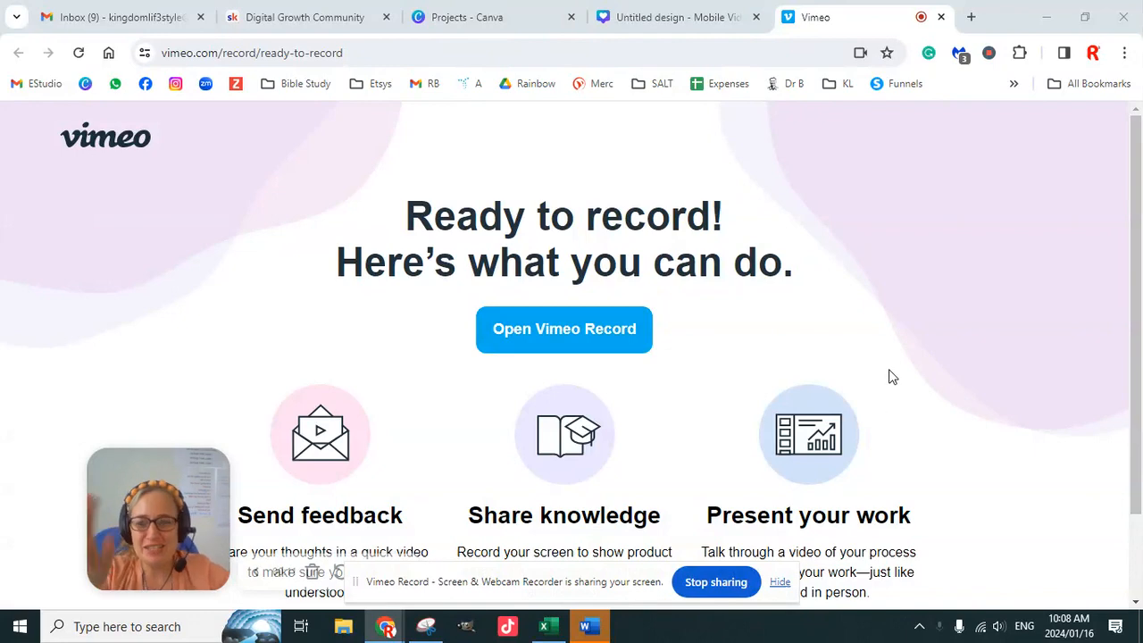
- Look at the design types offered for "tik tok" in Canva Projects, then return to the blank Mobile Video design and hide the screen-sharing notice
click(702, 20)
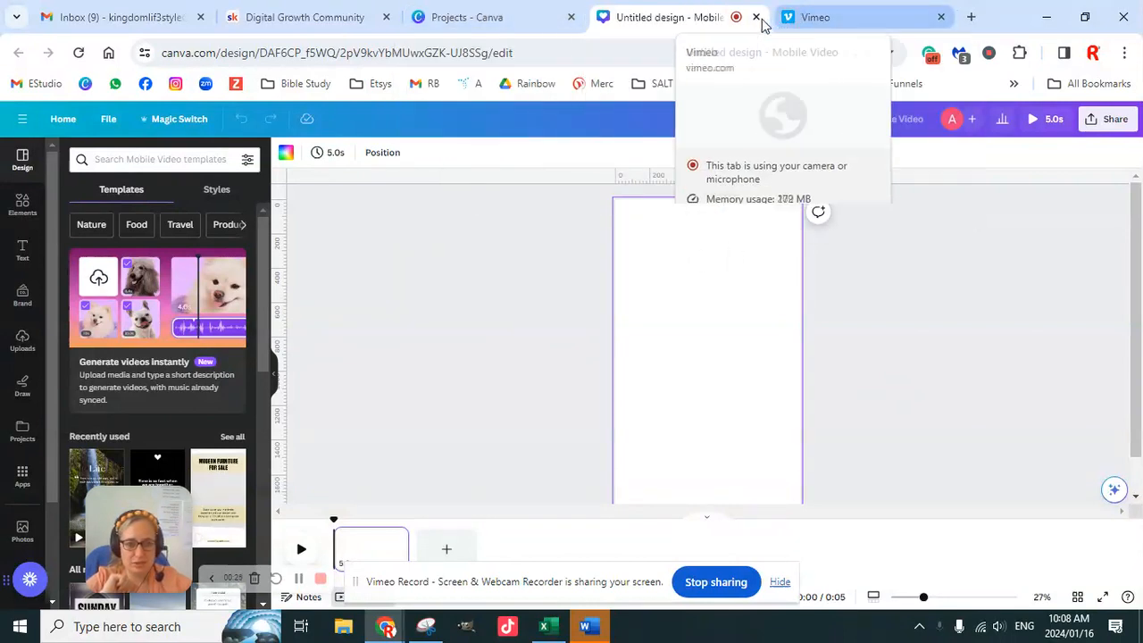
click(510, 26)
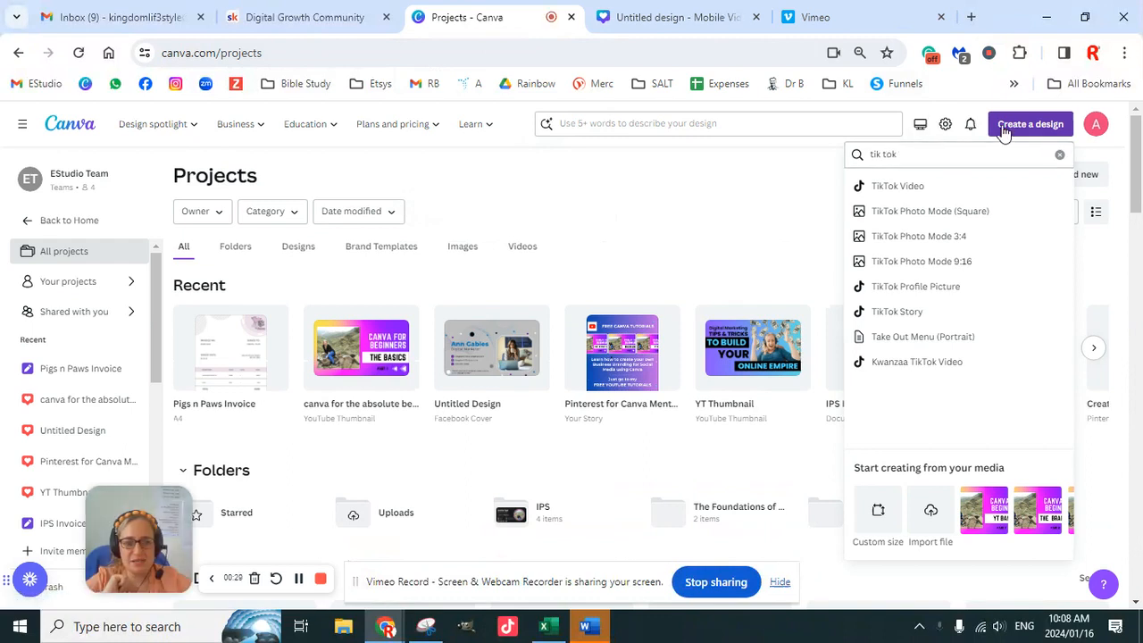
click(918, 153)
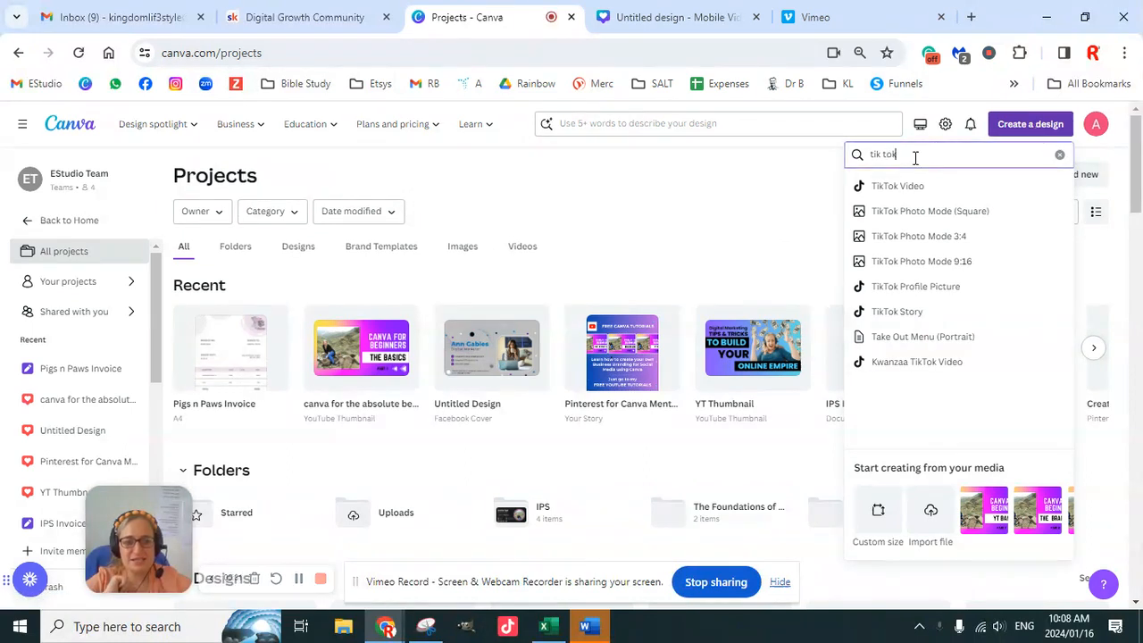
click(662, 21)
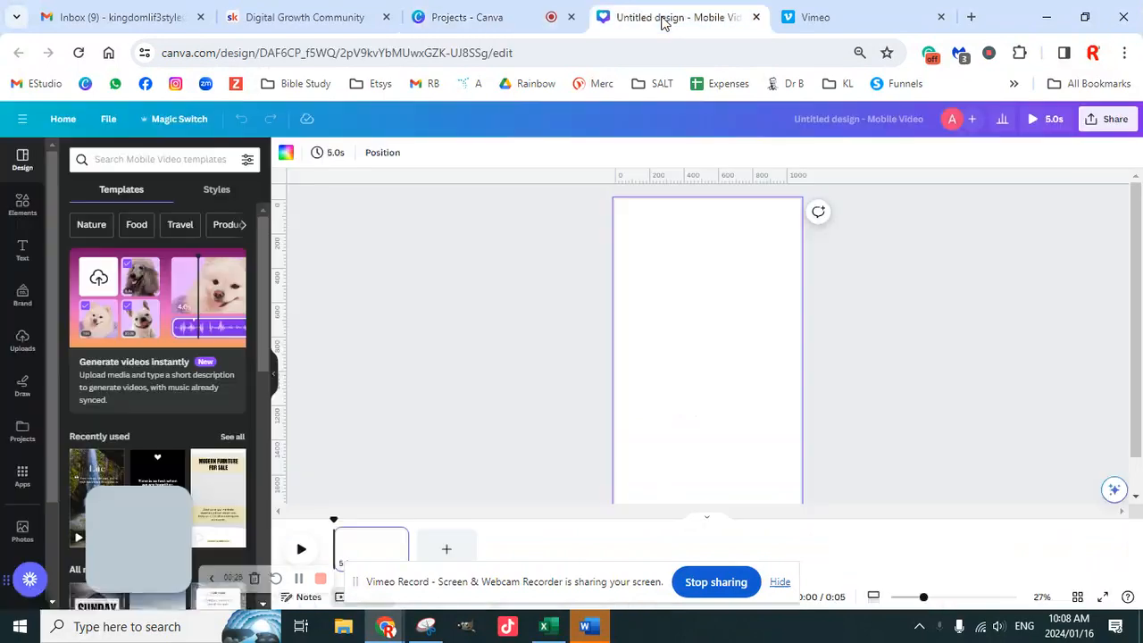
click(780, 582)
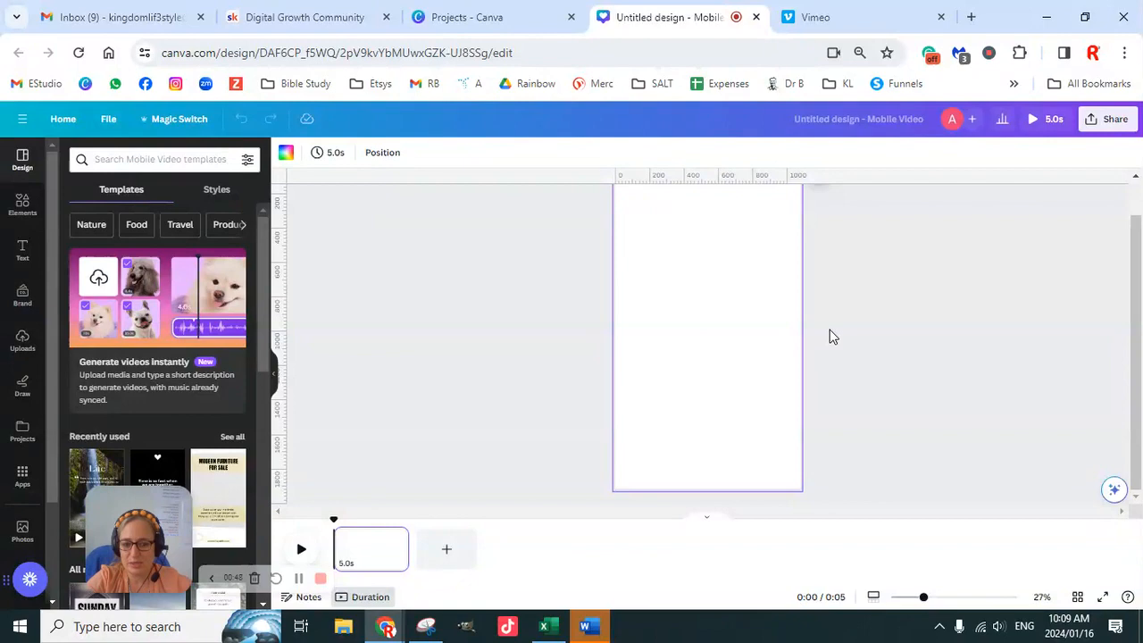
scroll(898, 435, up, 1)
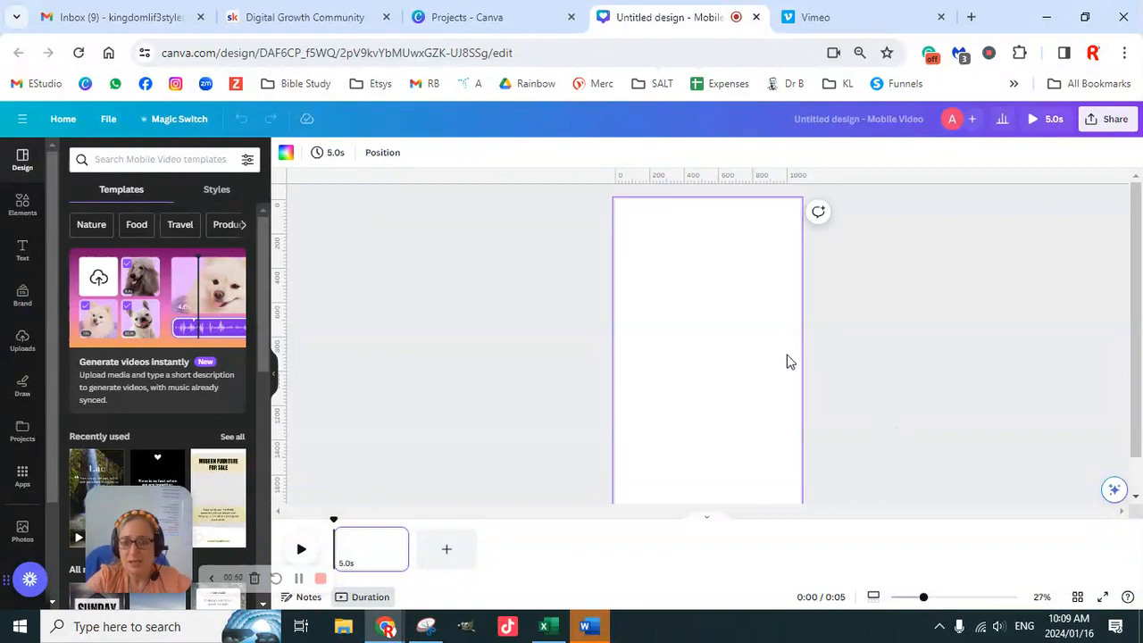
- Switch to the Digital Growth Community feed on Skool and look through the member posts for sales testimonials
click(313, 18)
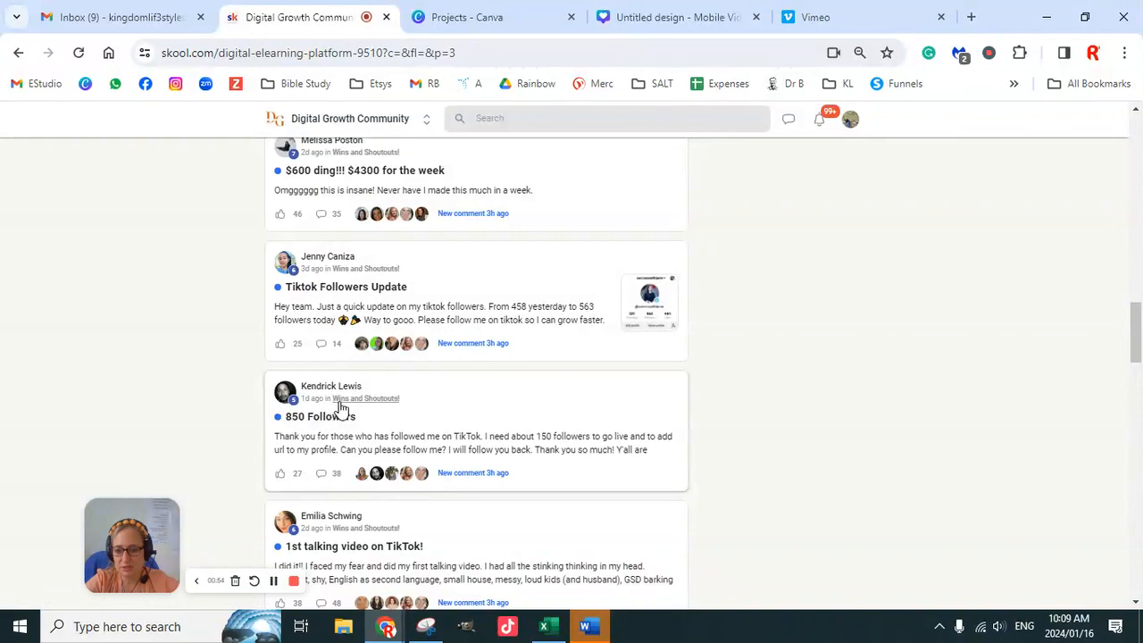
scroll(411, 422, up, 3)
scroll(411, 422, up, 3)
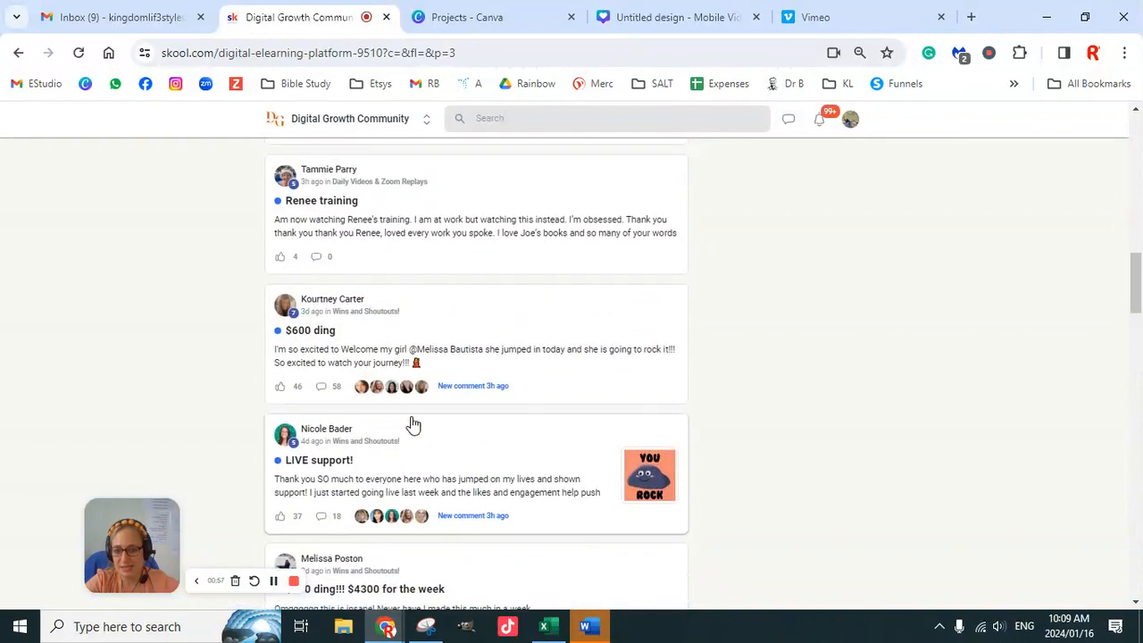
scroll(438, 359, up, 5)
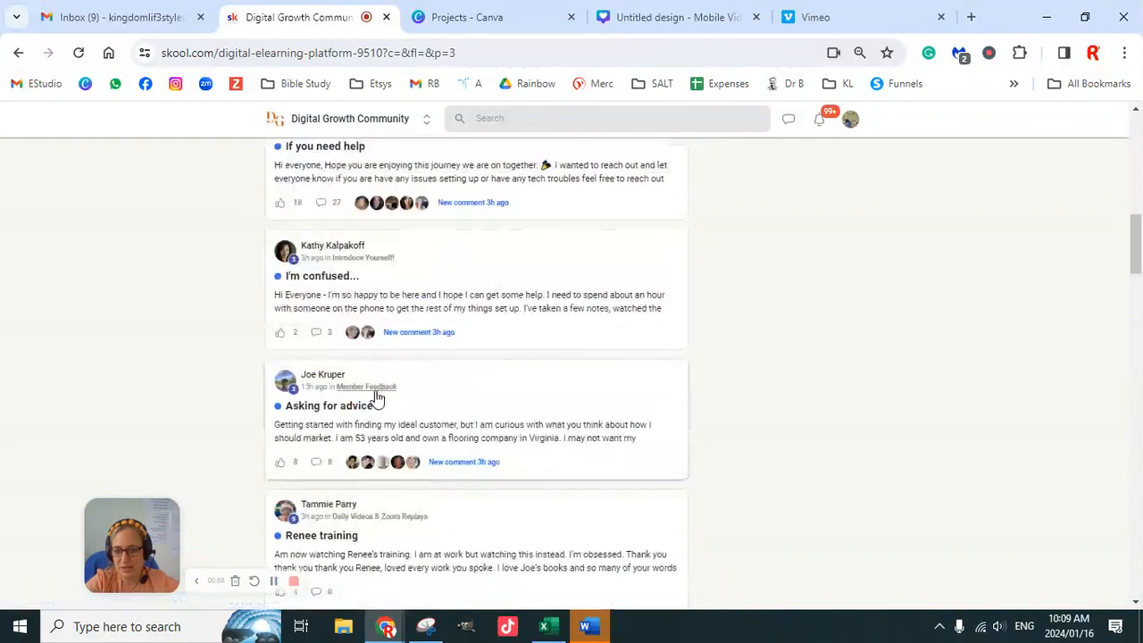
scroll(416, 377, down, 3)
scroll(419, 374, down, 1)
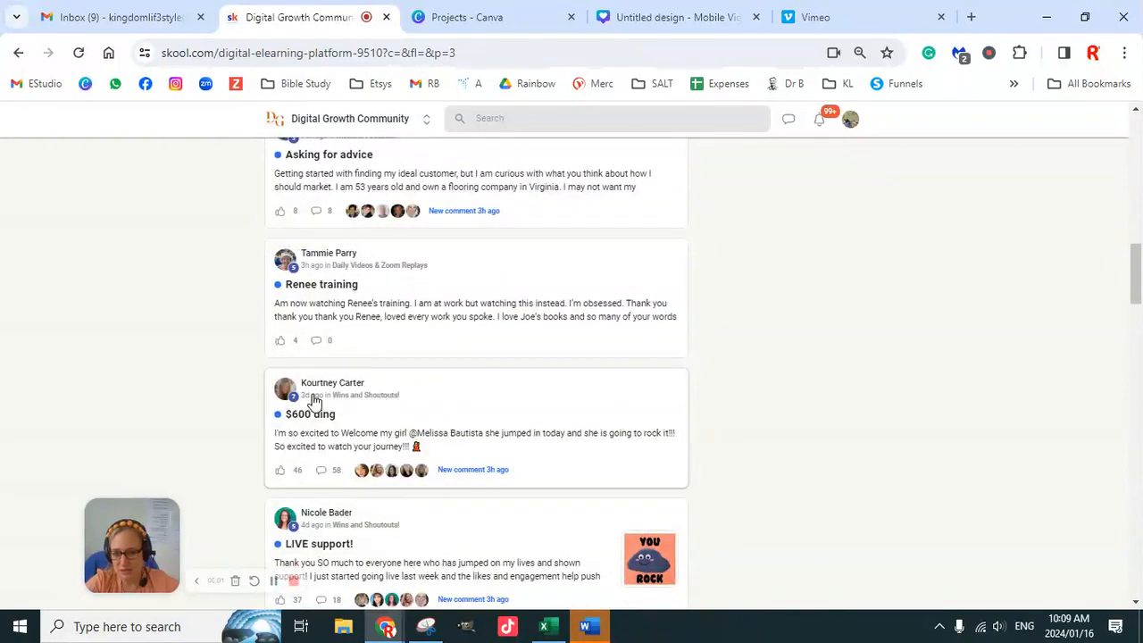
scroll(375, 400, up, 10)
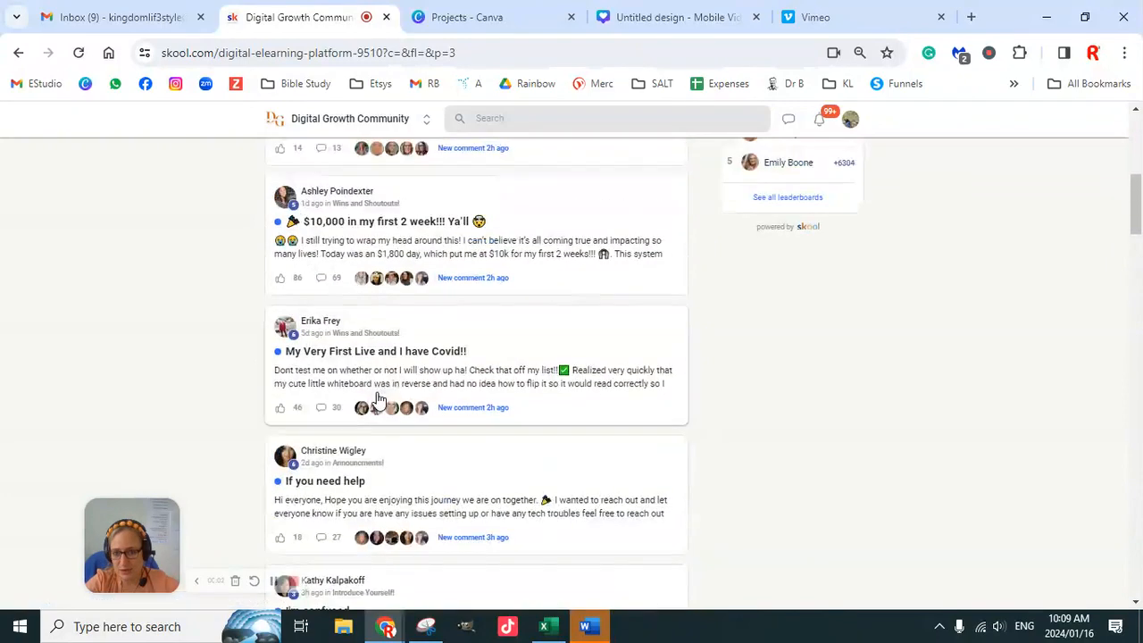
scroll(464, 366, up, 6)
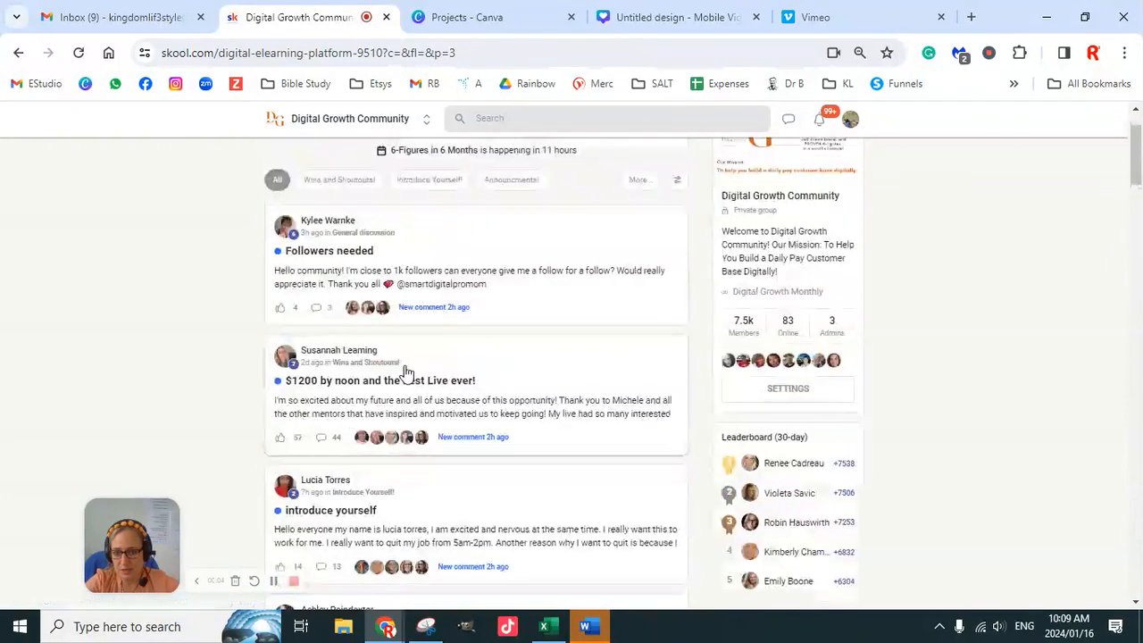
scroll(366, 375, up, 2)
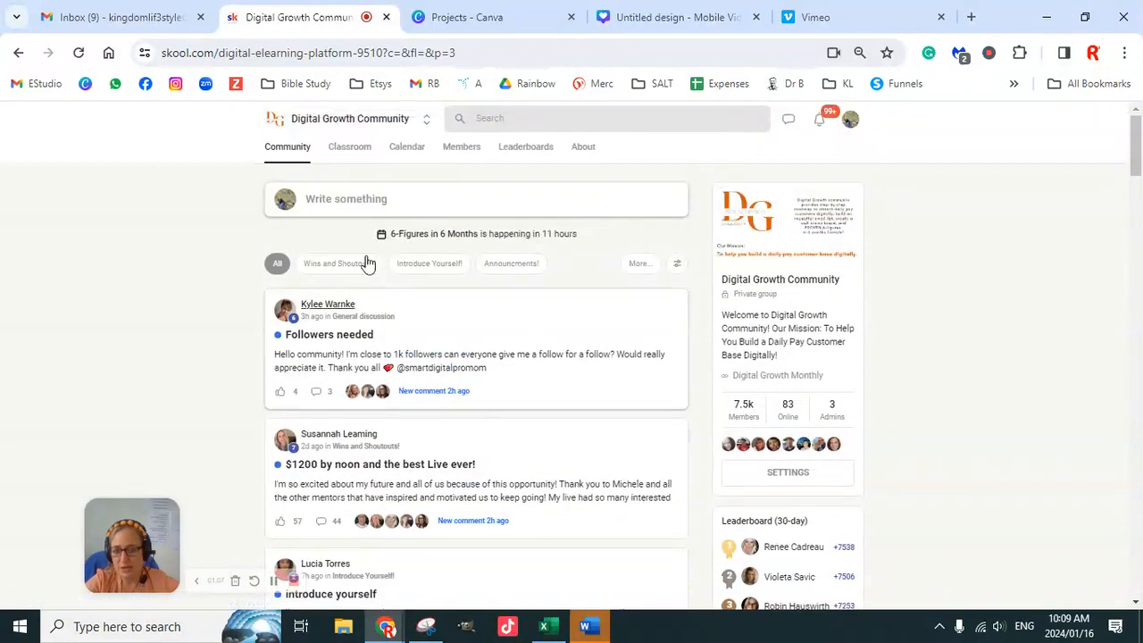
scroll(563, 375, down, 15)
scroll(520, 427, down, 20)
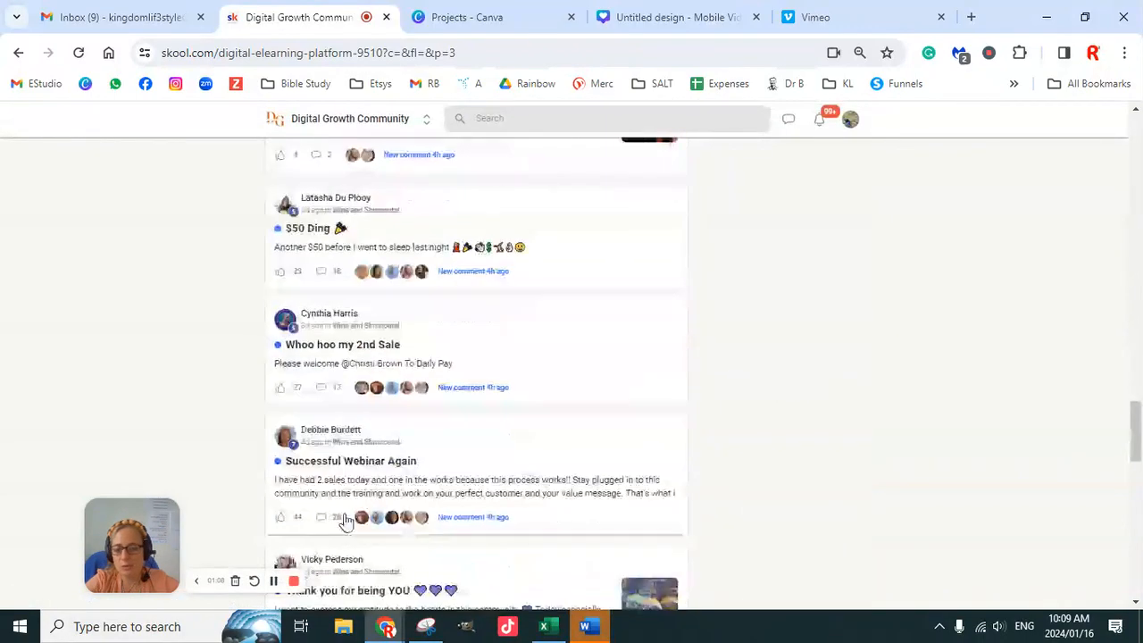
- Return to the Mobile Video design in Canva and upload all the Sale screenshots from the 11. IPS > Tik Tok folder
click(512, 19)
click(692, 18)
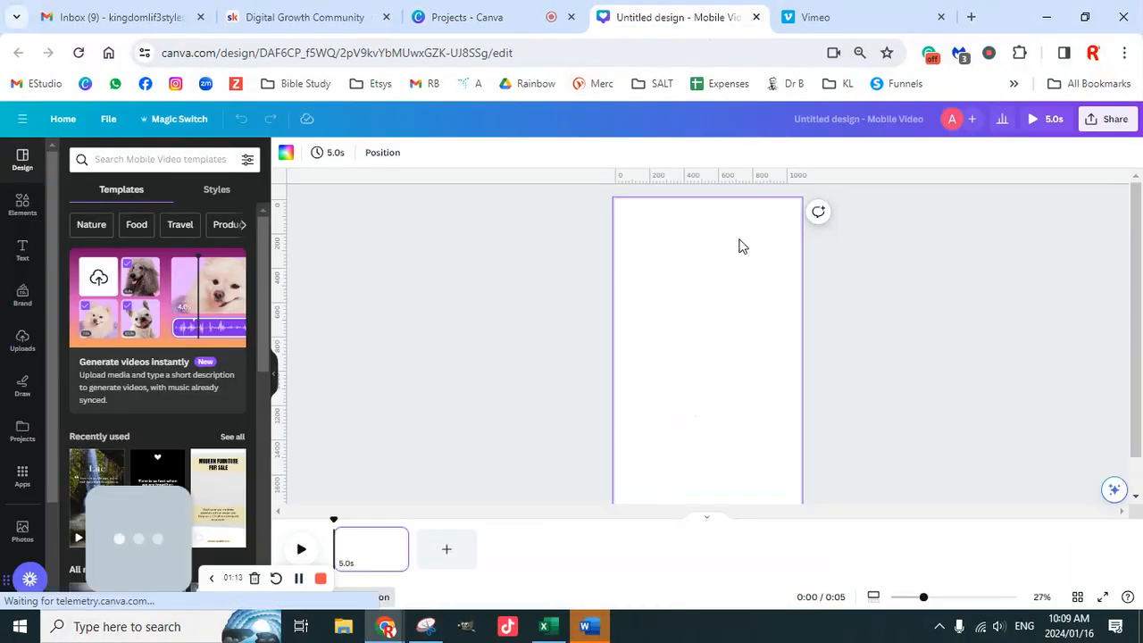
click(21, 339)
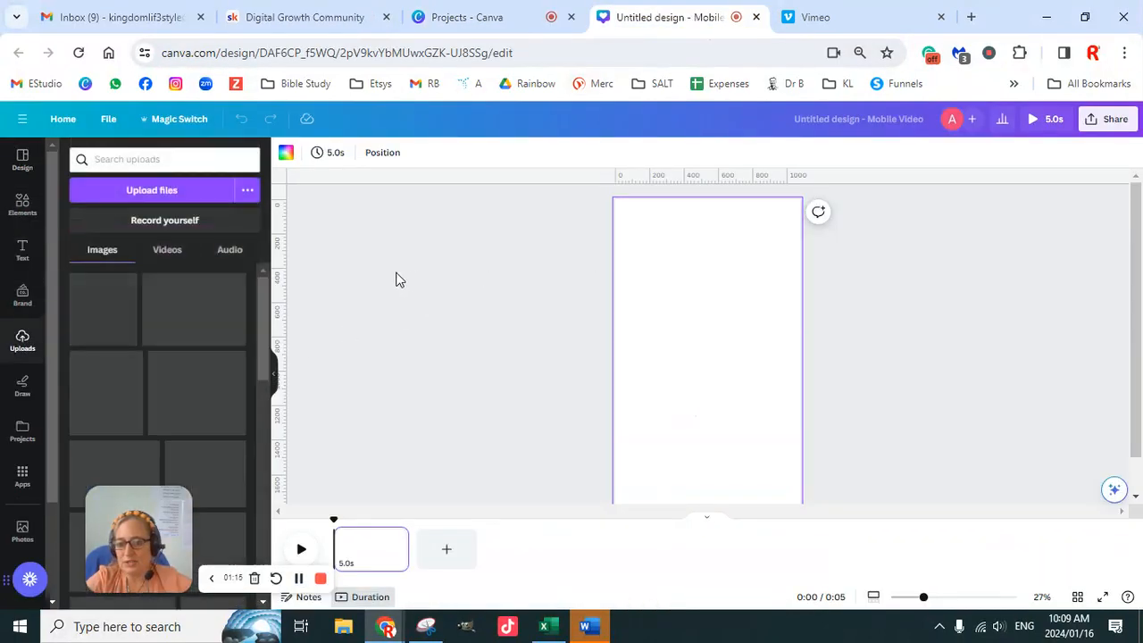
click(153, 200)
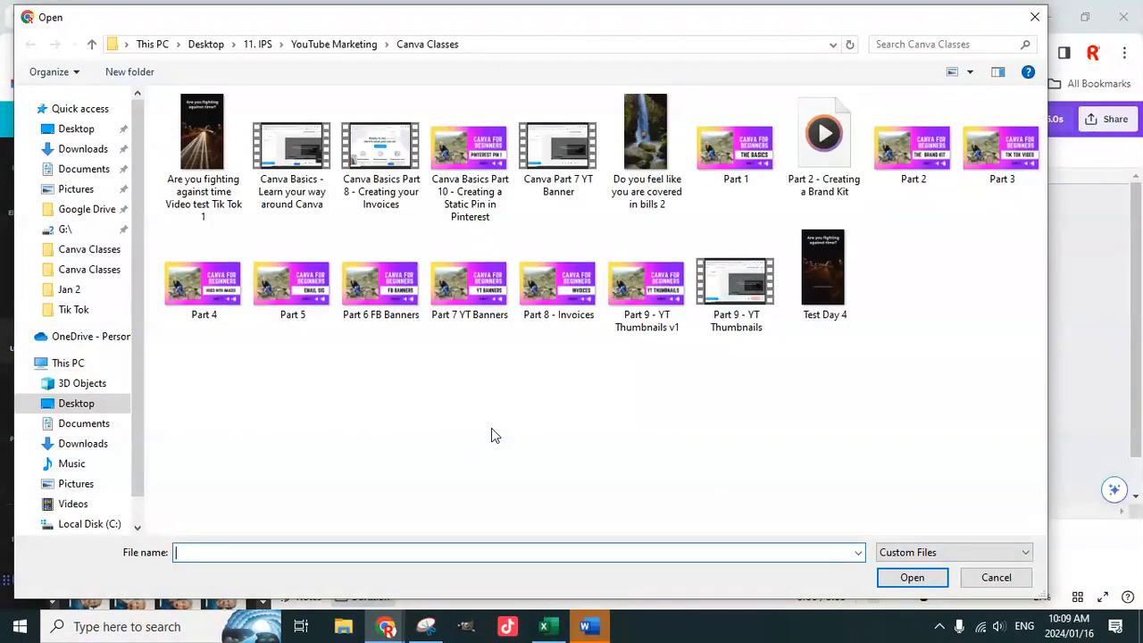
click(258, 44)
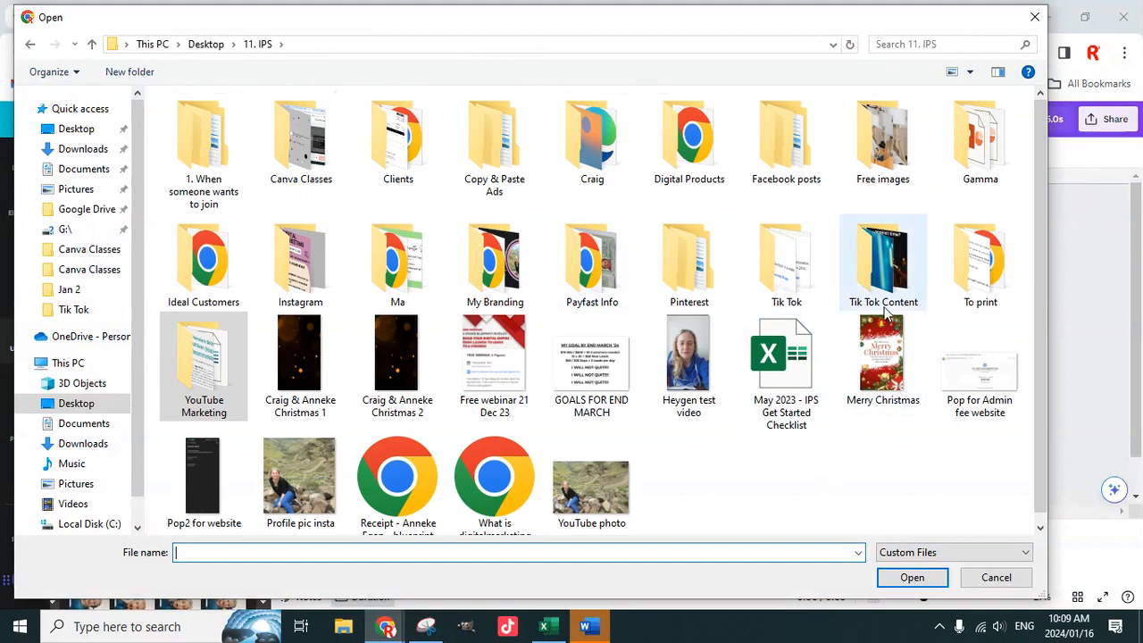
double_click(786, 263)
click(204, 172)
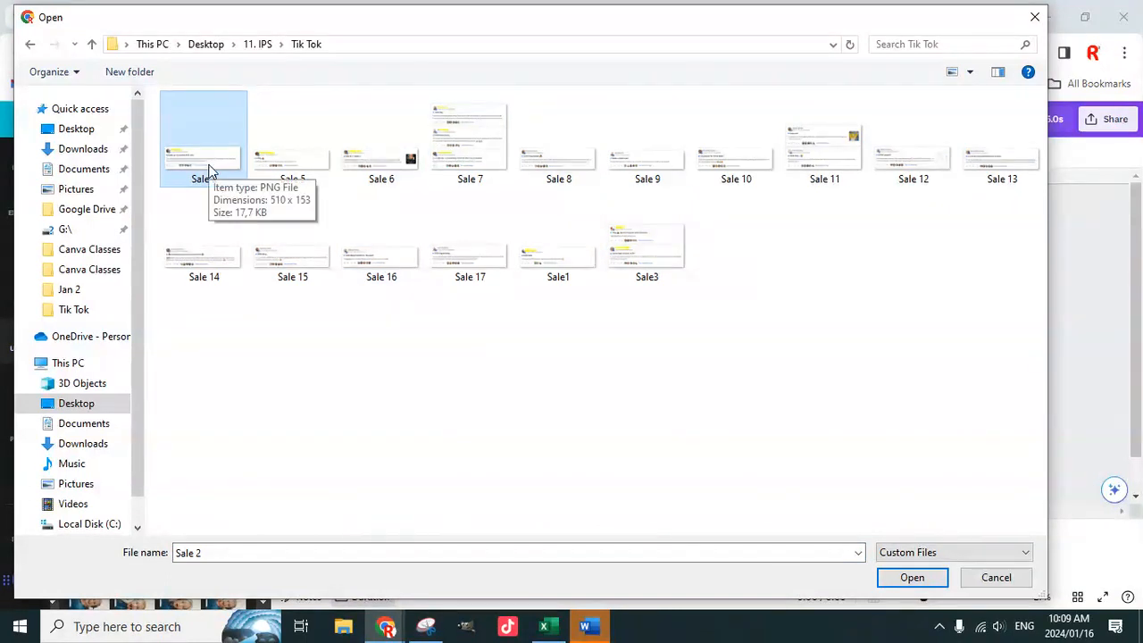
key(ctrl+a)
click(938, 578)
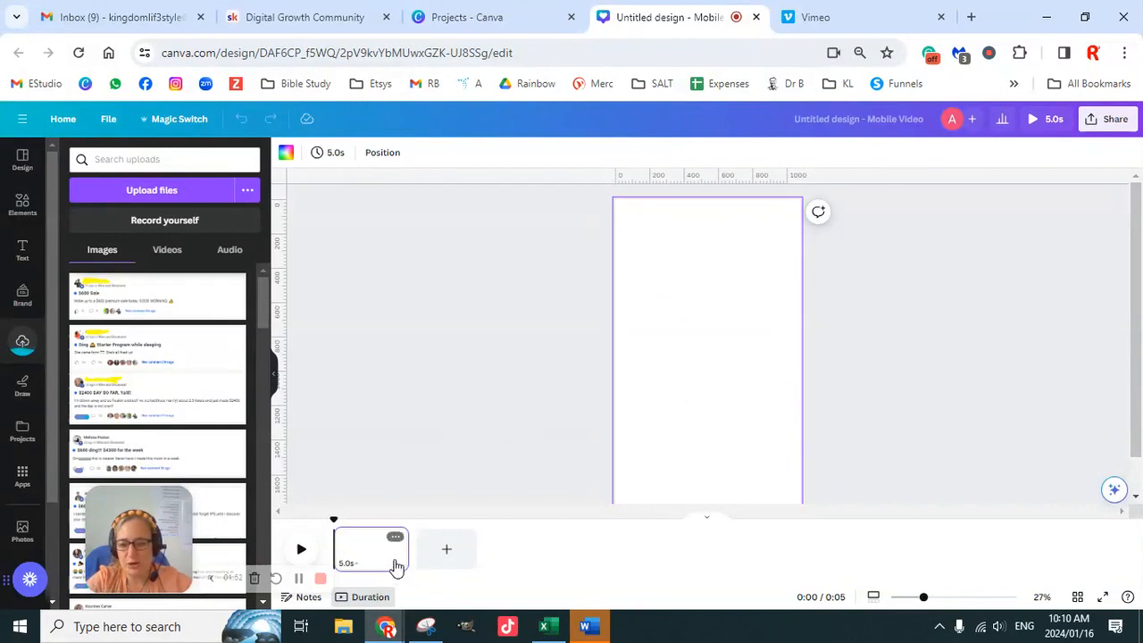
- Extend the blank page's duration on the timeline to 6.0 seconds
mouse_move(406, 548)
mouse_down()
mouse_move(440, 549)
mouse_move(424, 549)
mouse_up()
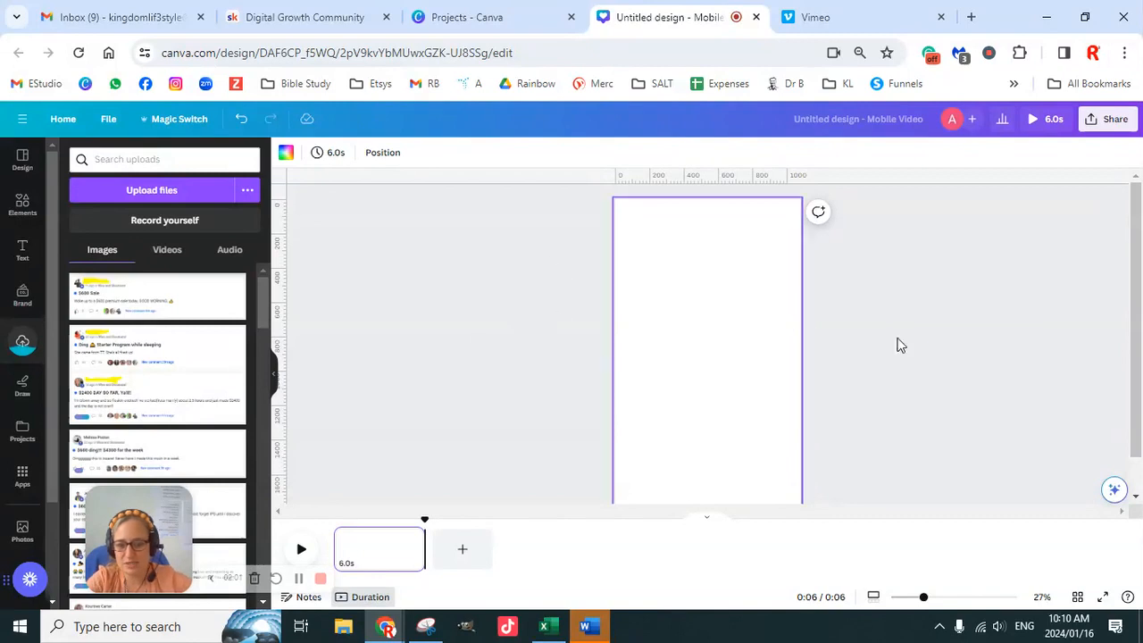
scroll(1001, 390, down, 1)
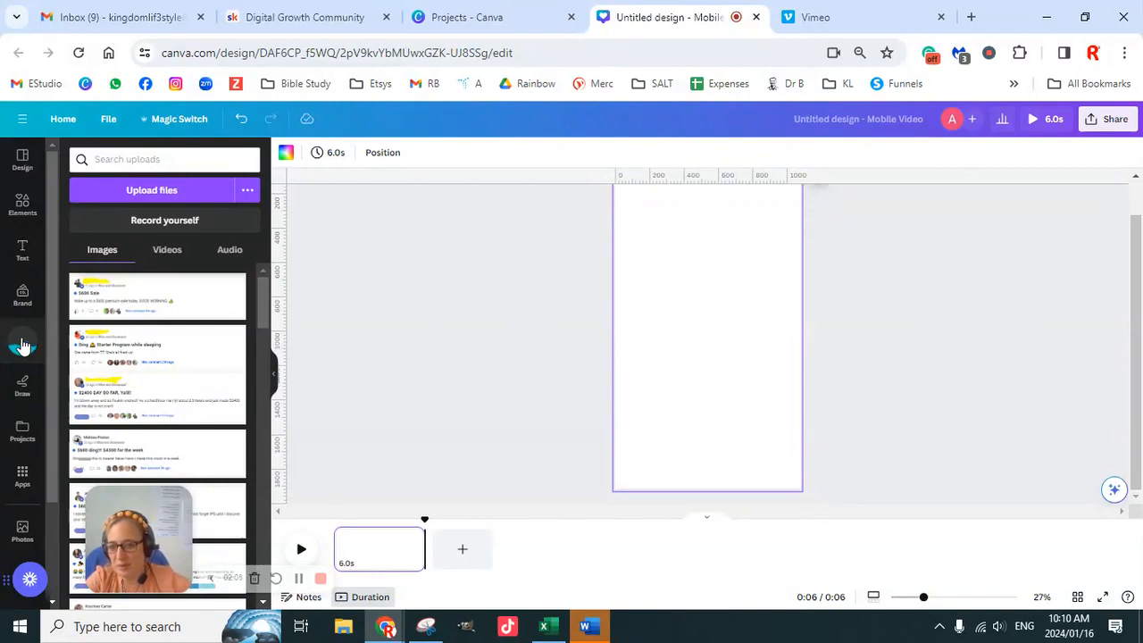
- Search the Mobile Video templates for "frames" and browse the results for a suitable layout
click(20, 162)
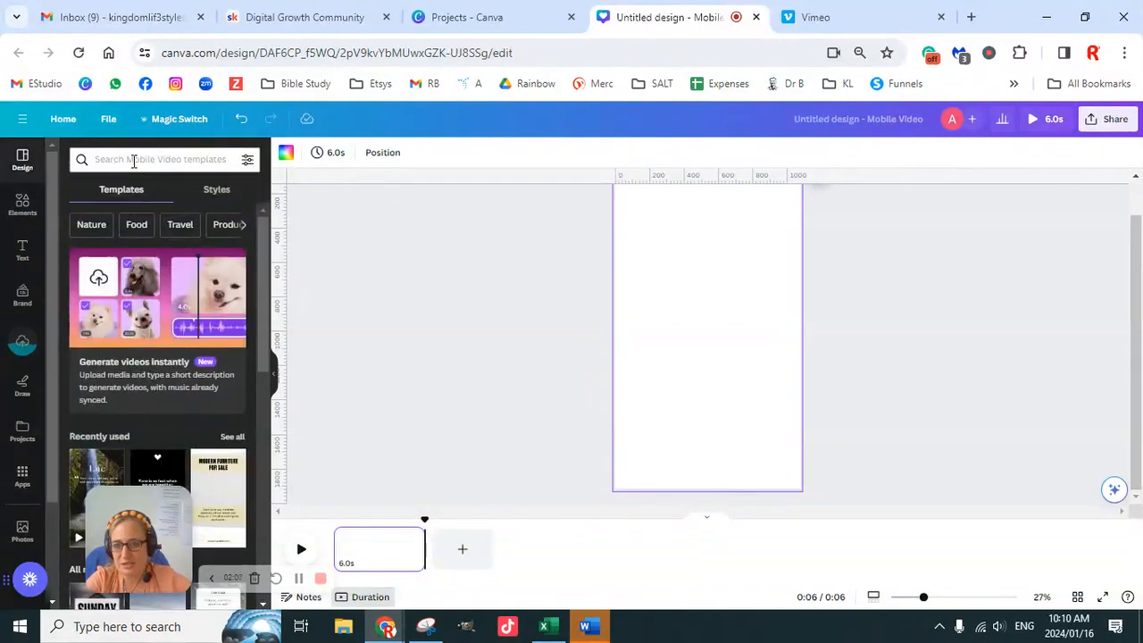
click(142, 160)
text(frames)
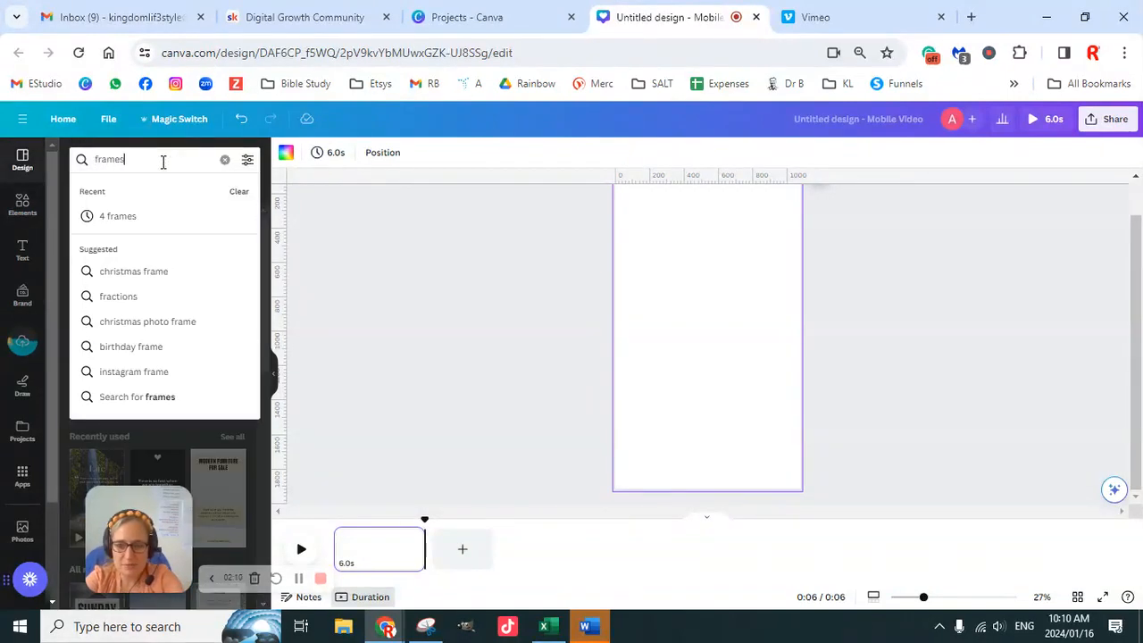
key(Return)
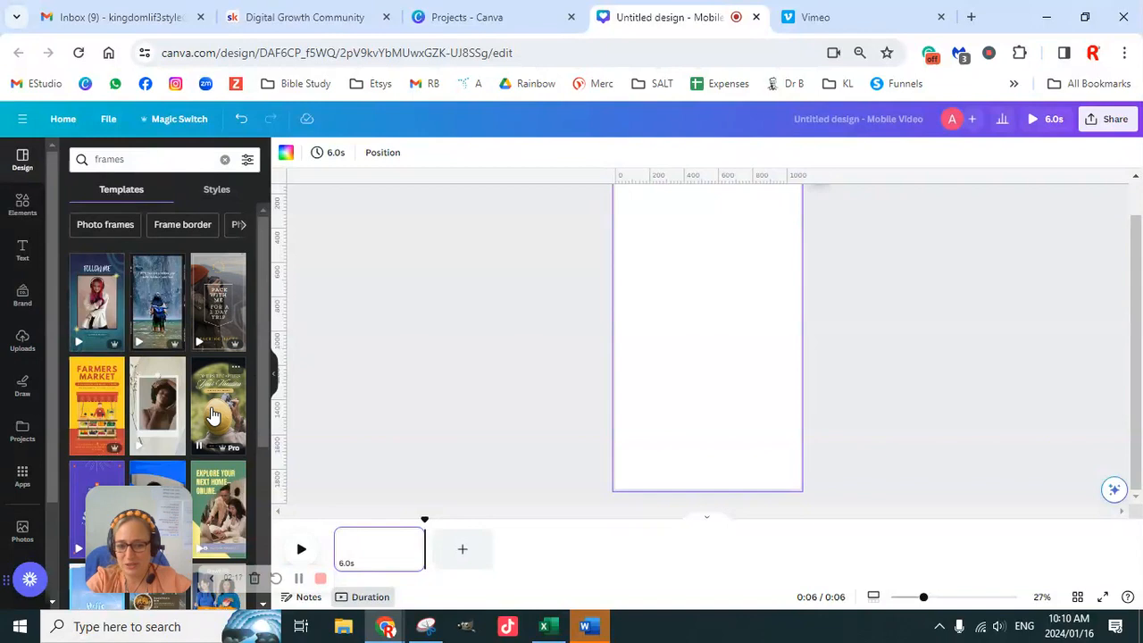
scroll(214, 409, down, 3)
scroll(214, 409, down, 5)
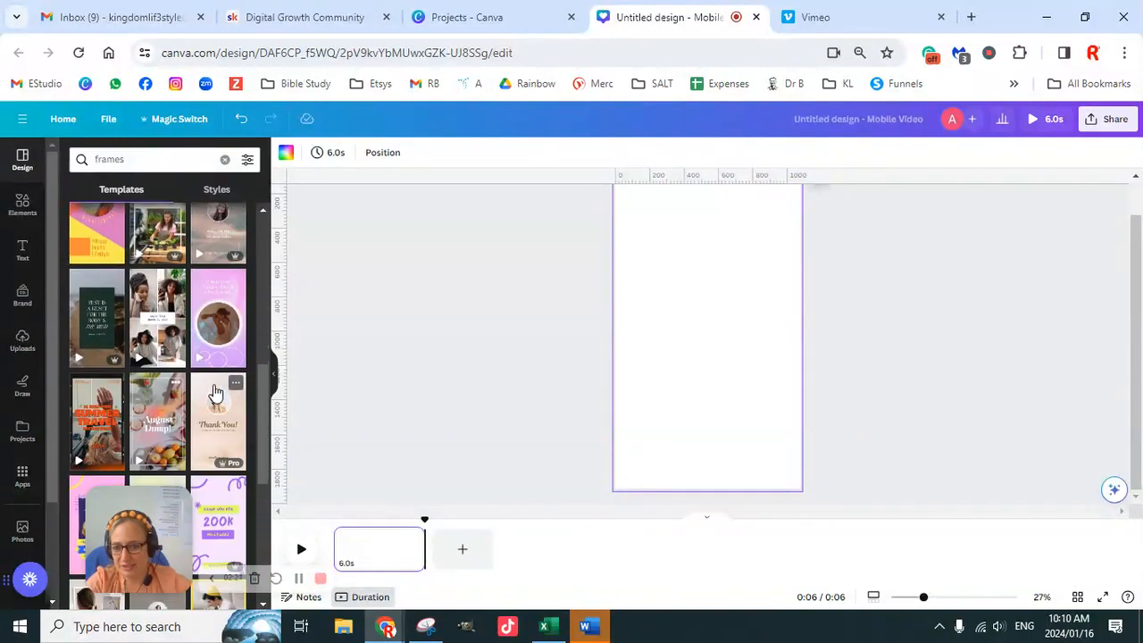
scroll(214, 393, down, 10)
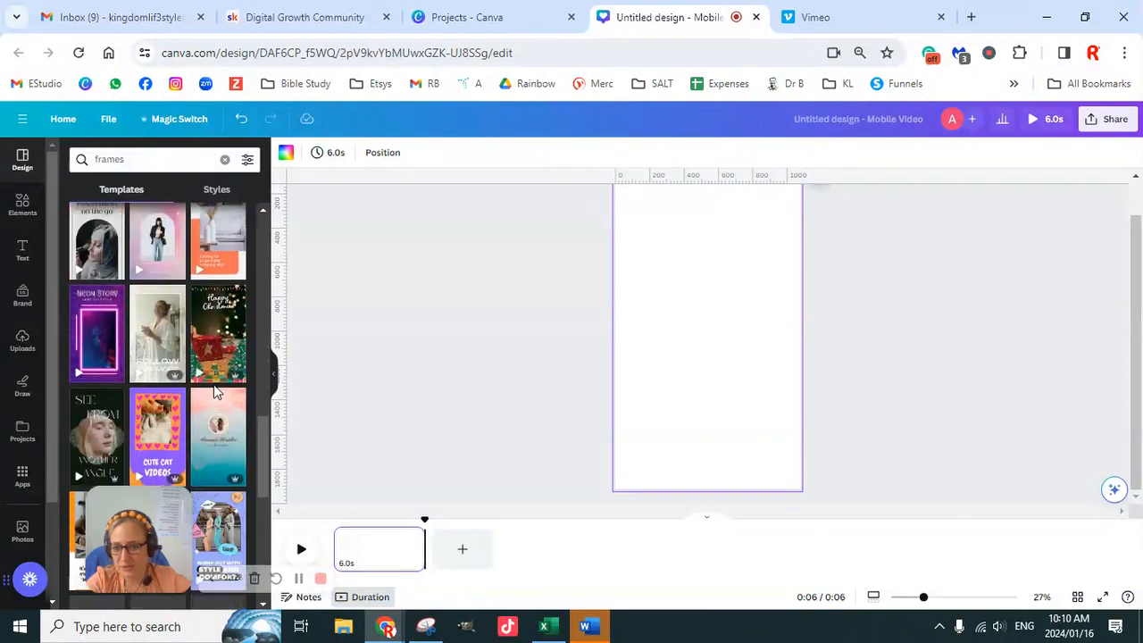
scroll(213, 391, down, 10)
scroll(213, 391, down, 5)
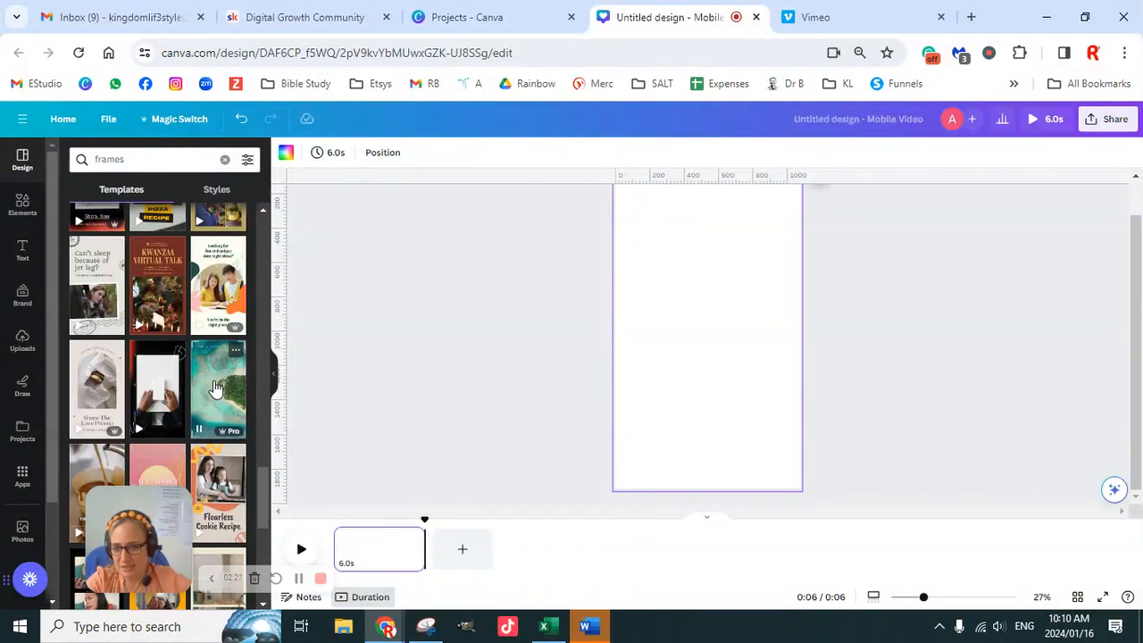
scroll(214, 388, down, 5)
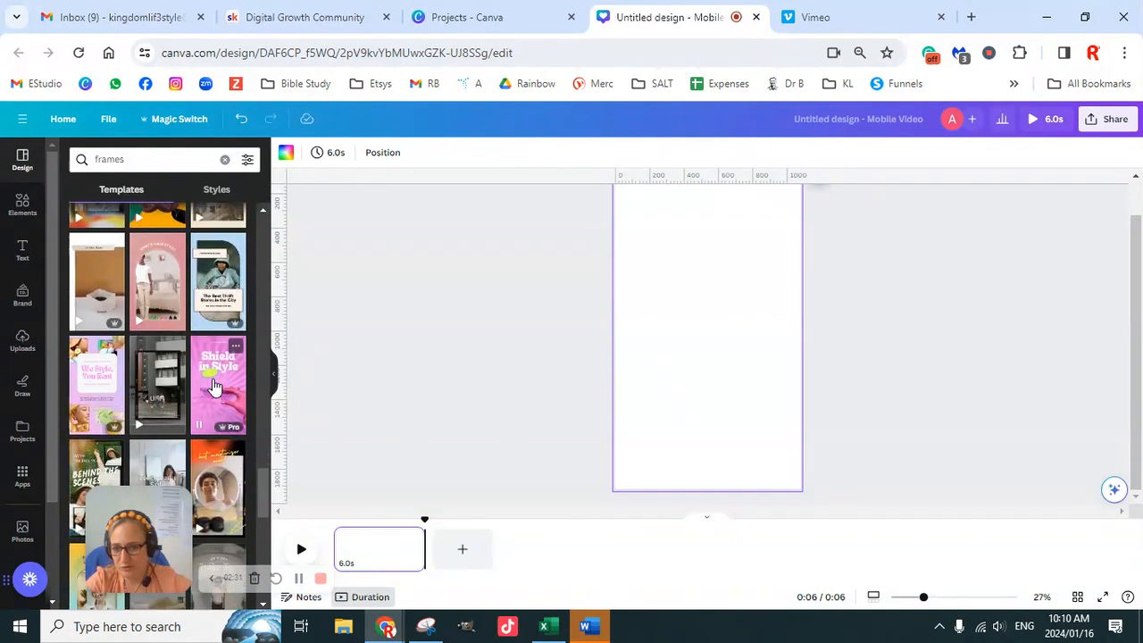
scroll(213, 386, down, 5)
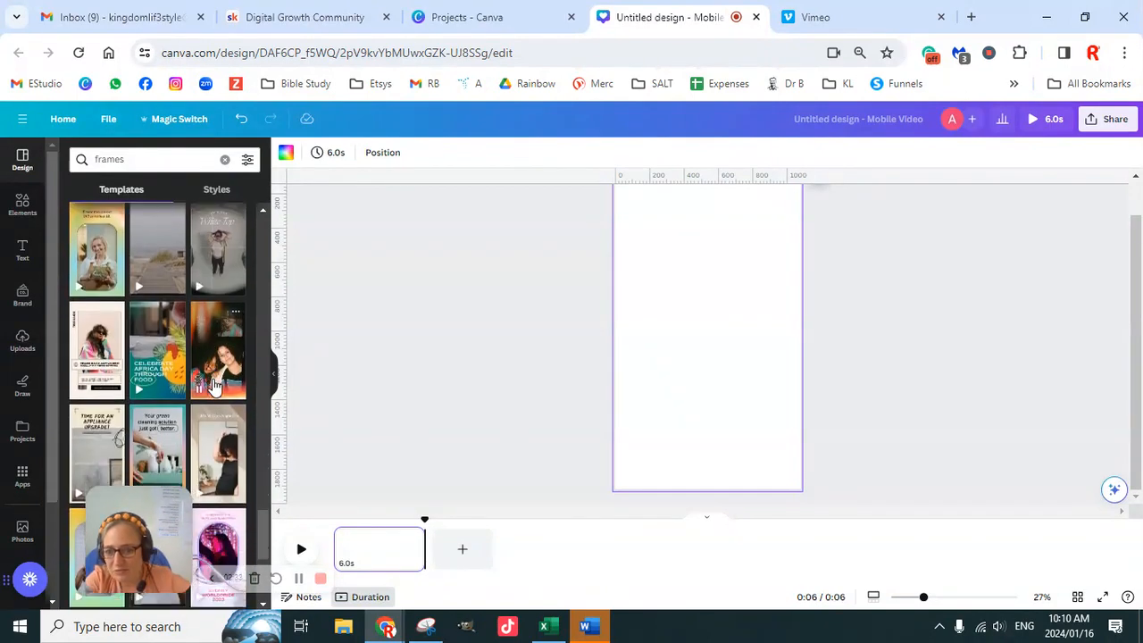
scroll(214, 386, down, 3)
scroll(214, 386, down, 3)
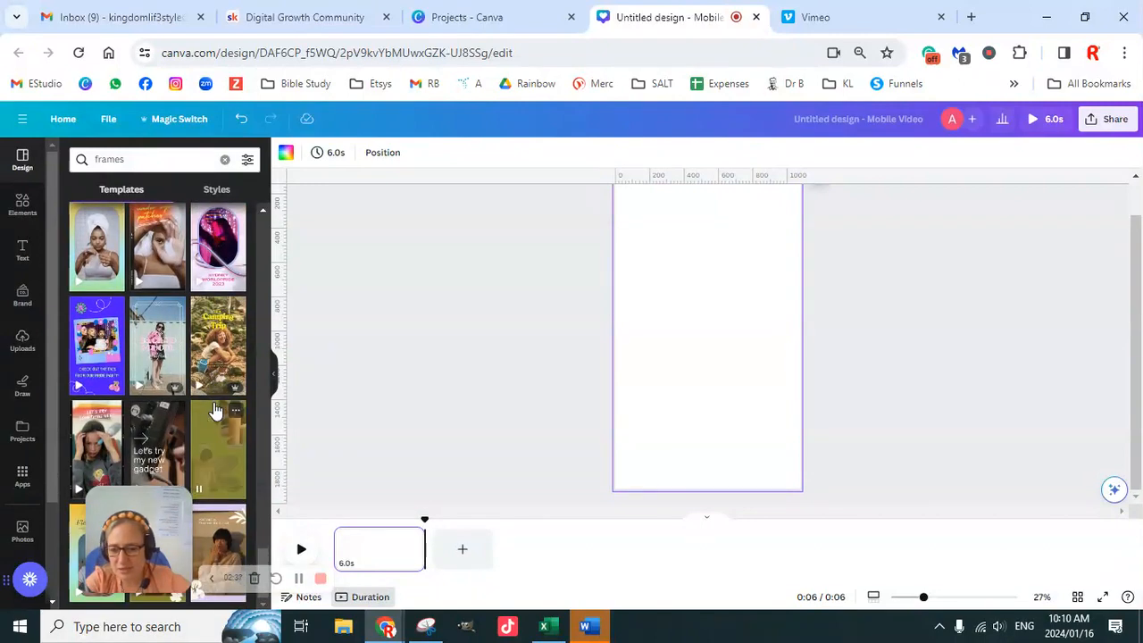
scroll(182, 364, up, 8)
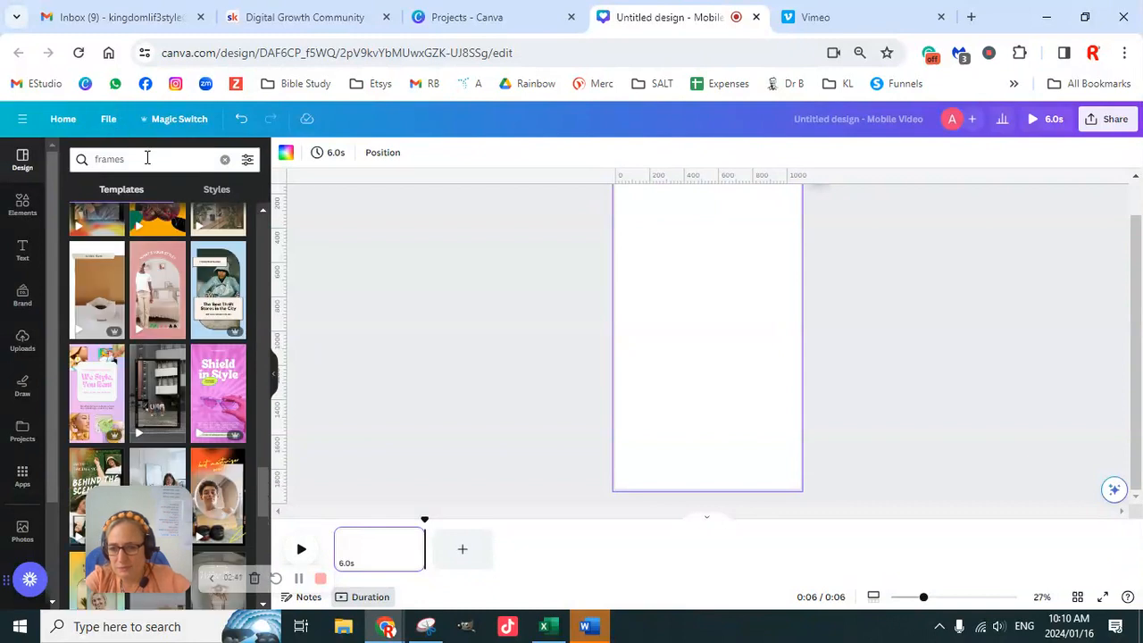
- Search the Mobile Video templates for "2 frames horisontal" and browse the results for a suitable layout
drag(147, 158, 102, 154)
text(2)
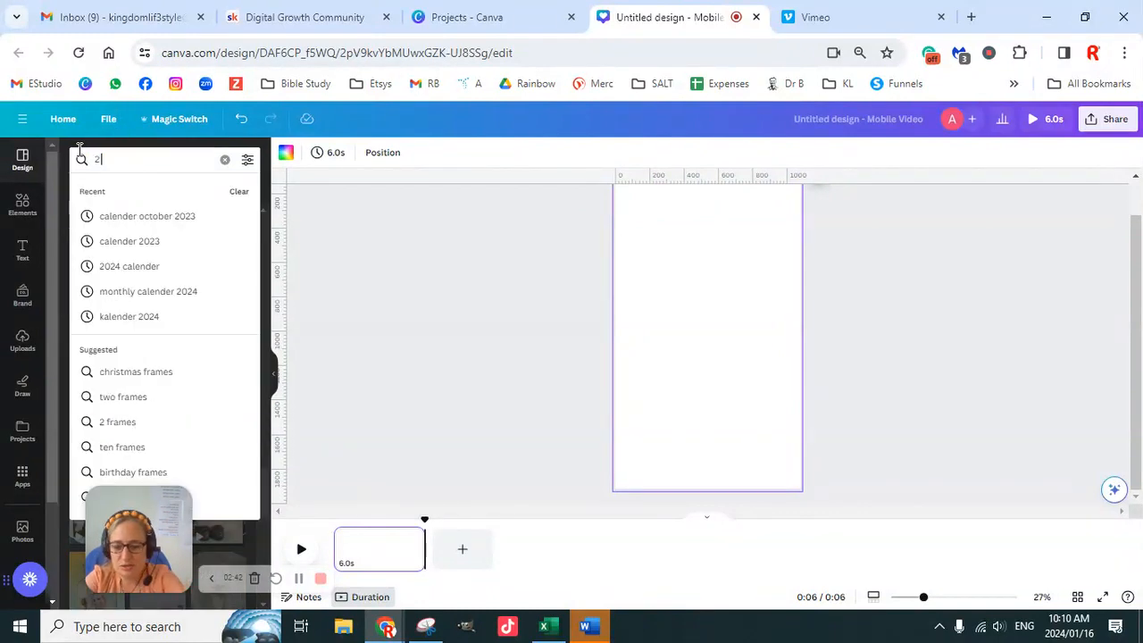
text( frames horisontal)
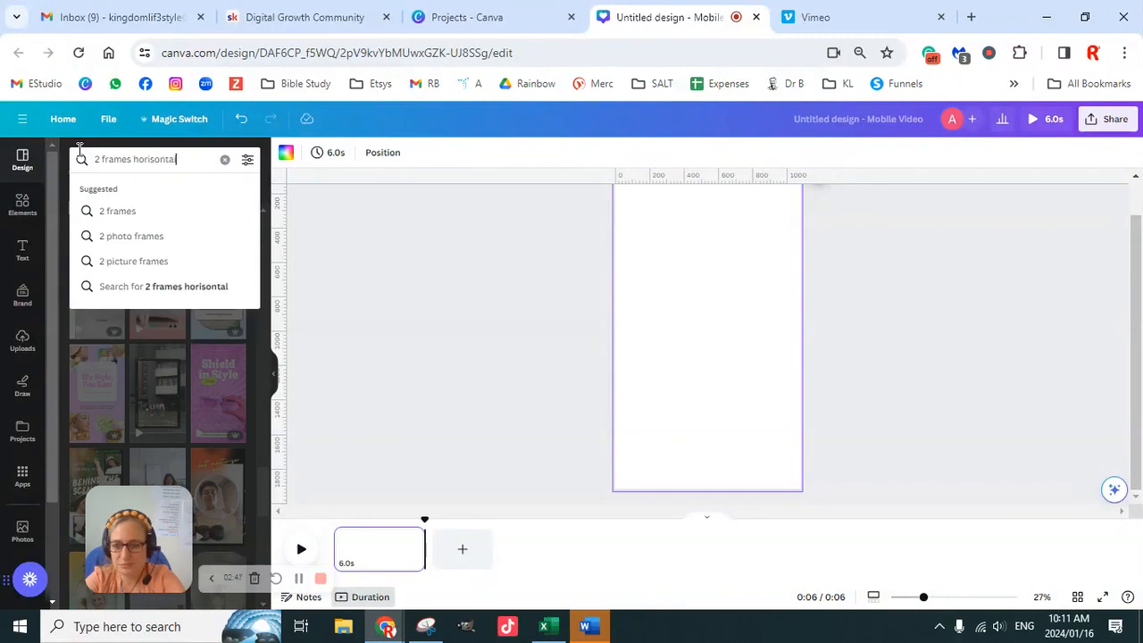
key(Return)
scroll(194, 366, down, 3)
scroll(196, 370, down, 4)
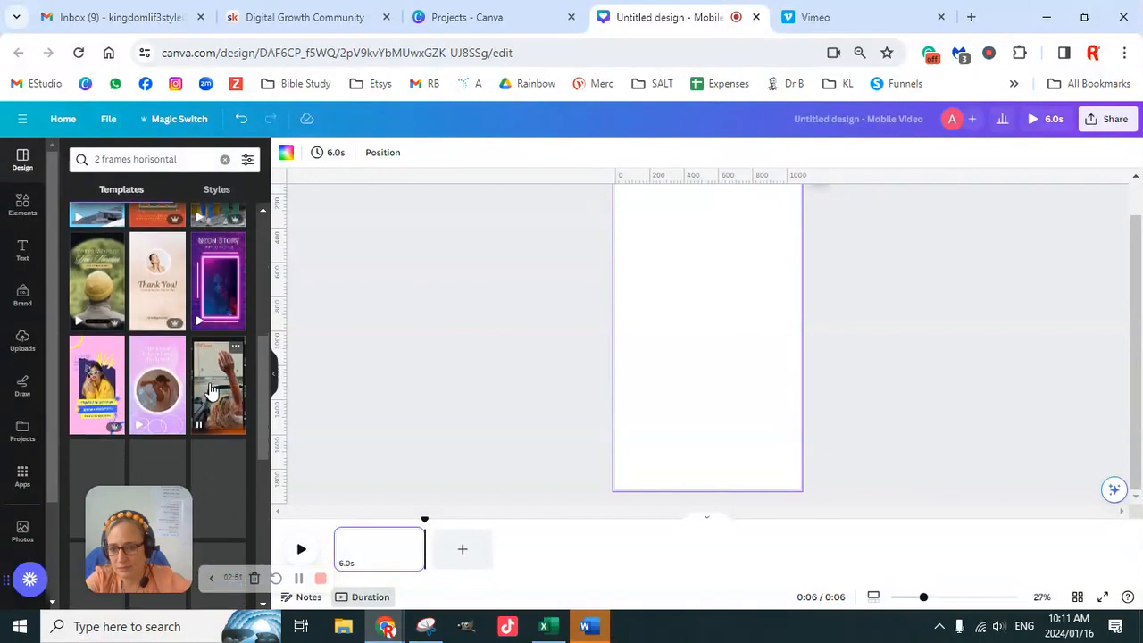
- Apply the Black Vintage Film Frame Personal Travel Photography Tips TikTok Video template to the page
click(100, 295)
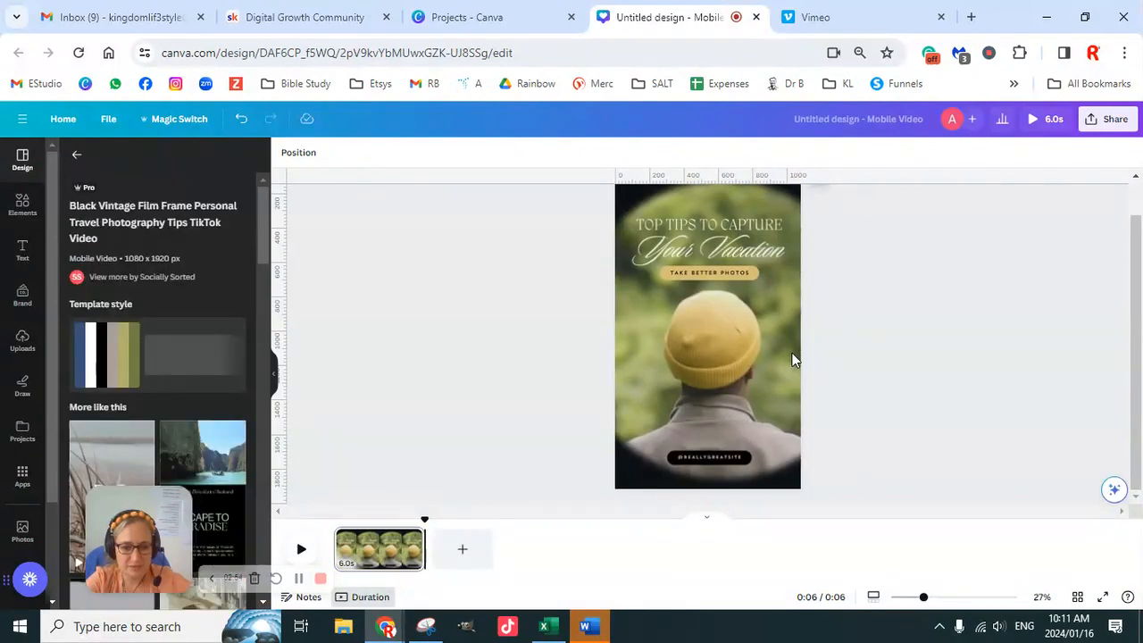
click(758, 386)
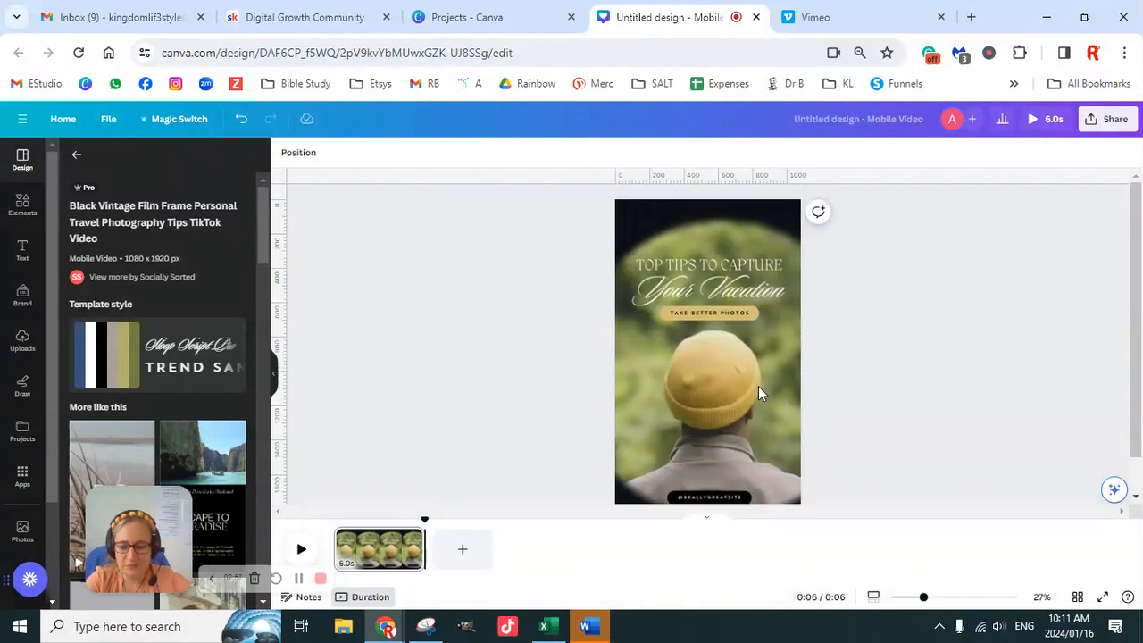
scroll(755, 359, down, 1)
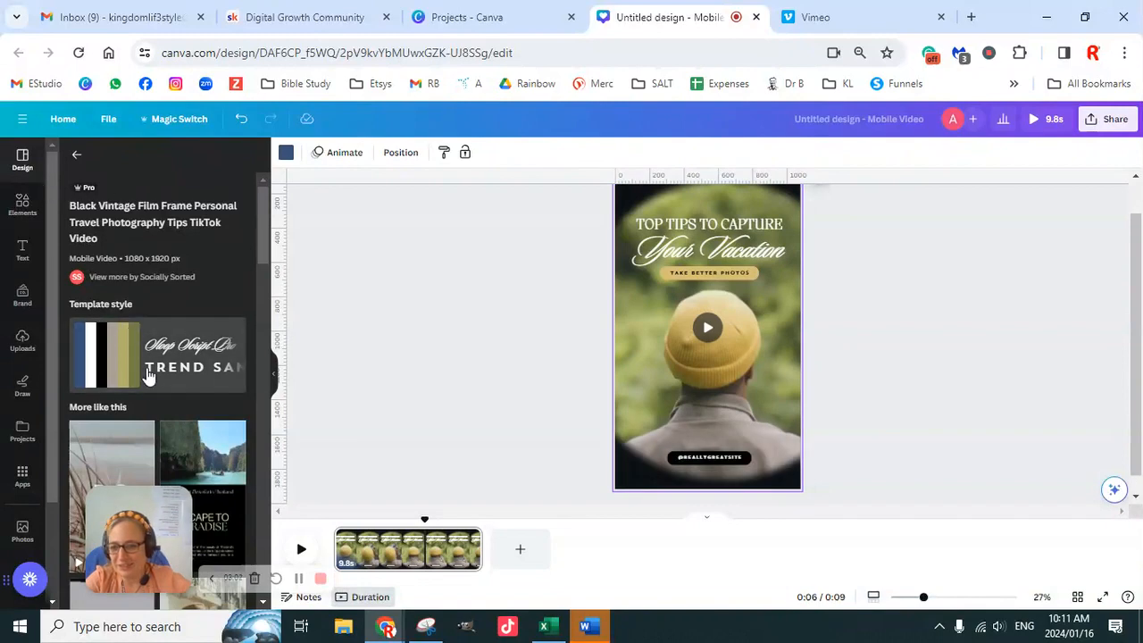
- Look through the templates similar to the Black Vintage Film Frame one for a layout that could hold several screenshots
scroll(139, 357, down, 3)
scroll(181, 386, up, 1)
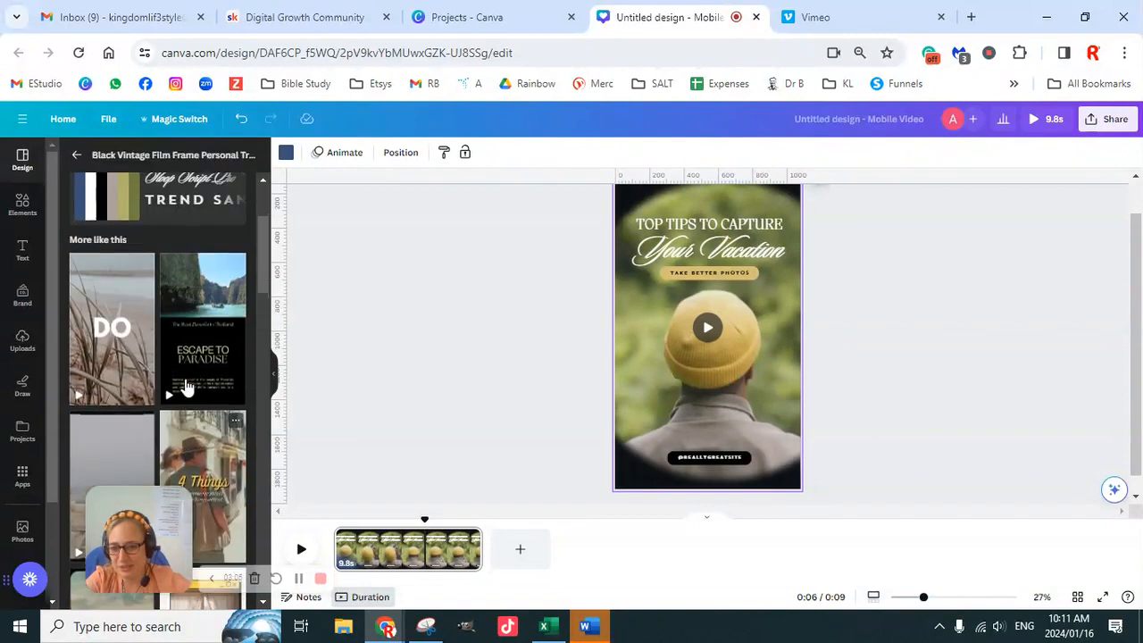
scroll(213, 379, down, 3)
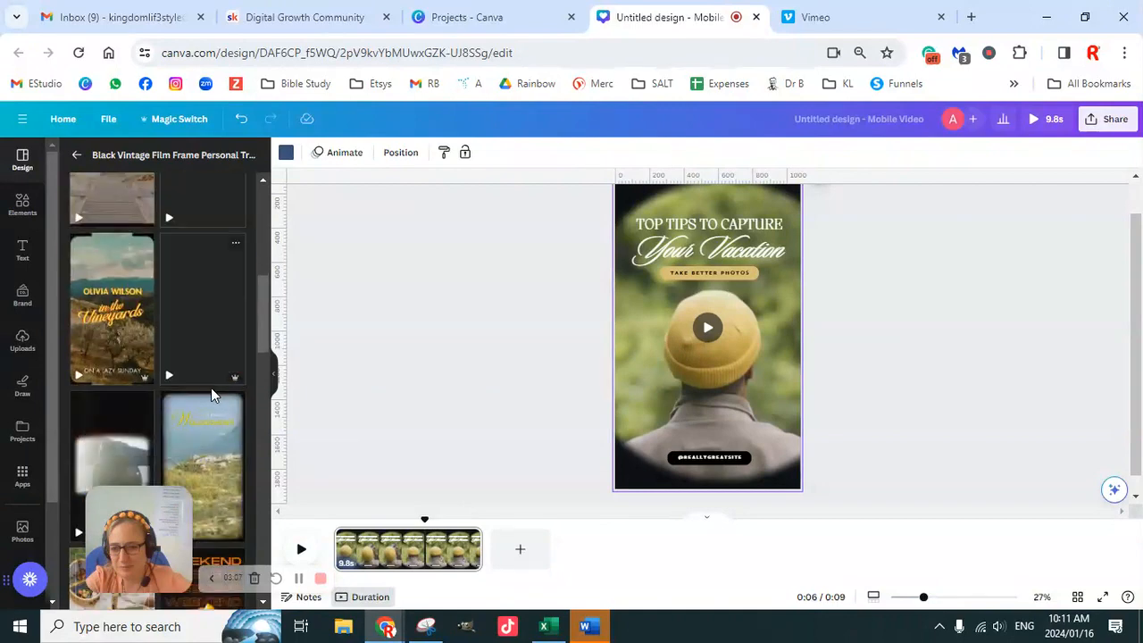
scroll(211, 387, down, 2)
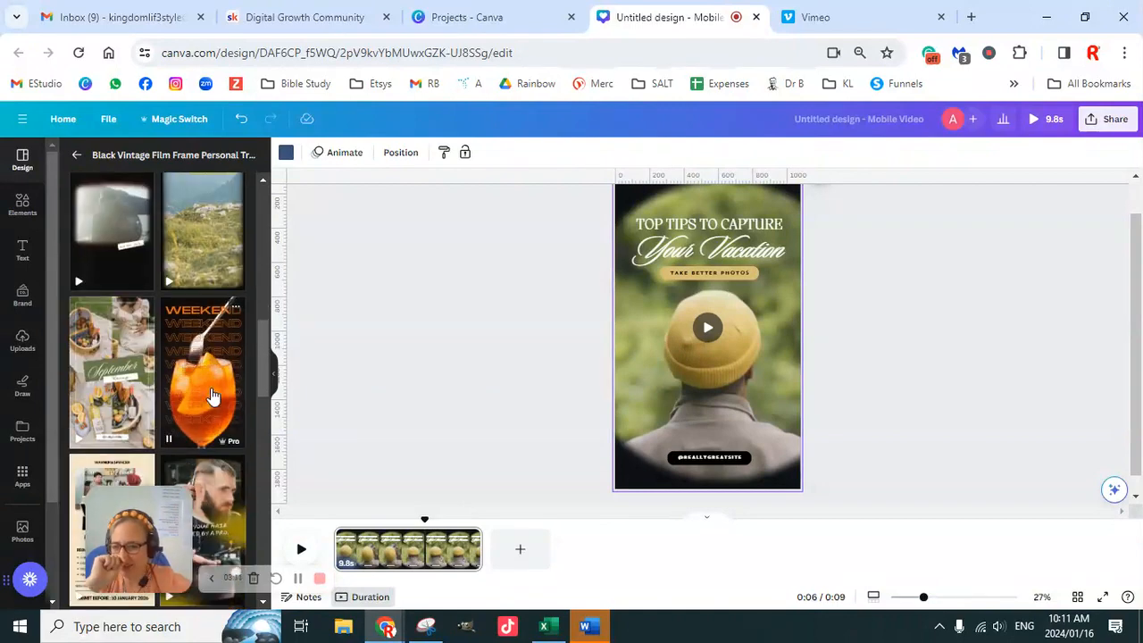
scroll(213, 397, down, 3)
scroll(213, 396, down, 2)
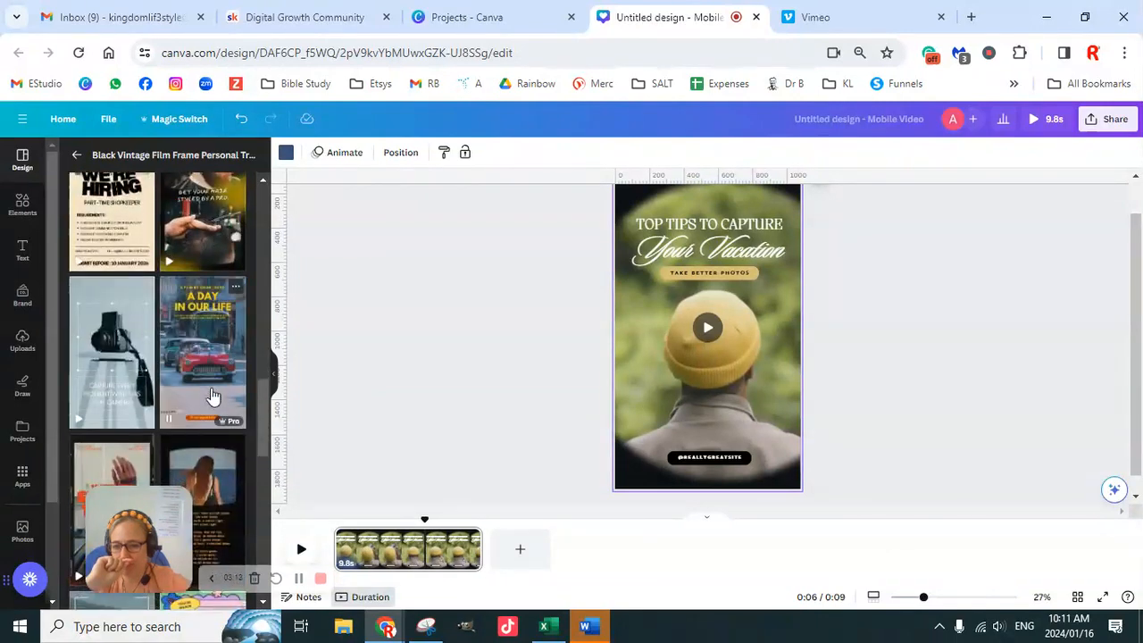
scroll(212, 396, down, 2)
scroll(213, 396, down, 1)
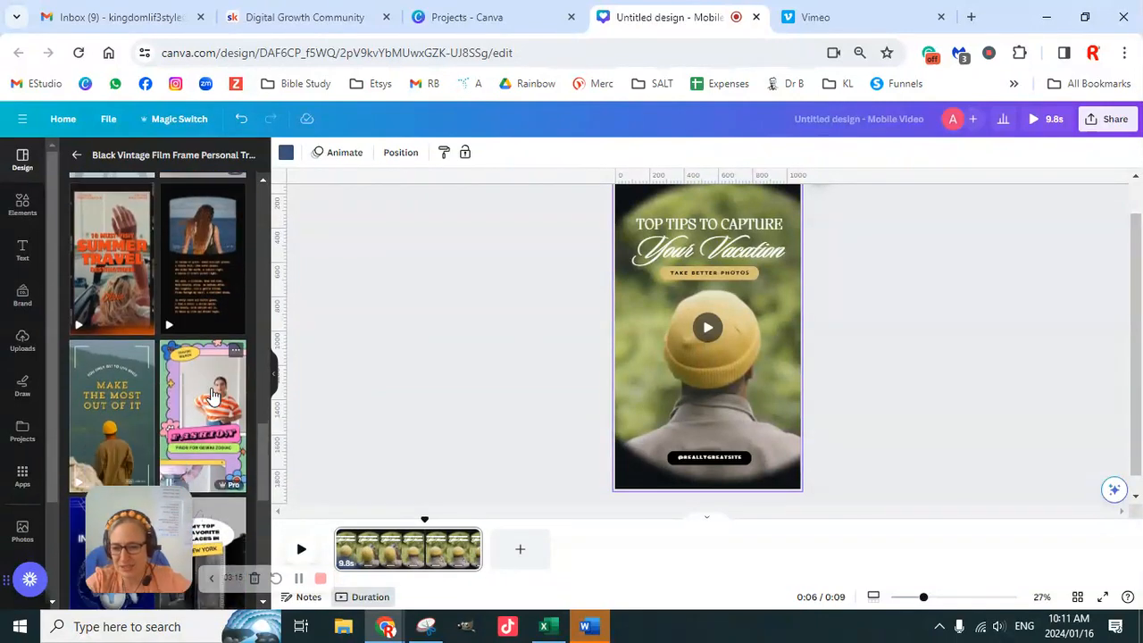
scroll(210, 406, down, 2)
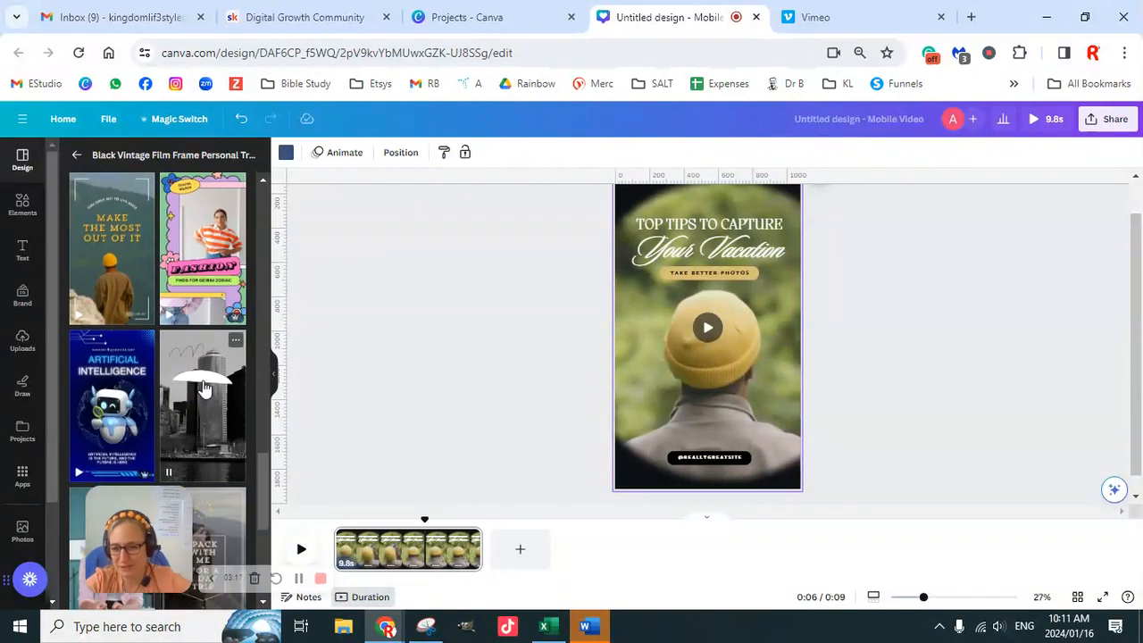
scroll(208, 417, down, 2)
scroll(213, 391, down, 2)
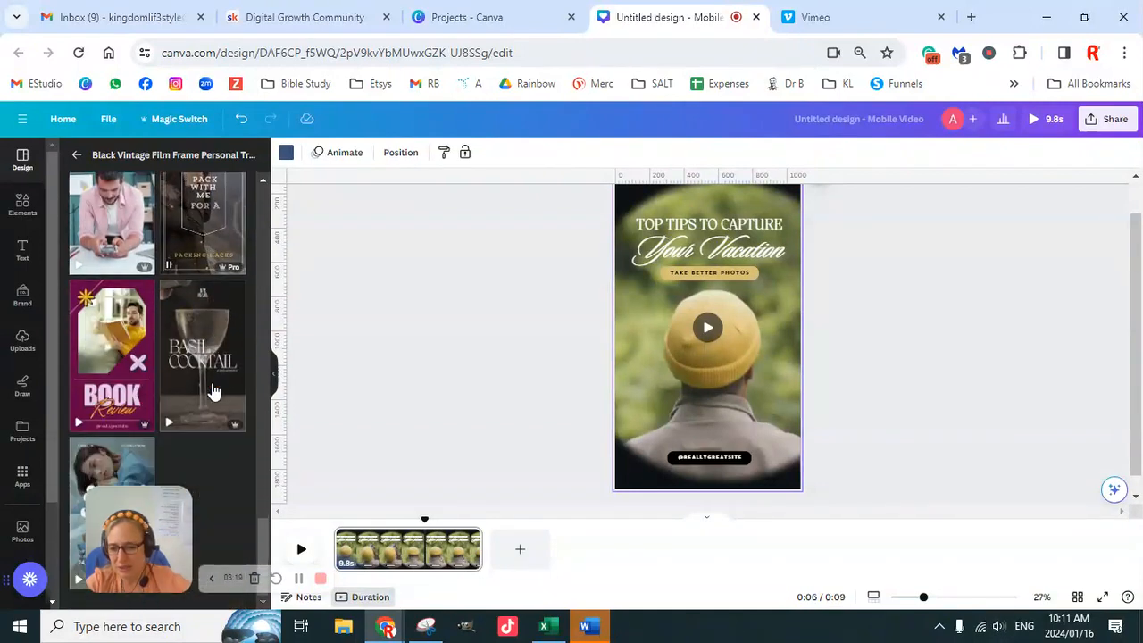
scroll(212, 391, down, 4)
scroll(212, 391, up, 3)
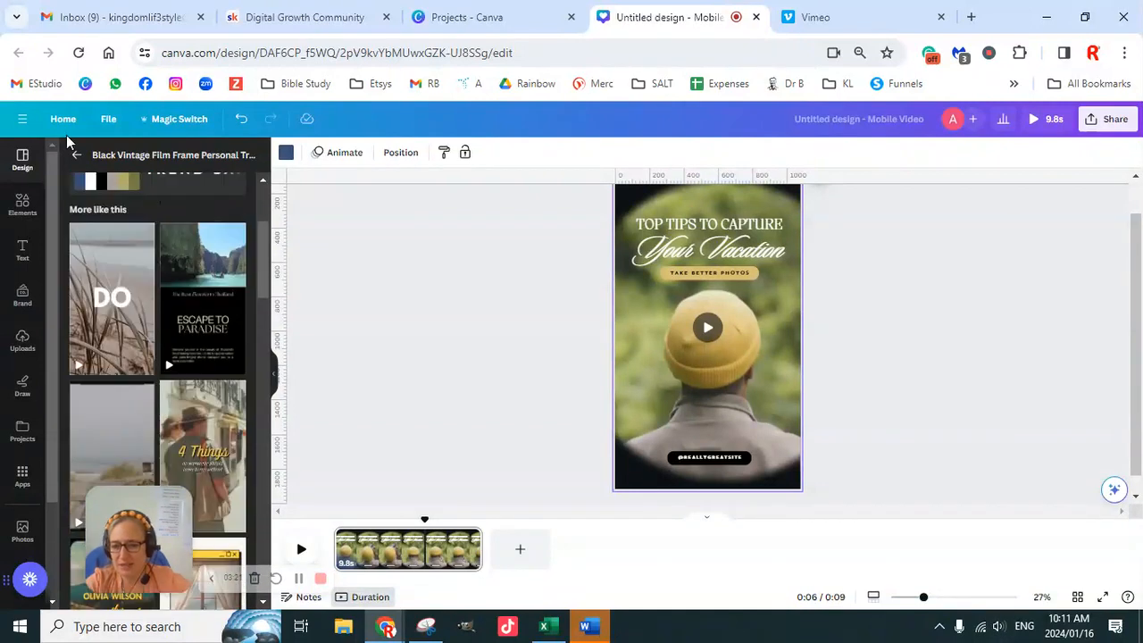
- Search the templates for "testimonials" and apply the Brown Aesthetic Product Testimony TikTok Video template to the page
click(77, 158)
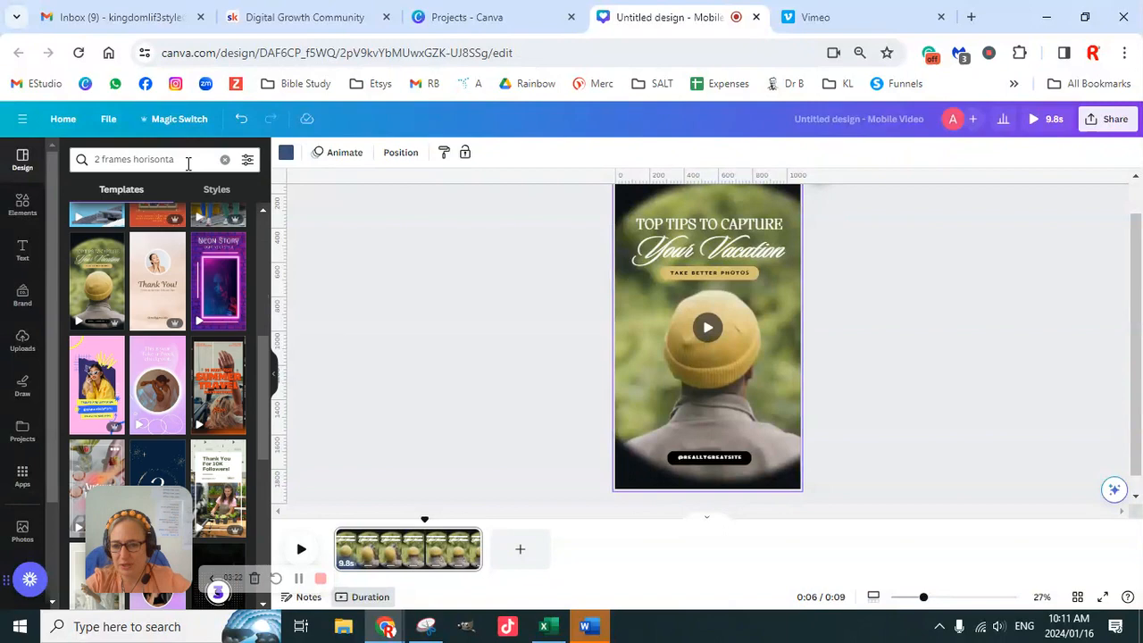
drag(187, 163, 80, 156)
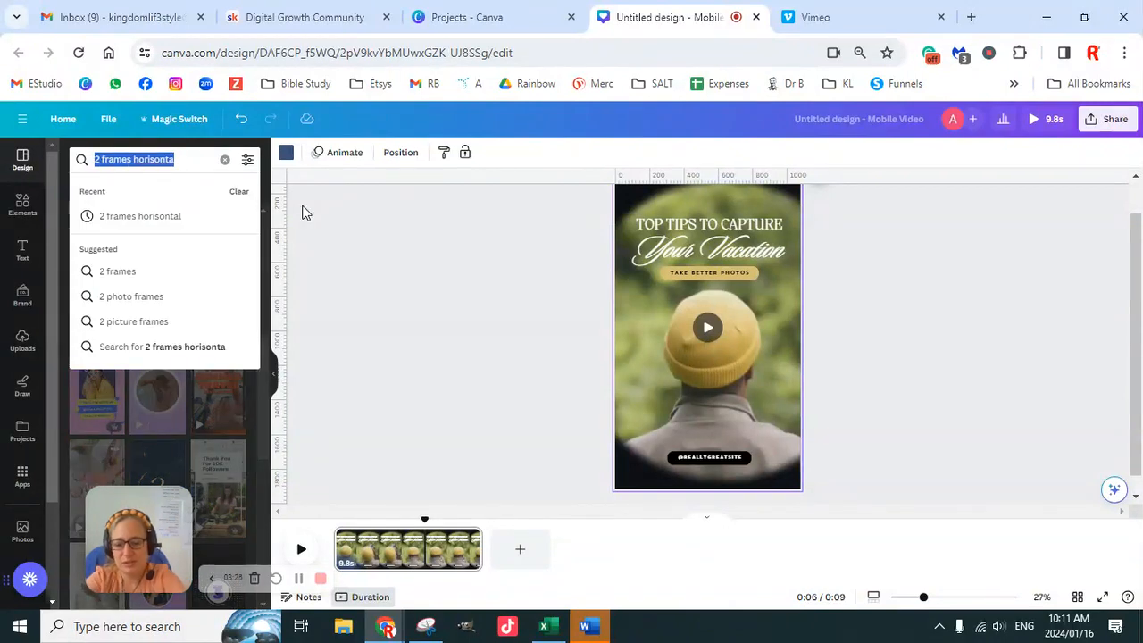
text(testimonials)
key(Return)
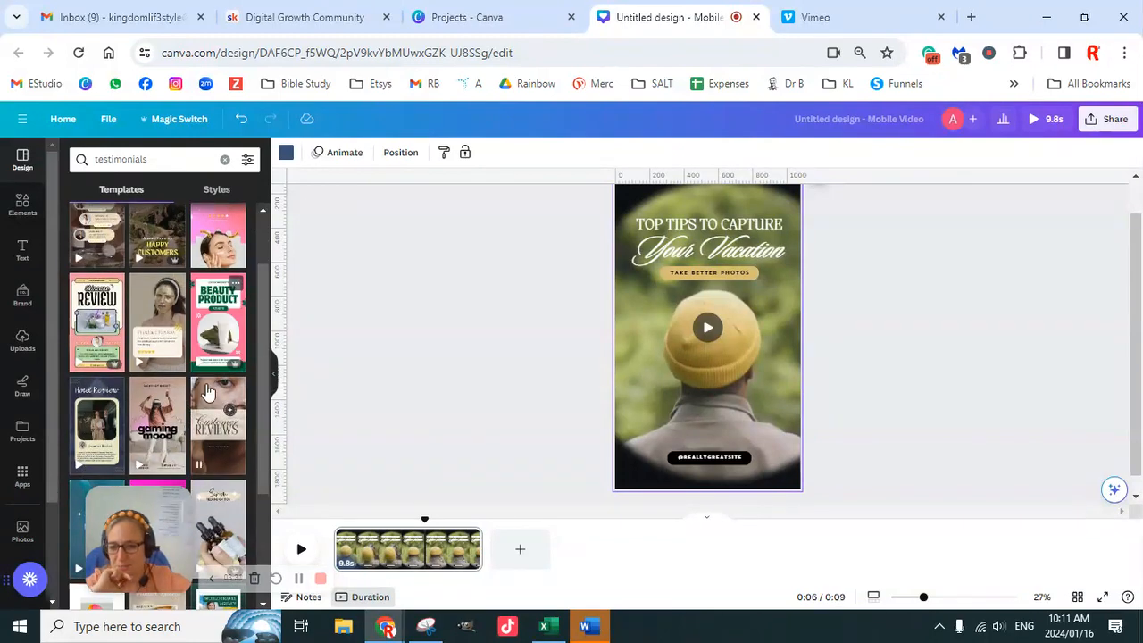
scroll(96, 338, up, 1)
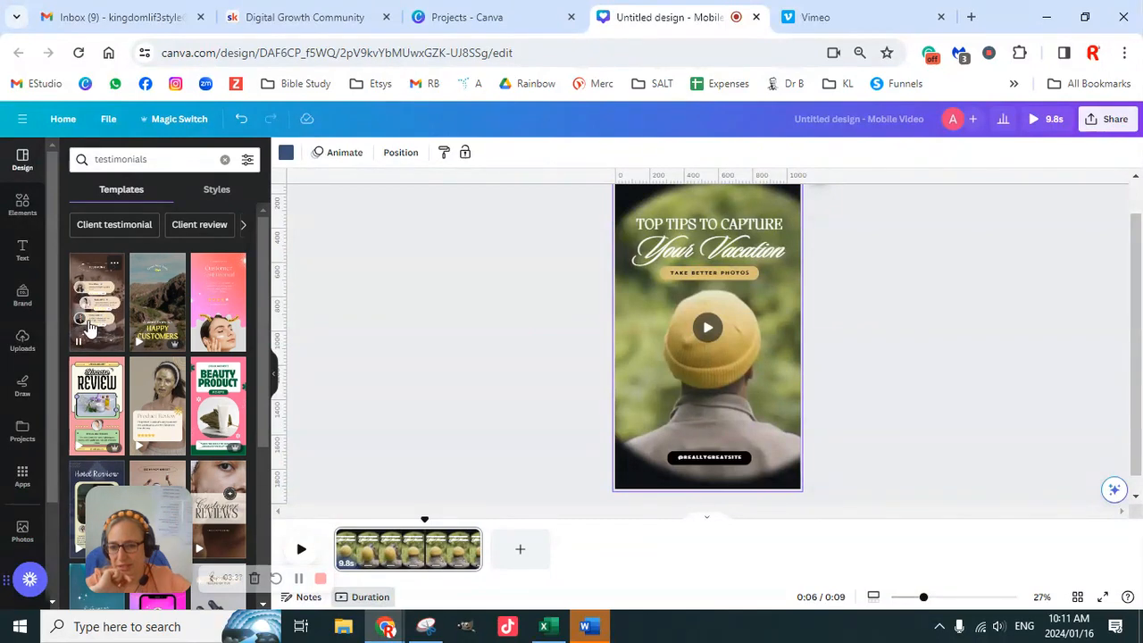
scroll(189, 396, down, 3)
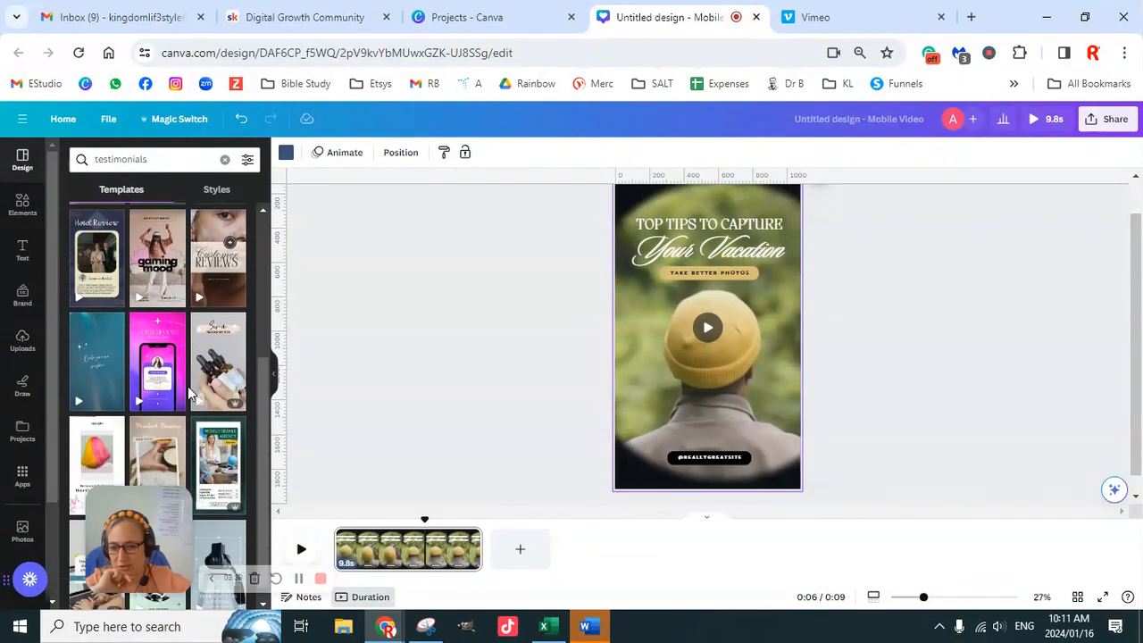
scroll(187, 386, down, 1)
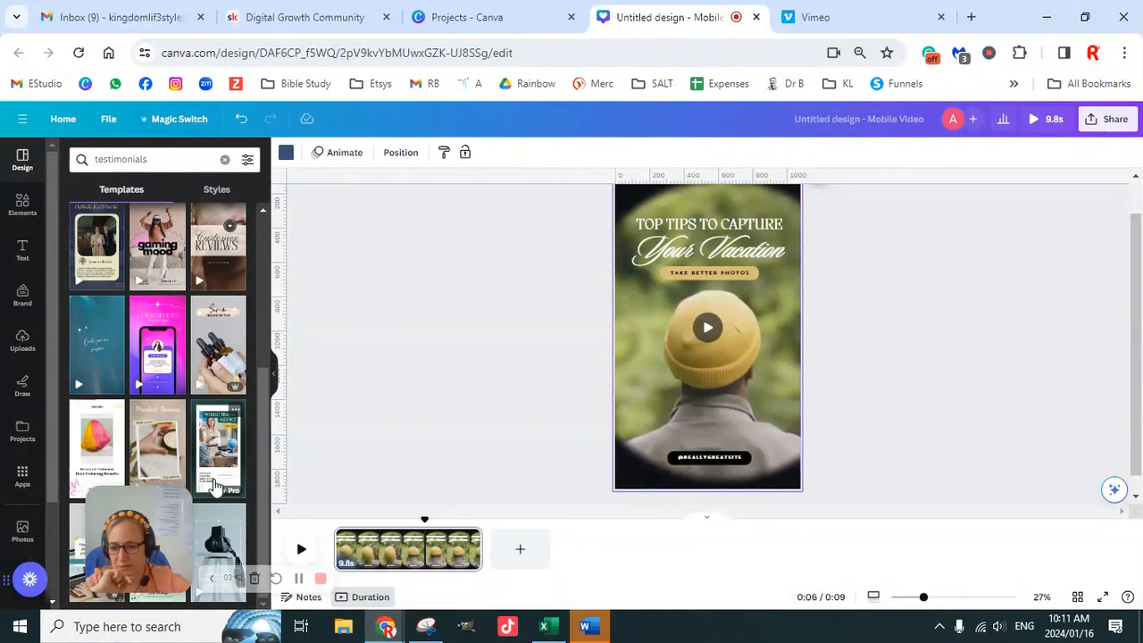
scroll(170, 393, up, 3)
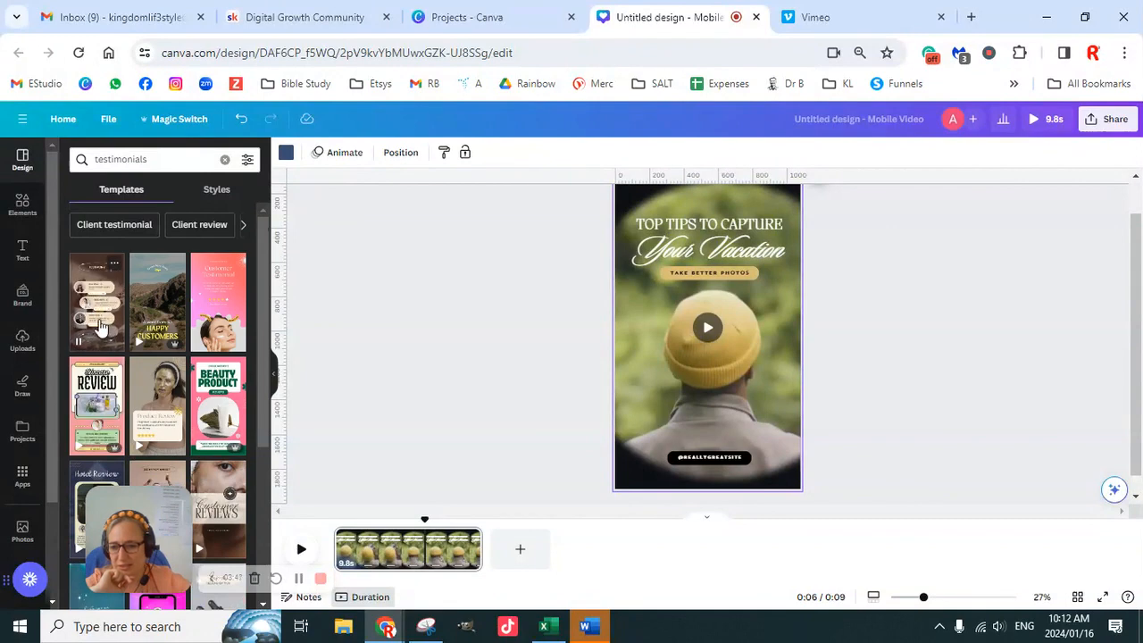
click(98, 280)
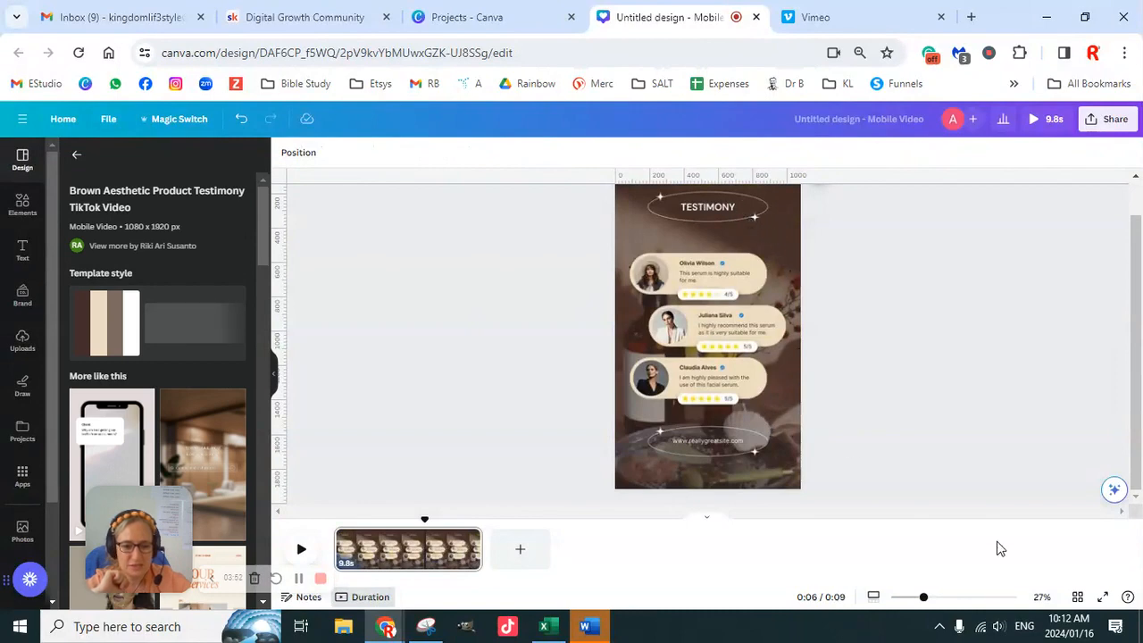
- Detach the product video from the page background and delete it, leaving the plain brown background
mouse_move(924, 602)
mouse_down()
mouse_move(934, 601)
mouse_move(924, 602)
mouse_up()
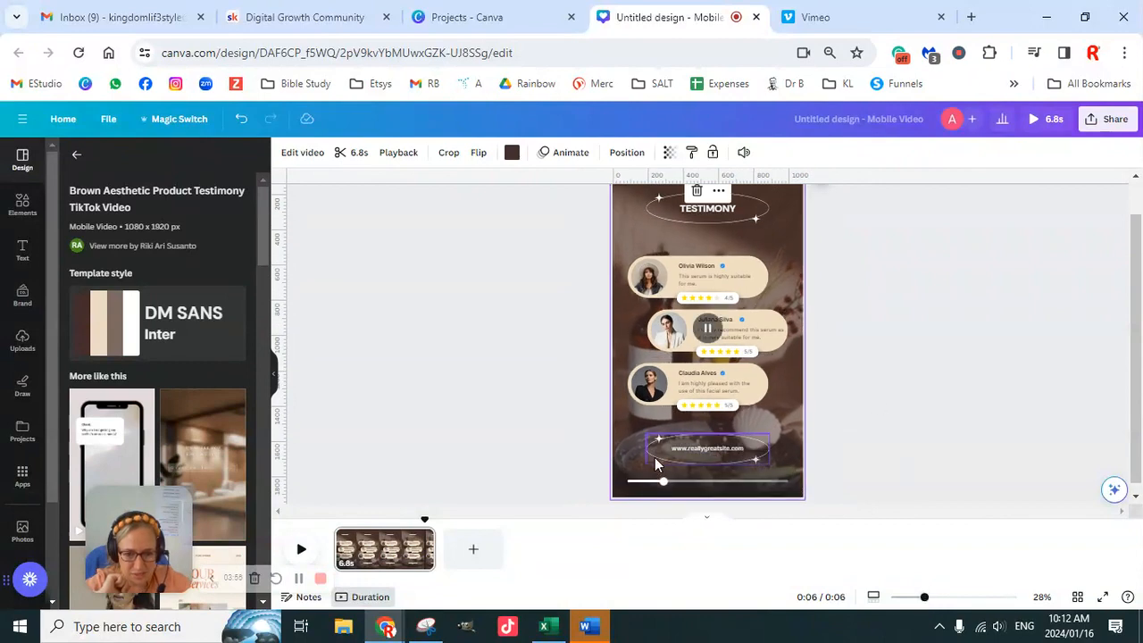
right_click(628, 473)
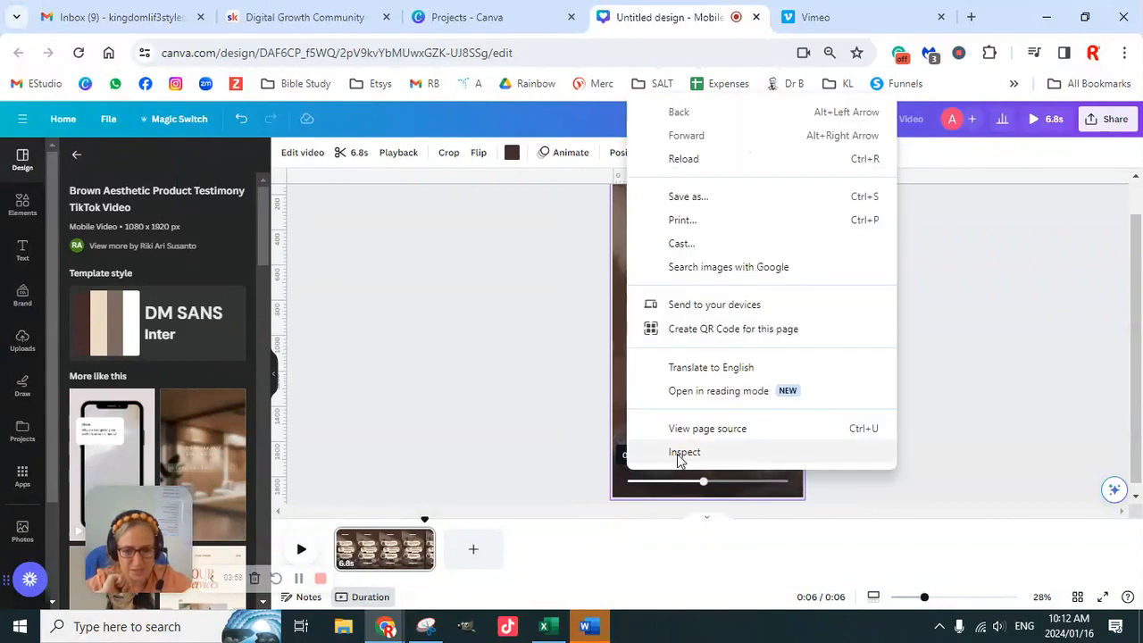
key(Escape)
click(784, 248)
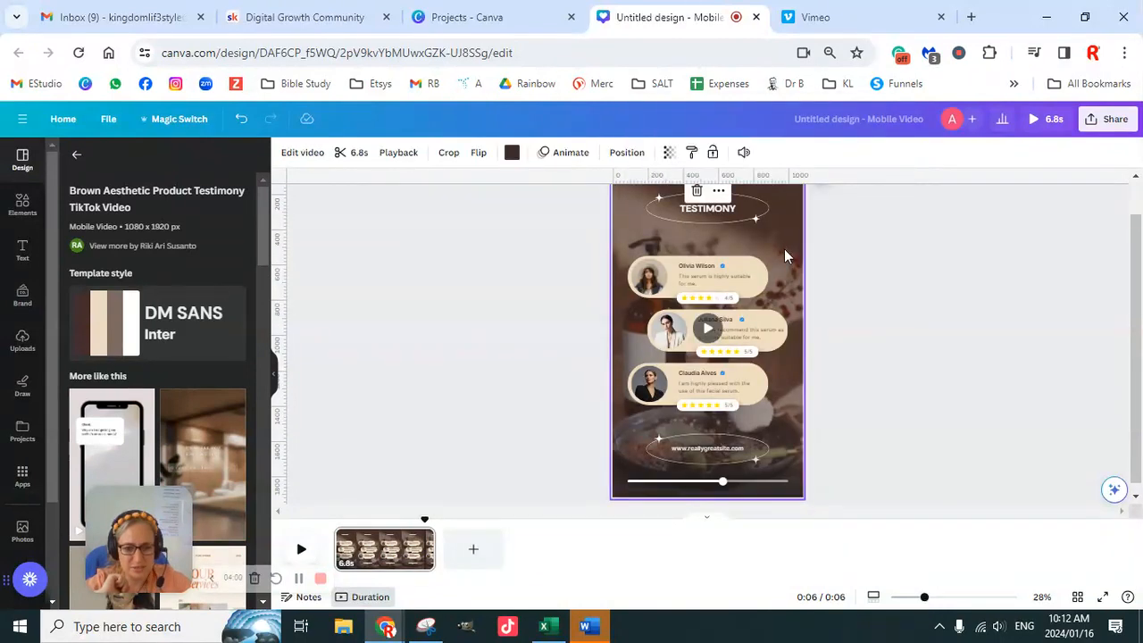
right_click(784, 249)
click(855, 462)
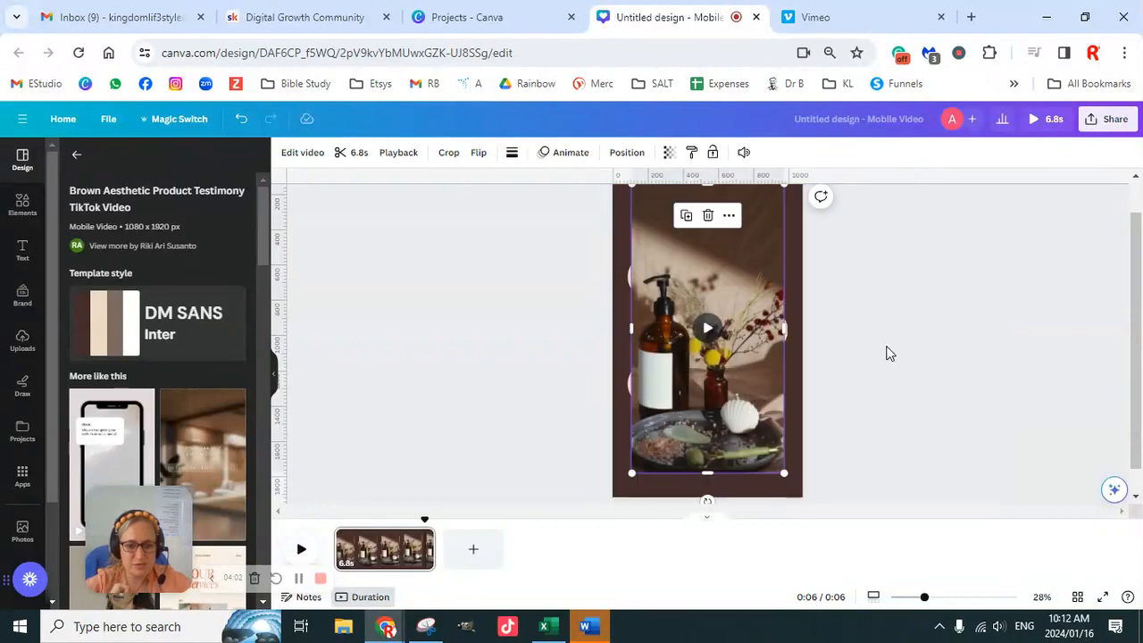
key(Delete)
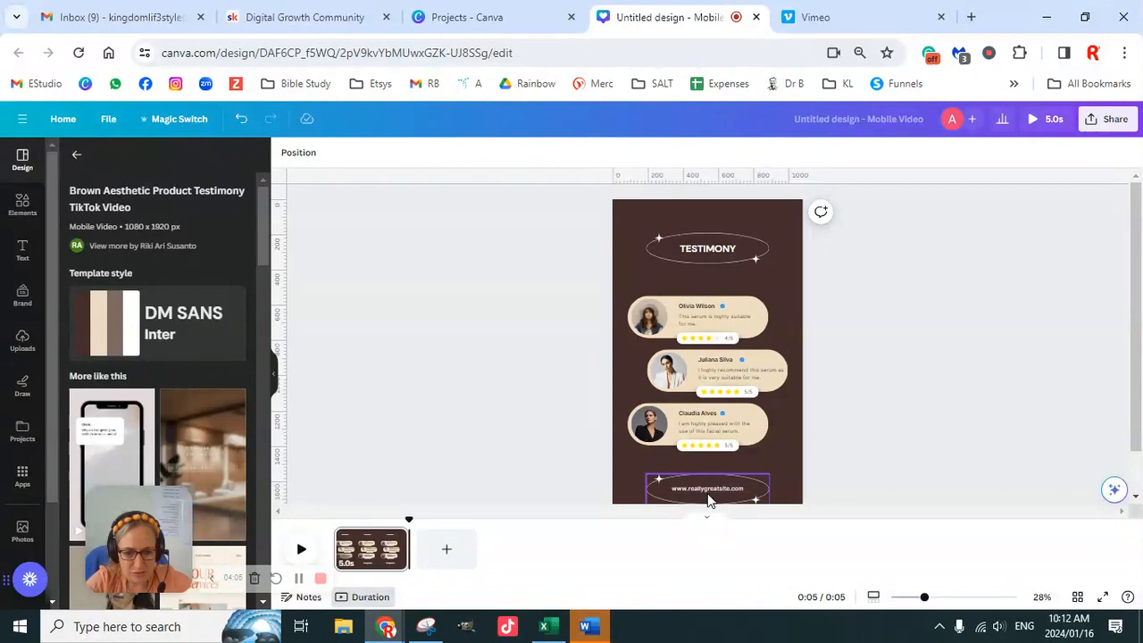
- Replace the website text in the lower oval with "kingdomlif3styles.com"
scroll(830, 436, down, 1)
double_click(720, 441)
text(kingdom)
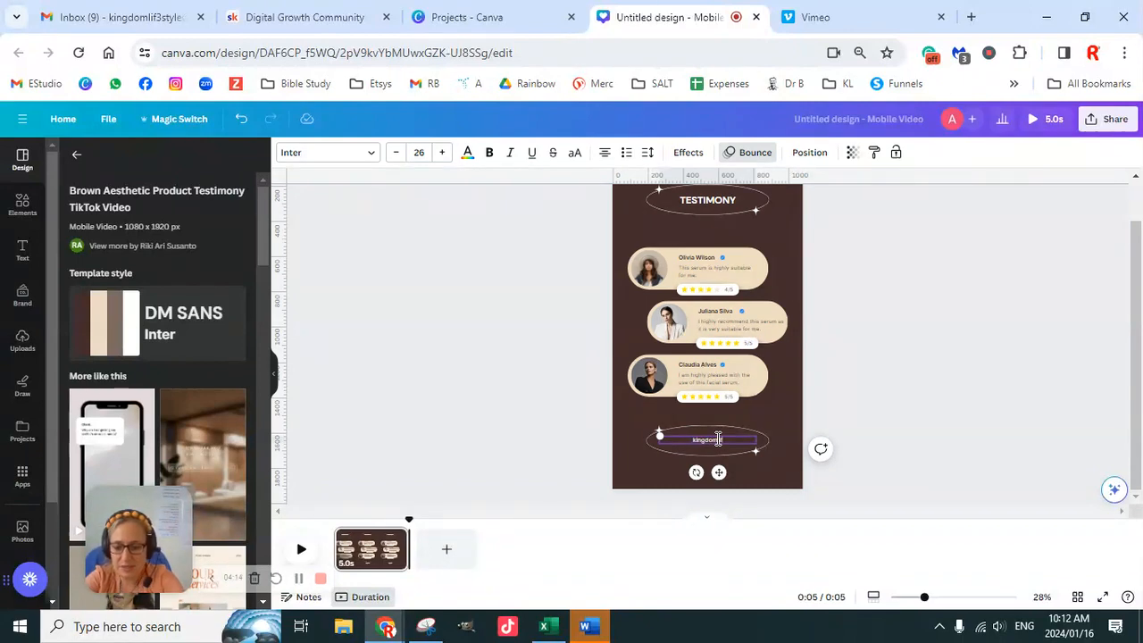
text(lif3styles.com)
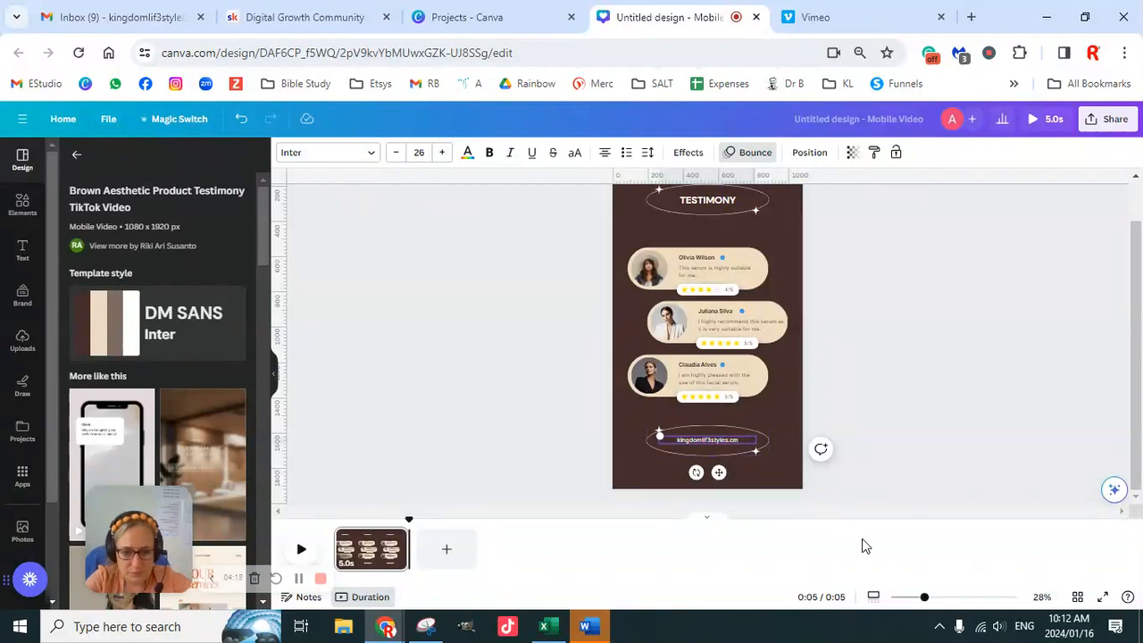
drag(927, 604, 959, 600)
scroll(841, 426, down, 3)
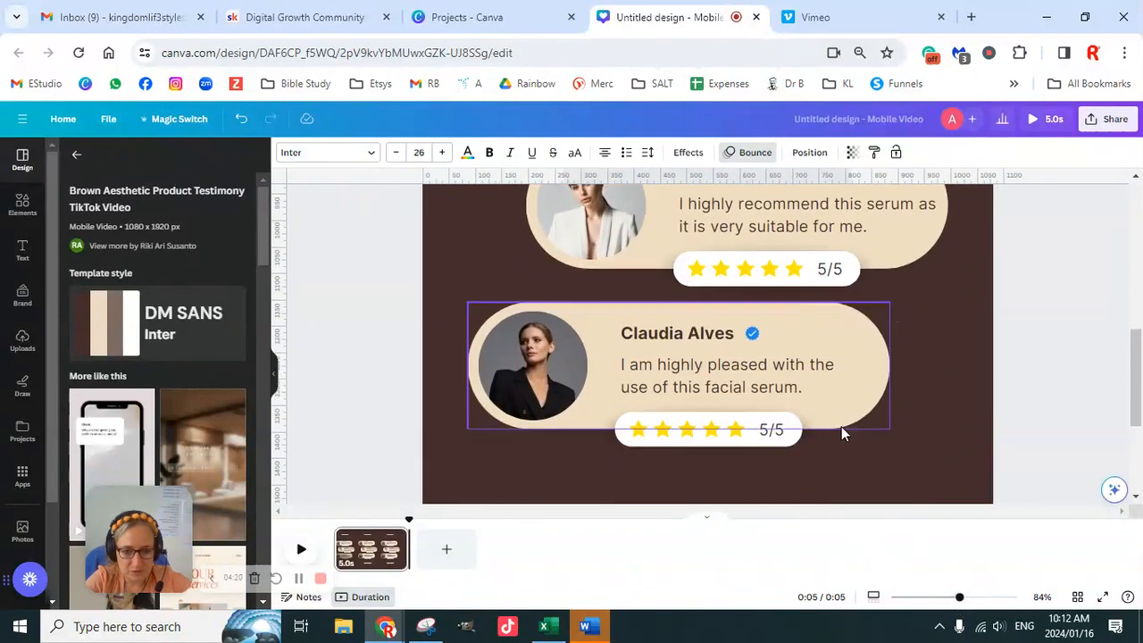
click(790, 340)
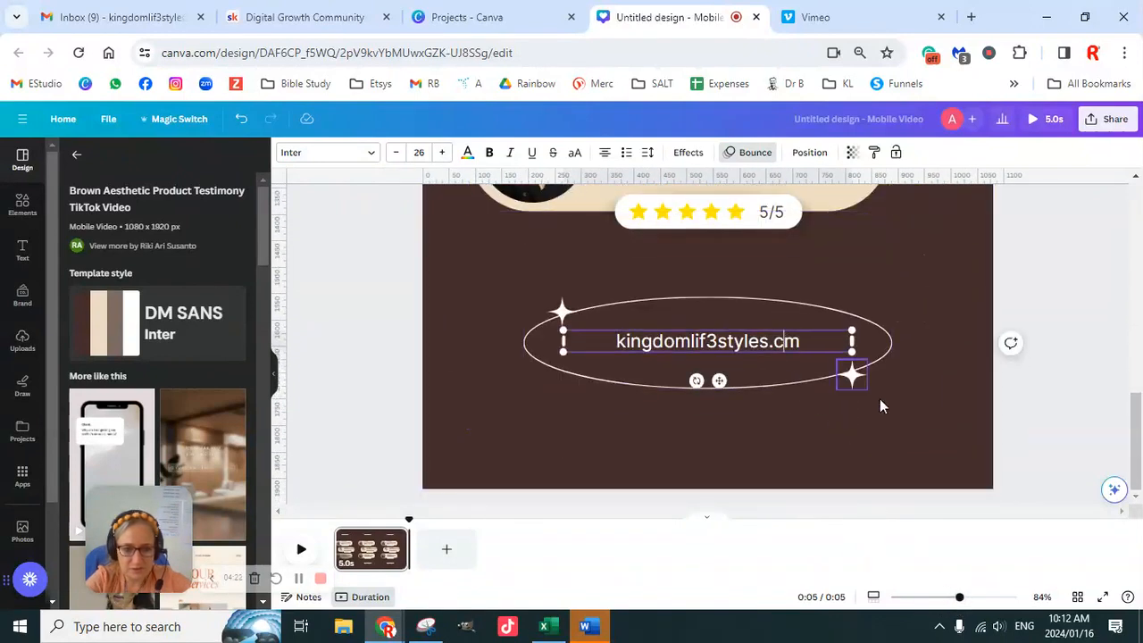
text(o)
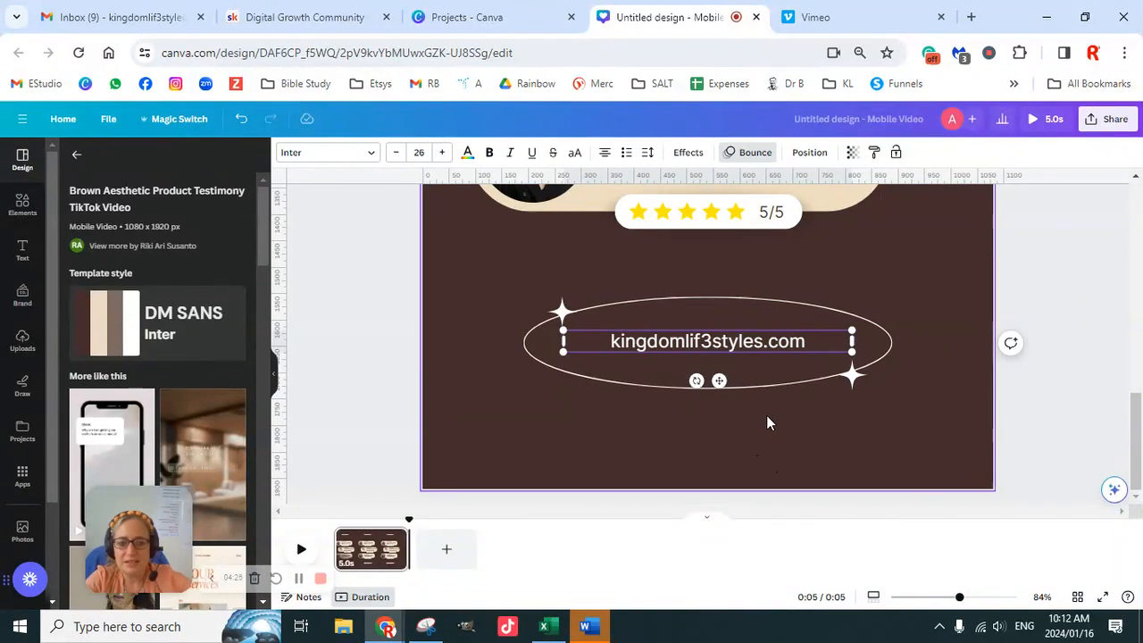
click(1038, 356)
- Delete the stars, the 5/5 score and the white rating badge from the lowest testimonial card
scroll(1027, 375, up, 3)
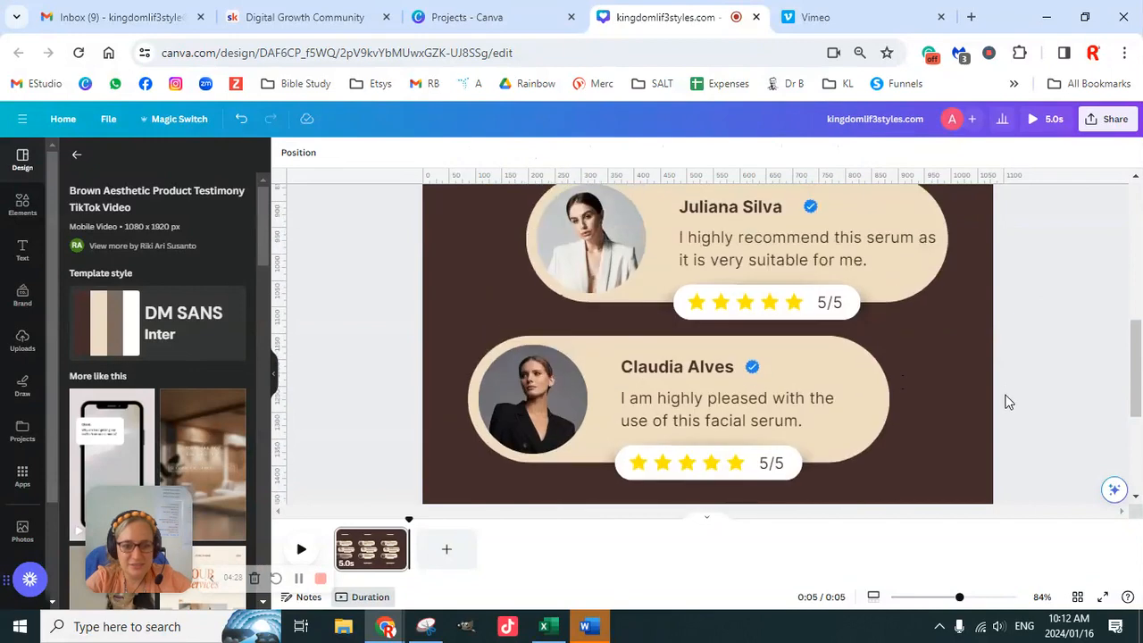
click(736, 466)
key(Delete)
click(771, 467)
key(Delete)
click(735, 467)
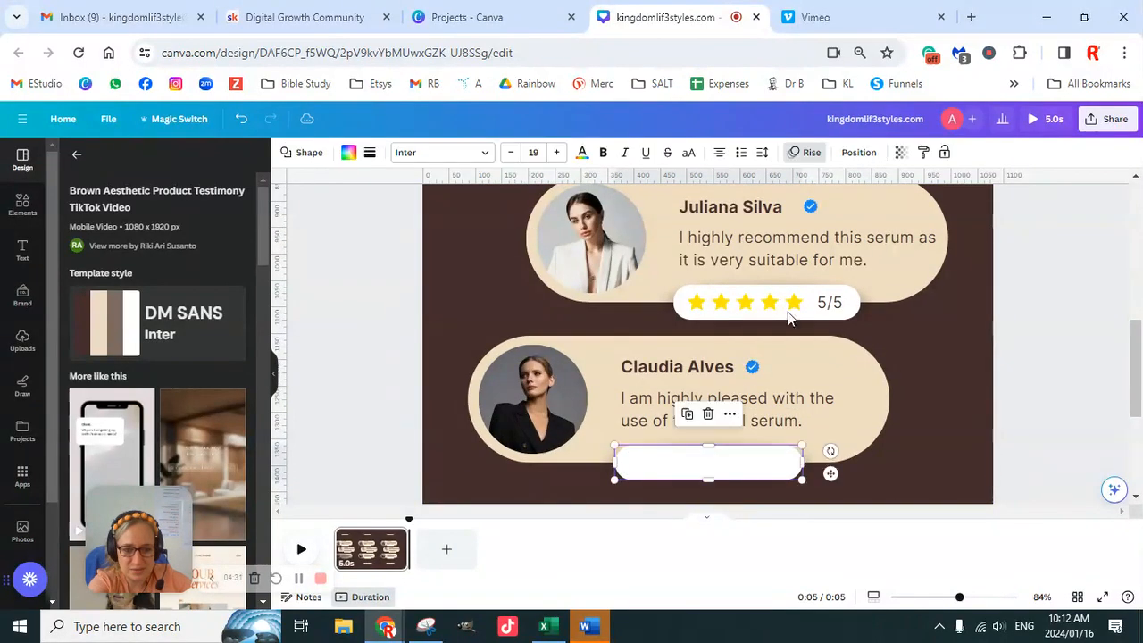
key(Delete)
- Delete the stars, the 5/5 score and the white rating badge from the middle testimonial card
click(794, 306)
key(Delete)
click(828, 309)
key(Delete)
click(778, 308)
key(Delete)
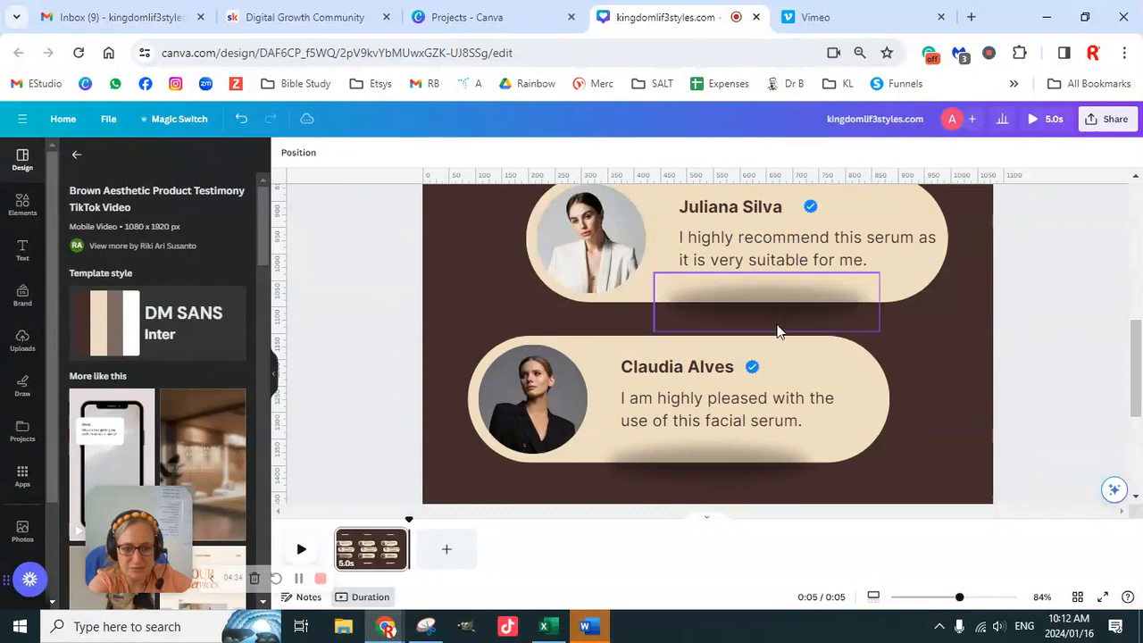
- Delete the middle and lowest testimonial cards with all their contents, keeping only the uppermost card
scroll(795, 368, up, 1)
scroll(814, 422, down, 1)
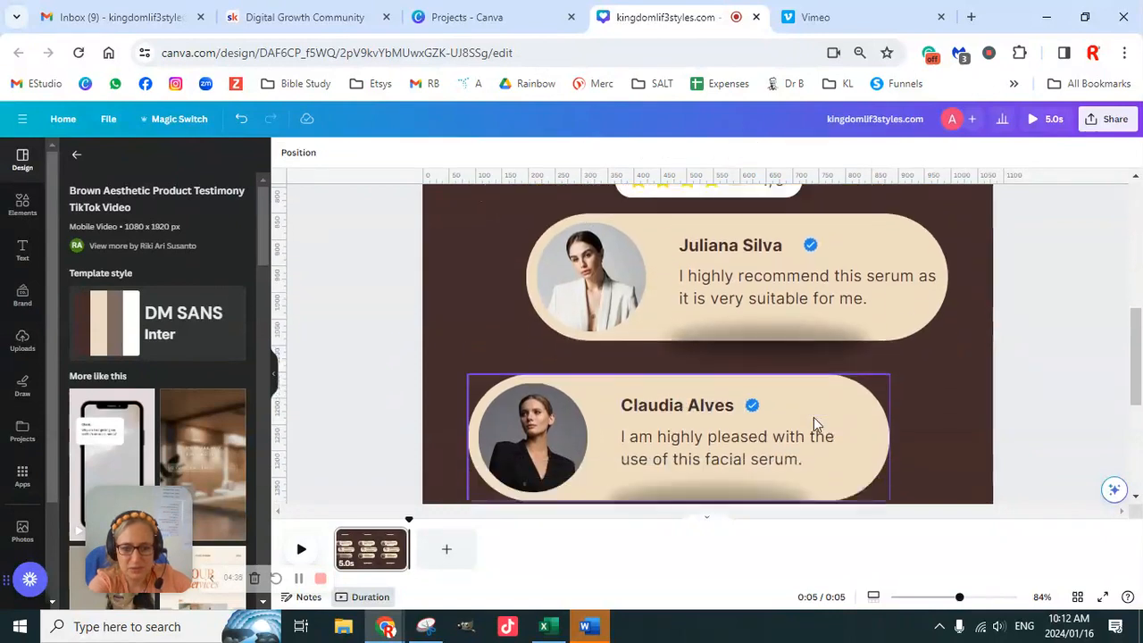
drag(960, 603, 949, 599)
drag(435, 217, 844, 431)
key(Delete)
scroll(897, 350, up, 3)
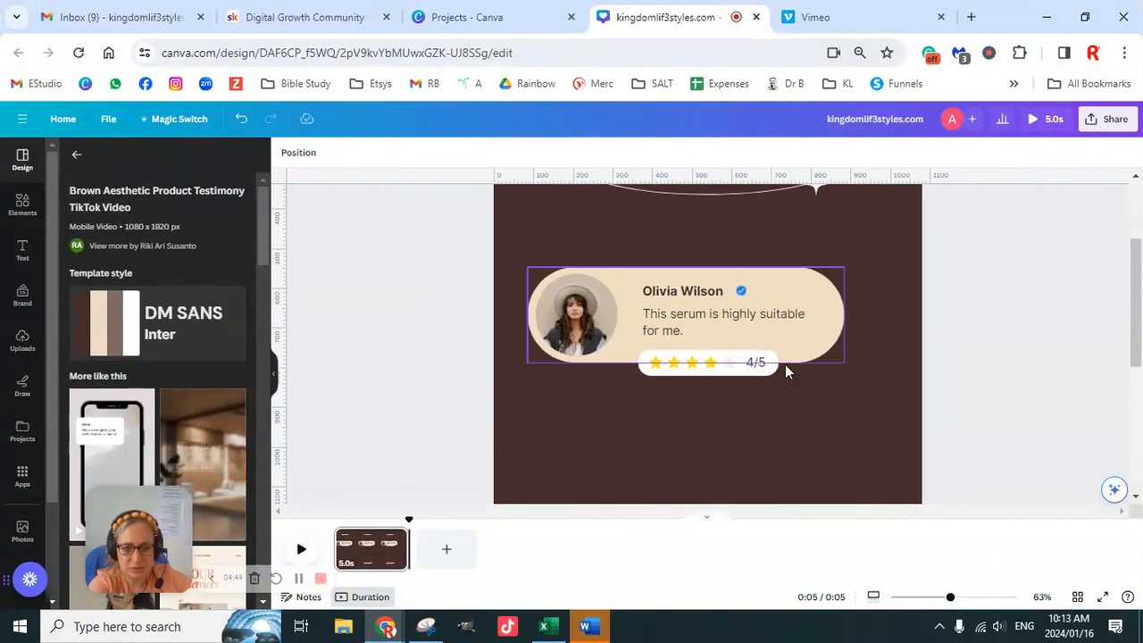
- Delete the stars and the 4/5 score from the remaining testimonial card, leaving its white badge in place
click(743, 370)
key(Delete)
click(745, 370)
click(707, 366)
key(Delete)
scroll(918, 306, up, 2)
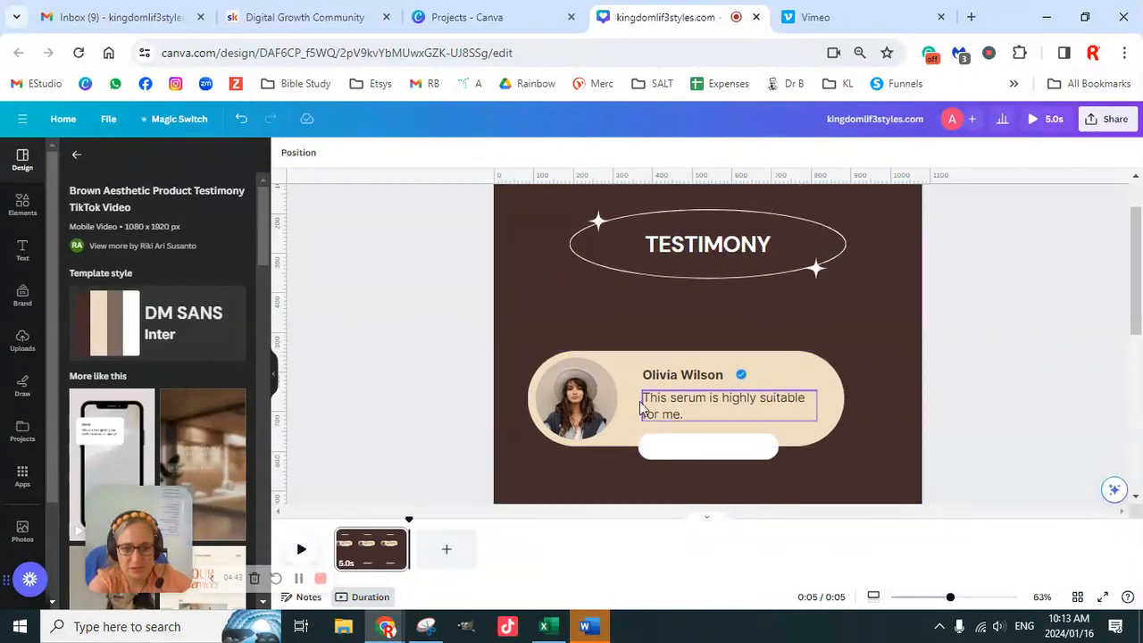
- Remove the portrait photo and its empty round frame from the remaining testimonial card
click(594, 422)
key(Delete)
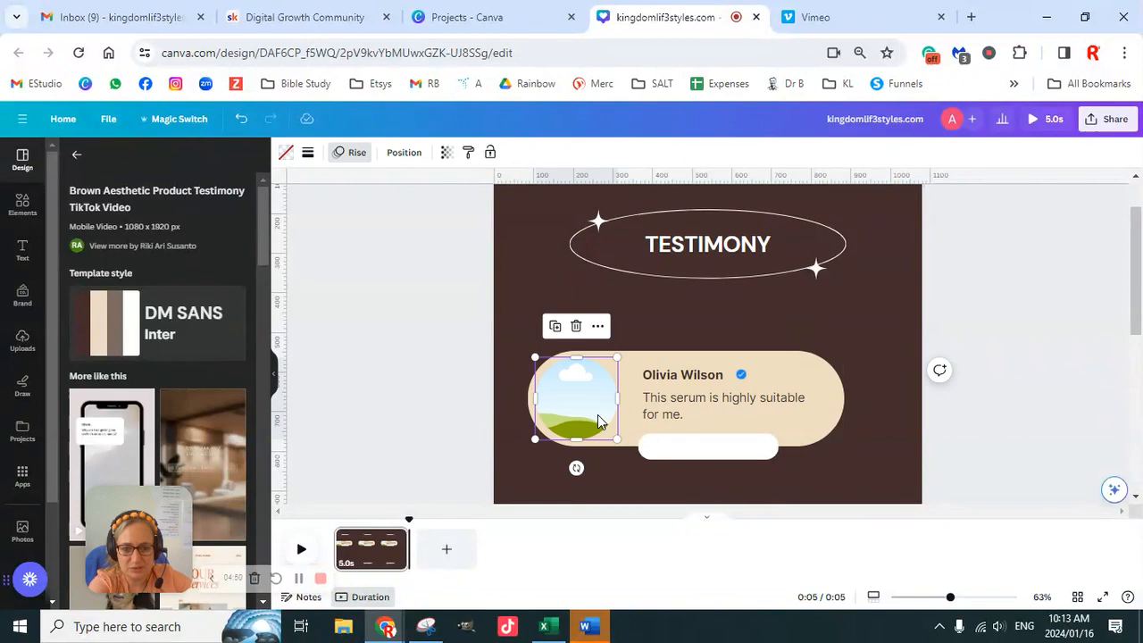
key(Delete)
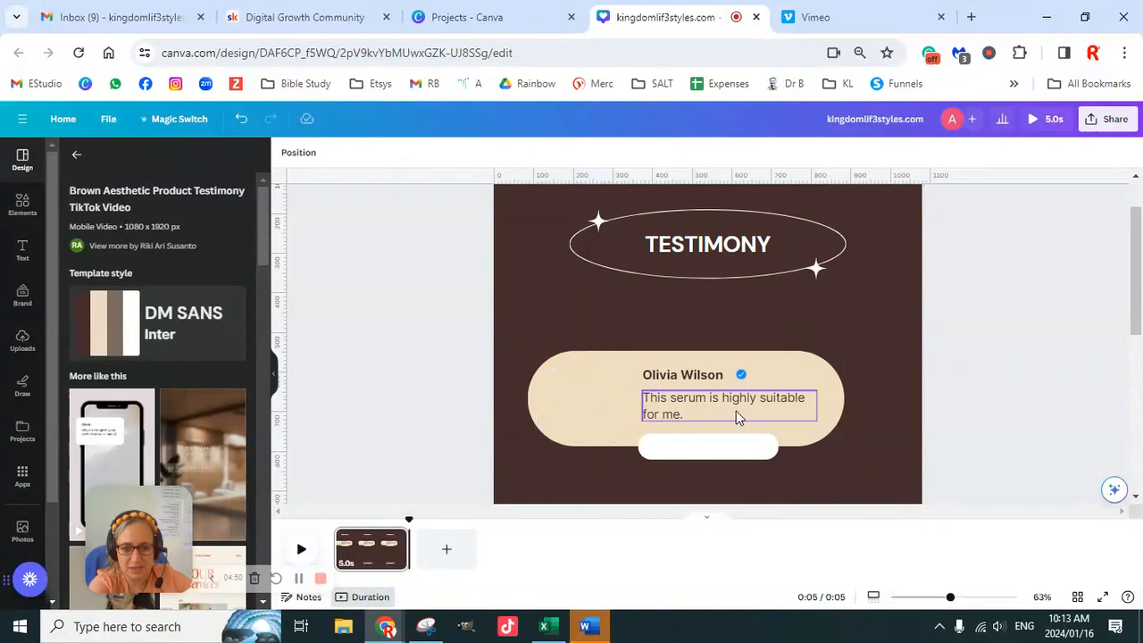
- Change the heading word TESTIMONY to TESTIMONIALS and add REAL TIME in front of it
click(733, 251)
double_click(780, 243)
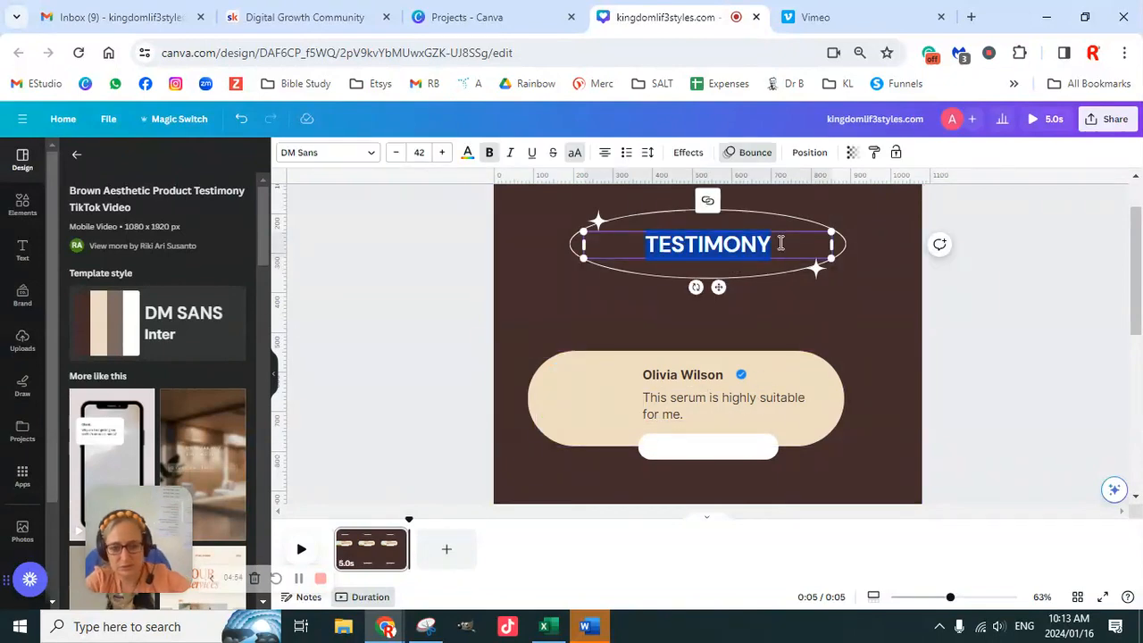
click(788, 247)
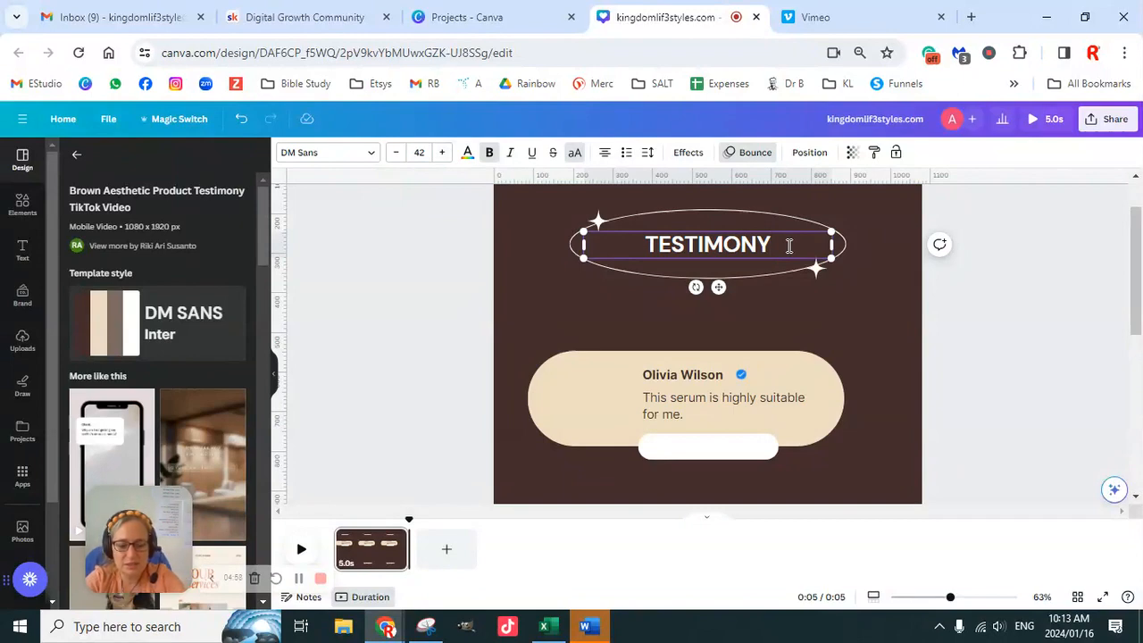
key(BackSpace)
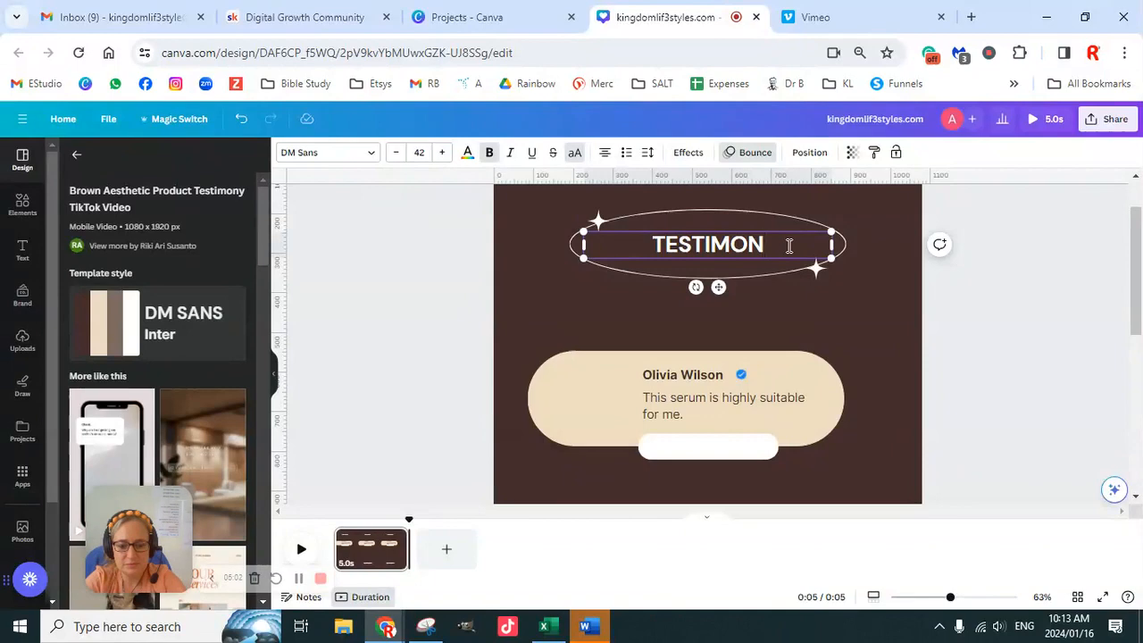
text(IALS)
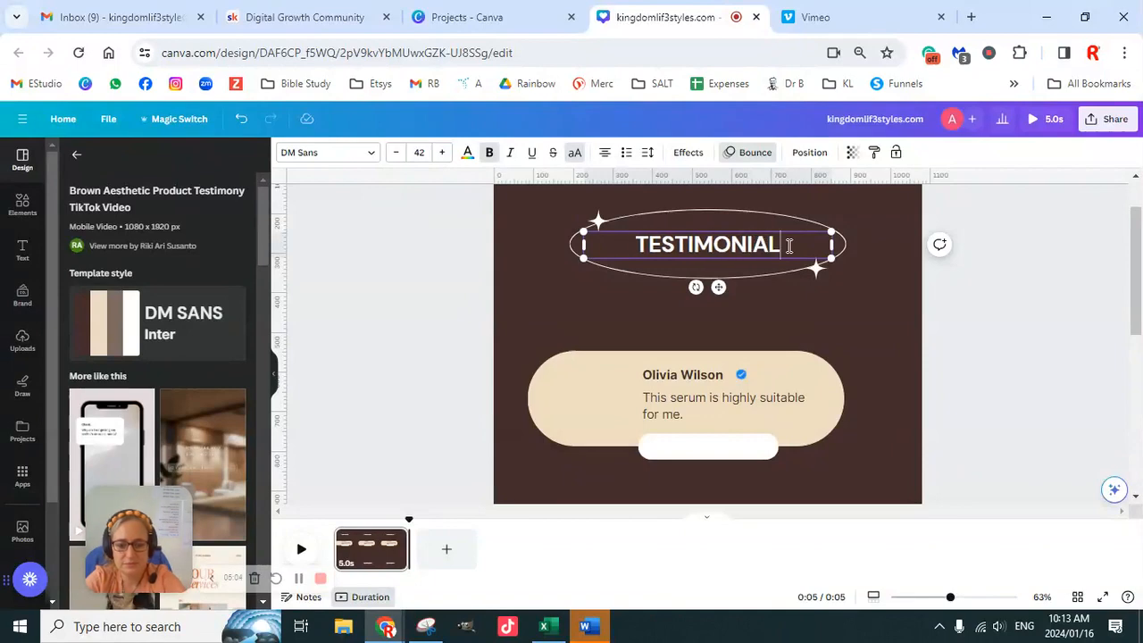
click(637, 244)
text(REAL TIME)
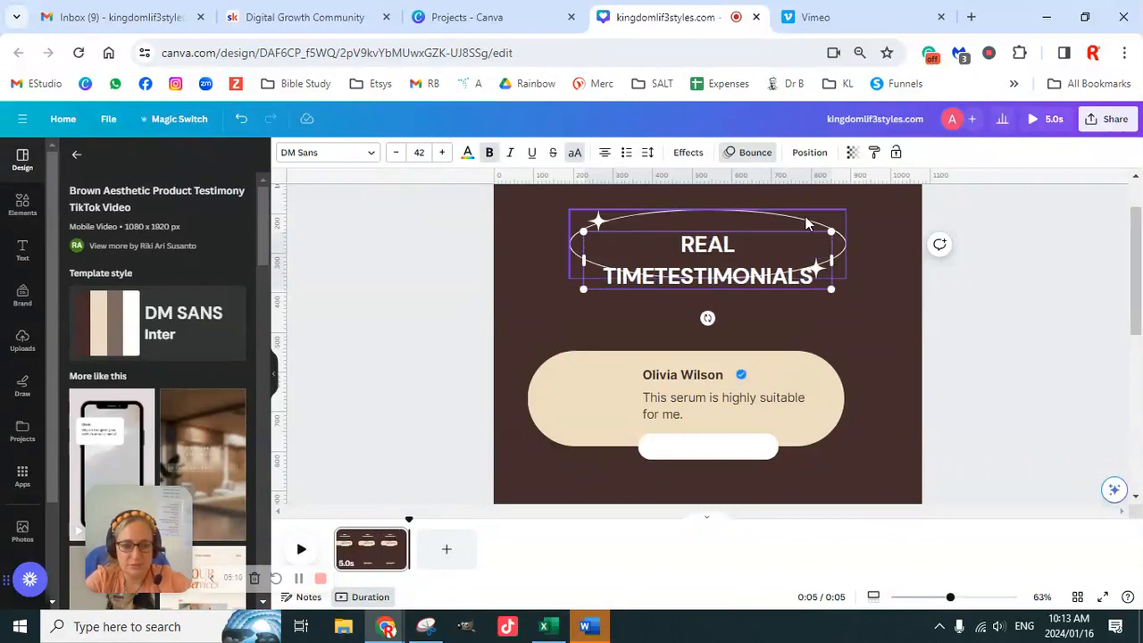
- Enlarge the oval around the heading to about 862 × 215 px and centre it horizontally near the page's upper edge
click(851, 209)
drag(846, 208, 908, 193)
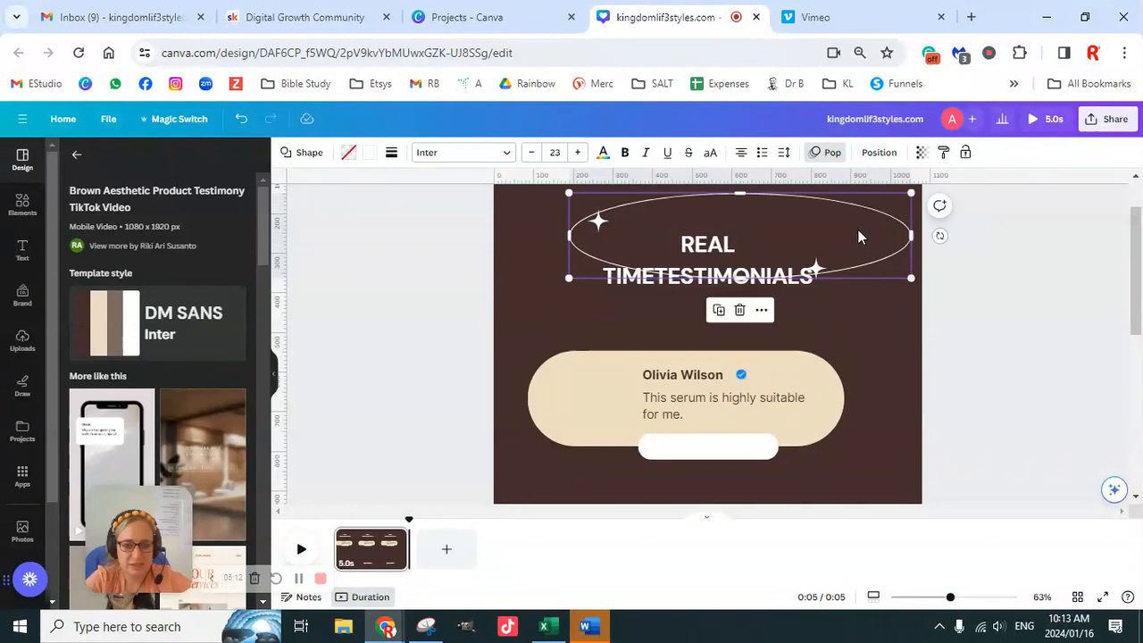
click(879, 152)
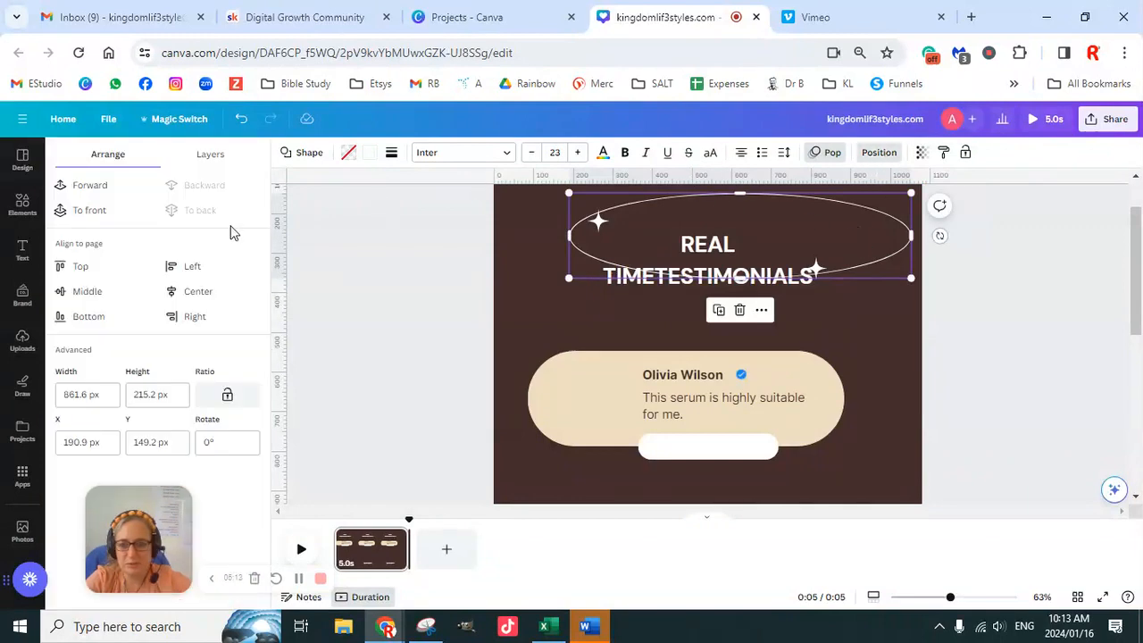
click(104, 292)
key(ctrl+z)
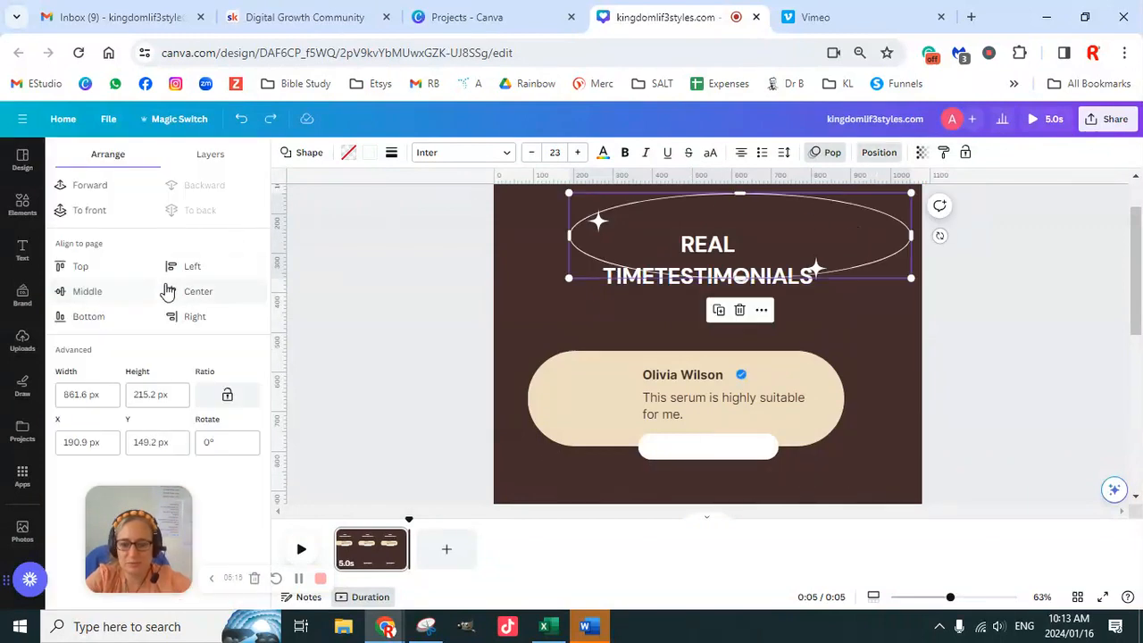
drag(748, 238, 782, 264)
scroll(804, 299, up, 1)
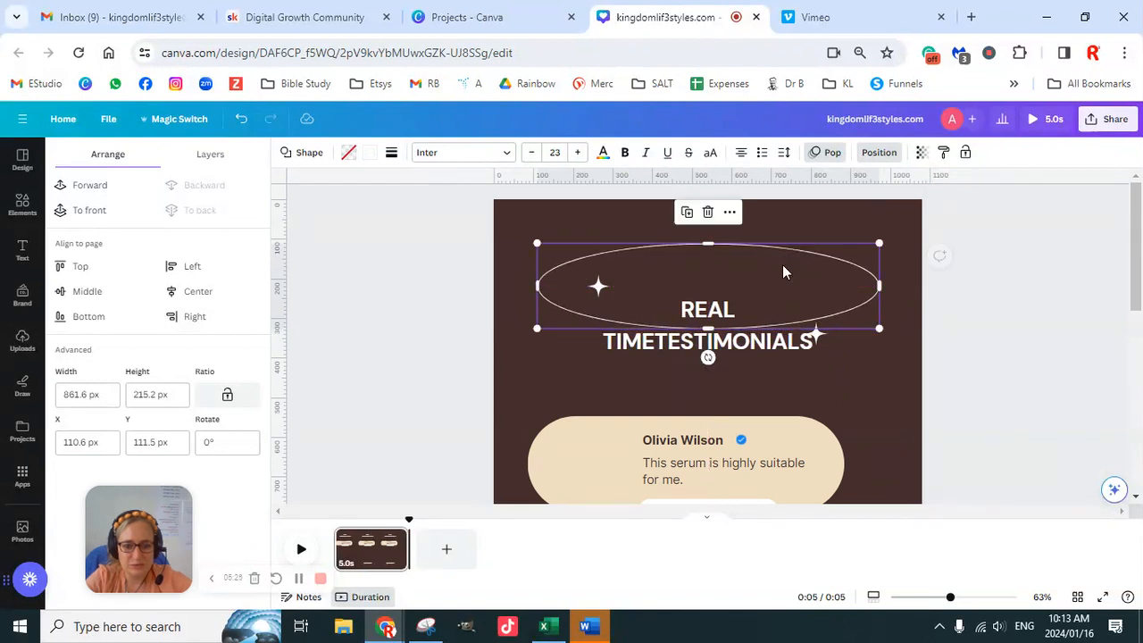
click(881, 156)
click(878, 153)
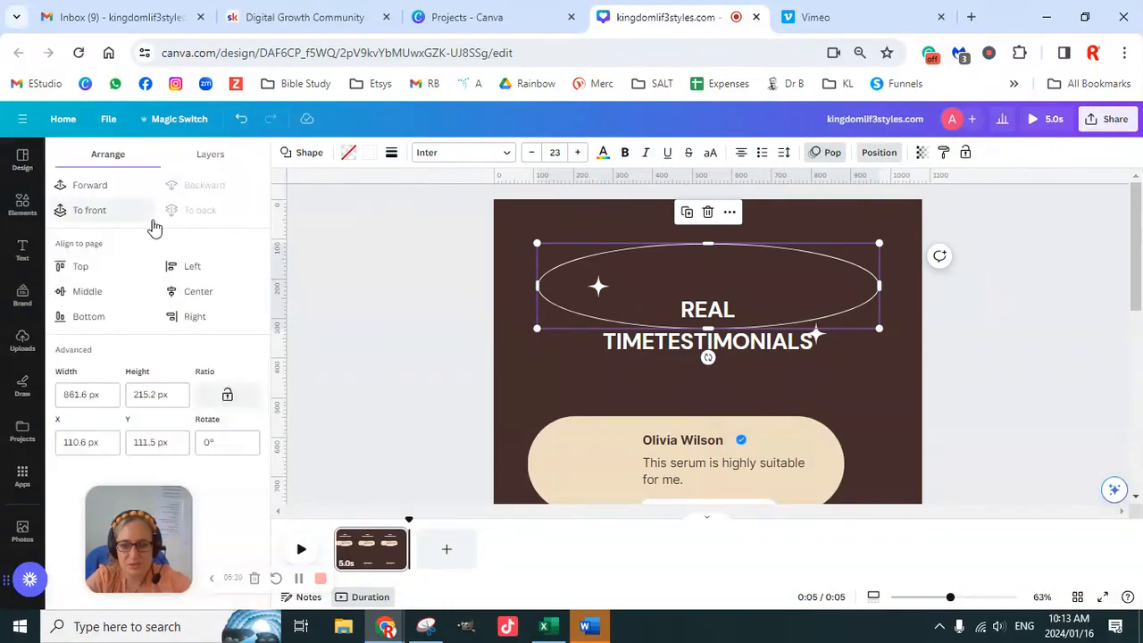
- Move the heading text inside the enlarged oval and separate its words so it reads REAL TIME TESTIMONIALS
drag(757, 350, 755, 298)
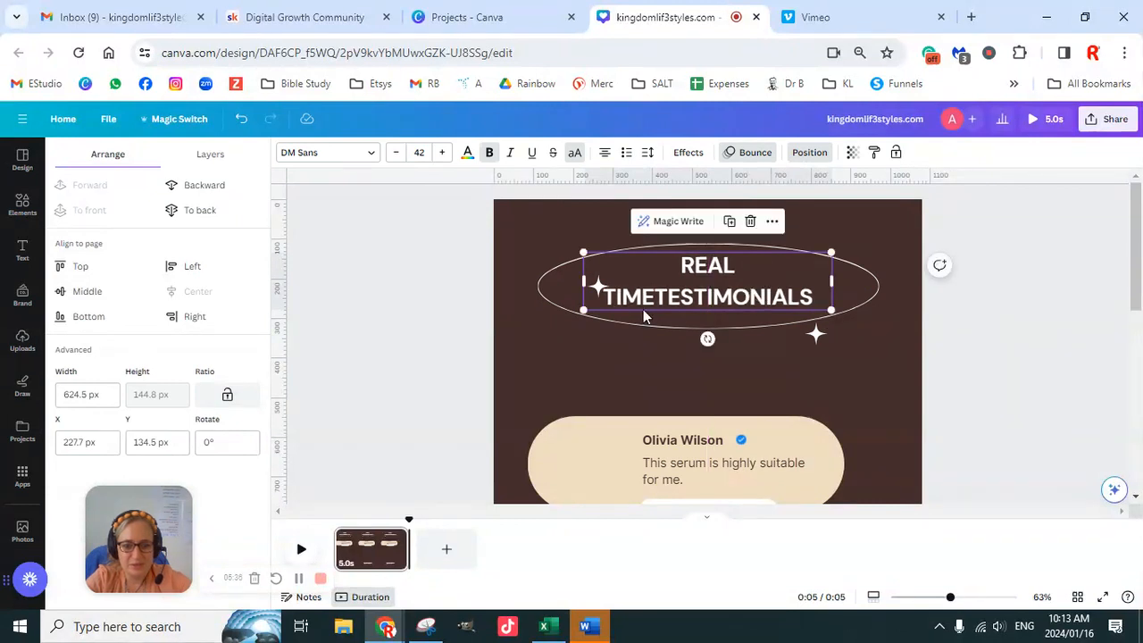
click(654, 298)
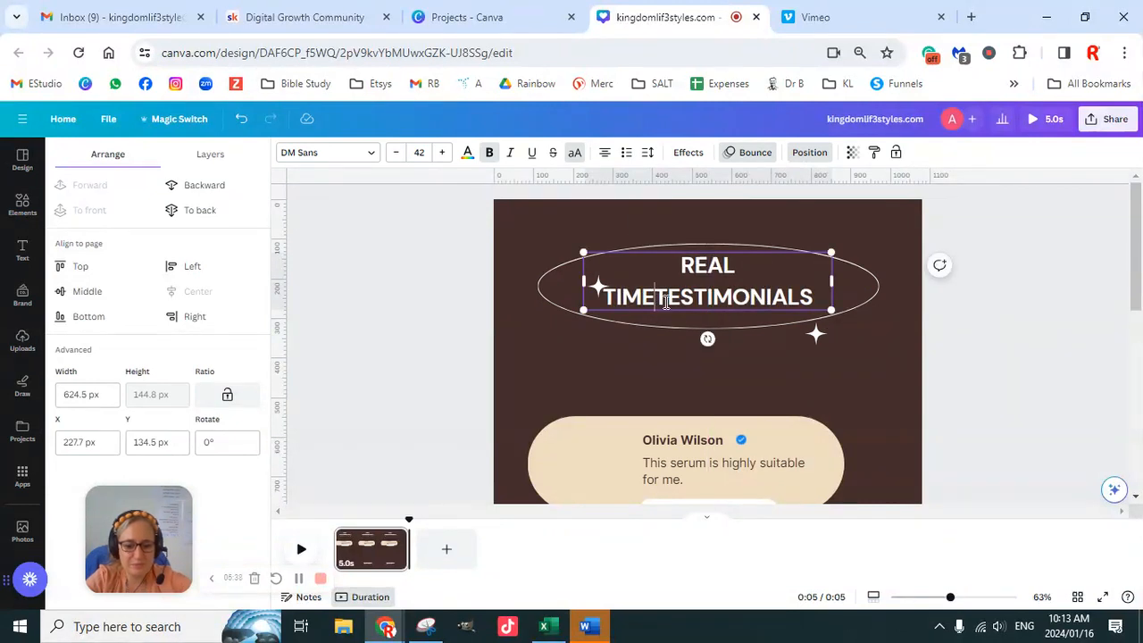
click(1037, 343)
click(768, 304)
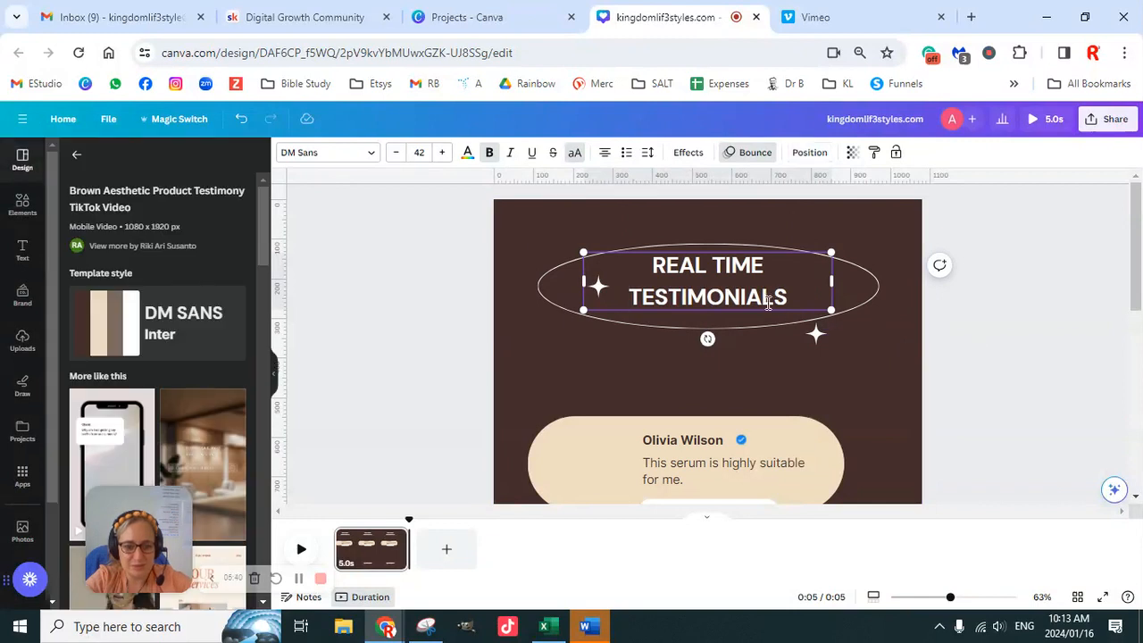
click(705, 301)
drag(726, 283, 729, 287)
- Move the two white sparkle stars inside the upper oval, one on each side of the heading
drag(810, 344, 820, 310)
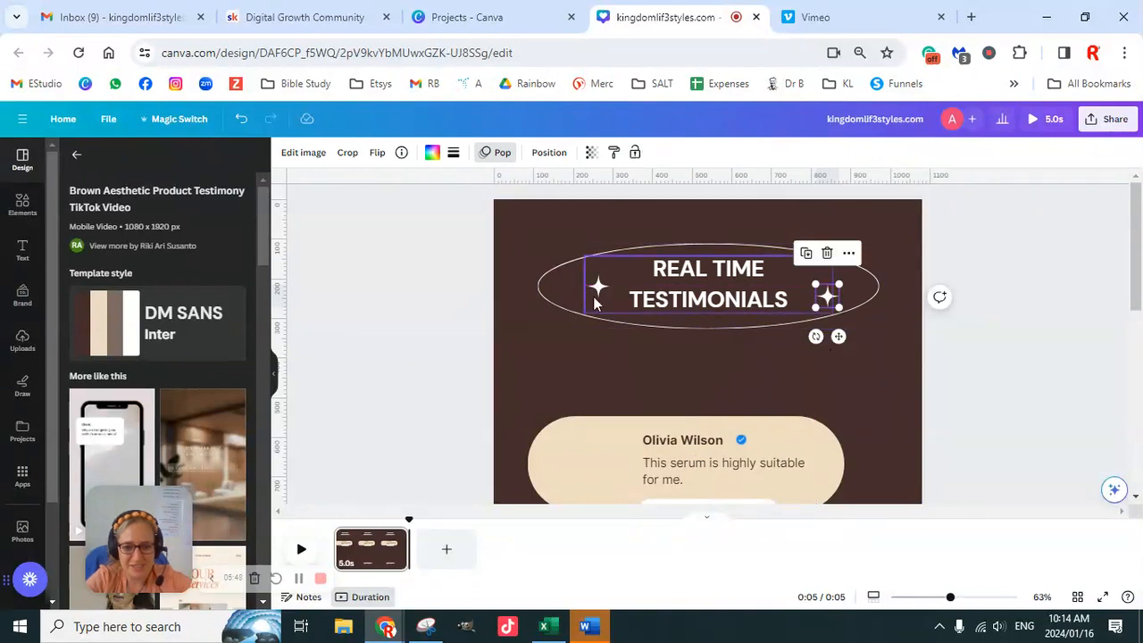
click(597, 286)
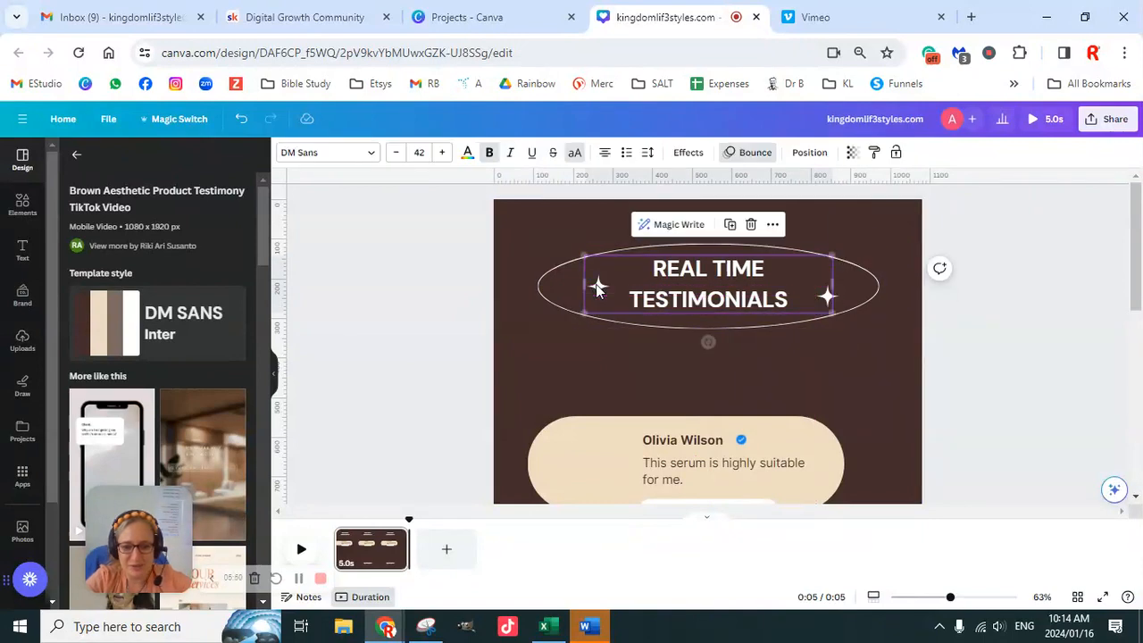
click(599, 290)
drag(599, 291, 585, 276)
click(1008, 333)
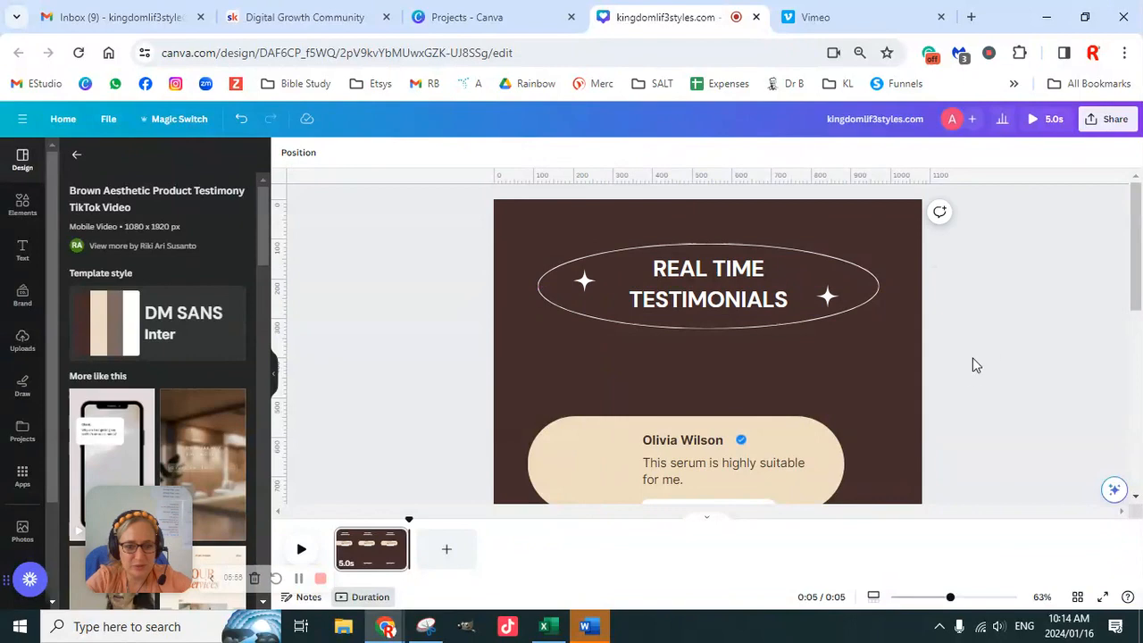
- Extend the beige testimonial card downward and towards the page's right edge, and move the white badge below it
scroll(971, 323, down, 10)
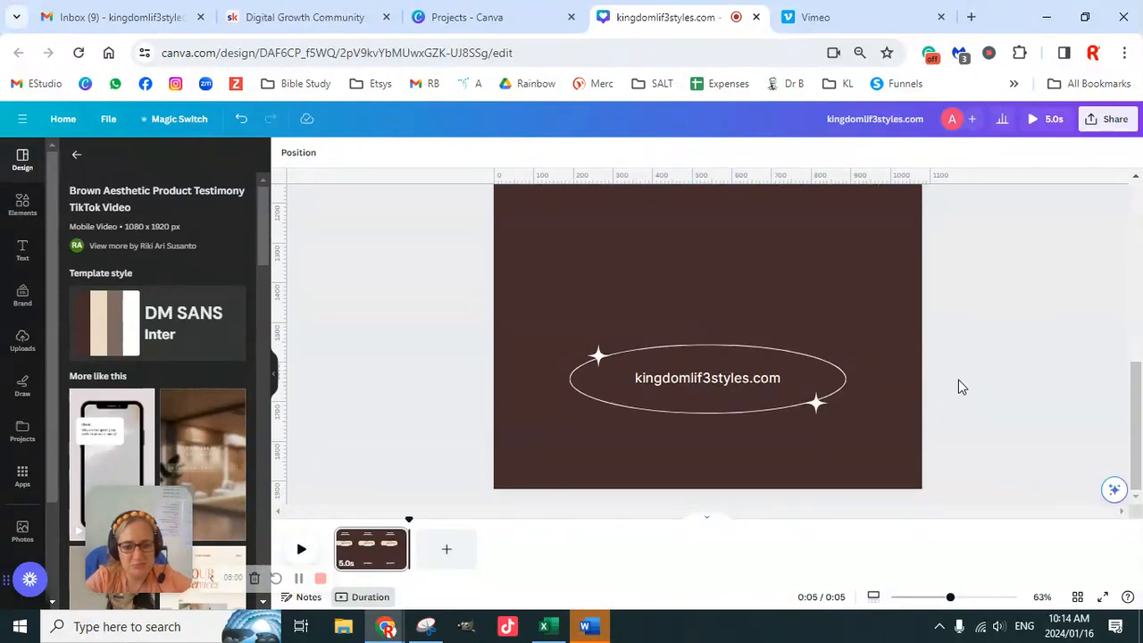
scroll(958, 386, up, 10)
scroll(964, 370, down, 4)
scroll(970, 358, up, 2)
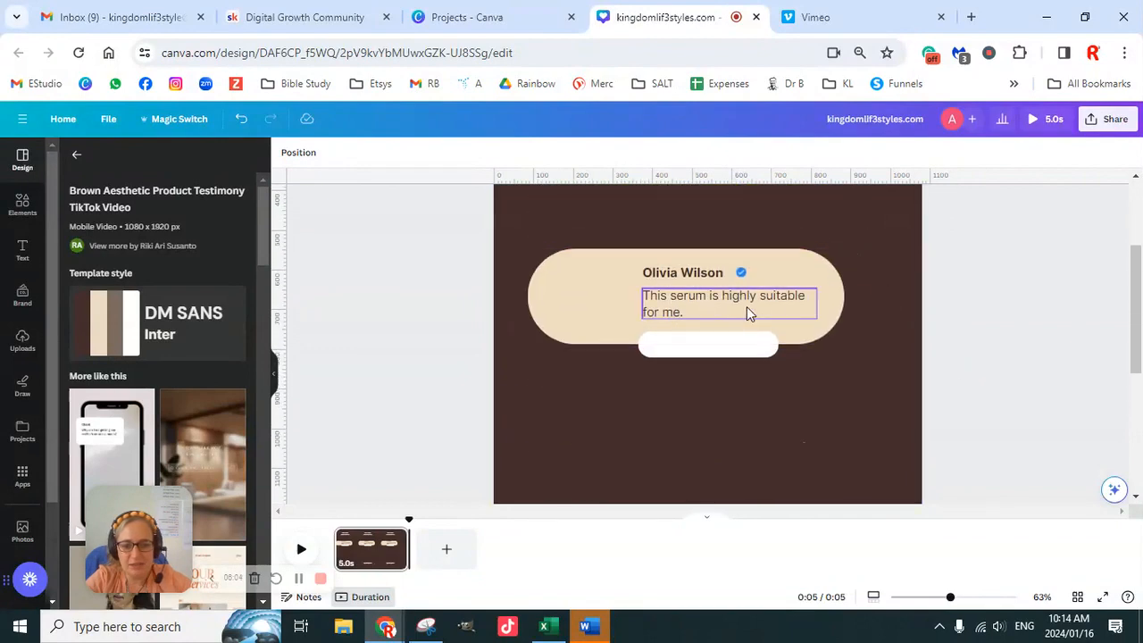
click(612, 282)
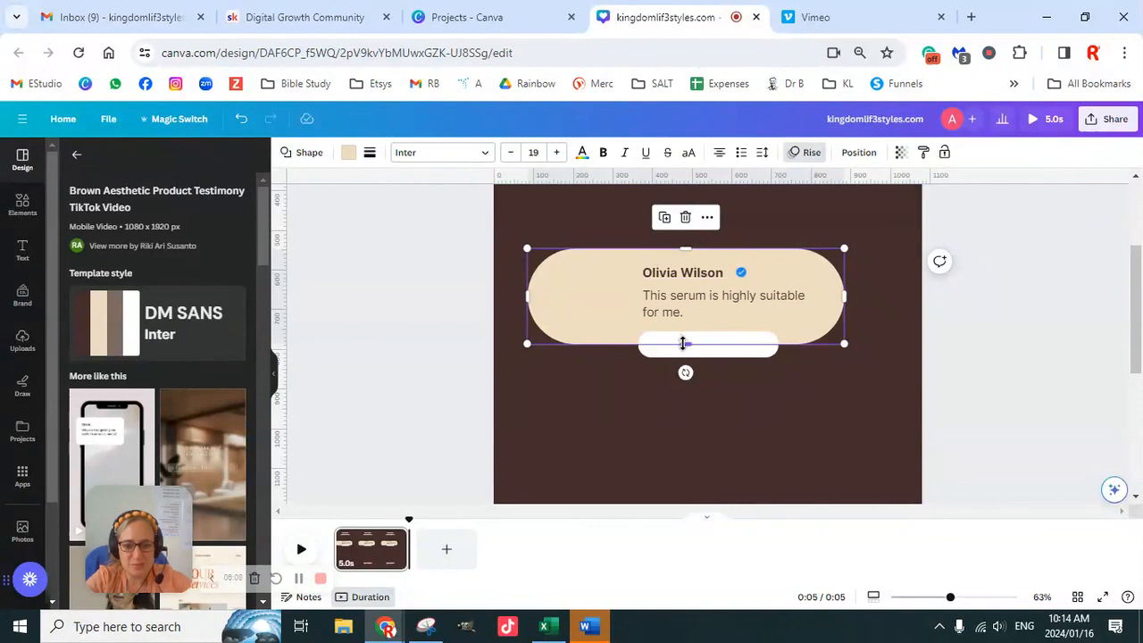
drag(686, 347, 716, 434)
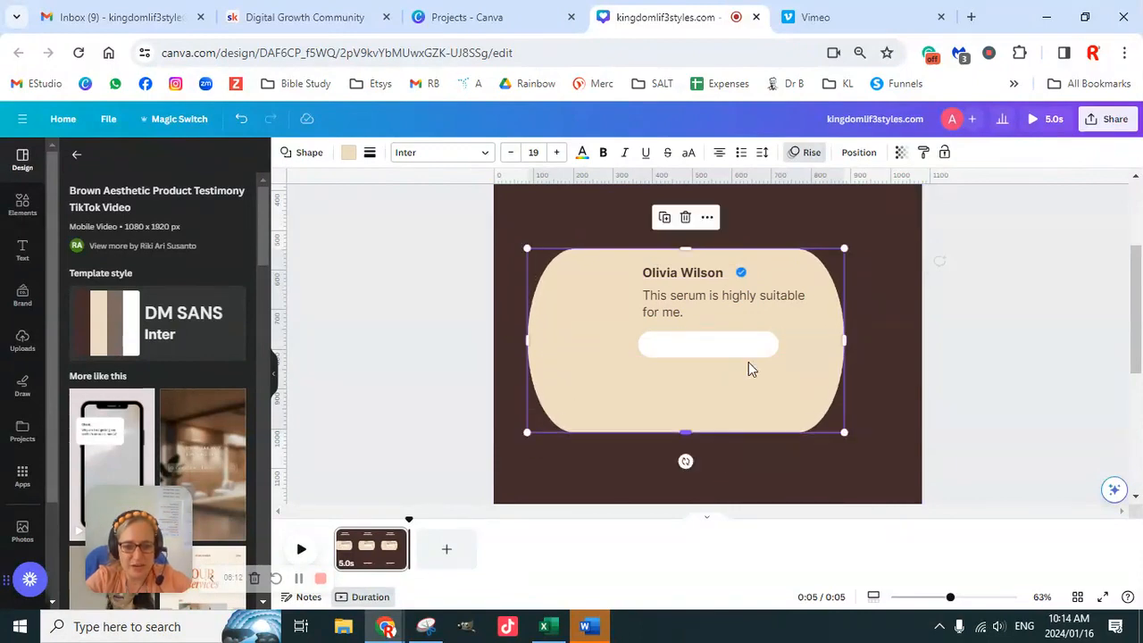
drag(848, 338, 899, 342)
scroll(1026, 324, up, 2)
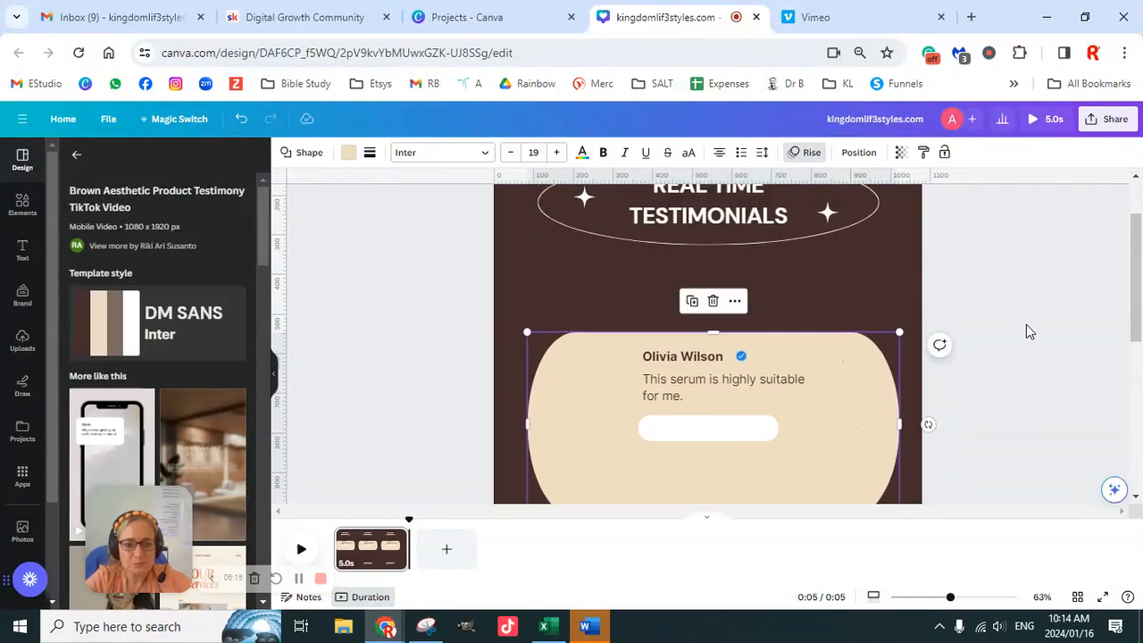
scroll(1026, 340, down, 4)
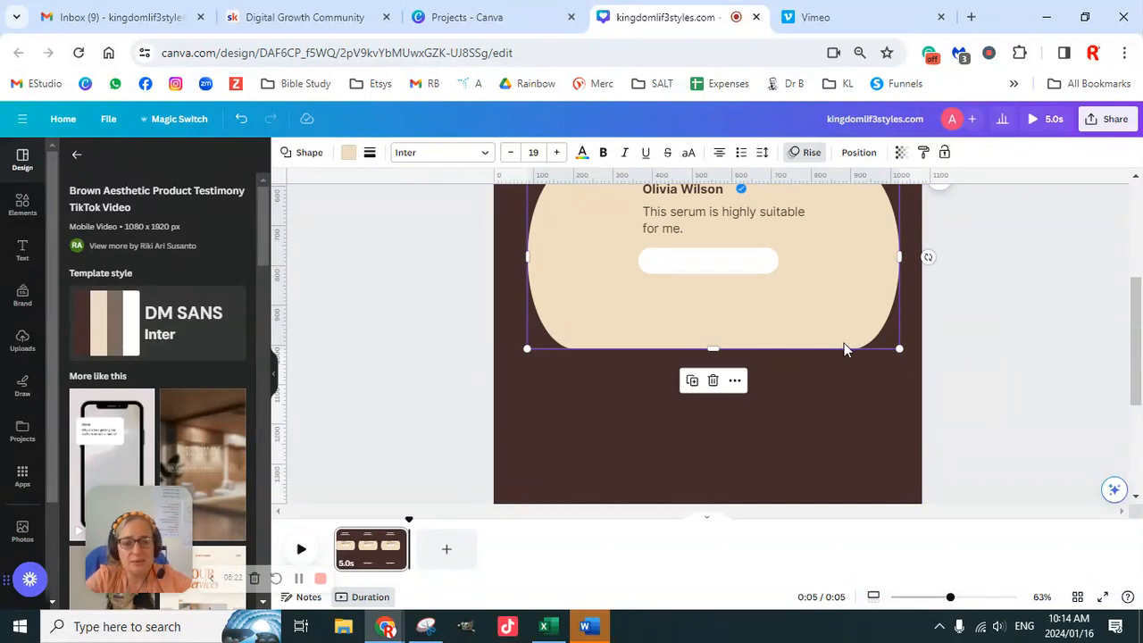
scroll(986, 349, up, 2)
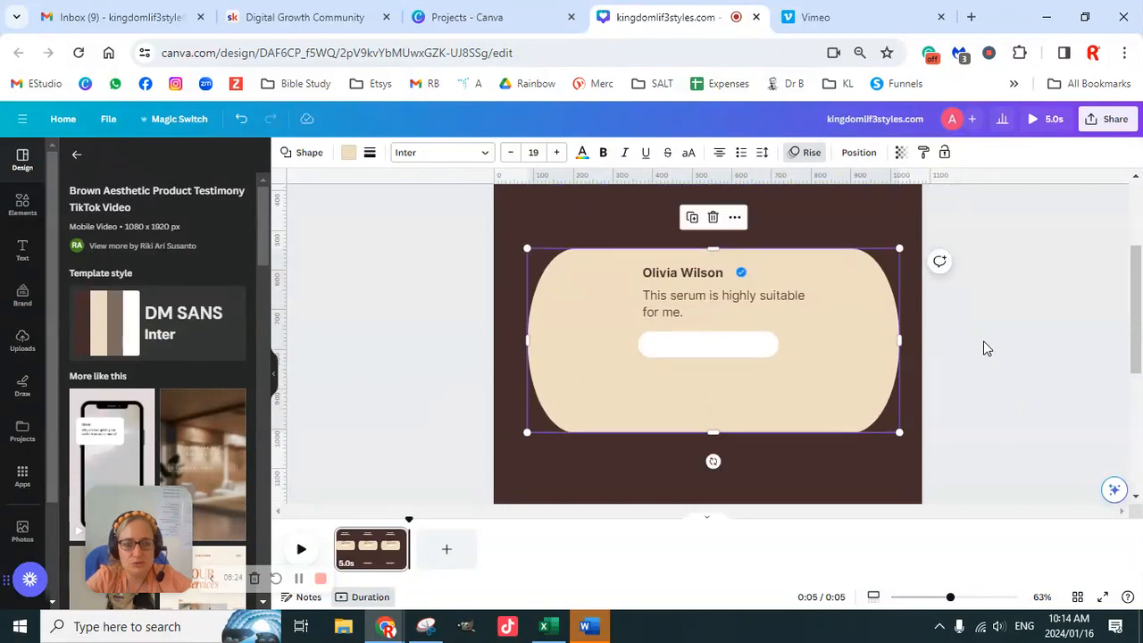
drag(712, 351, 714, 474)
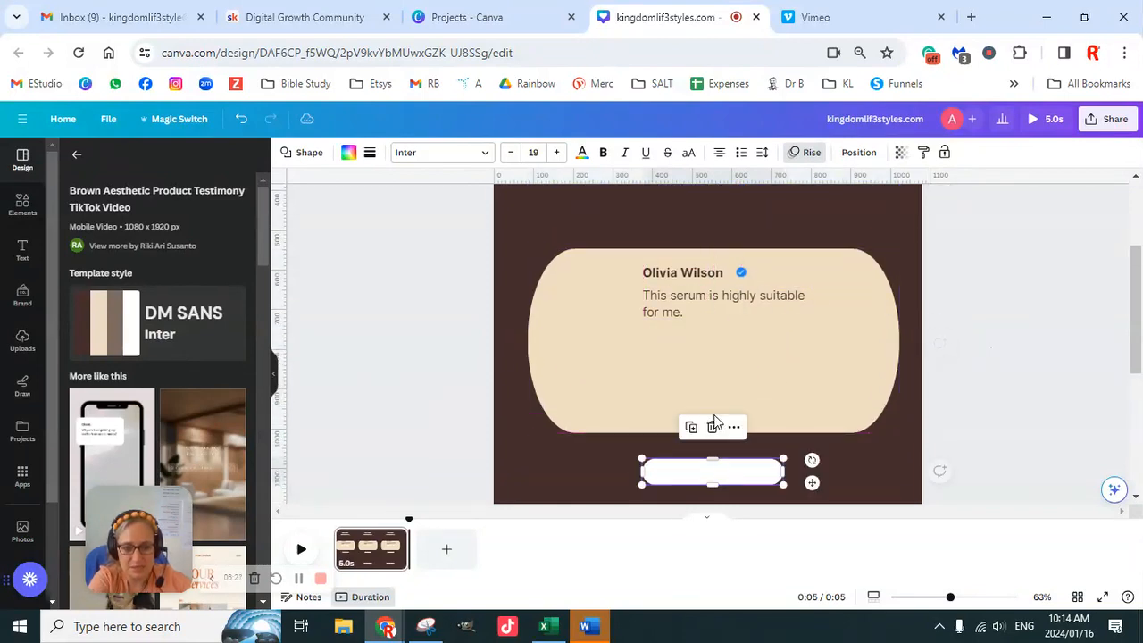
- Replace the reviewer's name with the brand kit title text, widened to one line and placed along the card's upper edge
click(701, 284)
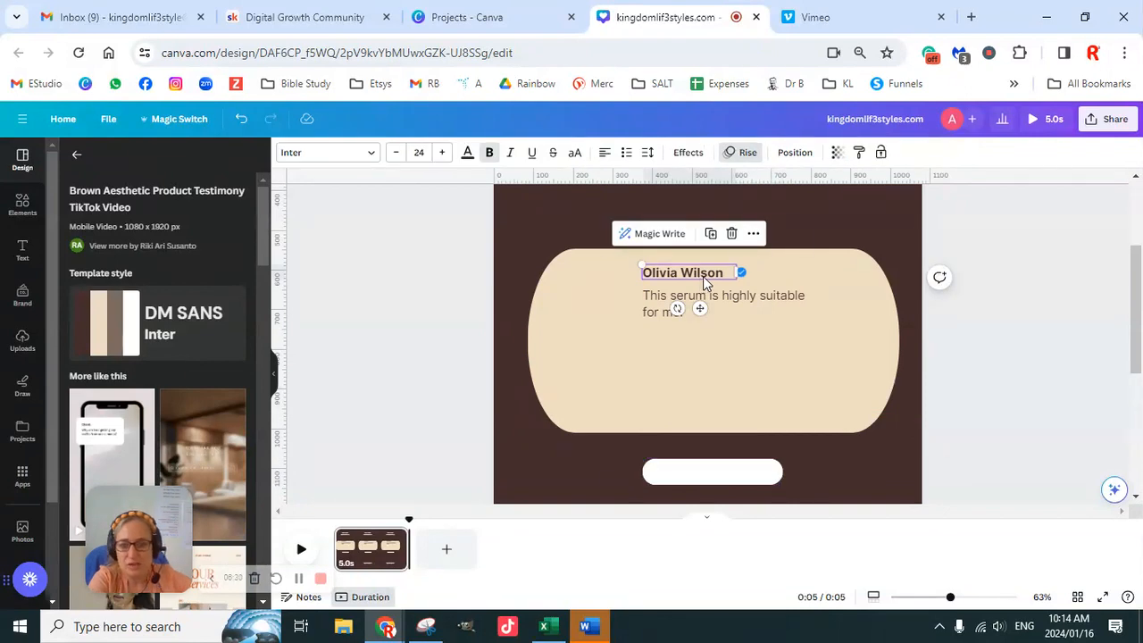
click(19, 299)
scroll(214, 338, down, 3)
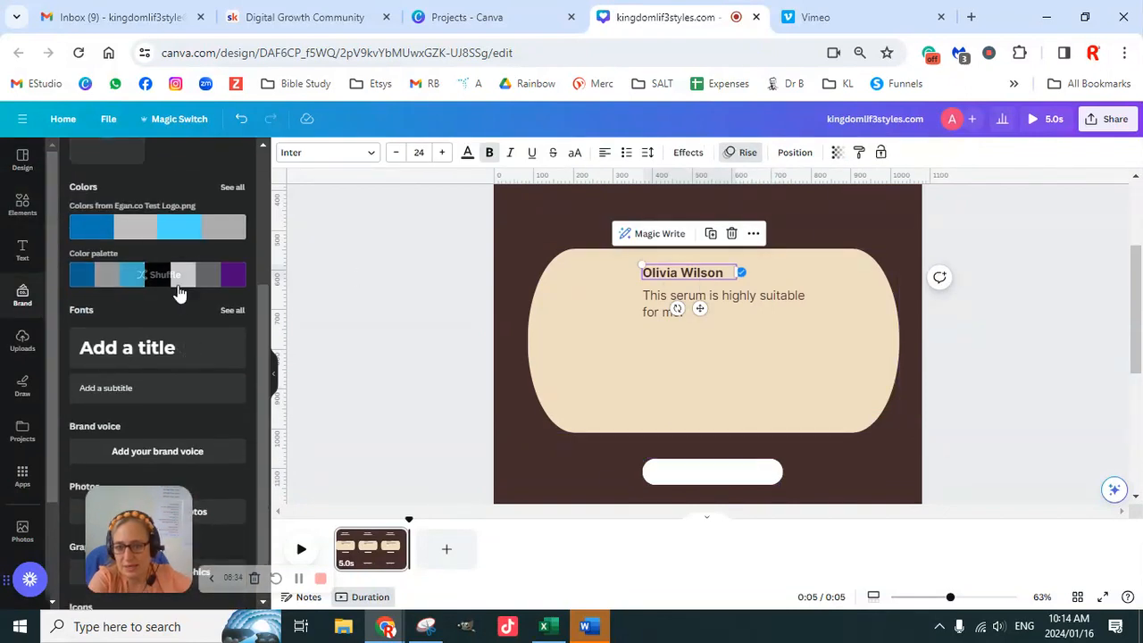
click(166, 351)
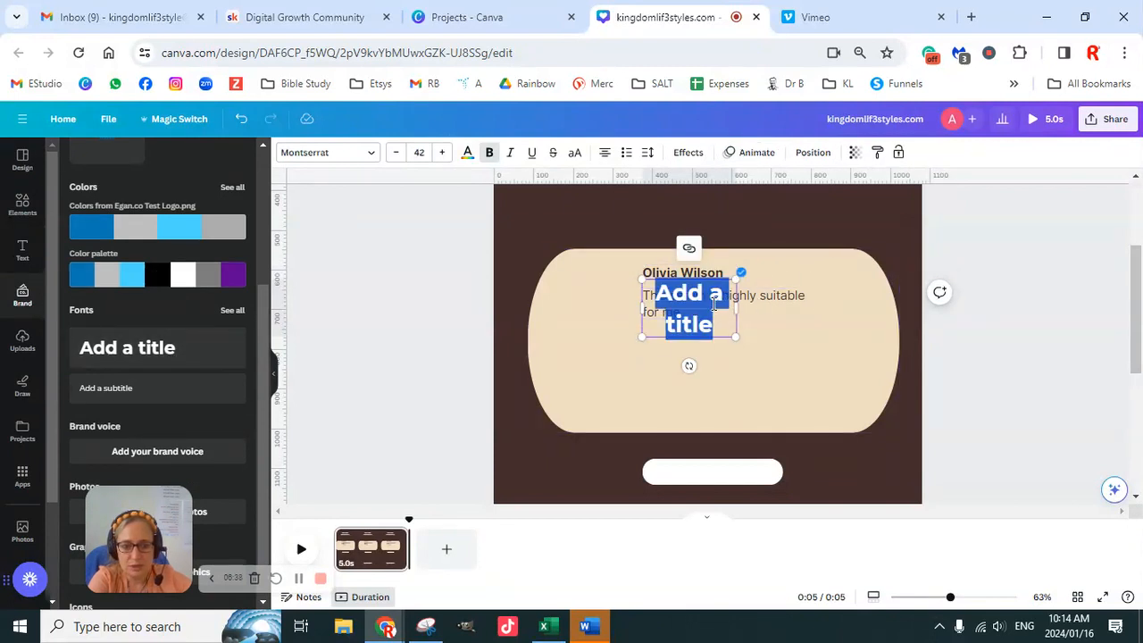
drag(736, 307, 800, 307)
click(712, 276)
key(Delete)
click(712, 284)
drag(712, 284, 668, 260)
- Delete the serum review text from the card and add the brand kit subtitle text in the card's centre
click(678, 305)
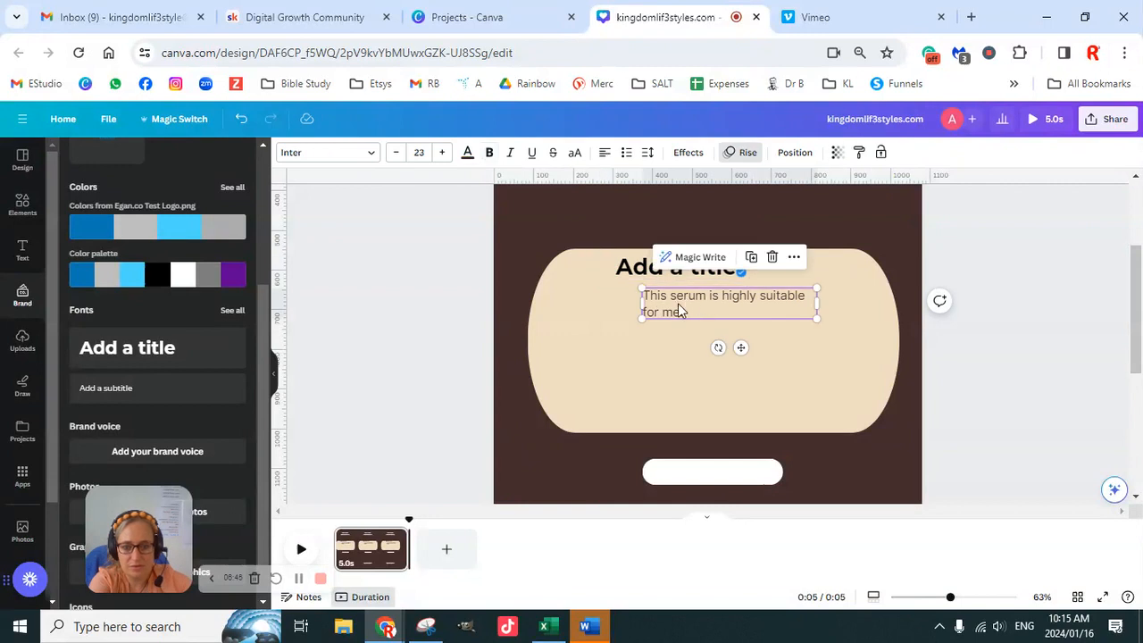
key(Delete)
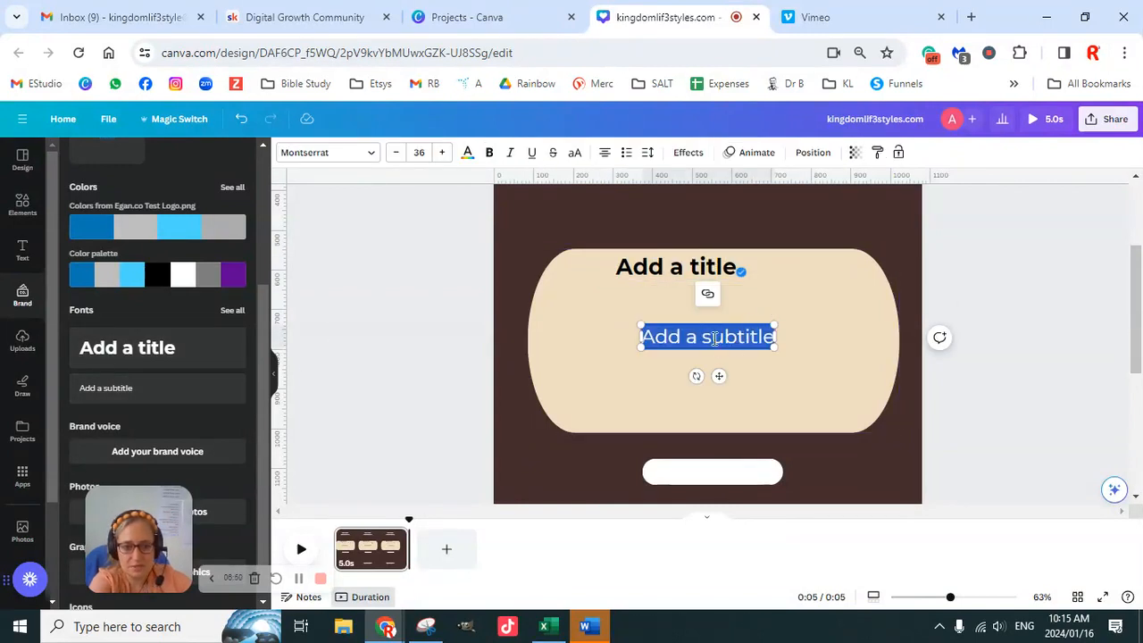
click(994, 337)
scroll(992, 370, down, 4)
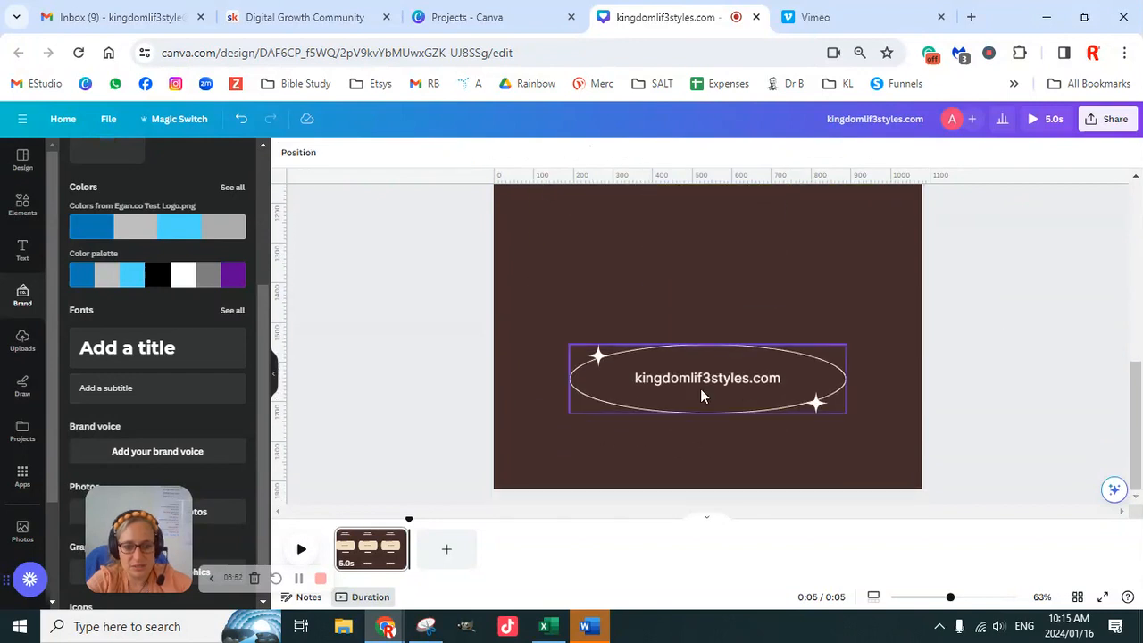
- Copy the subtitle's text style onto the kingdomlif3styles.com text in the lower oval
scroll(1027, 255, up, 4)
click(692, 282)
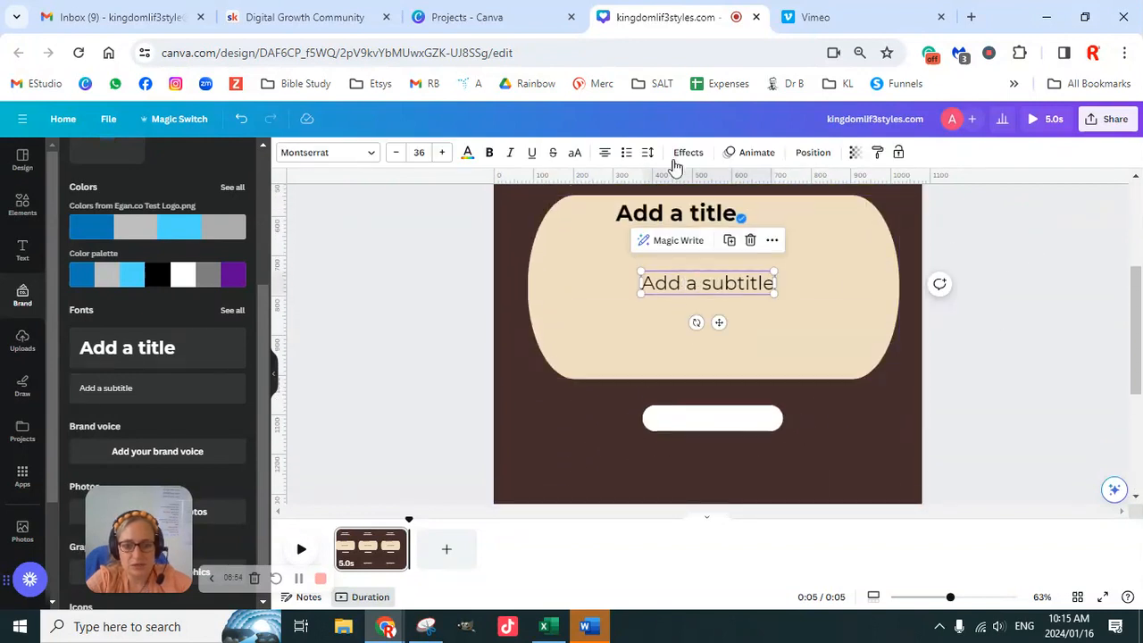
click(876, 152)
scroll(858, 268, down, 4)
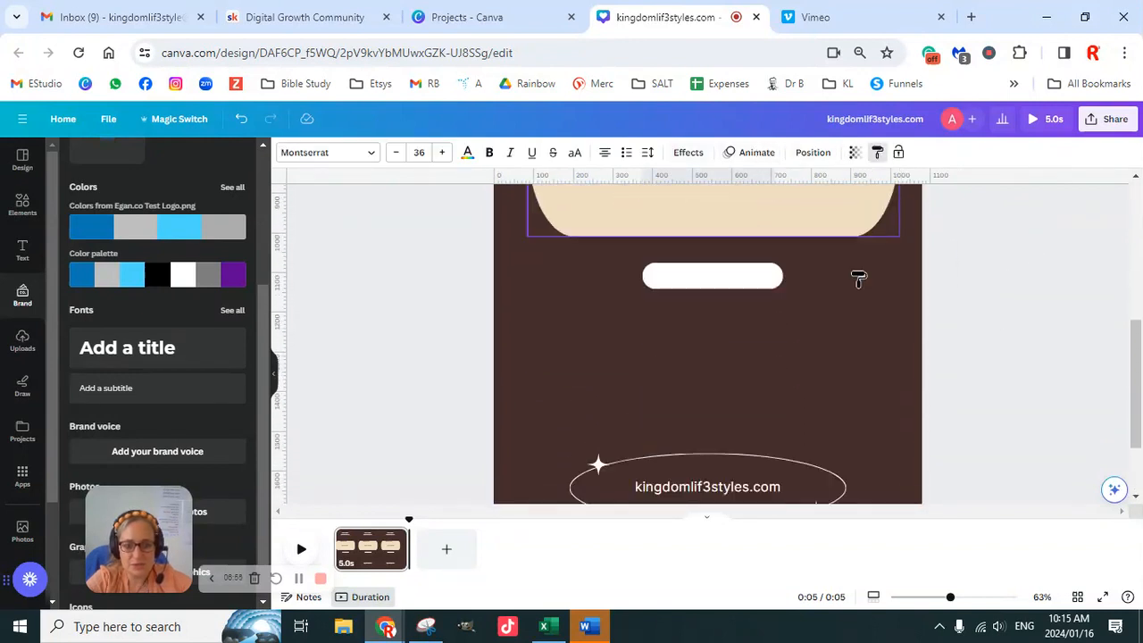
click(703, 378)
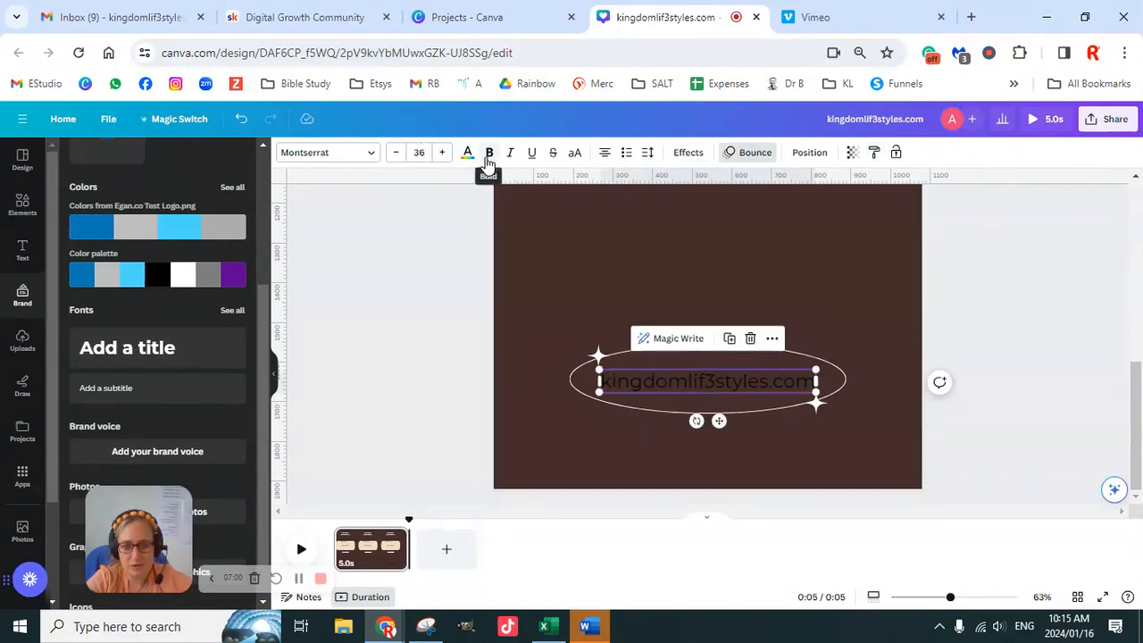
- Make the kingdomlif3styles.com text bold and white, and widen its text box so it fits on one line in the oval
click(489, 153)
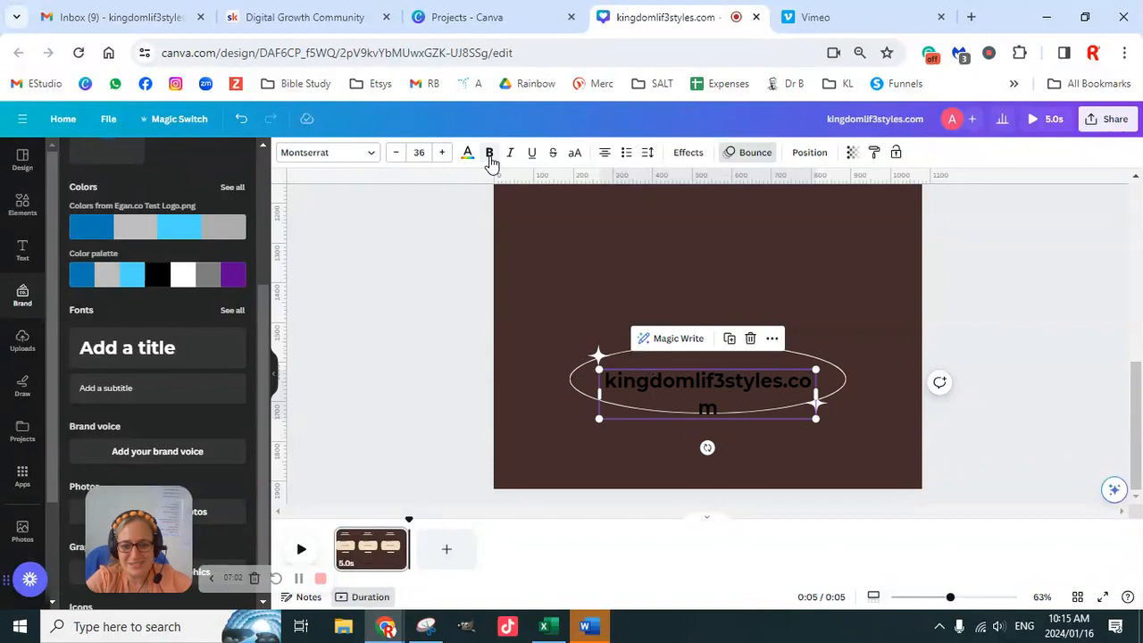
click(467, 152)
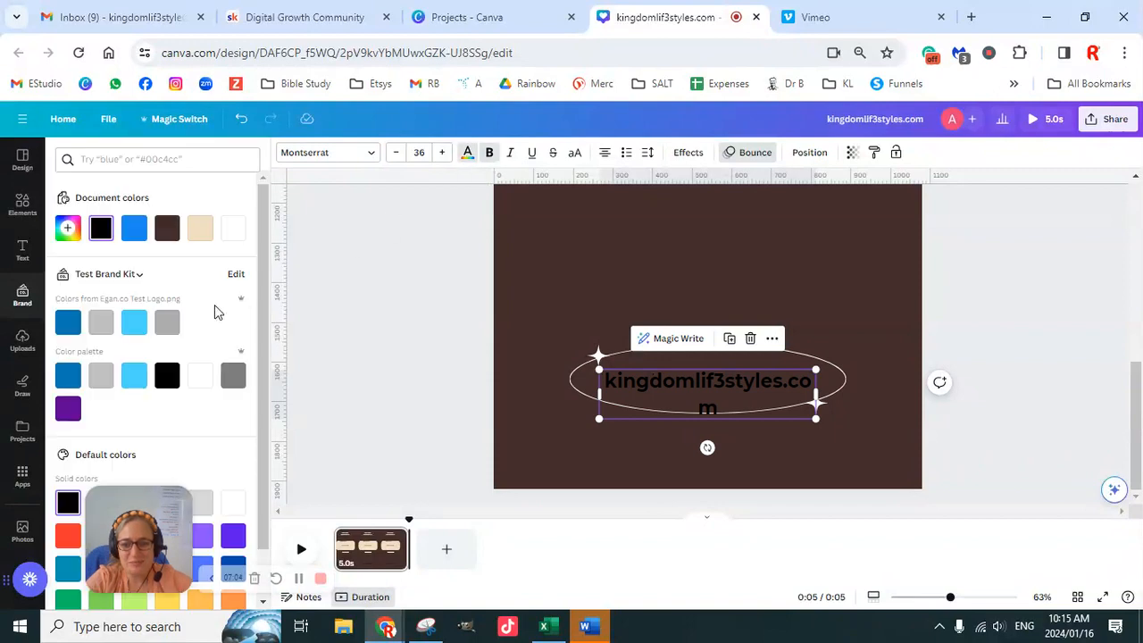
click(232, 235)
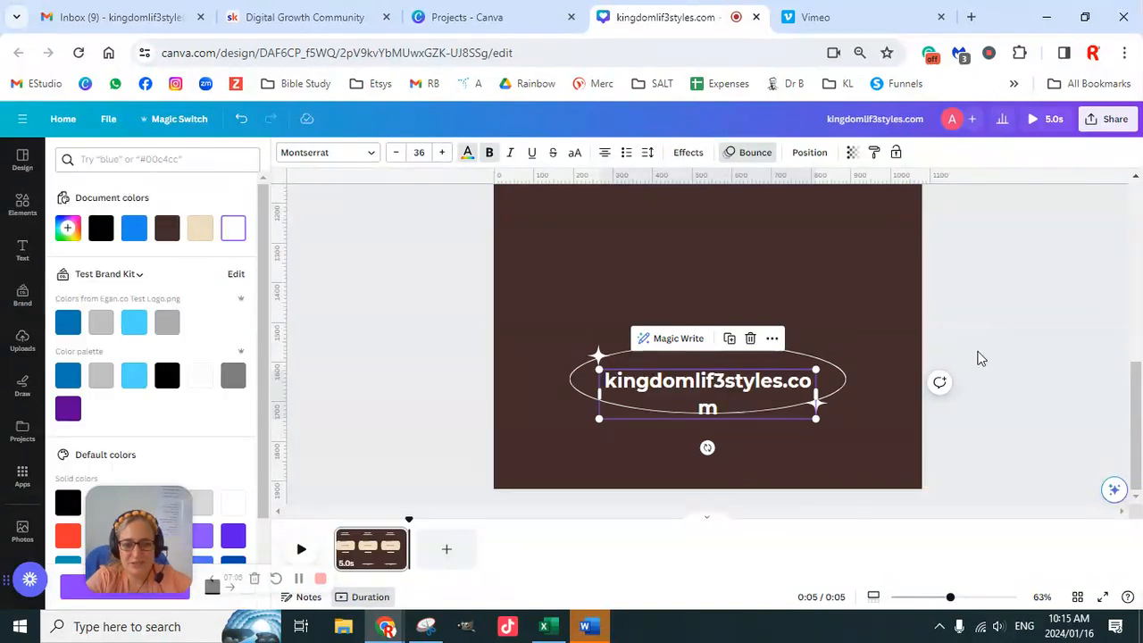
click(808, 391)
drag(817, 393, 843, 393)
click(992, 339)
drag(744, 393, 736, 386)
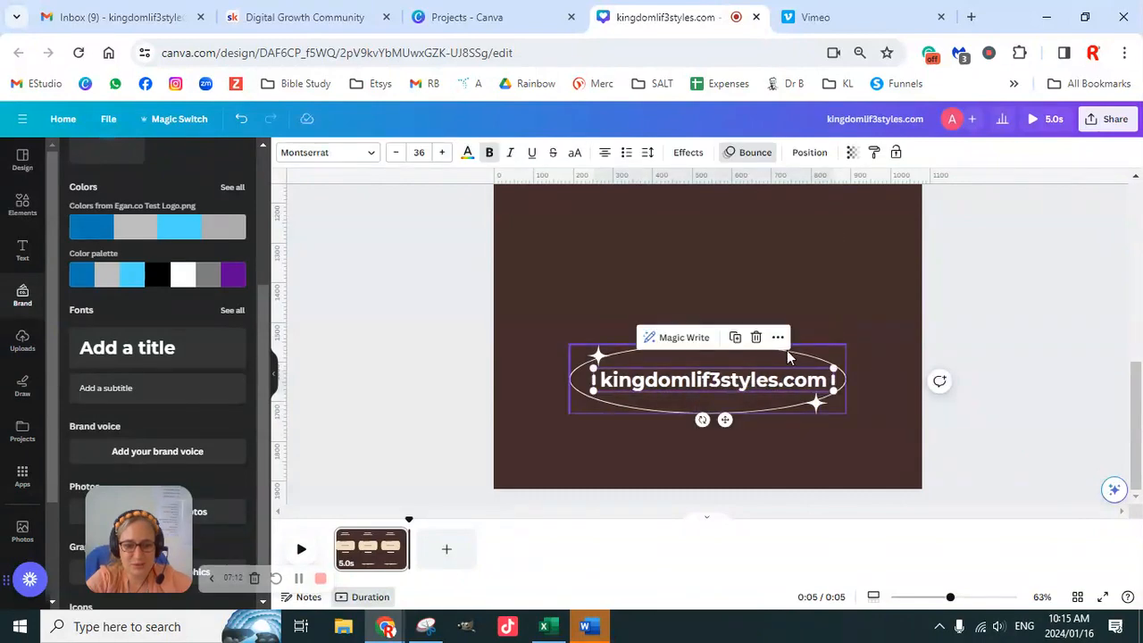
- Enlarge the lower oval to about 776 px wide and align the website text to its center and middle
click(792, 358)
drag(849, 342, 865, 341)
drag(567, 414, 555, 417)
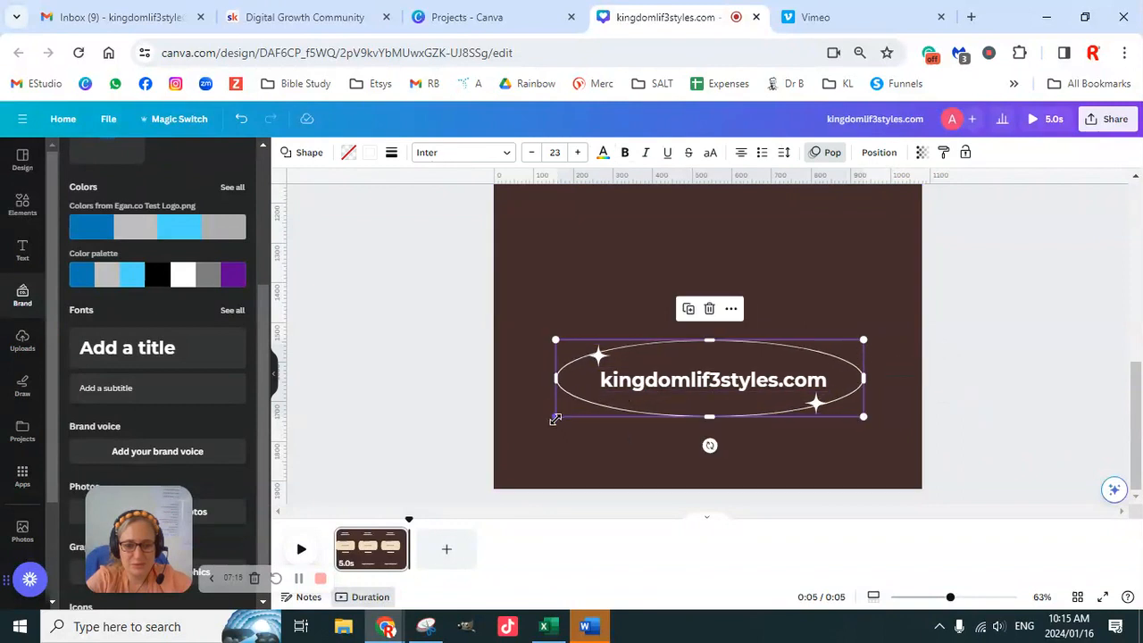
shift+click(748, 386)
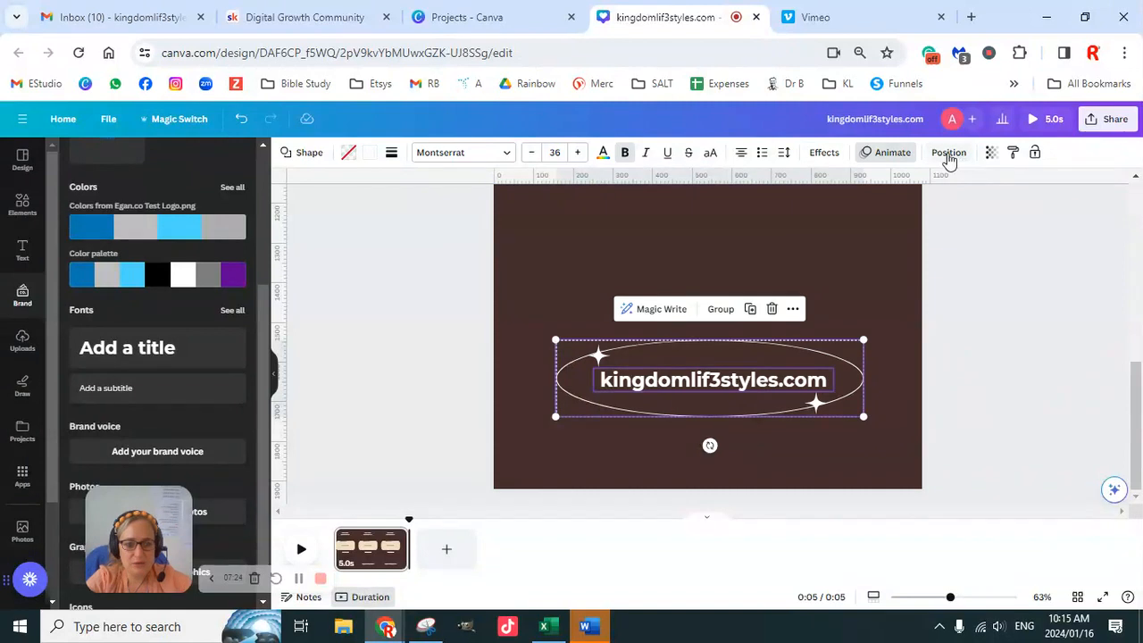
click(948, 152)
click(203, 295)
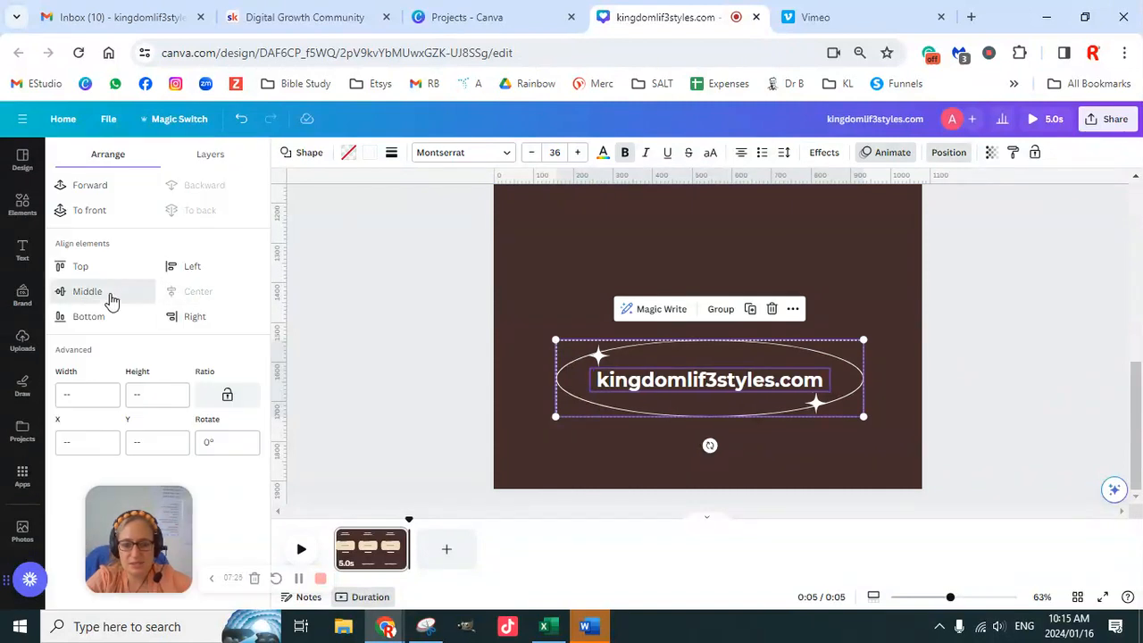
click(110, 298)
- Group the lower oval with its website text and center the group horizontally on the page at about X 152, Y 1538 px
click(721, 309)
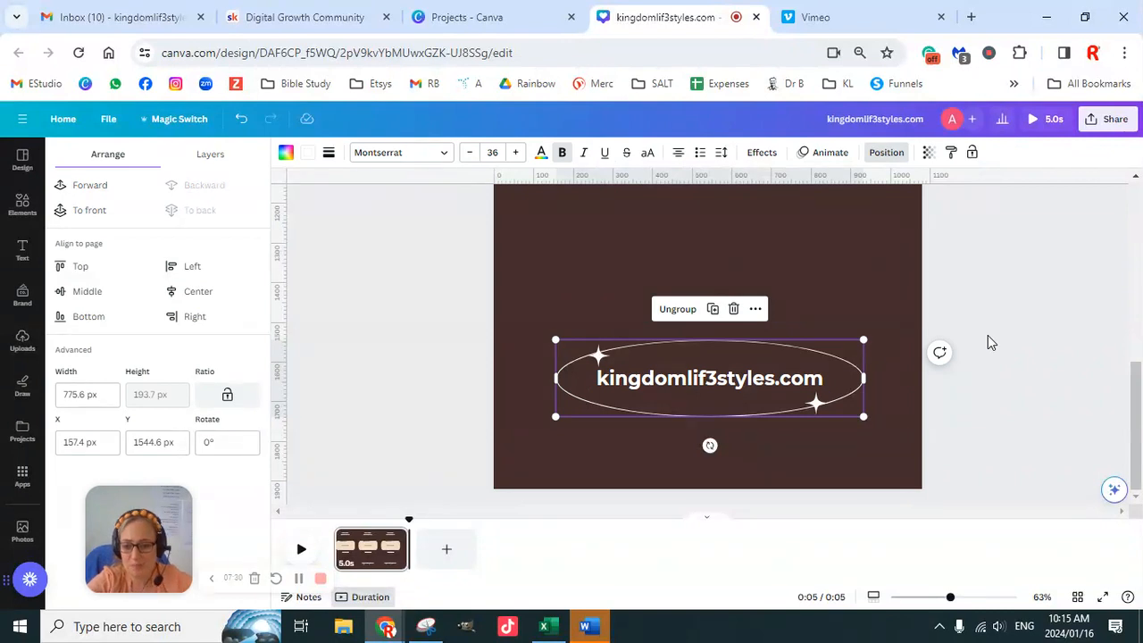
mouse_move(786, 366)
mouse_down()
mouse_move(786, 342)
mouse_move(750, 380)
mouse_move(780, 364)
mouse_move(765, 357)
mouse_move(775, 400)
mouse_move(781, 363)
mouse_up()
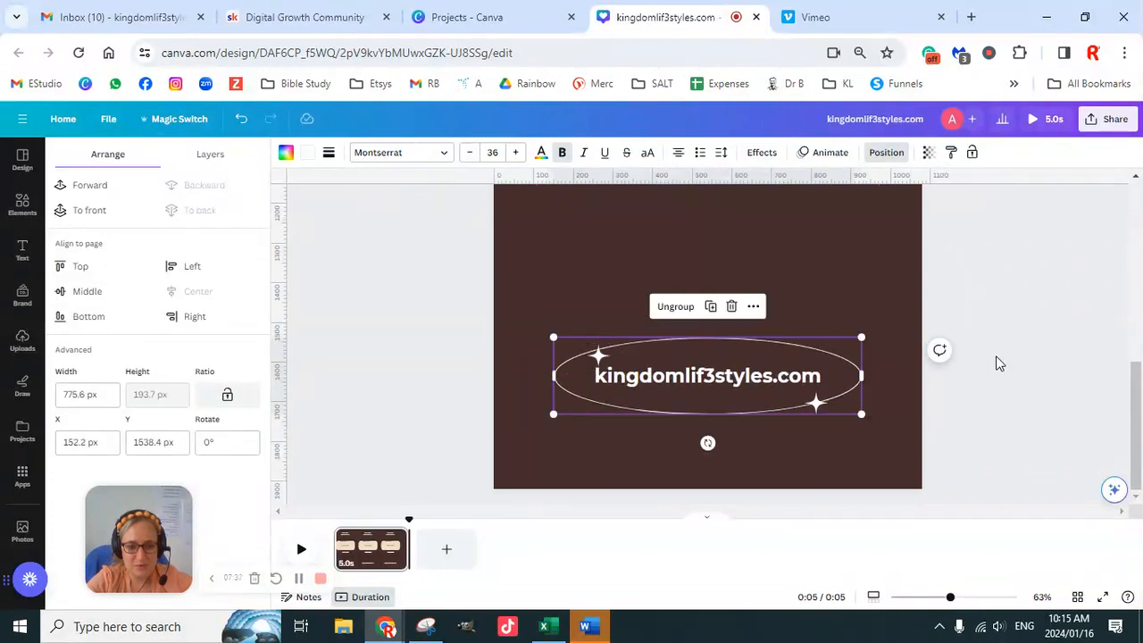
click(1030, 308)
- Move the lower oval's upper sparkle star onto the enlarged outline
drag(598, 356, 594, 348)
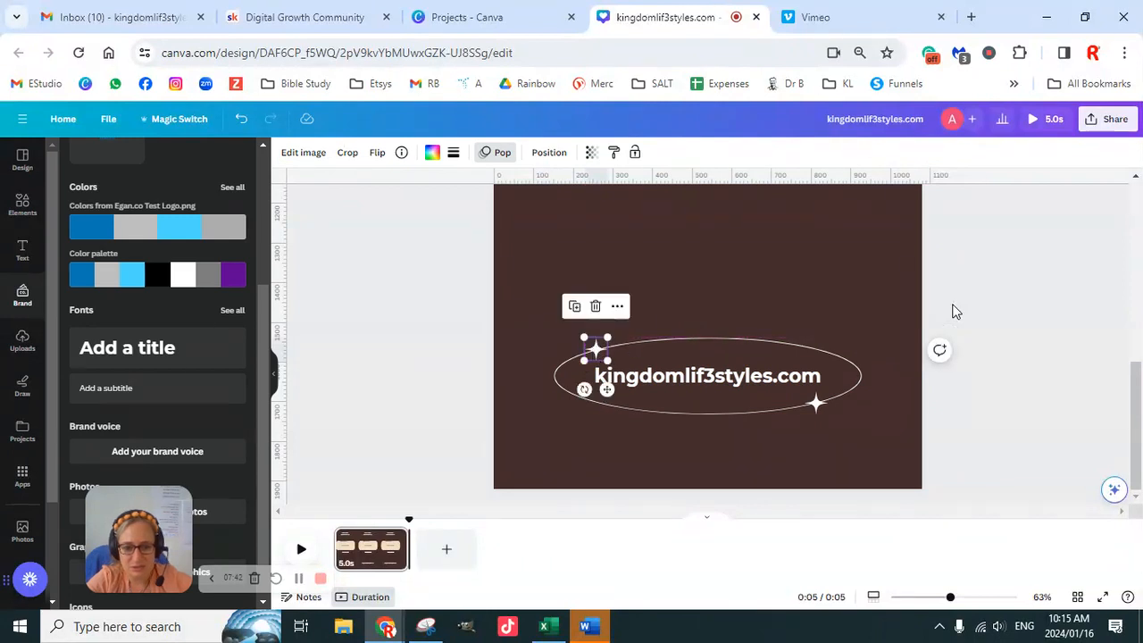
click(953, 310)
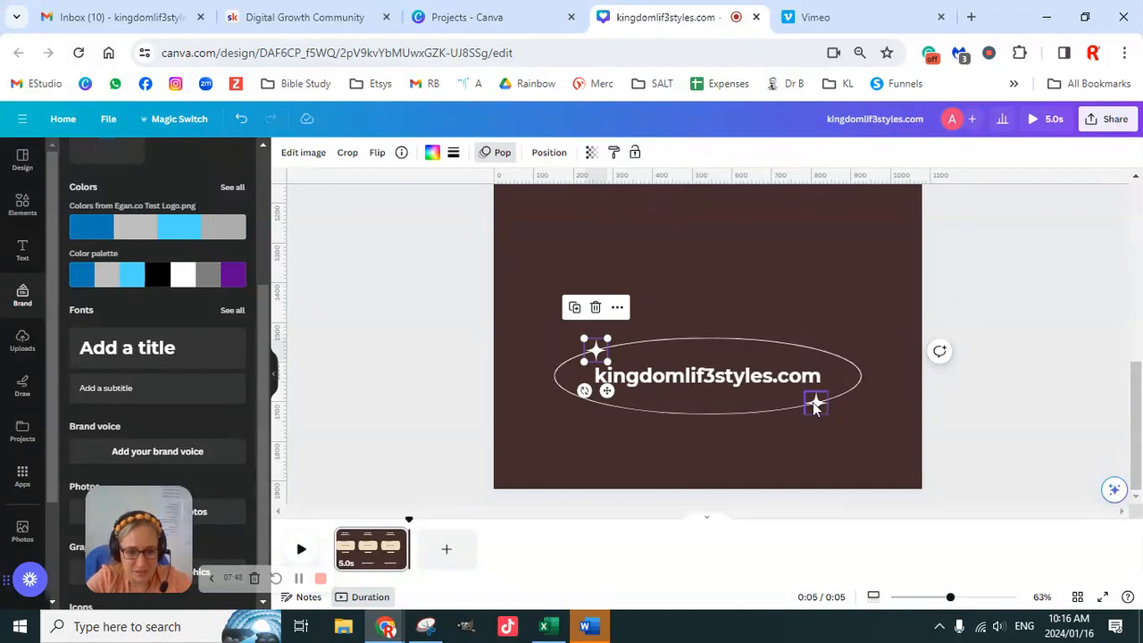
click(987, 290)
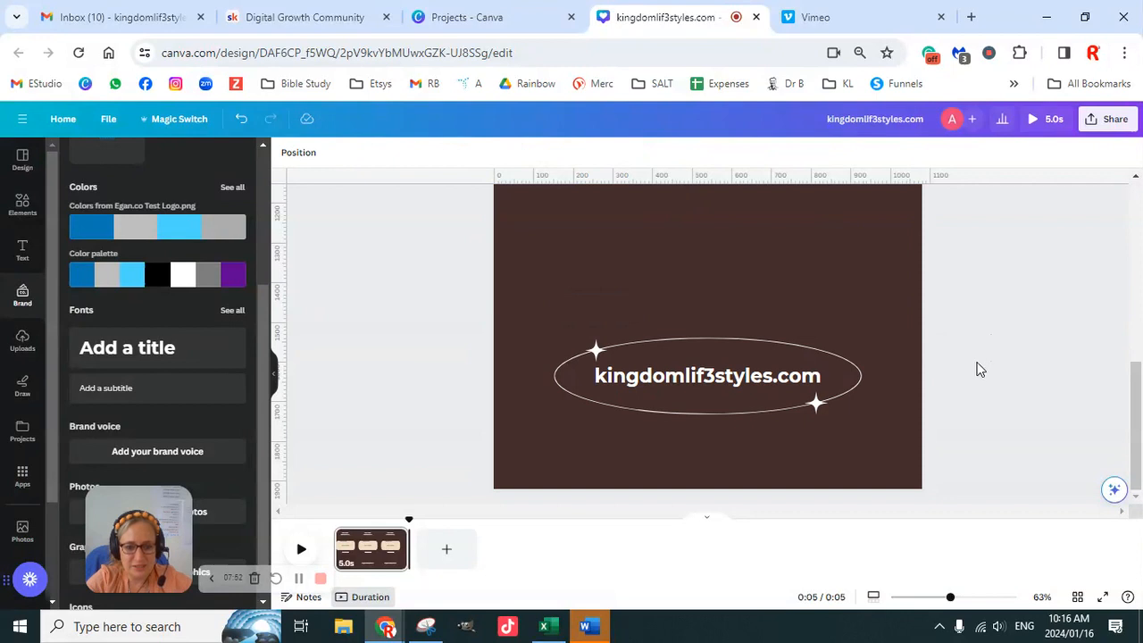
- Move the empty white badge down the page to just above the lower oval
scroll(976, 372, up, 3)
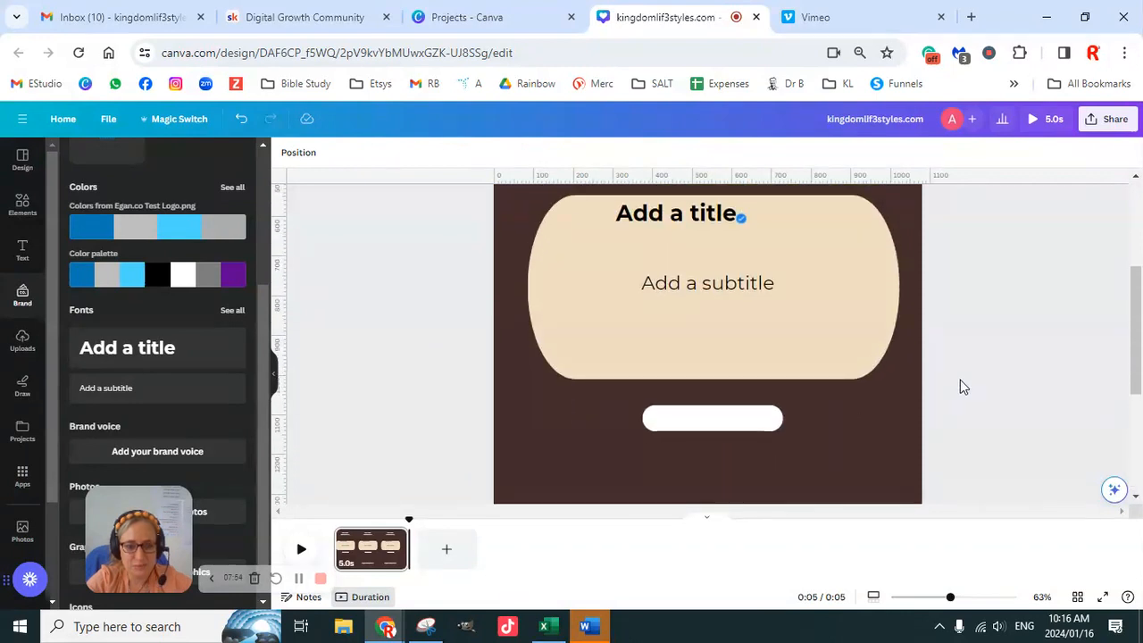
drag(732, 424, 732, 452)
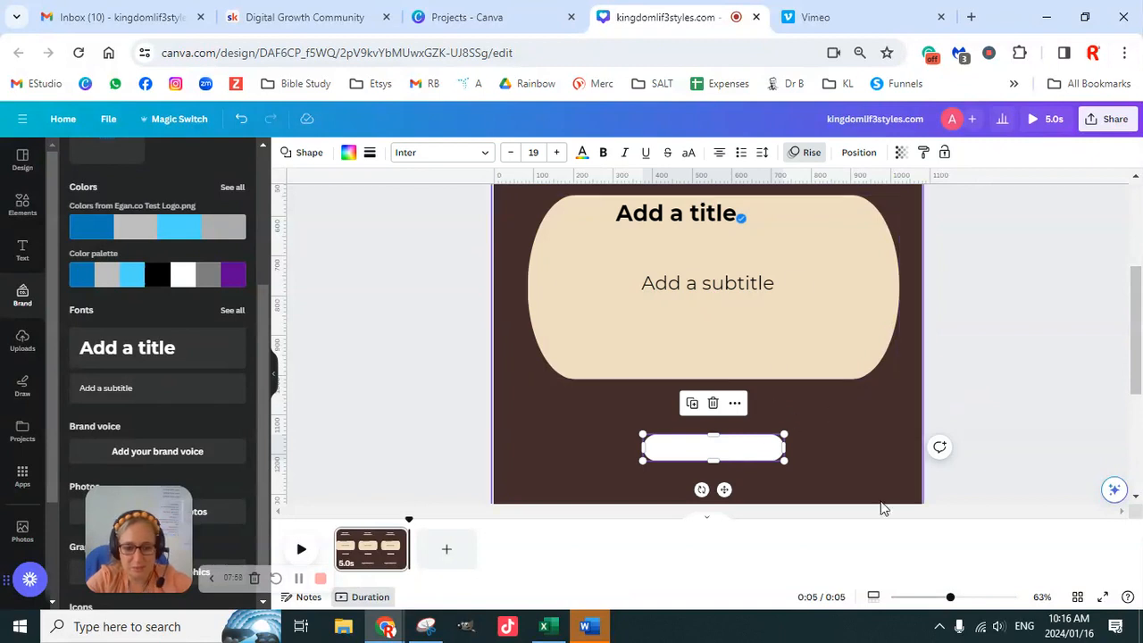
scroll(897, 437, down, 3)
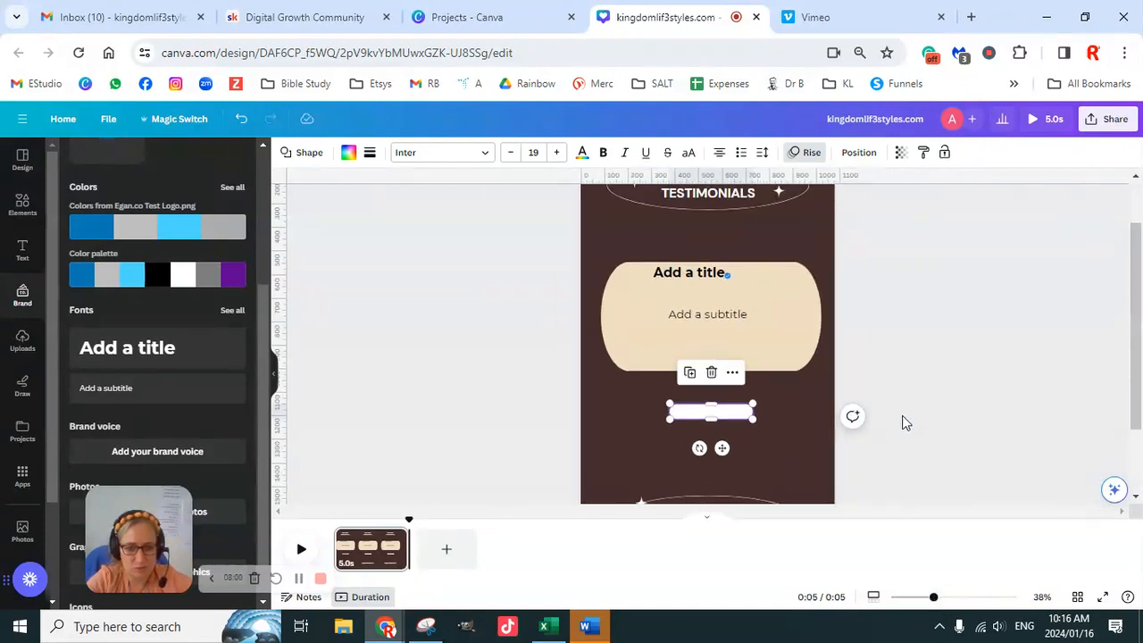
scroll(918, 411, up, 1)
scroll(918, 410, down, 2)
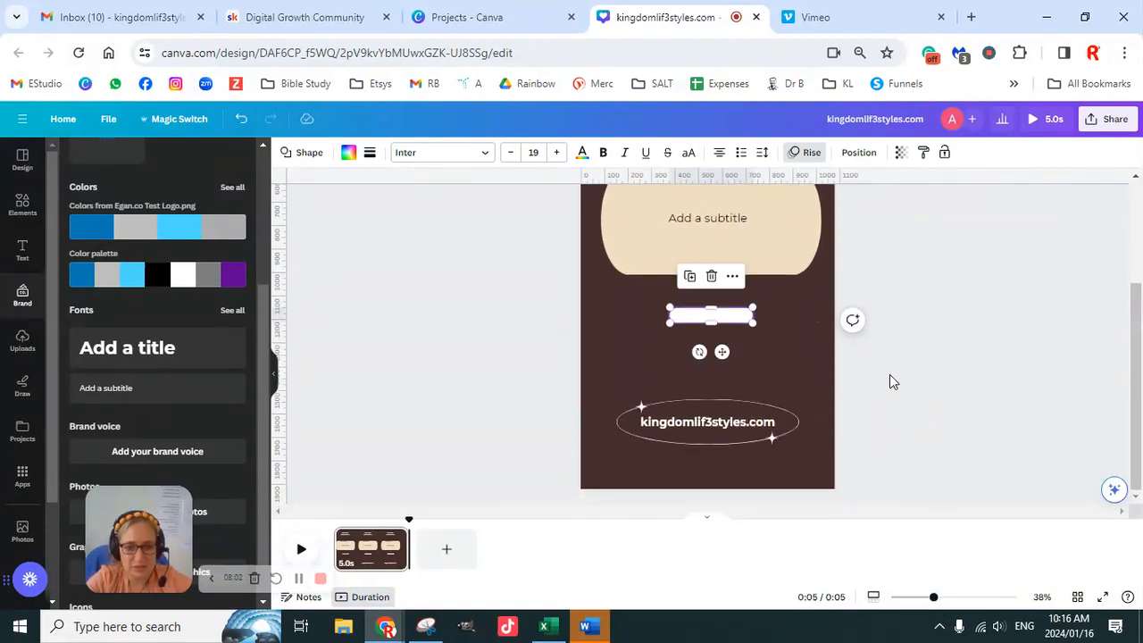
scroll(712, 332, up, 1)
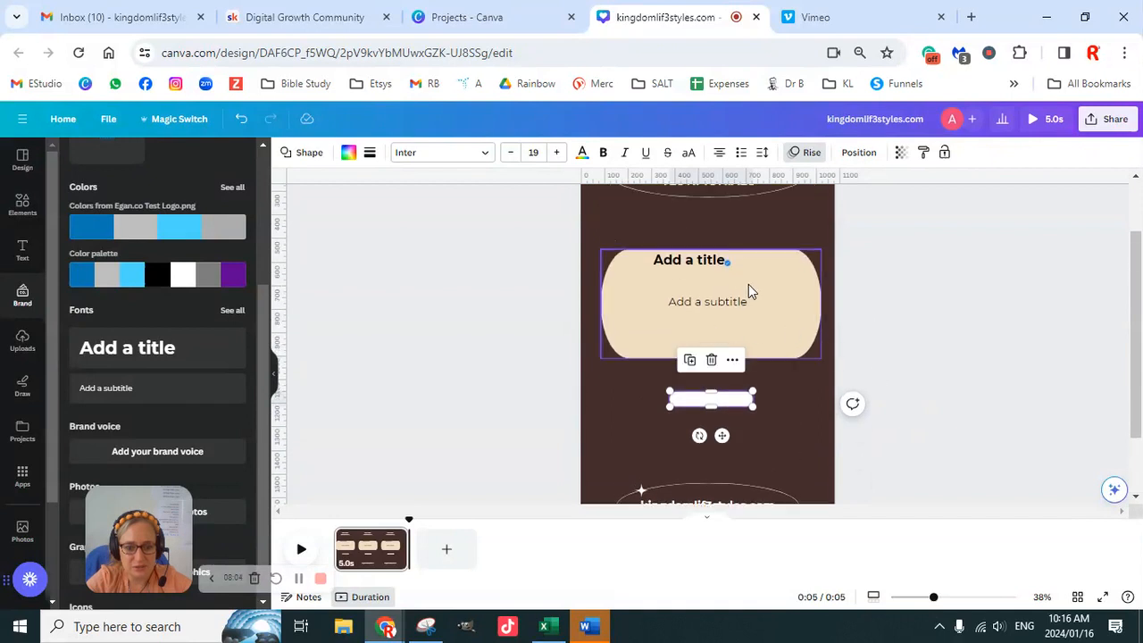
click(740, 326)
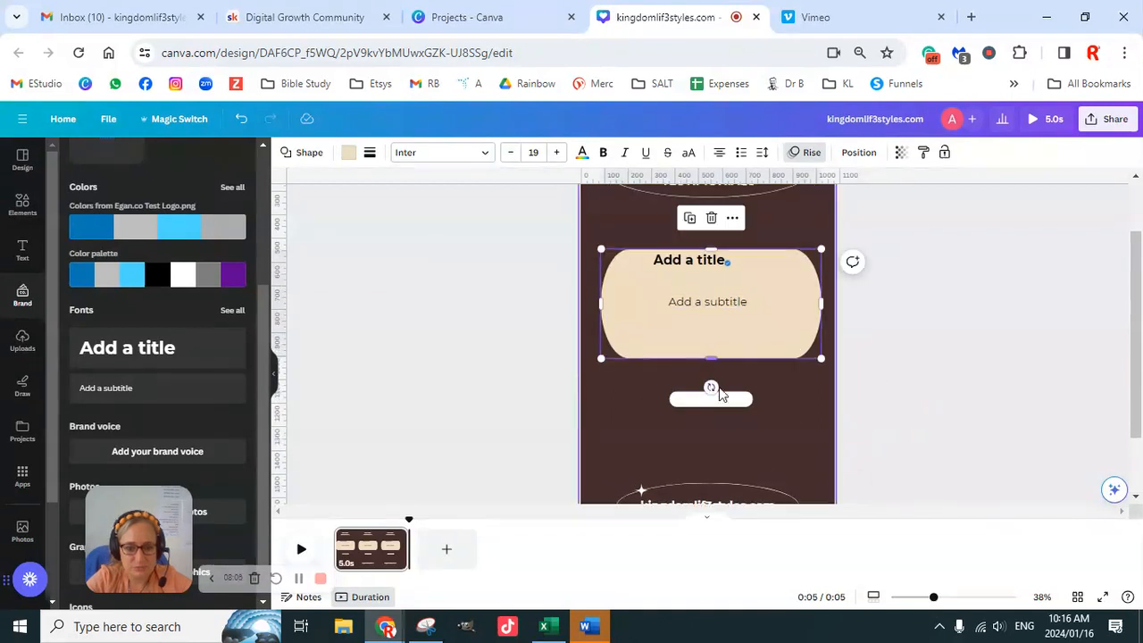
click(738, 402)
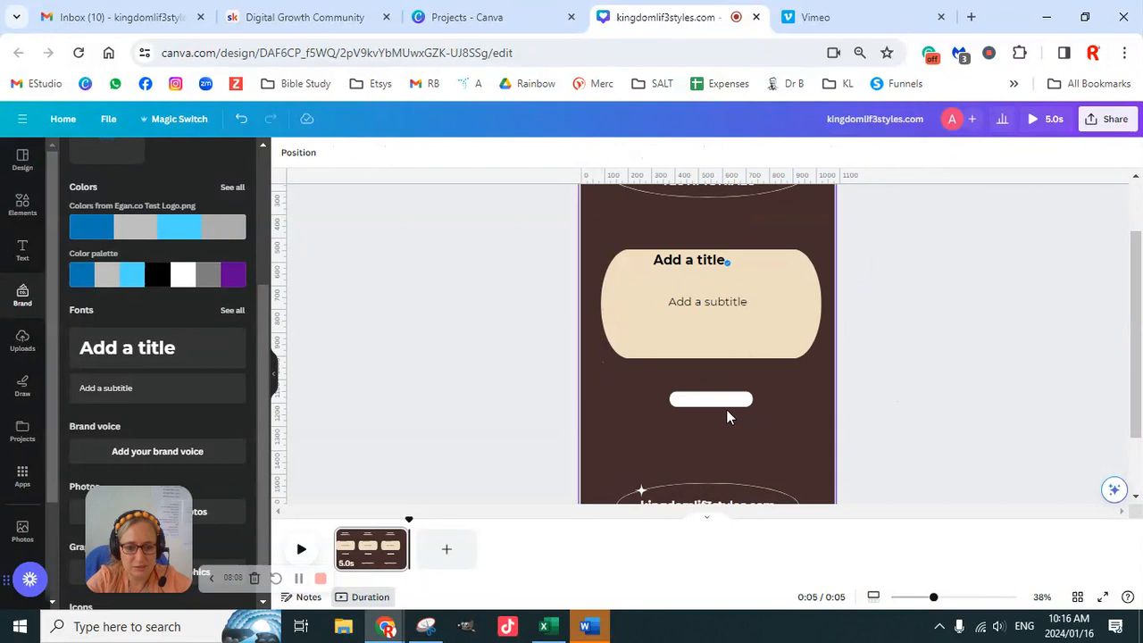
drag(727, 408, 730, 463)
- Extend the beige card downward to just above the white badge and widen it towards the page's left edge
click(743, 340)
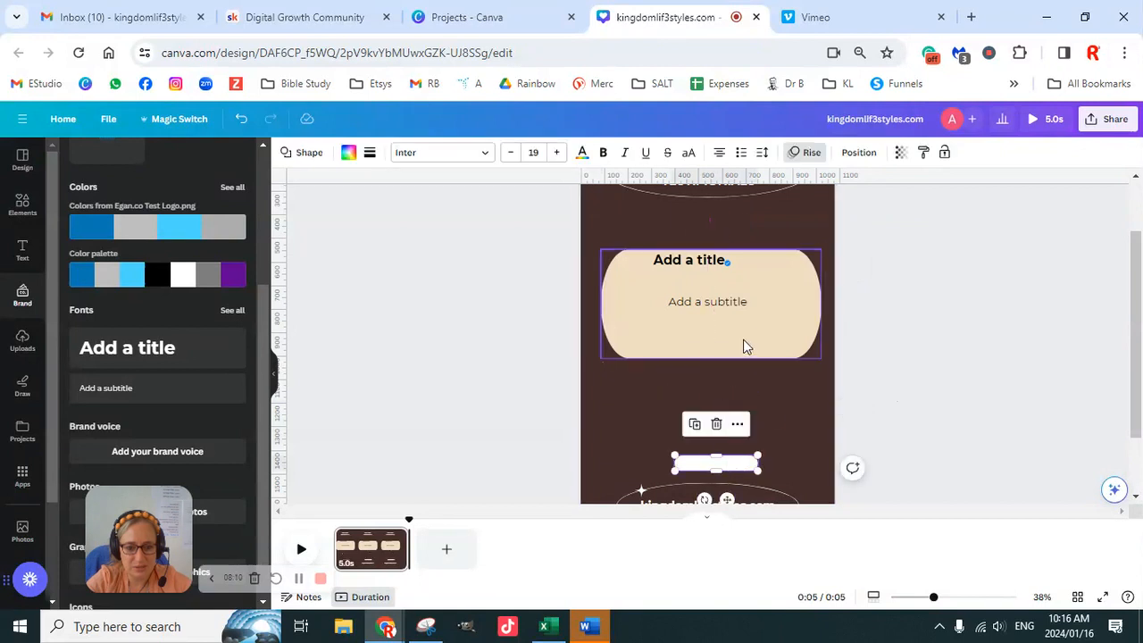
drag(714, 359, 719, 424)
click(880, 373)
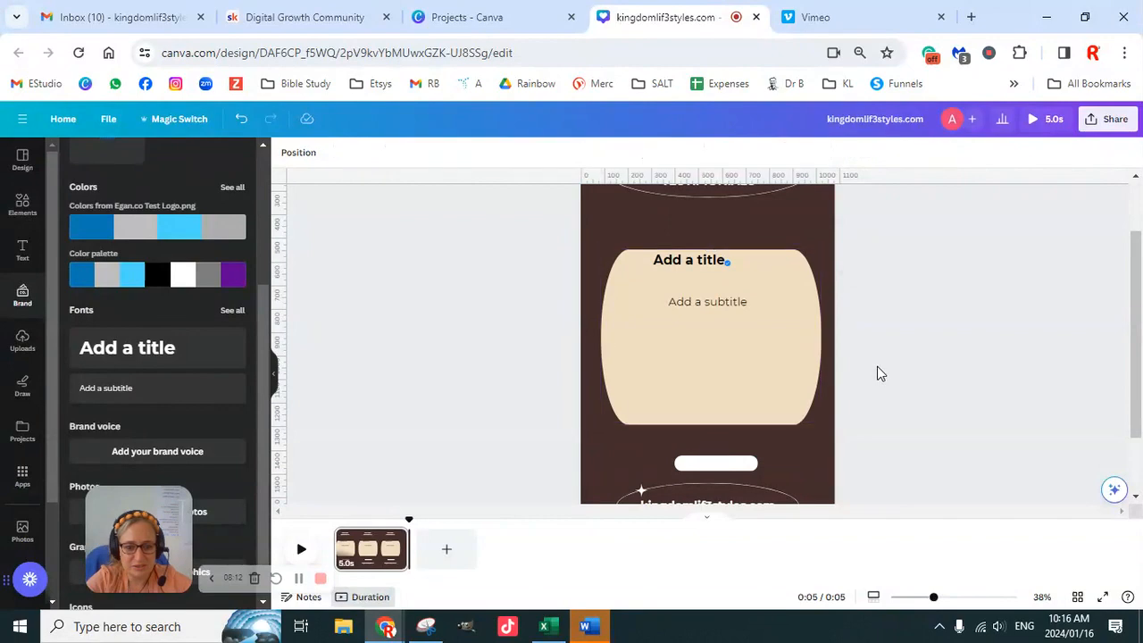
click(813, 340)
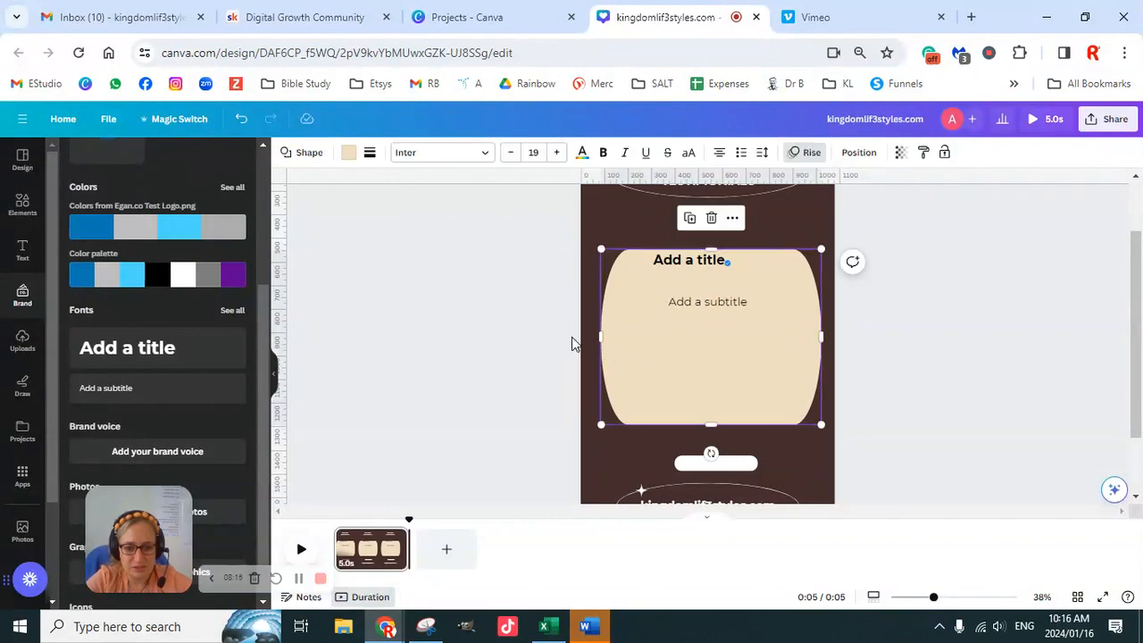
drag(601, 337, 592, 335)
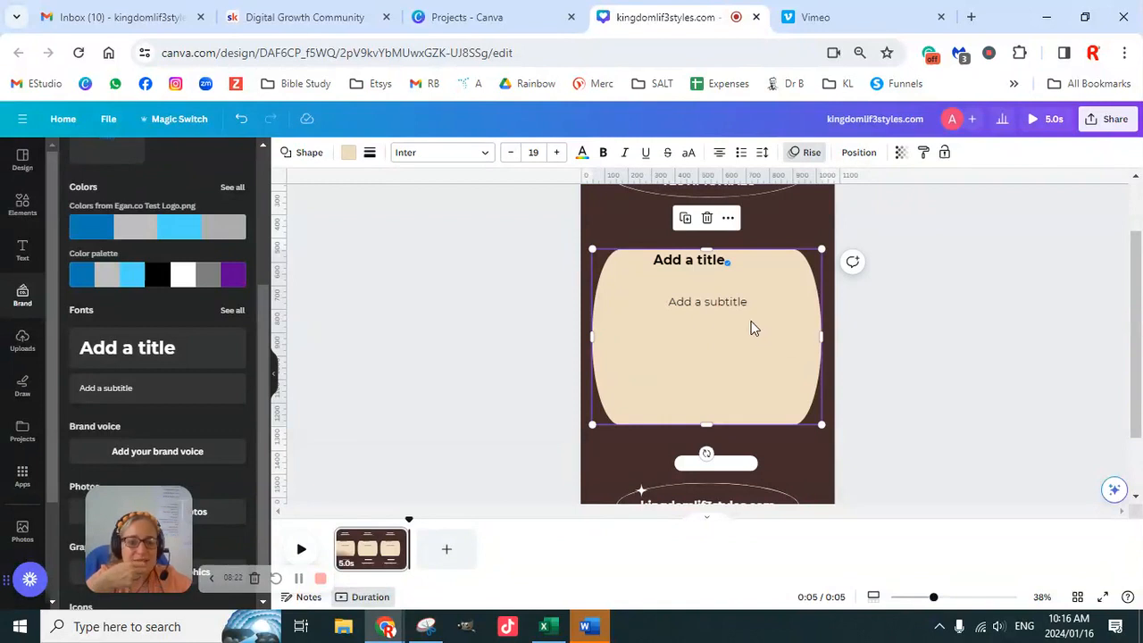
click(931, 331)
- Delete the beige card and move both placeholder texts up below the heading oval, subtitle on the left and title on the right
click(790, 373)
key(Delete)
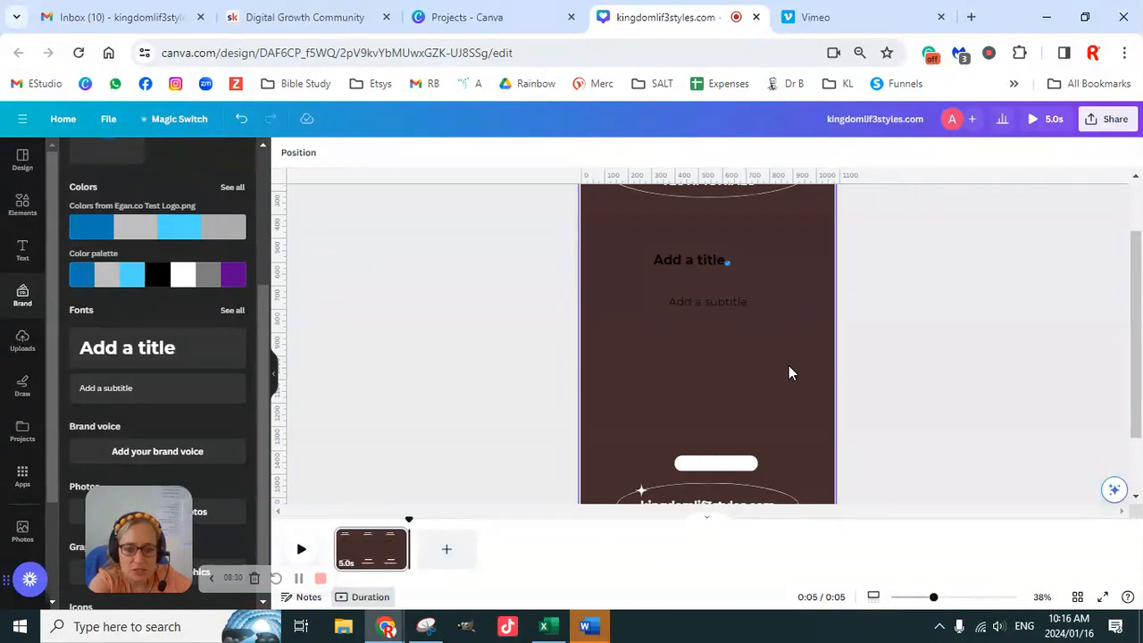
drag(706, 260, 798, 212)
click(737, 292)
drag(737, 292, 668, 214)
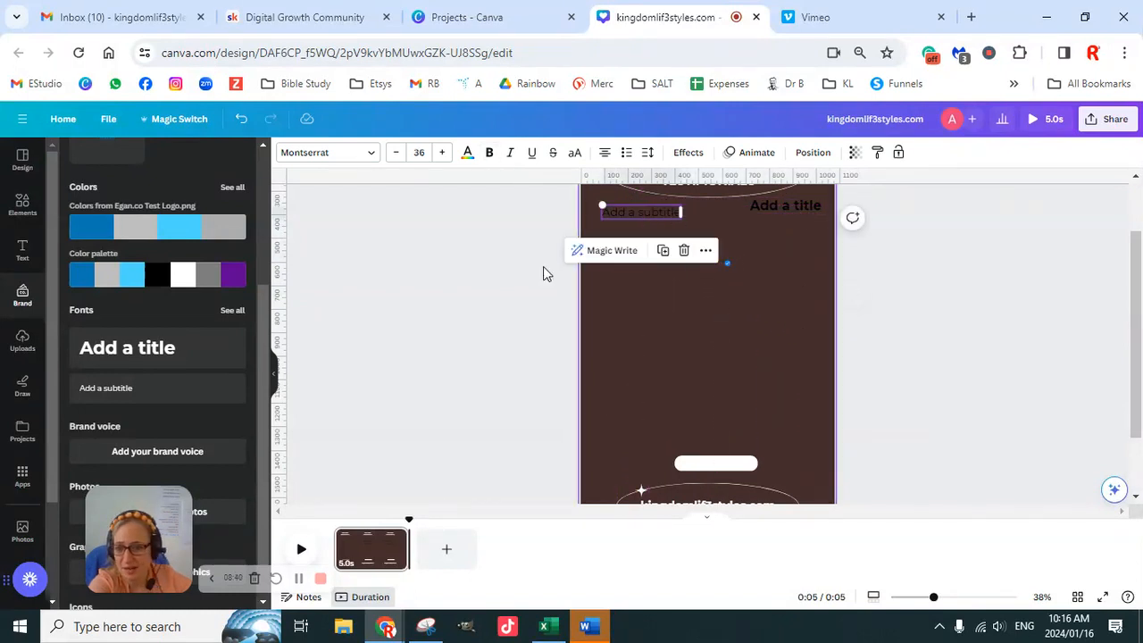
- Look through the uploaded testimonial screenshots to check their shape and content
click(24, 212)
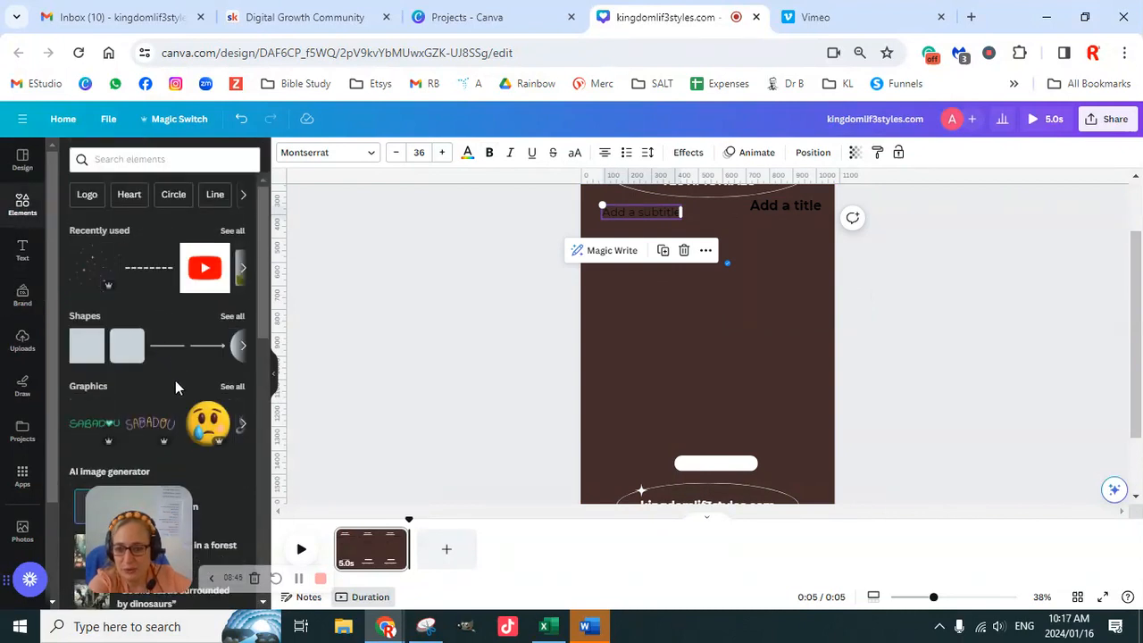
click(22, 345)
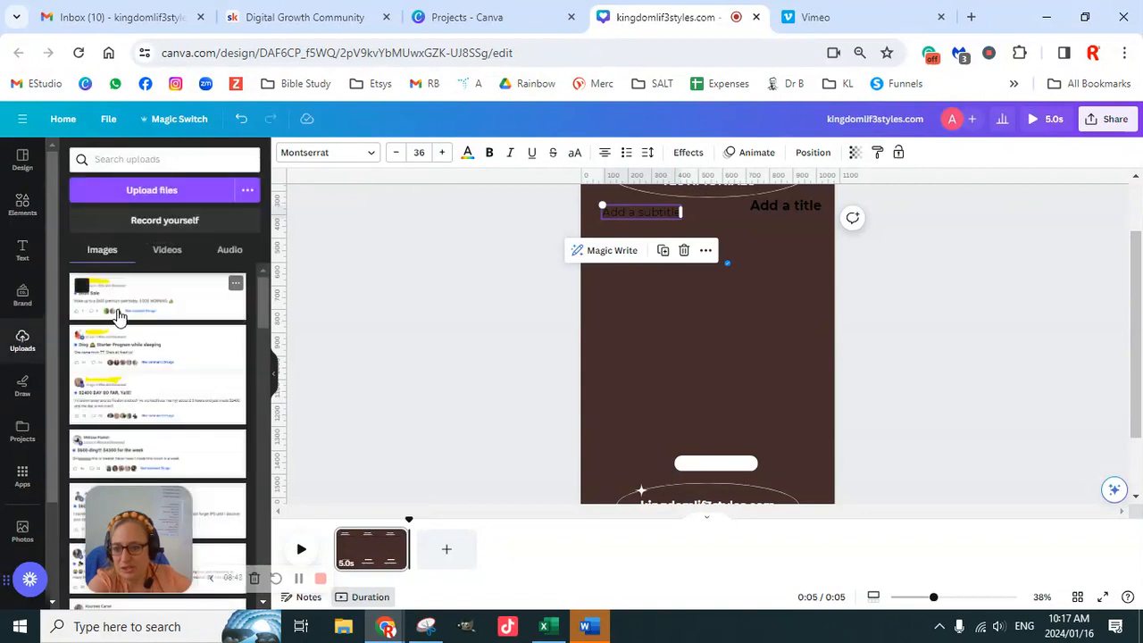
scroll(132, 407, down, 2)
scroll(132, 407, down, 5)
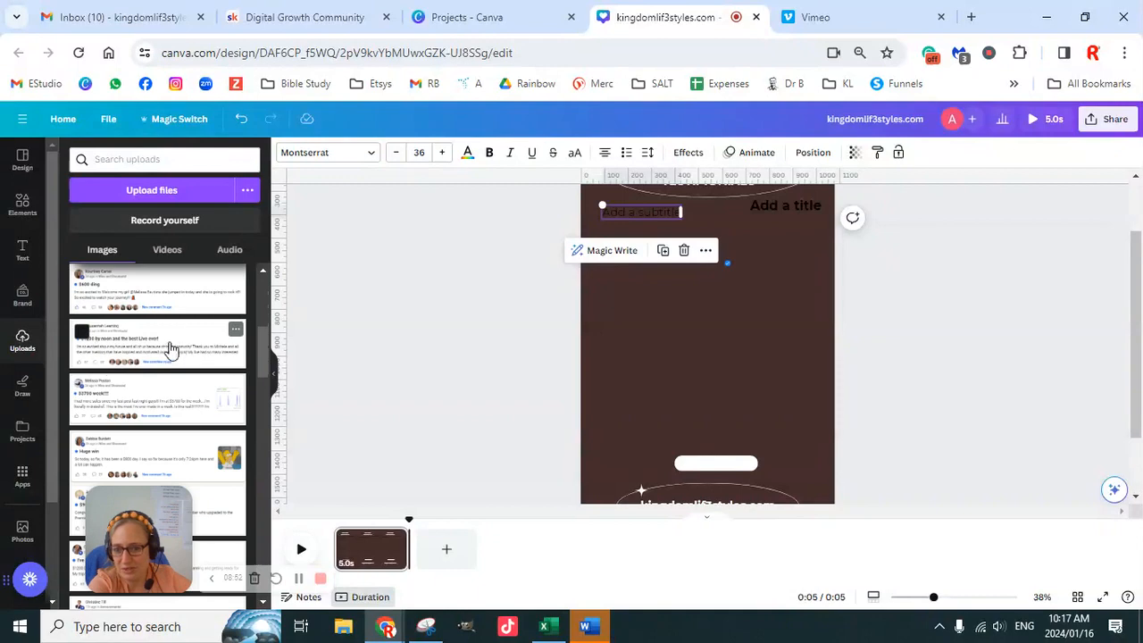
scroll(151, 366, up, 7)
- Search the elements library for "rectangle frames" and show all the matching frames
click(25, 211)
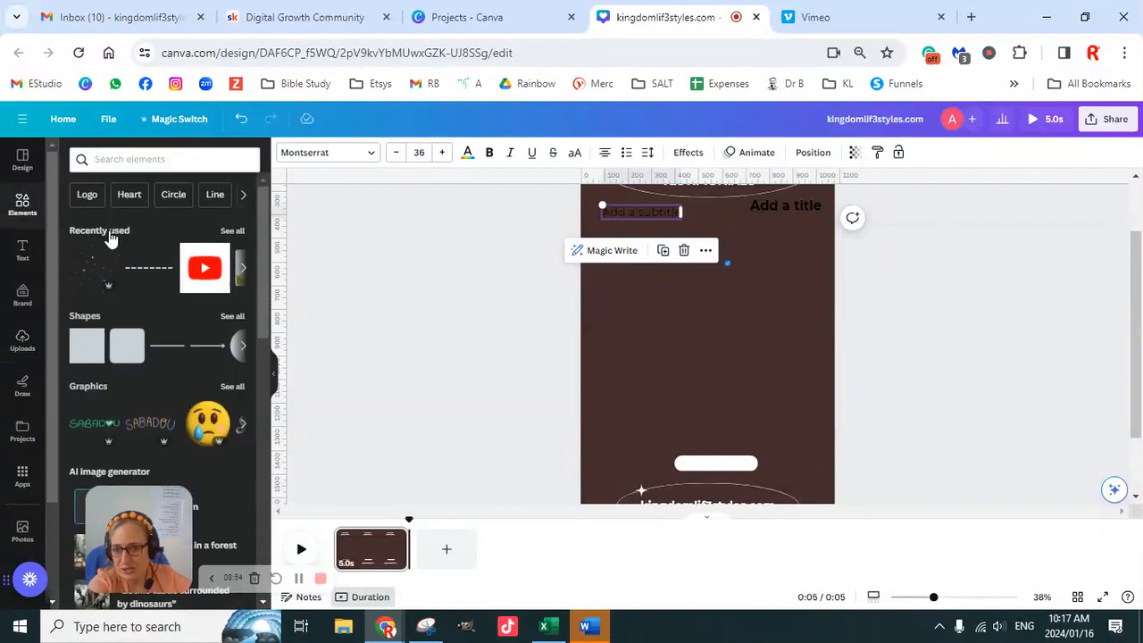
click(116, 159)
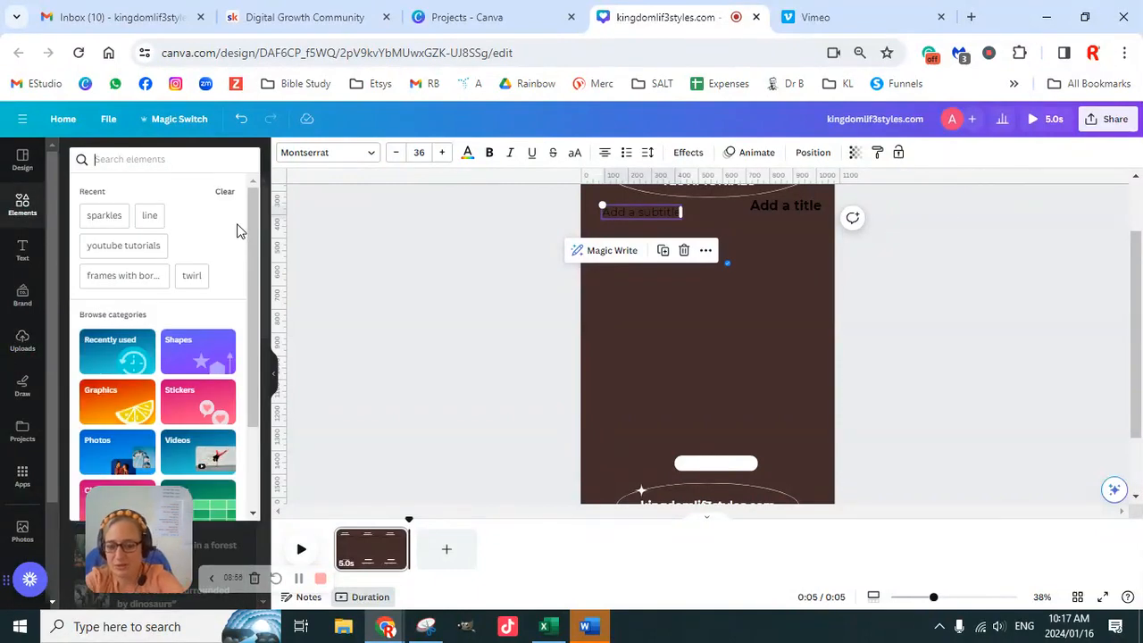
text(r)
key(BackSpace)
text(re)
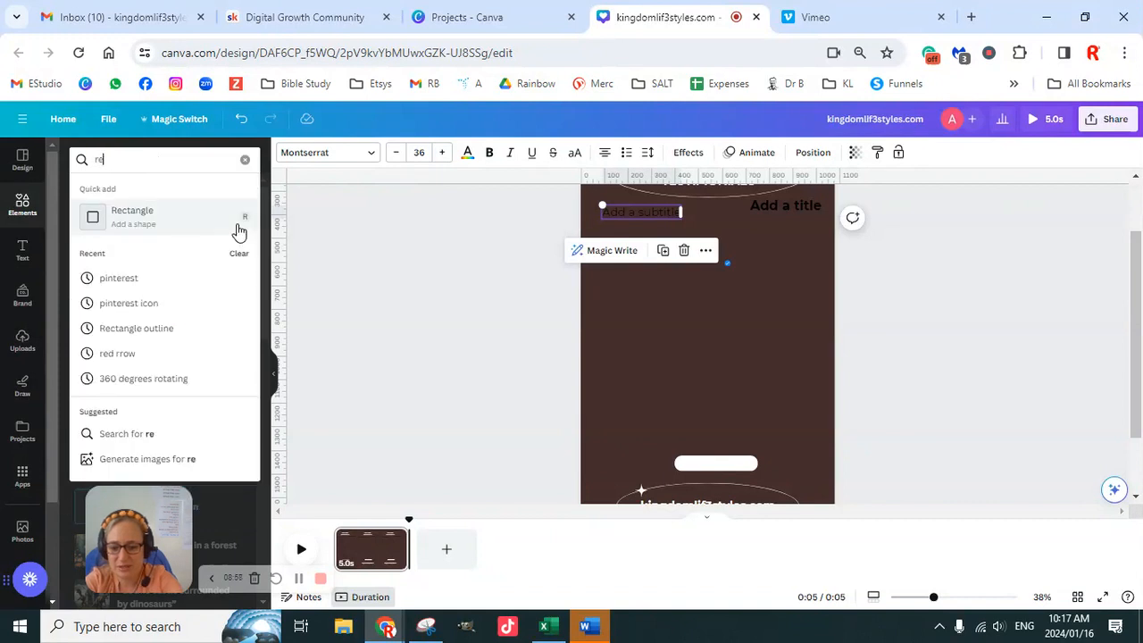
text(ctangle frames)
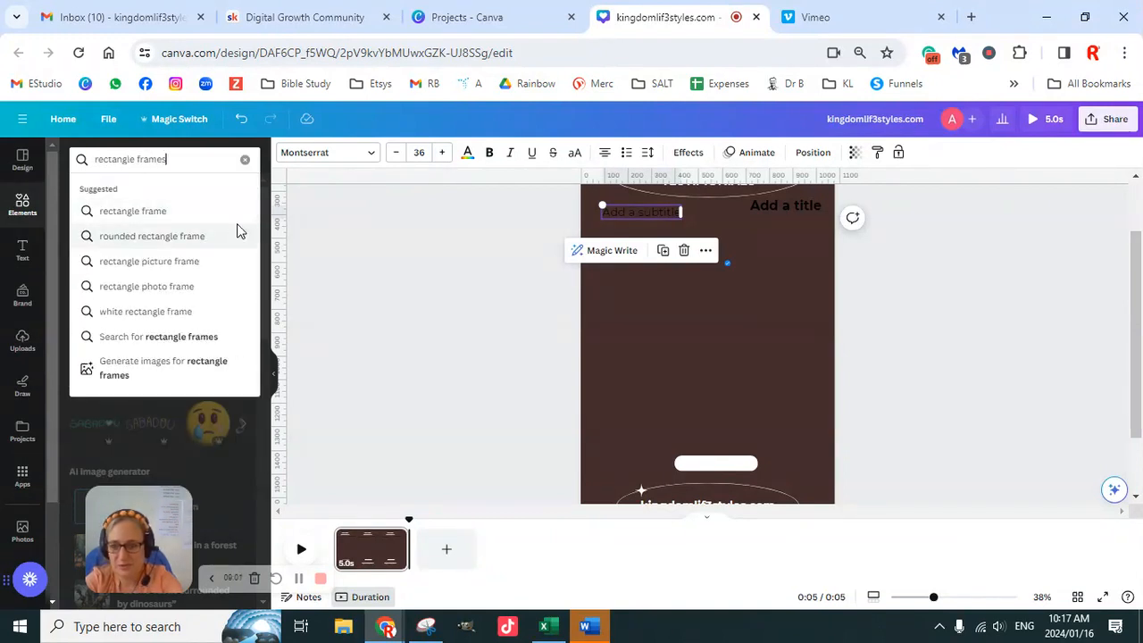
key(Return)
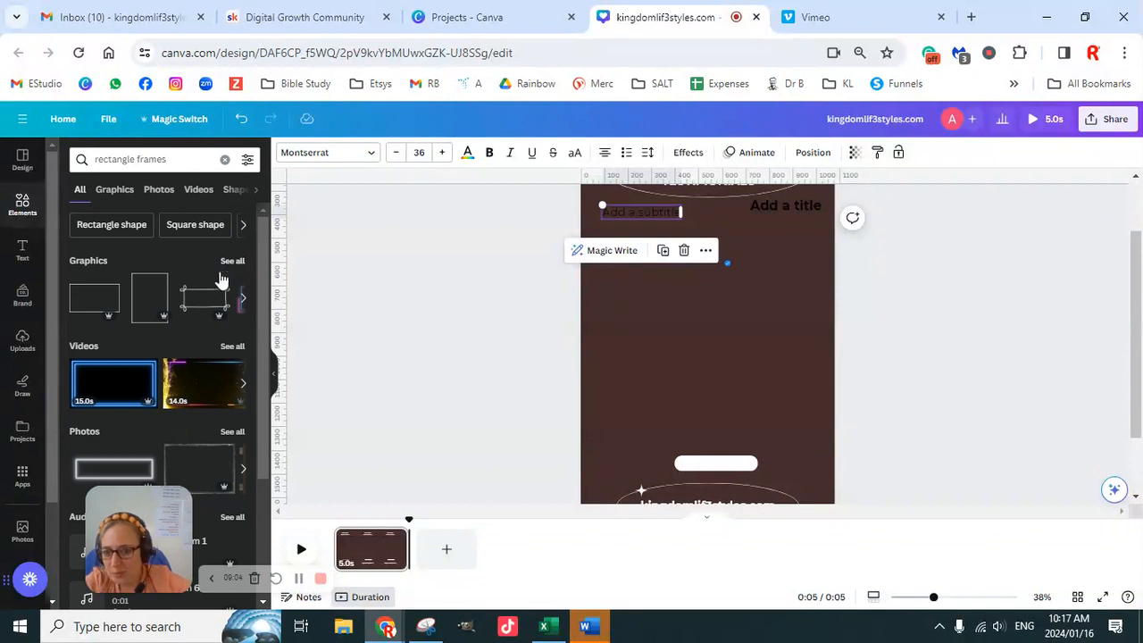
scroll(208, 370, down, 3)
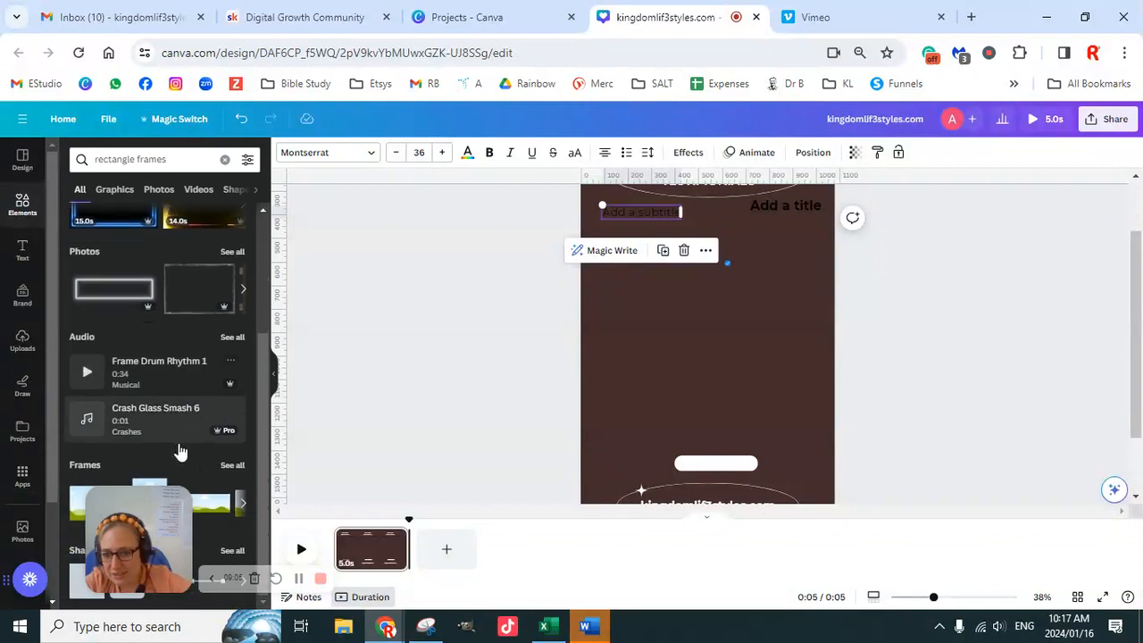
click(228, 468)
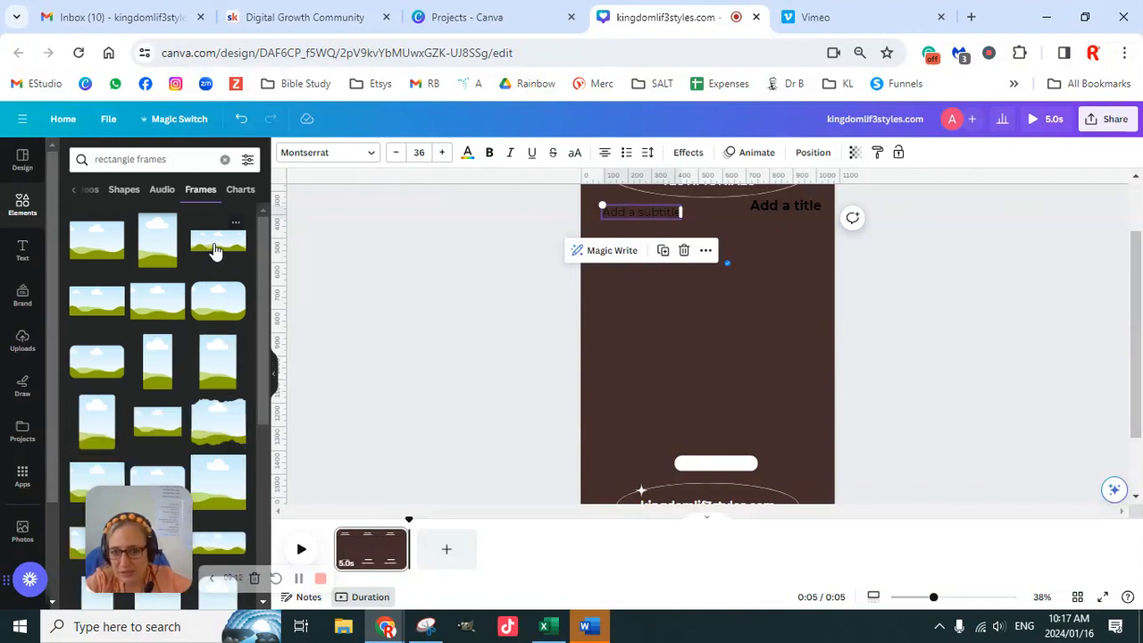
- Place the wide, short rectangle frame across nearly the full page width above the white badge and colour it the brand palette's dark blue
click(214, 251)
drag(643, 321, 594, 304)
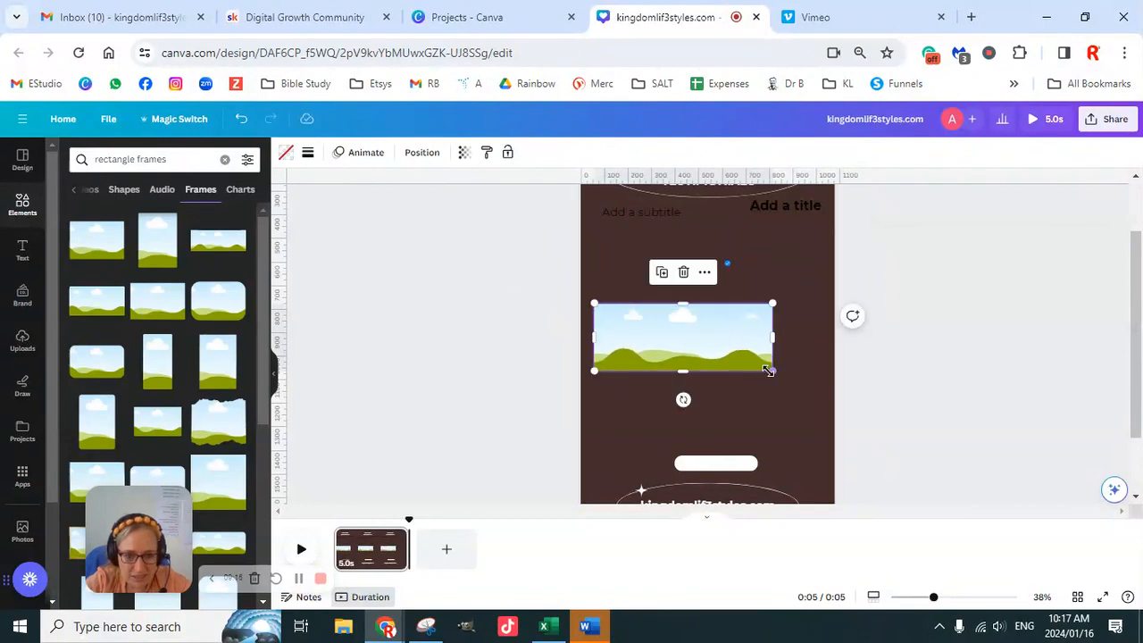
drag(772, 373, 821, 391)
click(286, 153)
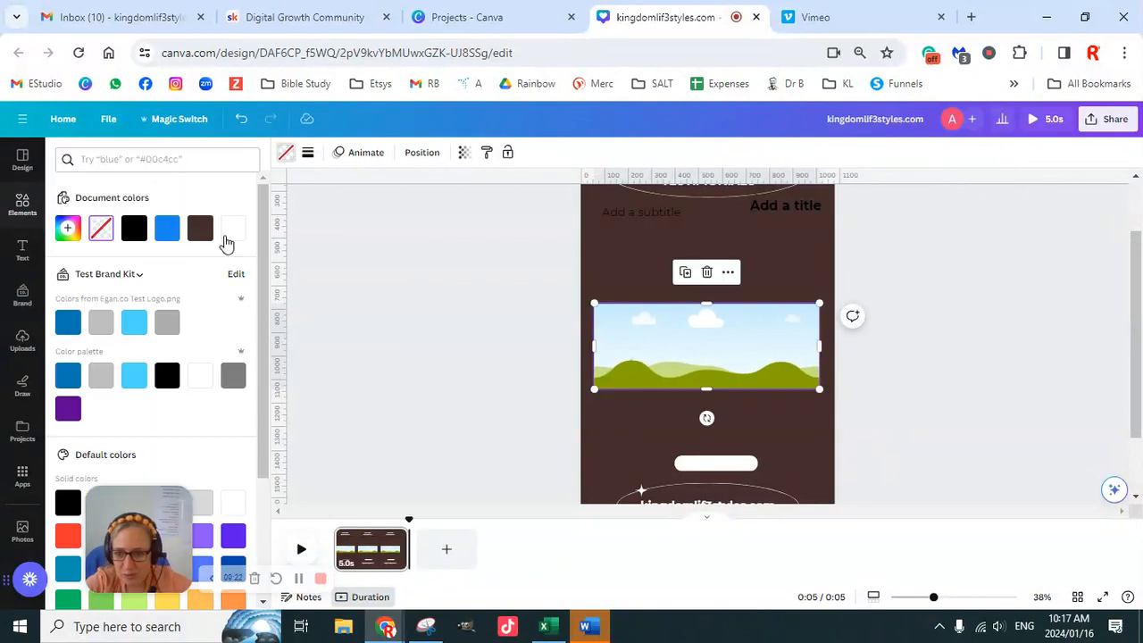
click(68, 376)
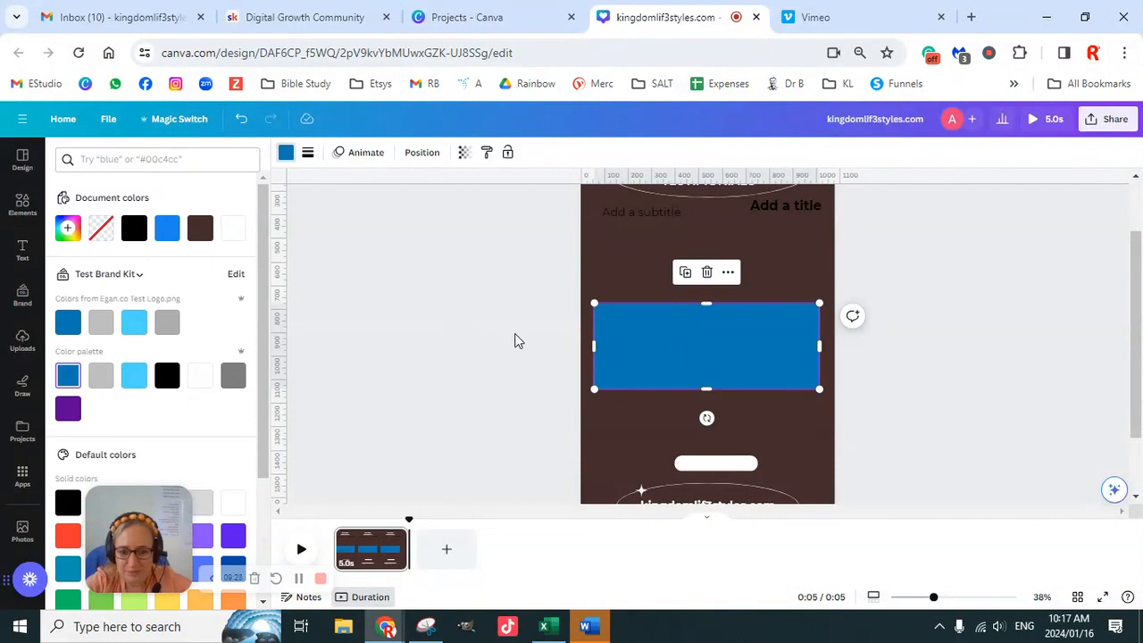
- Fill the wide rectangle frame with the uploaded "$600 Sale" testimonial screenshot
click(22, 344)
click(179, 309)
drag(676, 358, 723, 354)
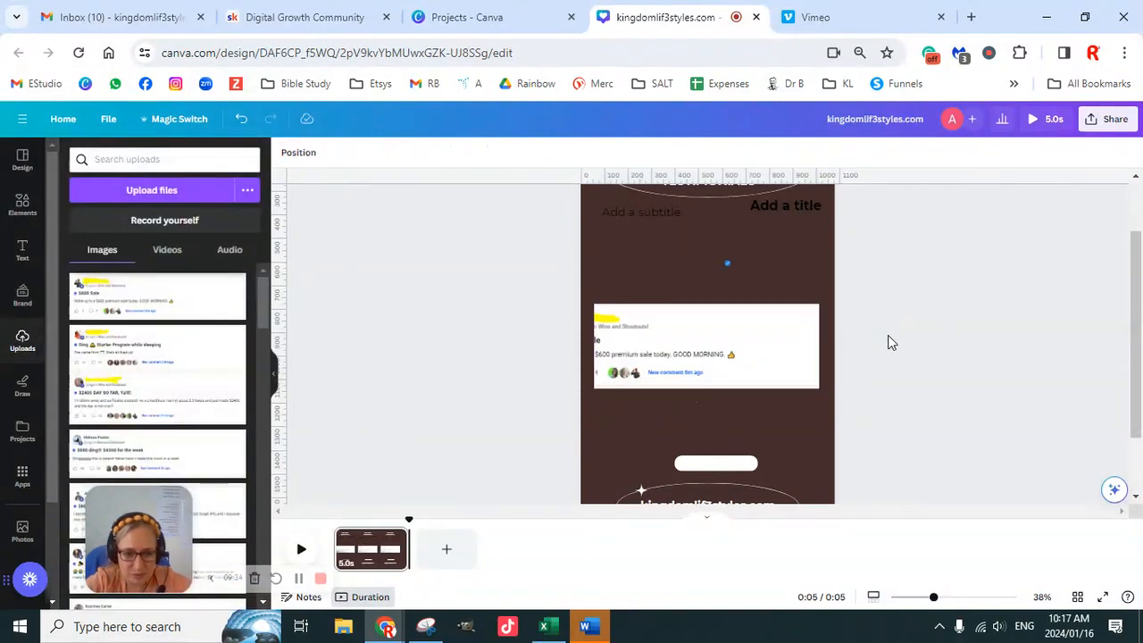
- Shift the testimonial image to the right inside its frame so the cut-off start of the post shows
click(794, 331)
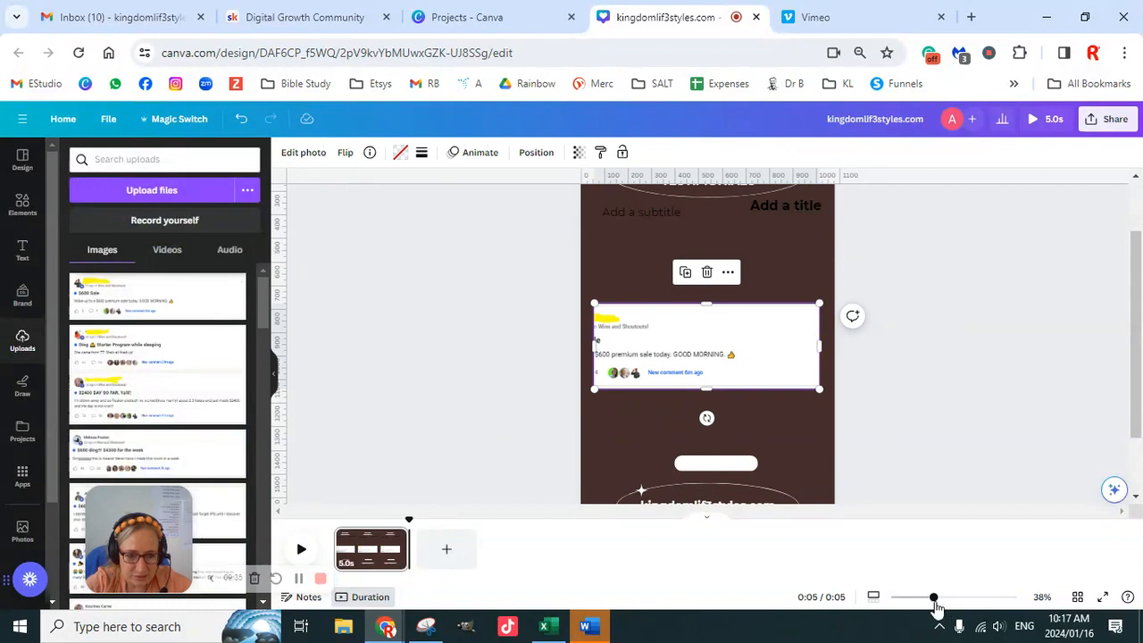
drag(934, 598, 962, 598)
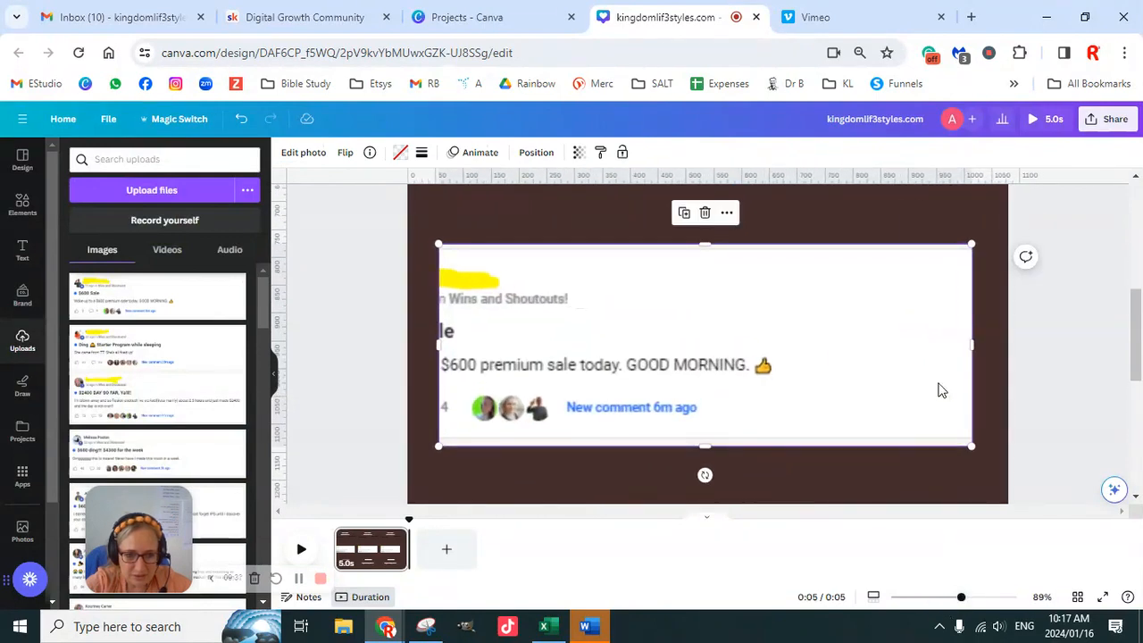
click(899, 215)
click(731, 384)
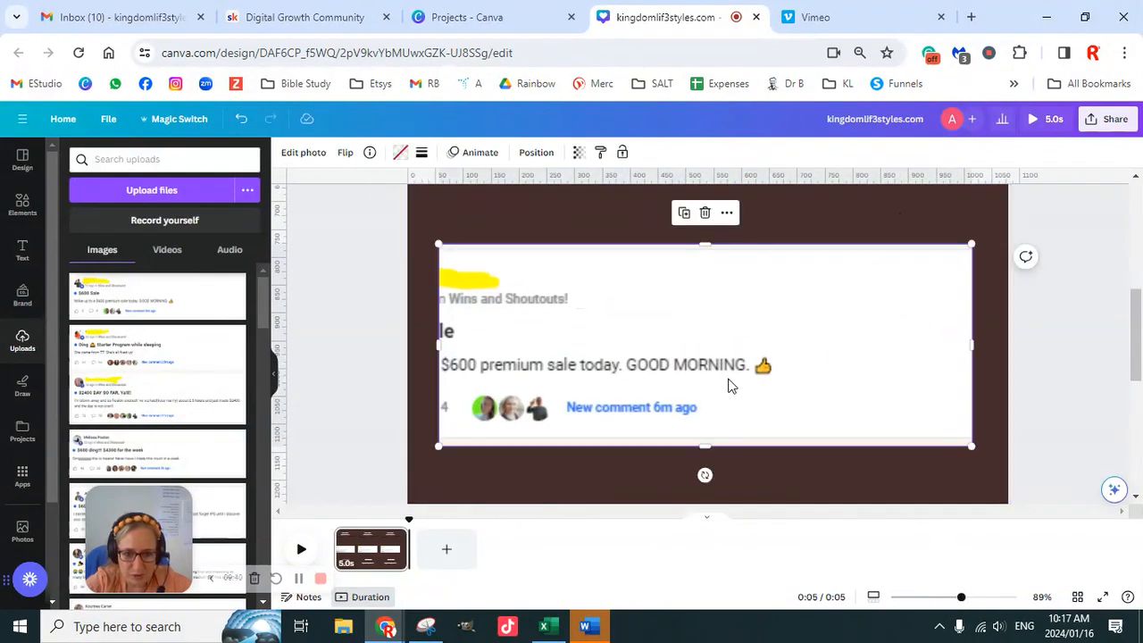
double_click(631, 362)
drag(604, 364, 720, 366)
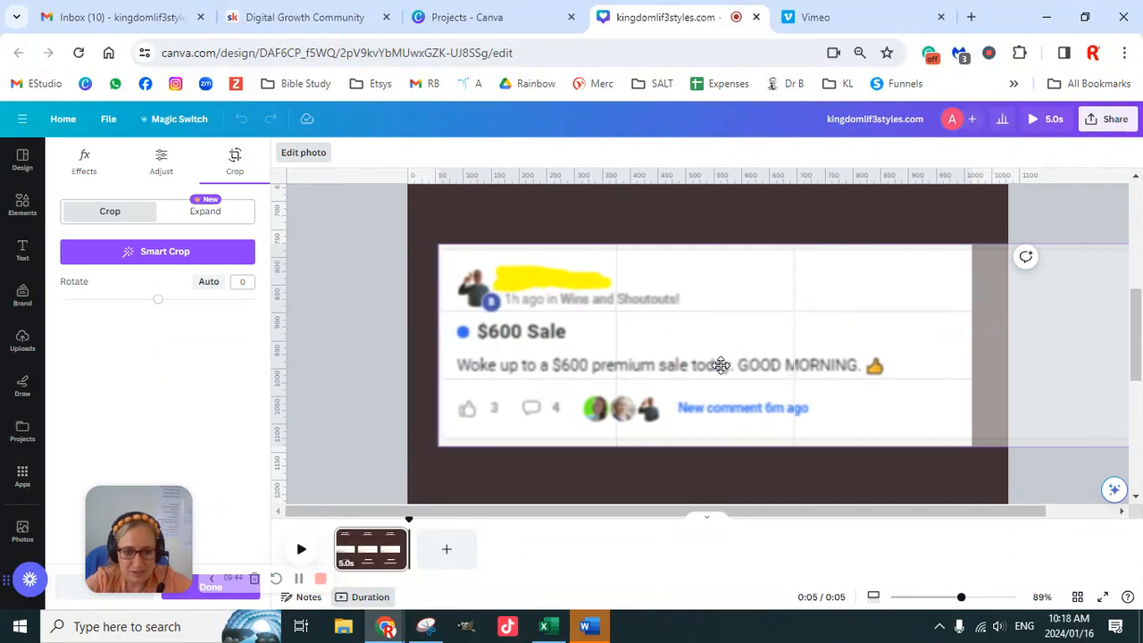
drag(720, 366, 719, 365)
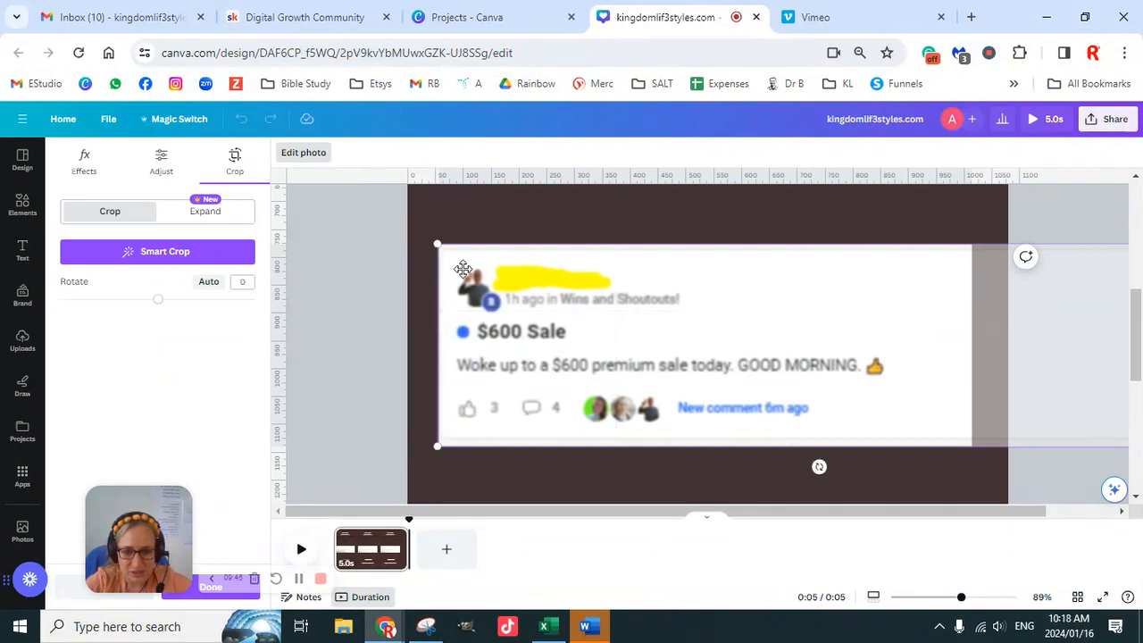
click(337, 314)
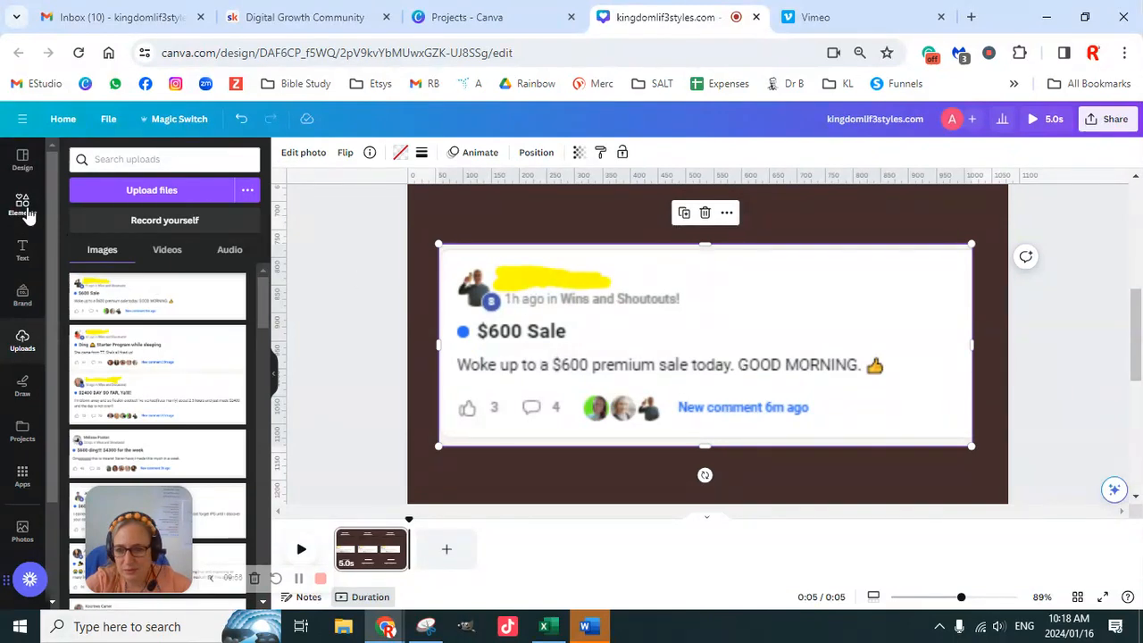
- Add a square shape and resize it into a small bar covering the yellow-highlighted name on the testimonial
click(25, 209)
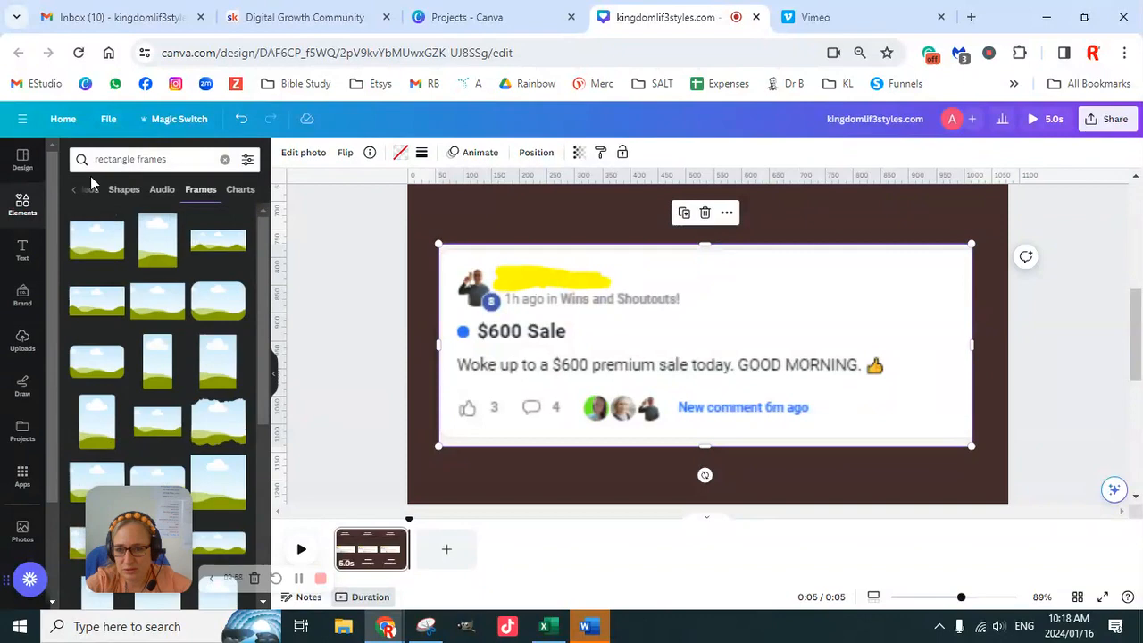
click(225, 159)
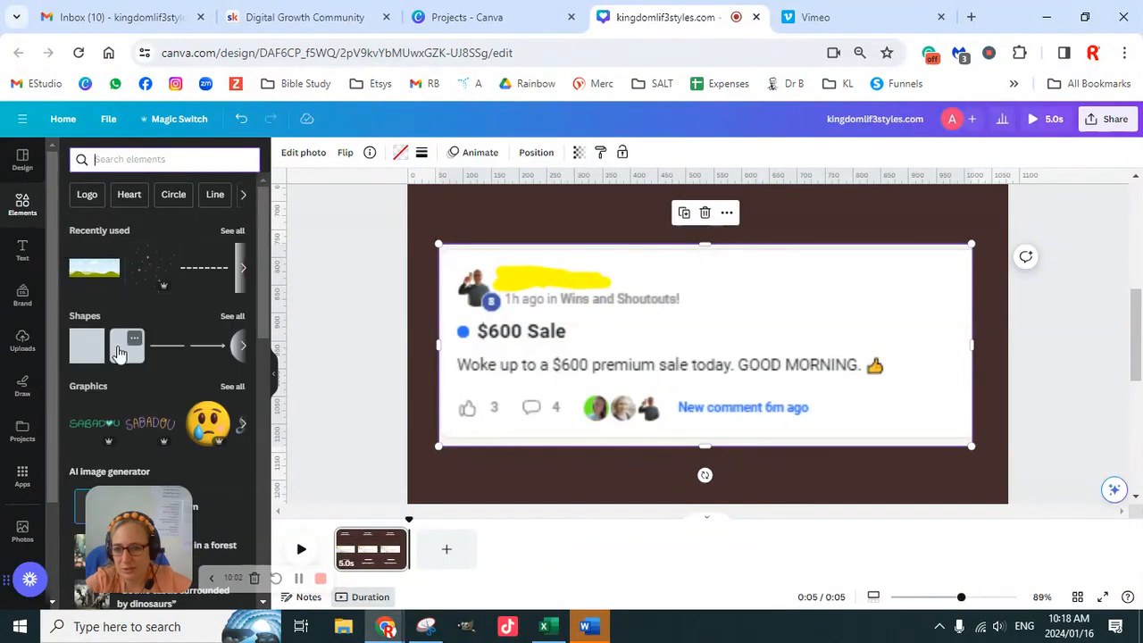
click(88, 357)
drag(619, 345, 491, 327)
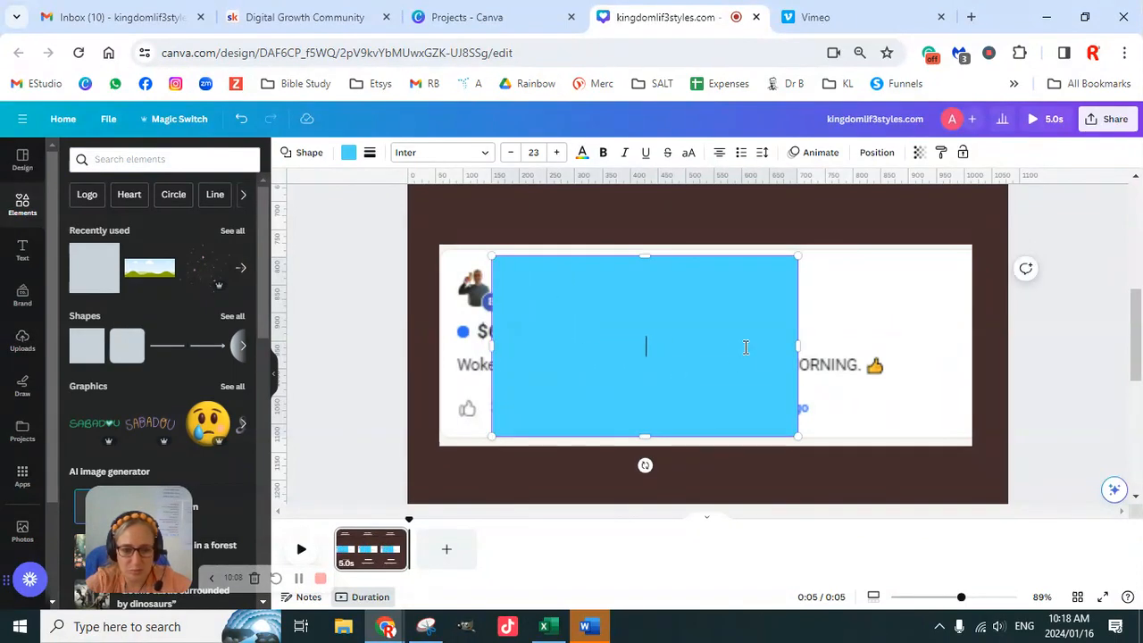
drag(588, 333, 622, 340)
drag(553, 433, 547, 287)
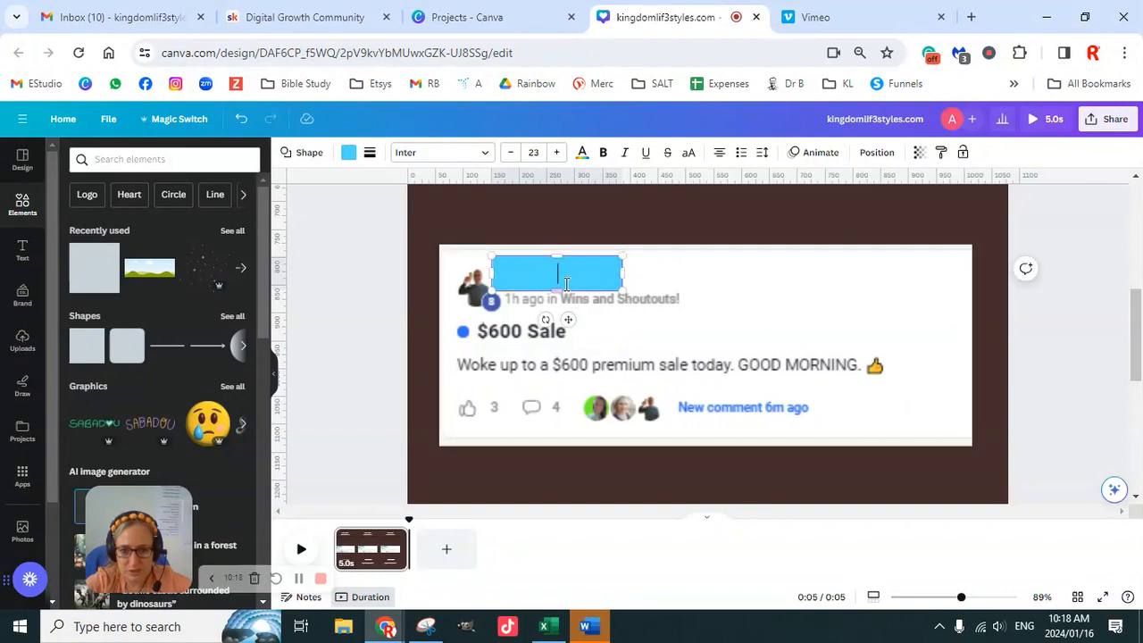
- Colour the bar over the highlighted name white from the brand palette
click(349, 154)
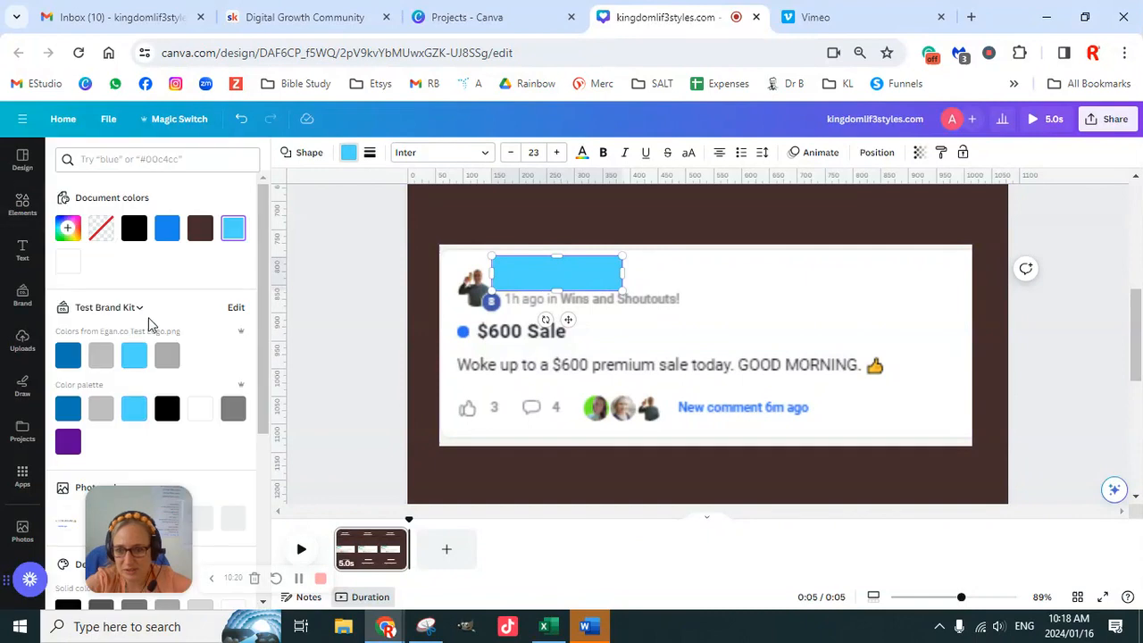
click(200, 417)
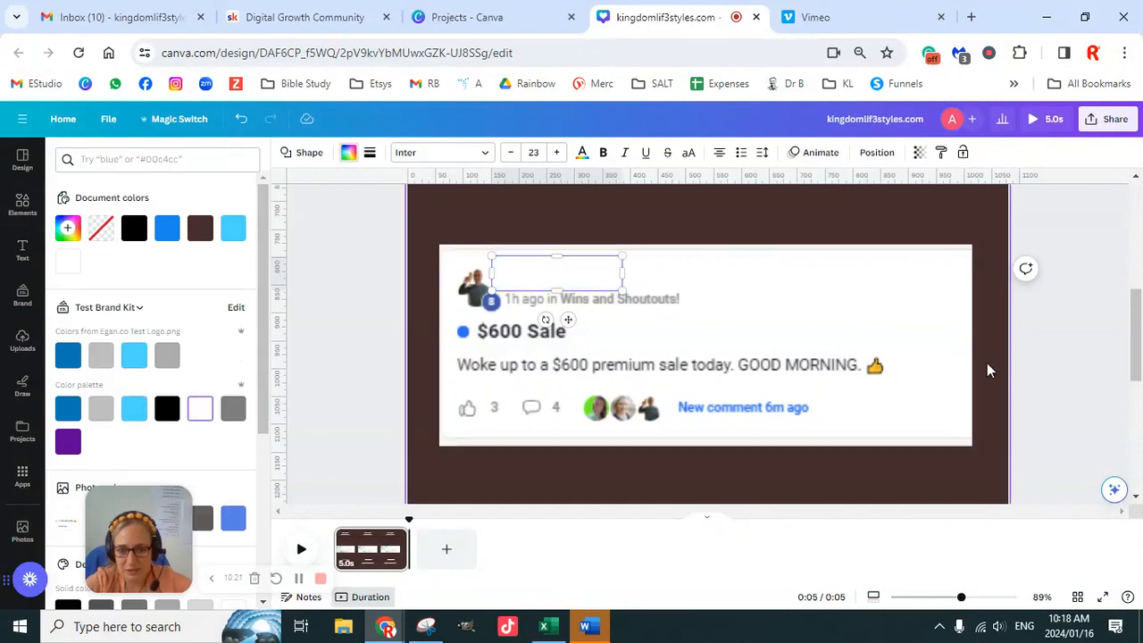
click(1045, 354)
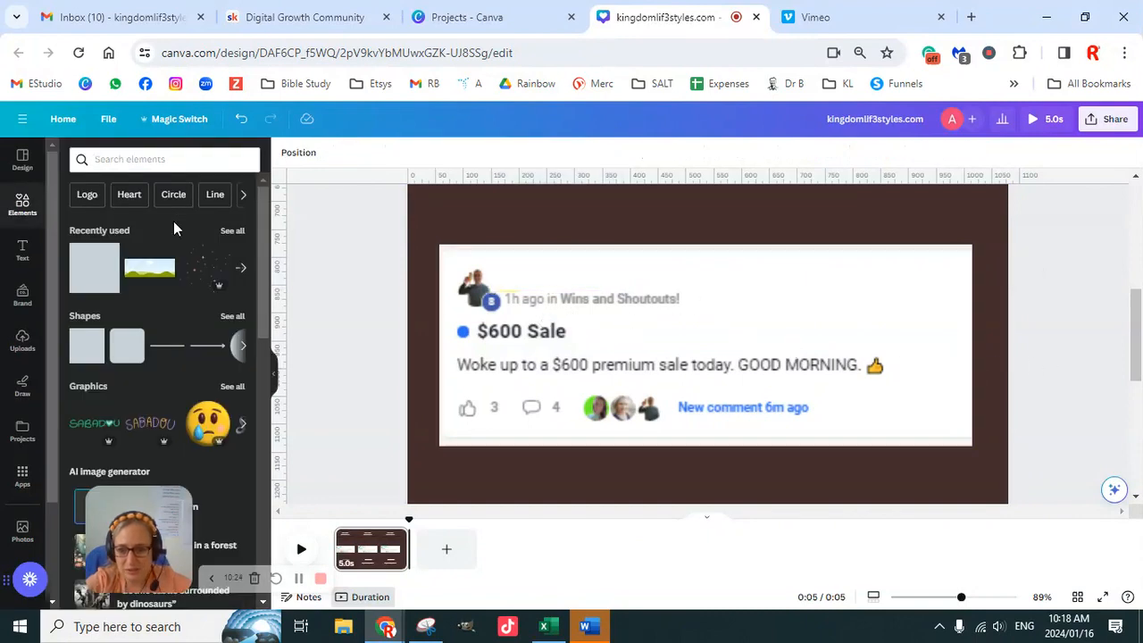
click(115, 159)
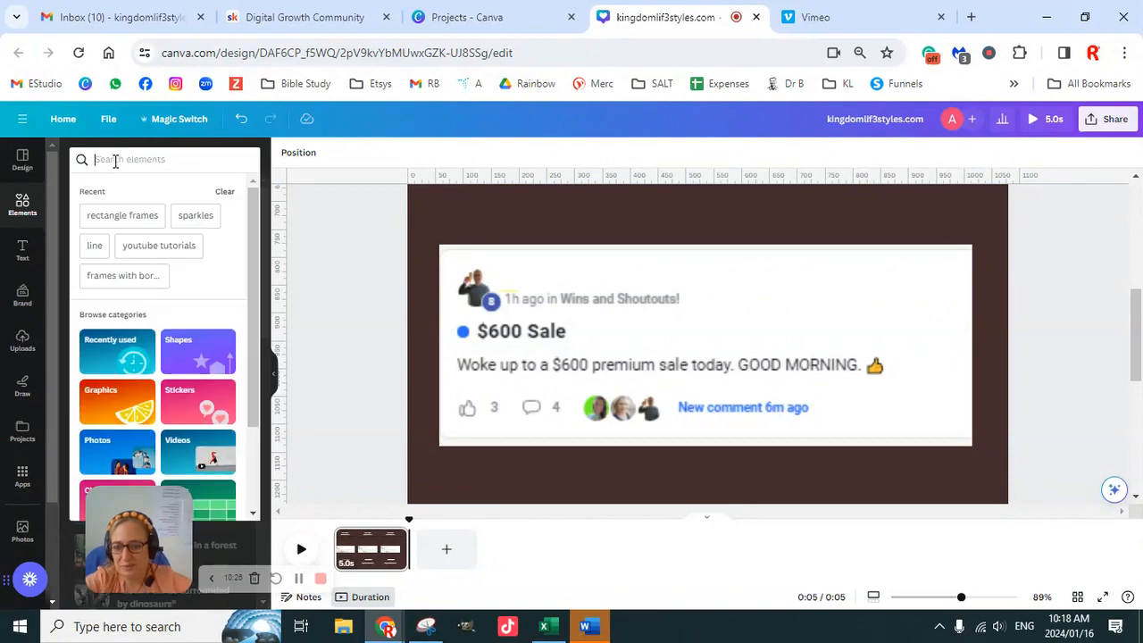
text(circle)
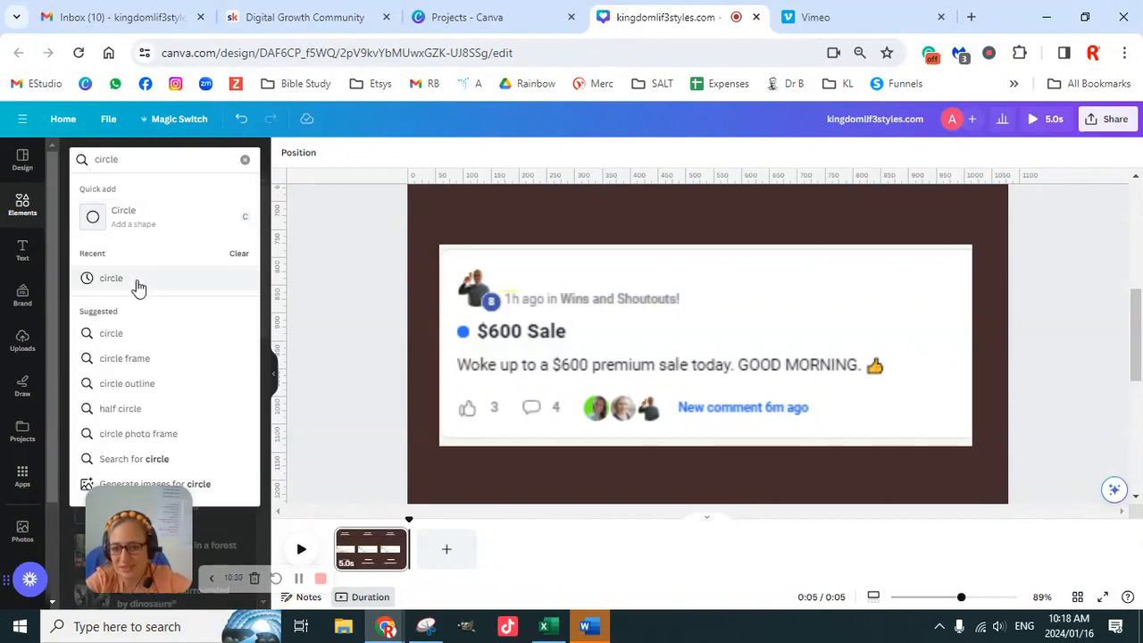
click(154, 224)
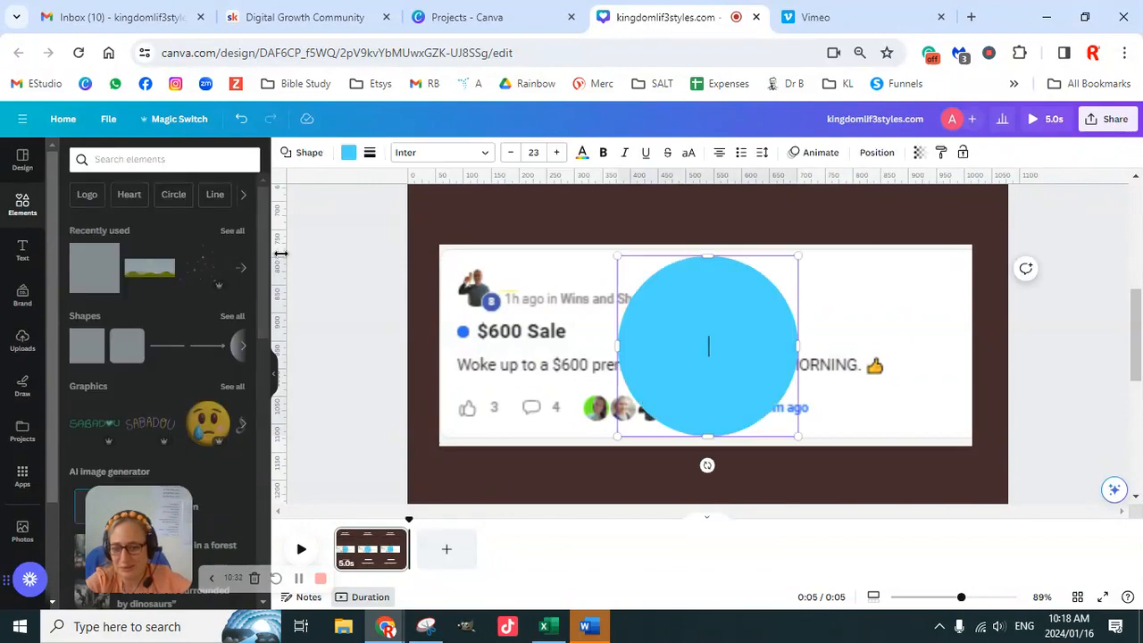
click(1048, 357)
click(717, 353)
key(Delete)
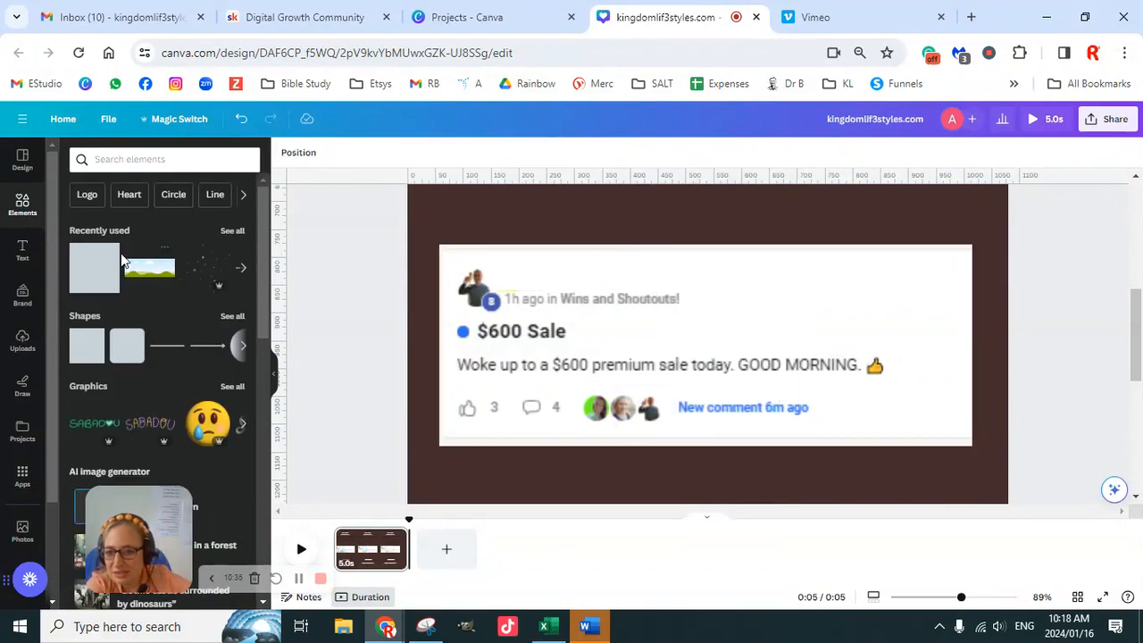
- Search the elements library for "circle" and limit the results to graphics
click(128, 158)
text(circle)
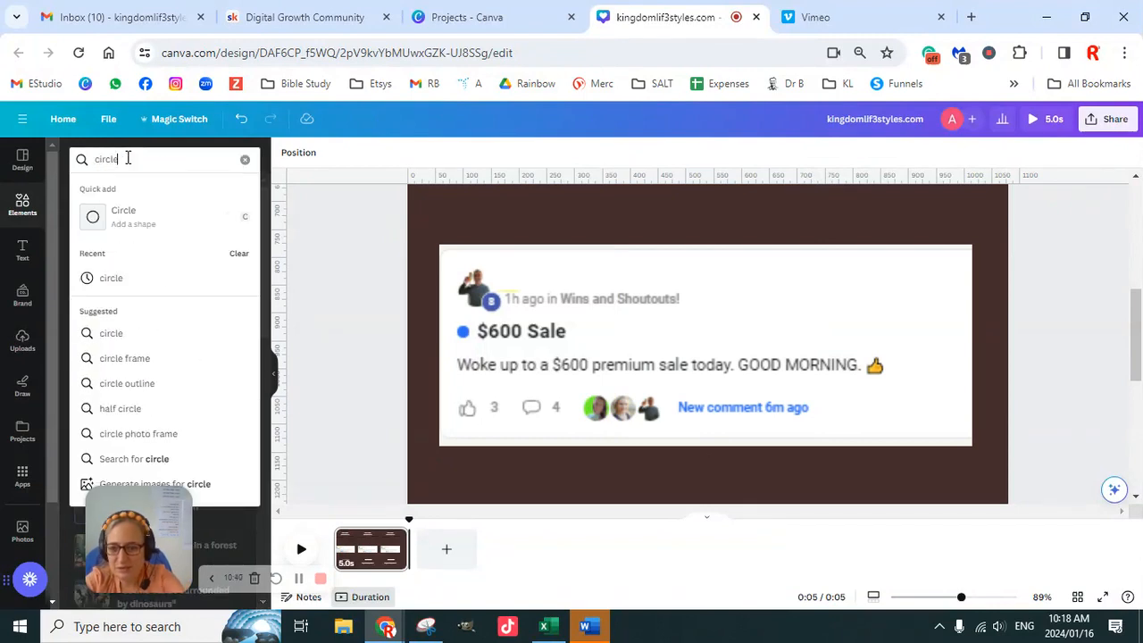
key(Return)
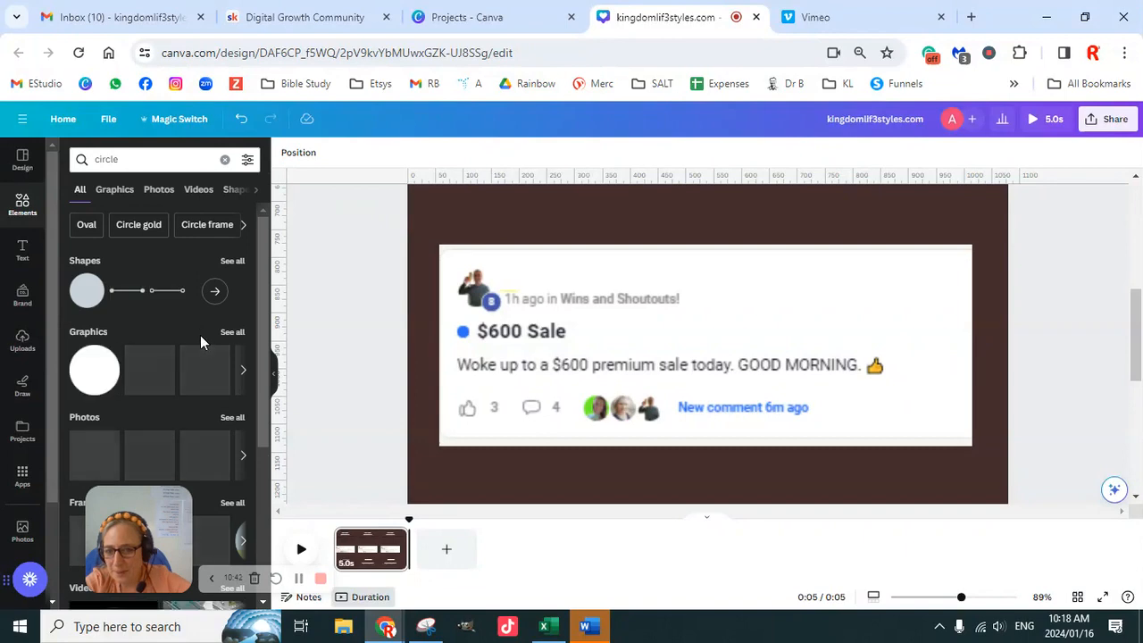
scroll(184, 336, down, 2)
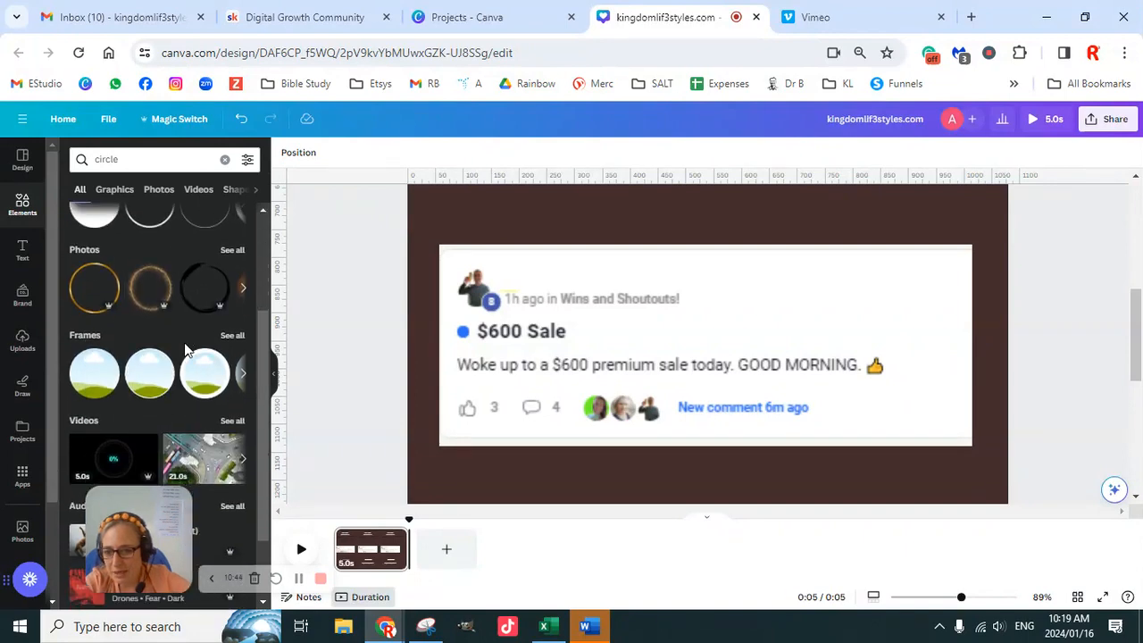
scroll(186, 348, up, 2)
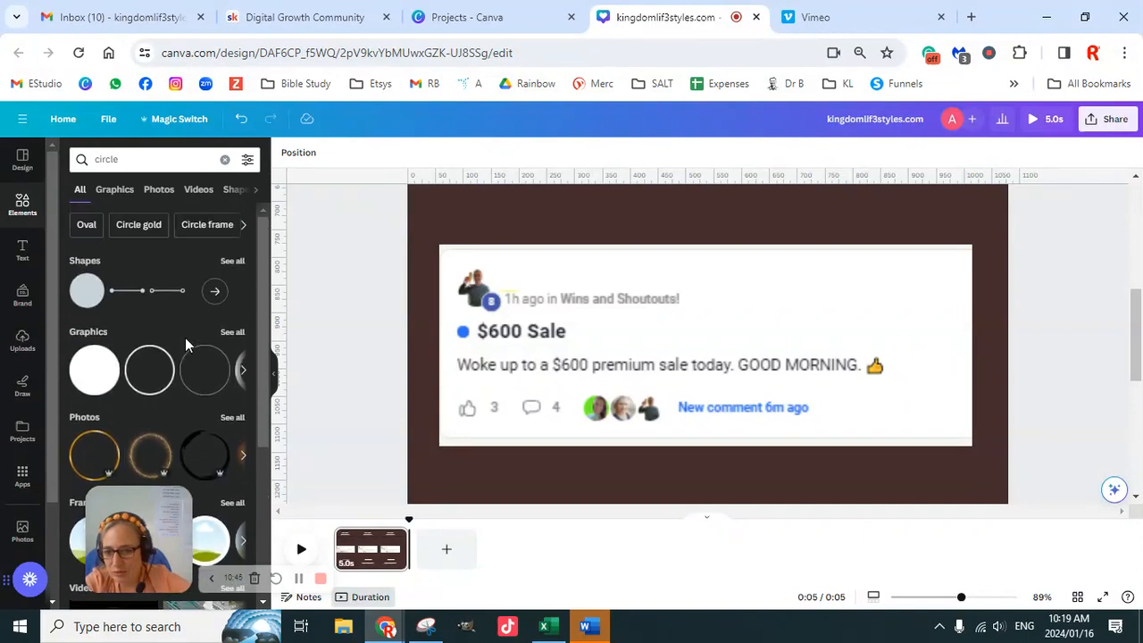
click(116, 190)
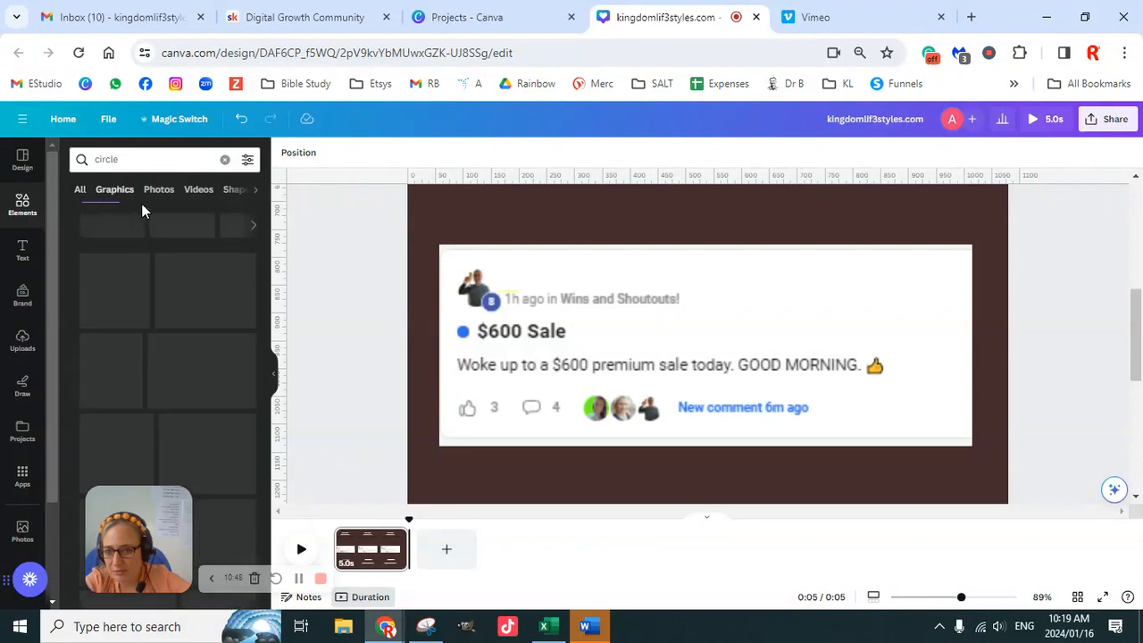
- Find the thick hand-drawn red circle outline among the circle graphics and add it to the page
scroll(194, 344, down, 1)
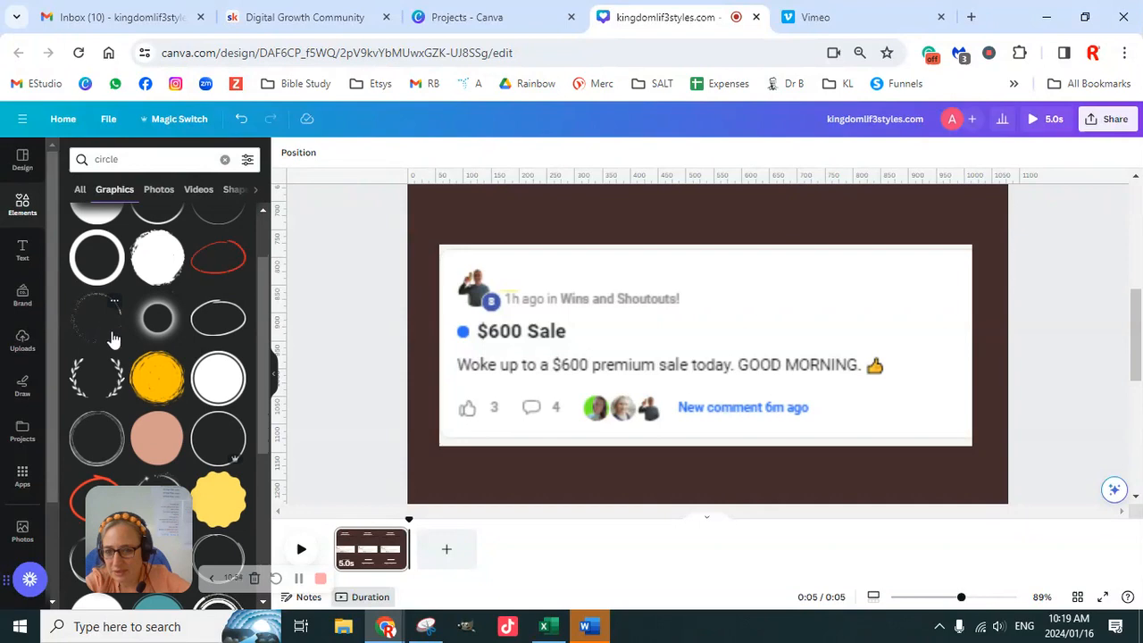
scroll(114, 340, down, 5)
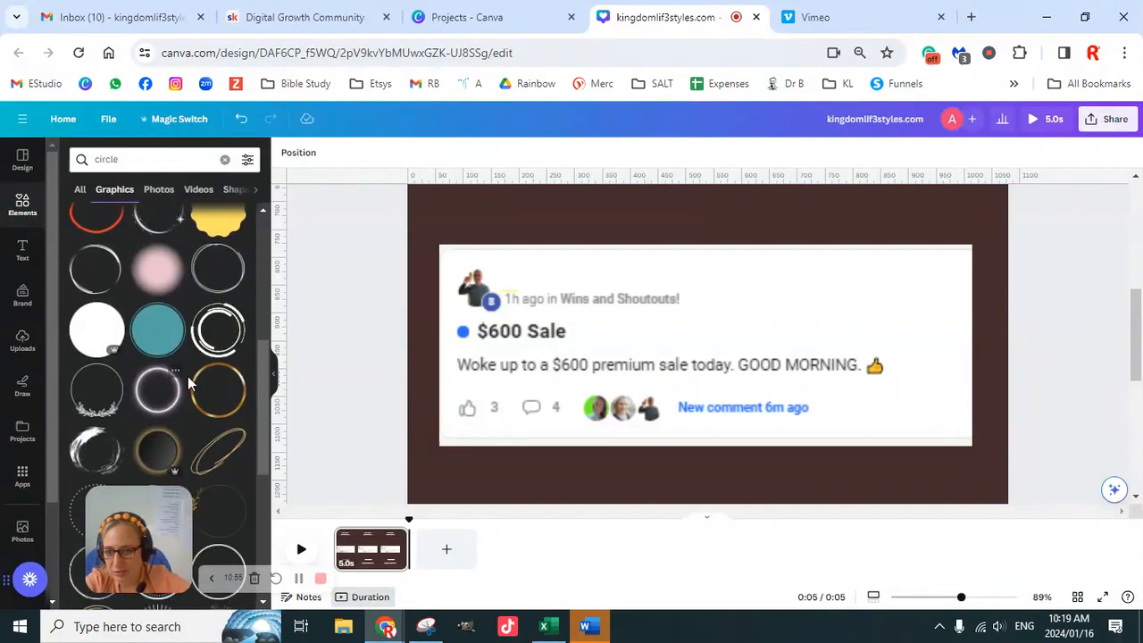
scroll(187, 382, down, 5)
scroll(184, 394, down, 3)
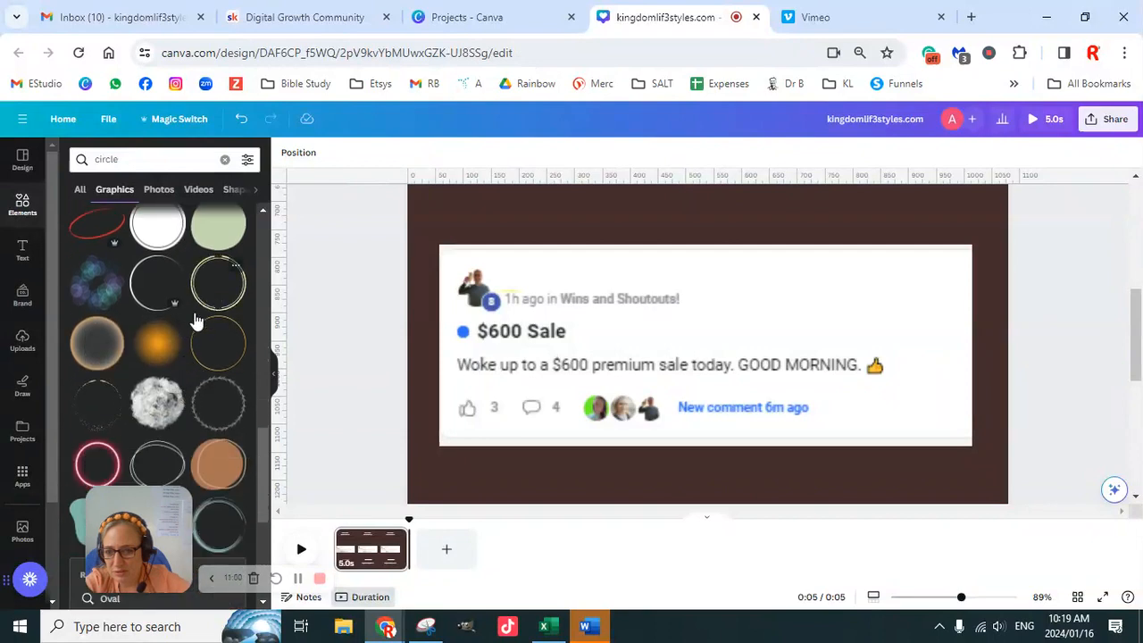
scroll(204, 309, down, 3)
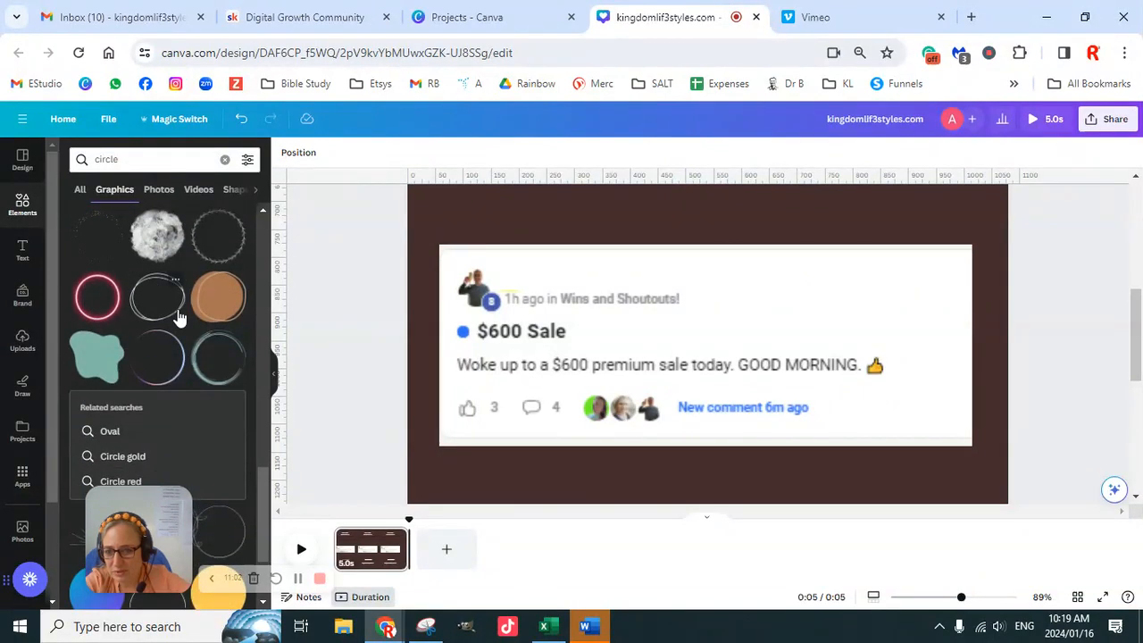
scroll(184, 385, down, 3)
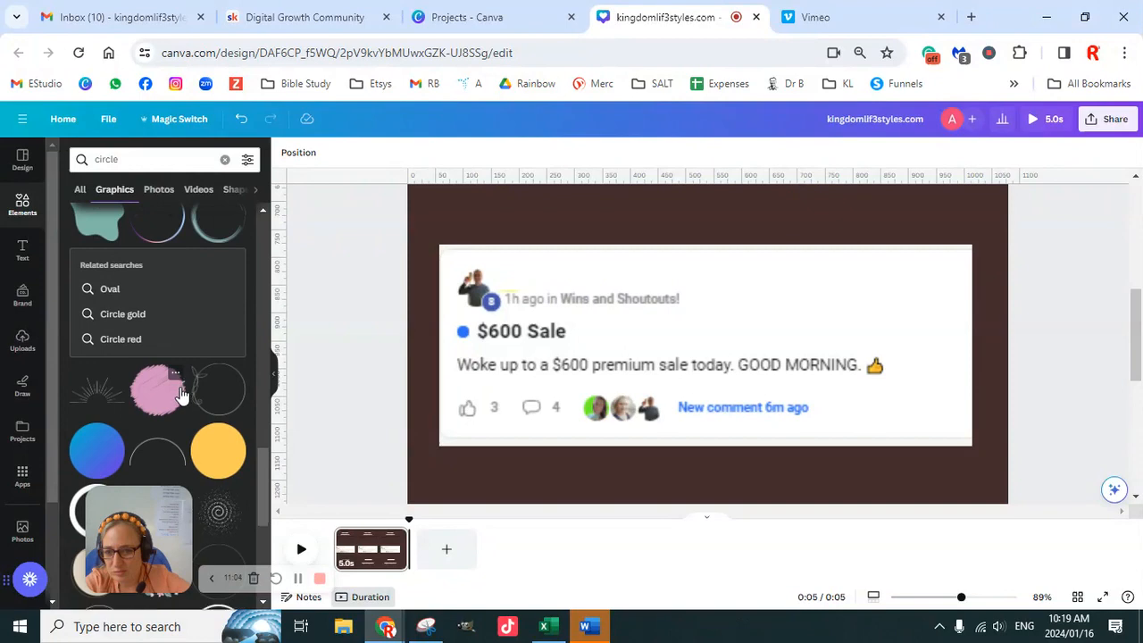
scroll(183, 389, down, 3)
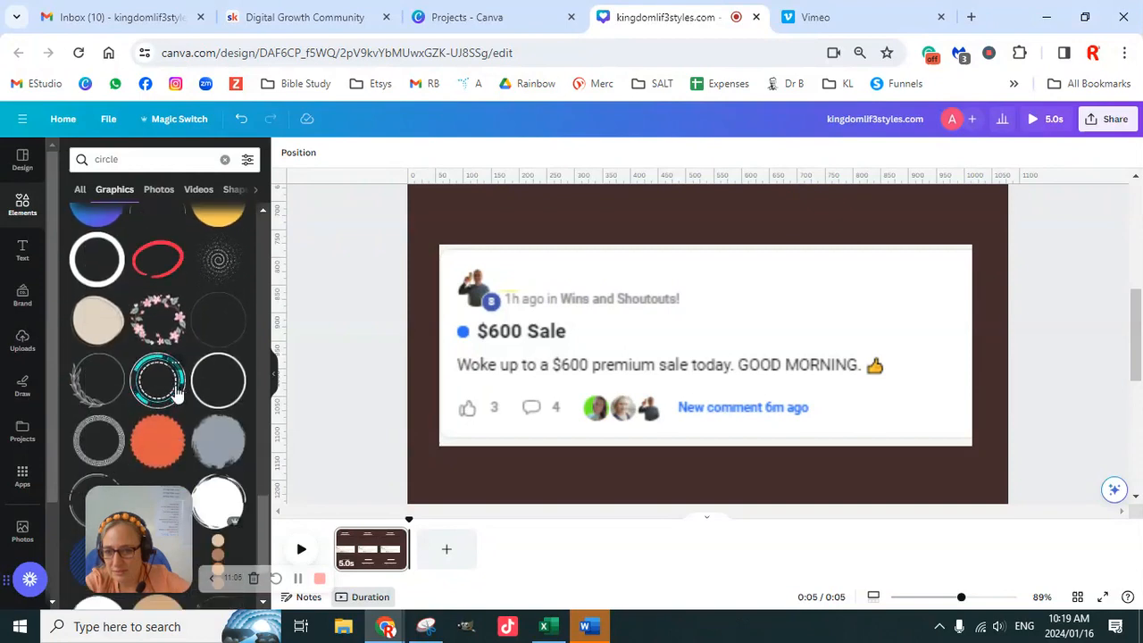
click(158, 259)
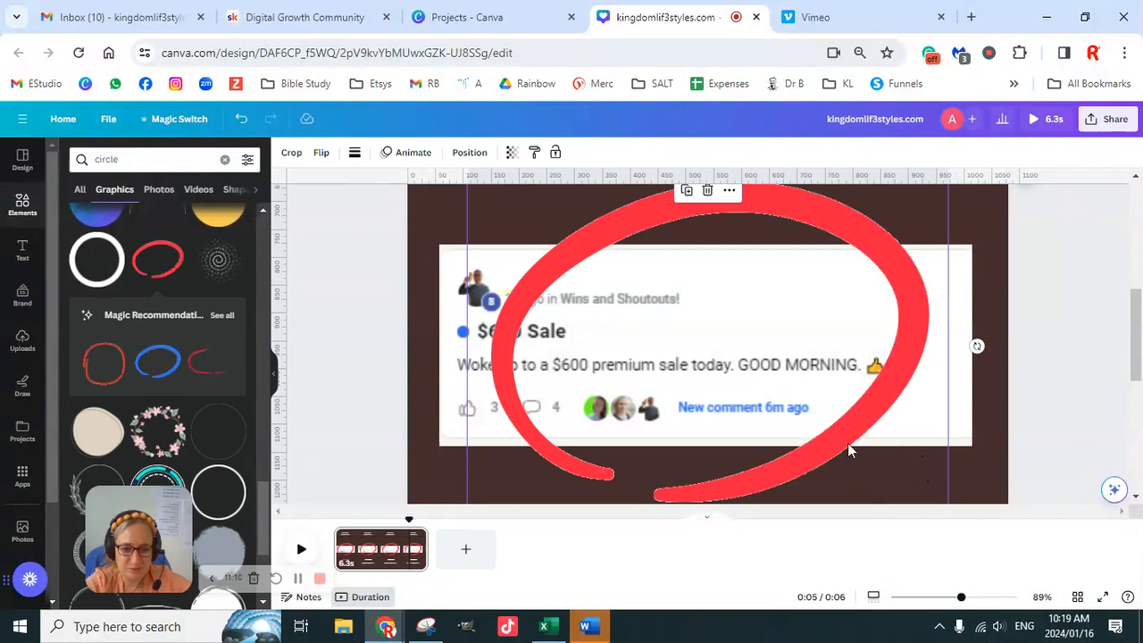
- Shrink the red circle to roughly a quarter of its width, keeping it at the upper edge of the testimonial
drag(961, 597, 916, 598)
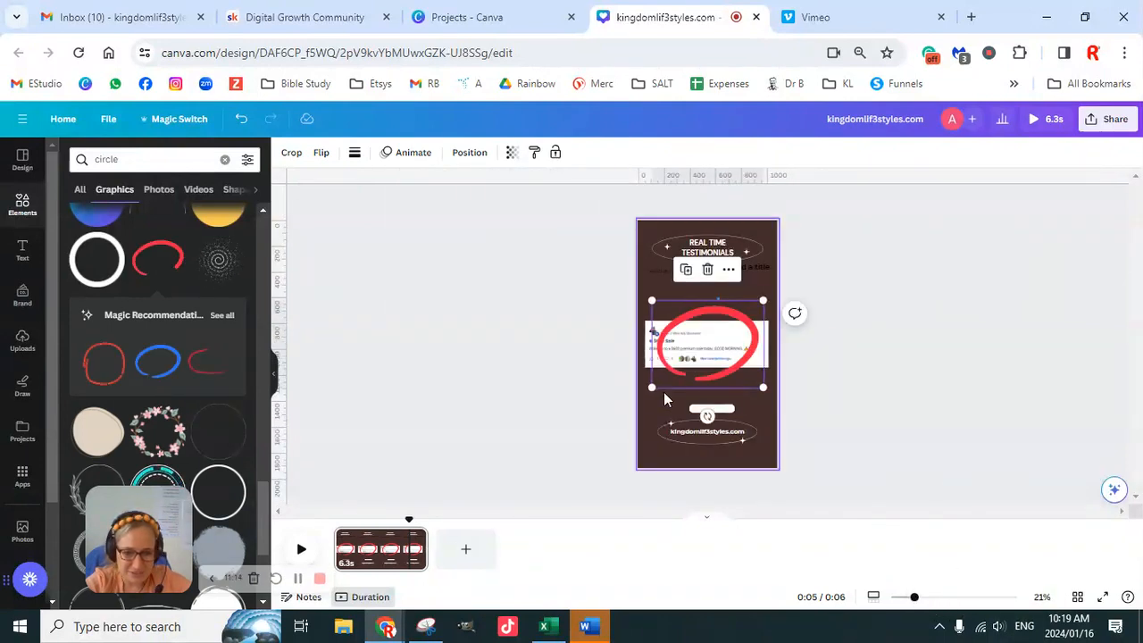
drag(654, 388, 735, 324)
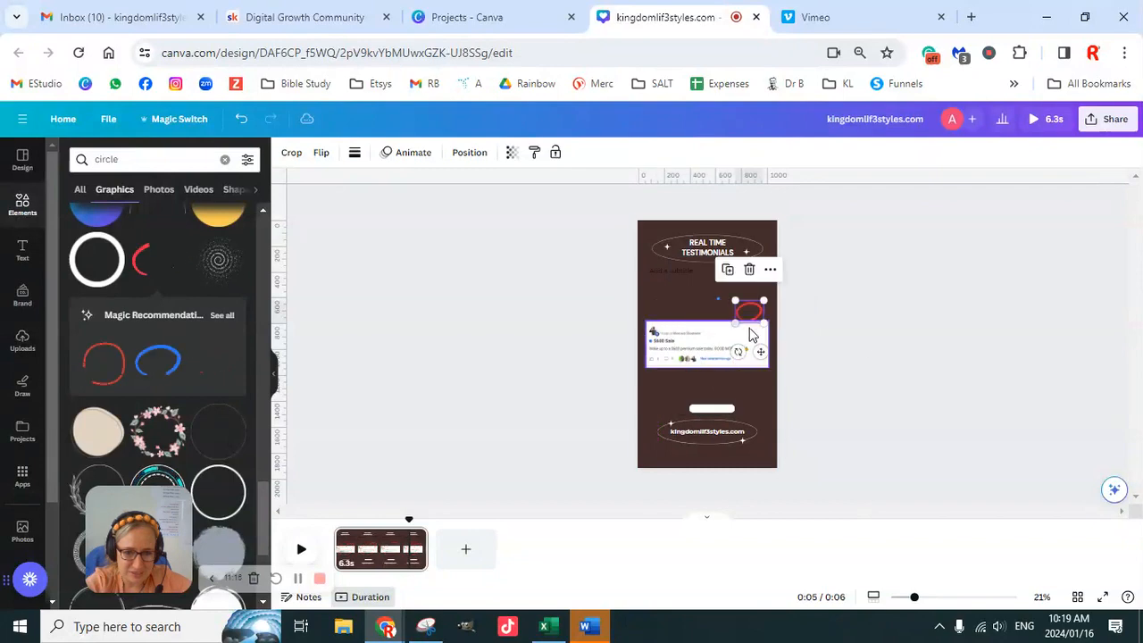
drag(915, 598, 958, 602)
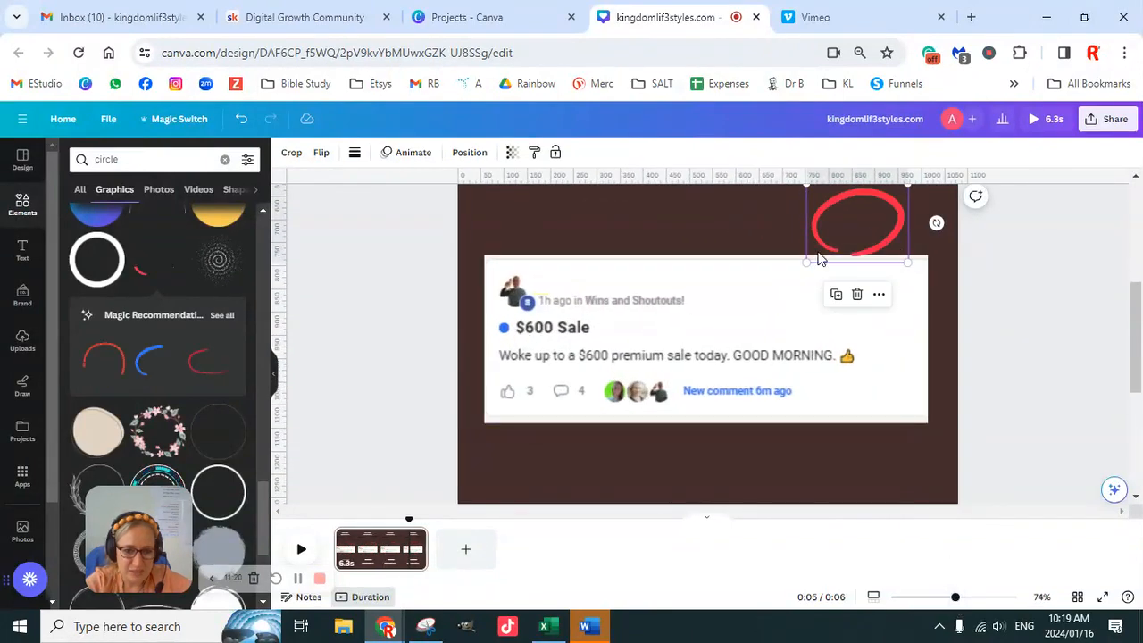
- Move the red circle onto the testimonial's "1h ago" text and shrink it to fit around those words
drag(855, 235, 564, 289)
click(322, 153)
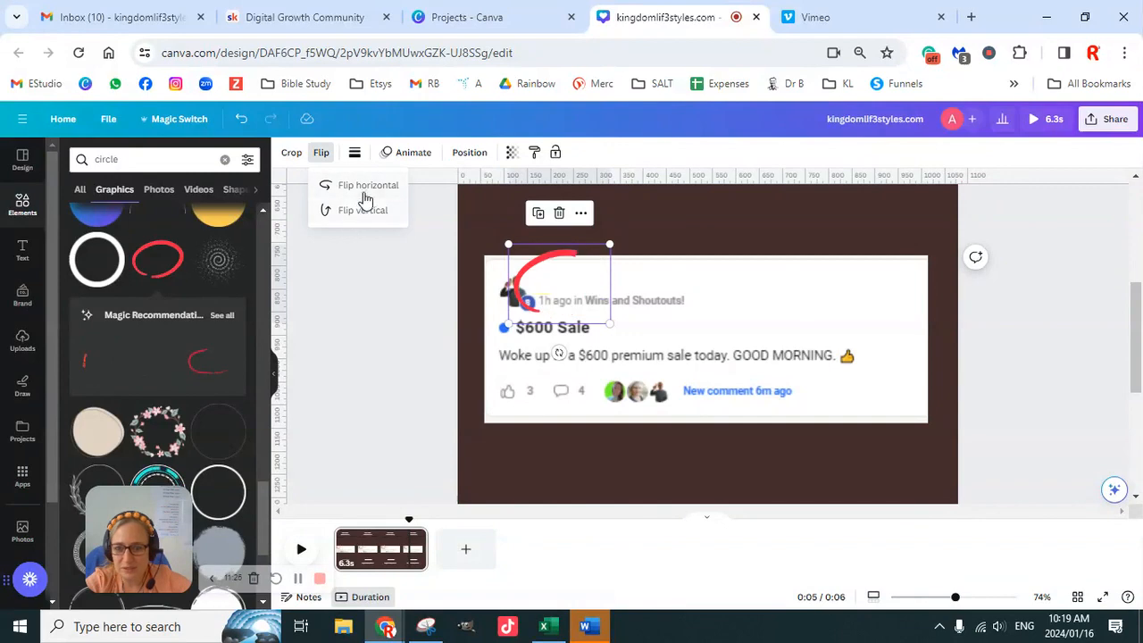
click(1041, 348)
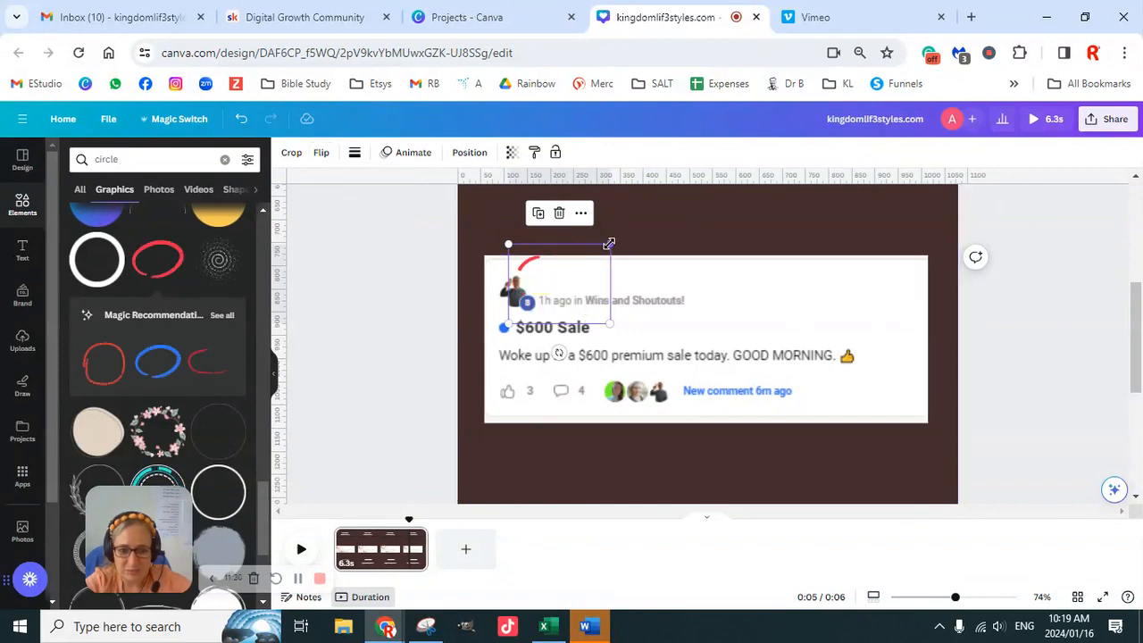
drag(609, 244, 556, 308)
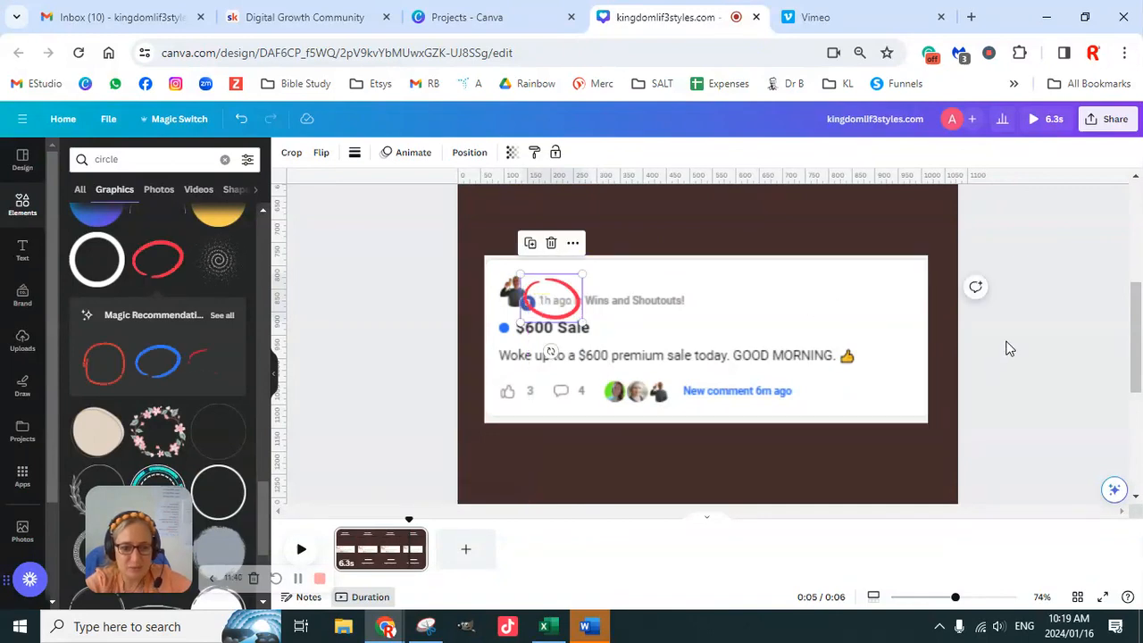
- Enlarge the $600 Sale screenshot inside its frame and reposition it so the profile picture and the full text line show
double_click(719, 373)
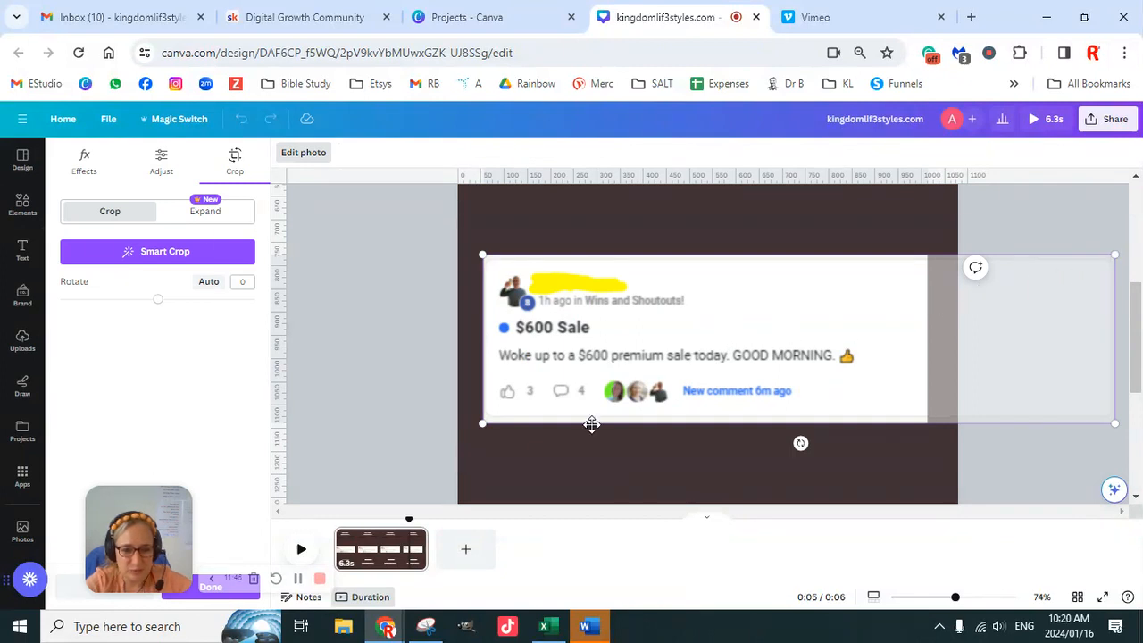
drag(479, 425, 453, 460)
drag(574, 367, 590, 375)
drag(478, 249, 459, 235)
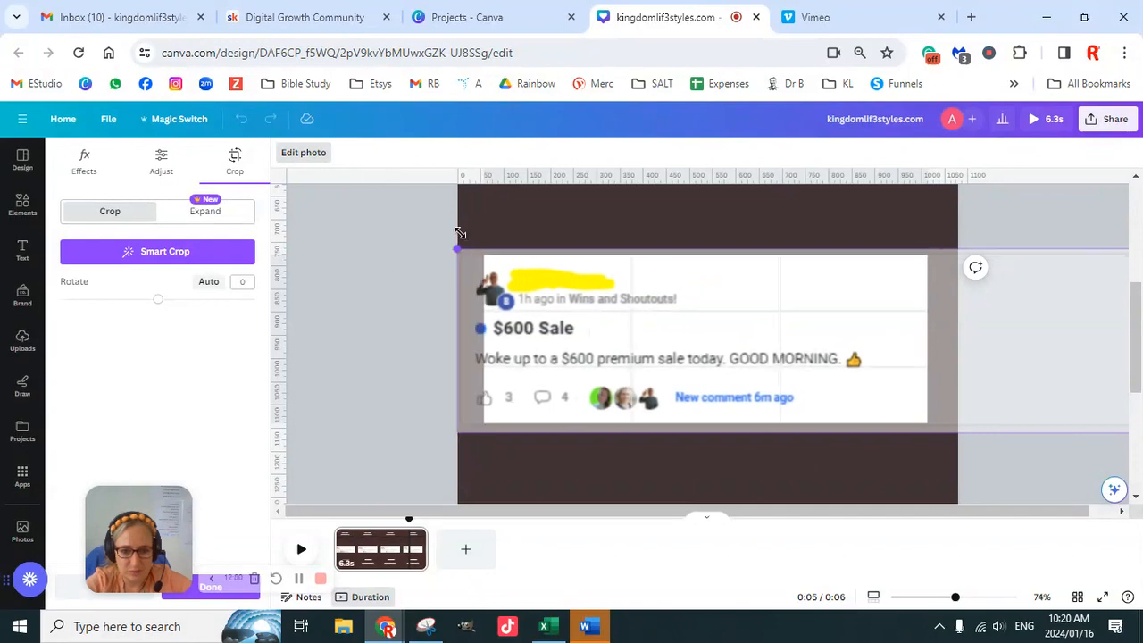
drag(558, 338, 578, 342)
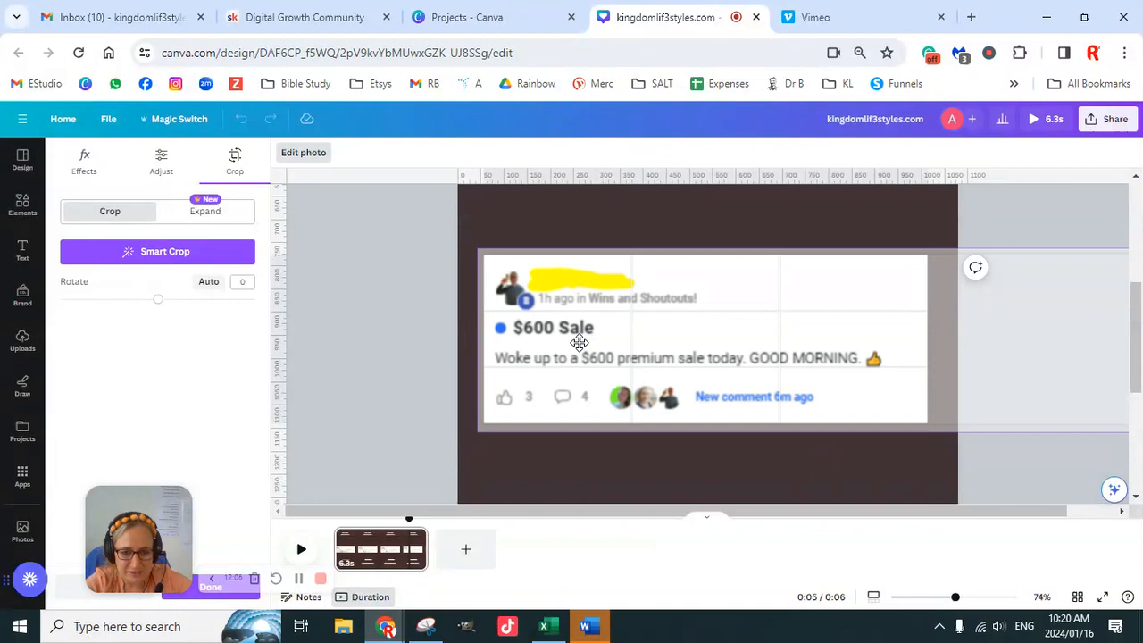
drag(578, 342, 579, 342)
click(423, 310)
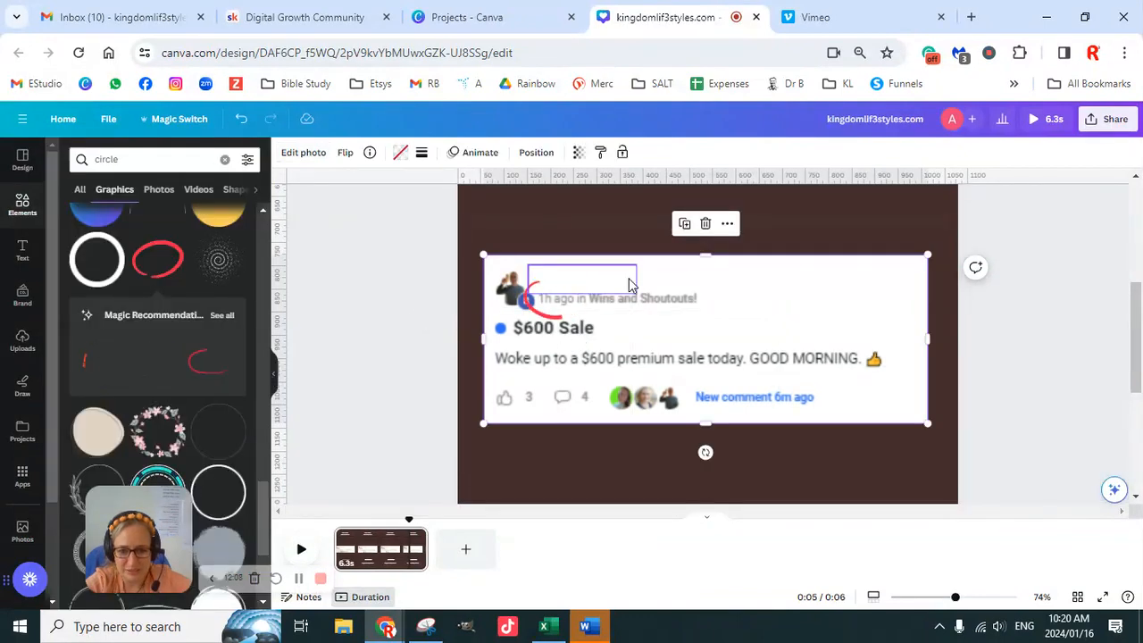
click(403, 301)
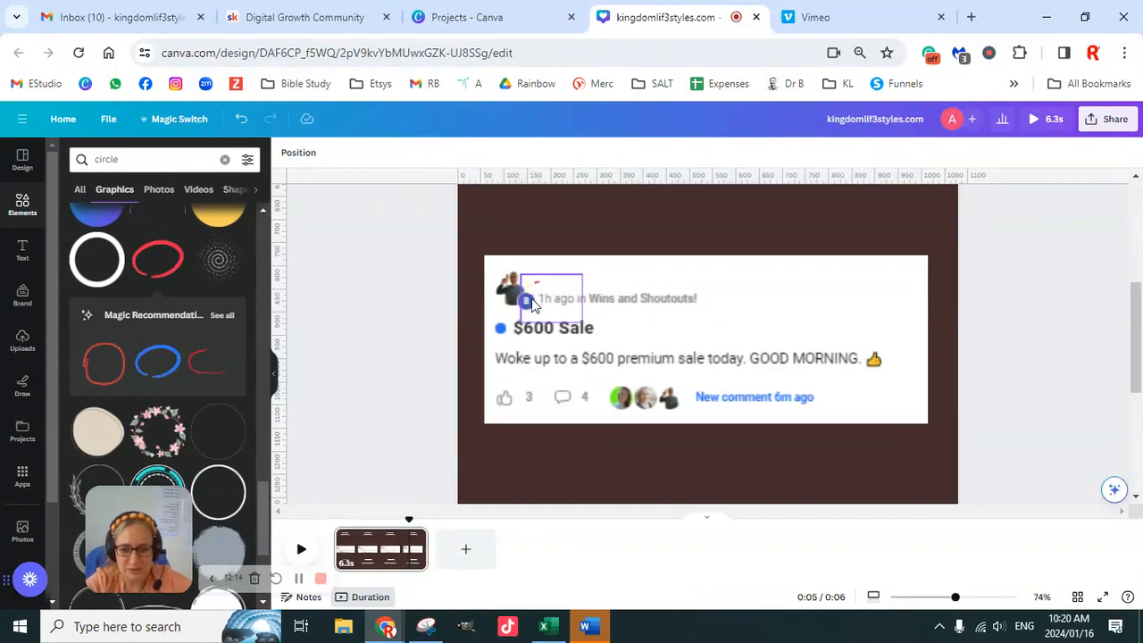
scroll(974, 352, down, 2)
scroll(971, 346, down, 3)
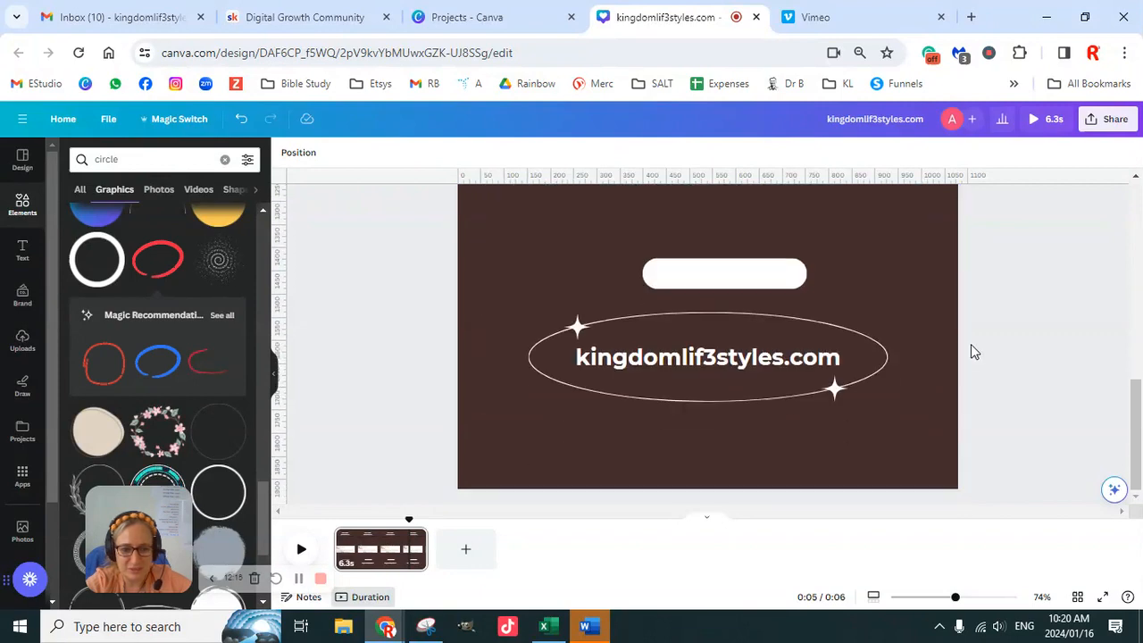
scroll(984, 365, up, 5)
scroll(997, 387, down, 2)
scroll(997, 388, up, 2)
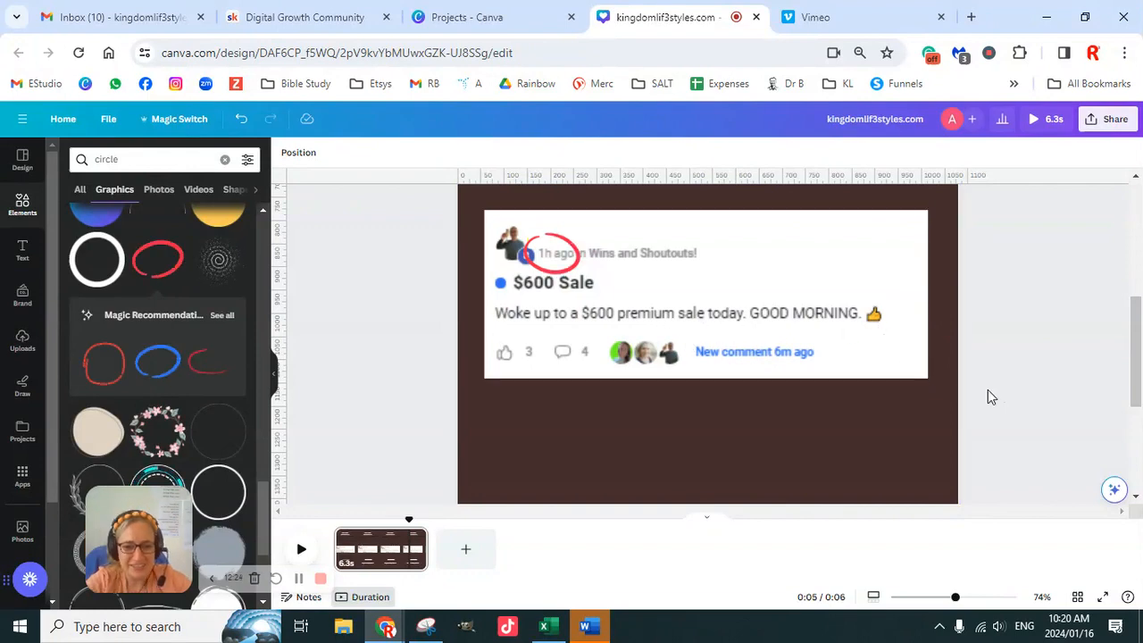
scroll(990, 393, down, 3)
scroll(1000, 375, up, 3)
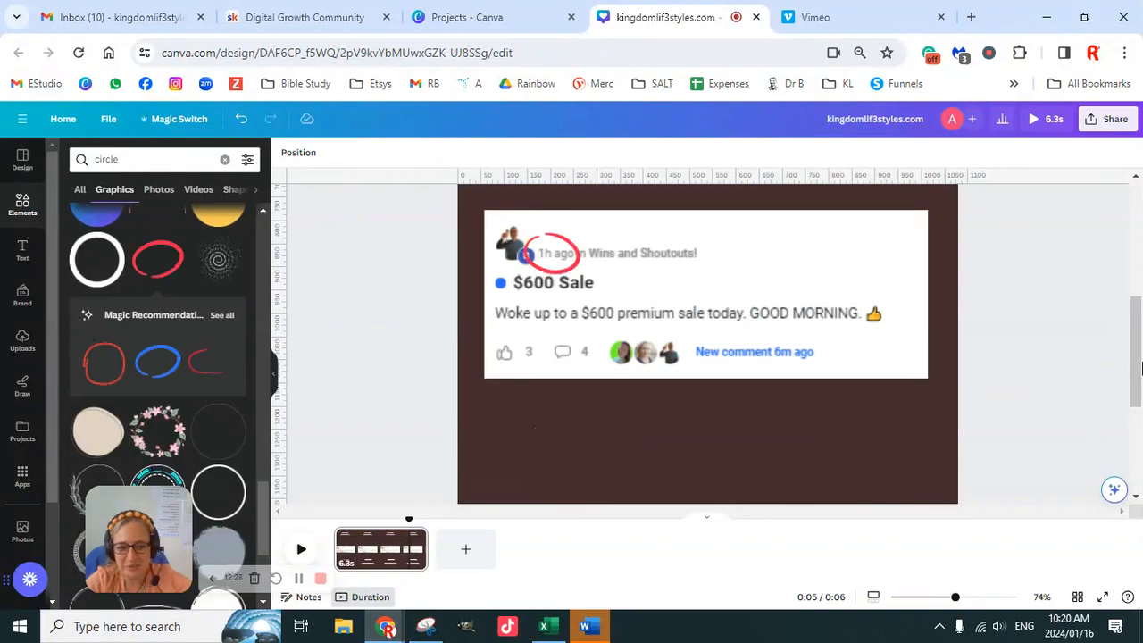
scroll(1141, 368, down, 3)
- Place the "Add a title" text above the testimonial, widened to the frame's width, and centre the "Add a subtitle" text above it
drag(956, 600, 925, 599)
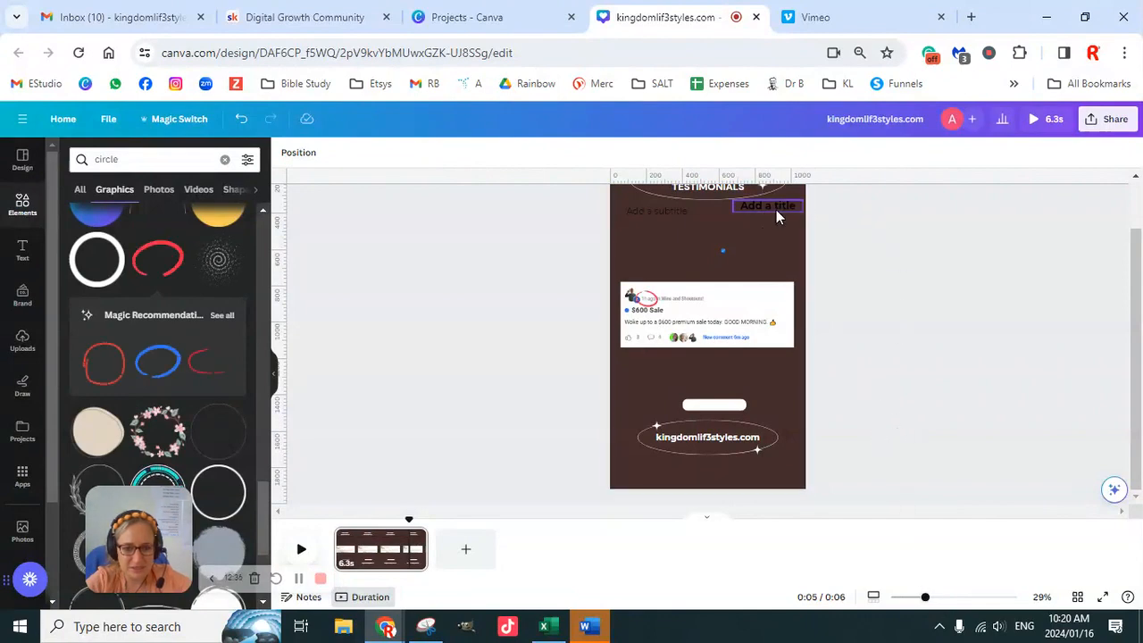
drag(776, 209, 619, 251)
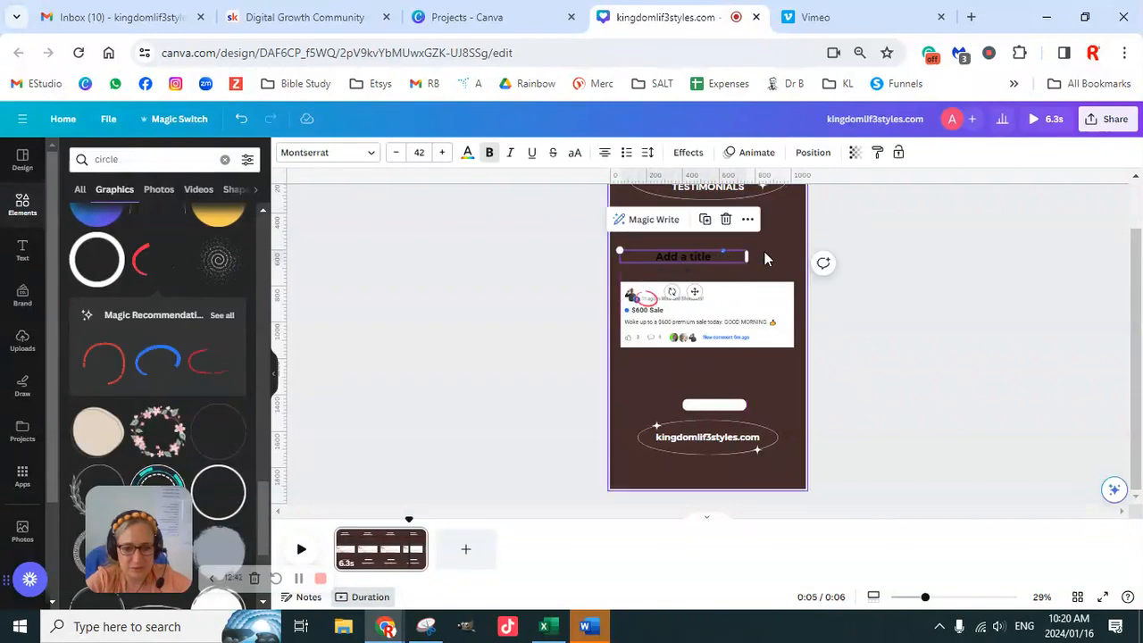
drag(753, 256, 803, 259)
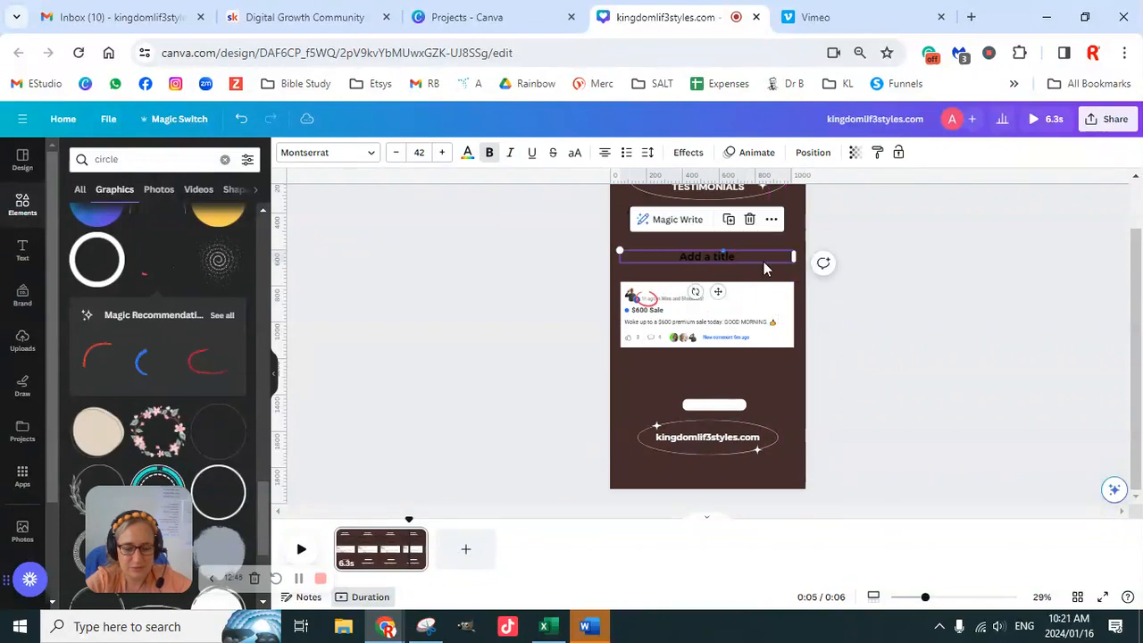
click(892, 323)
drag(681, 210, 734, 236)
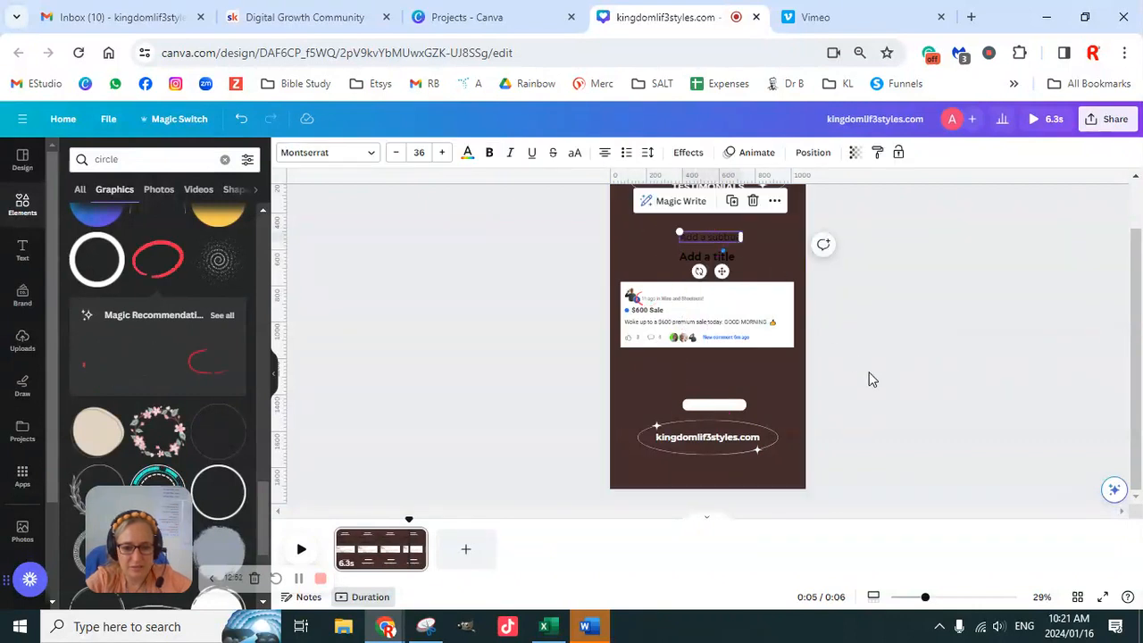
- Apply the brand colour palette to the whole page and shuffle it until the background is light blue
scroll(867, 366, up, 1)
drag(925, 598, 914, 598)
drag(611, 208, 831, 488)
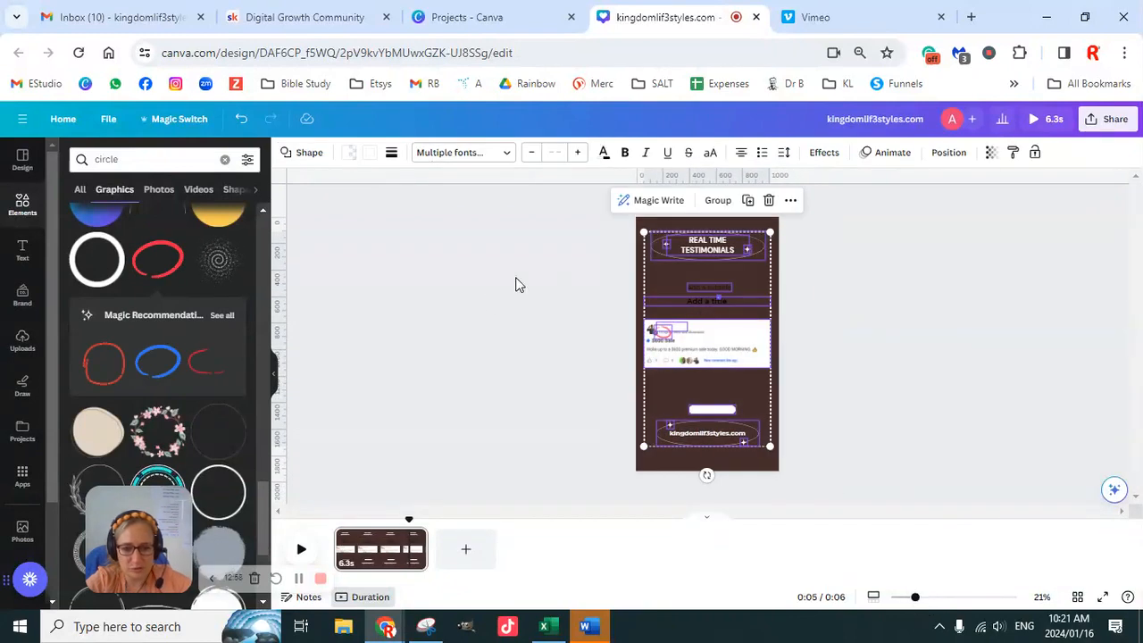
click(23, 295)
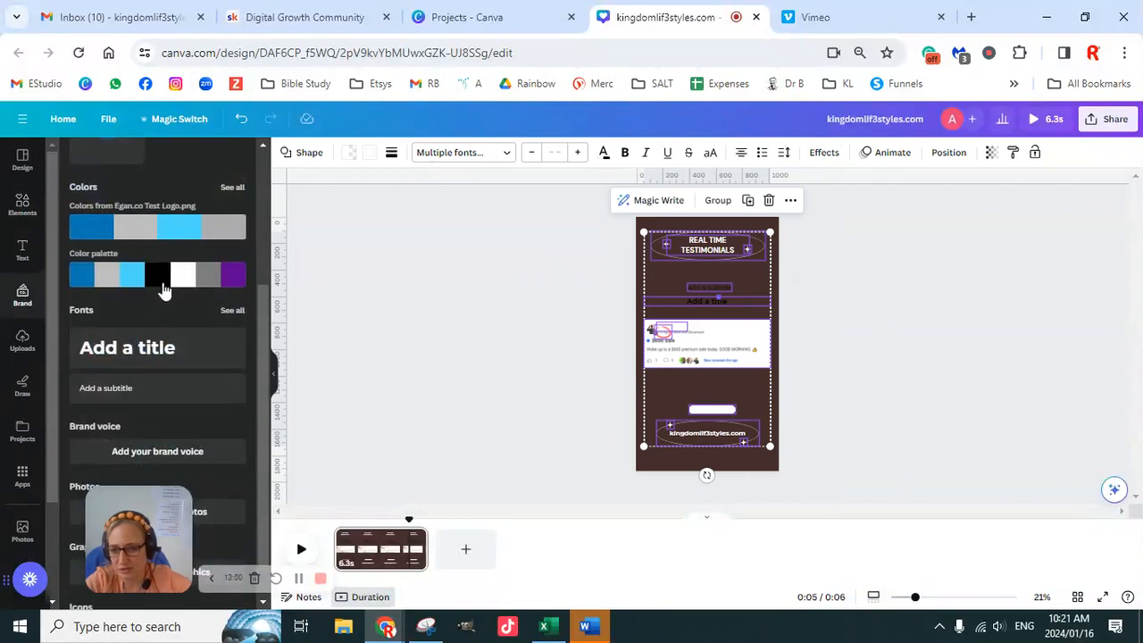
click(166, 277)
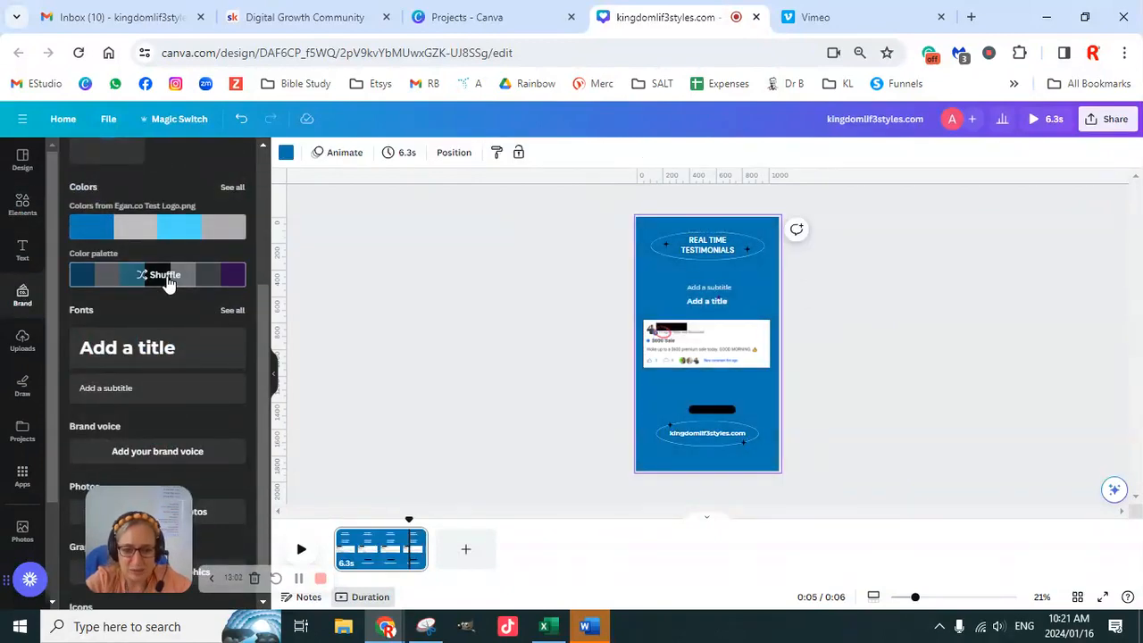
click(166, 277)
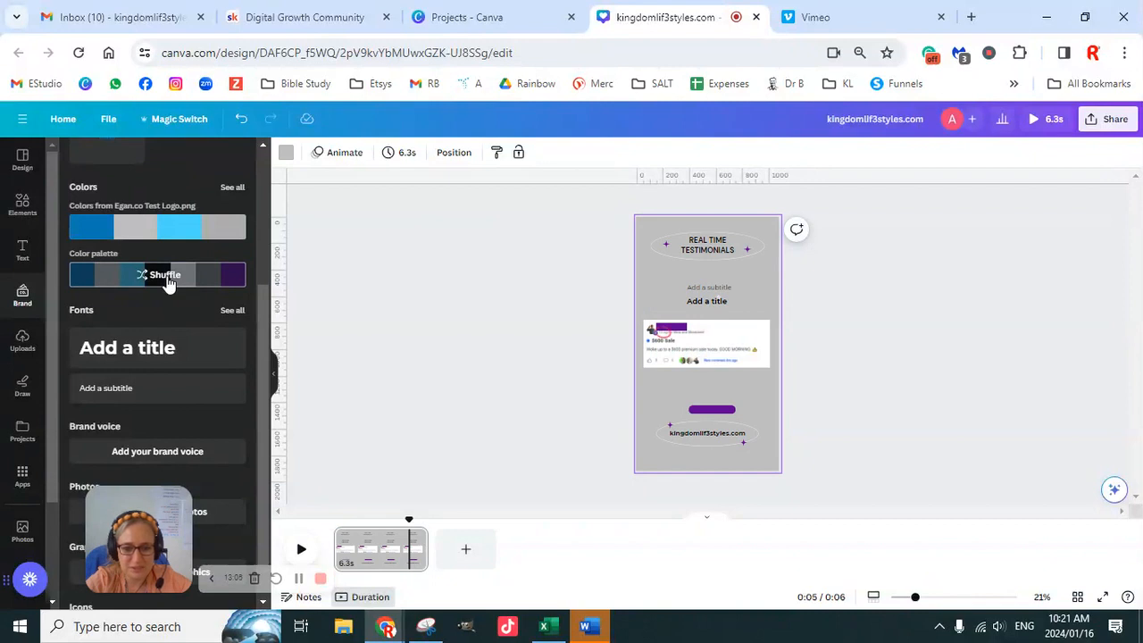
click(166, 277)
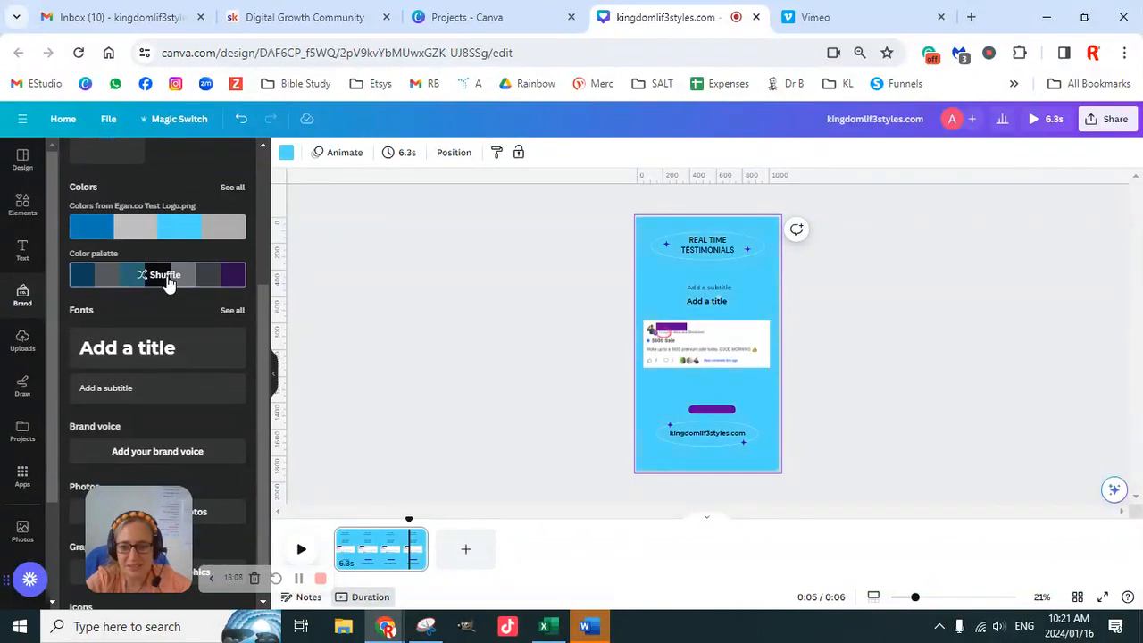
- Shuffle the brand colour palette on the page until the background is dark blue with white text and black stars
click(166, 277)
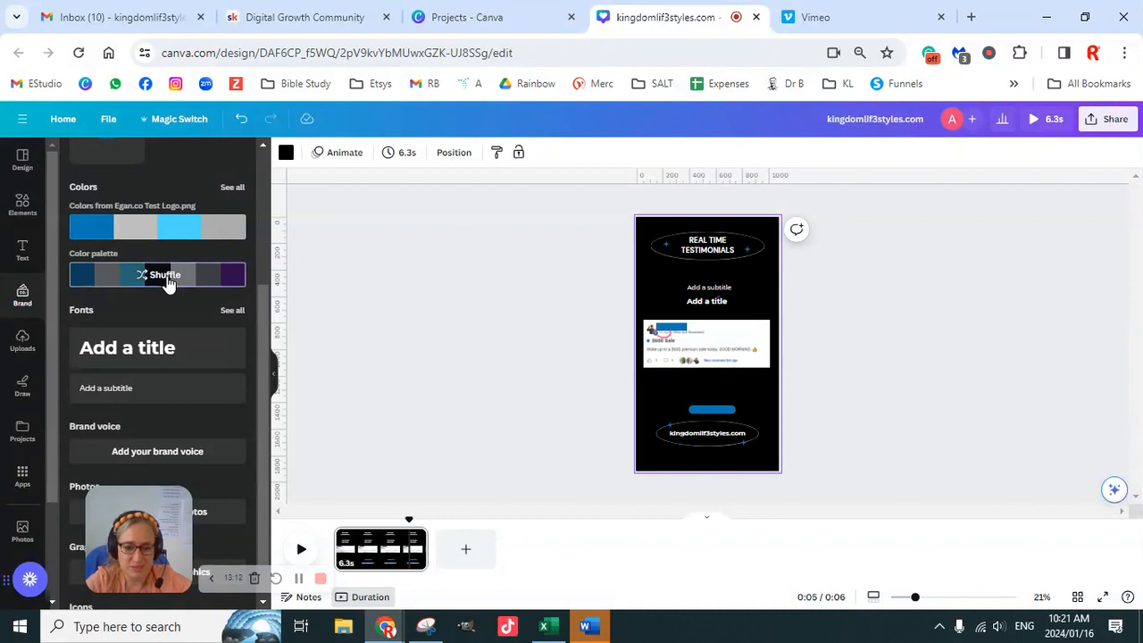
click(166, 277)
click(166, 277)
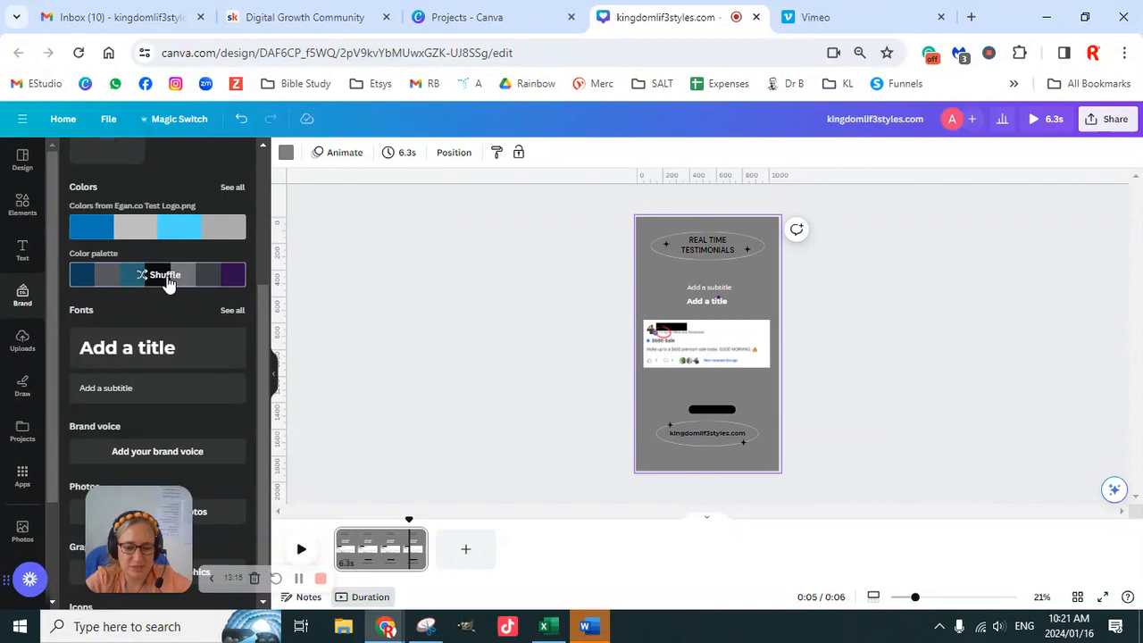
click(166, 277)
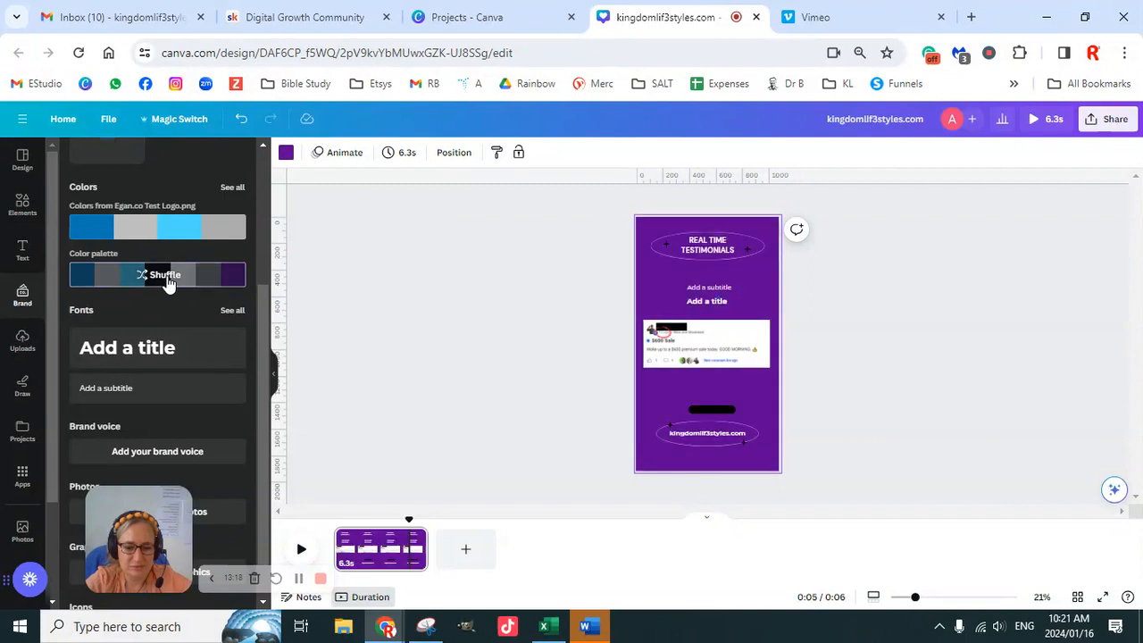
click(166, 277)
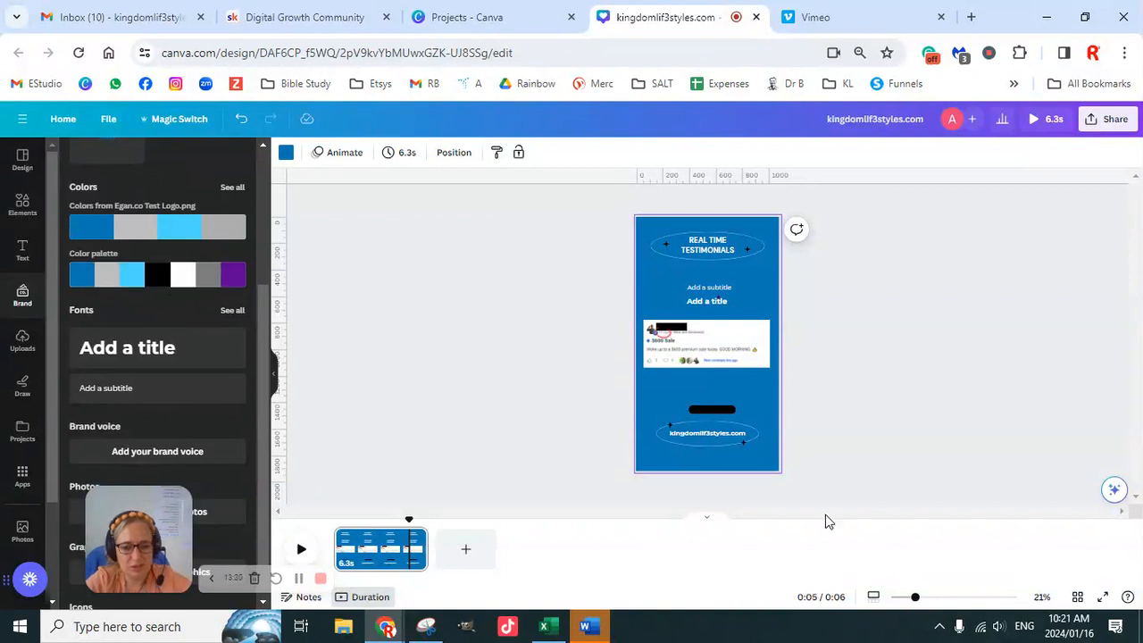
click(926, 383)
- Recolour the black block covering the name on the testimonial screenshot to white from the brand palette
drag(915, 602, 957, 605)
click(597, 284)
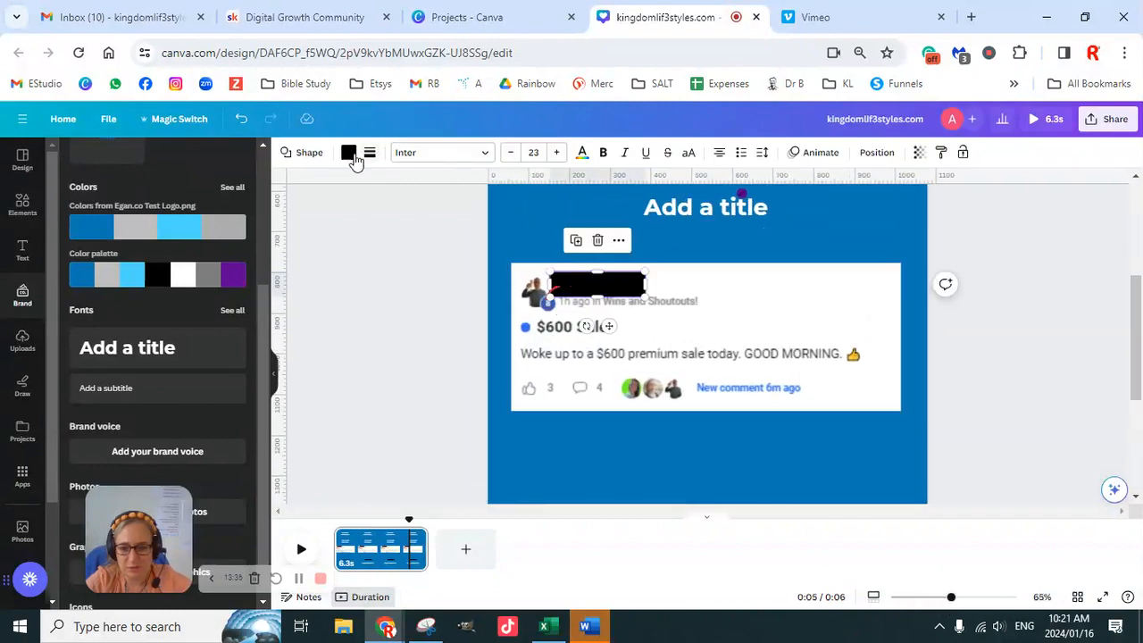
click(350, 153)
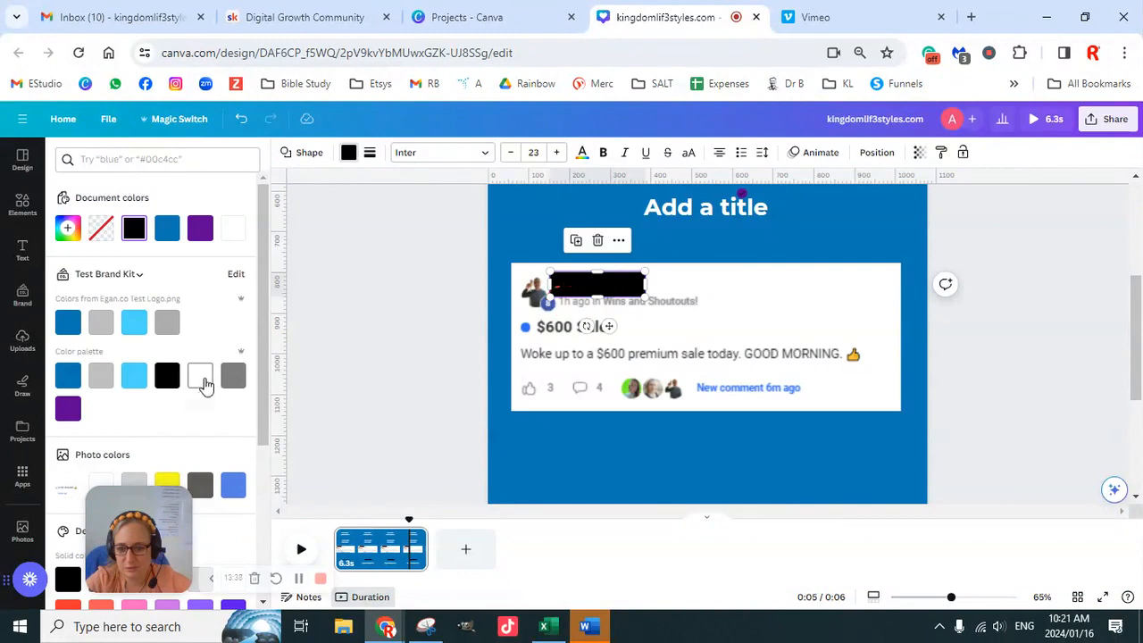
click(200, 375)
key(Escape)
- Delete both black stars from the ellipse around the kingdomlif3styles.com text
scroll(972, 404, down, 3)
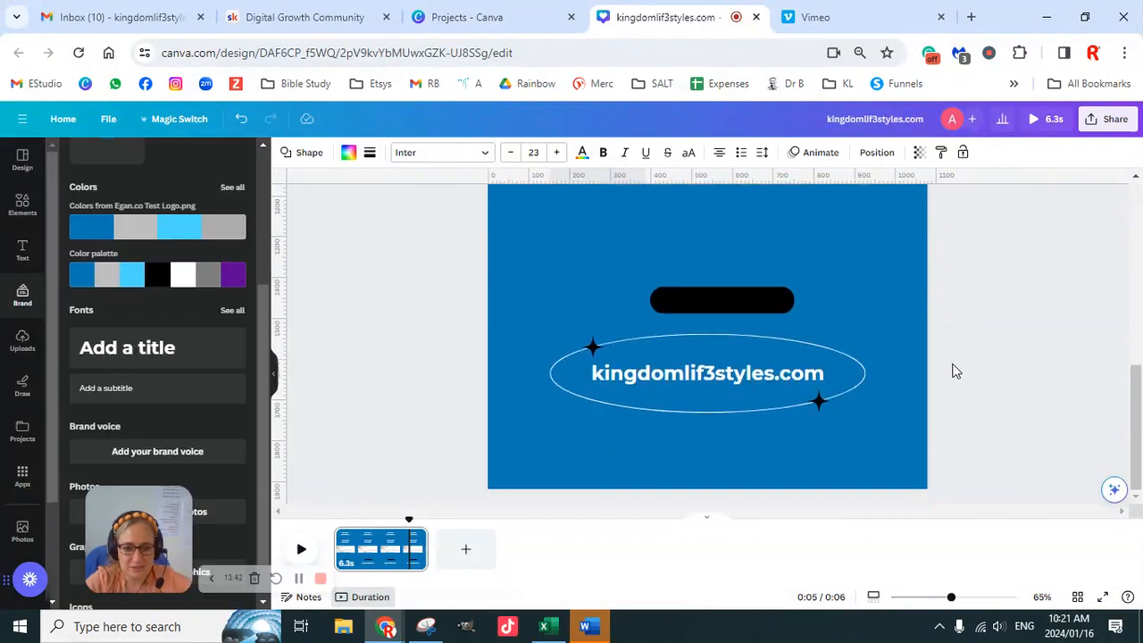
click(593, 348)
key(Delete)
click(822, 403)
key(Delete)
- Copy the small purple dot near the "Add a title" text and place the copy on the website ellipse's upper-left edge
scroll(970, 373, up, 6)
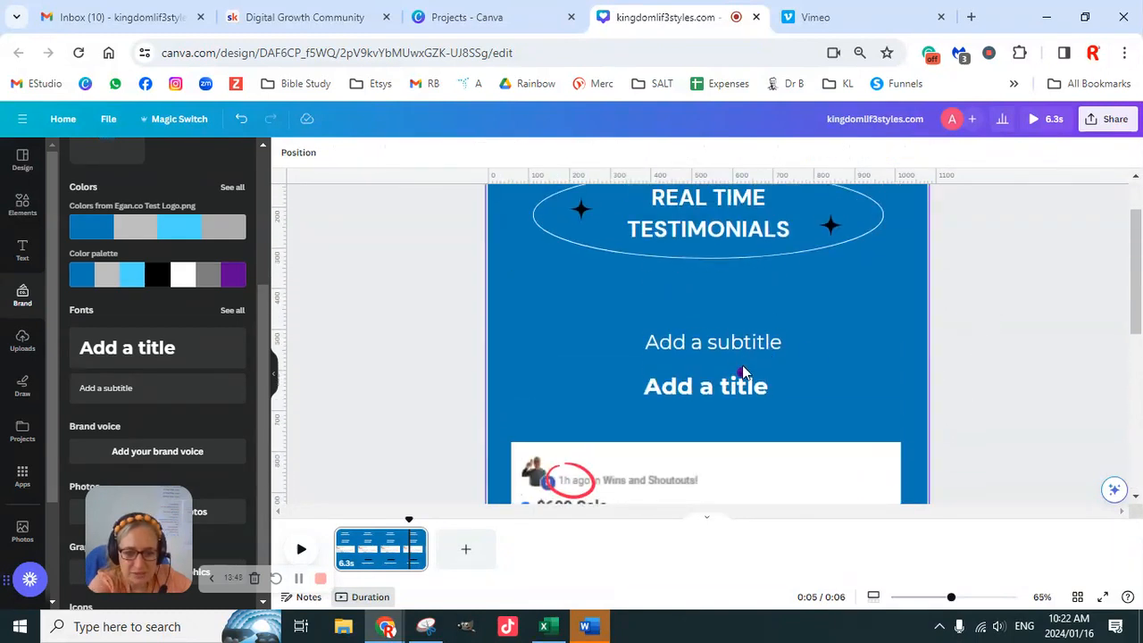
click(742, 376)
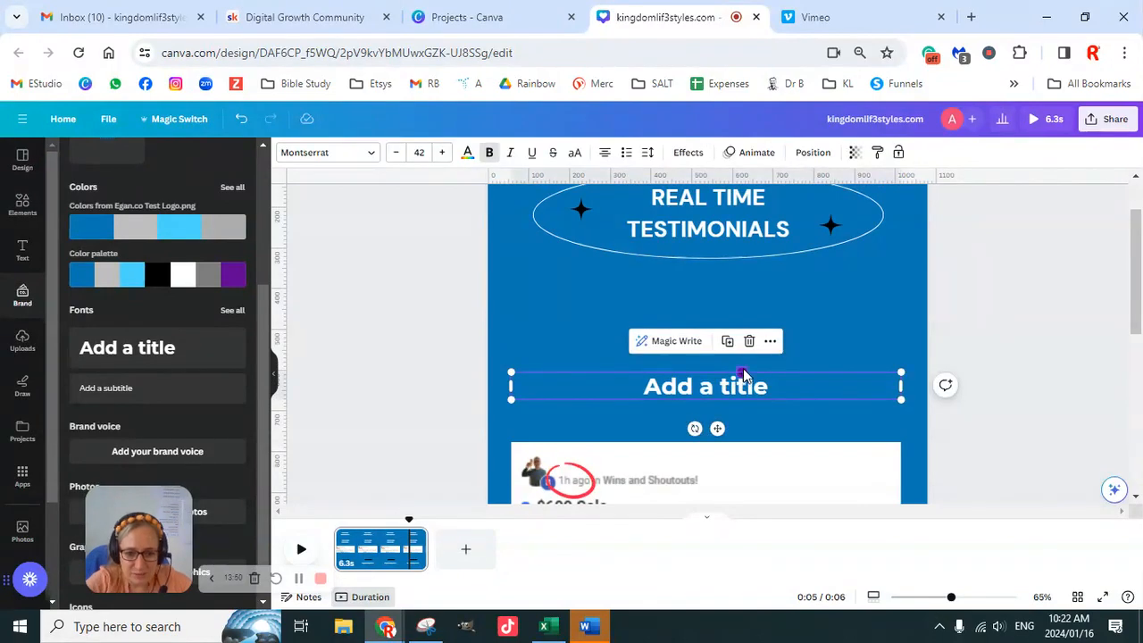
click(742, 371)
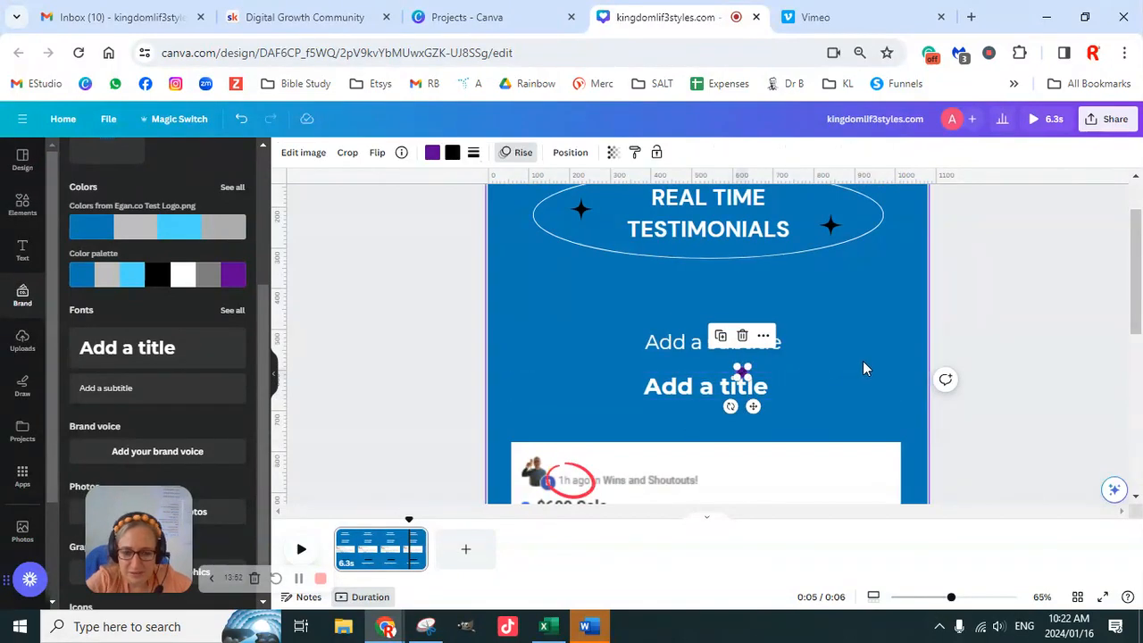
scroll(848, 375, down, 5)
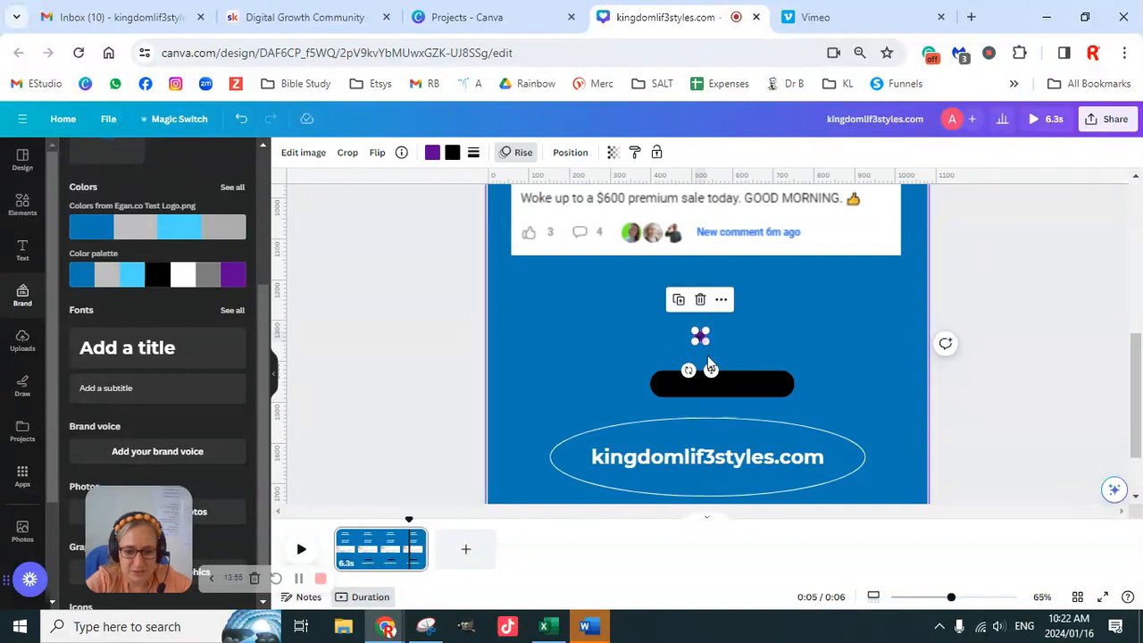
drag(710, 369, 584, 467)
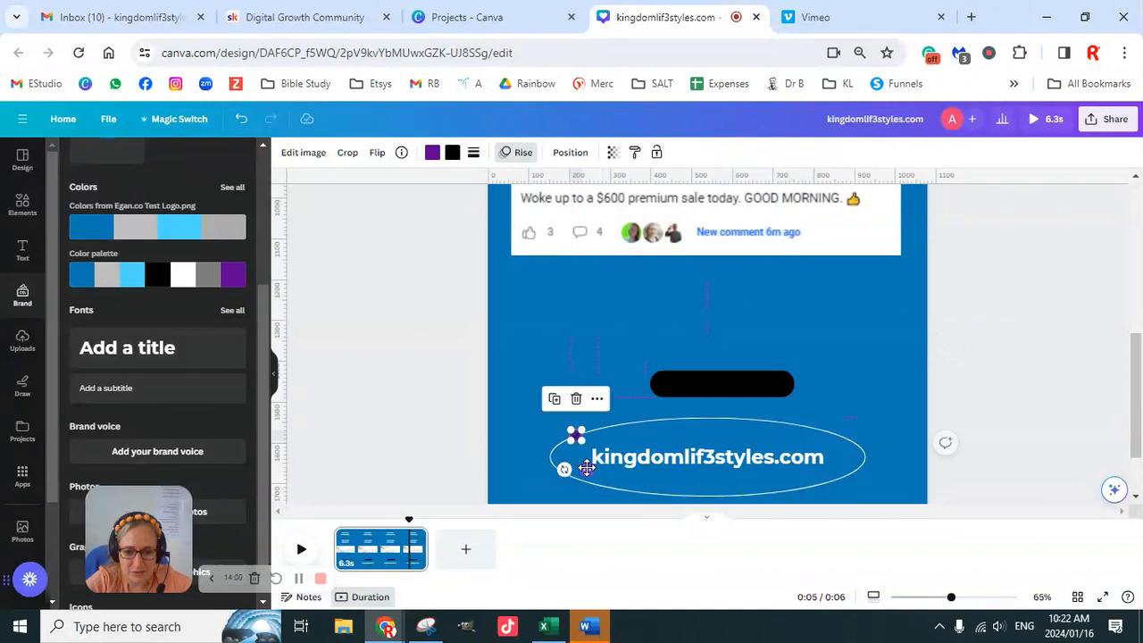
click(584, 453)
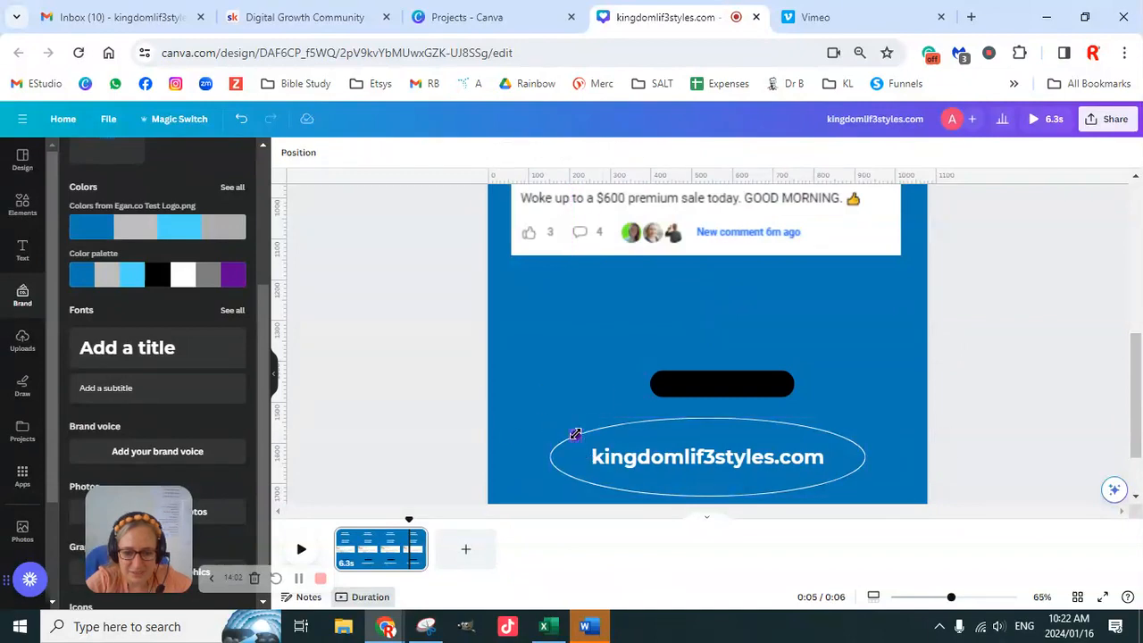
- Change the black colour in the dot on the website ellipse to the brand purple #5e0094
click(576, 439)
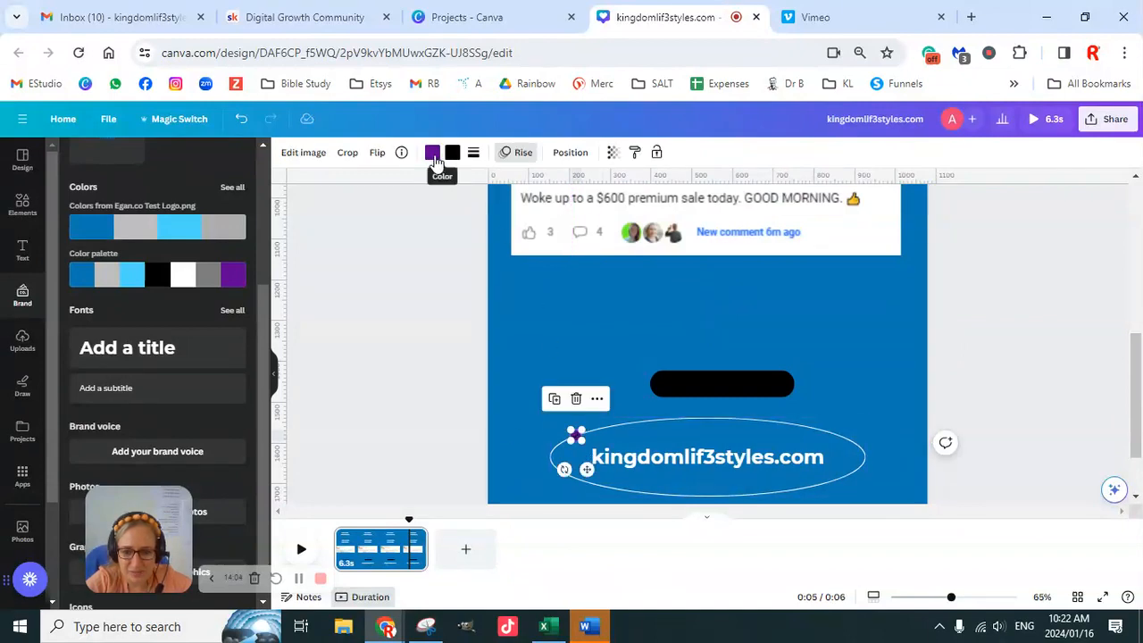
click(433, 156)
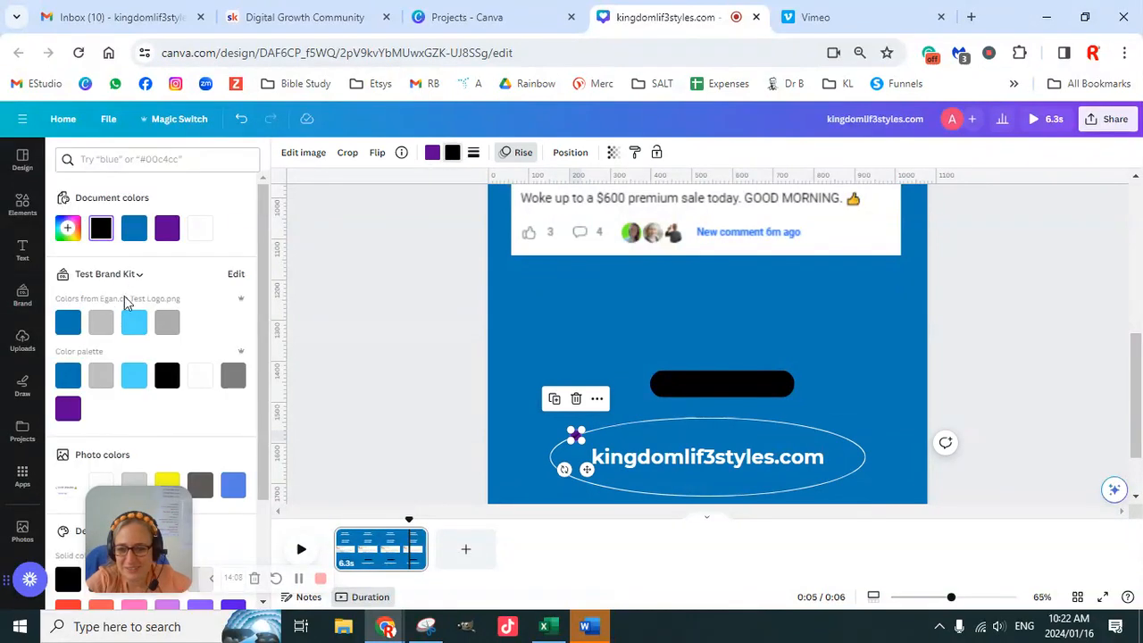
click(69, 409)
click(1011, 361)
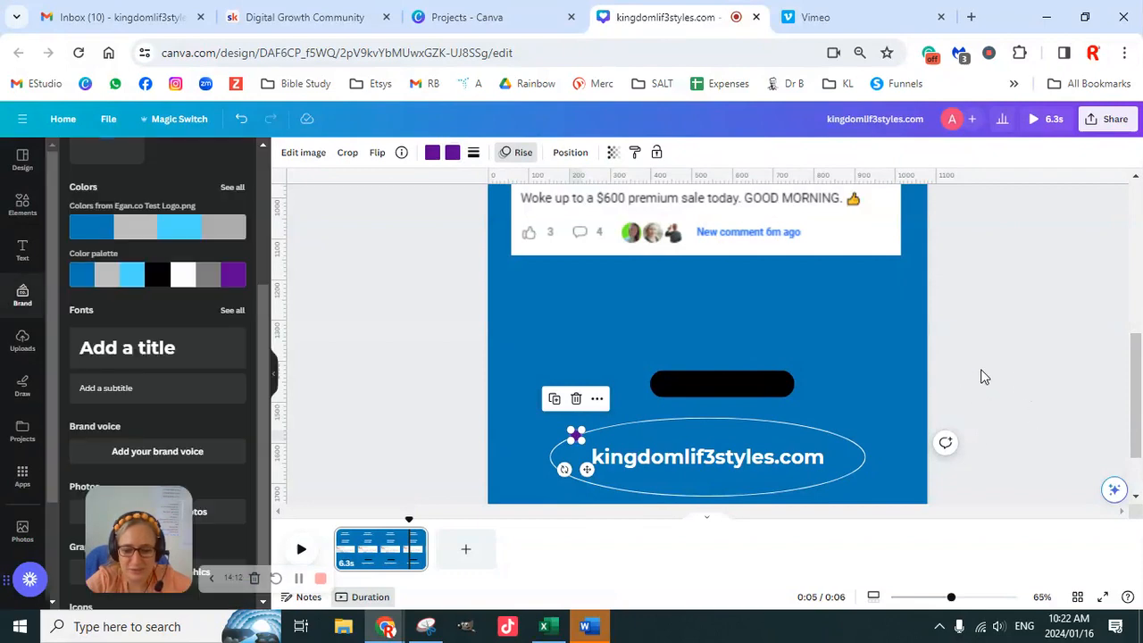
- Duplicate the purple dot and place the duplicate on the website ellipse's lower-right edge
key(ctrl+d)
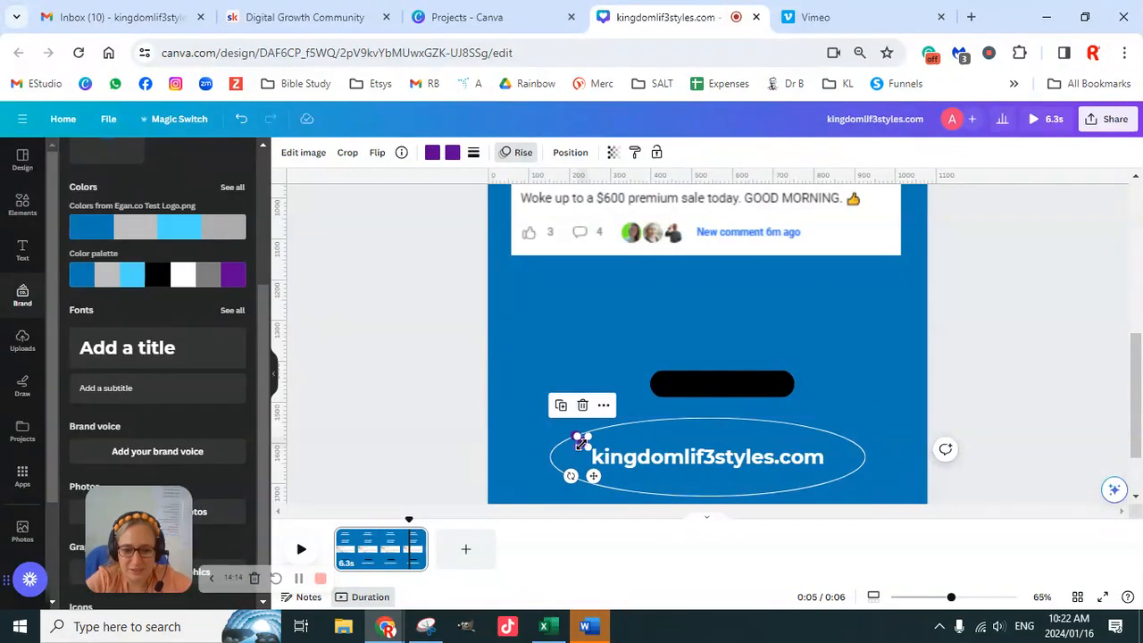
drag(594, 479, 845, 527)
click(983, 384)
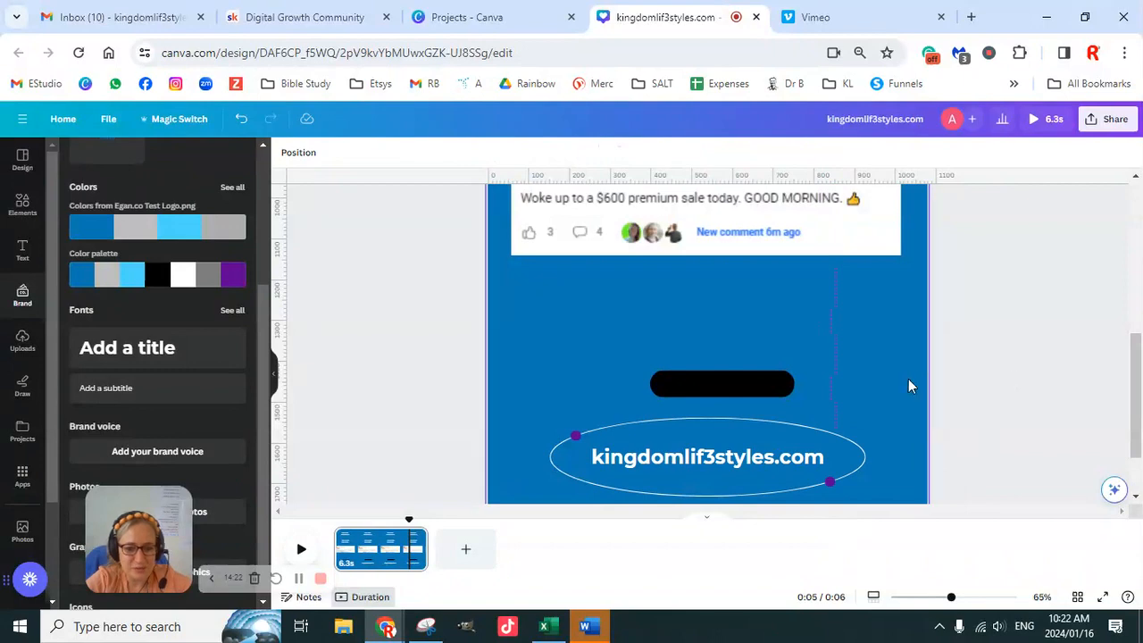
- Delete the original small purple dot just above the "Add a title" text
scroll(1072, 357, up, 5)
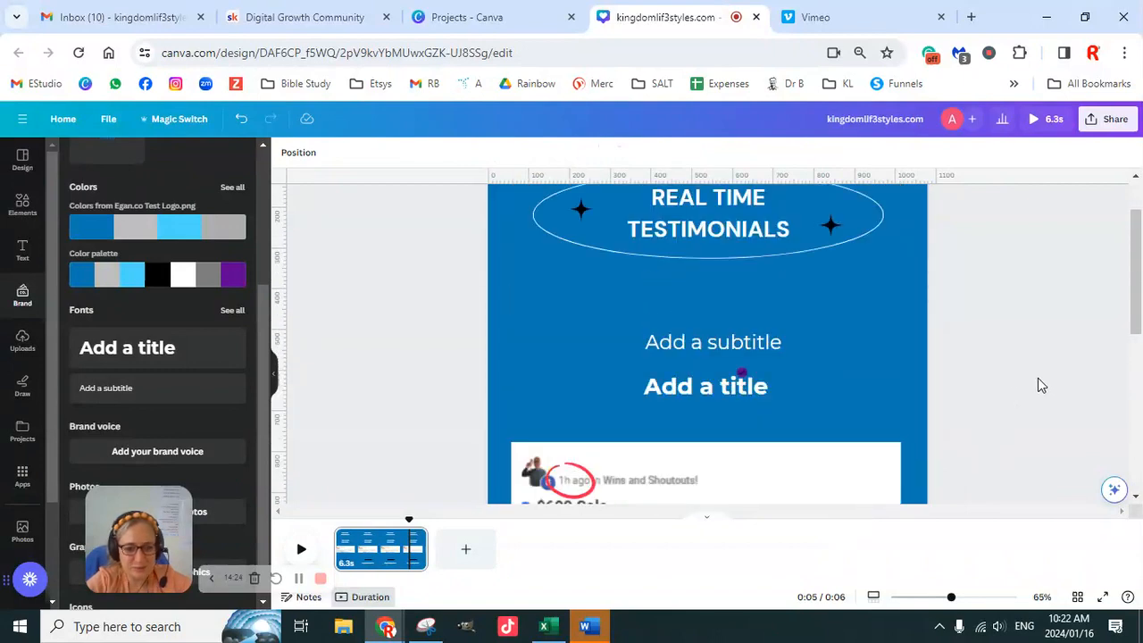
scroll(1041, 384, up, 2)
click(742, 444)
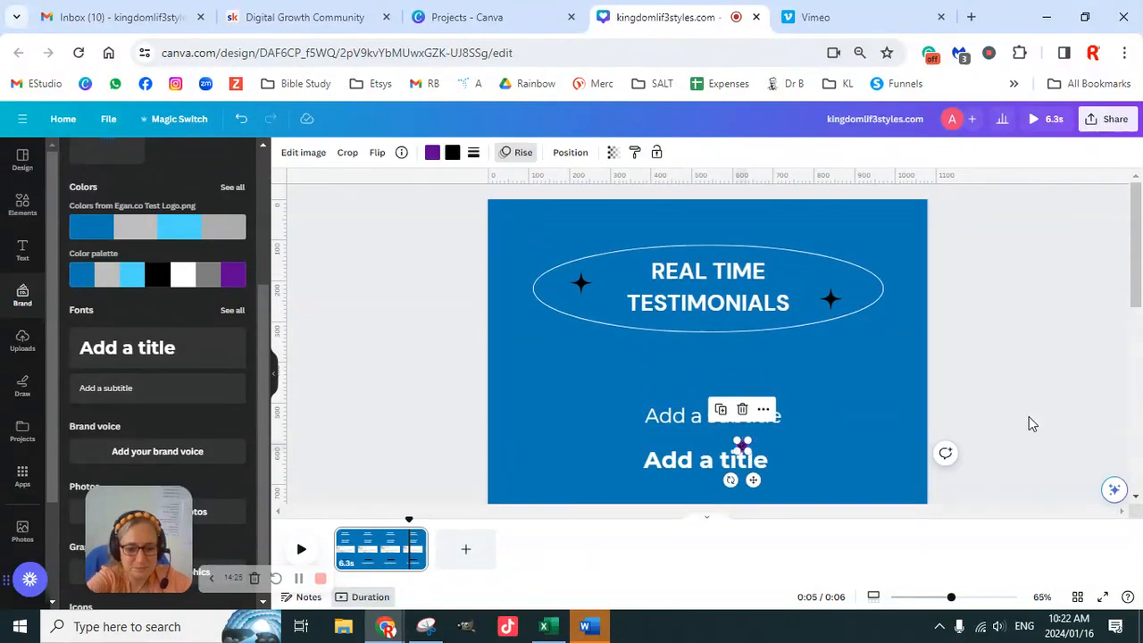
click(1033, 423)
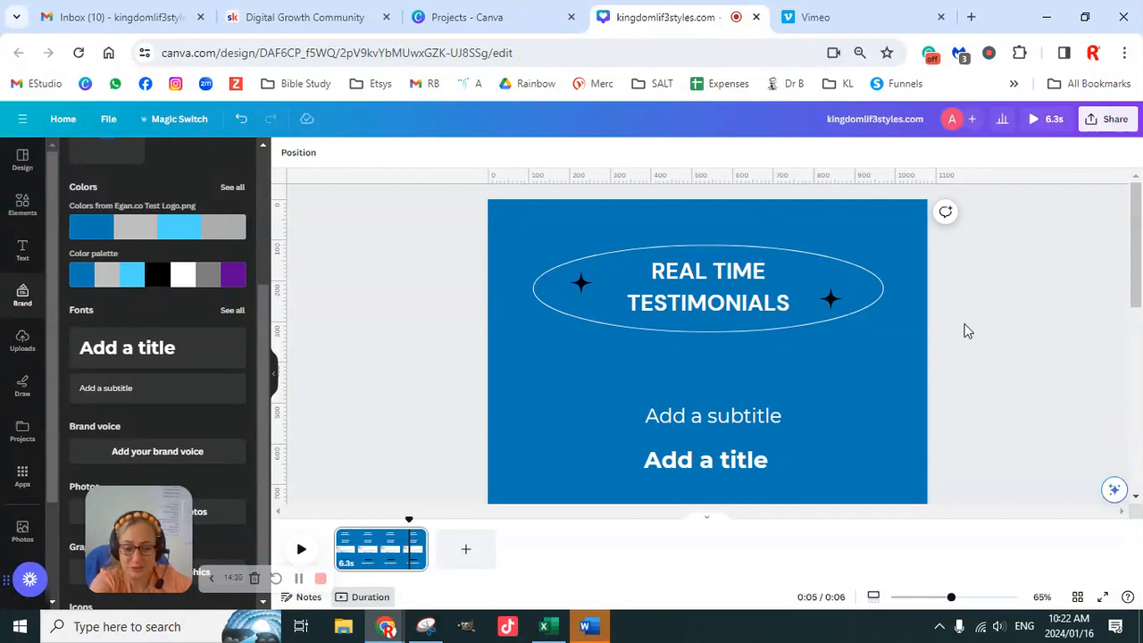
- Fill the ellipse behind the REAL TIME TESTIMONIALS heading with the brand purple
click(656, 259)
click(353, 157)
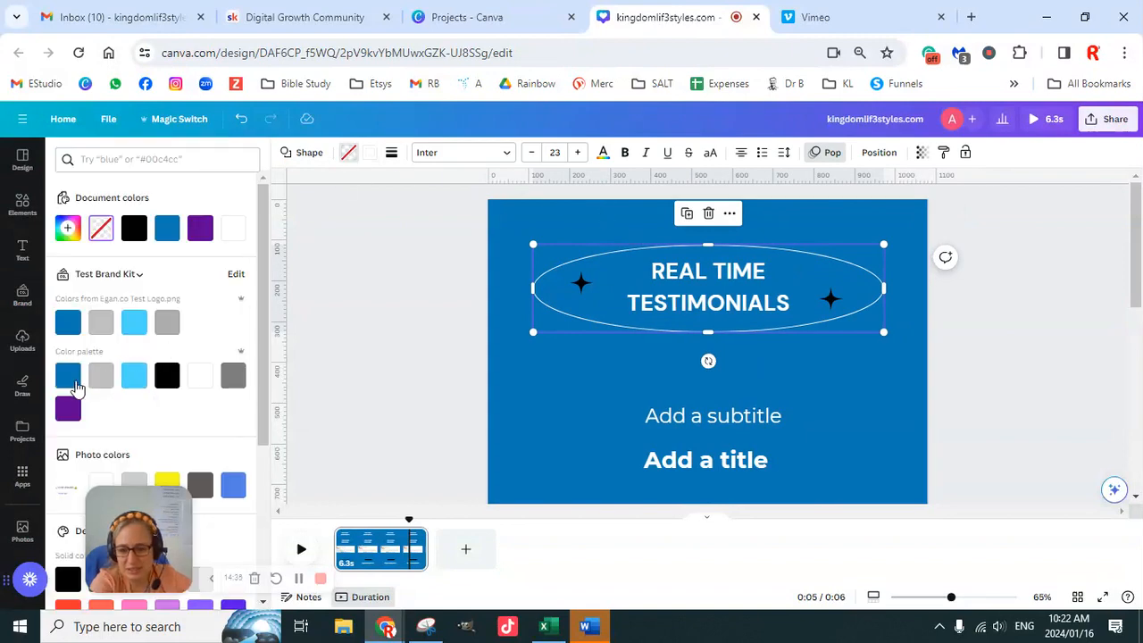
click(69, 413)
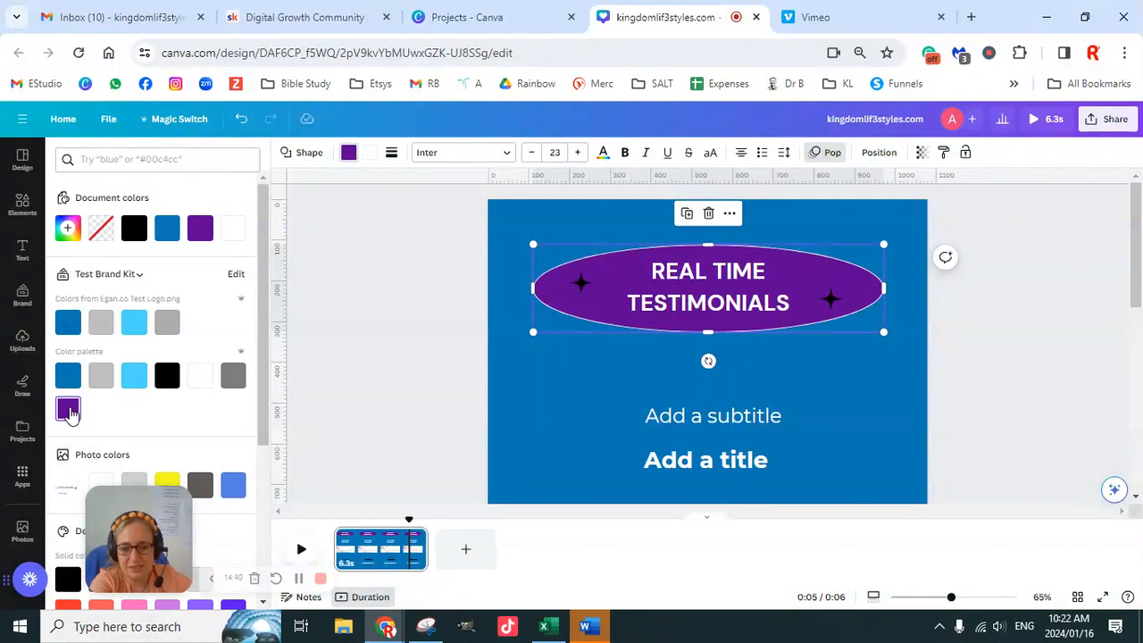
- Try light blue and dark blue outlines on the heading ellipse, and set the outline back to white
click(368, 155)
click(134, 377)
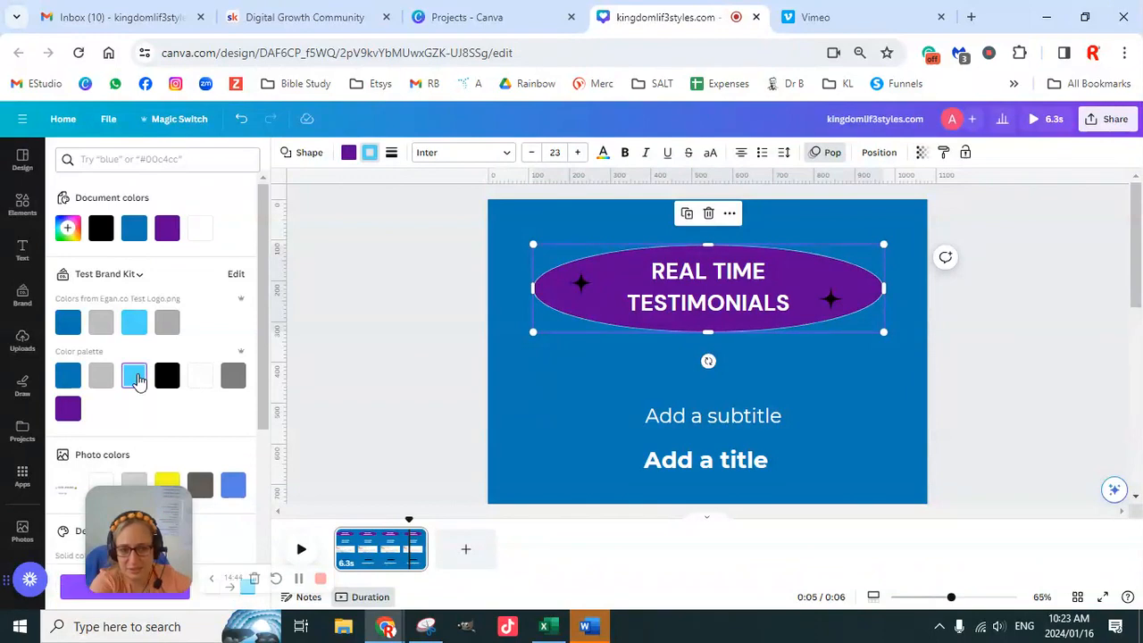
click(69, 379)
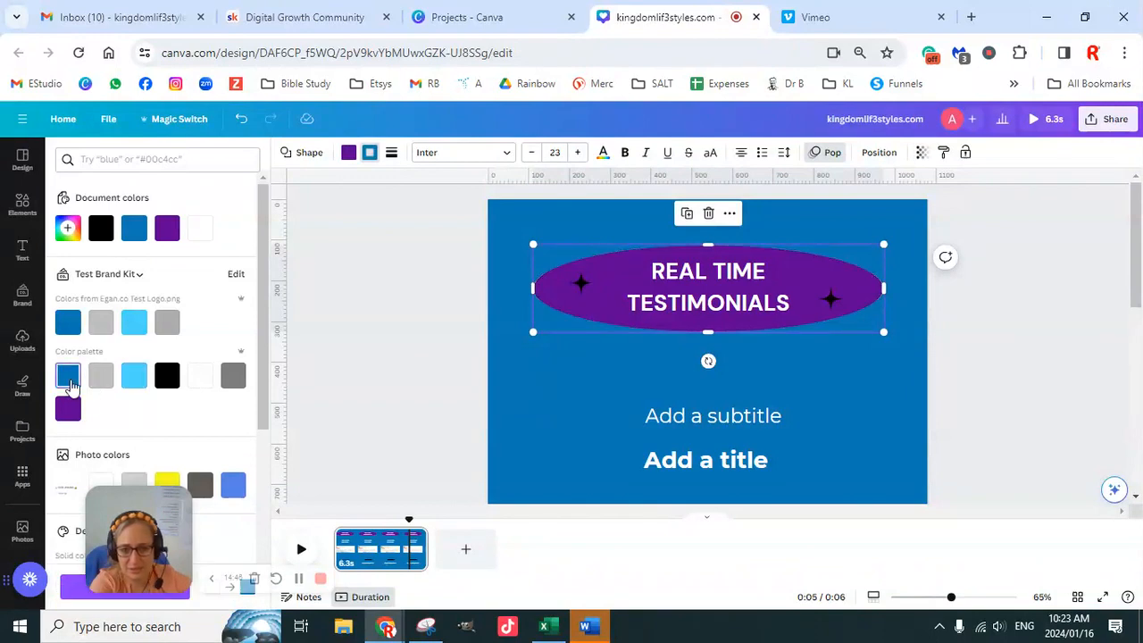
click(202, 377)
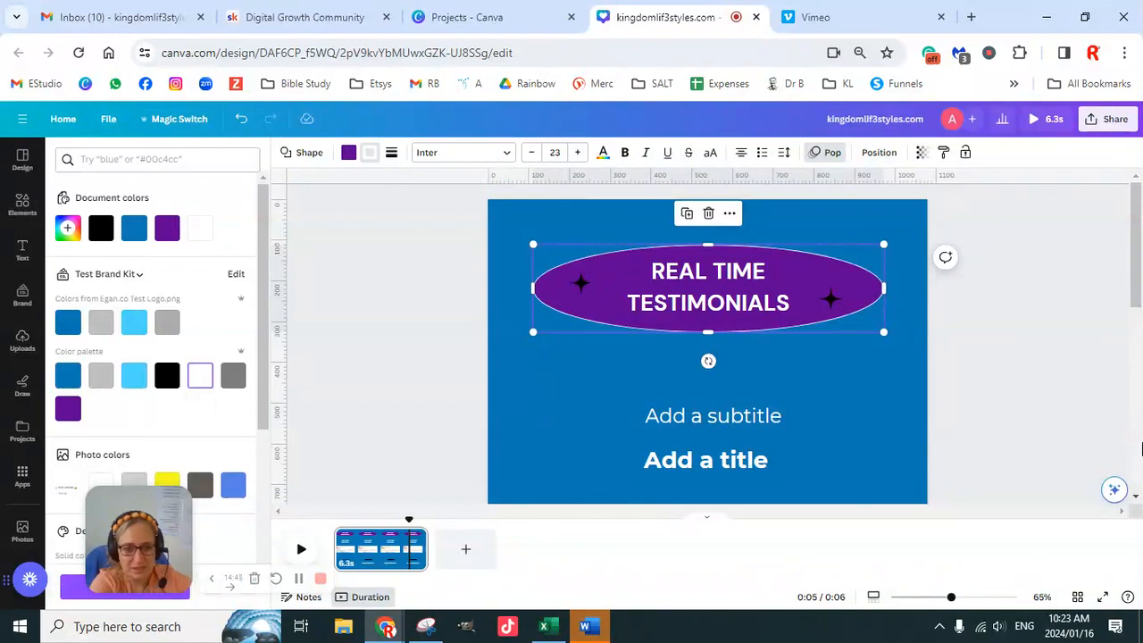
- Try copying the heading ellipse's style onto the kingdomlif3styles.com element, and undo the style change
scroll(991, 379, down, 10)
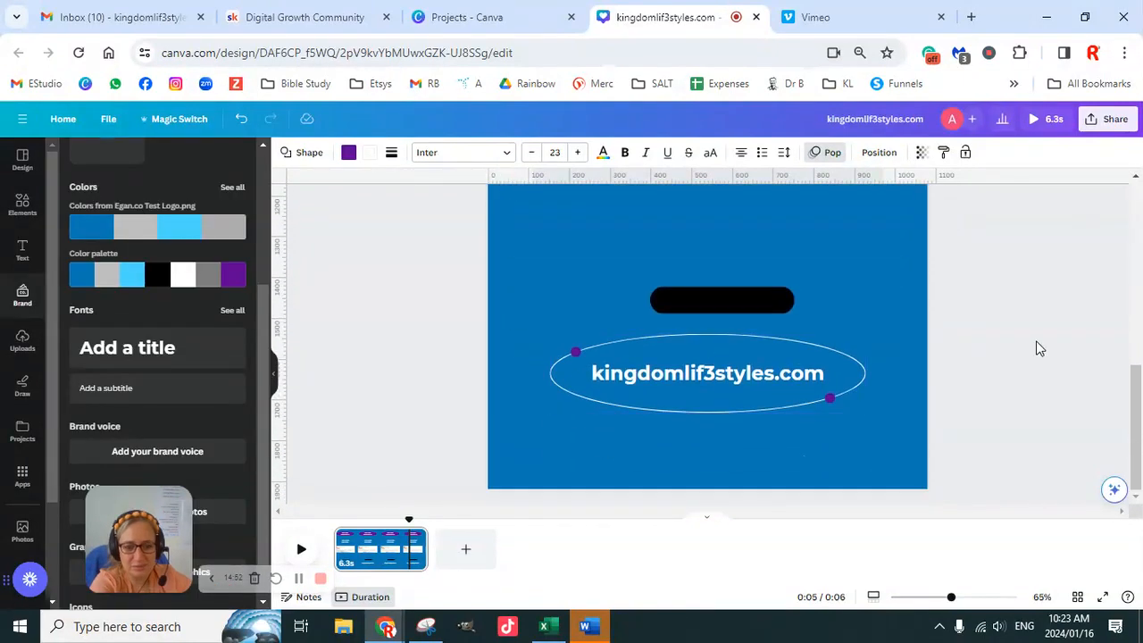
scroll(1027, 348, up, 5)
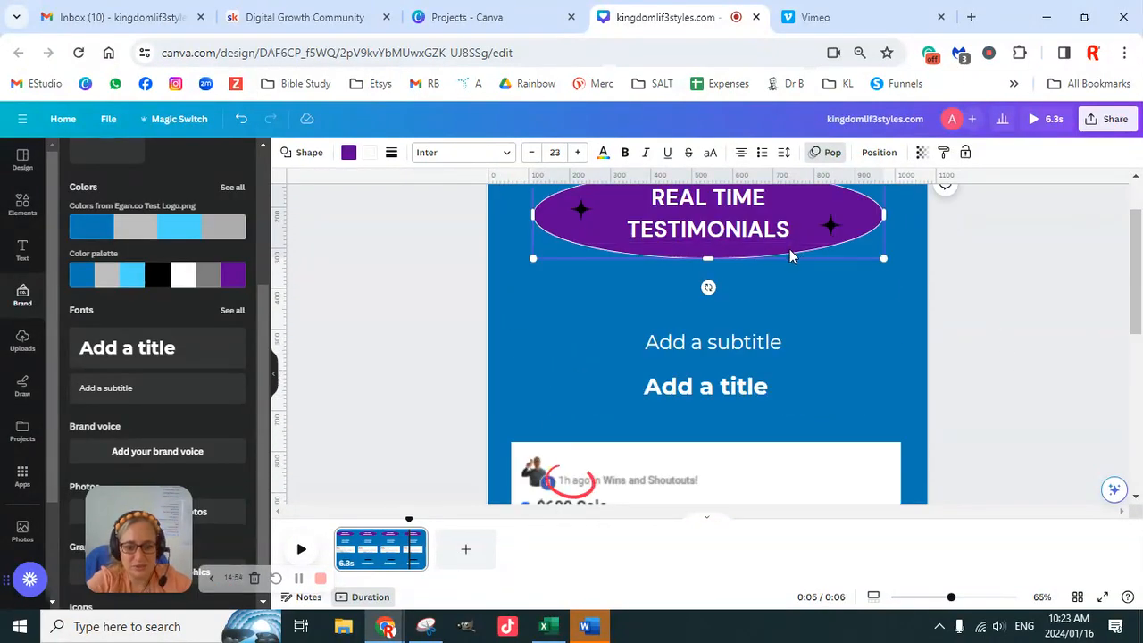
click(944, 153)
scroll(887, 280, down, 5)
click(792, 457)
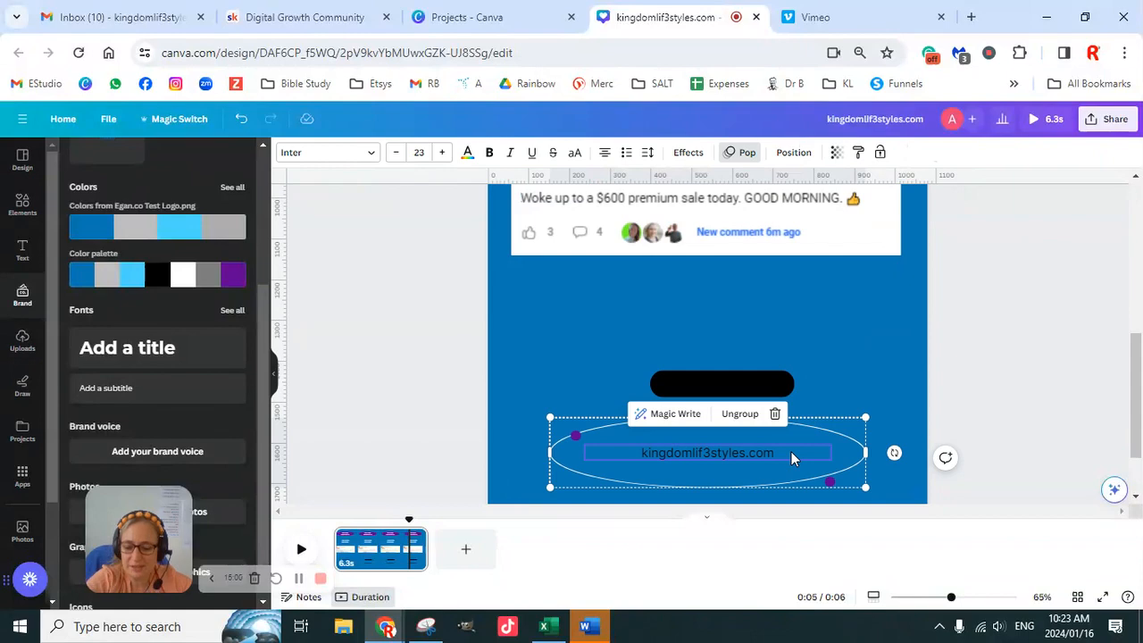
key(ctrl+z)
- Change the font of the REAL TIME TESTIMONIALS heading to Montserrat
scroll(944, 395, up, 10)
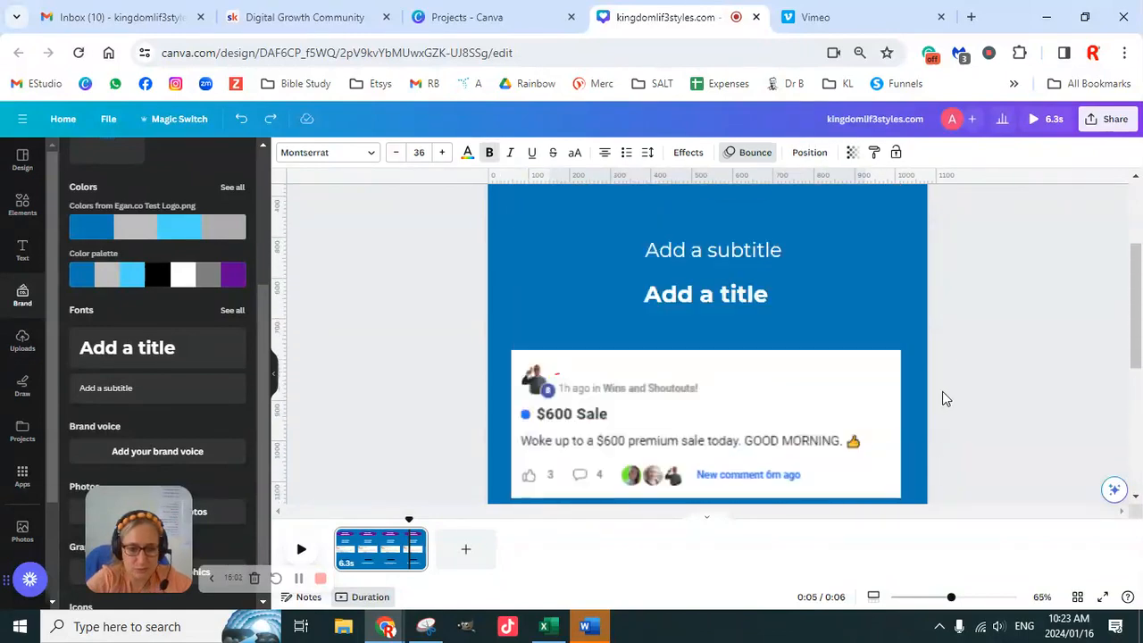
click(698, 304)
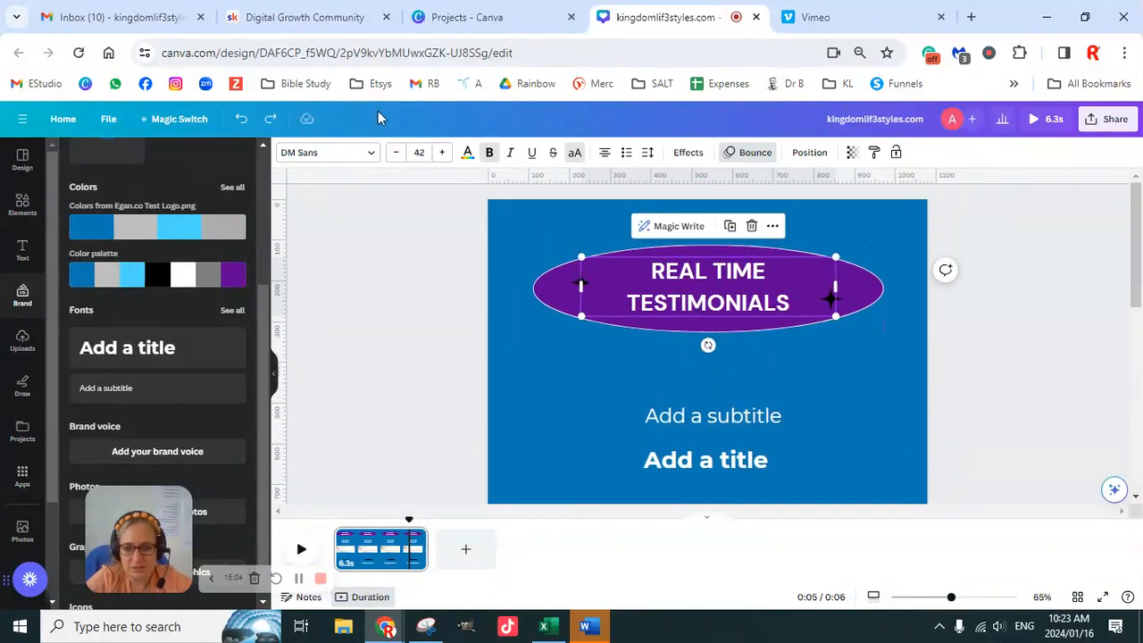
click(371, 155)
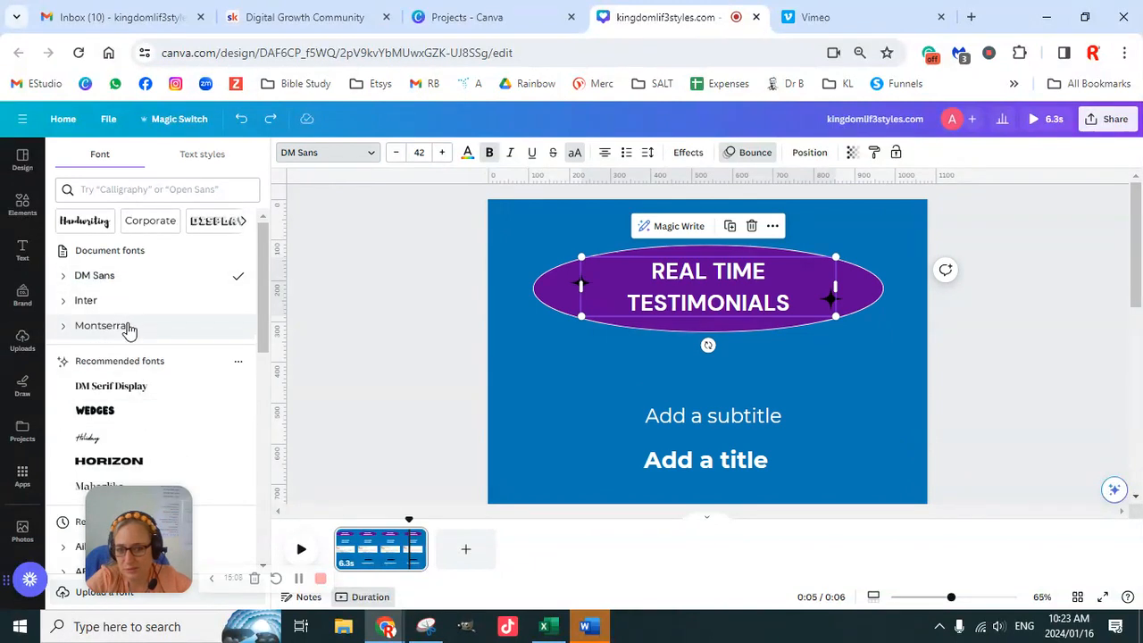
click(131, 327)
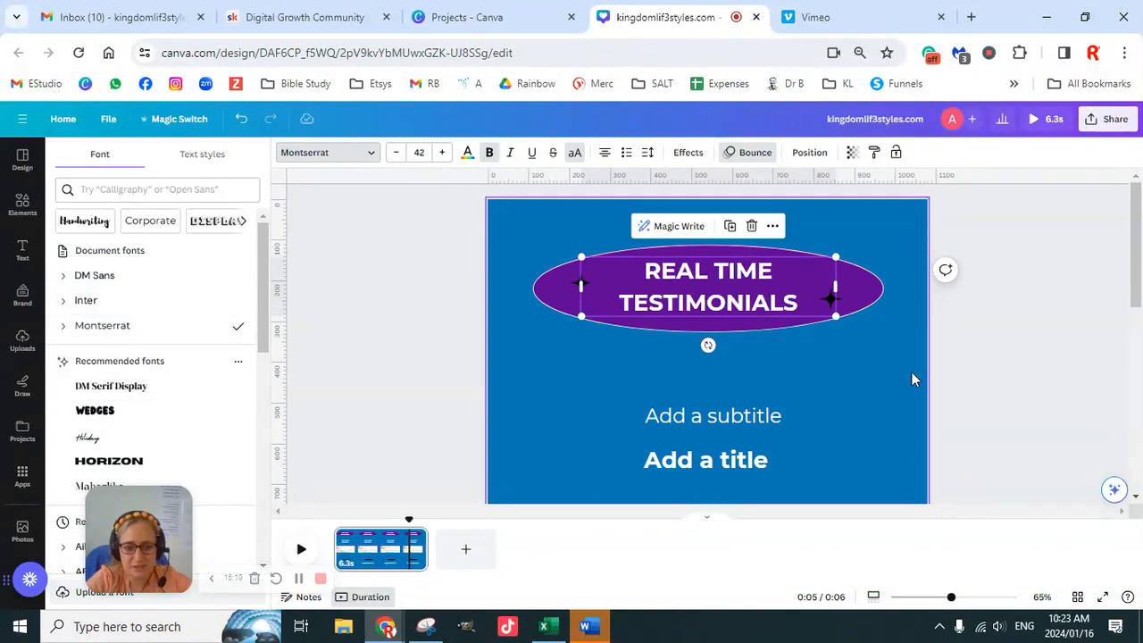
click(1019, 375)
- Fill the ellipse behind the kingdomlif3styles.com text with the brand purple
scroll(1005, 350, down, 3)
scroll(1002, 350, down, 5)
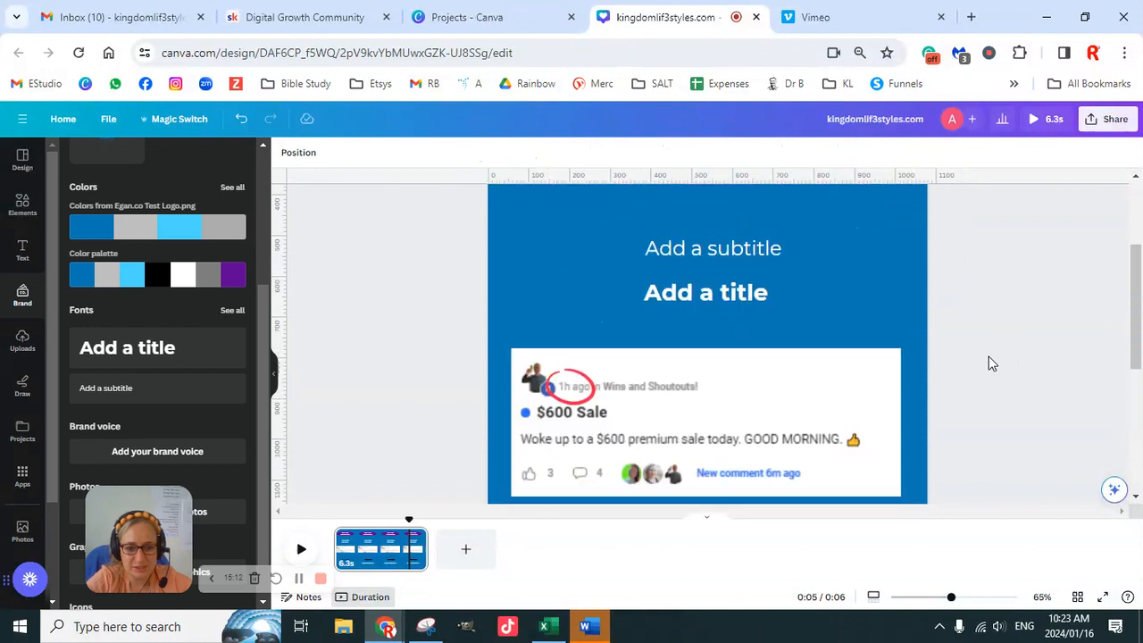
click(751, 351)
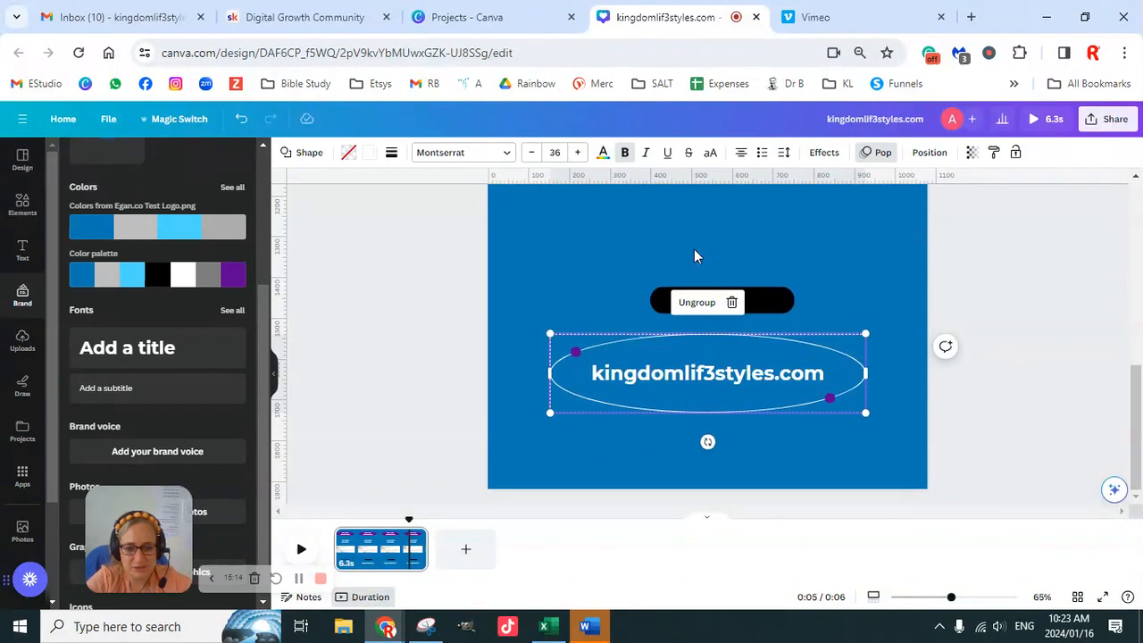
click(348, 153)
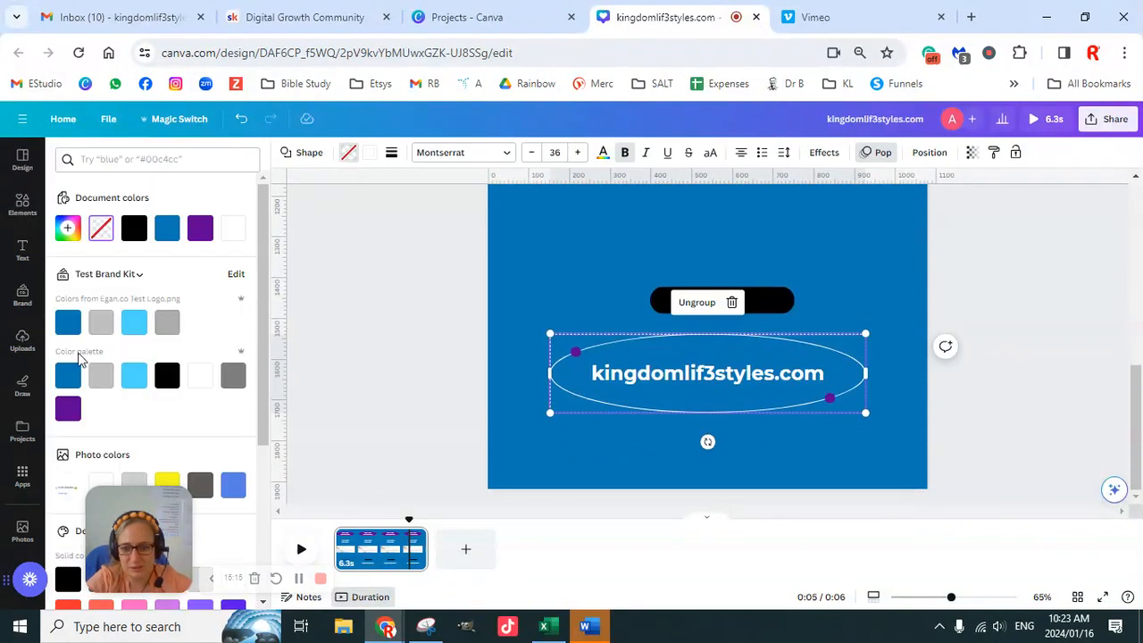
click(68, 410)
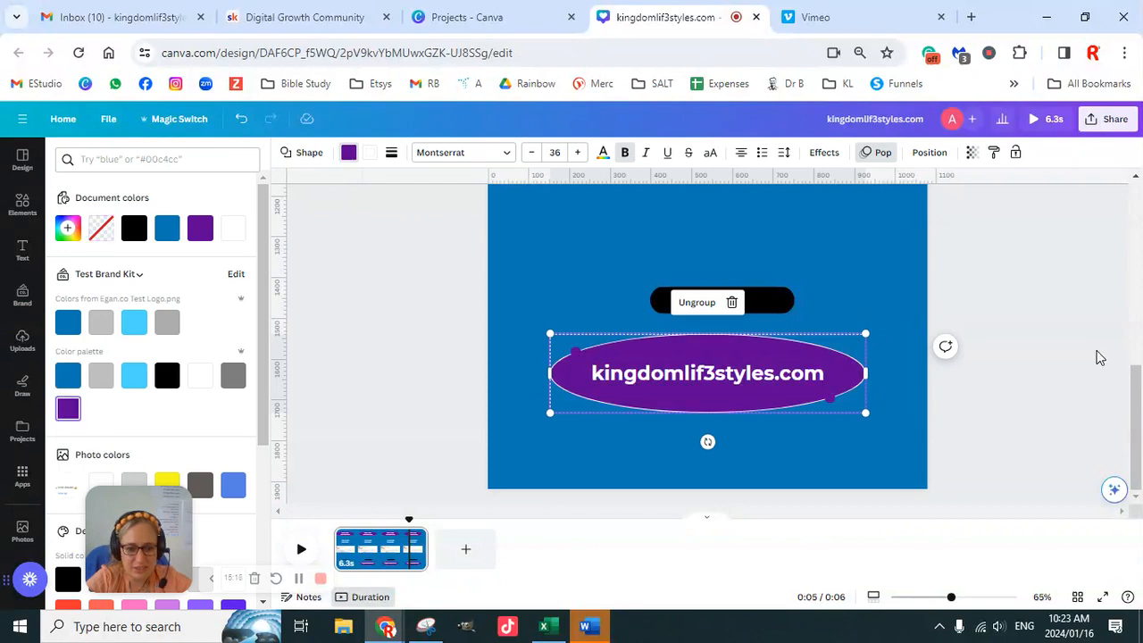
click(1042, 324)
- Clear the circle element search and add the recently used square shape to the page
scroll(1051, 333, up, 3)
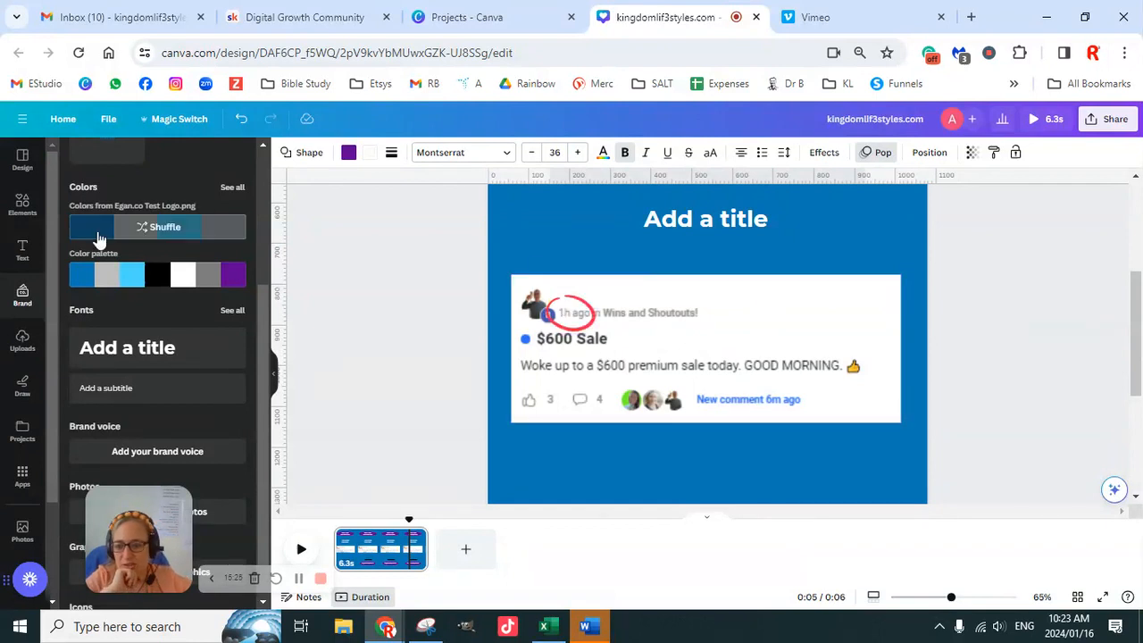
click(25, 205)
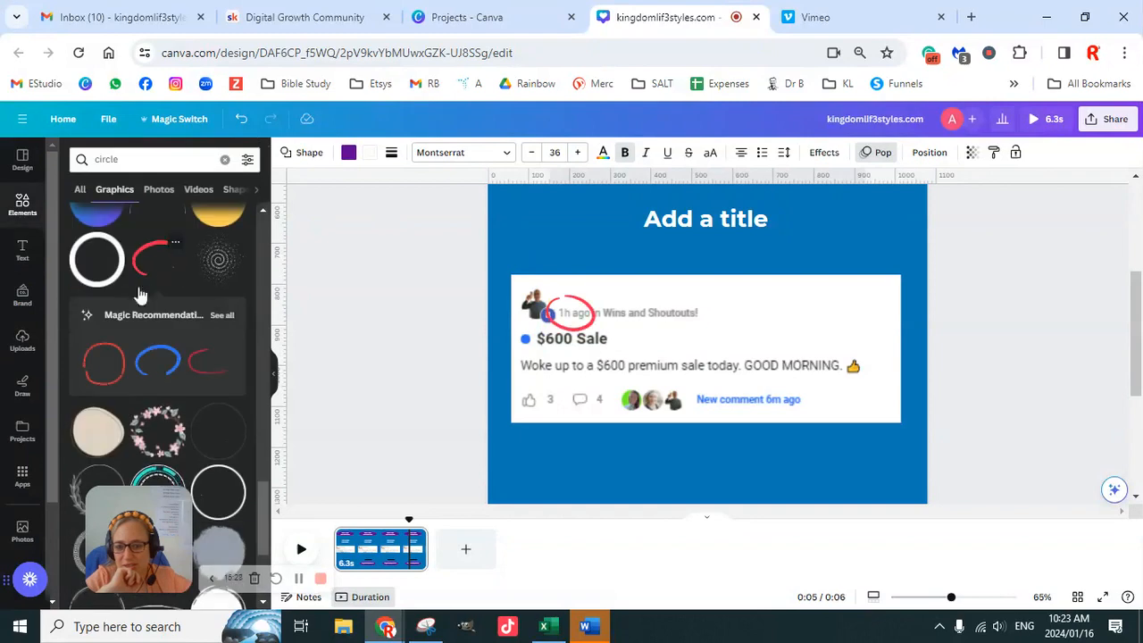
scroll(181, 330, down, 5)
scroll(181, 317, up, 5)
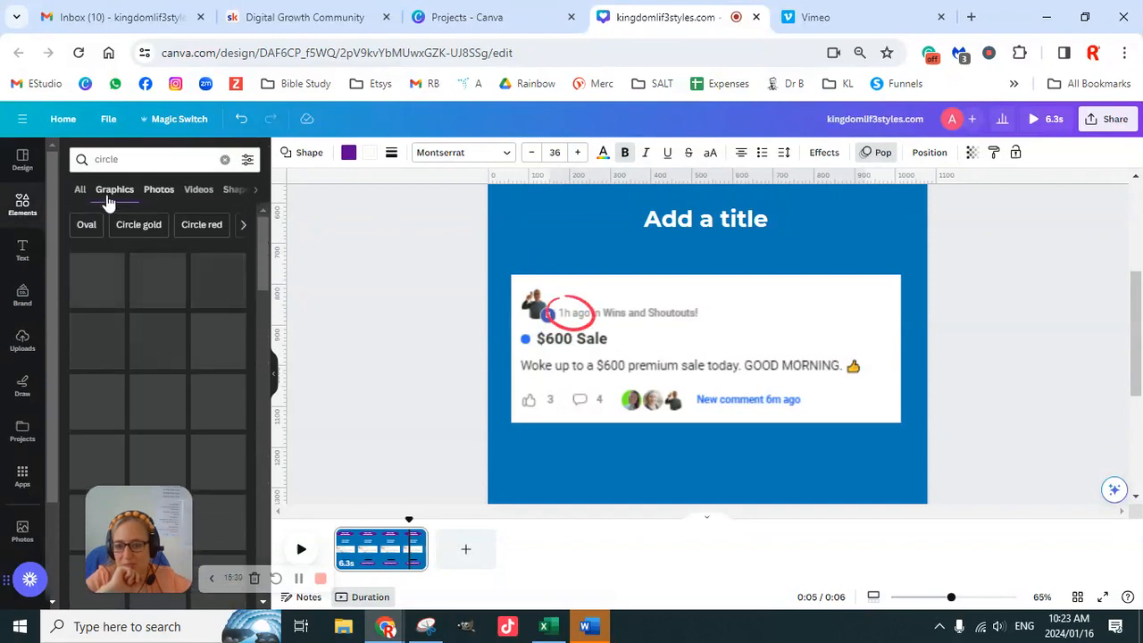
click(224, 159)
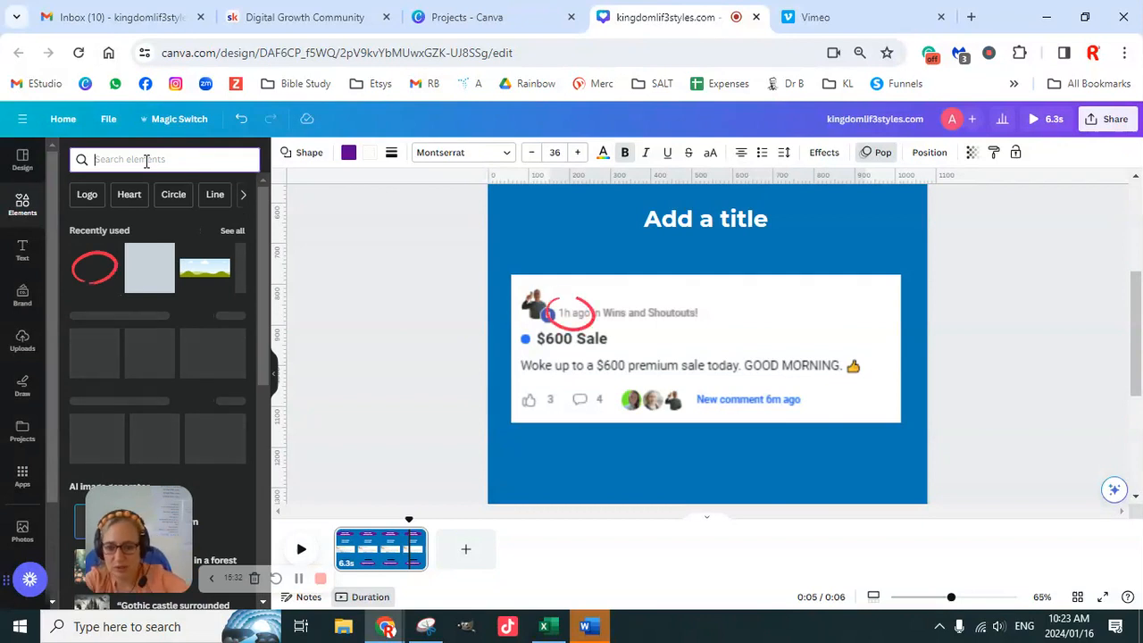
click(147, 279)
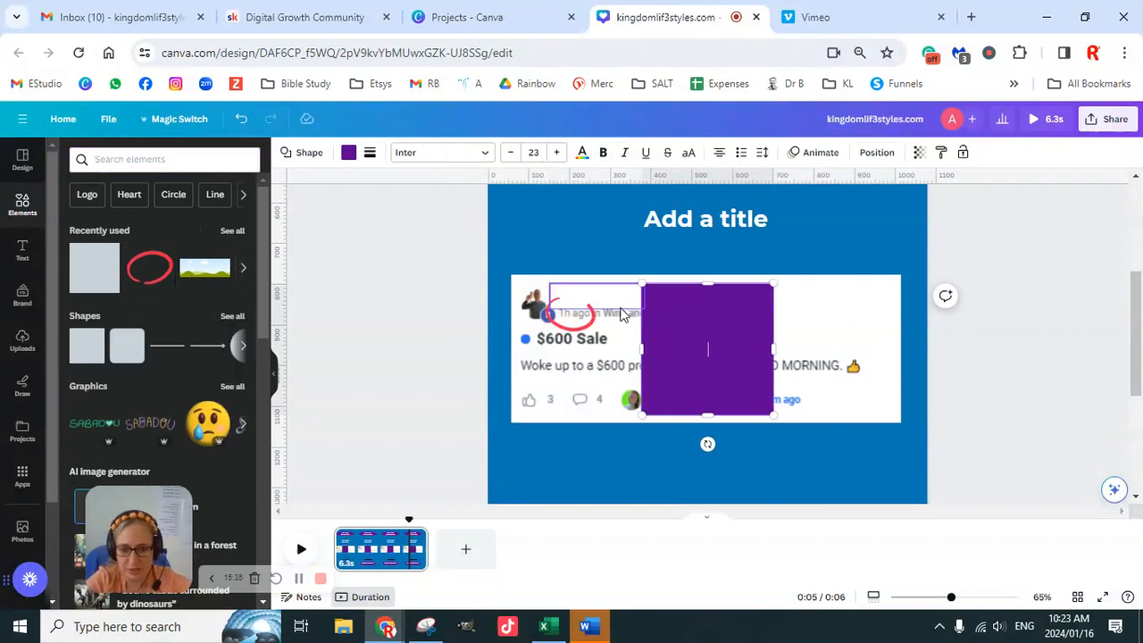
- Stretch the purple square into a rectangle about 999 by 386 px that extends slightly beyond the $600 Sale screenshot
drag(642, 344, 501, 331)
drag(635, 278, 635, 266)
drag(773, 415, 901, 429)
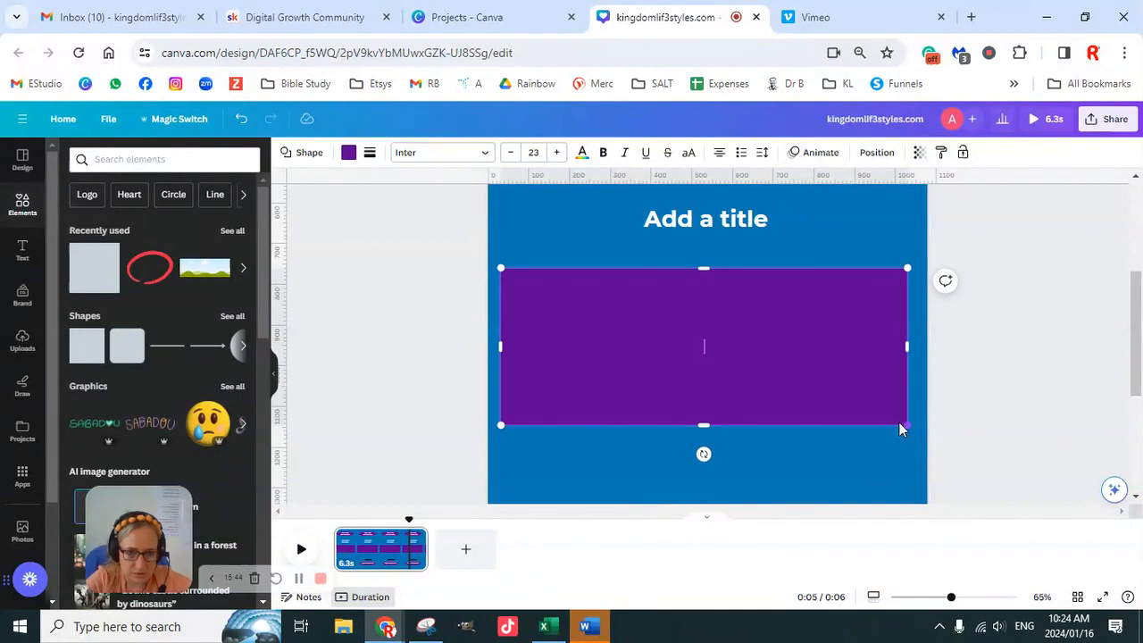
- Send the purple rectangle backward until it sits behind the $600 Sale screenshot as a frame
click(877, 154)
click(205, 190)
click(205, 187)
click(203, 186)
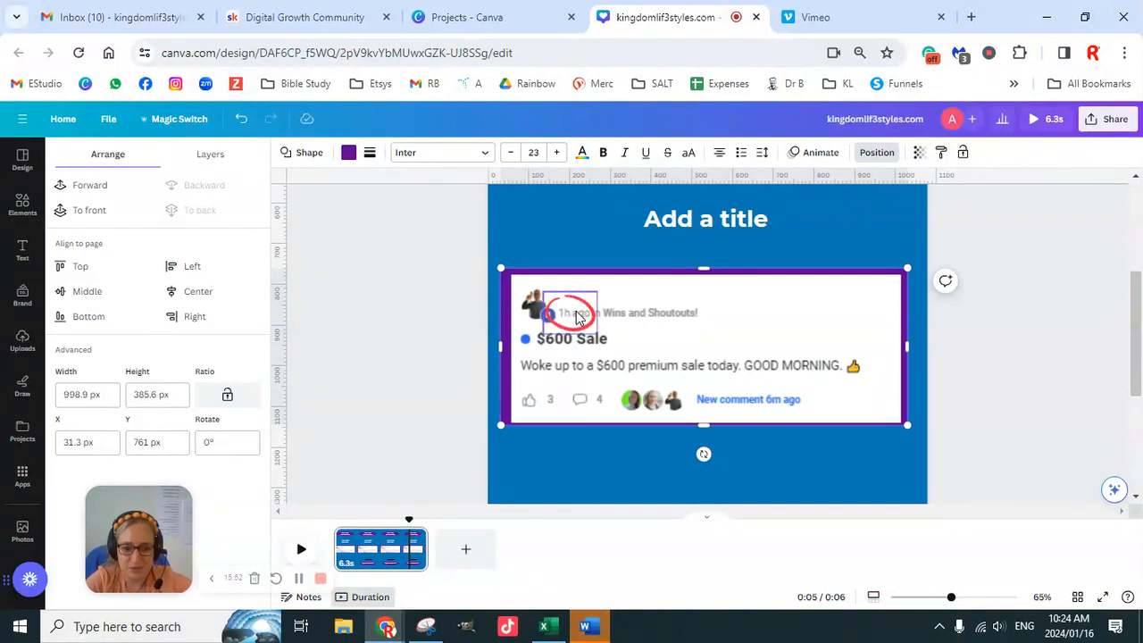
- Group the red circle, the white name cover and the $600 Sale screenshot together
drag(578, 318, 622, 309)
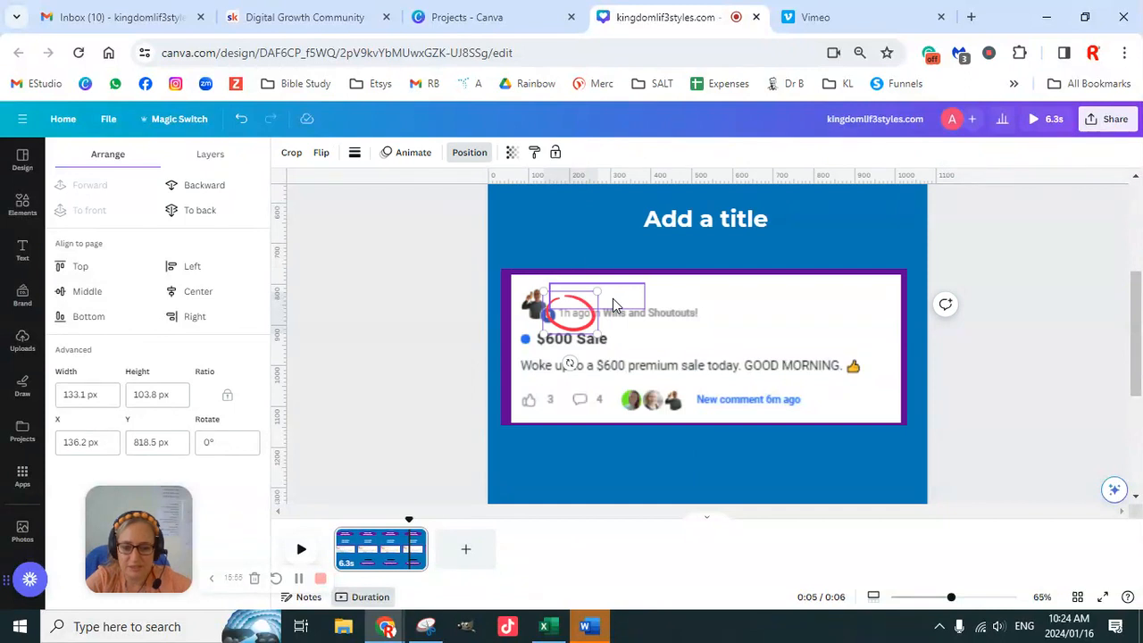
shift+click(613, 299)
shift+click(717, 315)
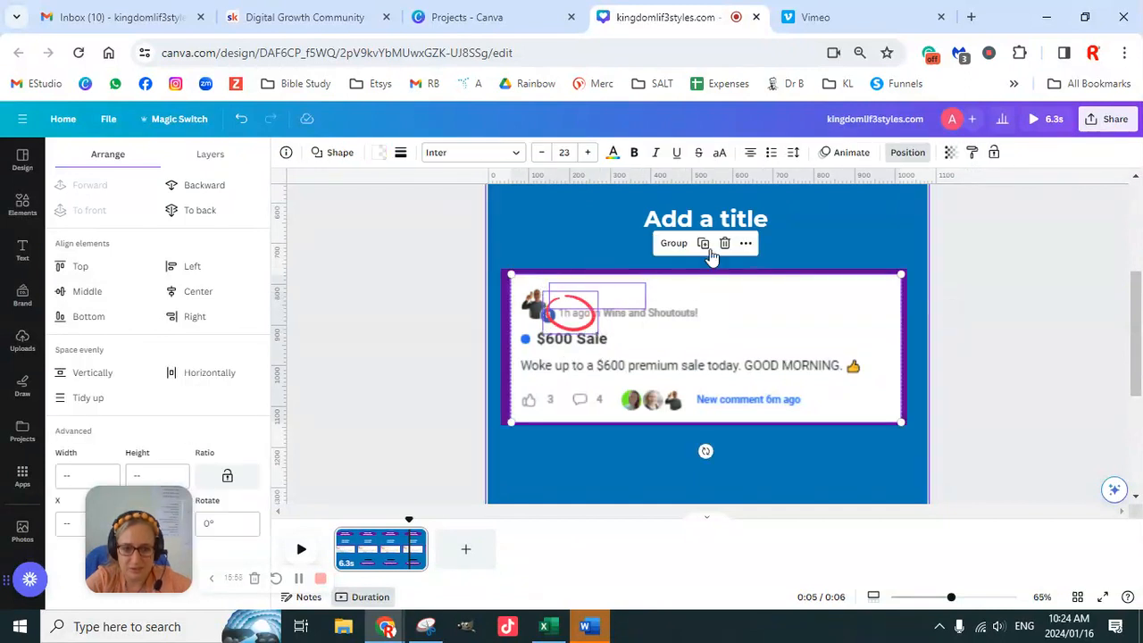
click(676, 244)
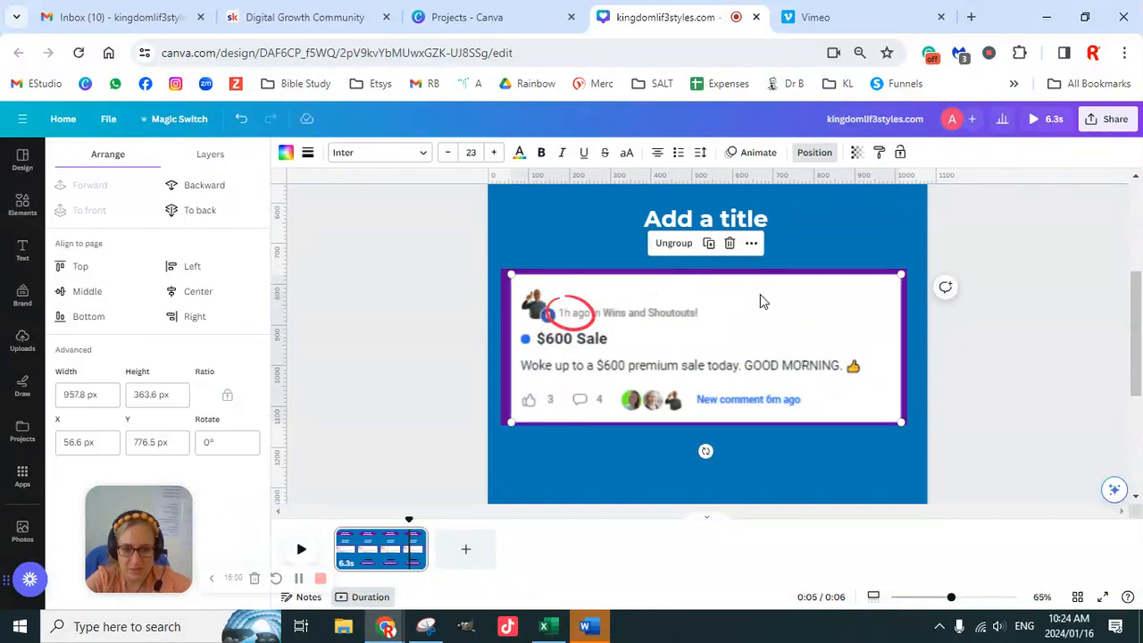
- Align the screenshot group and the purple rectangle to each other by center and middle
click(843, 295)
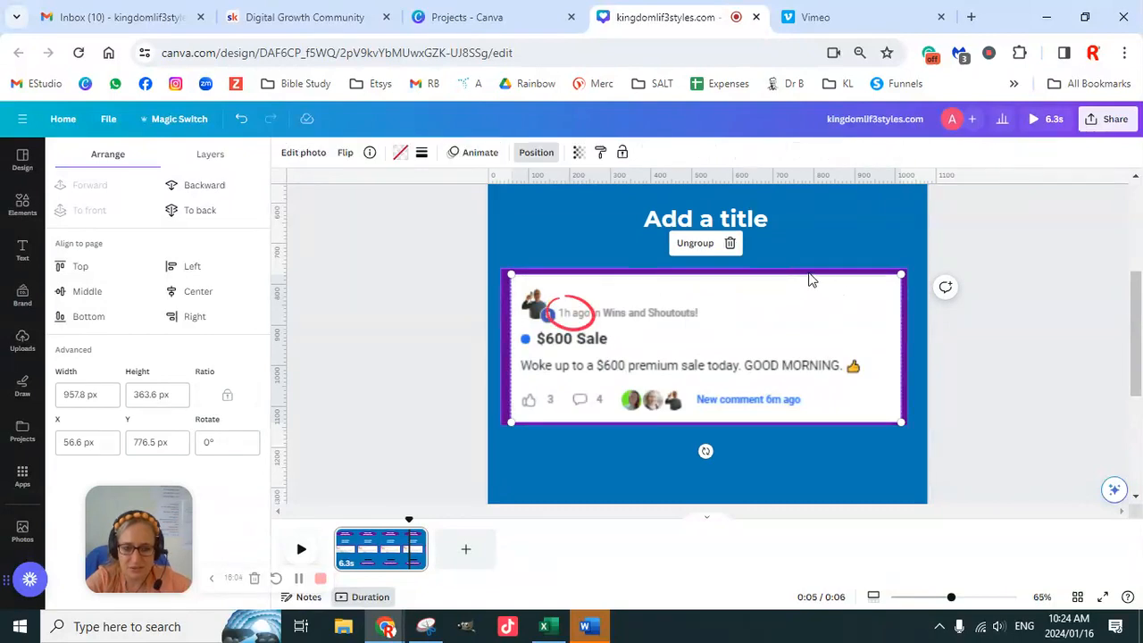
key(ctrl+shift+g)
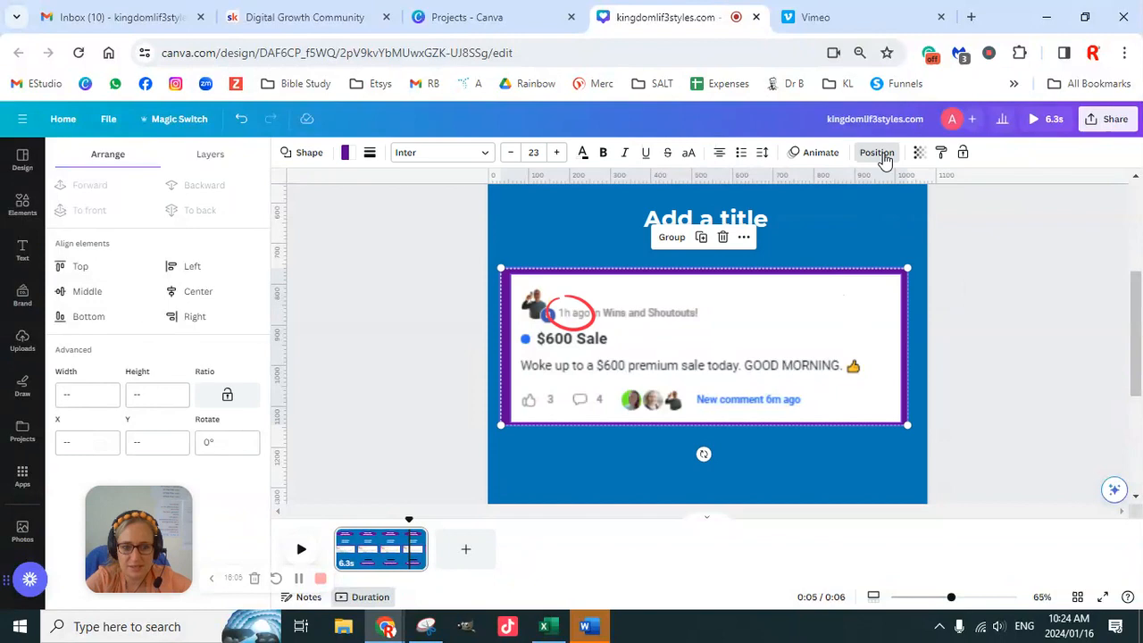
click(885, 159)
click(874, 157)
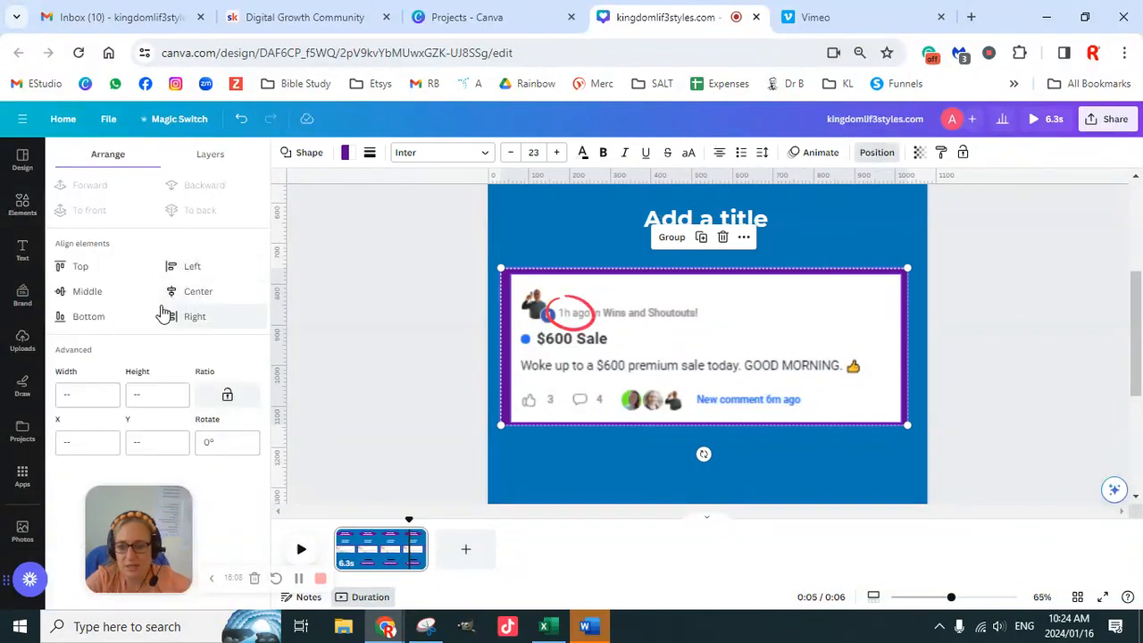
click(192, 293)
click(105, 293)
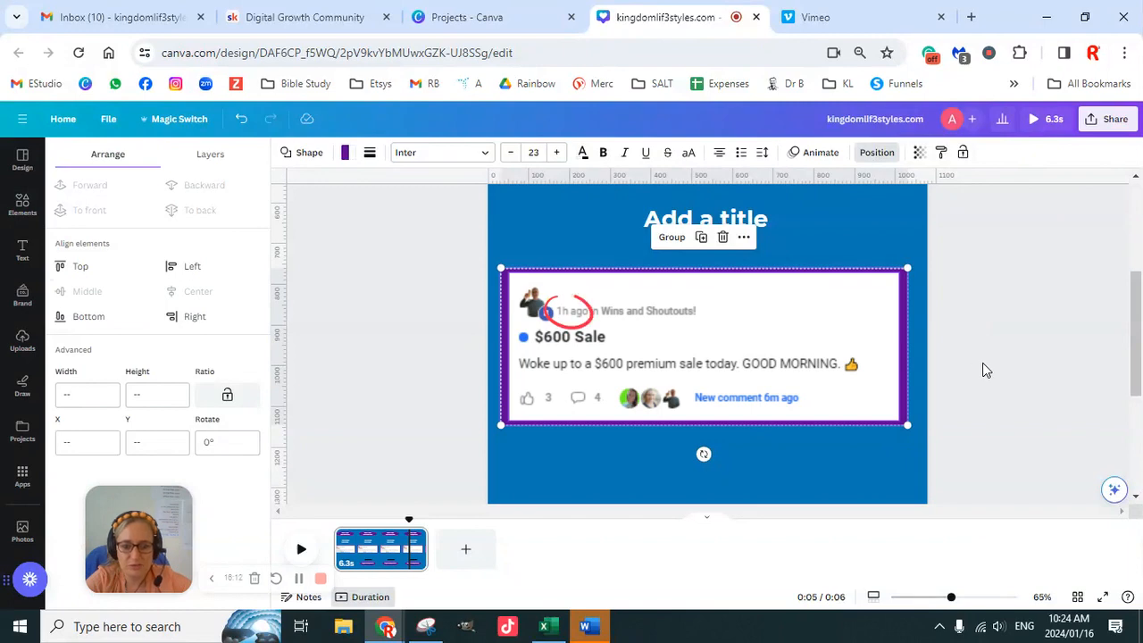
- Delete the placeholder title and subtitle and the black rounded bar from the page
scroll(999, 379, down, 3)
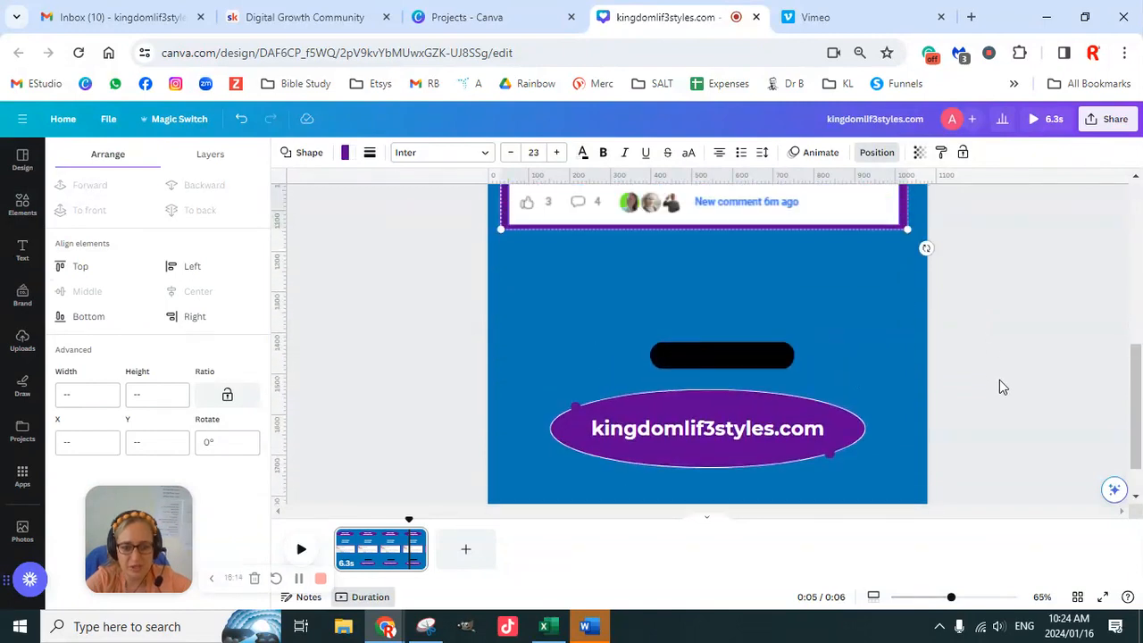
scroll(999, 380, up, 6)
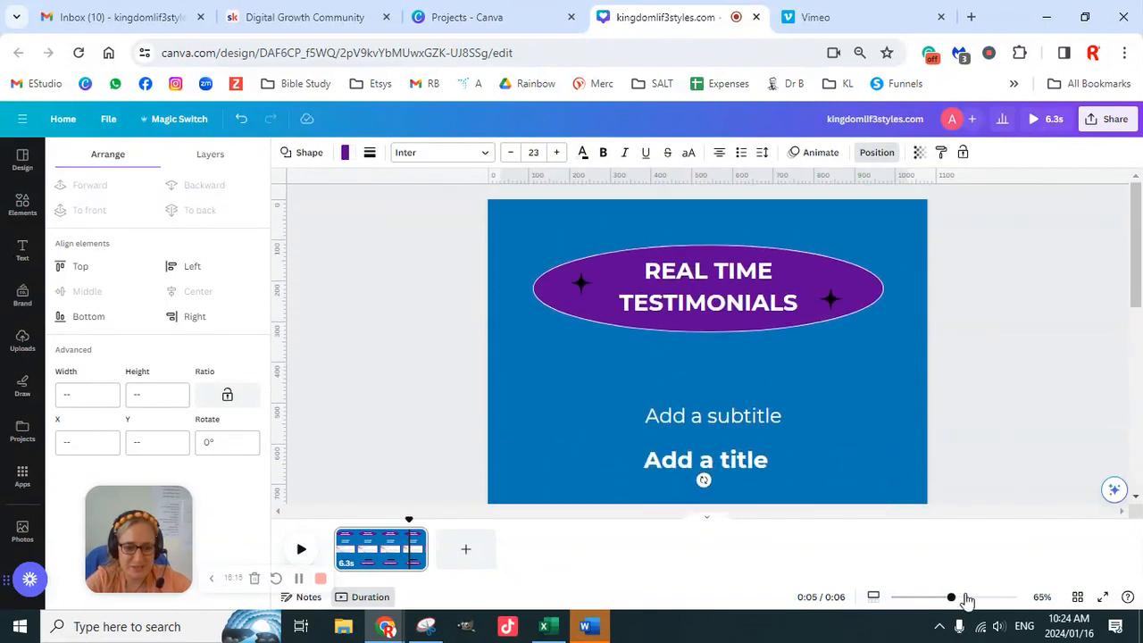
drag(952, 606, 926, 607)
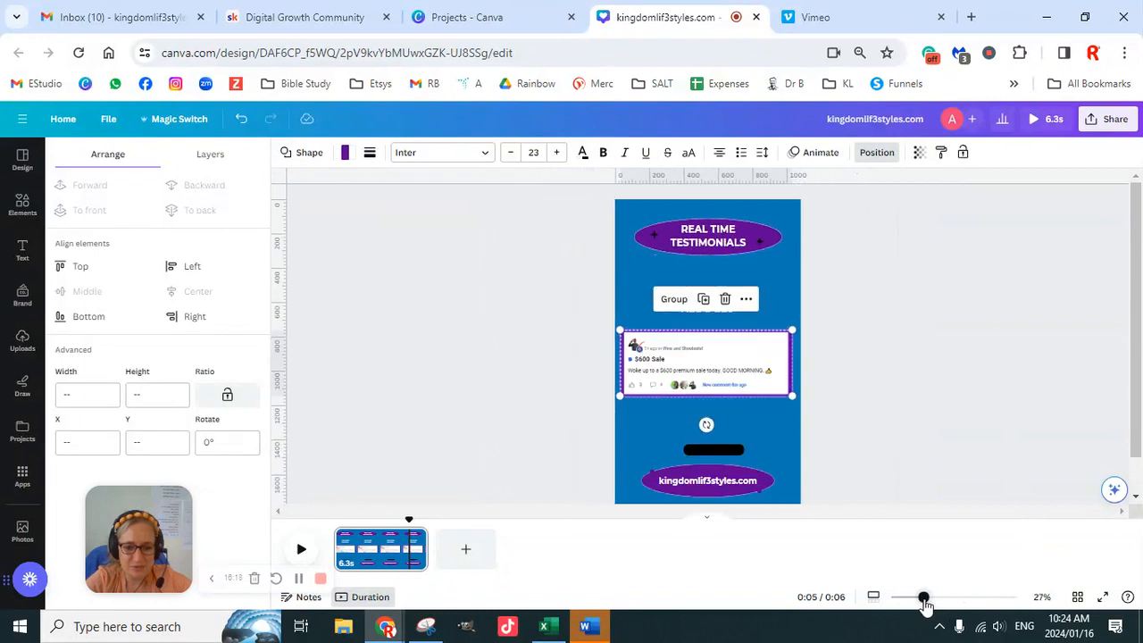
click(902, 360)
click(733, 292)
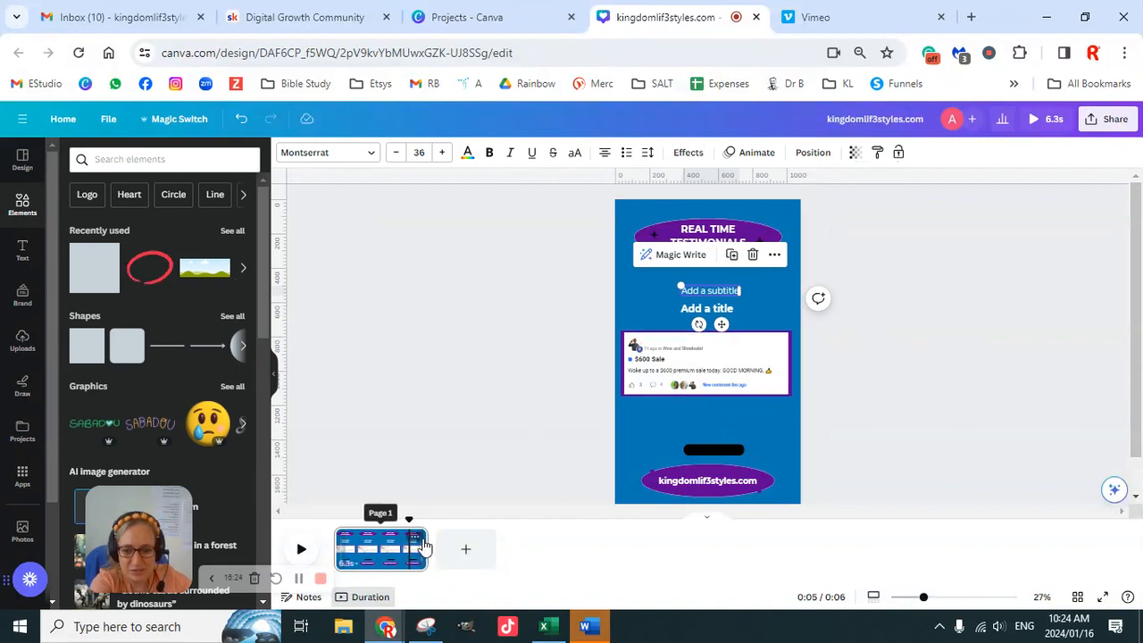
click(416, 537)
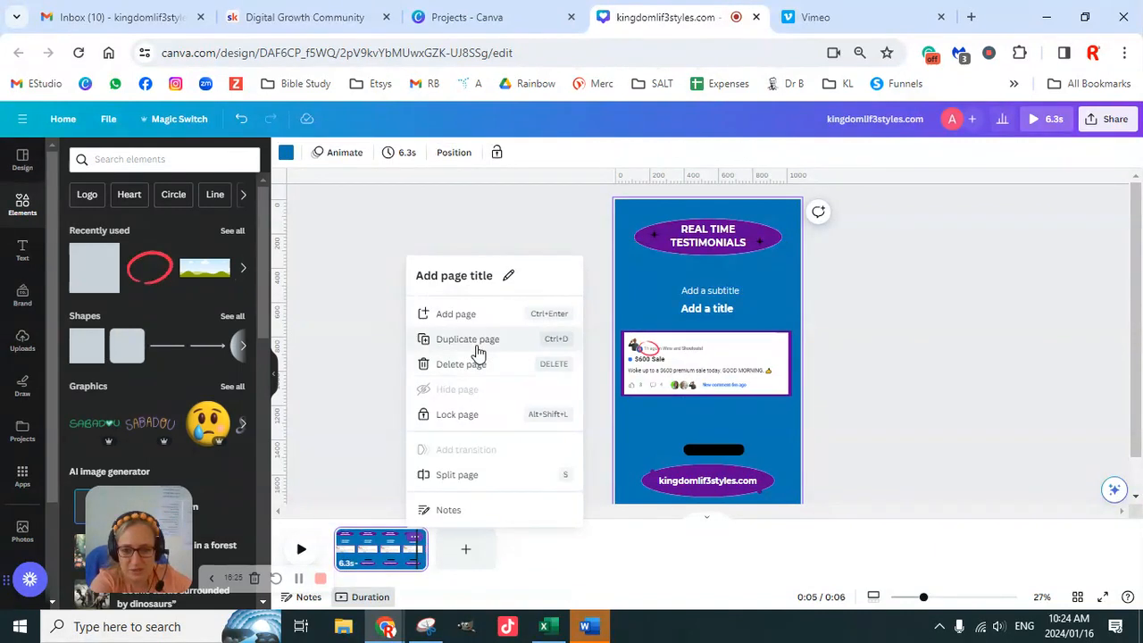
click(870, 355)
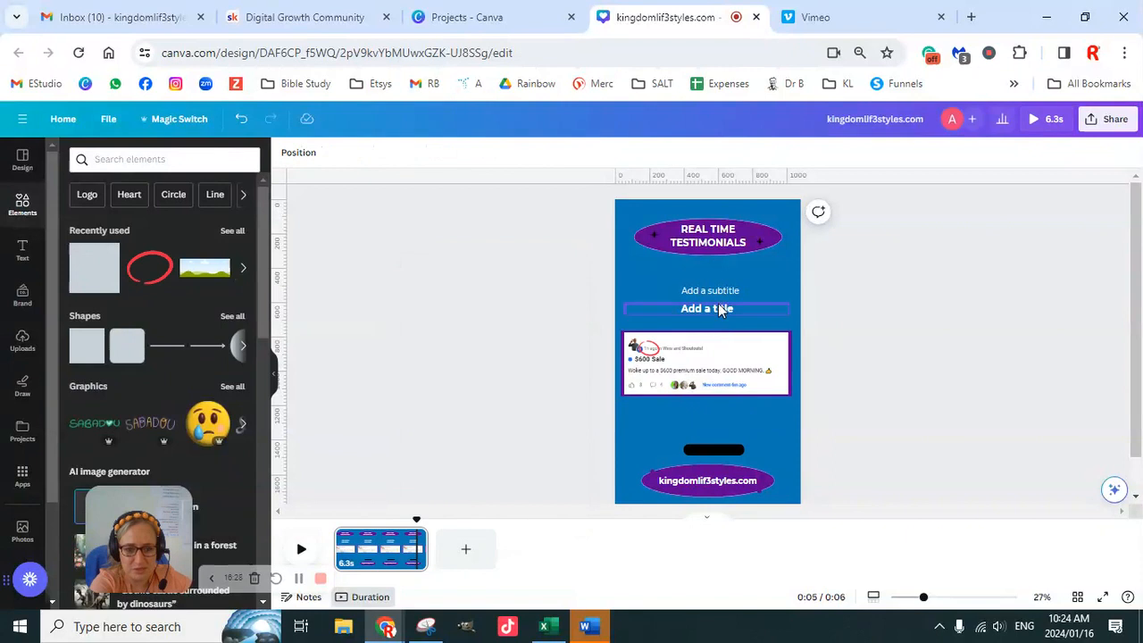
drag(723, 295, 723, 451)
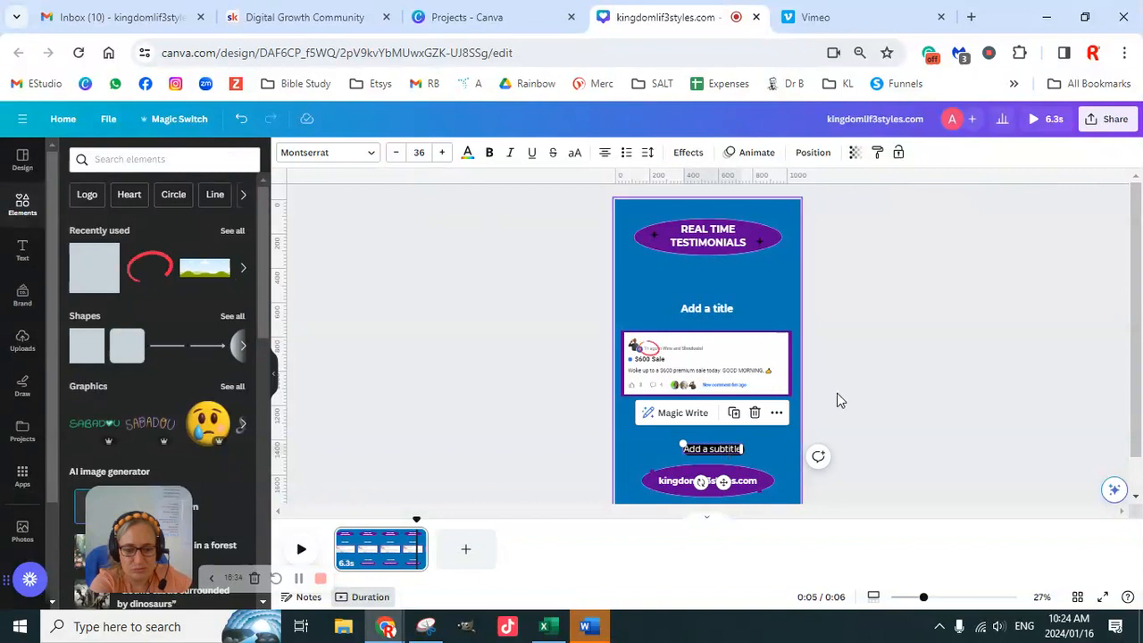
click(753, 320)
click(719, 446)
key(Delete)
- Move the framed $600 Sale testimonial up beneath the heading and place a duplicate of it lower on the page
drag(526, 307, 856, 422)
drag(759, 378, 759, 317)
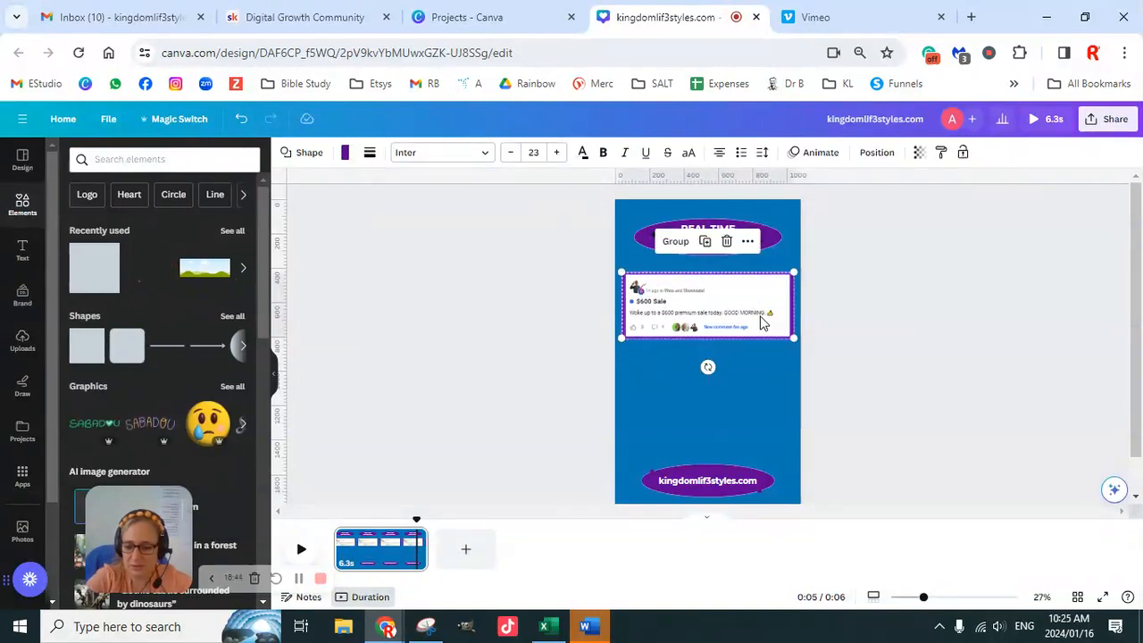
drag(762, 323, 719, 386)
mouse_move(718, 384)
mouse_down()
mouse_move(720, 417)
mouse_move(717, 401)
mouse_up()
- Group the upper testimonial screenshot with its purple frame, undoing the accidental move of the screenshot alone
drag(773, 287, 774, 301)
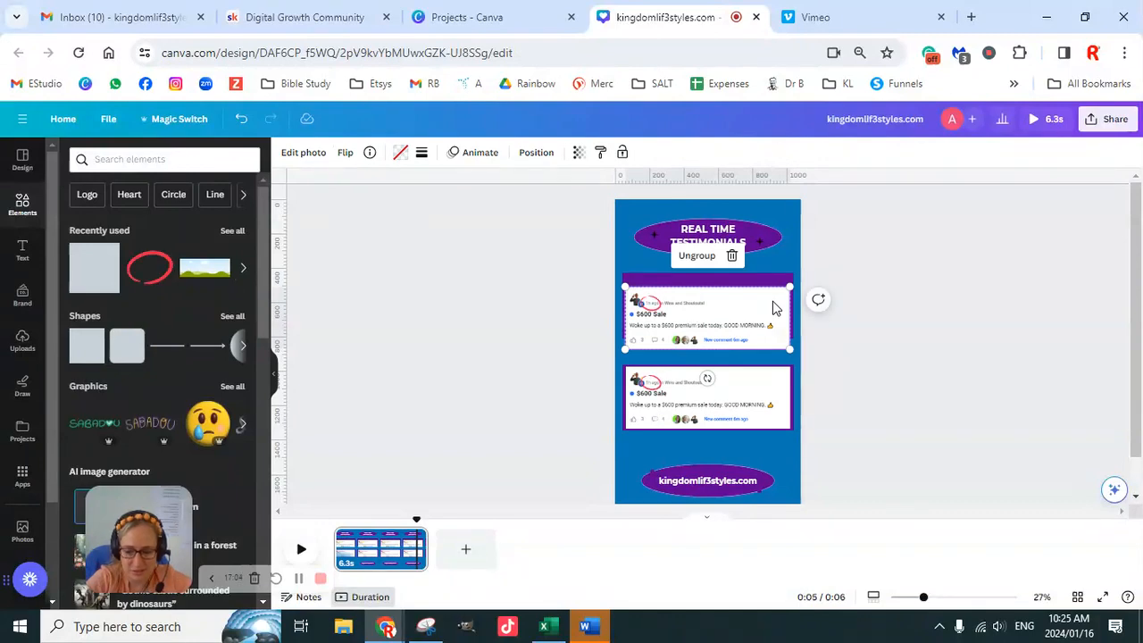
key(ctrl+z)
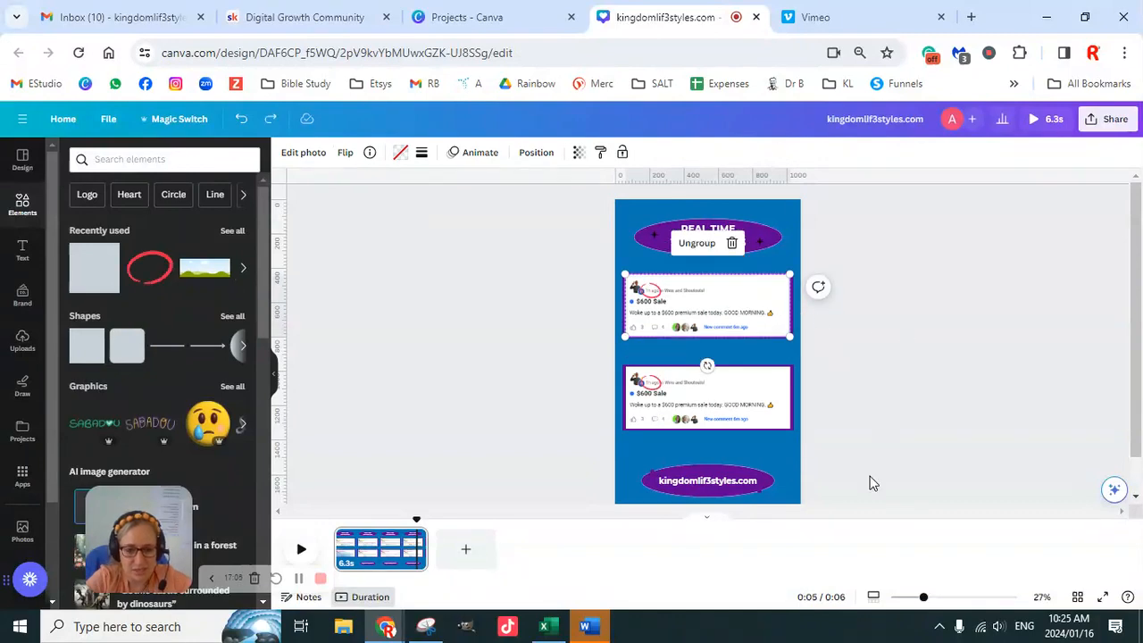
drag(923, 603, 946, 598)
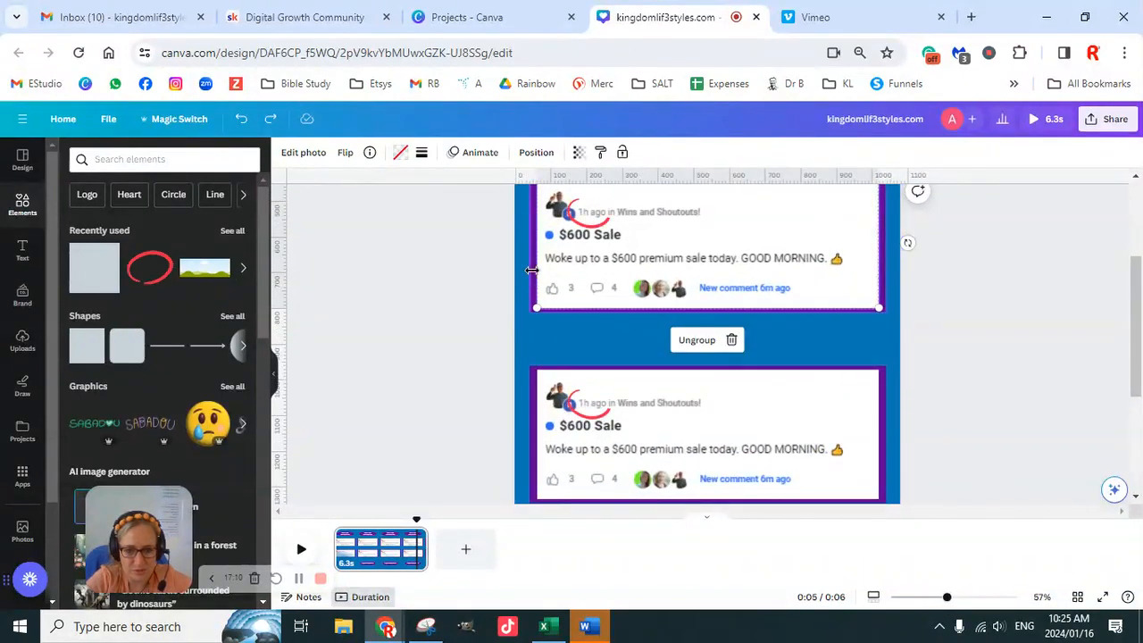
click(585, 277)
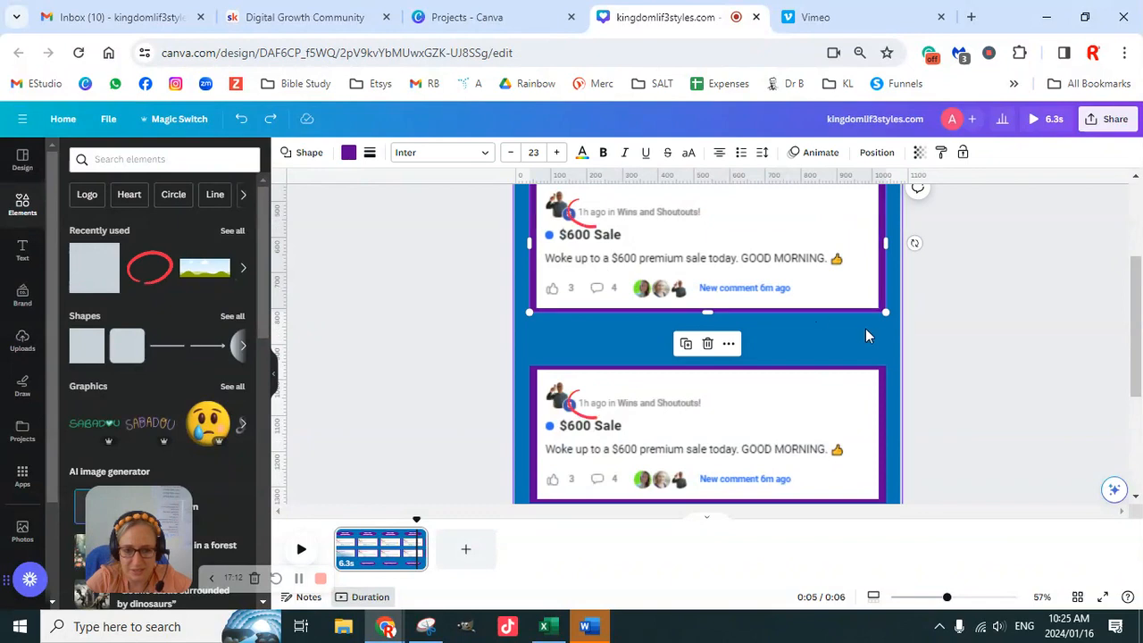
scroll(676, 342, up, 2)
click(676, 342)
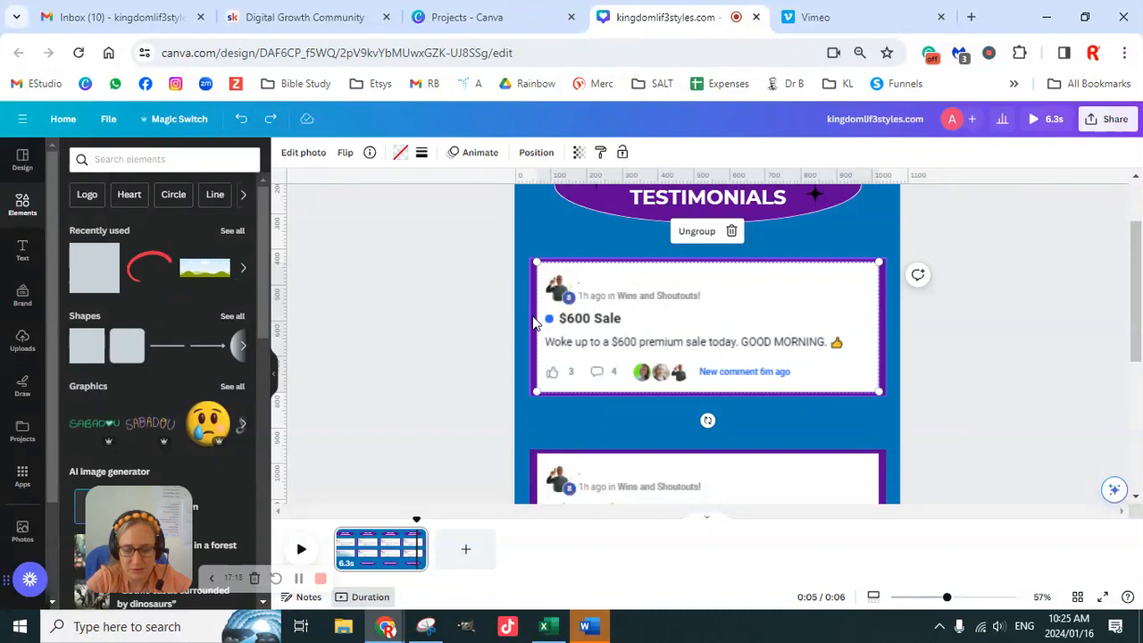
click(686, 231)
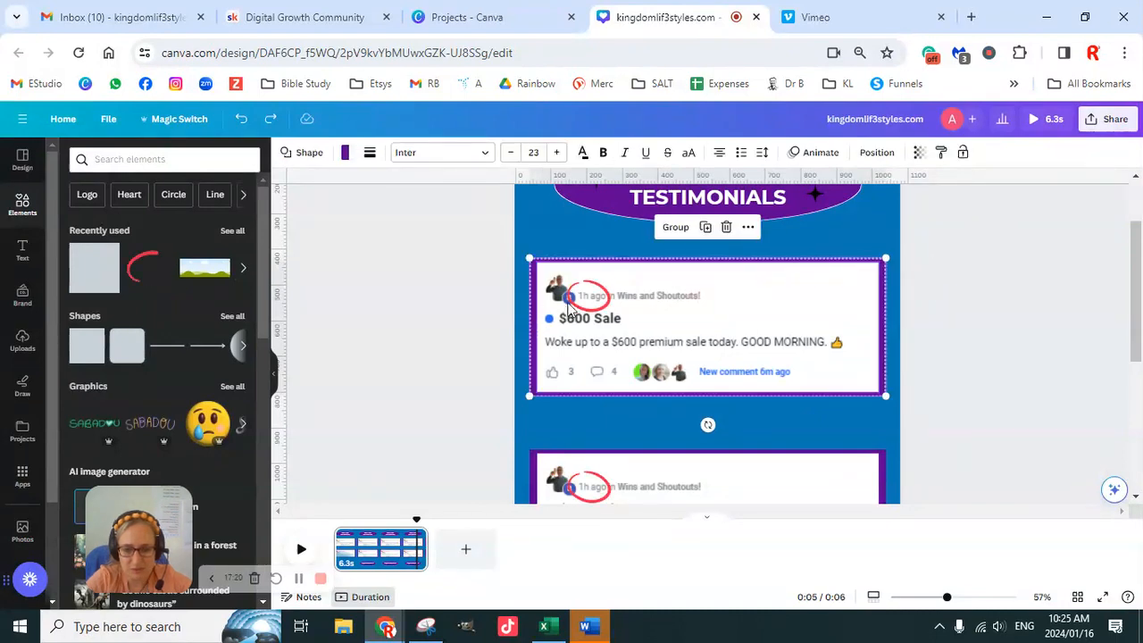
click(676, 228)
- Move the upper testimonial group down slightly and place a horizontal ruler guide along its top edge
mouse_move(880, 352)
mouse_down()
mouse_move(863, 309)
mouse_move(865, 361)
mouse_up()
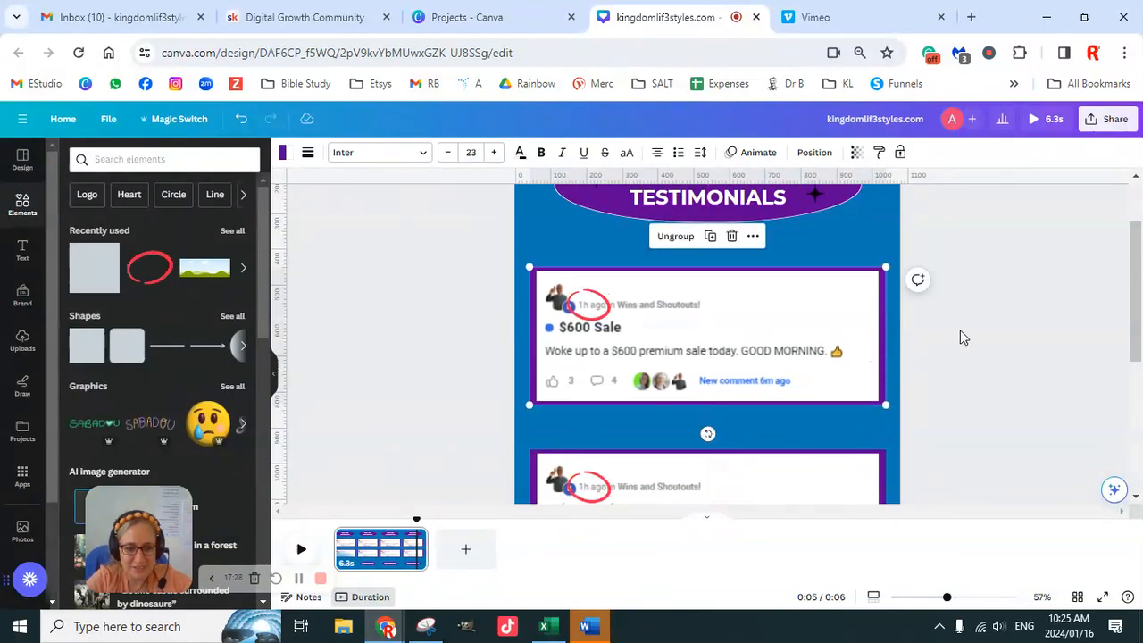
scroll(961, 337, down, 2)
scroll(964, 334, up, 2)
drag(730, 201, 732, 269)
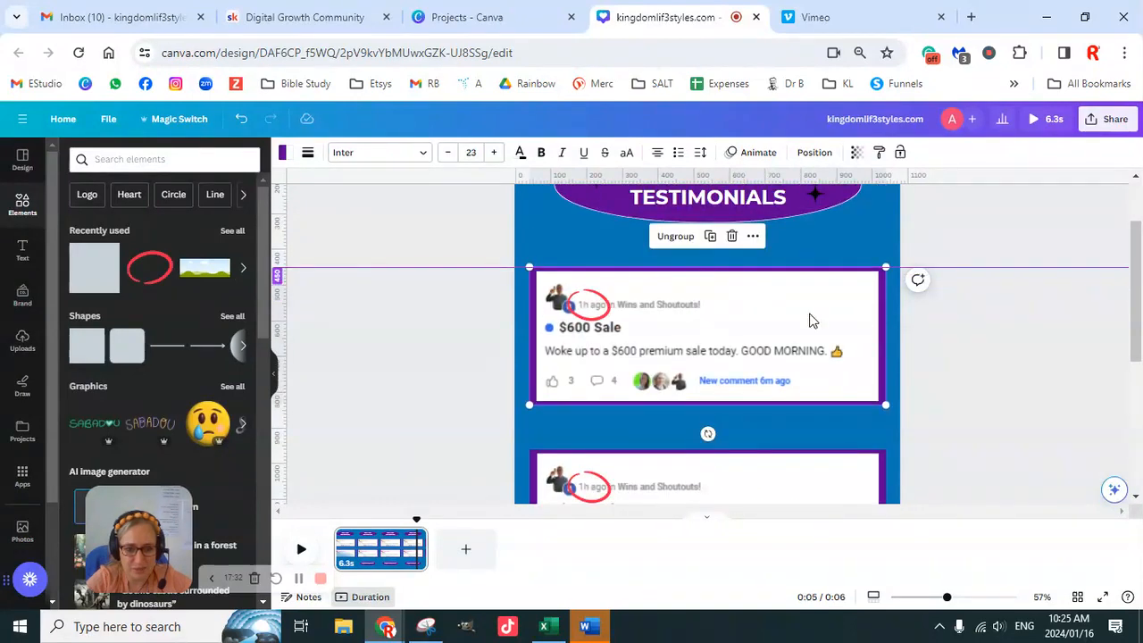
scroll(919, 358, down, 3)
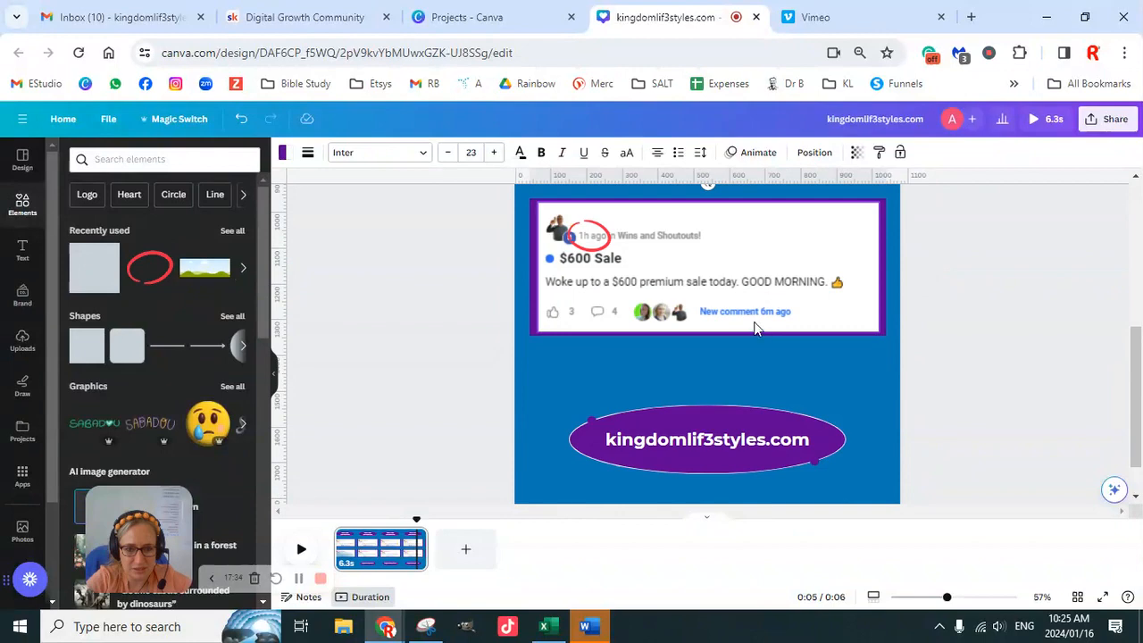
- Place a second horizontal ruler guide just beneath the lower testimonial and undo the accidental move of its screenshot alone
mouse_move(791, 175)
mouse_down()
mouse_move(808, 357)
mouse_move(806, 345)
mouse_up()
click(816, 300)
drag(816, 299, 808, 321)
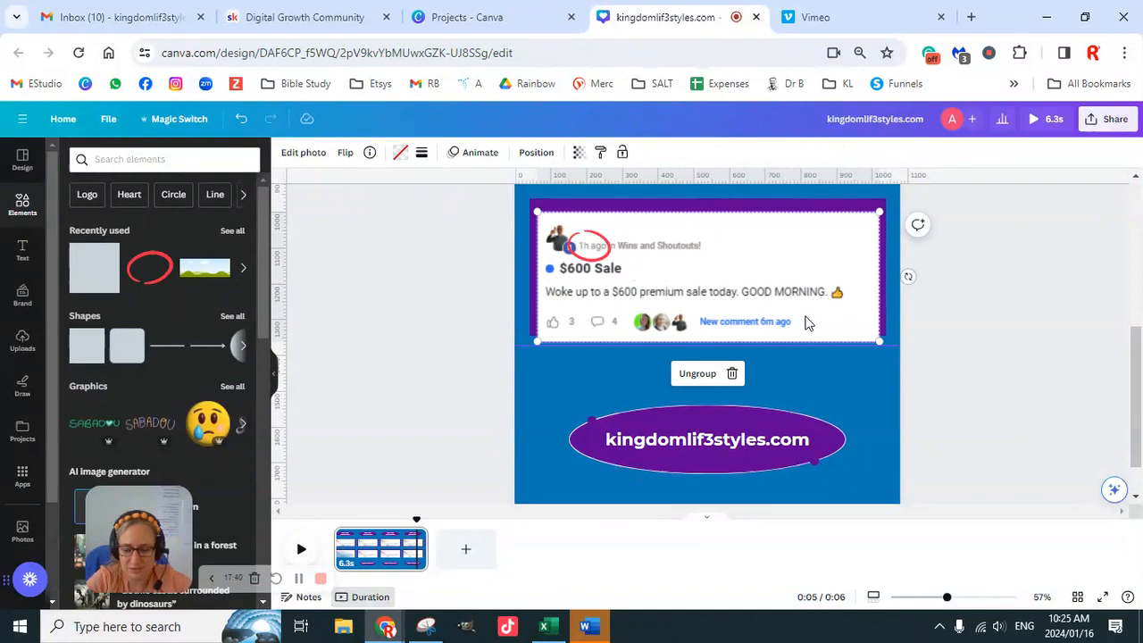
key(ctrl+z)
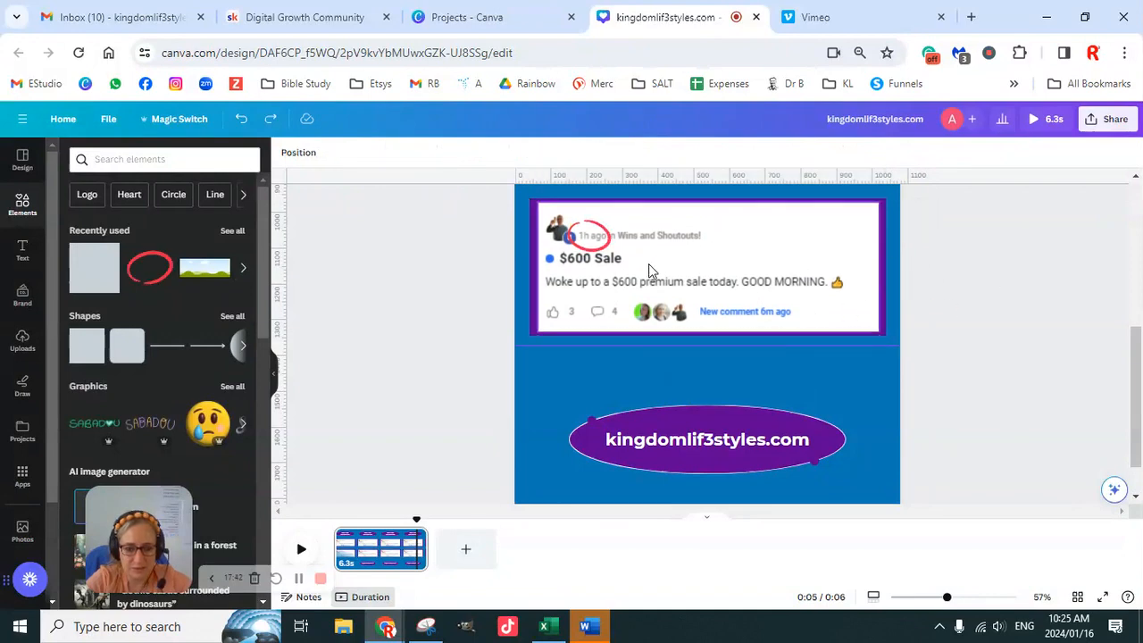
key(ctrl+z)
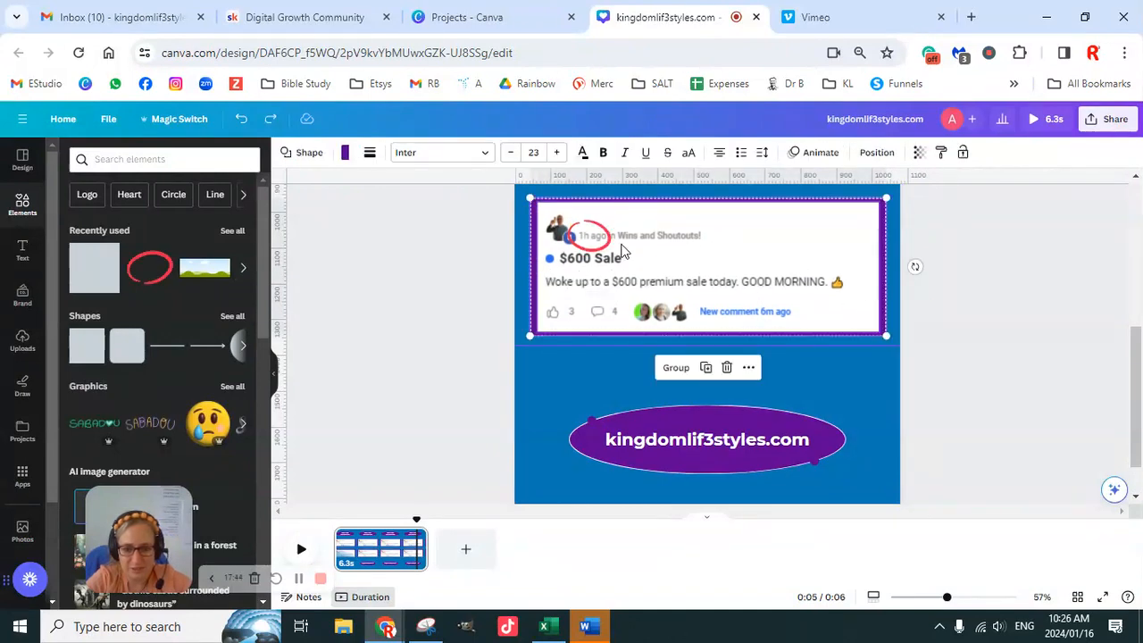
- Group the lower testimonial screenshot with its purple frame and move the group down onto the guide beneath it
click(678, 367)
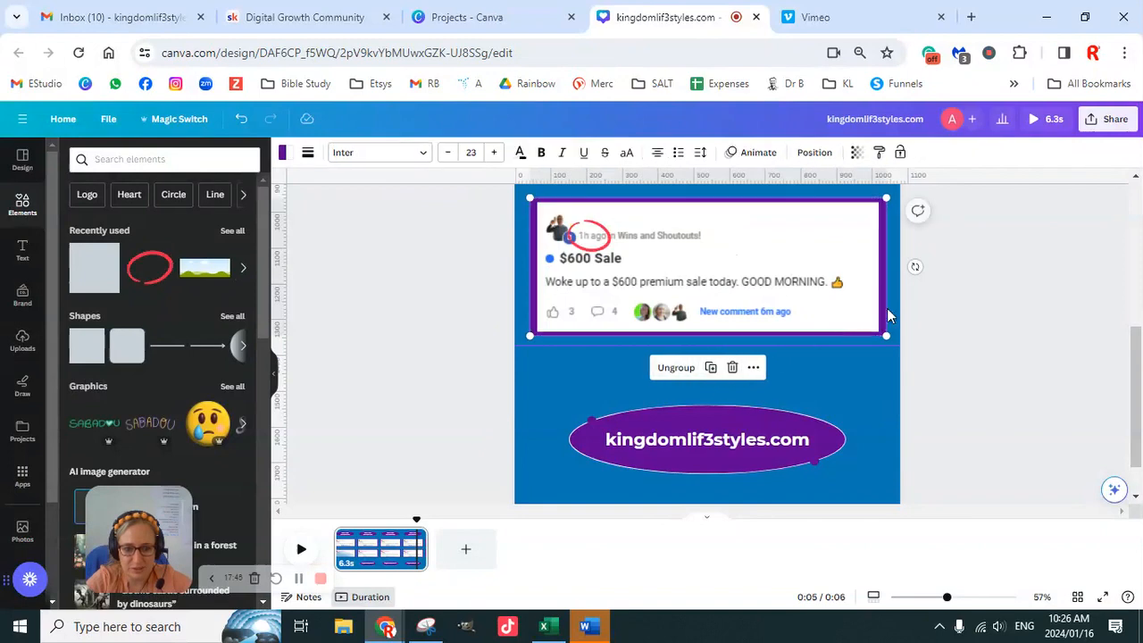
click(922, 310)
drag(828, 306, 828, 318)
key(ctrl+d)
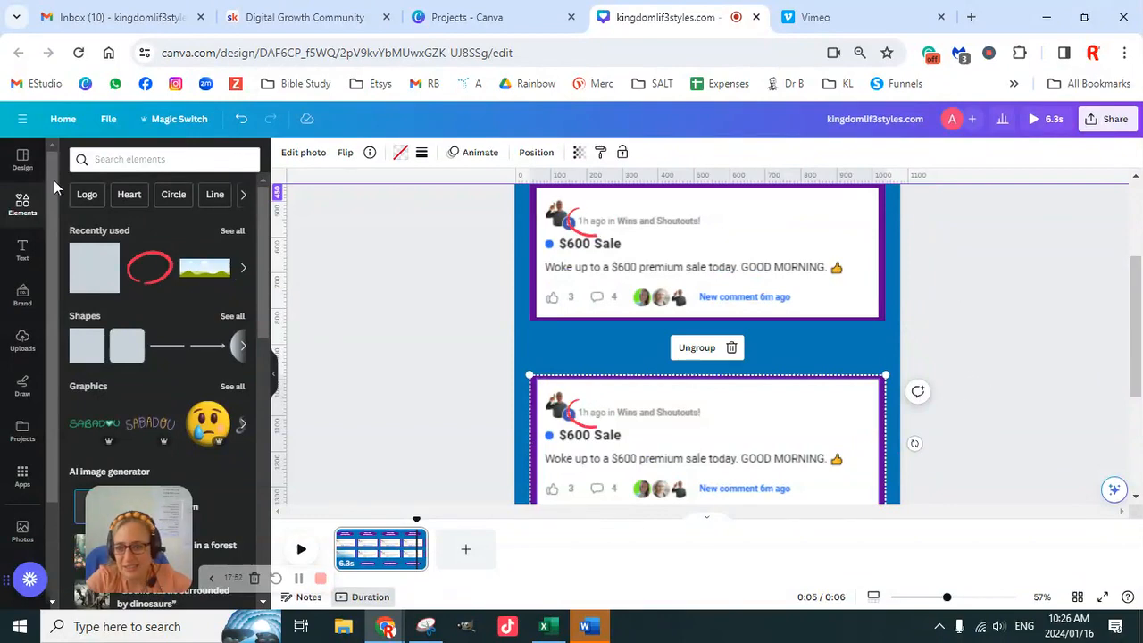
- Search the elements for "success" graphics and place the five-star row in the gap between the two testimonials
click(94, 159)
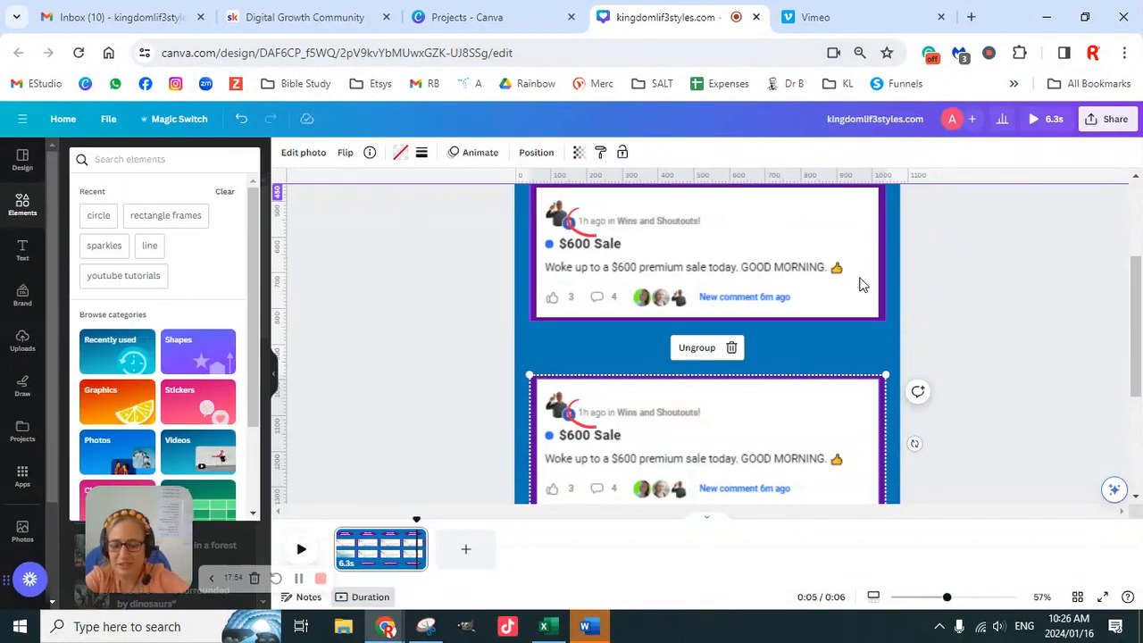
text(success)
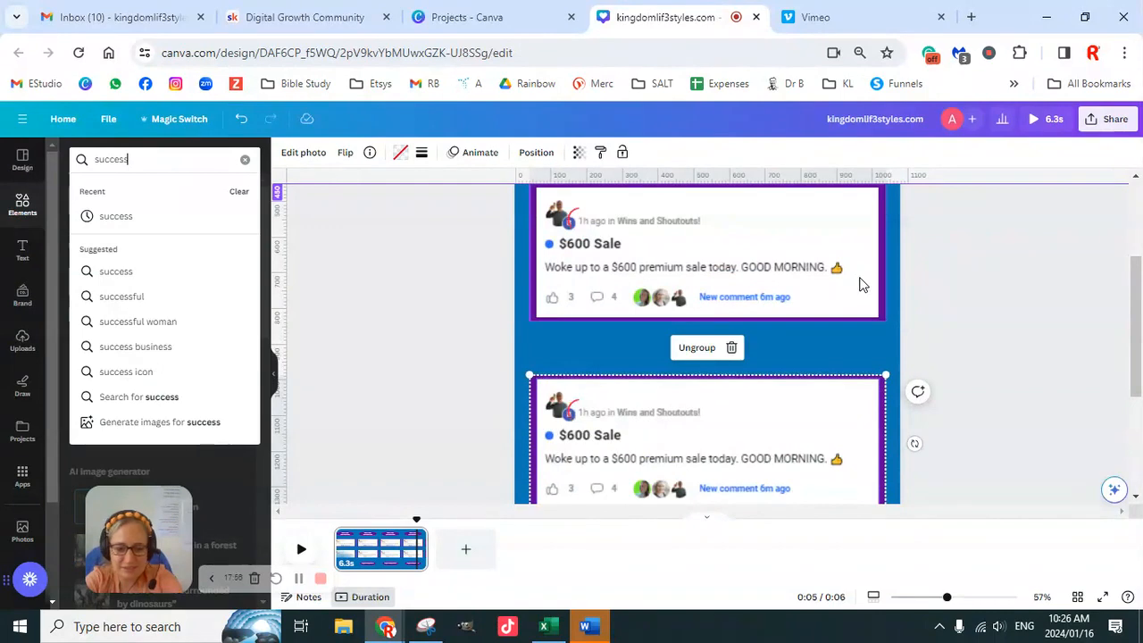
key(Return)
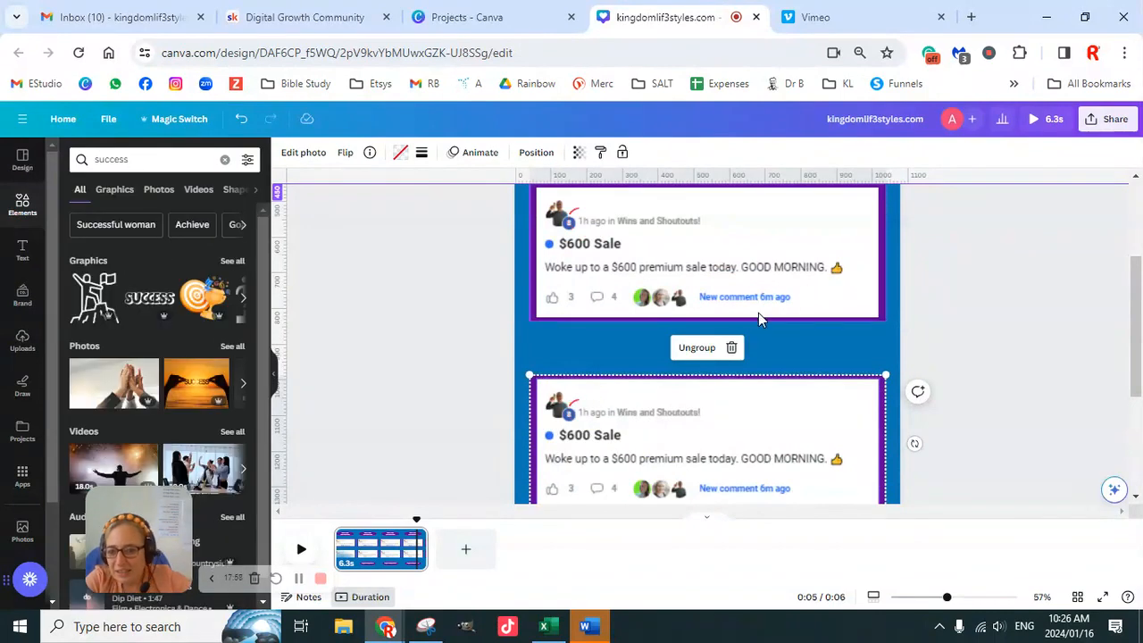
click(235, 262)
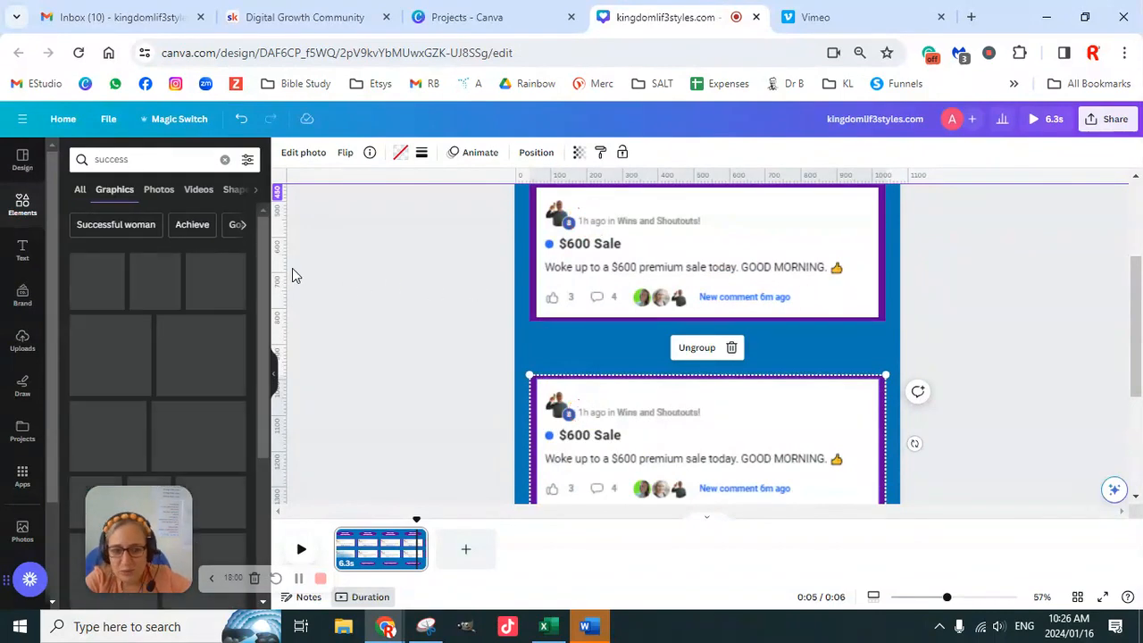
scroll(198, 393, down, 5)
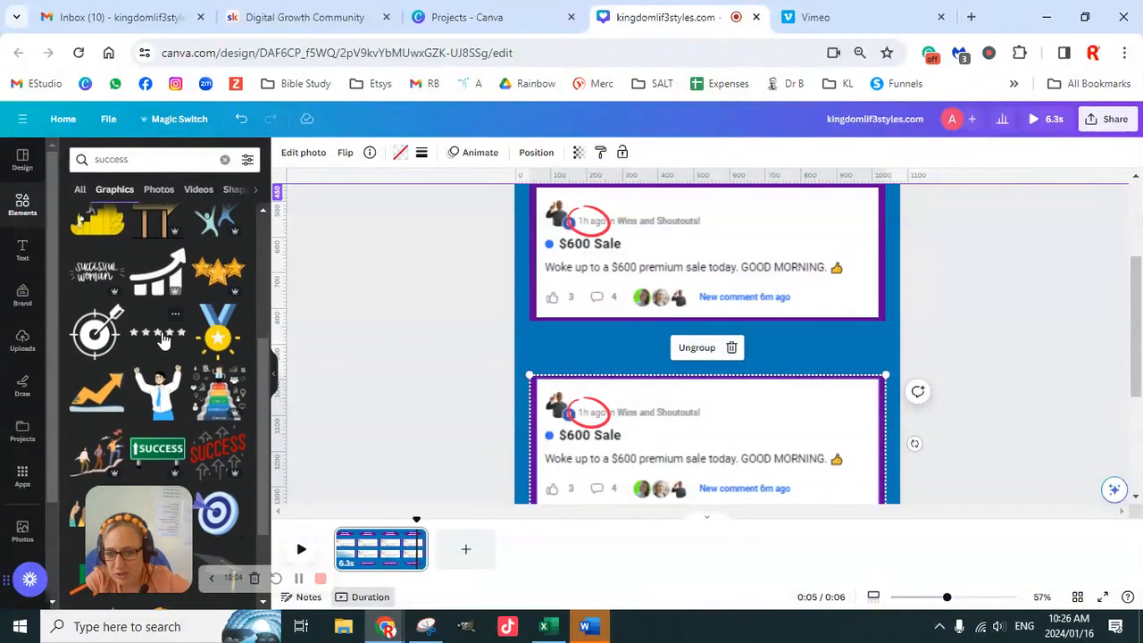
click(163, 336)
drag(773, 373, 774, 356)
- Try light blue on the star row and settle on white from the brand colour palette
click(431, 152)
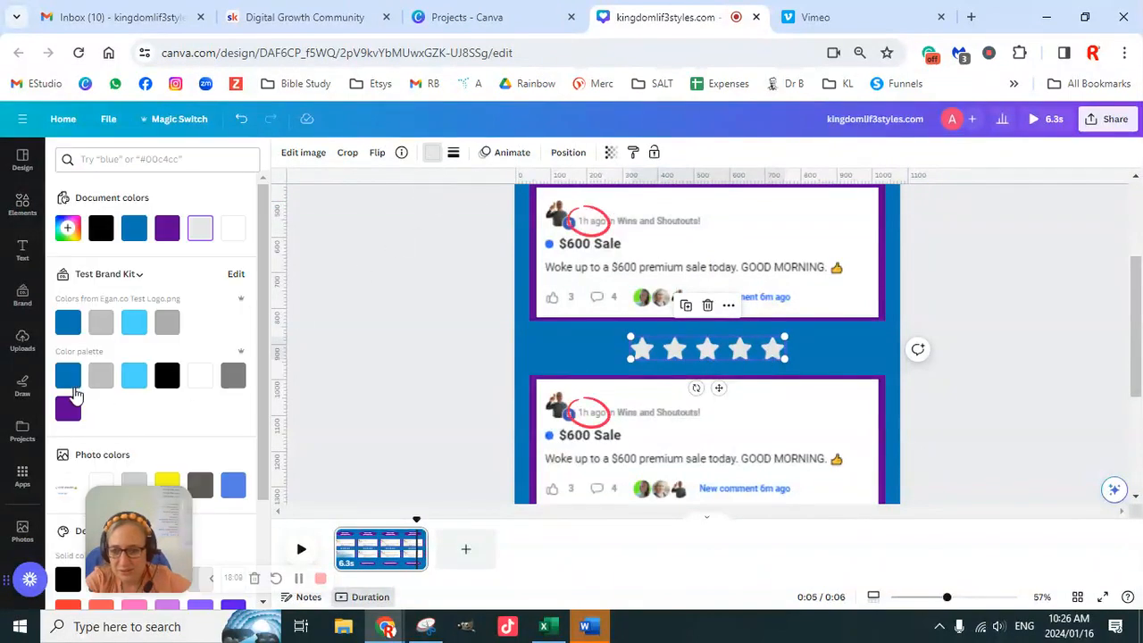
click(134, 379)
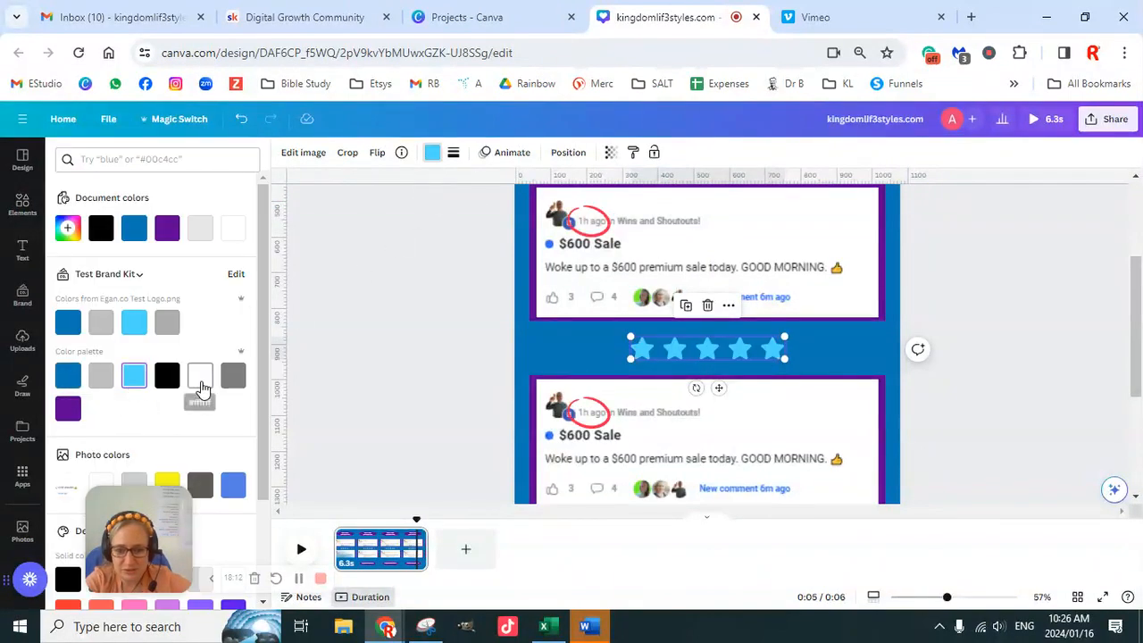
click(200, 384)
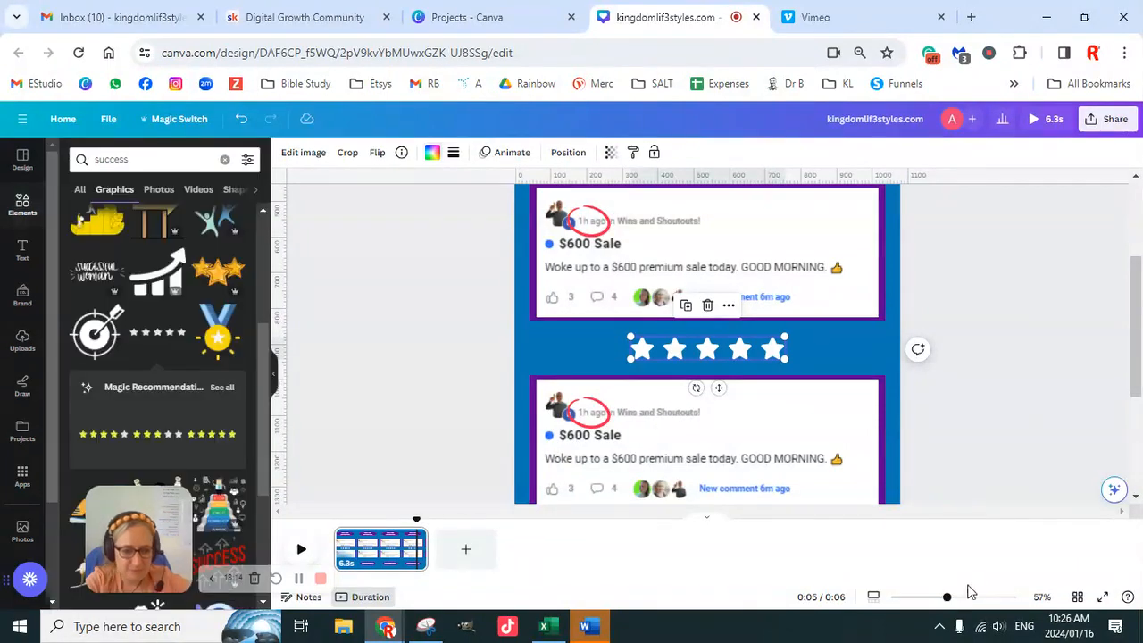
- Group the two framed testimonials together and align the group to the vertical middle of the page
drag(947, 598, 926, 602)
click(966, 374)
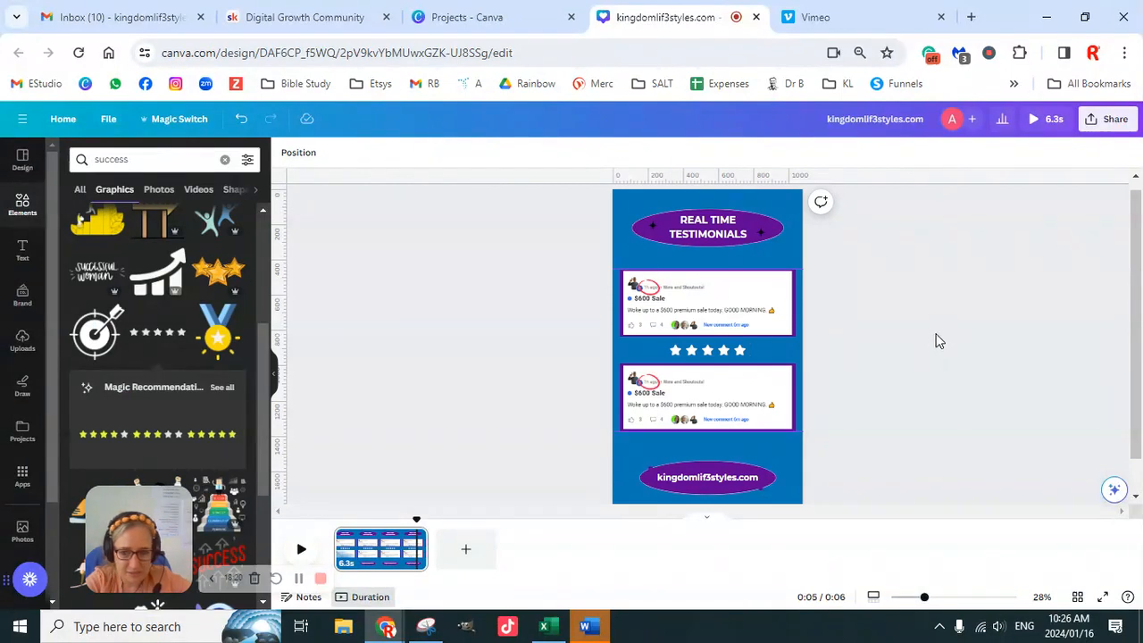
scroll(863, 375, down, 2)
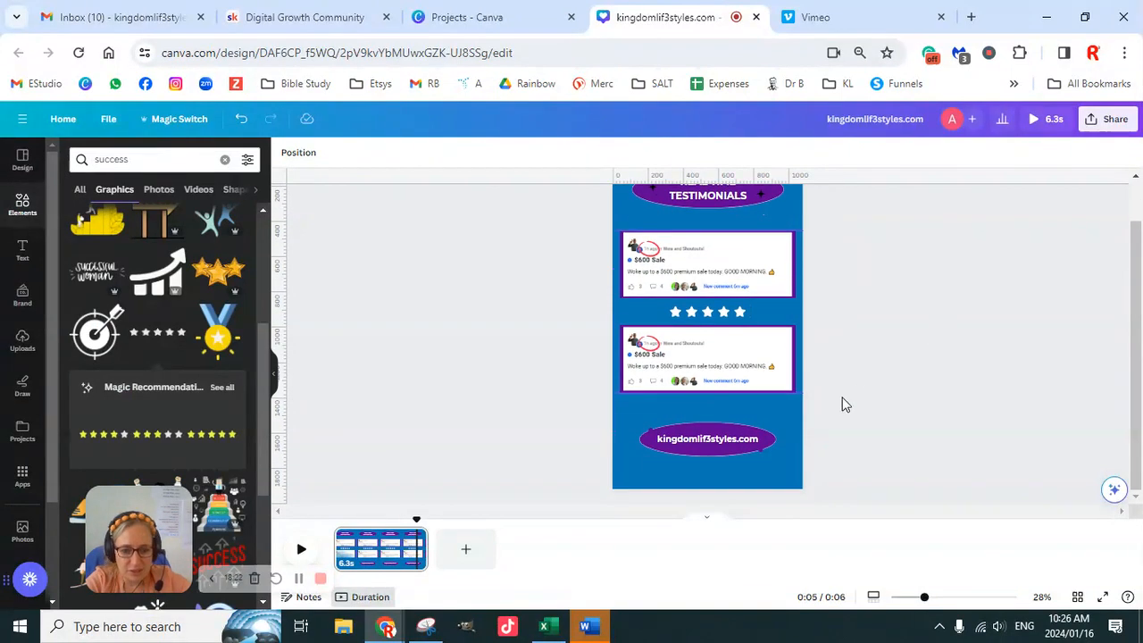
scroll(865, 393, up, 2)
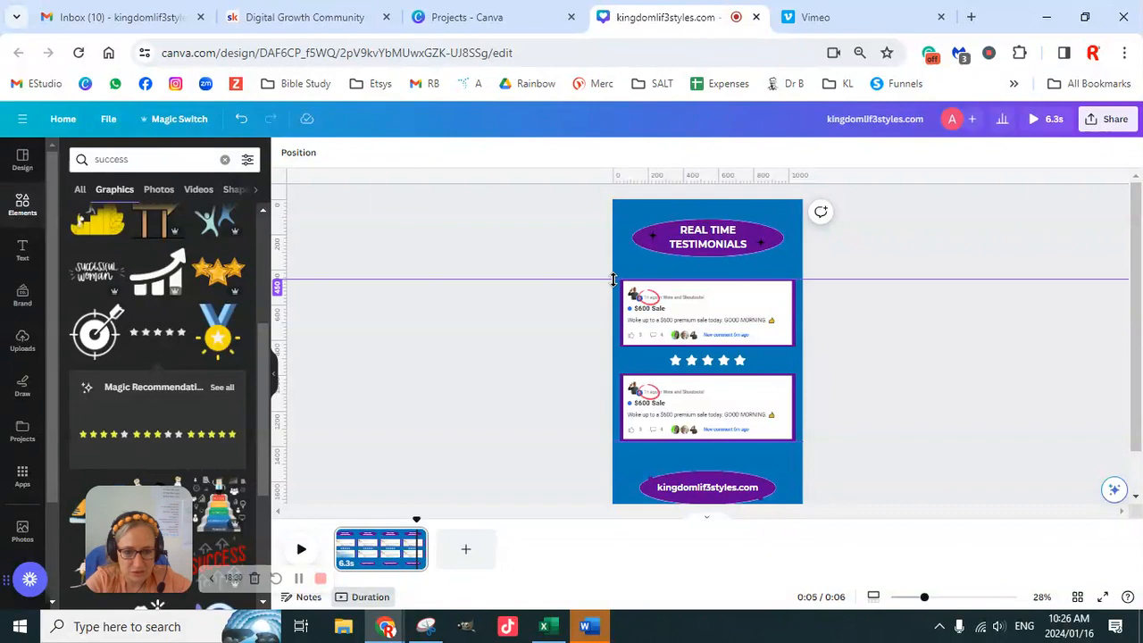
click(706, 313)
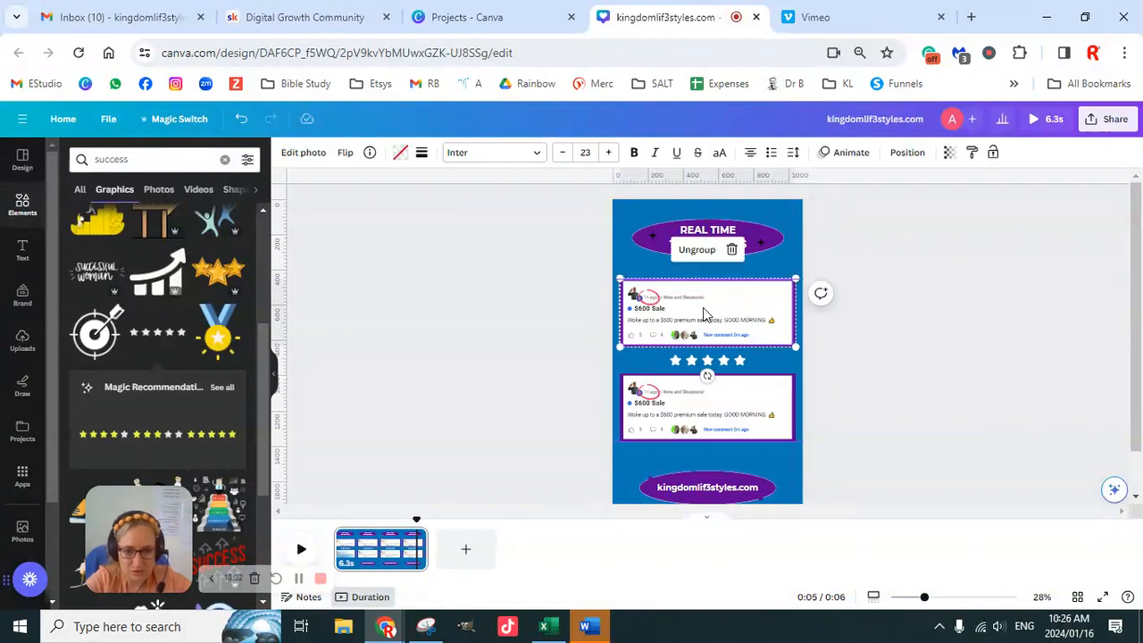
shift+click(743, 424)
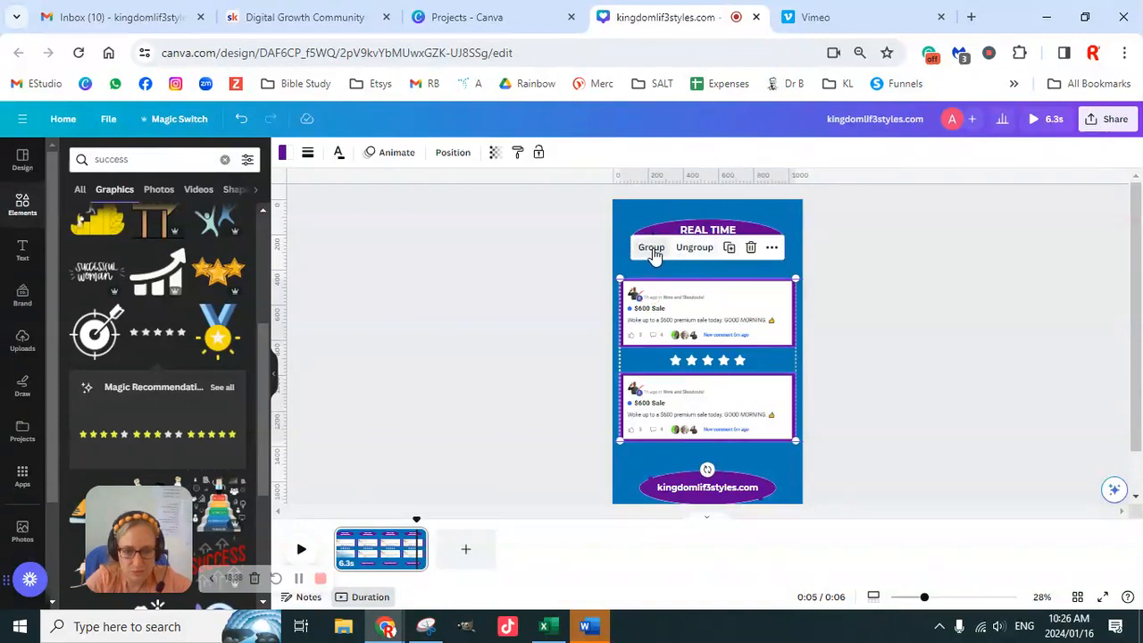
click(652, 249)
click(814, 154)
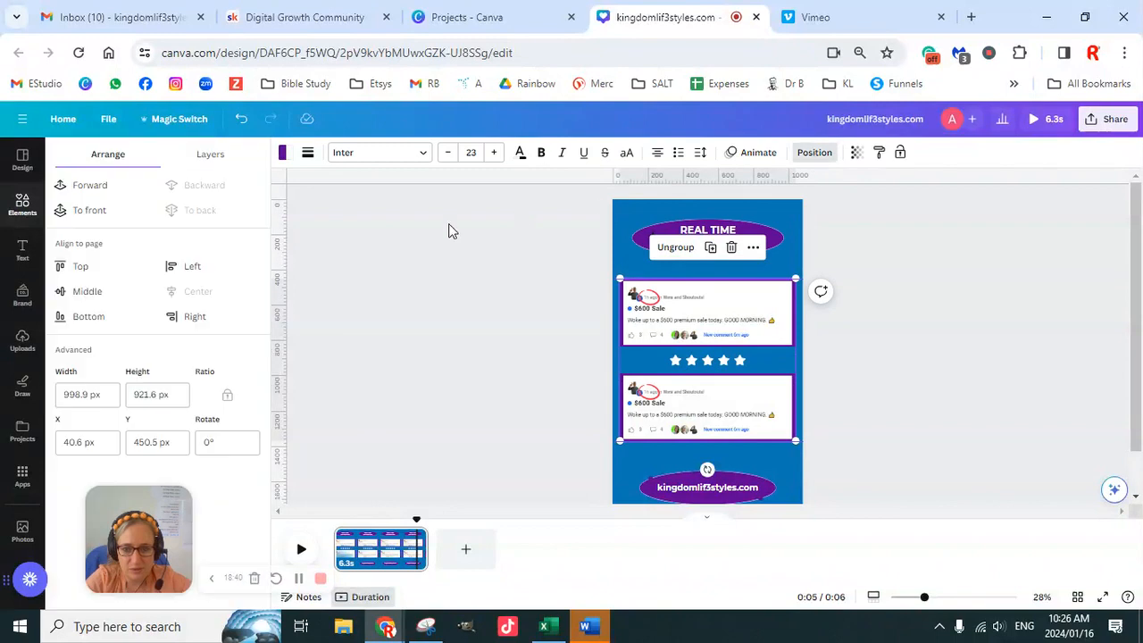
click(82, 293)
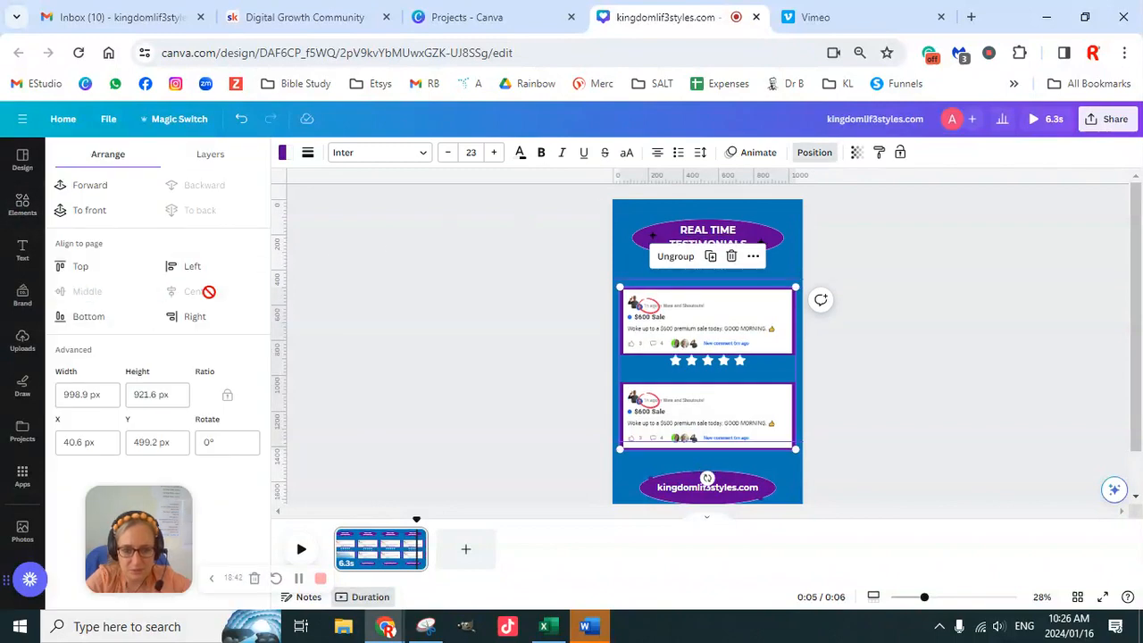
- Move the upper guide to the top edge of the upper testimonial and shift the star row down midway between the testimonials
click(939, 436)
mouse_move(796, 448)
mouse_down()
mouse_move(800, 438)
mouse_move(802, 449)
mouse_up()
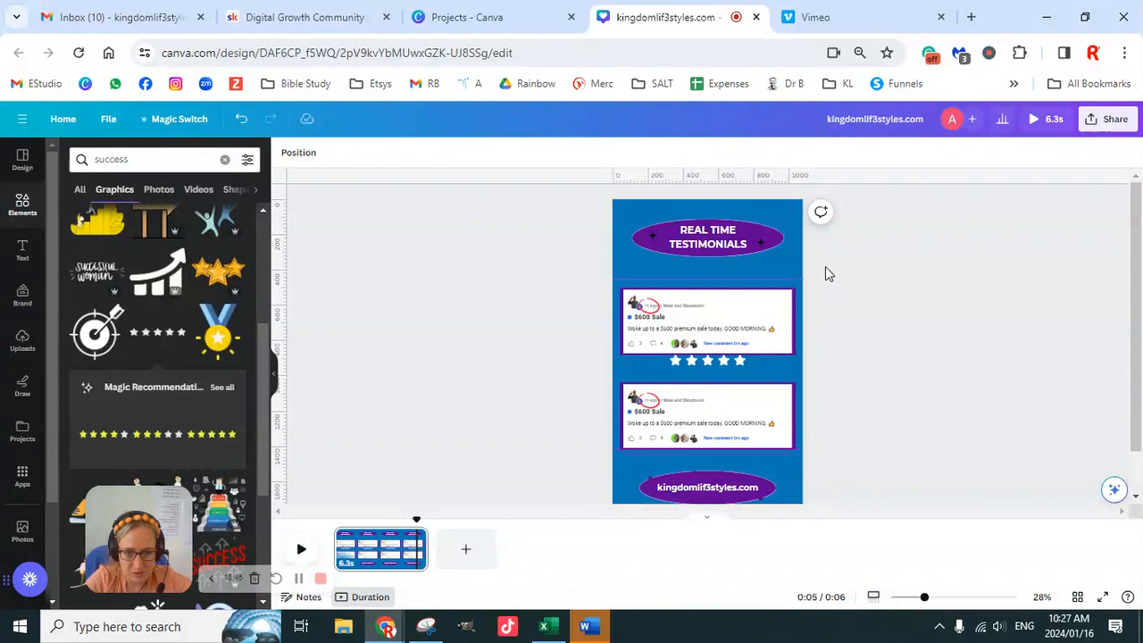
drag(784, 280, 787, 289)
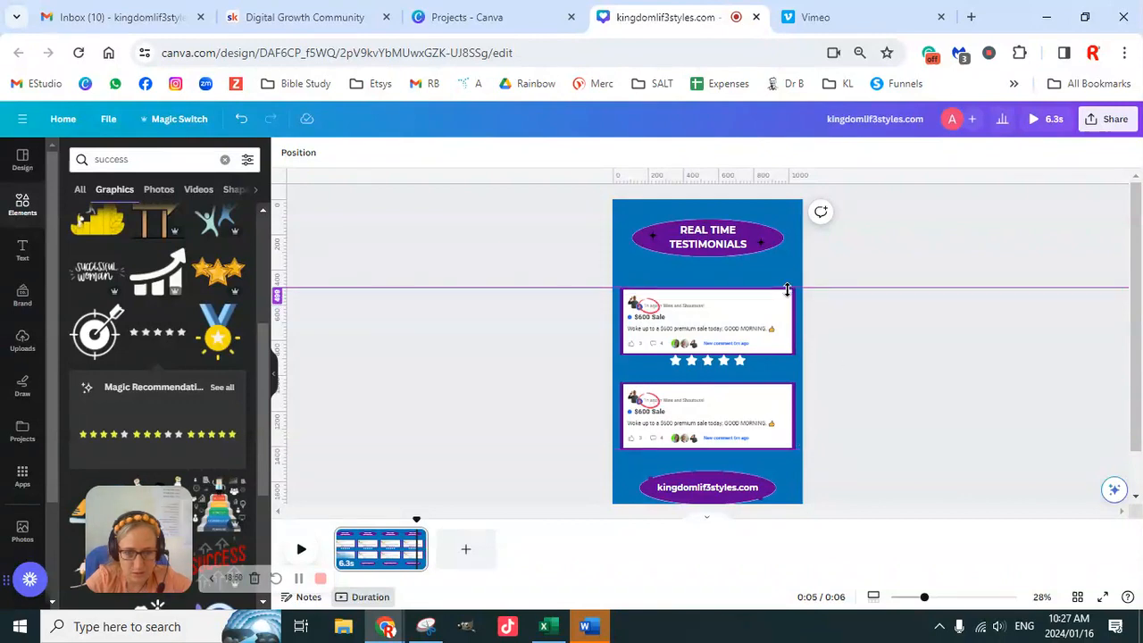
drag(710, 362, 715, 369)
click(941, 428)
scroll(942, 437, down, 1)
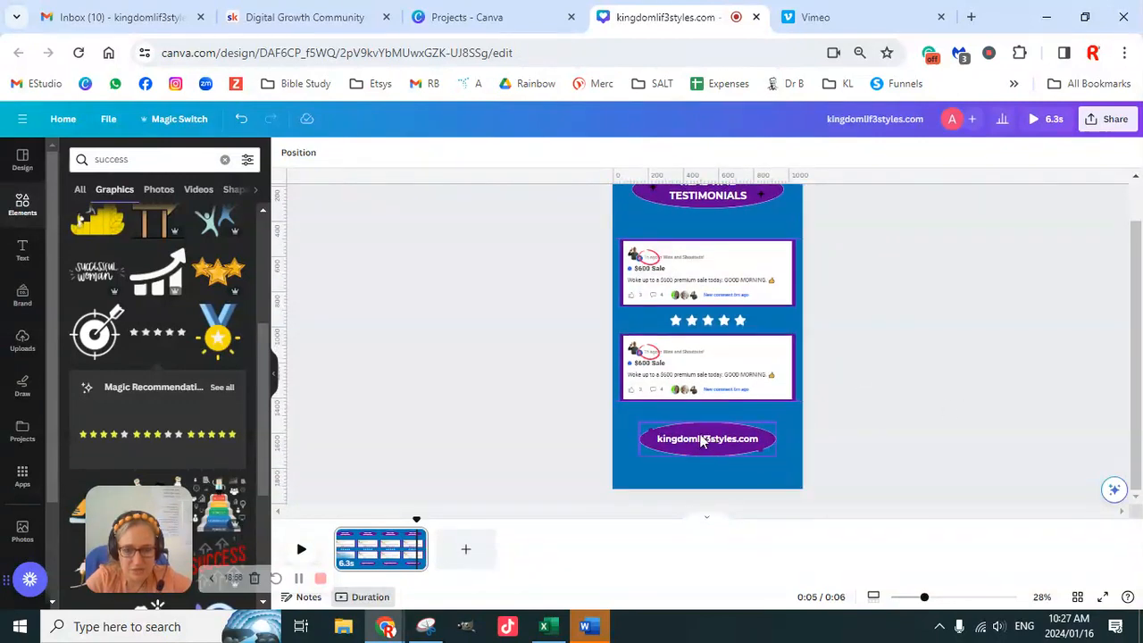
drag(926, 604, 916, 603)
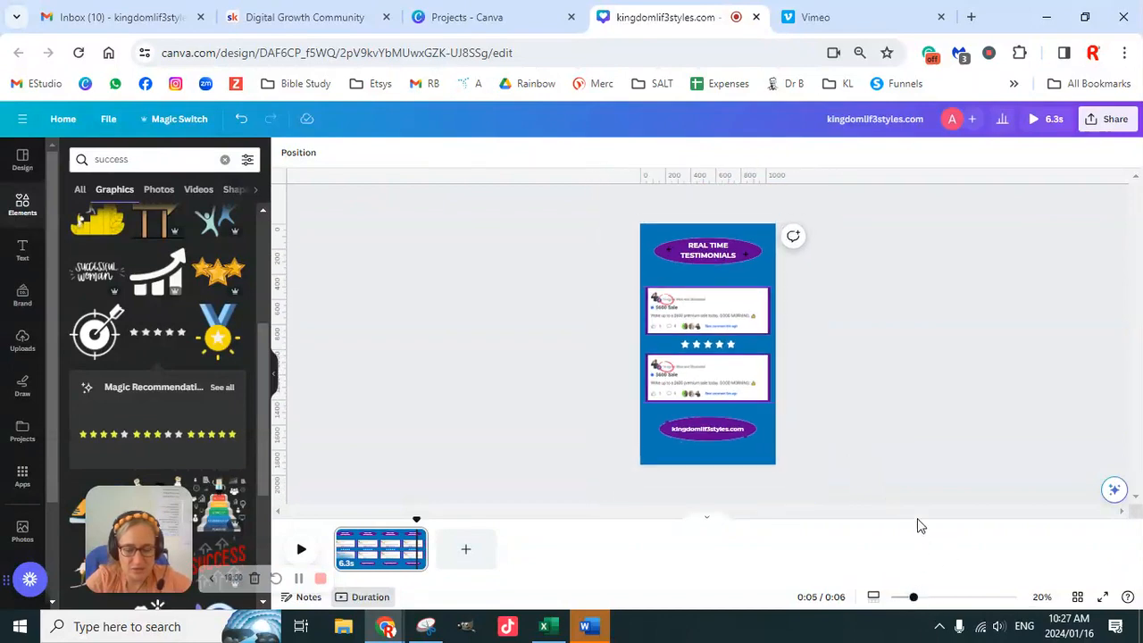
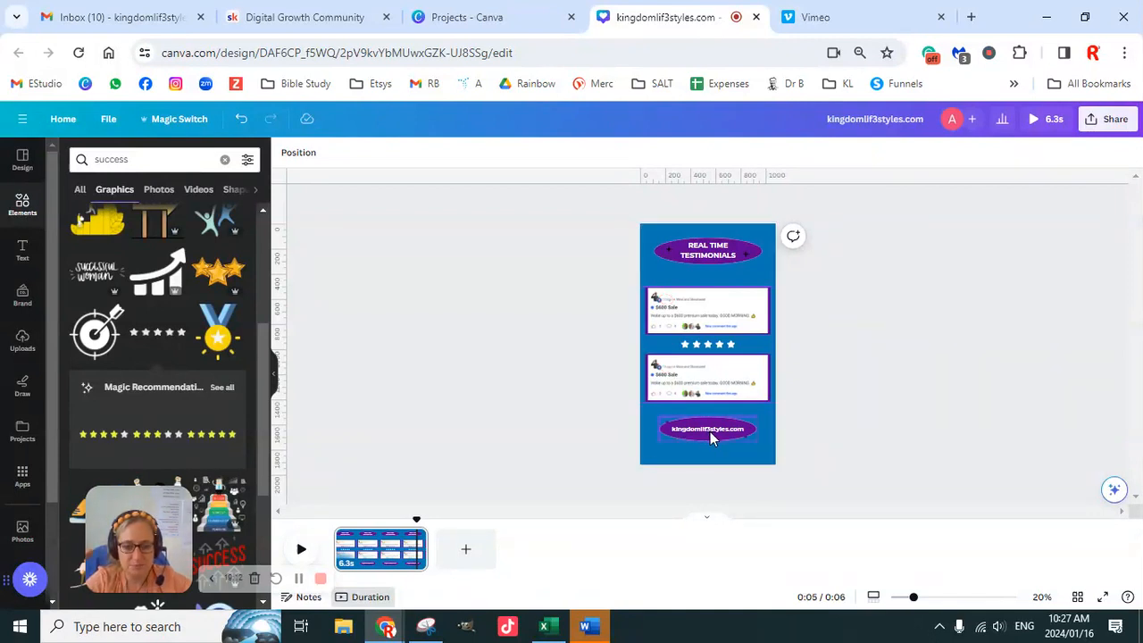
- Recolour both colours of the small sparkle at the upper-left edge of the website oval to white from the brand palette
click(712, 429)
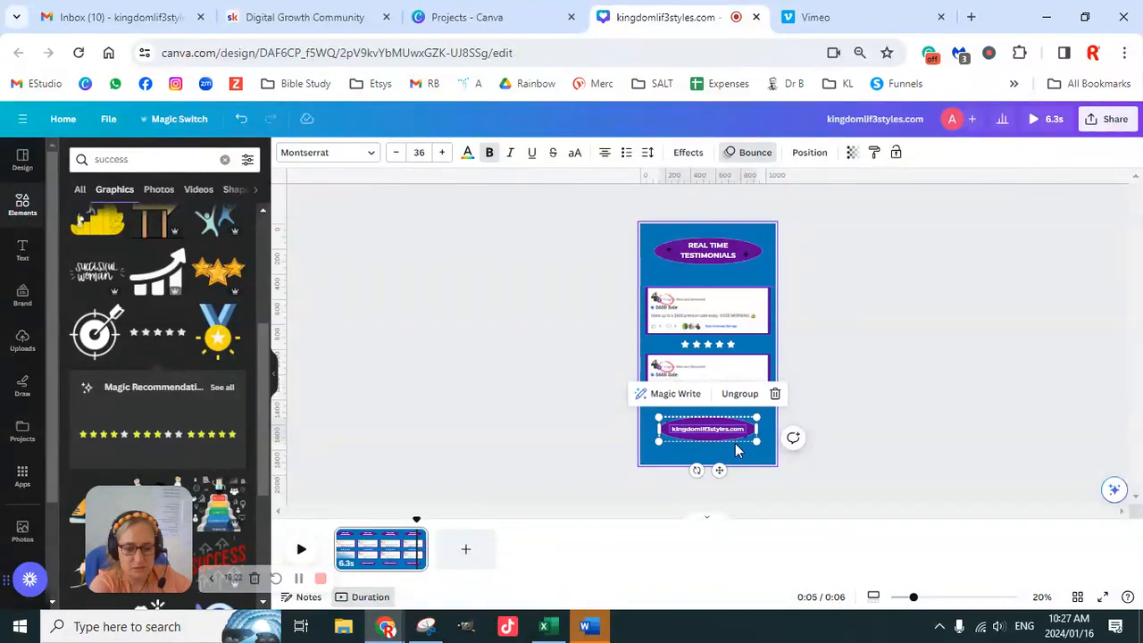
click(814, 432)
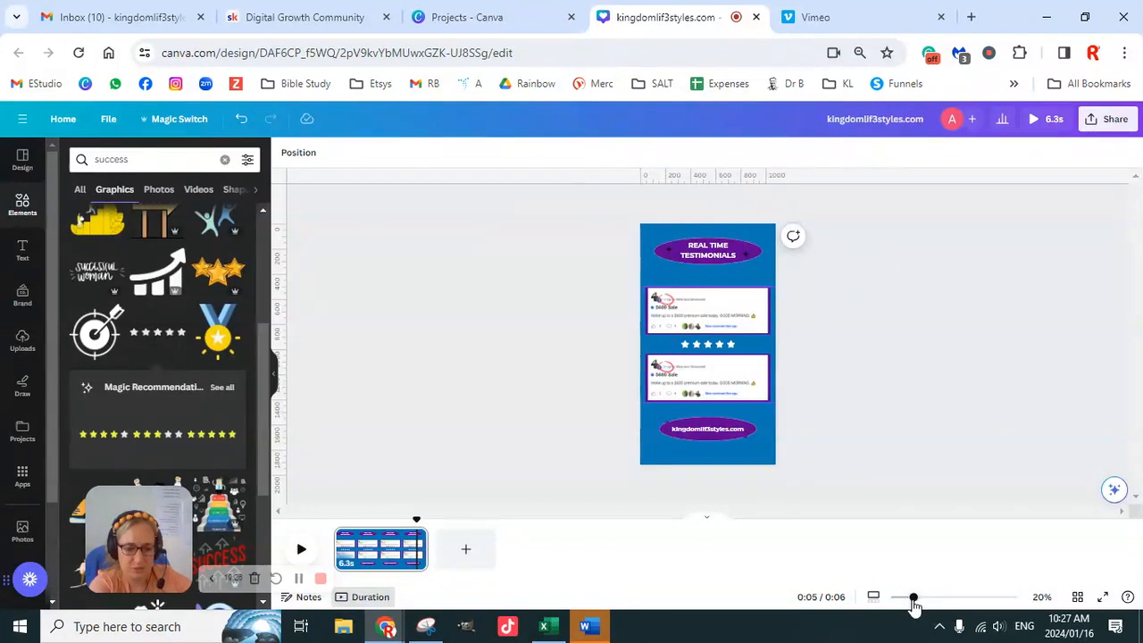
drag(912, 604, 949, 602)
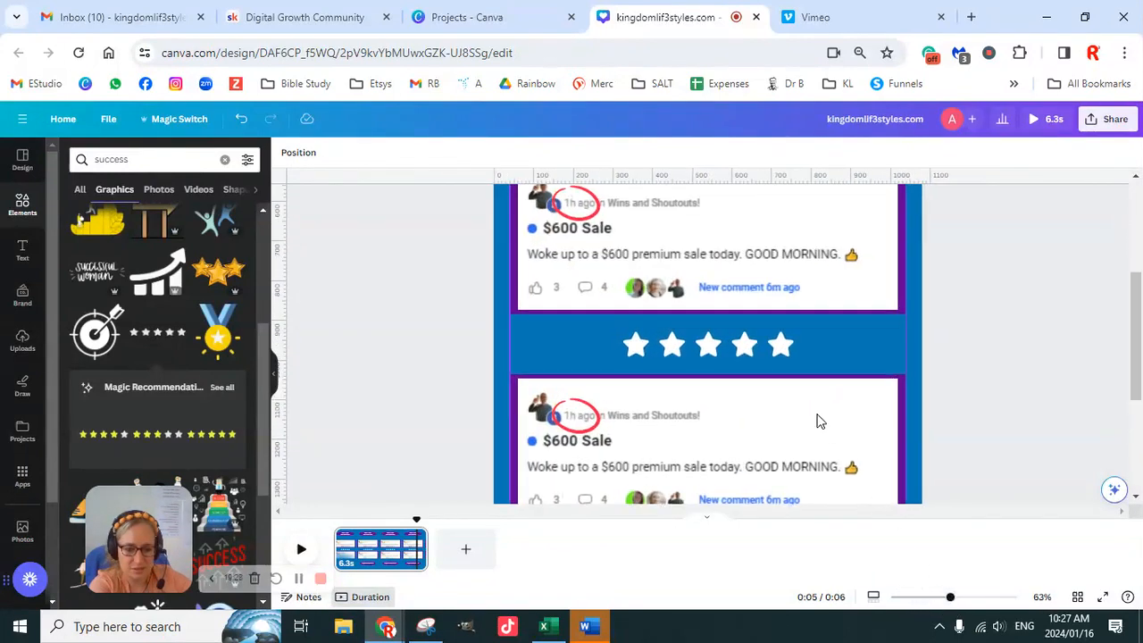
scroll(819, 421, down, 3)
click(579, 358)
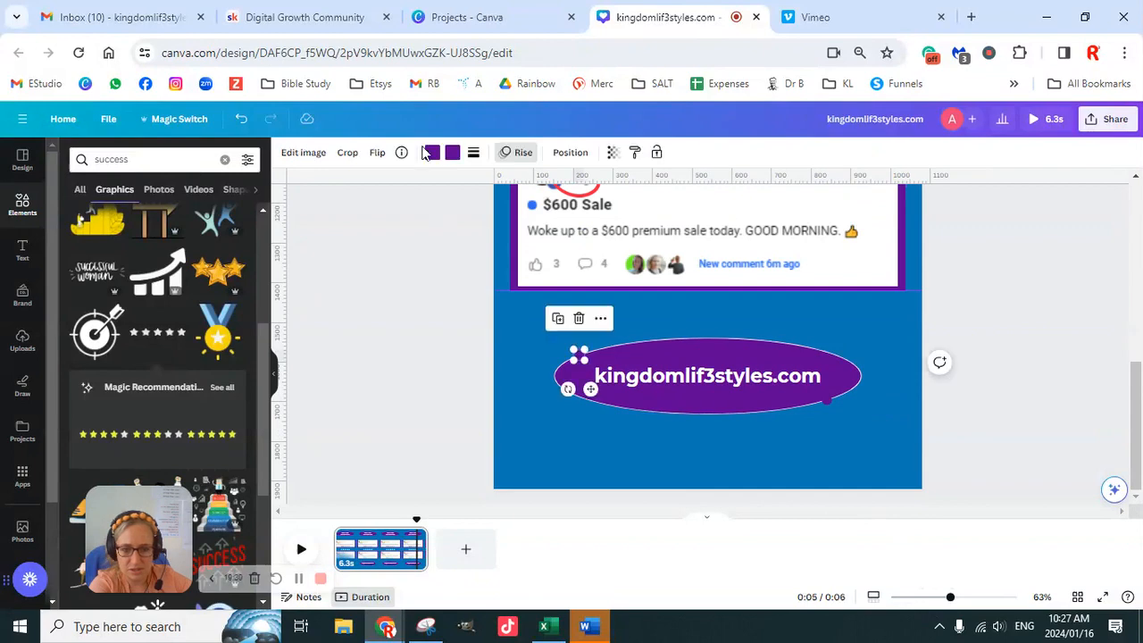
click(432, 154)
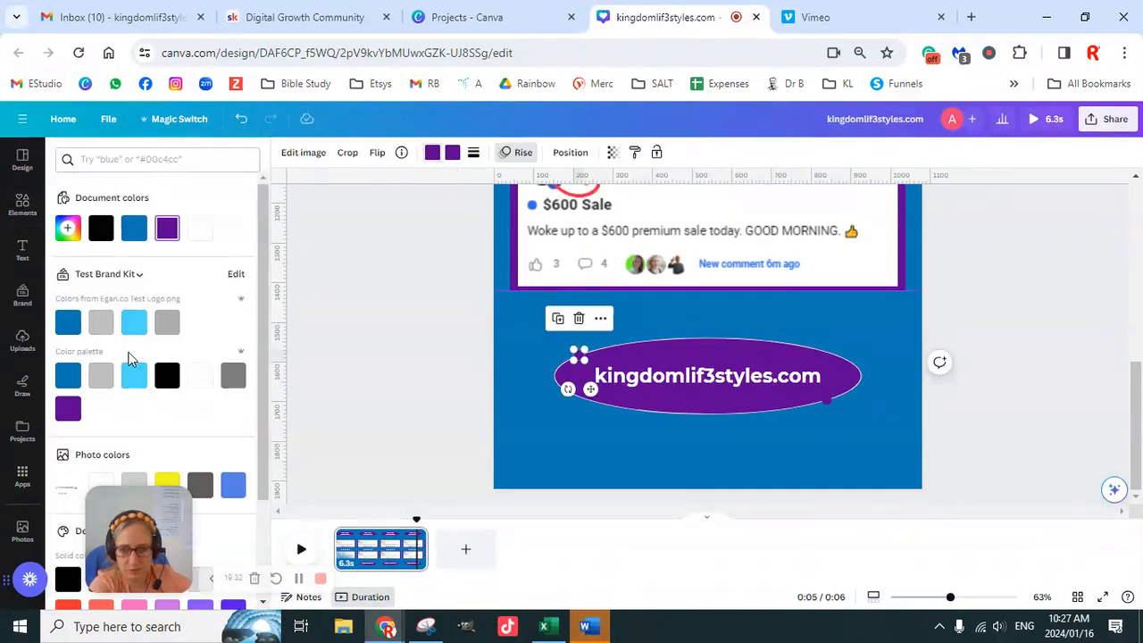
click(201, 376)
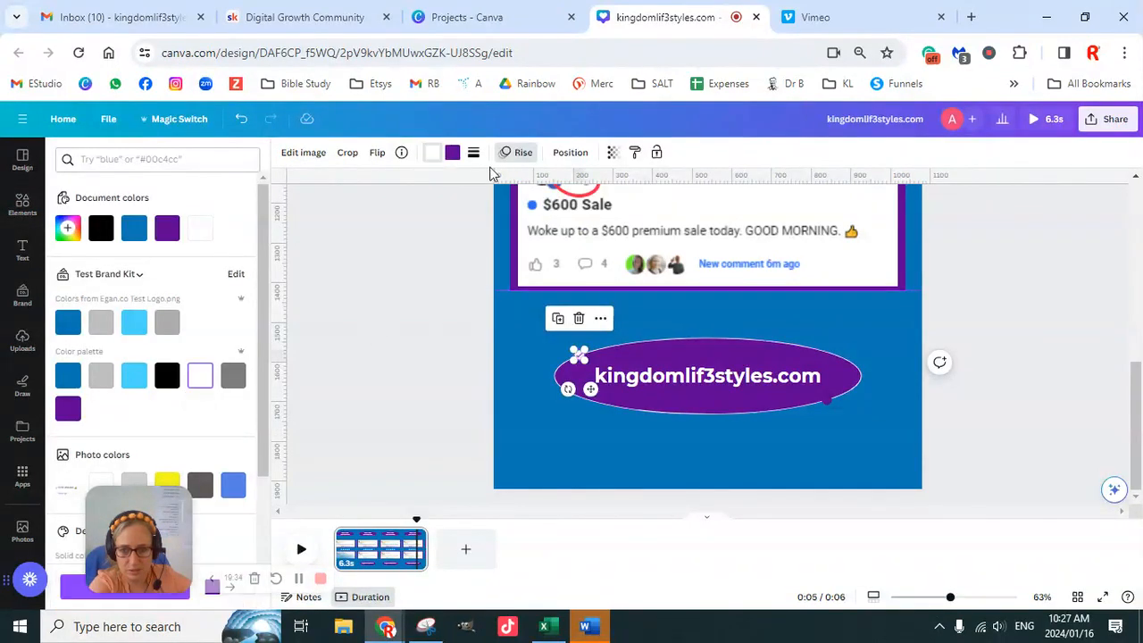
click(451, 156)
click(201, 376)
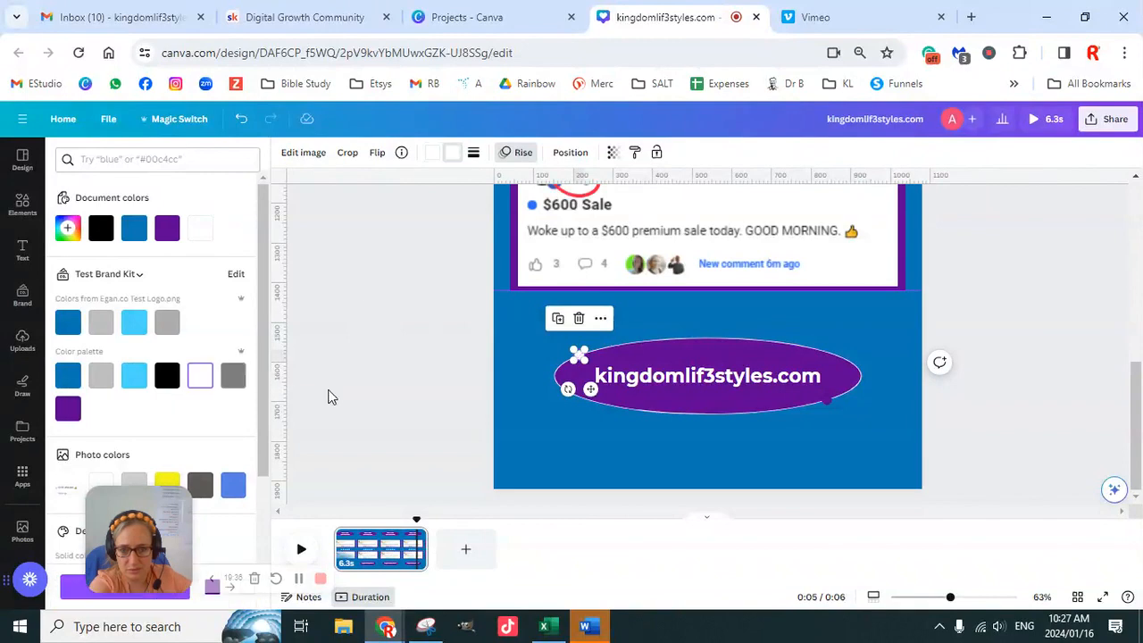
- Recolour both colours of the sparkle at the lower-right edge of the website oval to the brand light blue
click(828, 402)
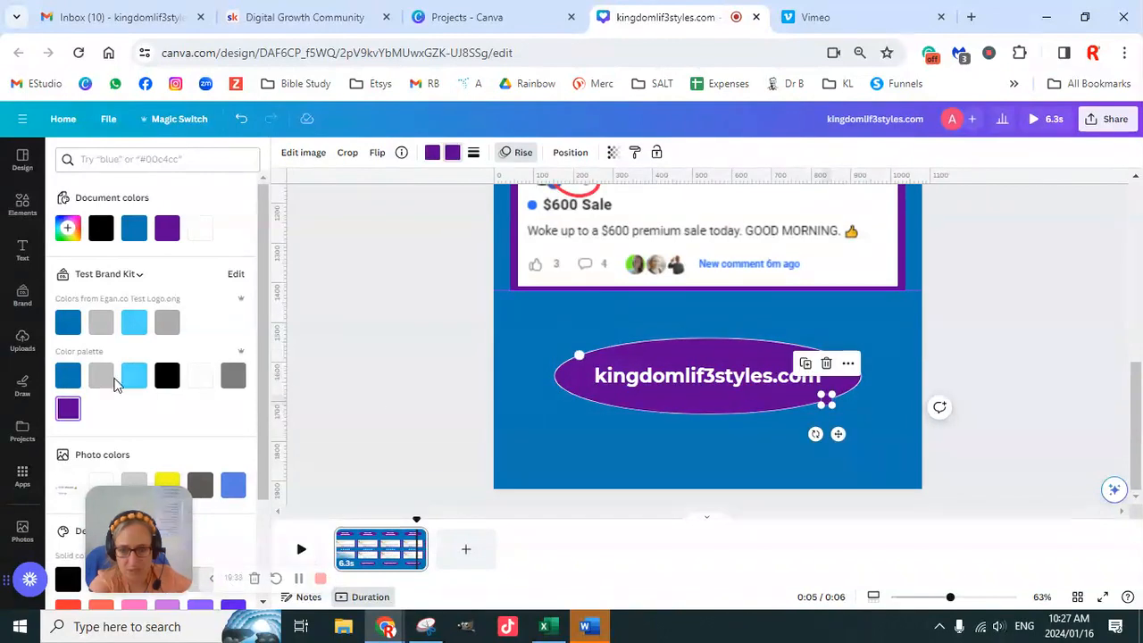
click(133, 376)
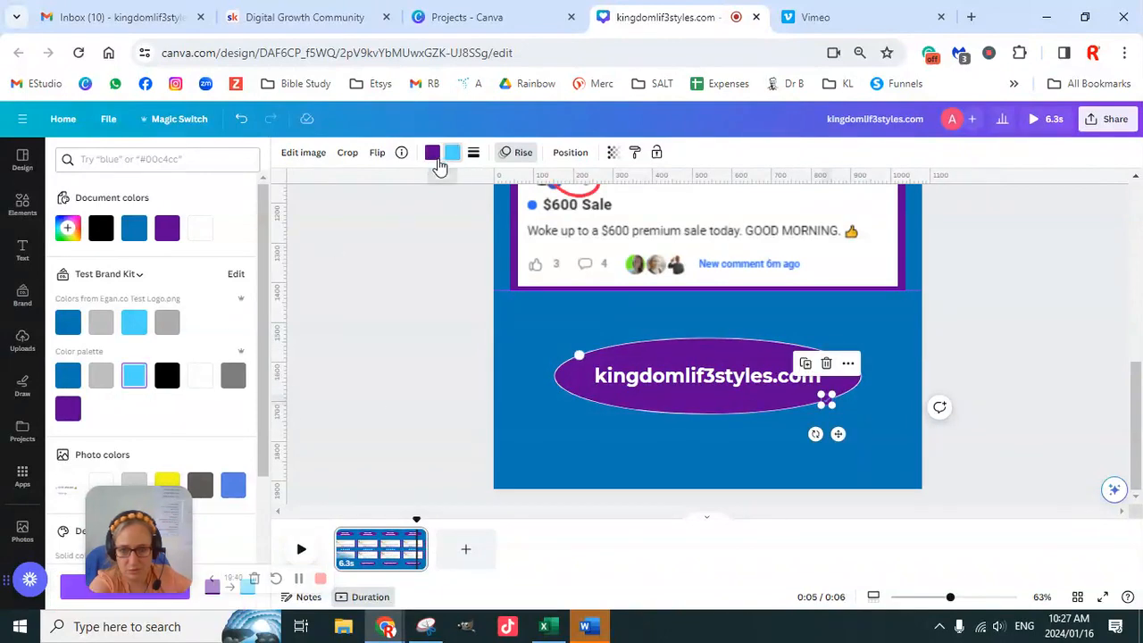
click(136, 380)
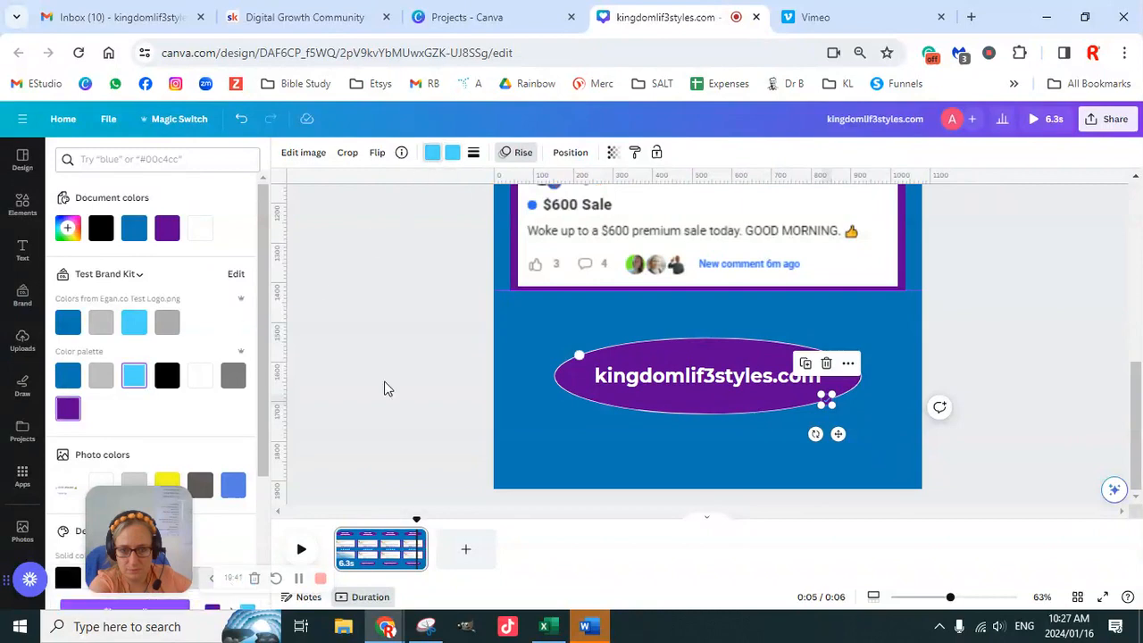
click(998, 383)
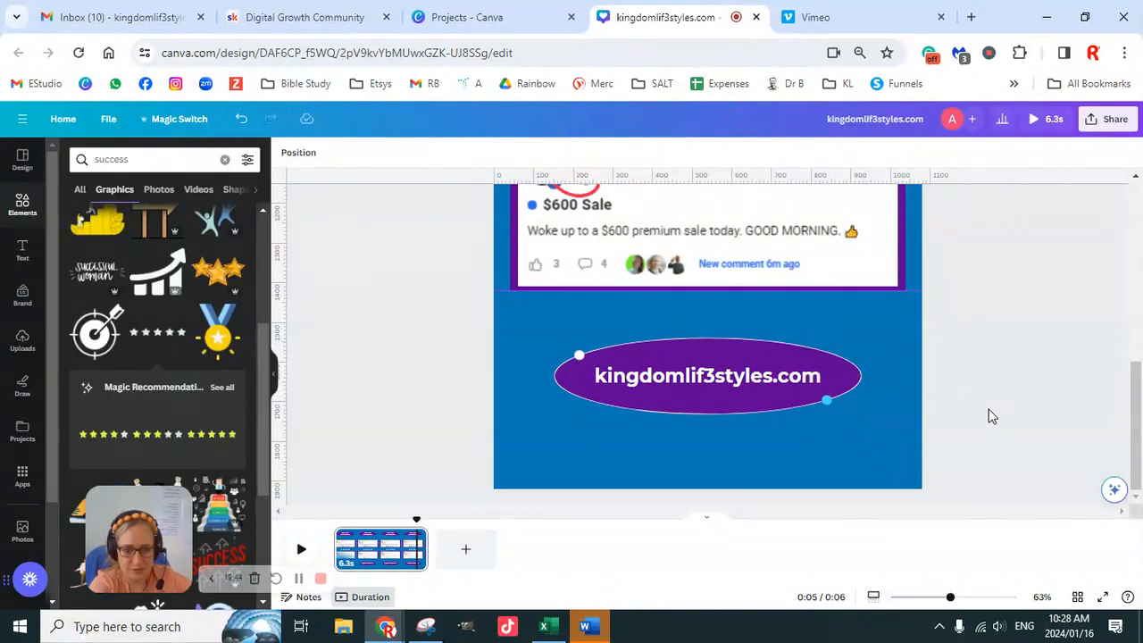
- Change the border of the "REAL TIME TESTIMONIALS" oval to the light blue from the brand palette
scroll(977, 434, up, 5)
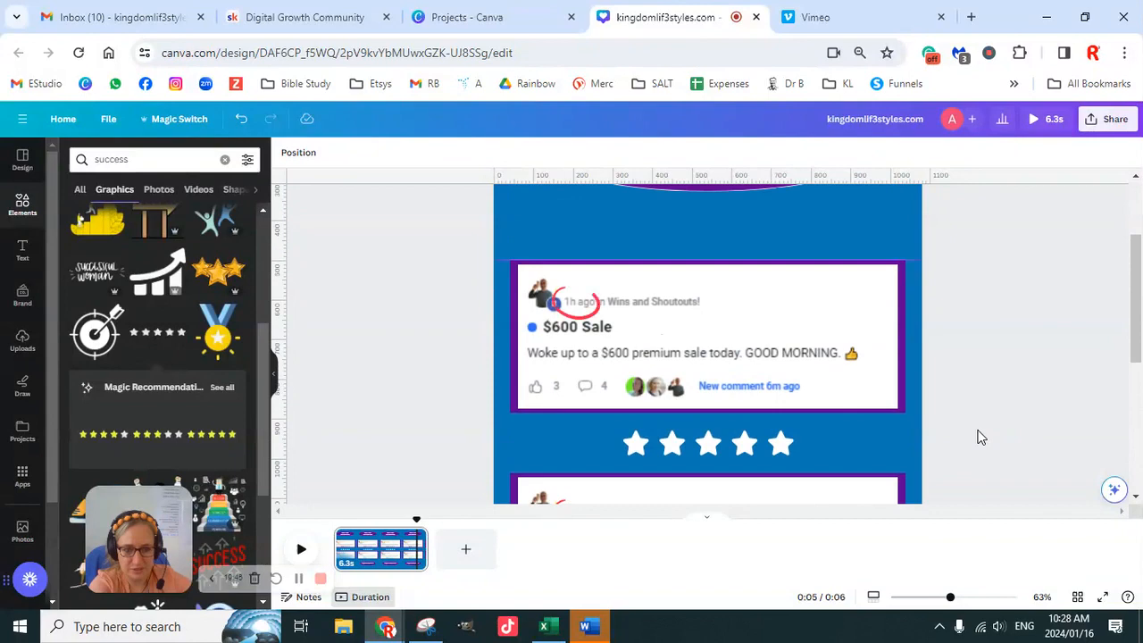
scroll(977, 437, up, 3)
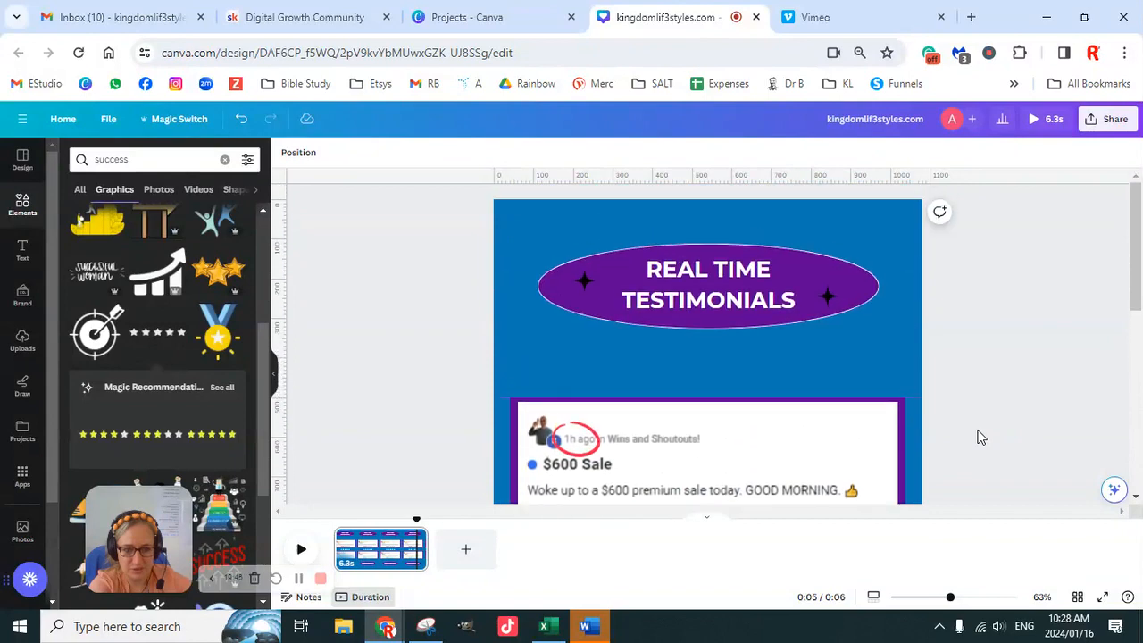
click(873, 292)
click(370, 153)
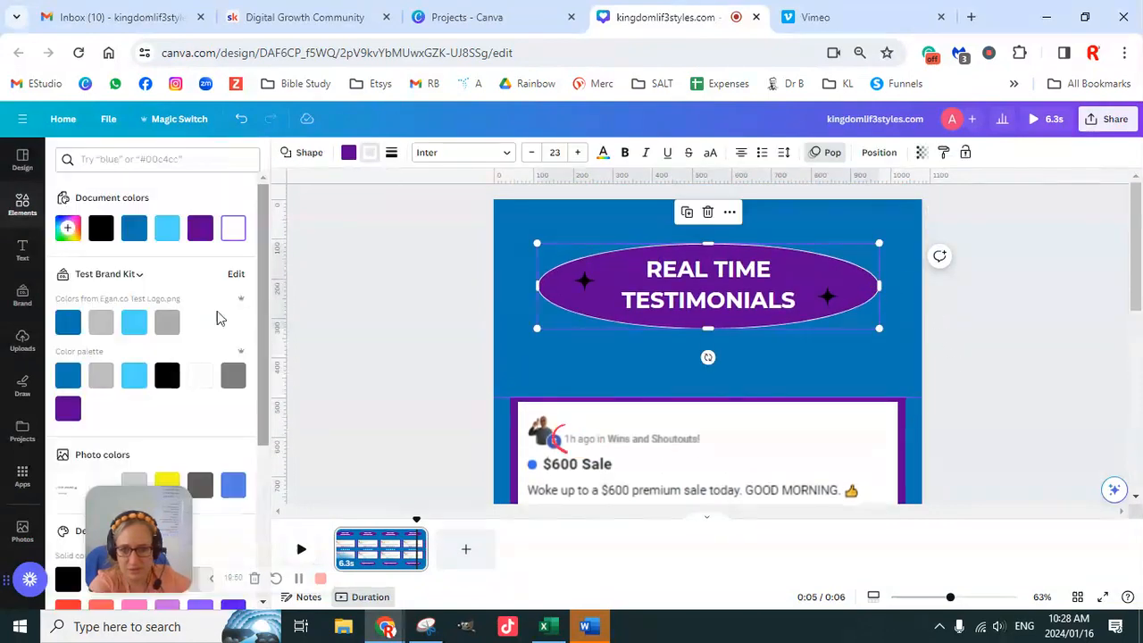
click(135, 382)
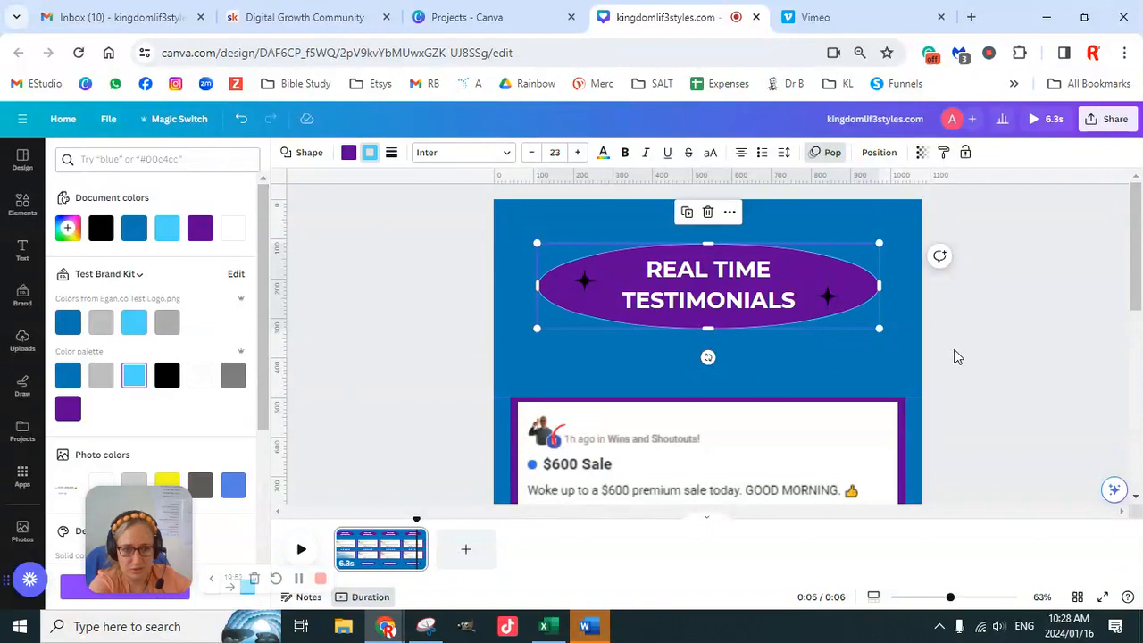
key(Escape)
- Give the kingdomlif3styles.com oval the same light blue border from the brand palette
scroll(960, 355, down, 3)
scroll(957, 367, down, 3)
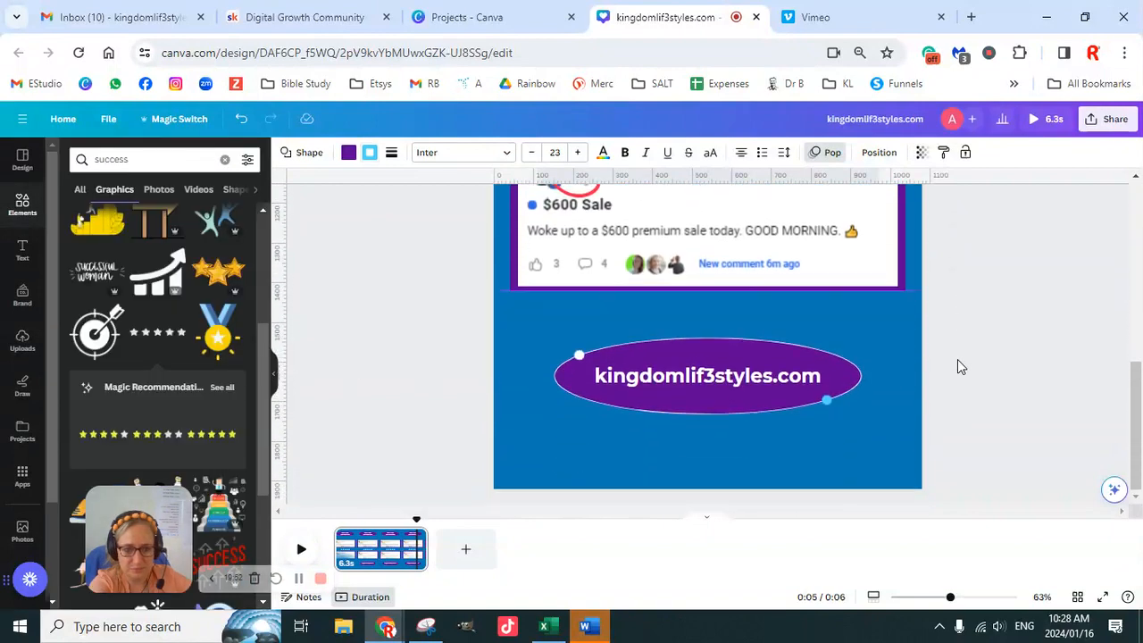
click(829, 361)
click(368, 157)
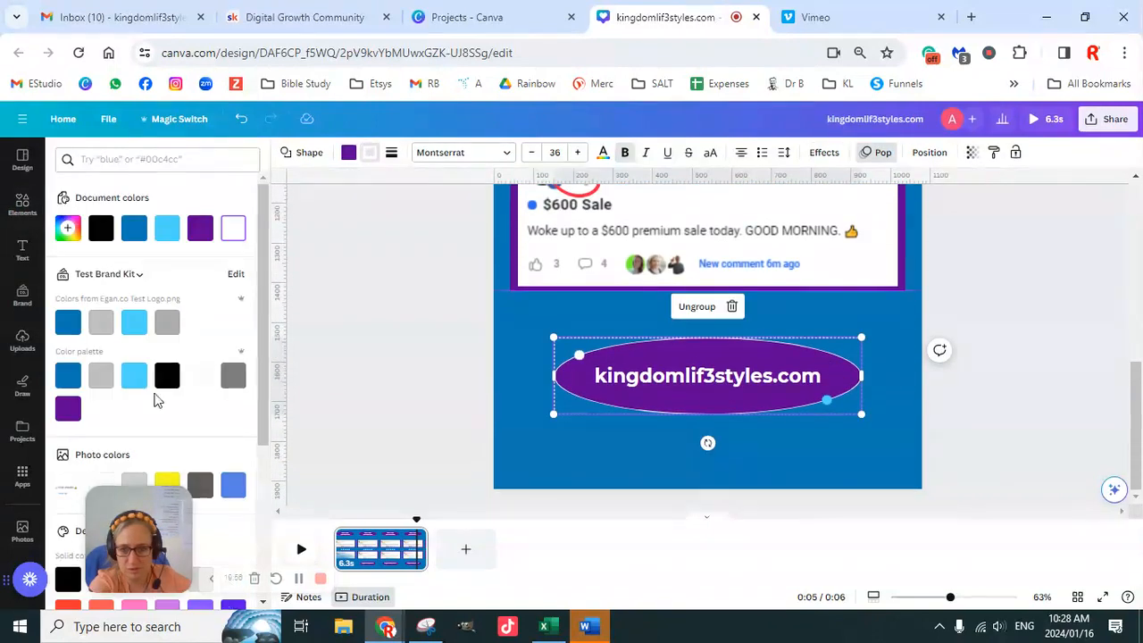
click(134, 375)
key(Escape)
key(Escape)
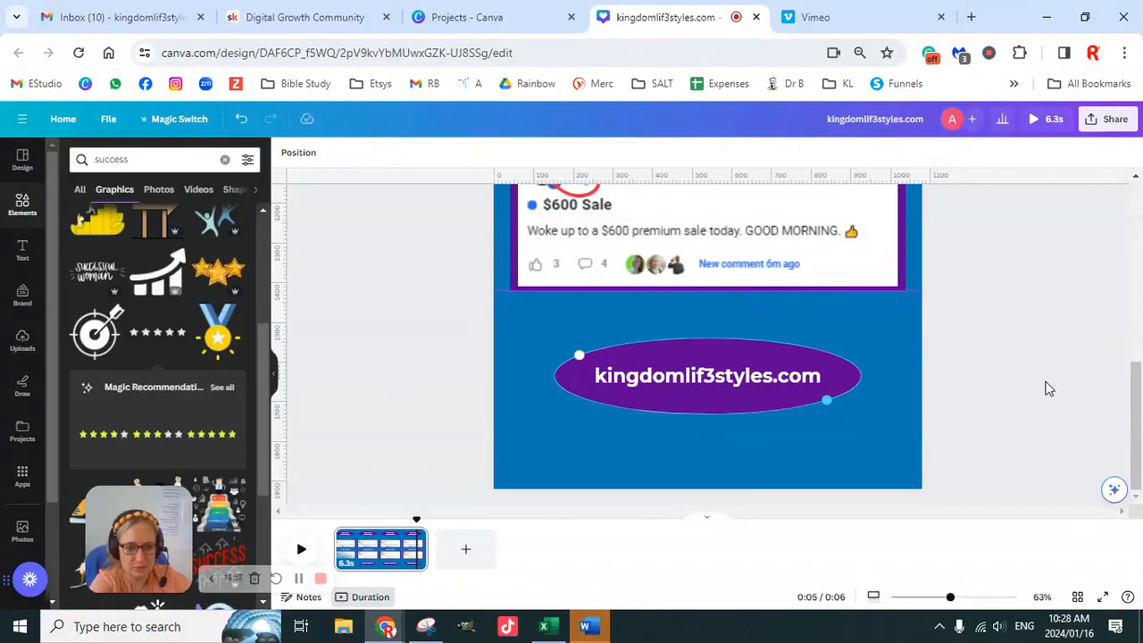
- Detach the duplicate "$600 Sale" screenshot from the lower testimonial frame and delete it
scroll(1027, 411, up, 3)
scroll(1020, 443, up, 1)
scroll(1008, 426, down, 3)
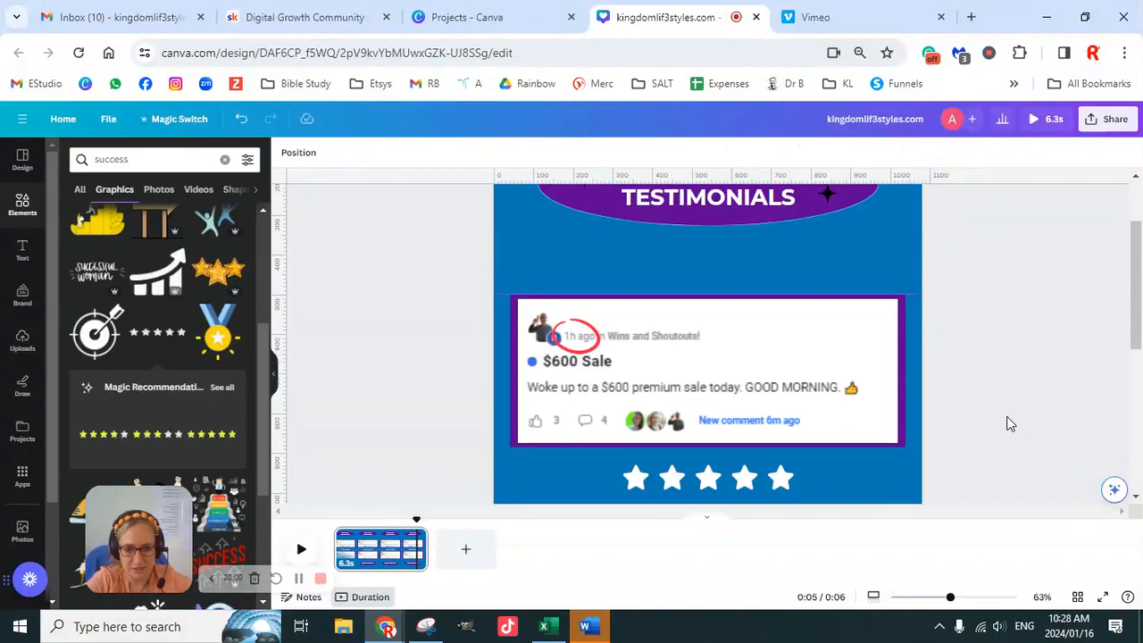
scroll(1009, 406, up, 3)
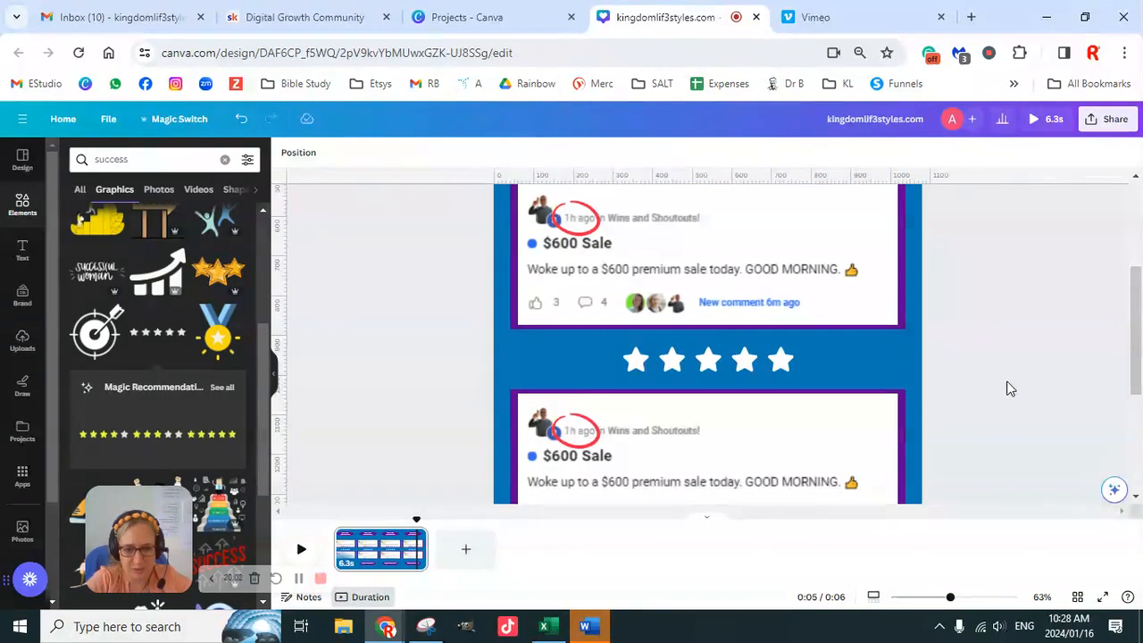
scroll(998, 386, down, 2)
right_click(758, 326)
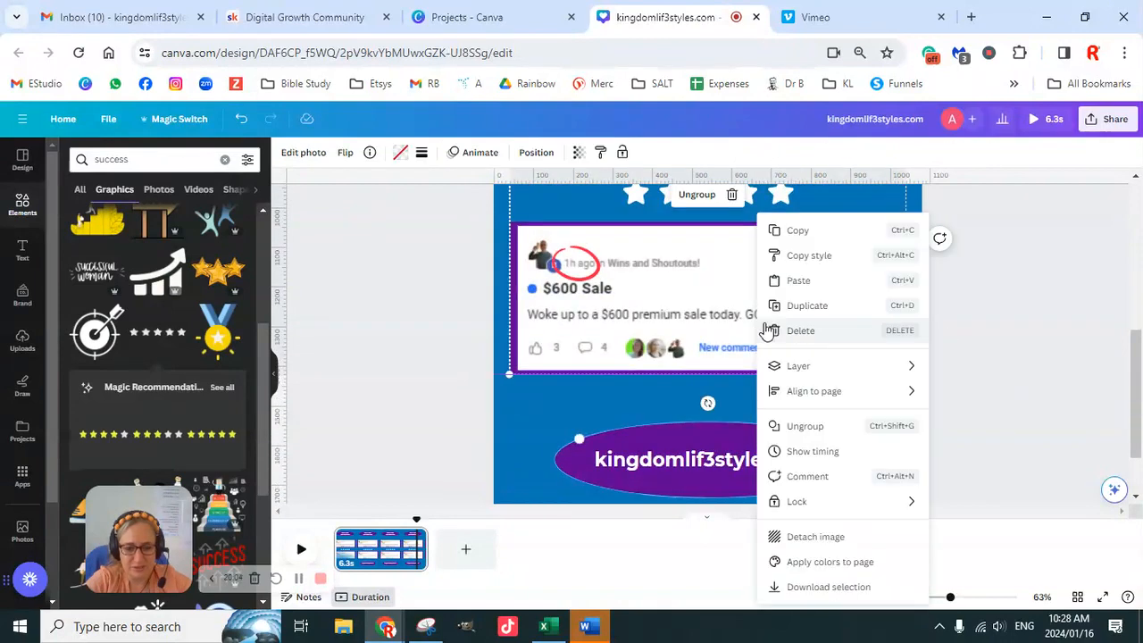
click(832, 540)
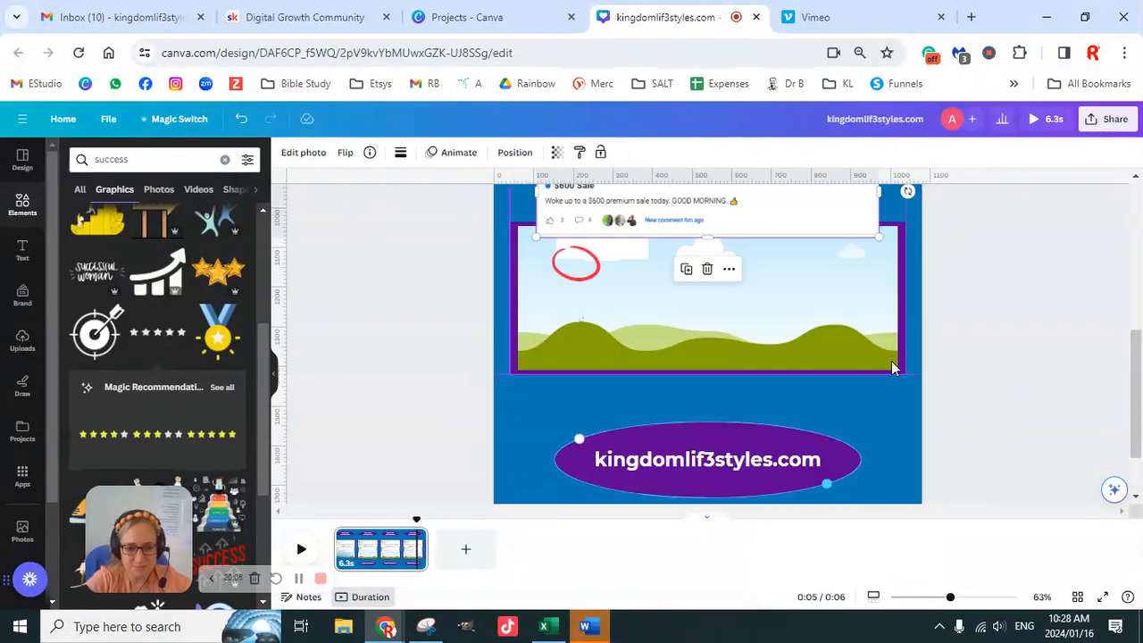
click(1018, 283)
click(860, 227)
key(Delete)
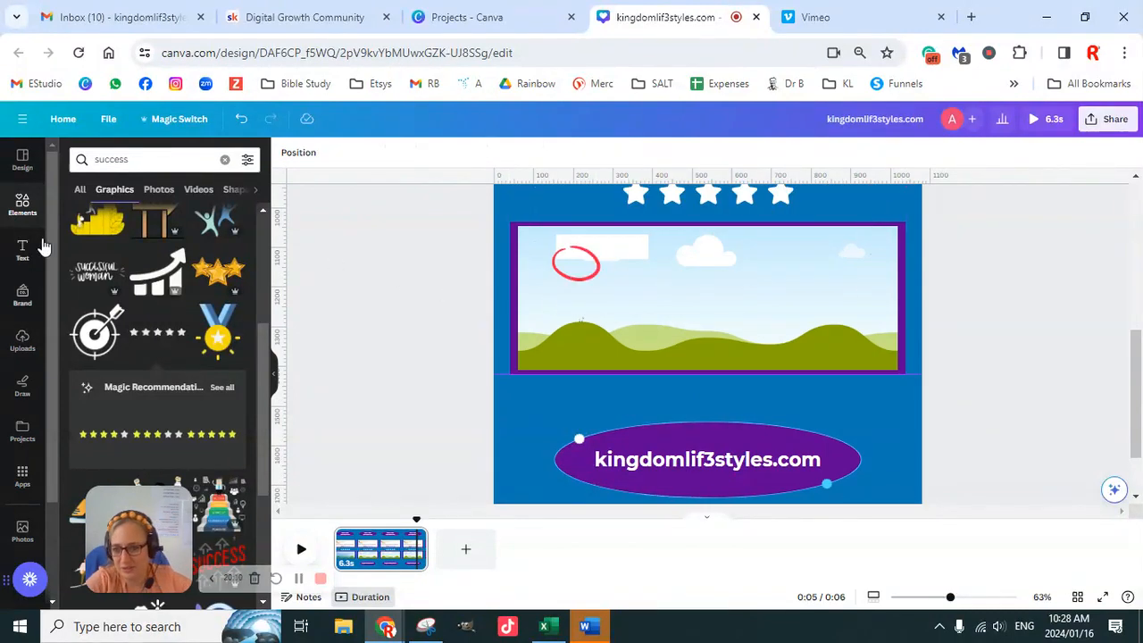
- Place the "$600 ding!!! $4300 for the week" screenshot from the uploads into the empty lower frame
click(23, 341)
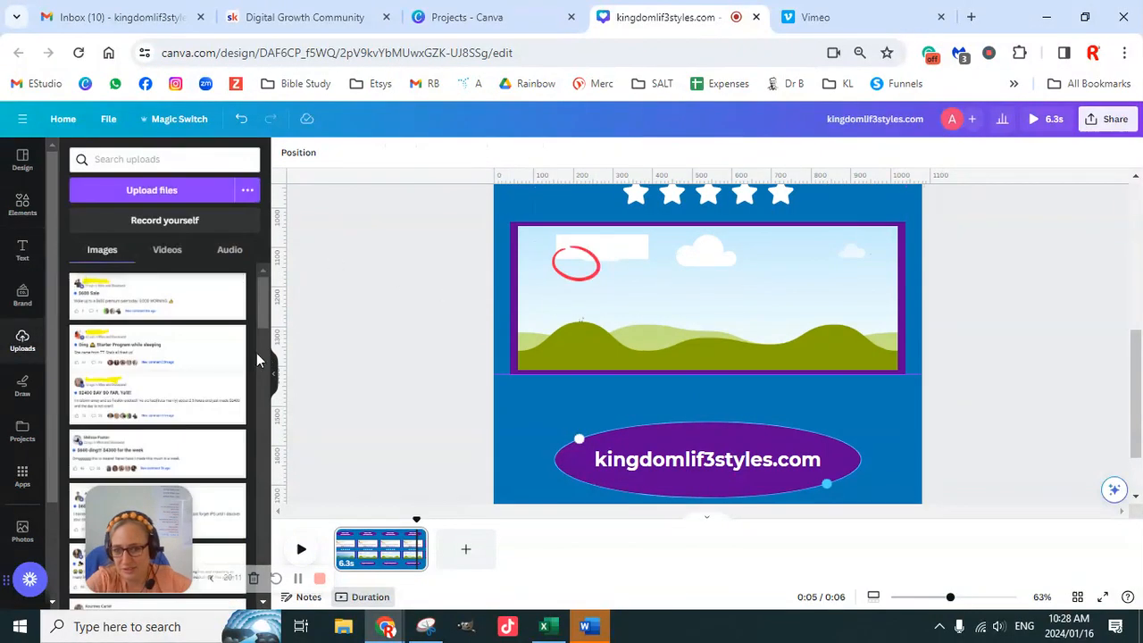
click(164, 382)
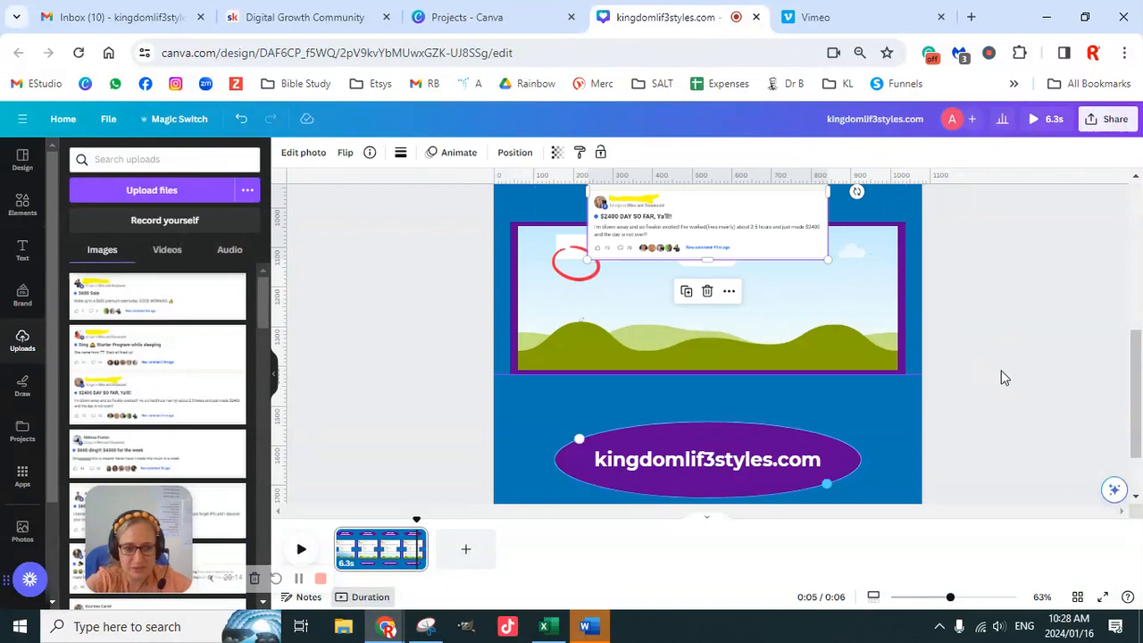
key(Delete)
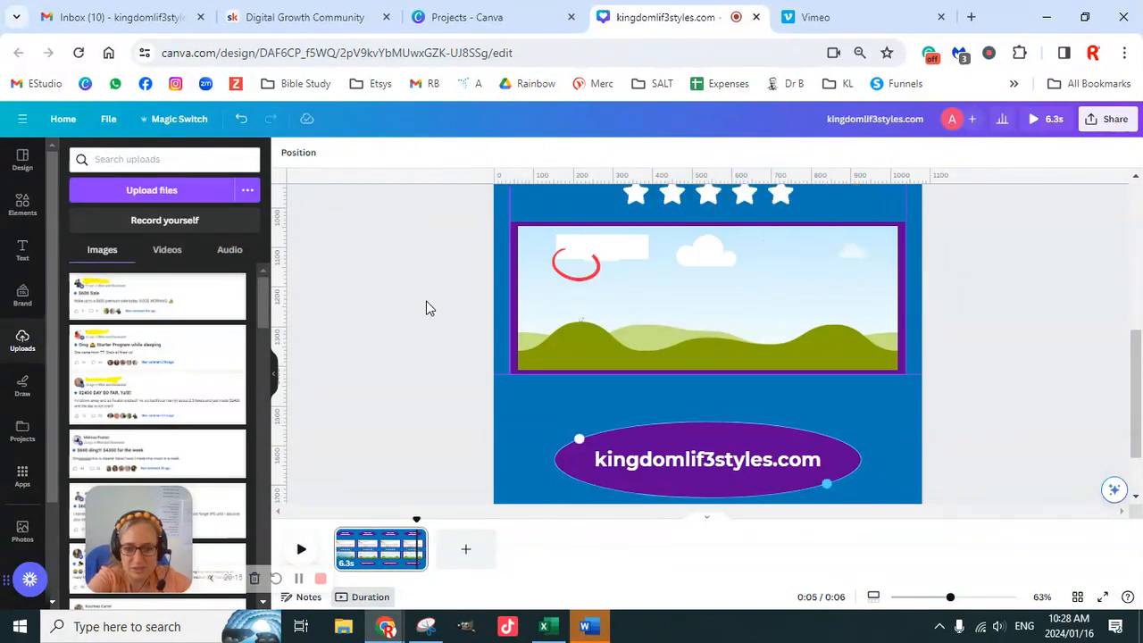
scroll(189, 427, down, 2)
click(176, 389)
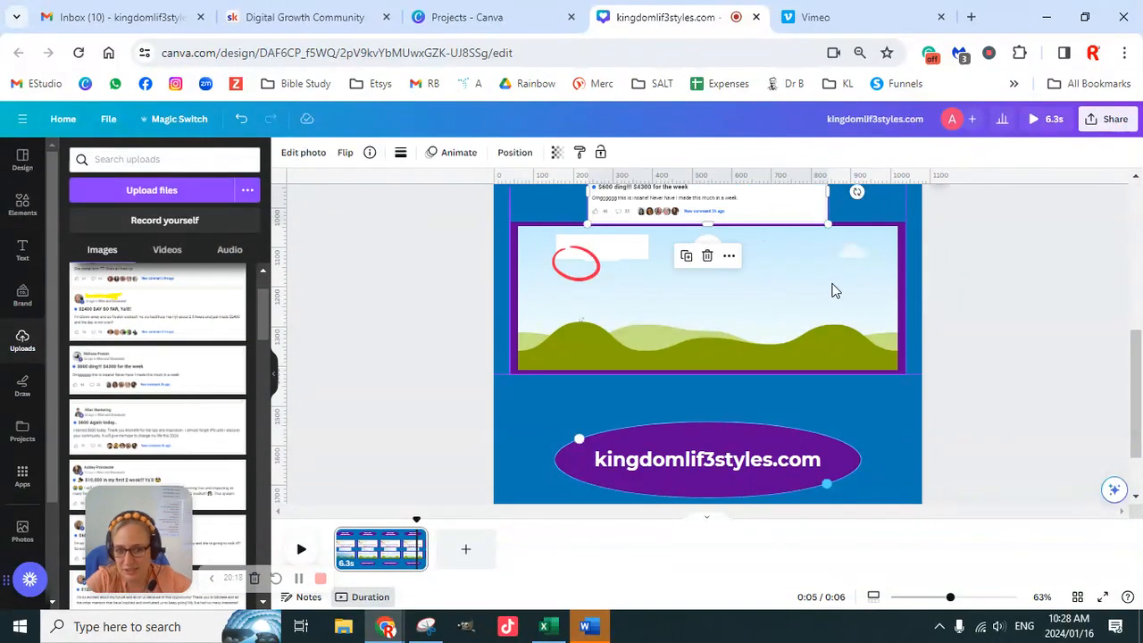
drag(799, 229, 801, 275)
- Enlarge the new screenshot within its frame and shift it so the whole comment text fits inside the border
double_click(708, 312)
drag(708, 312, 751, 314)
drag(1041, 226, 1089, 188)
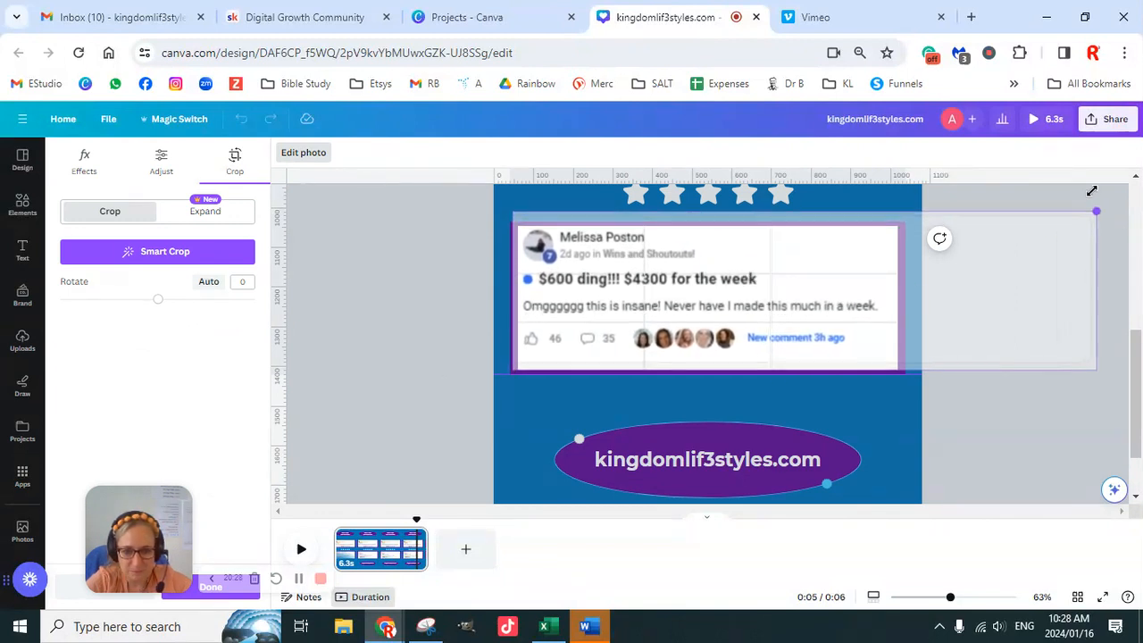
drag(867, 304, 863, 309)
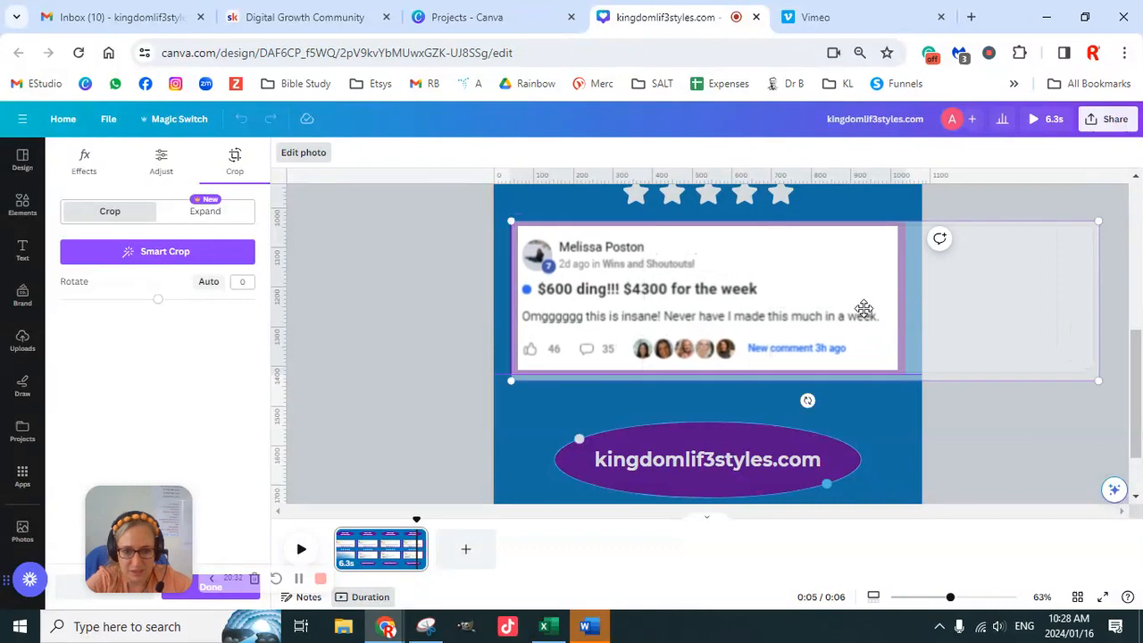
click(480, 310)
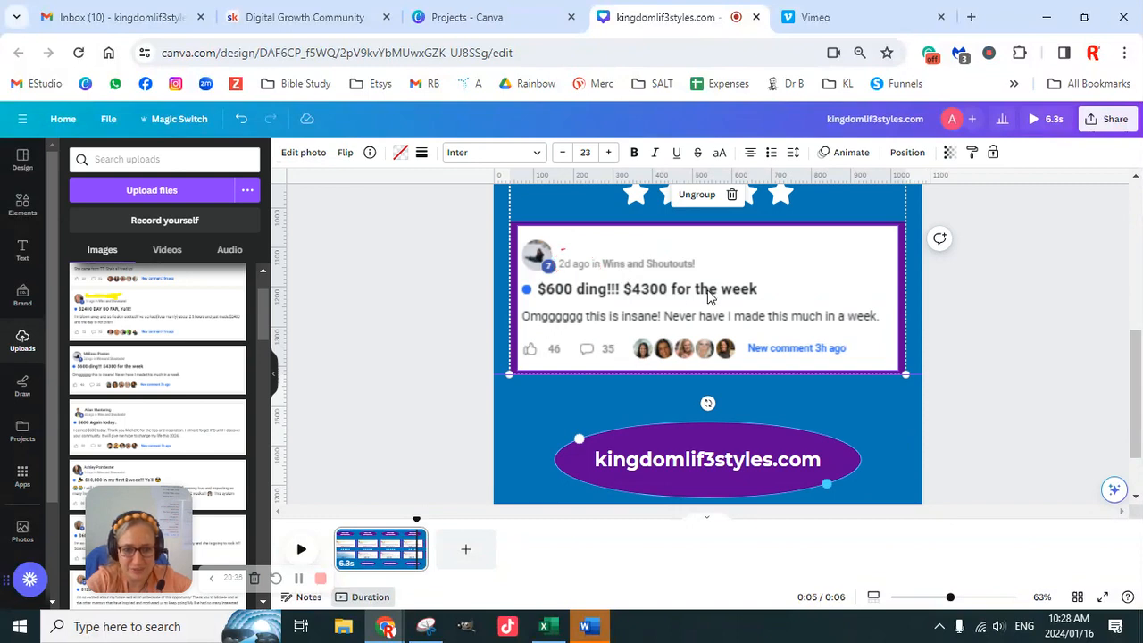
scroll(975, 366, up, 10)
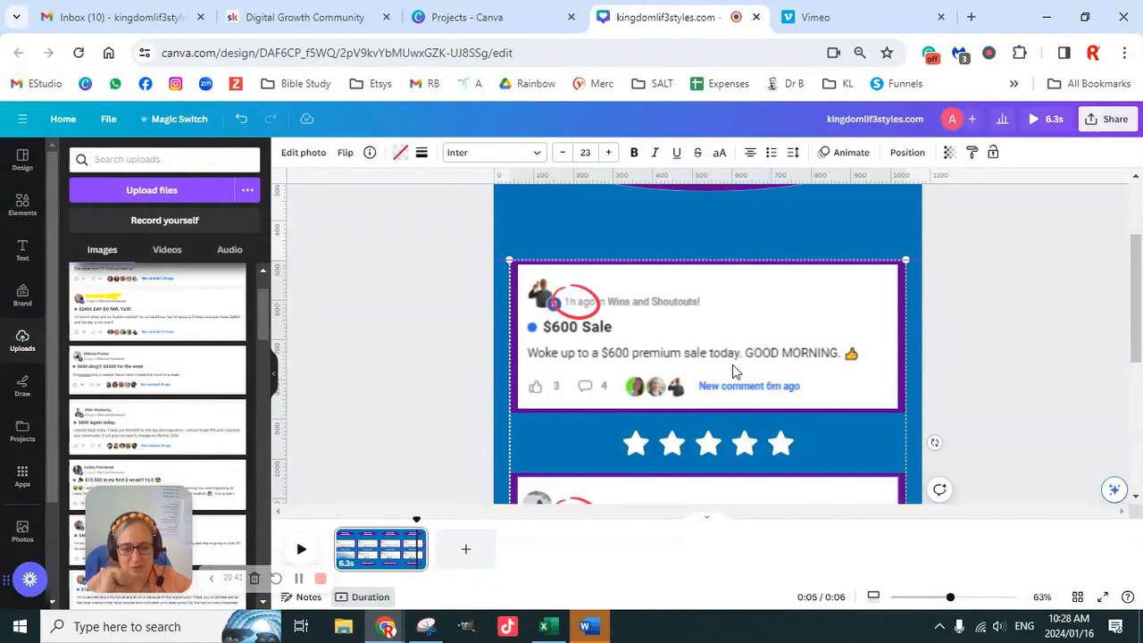
scroll(863, 387, down, 5)
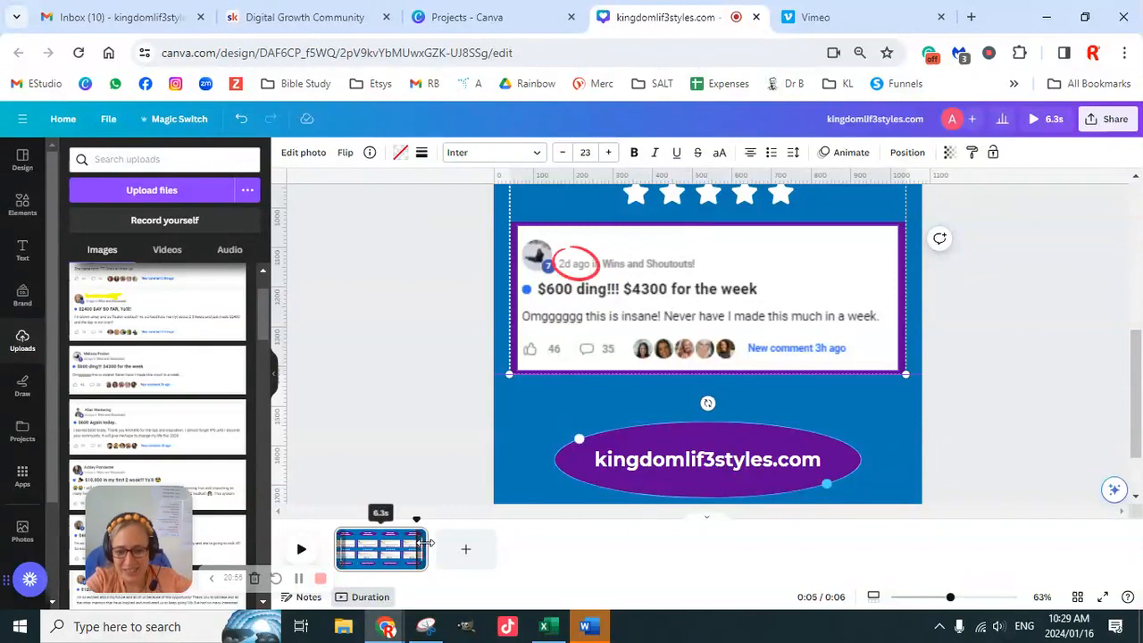
- Extend the page's duration to 10.0 seconds and duplicate the page
drag(426, 543, 482, 543)
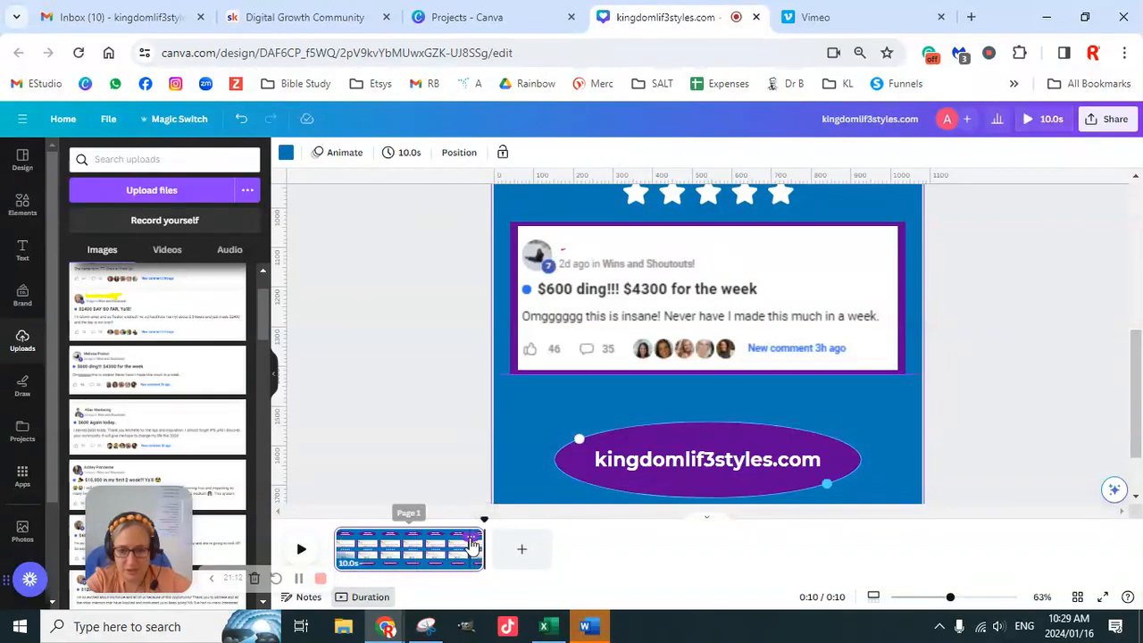
click(472, 538)
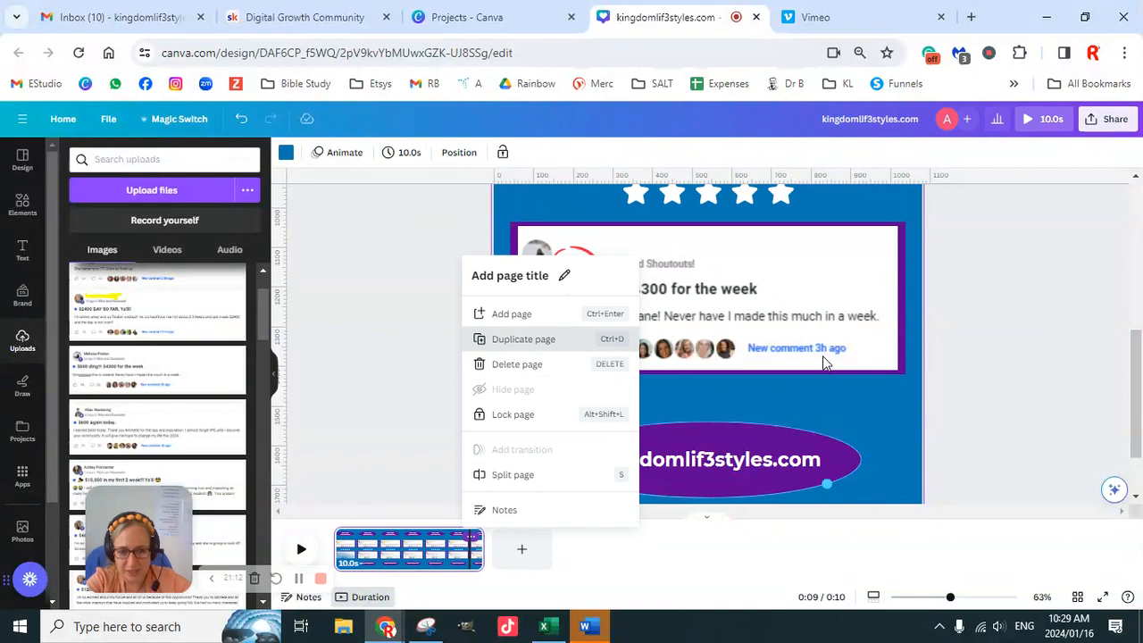
key(ctrl+d)
scroll(981, 417, up, 5)
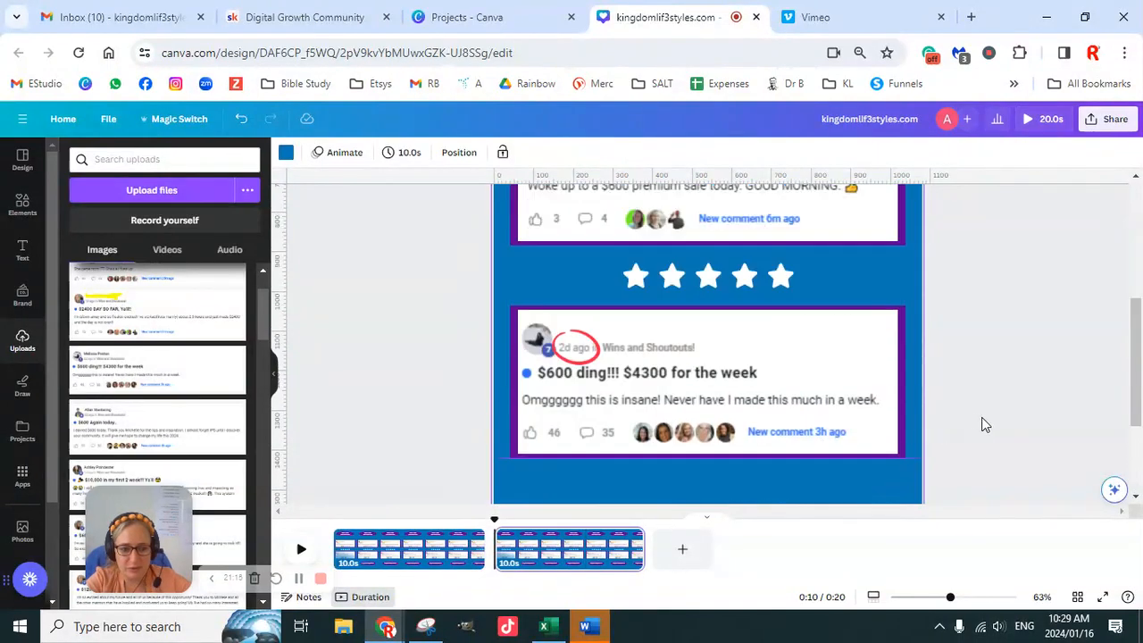
- Detach the "$600 Sale" screenshot from the upper testimonial frame on the second page and delete it
right_click(758, 426)
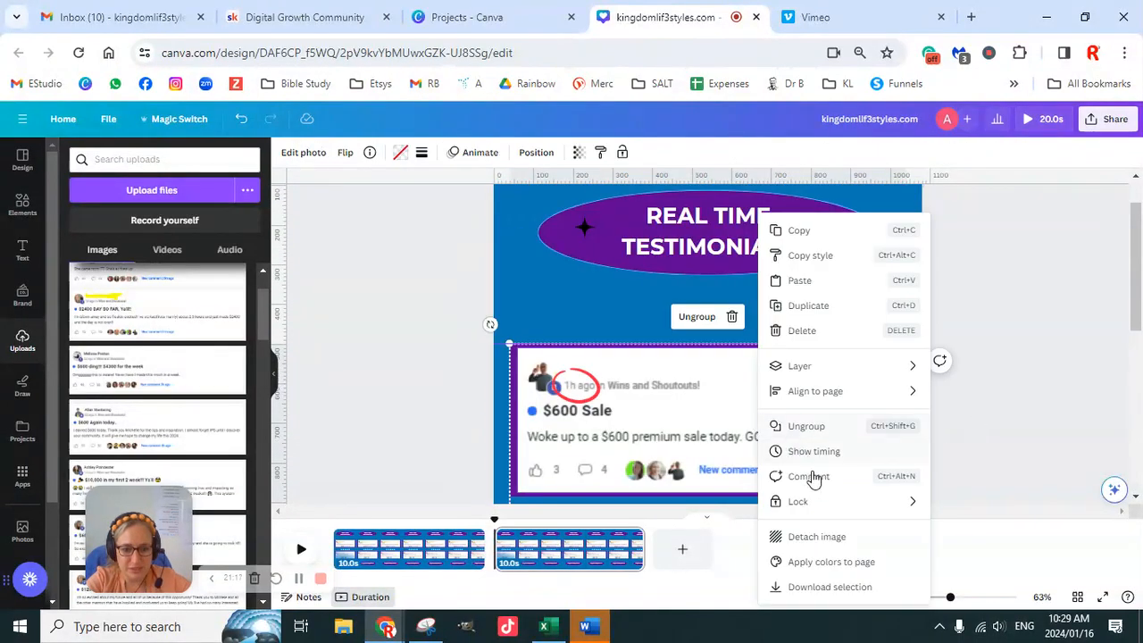
click(819, 538)
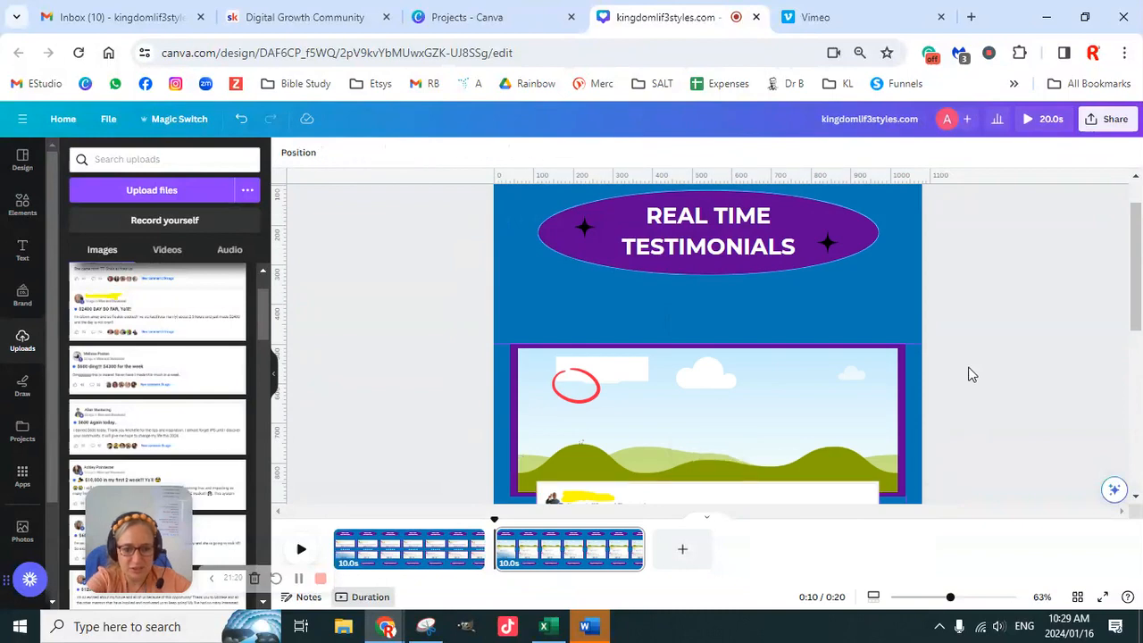
scroll(969, 375, down, 2)
key(Delete)
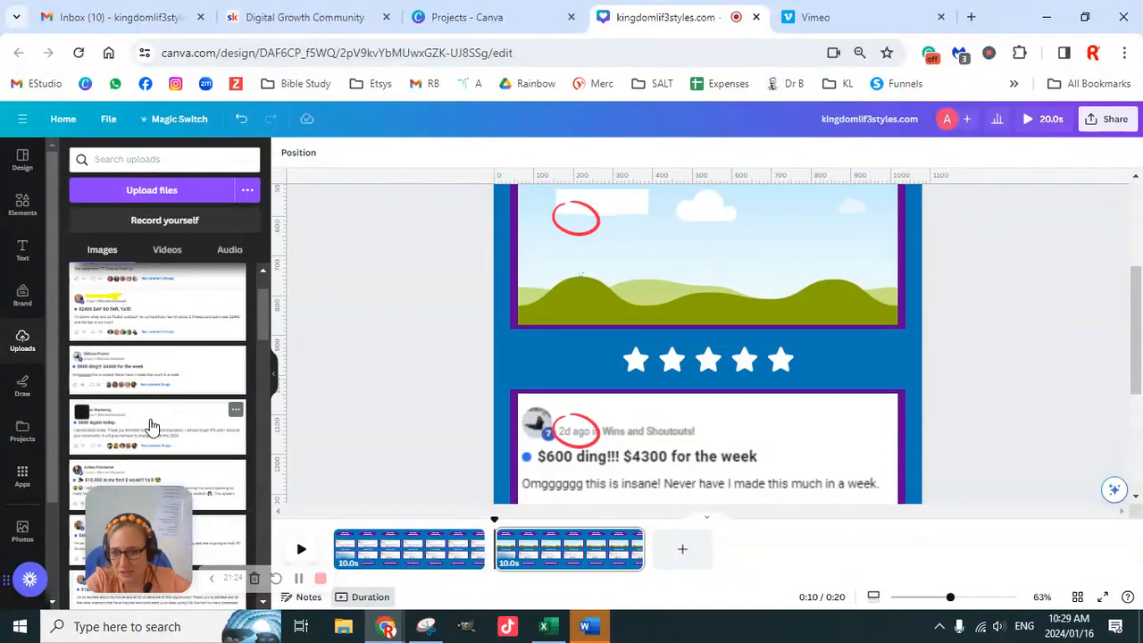
- Add the "$600 Again today.." and "$10,000 in my first 2 week!!! Ya'll" screenshots from the uploads to the second page
scroll(157, 366, up, 2)
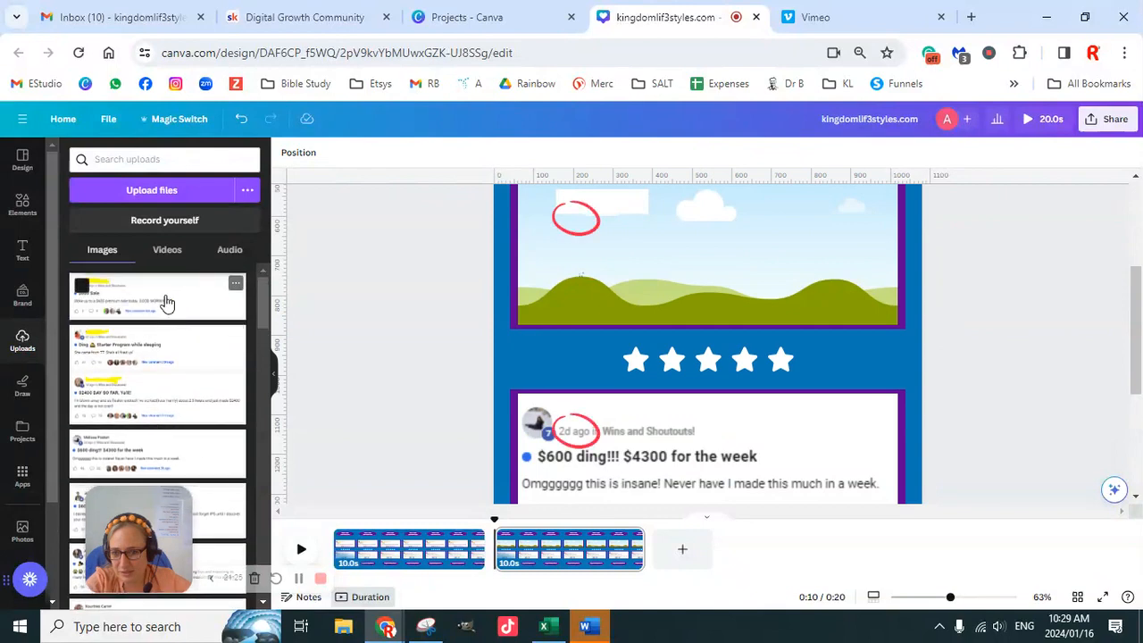
scroll(174, 384, down, 2)
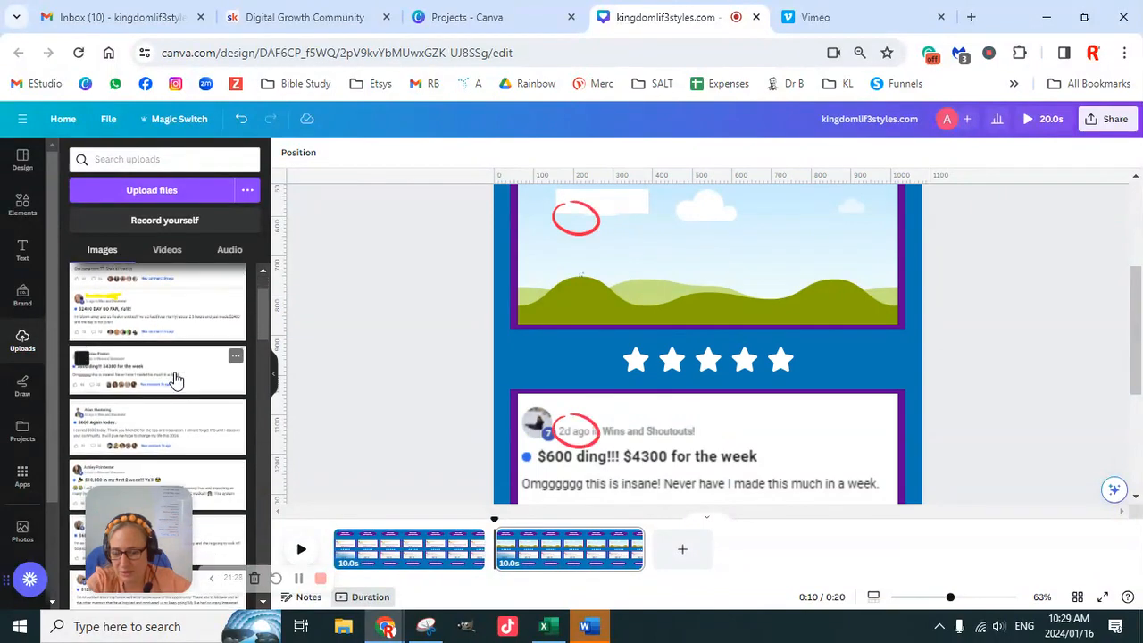
scroll(165, 397, down, 2)
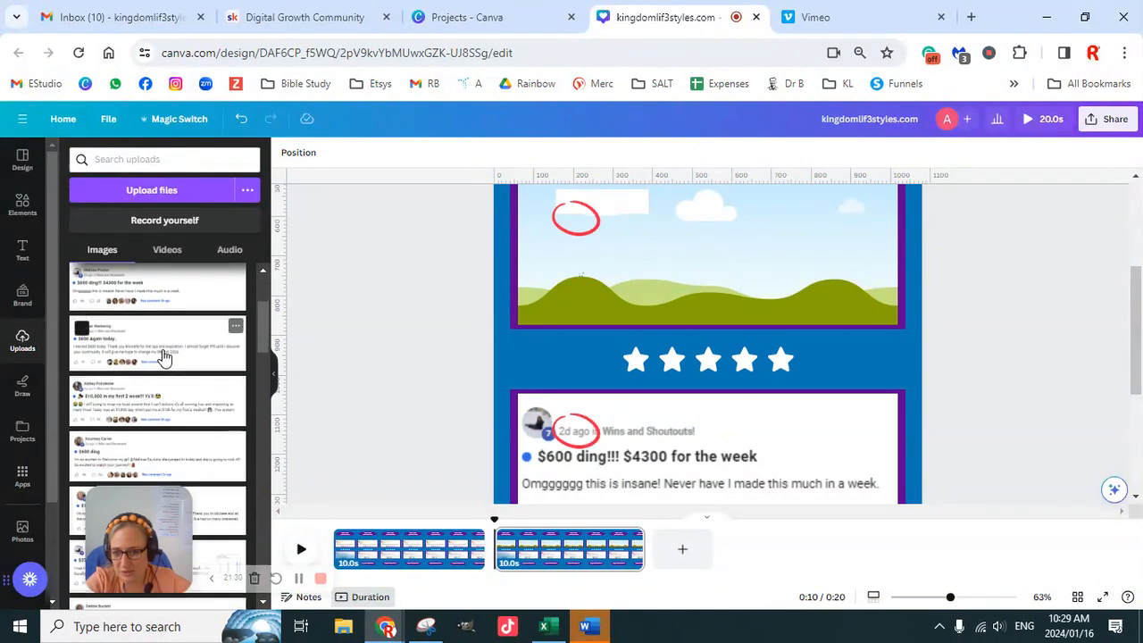
click(164, 357)
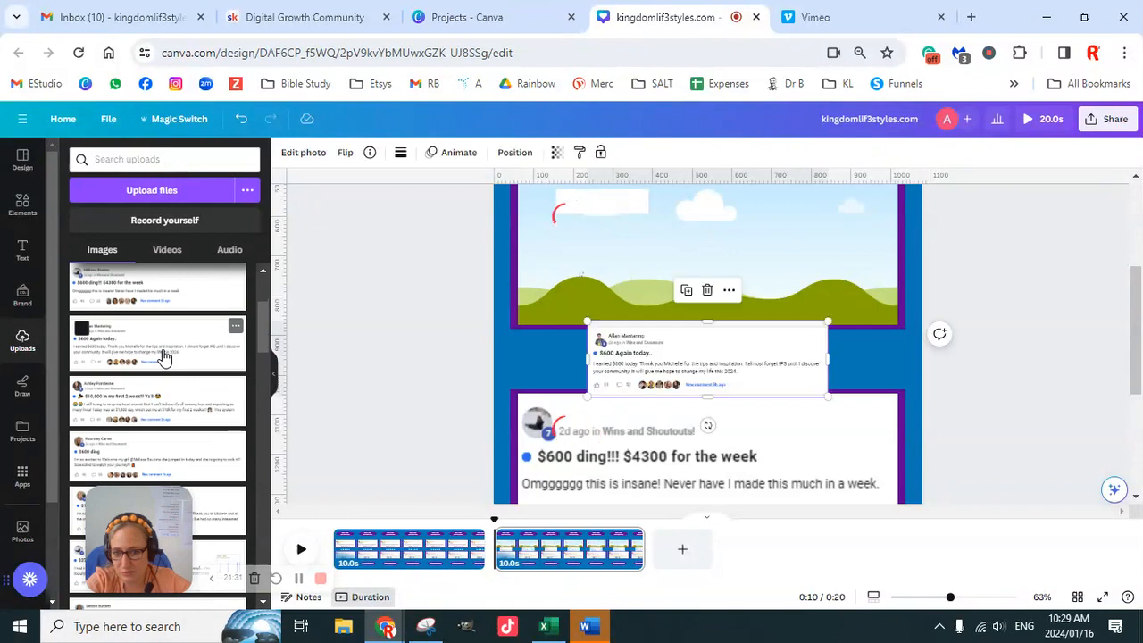
click(168, 402)
- Detach the "$600 ding!!! $4300 for the week" screenshot from the lower testimonial frame and delete it
right_click(827, 460)
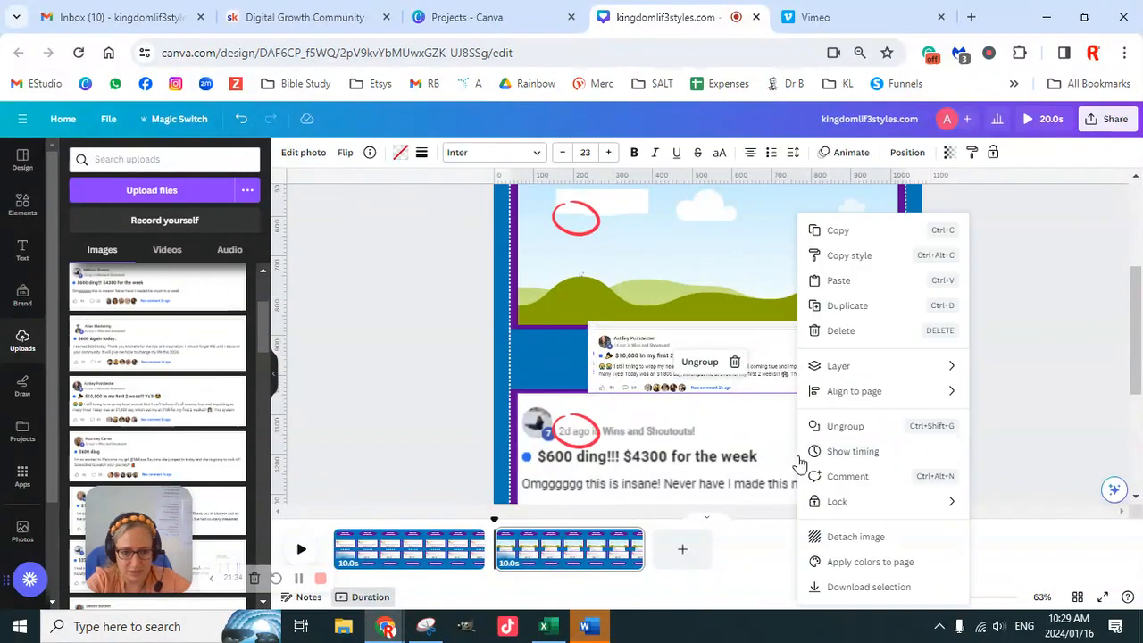
click(874, 539)
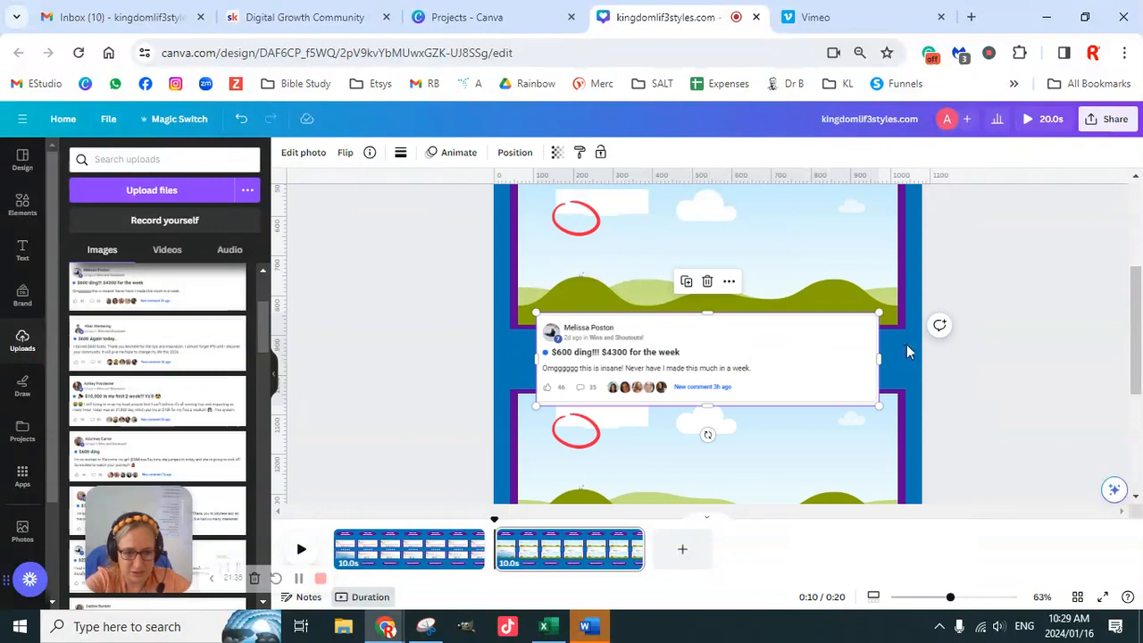
click(952, 387)
click(764, 377)
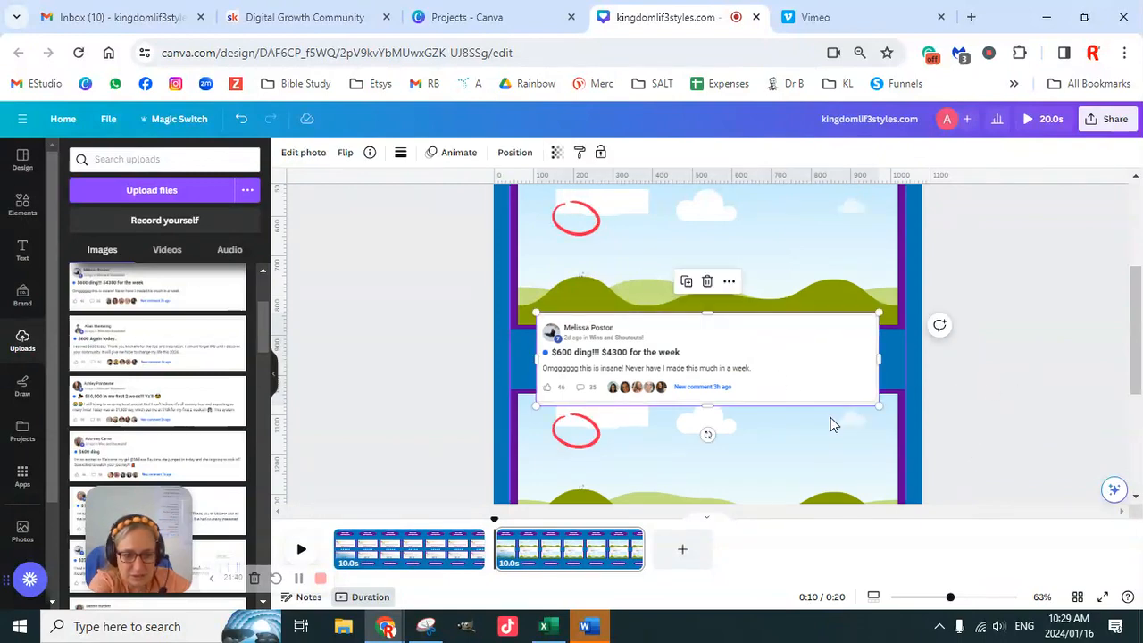
key(Delete)
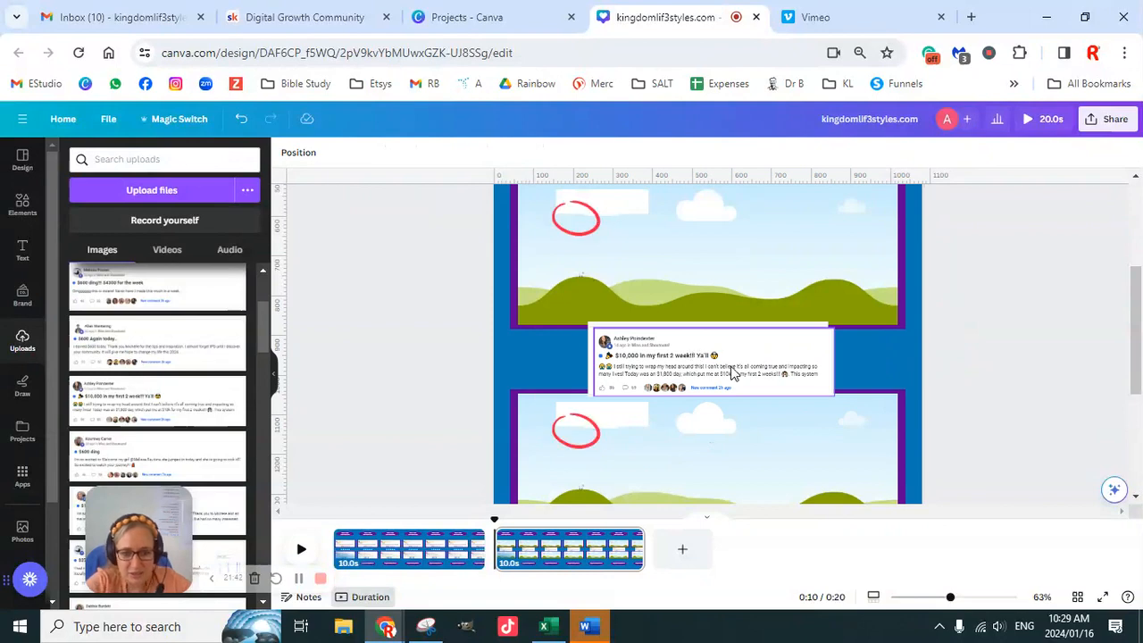
- Place the "$10,000 in my first 2 week!!!" screenshot in the lower frame and the "$600 Again today.." screenshot in the upper frame
drag(731, 368, 751, 441)
click(732, 339)
drag(731, 339, 763, 293)
scroll(847, 348, down, 1)
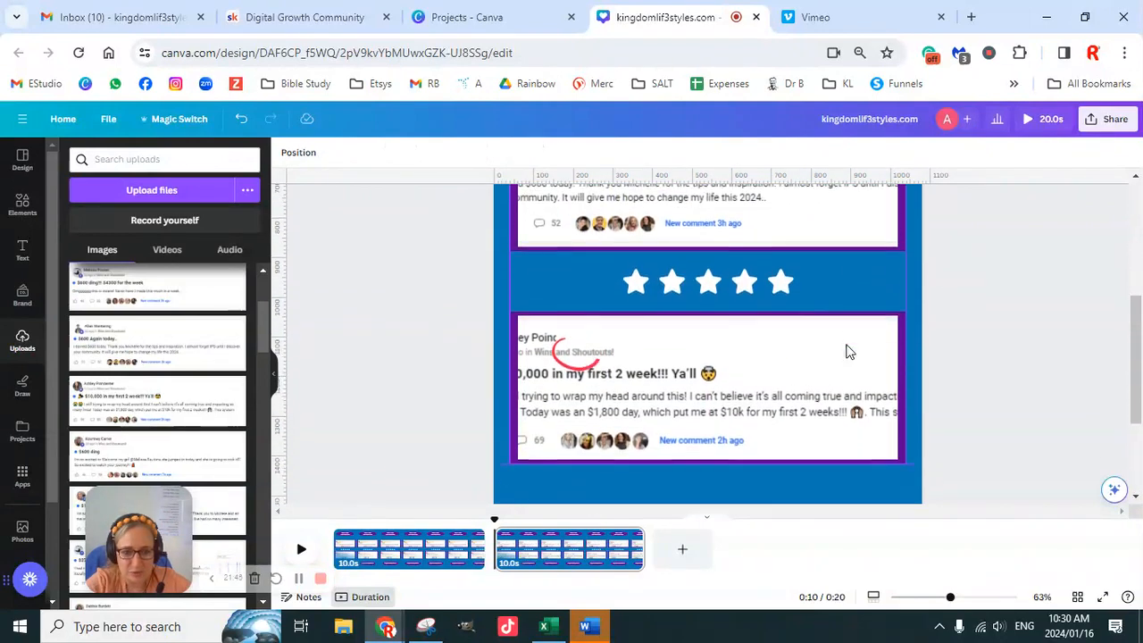
scroll(846, 349, up, 3)
scroll(846, 349, down, 1)
- Shift and enlarge the "$600 Again today.." screenshot within the upper frame so its profile picture and the start of the text show
double_click(701, 346)
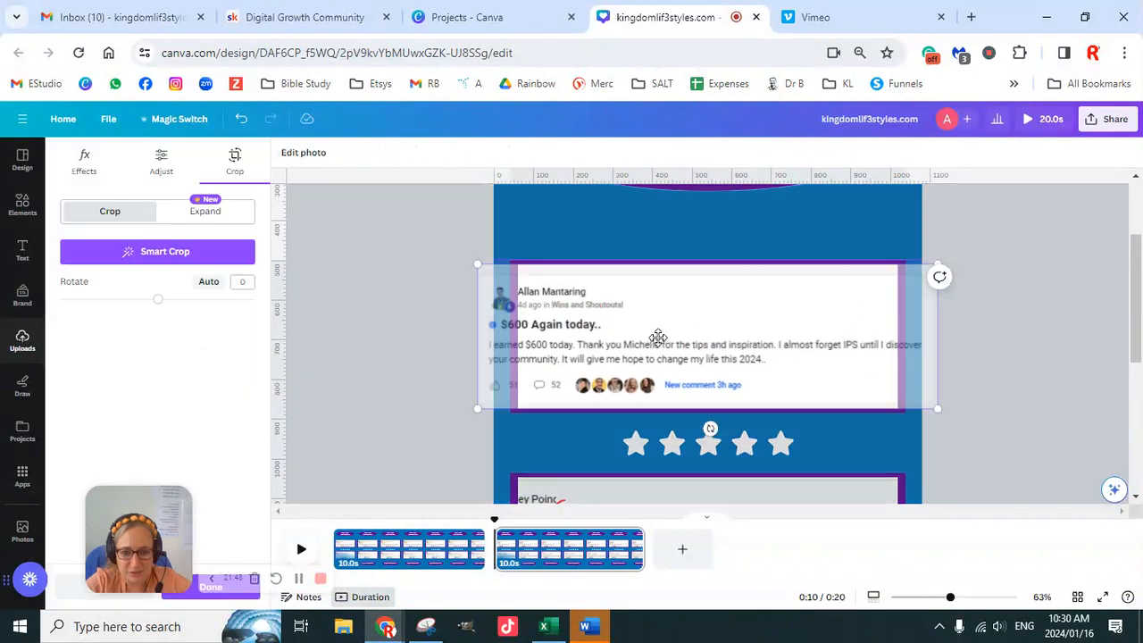
drag(651, 340, 711, 343)
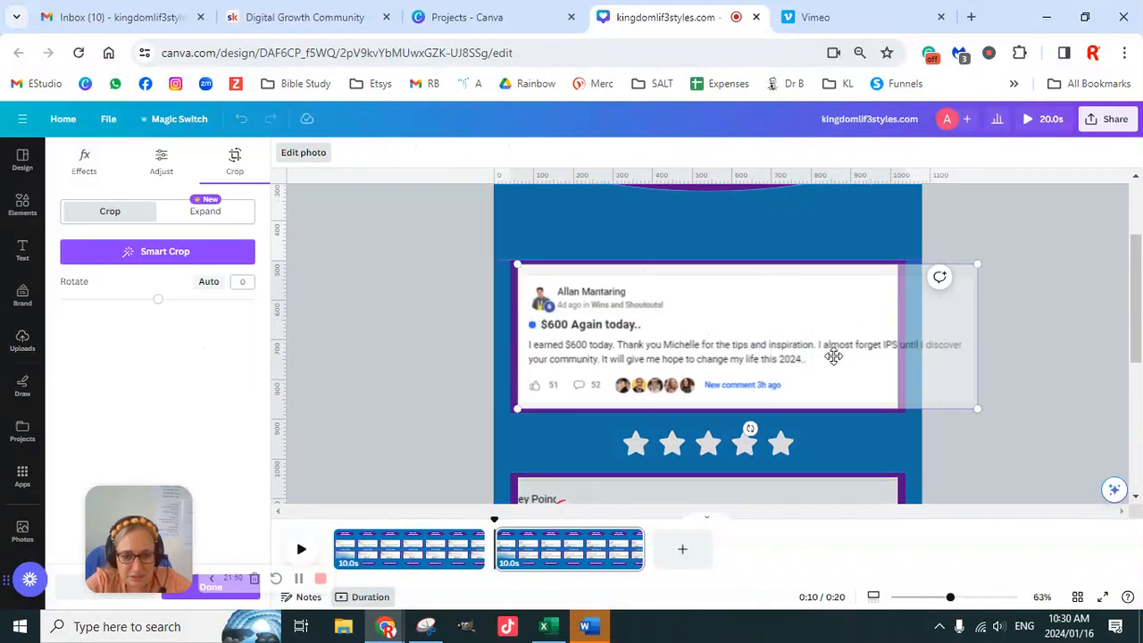
drag(979, 261, 905, 233)
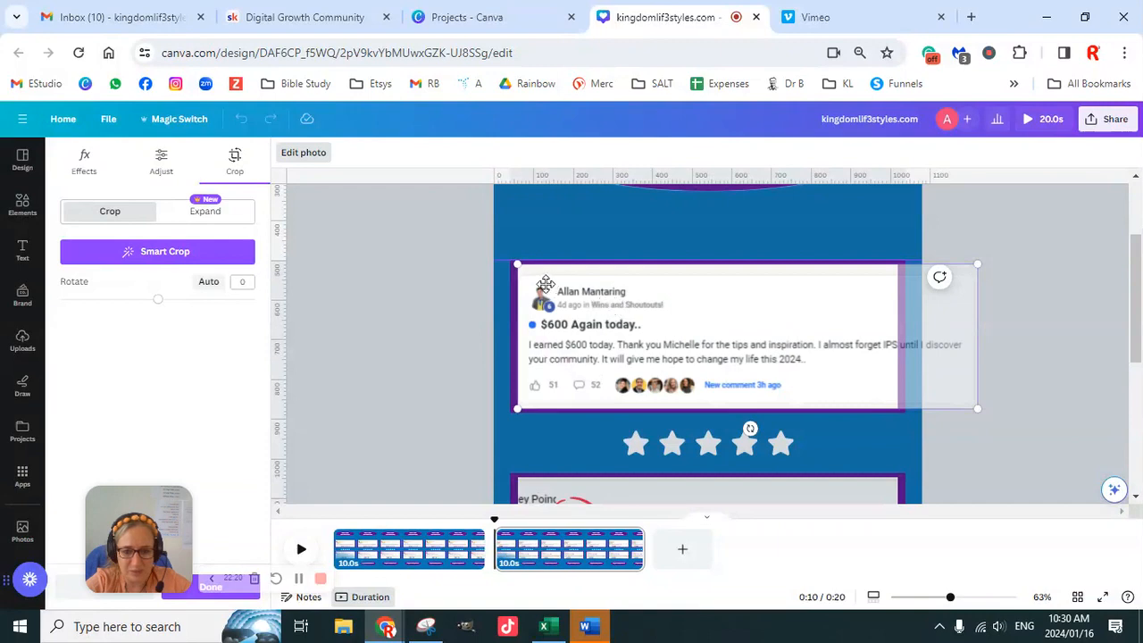
drag(511, 260, 491, 224)
drag(574, 323, 604, 325)
drag(1002, 409, 1032, 426)
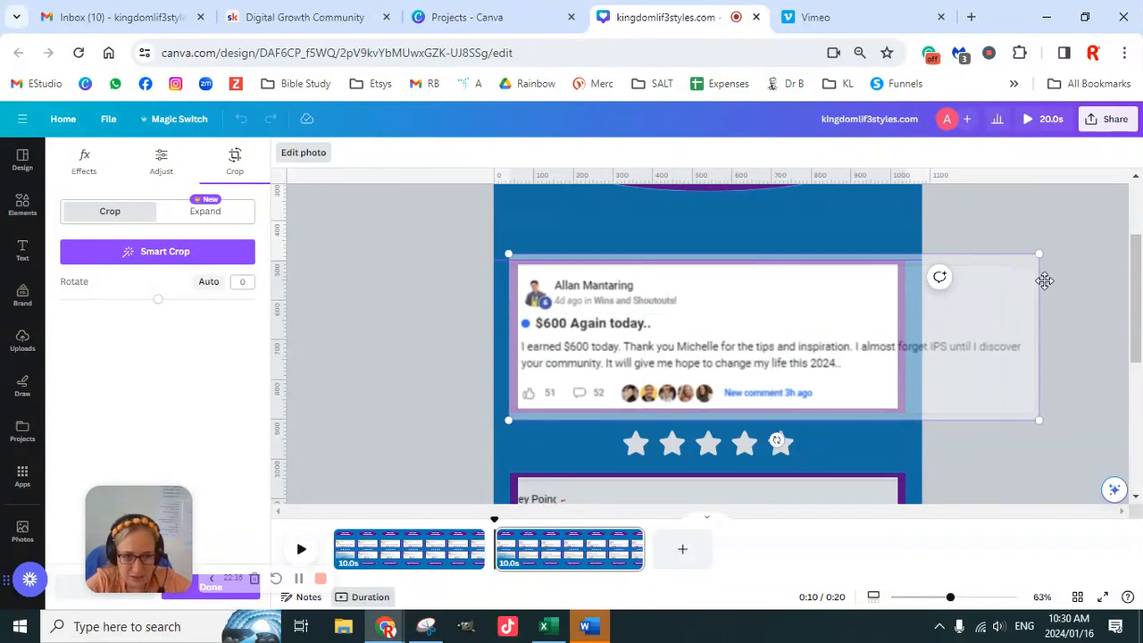
click(960, 385)
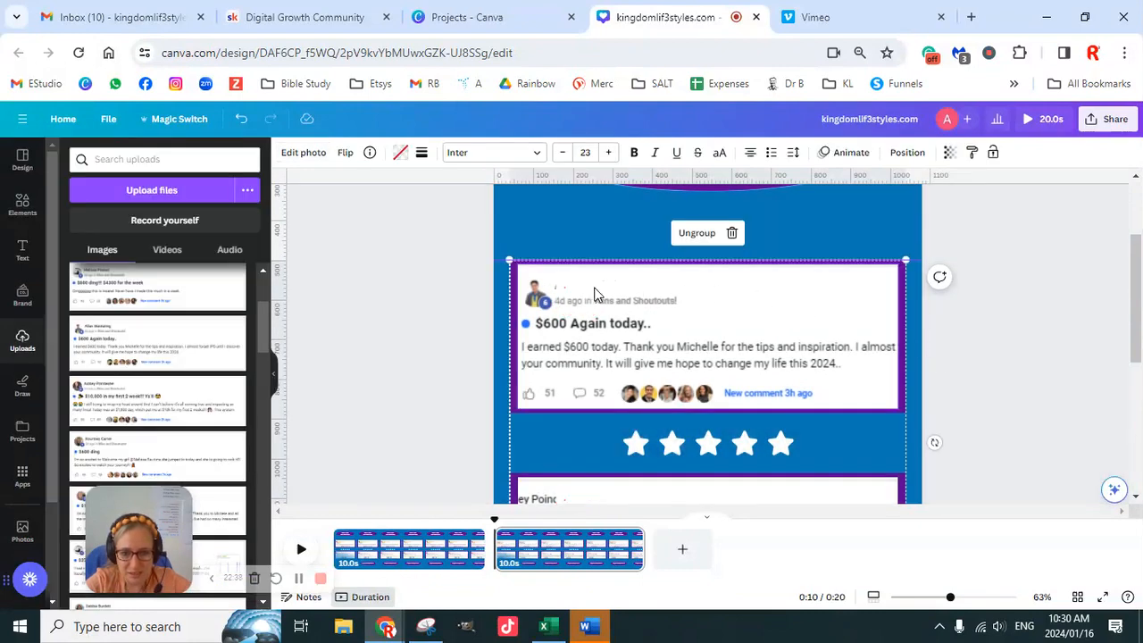
- Nudge the white cover box slightly left so it hides the commenter's name in the upper testimonial
click(645, 295)
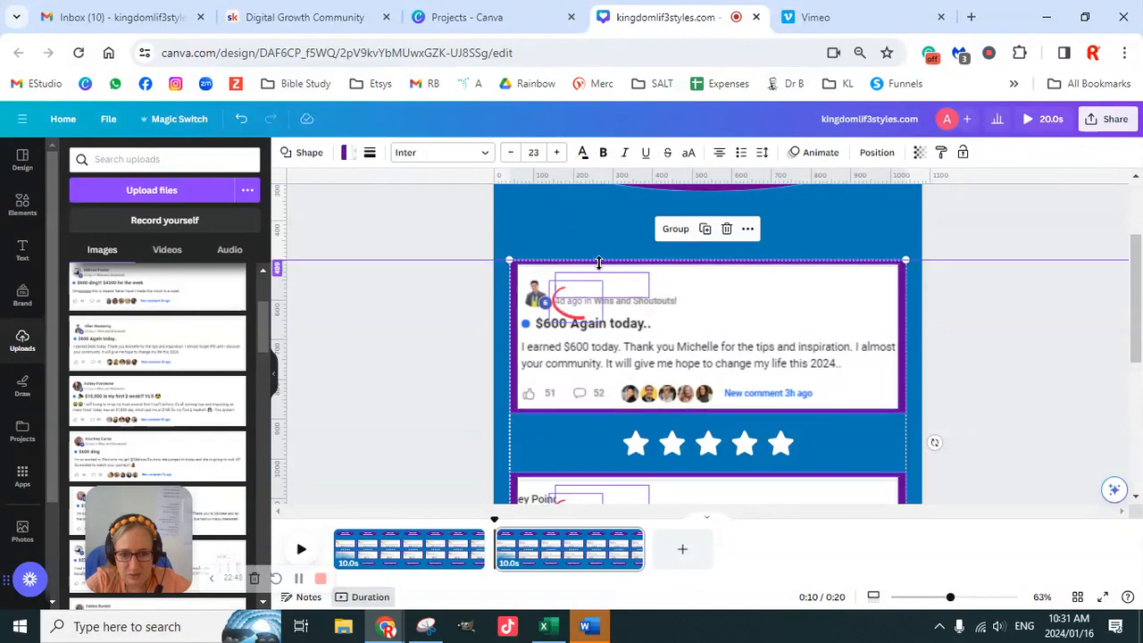
click(599, 290)
click(614, 287)
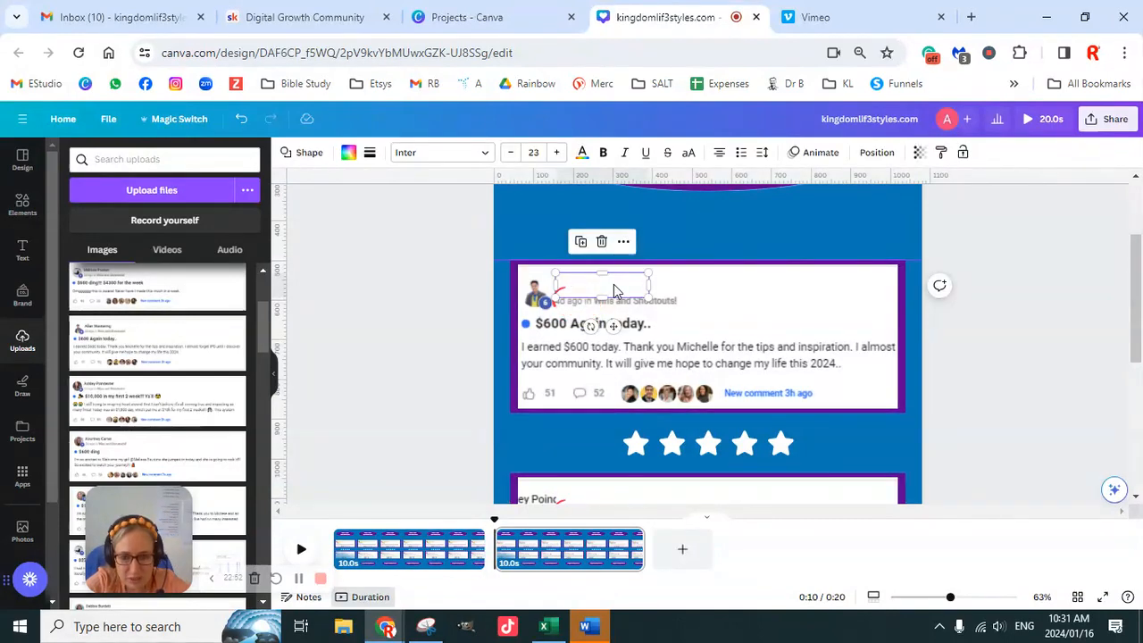
key(Left)
key(Left)
key(Left)
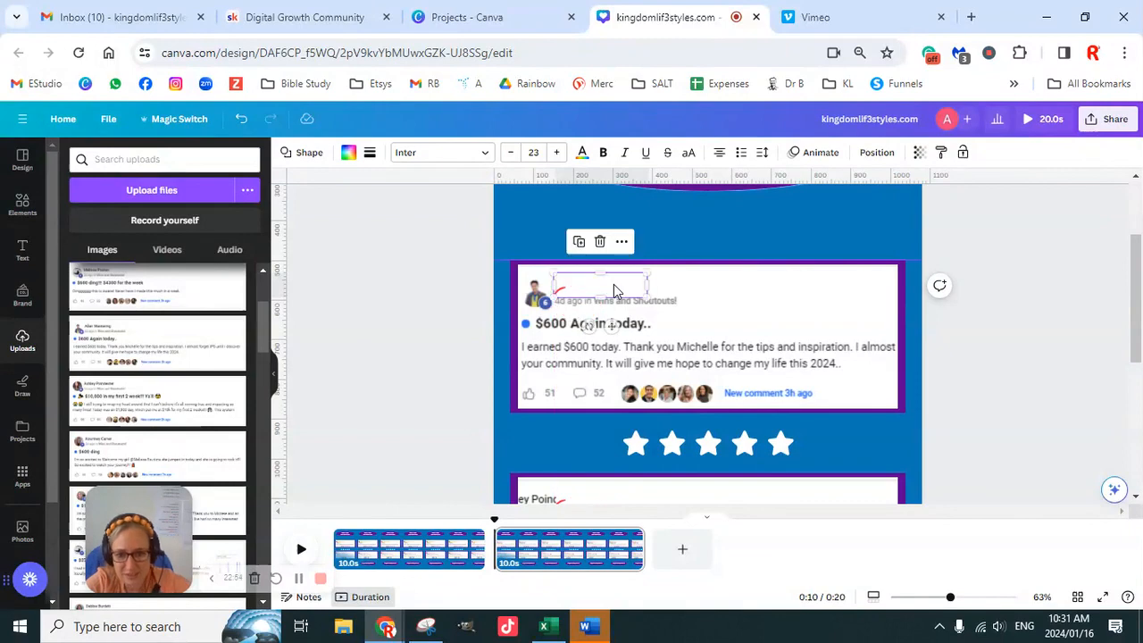
click(459, 331)
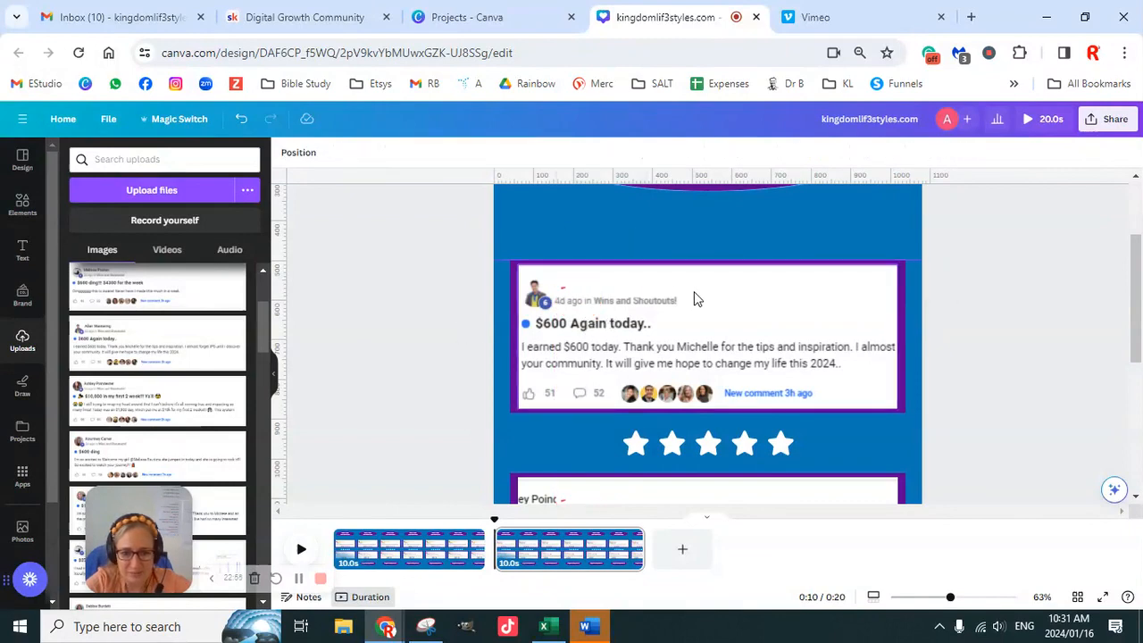
- Adjust the red circle in the upper testimonial so it surrounds the "4d ago" time stamp
click(585, 323)
key(Left)
key(Left)
key(Left)
key(Left)
key(Left)
key(Left)
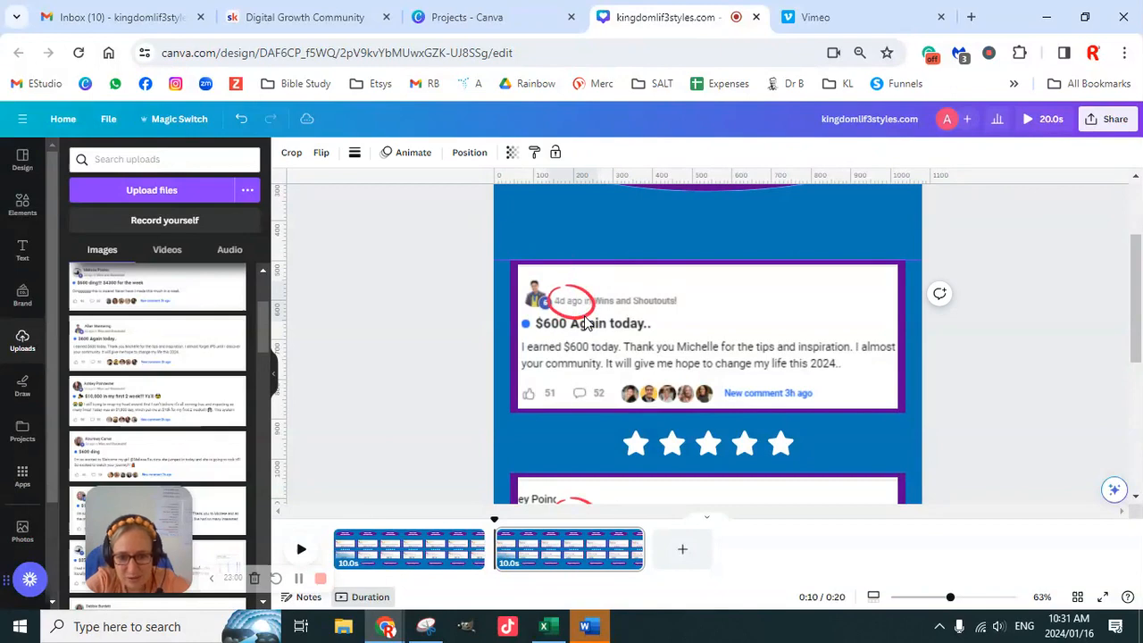
click(426, 361)
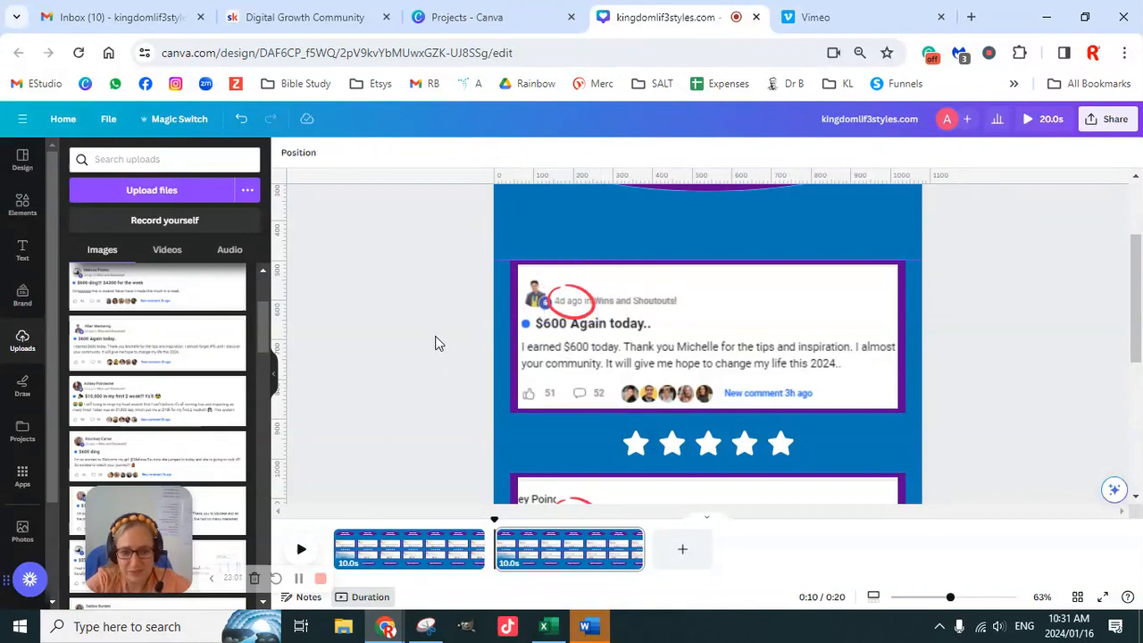
click(587, 314)
key(Right)
key(Right)
key(Right)
key(Right)
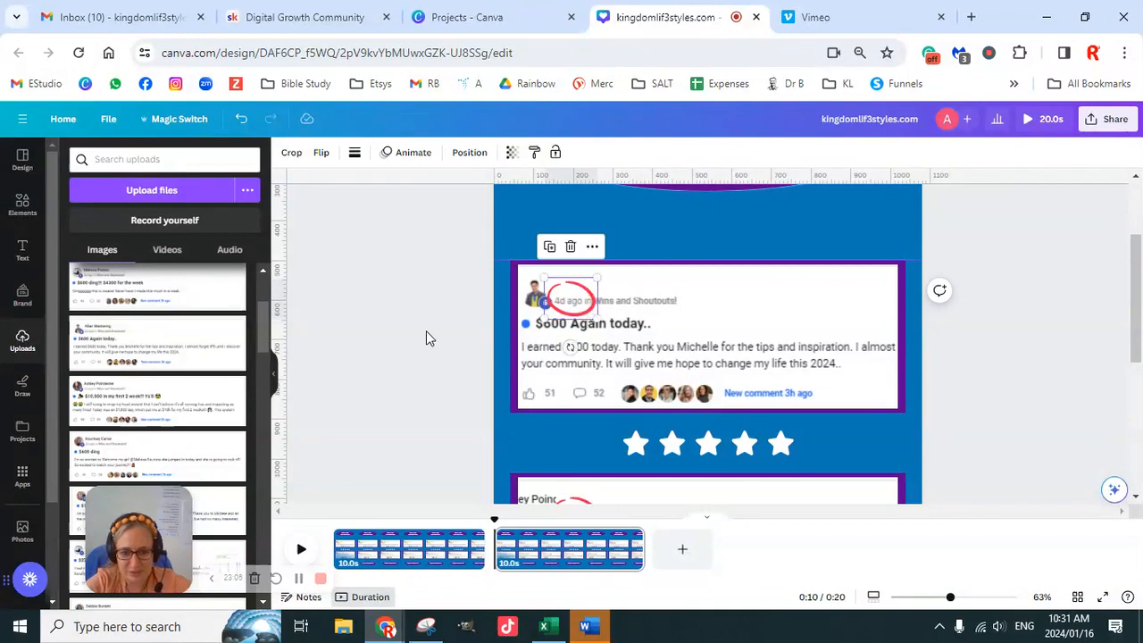
- Shift and enlarge the "$10,000 in my first 2 week!!!" screenshot within the lower frame so its profile picture and text start show
scroll(828, 410, down, 3)
right_click(739, 342)
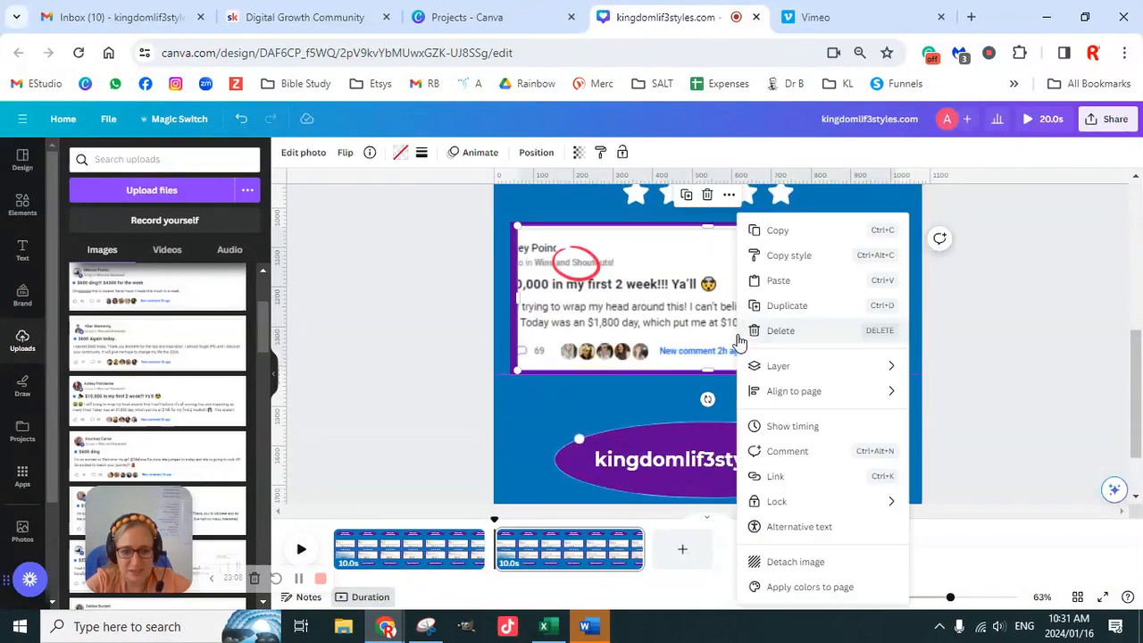
click(719, 333)
double_click(717, 331)
drag(702, 321, 768, 322)
drag(1027, 224, 1049, 184)
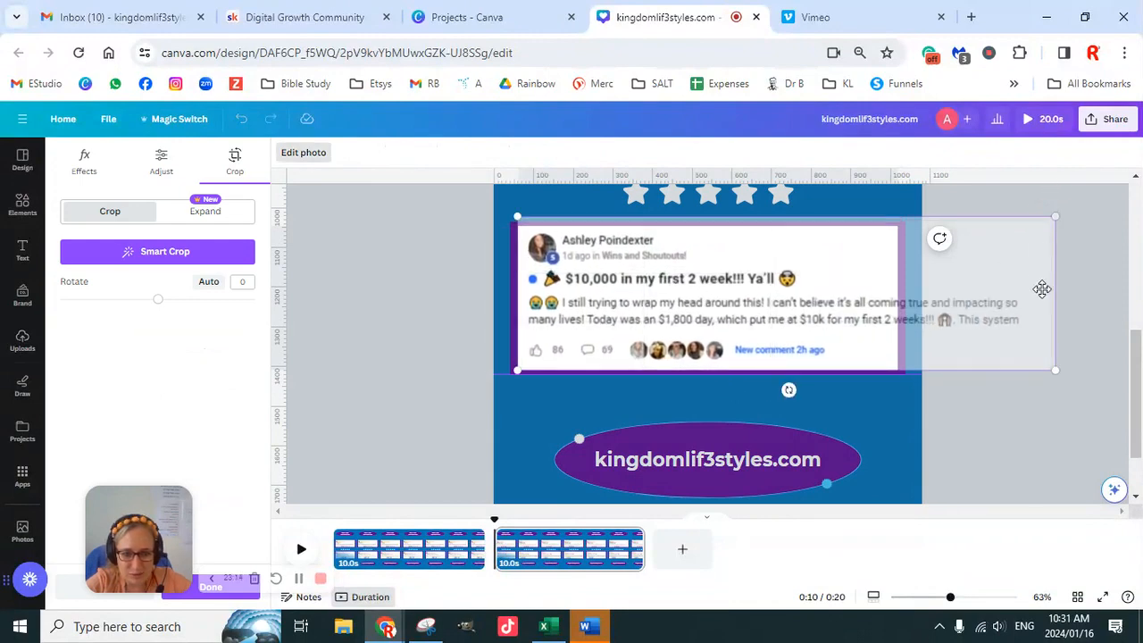
drag(1055, 370, 1070, 385)
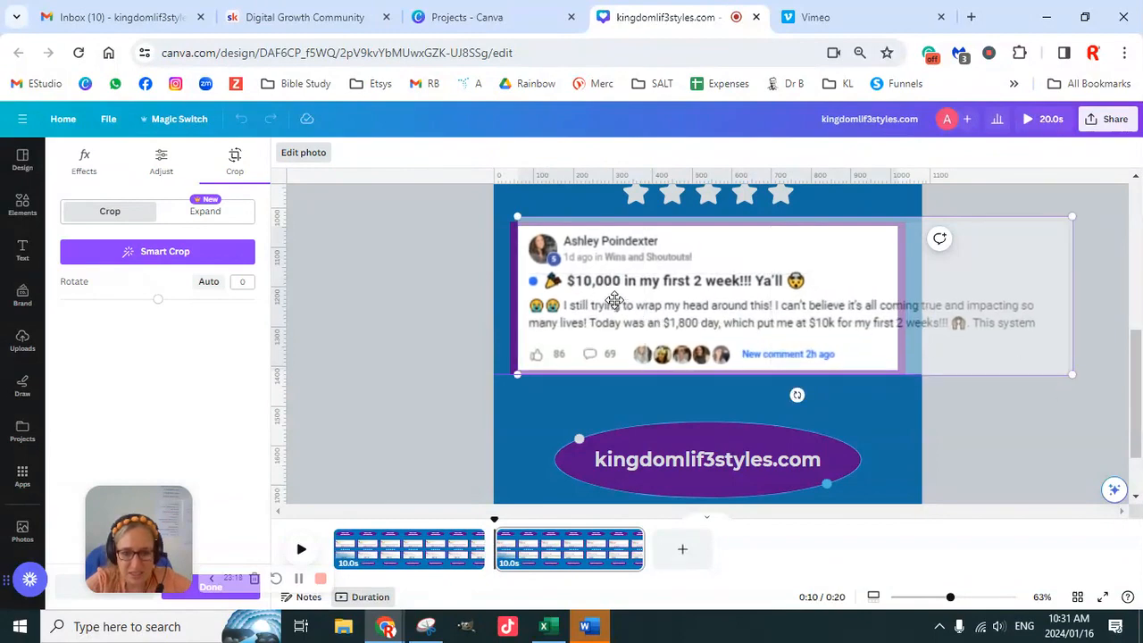
click(449, 294)
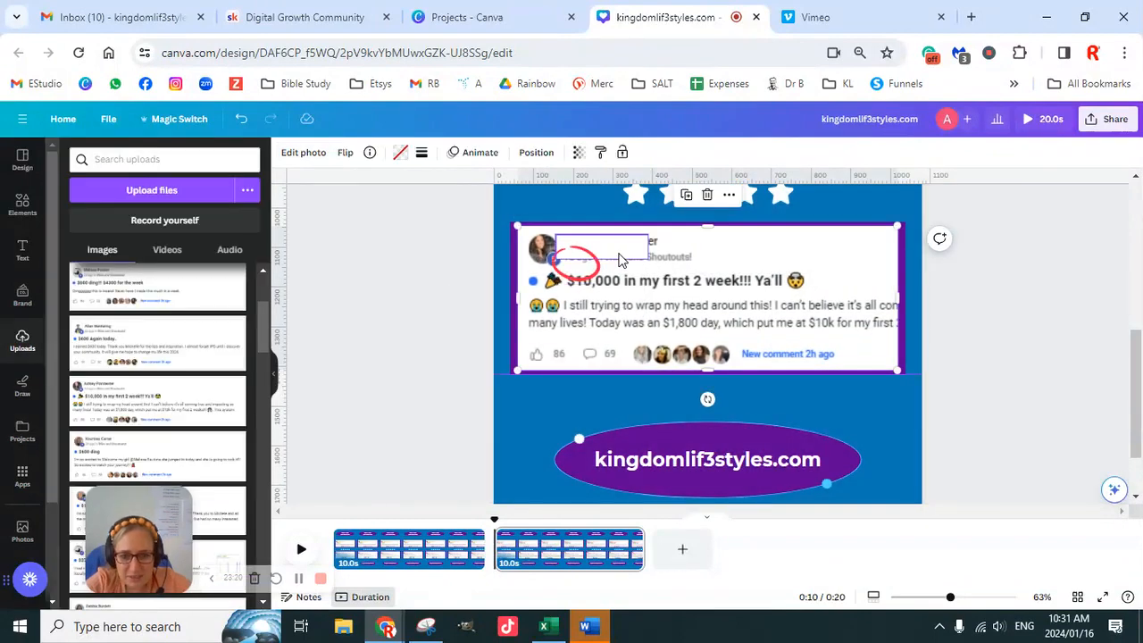
- Position the white cover box over the commenter's name and the red circle around "1d ago" in the lower testimonial
click(630, 254)
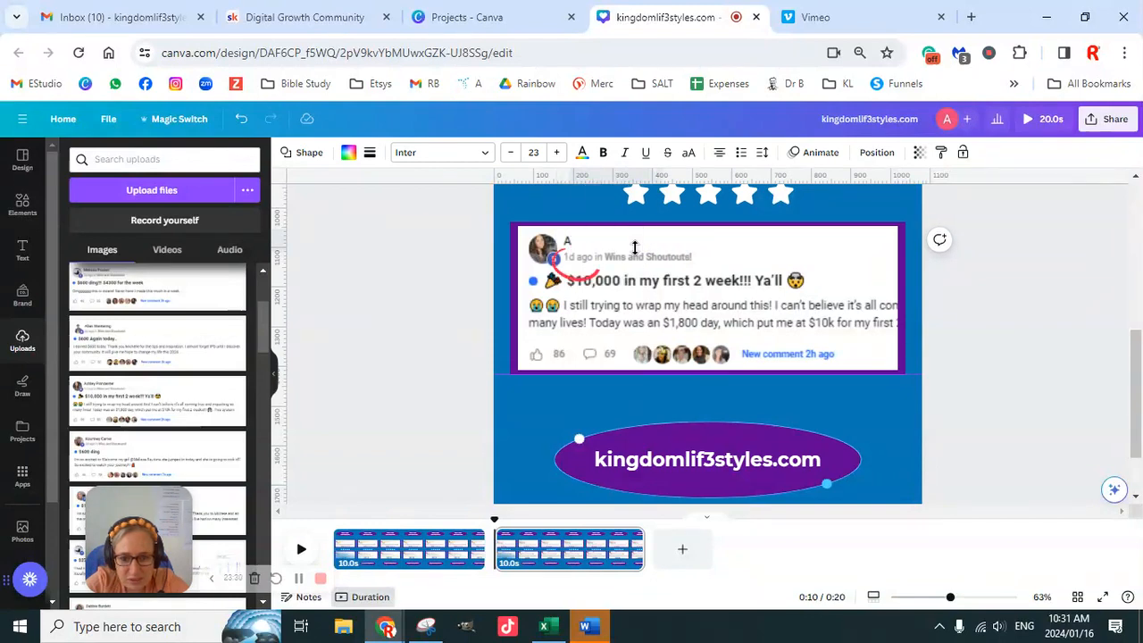
click(635, 248)
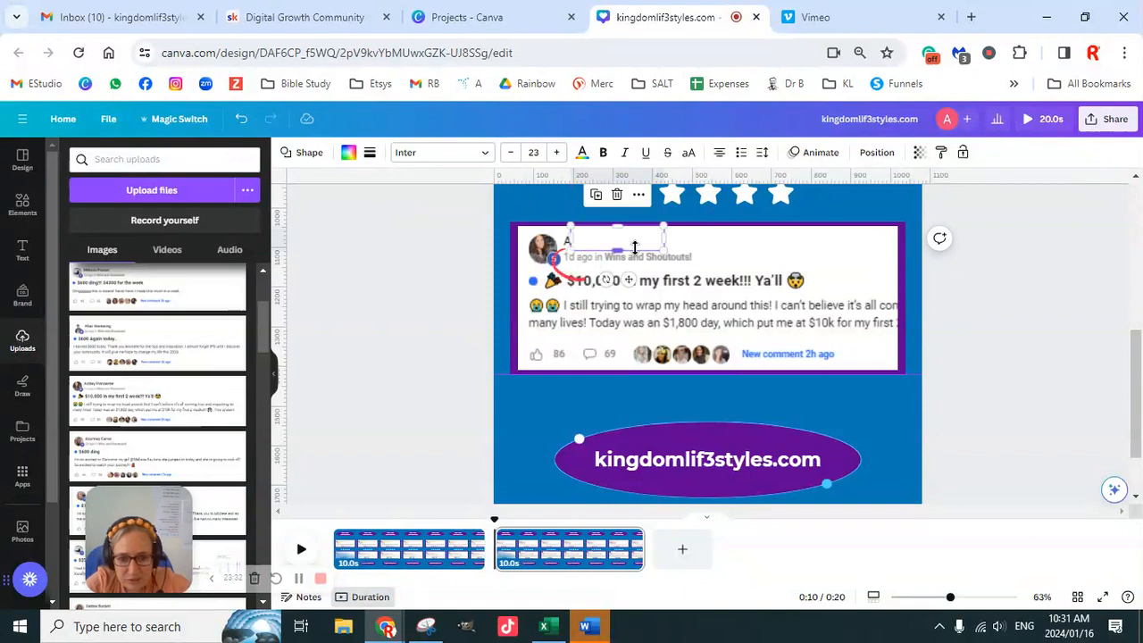
mouse_move(571, 235)
mouse_down()
mouse_move(586, 267)
mouse_move(580, 255)
mouse_up()
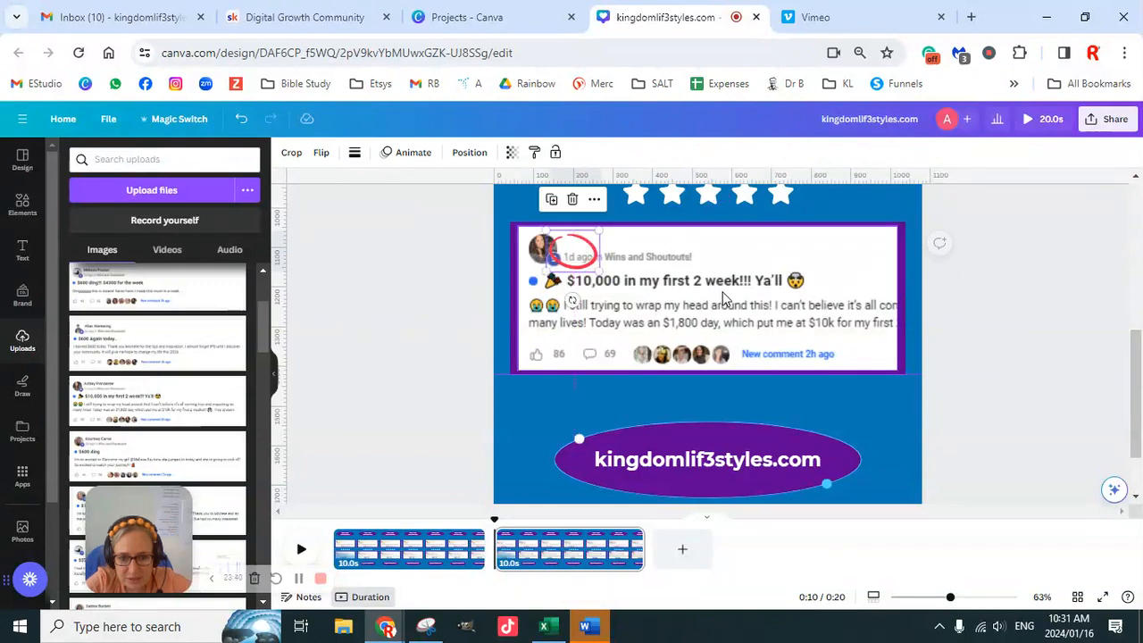
key(Right)
key(Right)
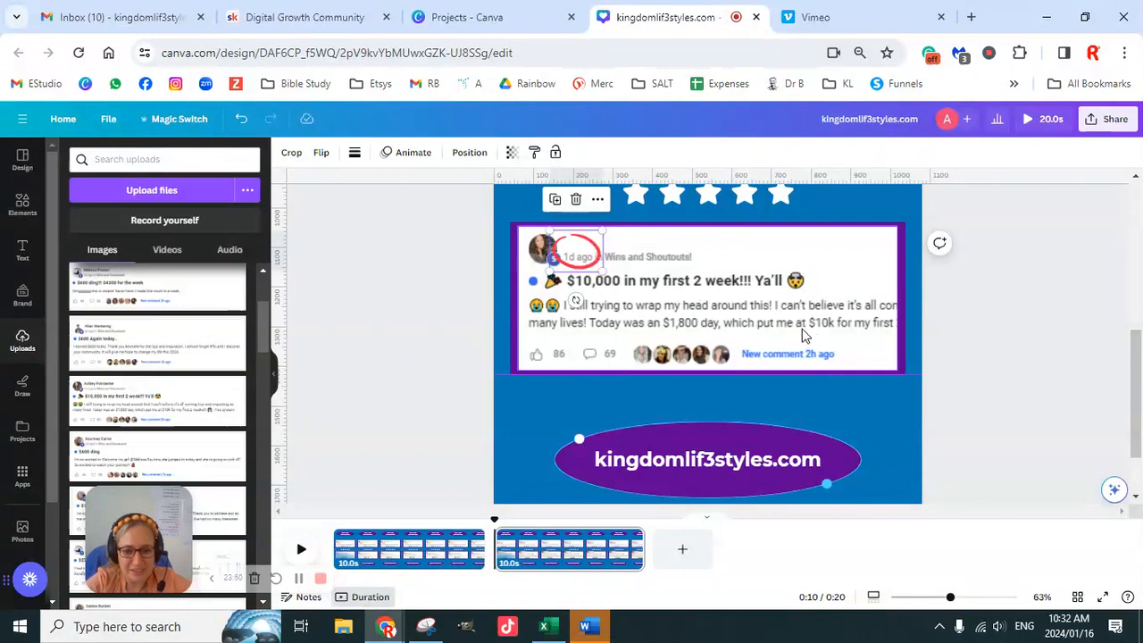
- Check the finished second page from top to bottom and duplicate it as page 3
scroll(938, 375, down, 1)
scroll(898, 401, up, 3)
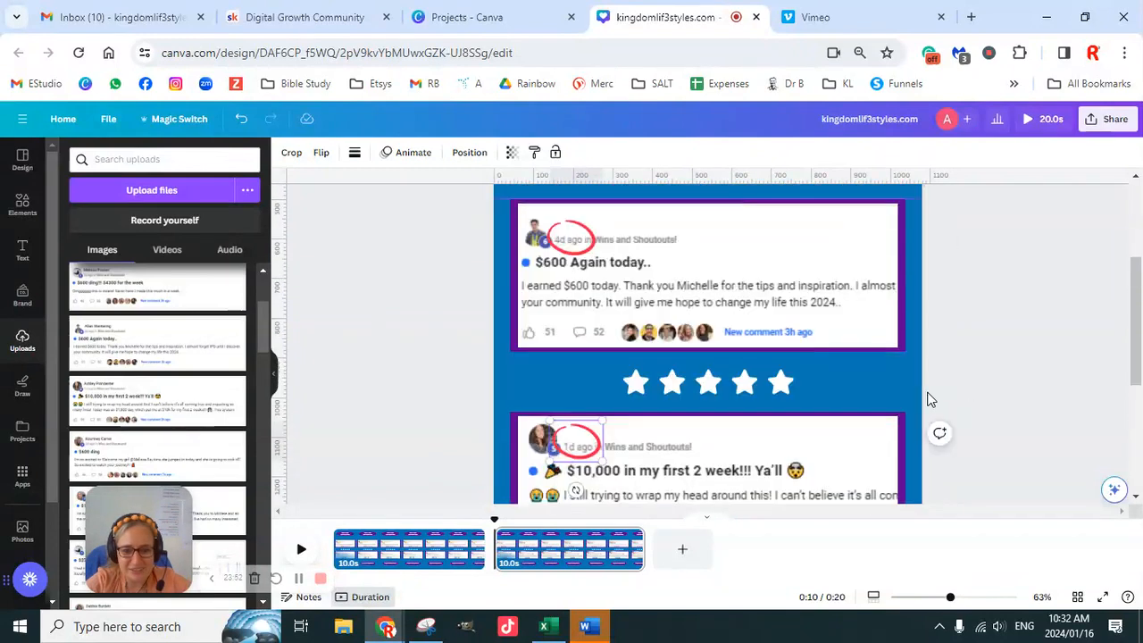
scroll(928, 398, up, 2)
scroll(934, 403, down, 5)
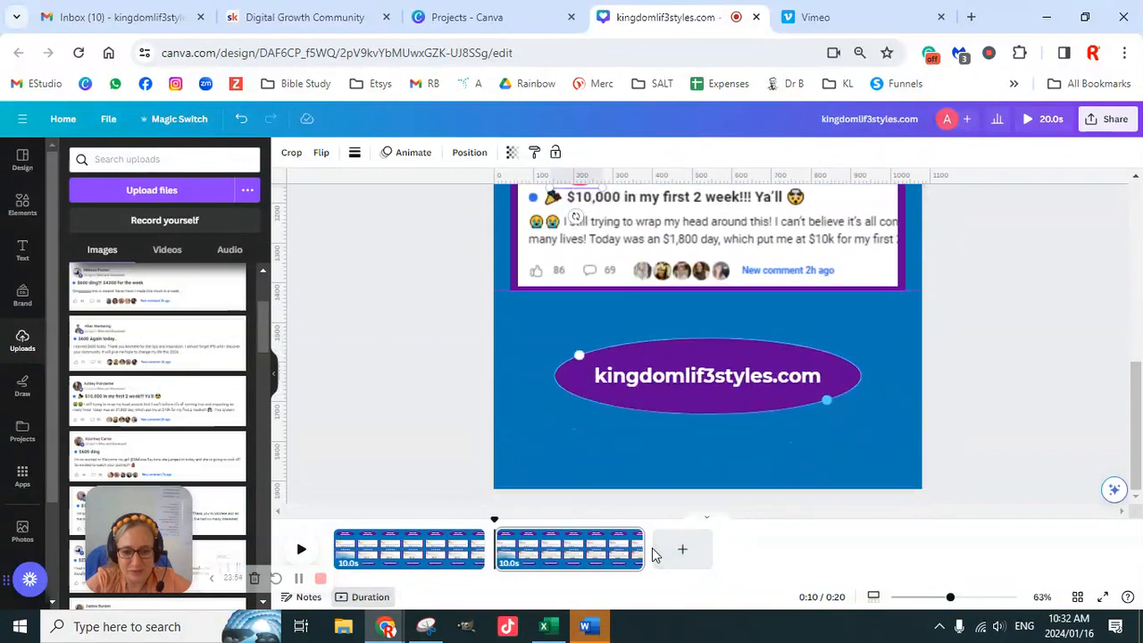
click(632, 537)
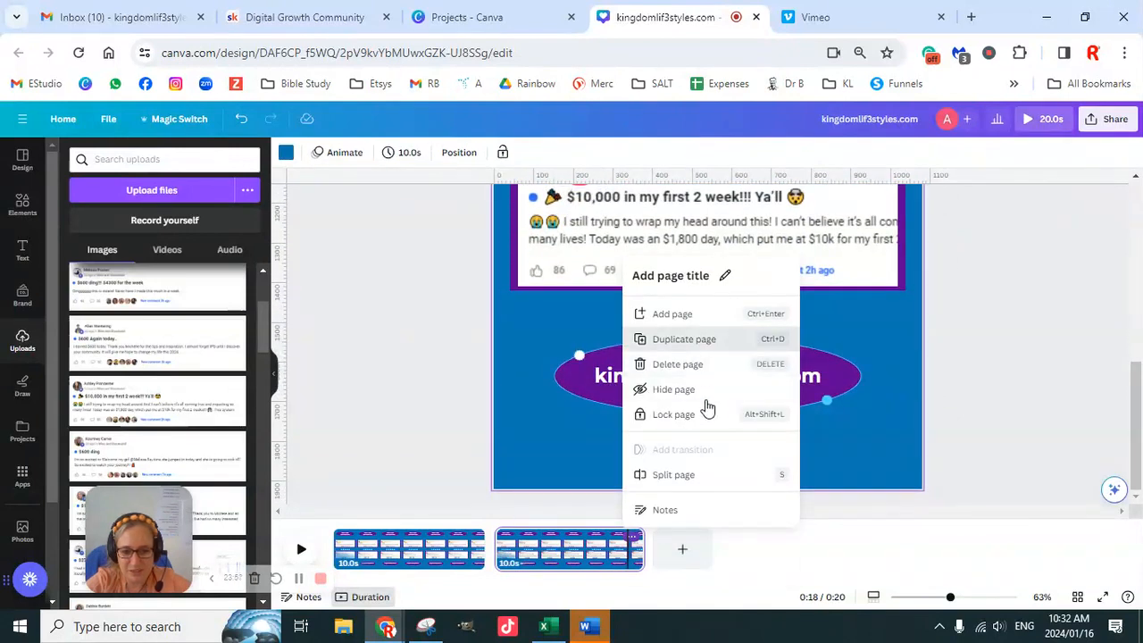
click(699, 339)
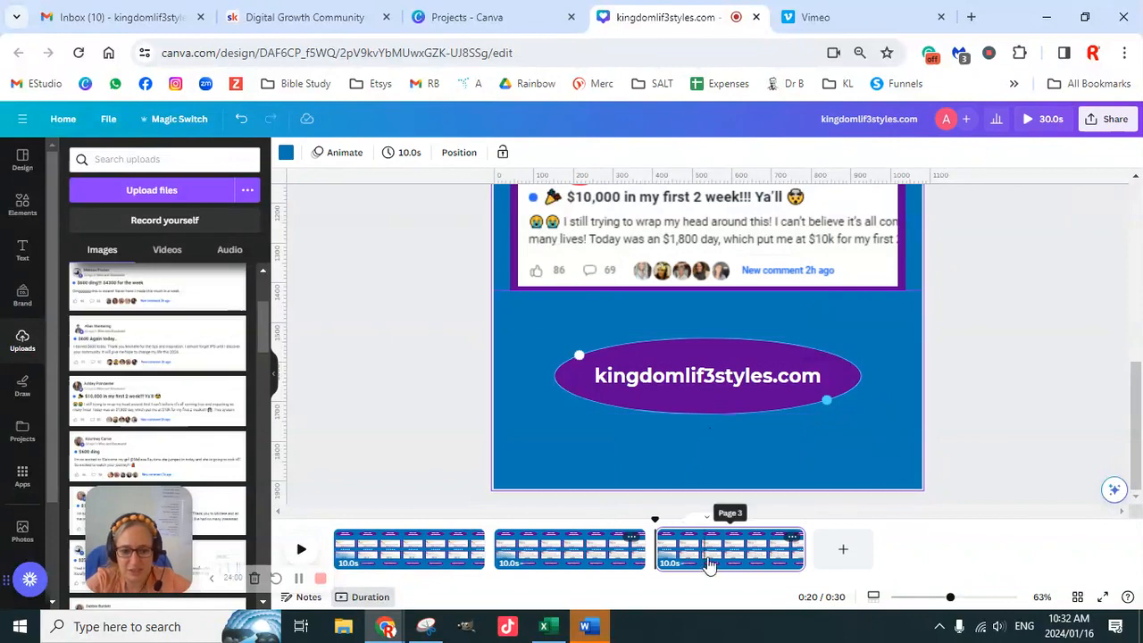
- Detach the "$600 Again today.." and "$10,000 in my first 2 week!!!" screenshots from their frames on page 3 and delete both
scroll(900, 382, up, 4)
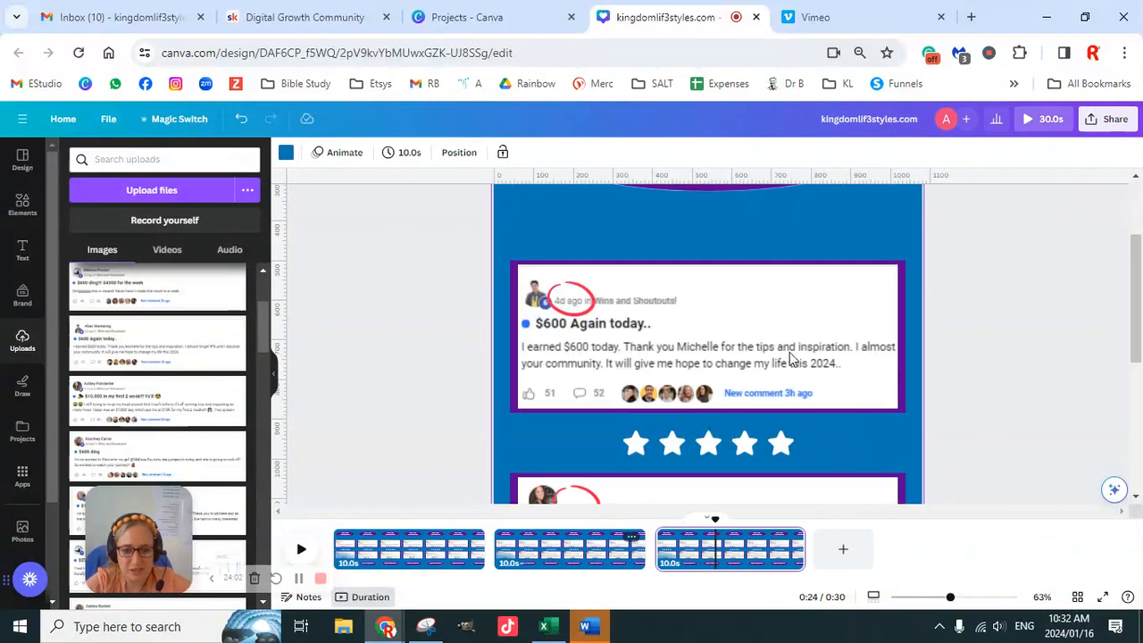
scroll(774, 375, up, 1)
scroll(781, 415, down, 2)
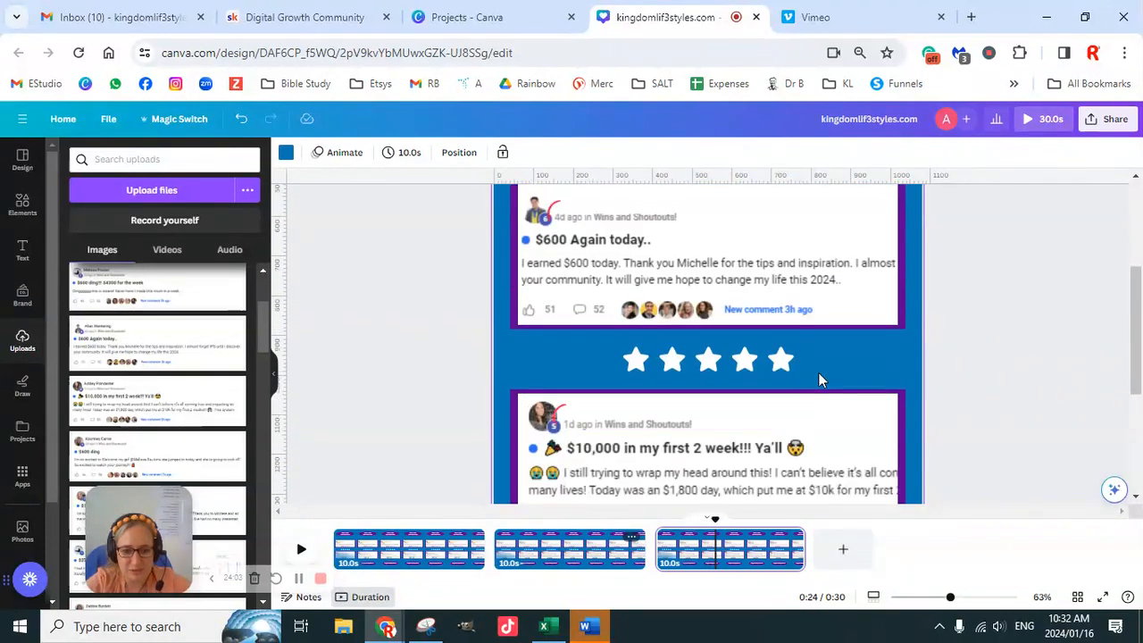
right_click(786, 288)
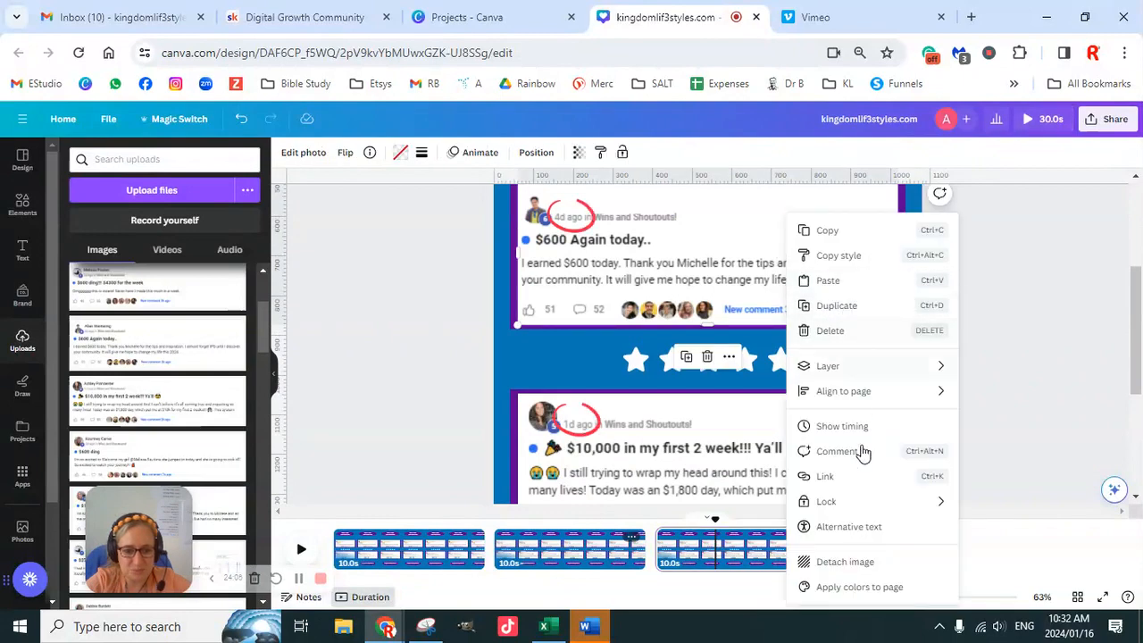
click(845, 561)
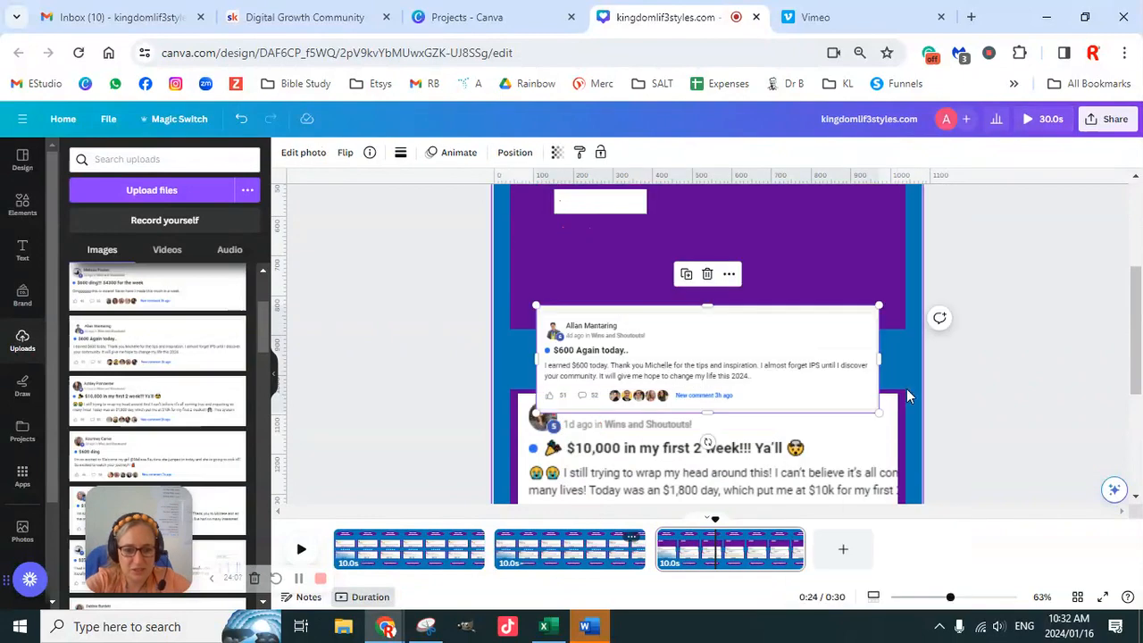
right_click(848, 471)
click(909, 563)
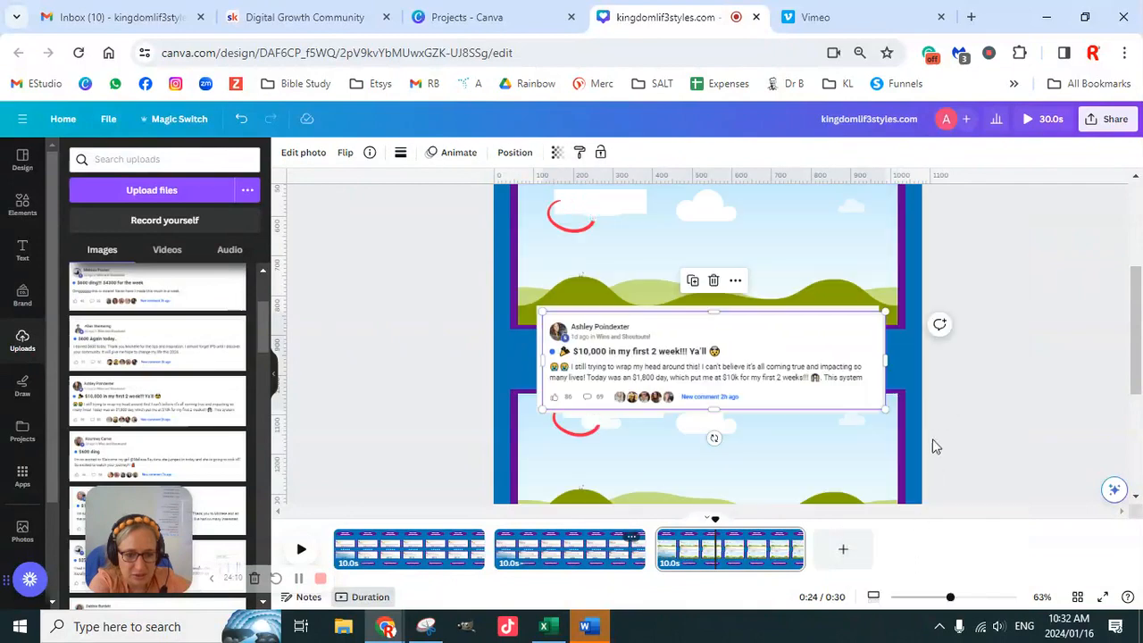
key(Delete)
click(834, 375)
key(Delete)
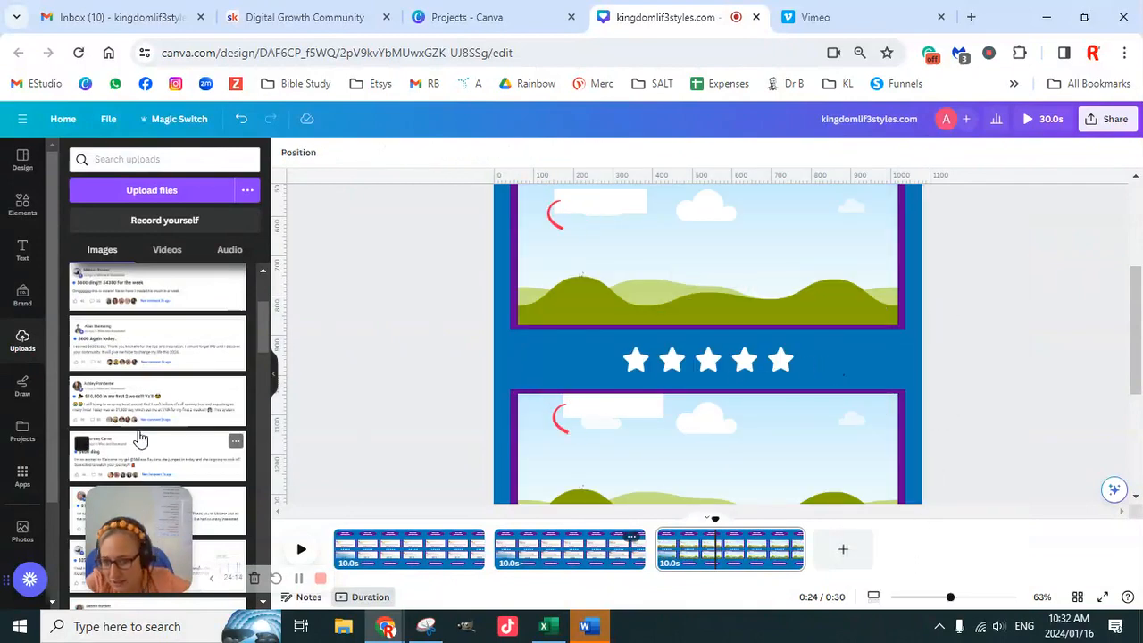
- Place the "$600 ding" screenshot in the upper frame and the "$1200 by noon and the best Live ever!" screenshot in the lower frame
scroll(178, 401, up, 3)
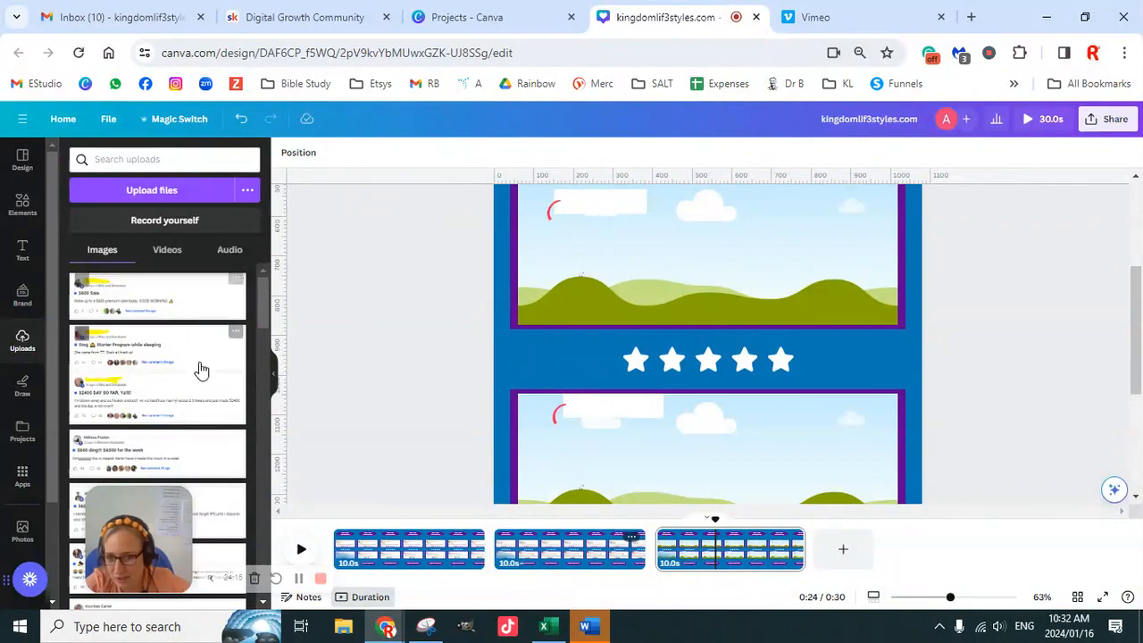
scroll(176, 449, down, 2)
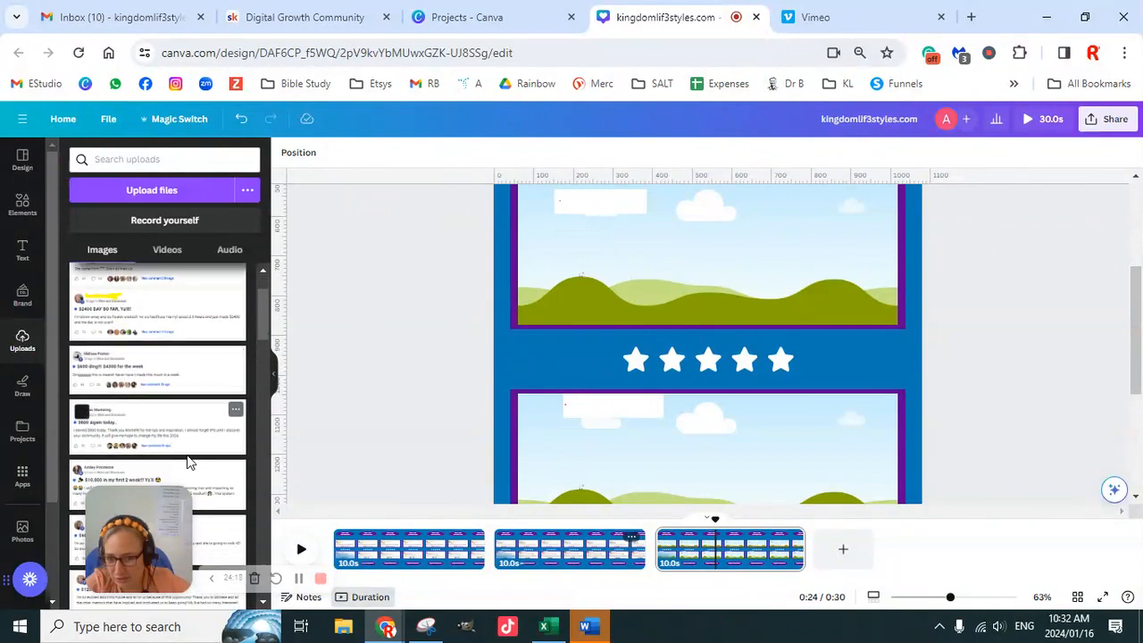
scroll(183, 455, down, 2)
click(178, 459)
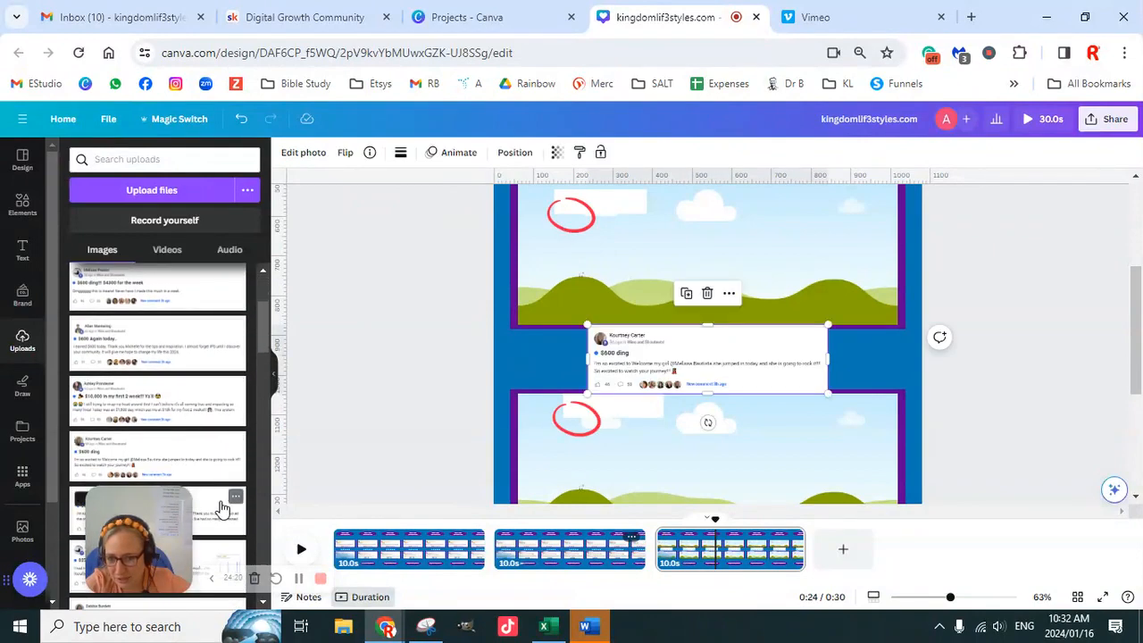
drag(703, 360, 730, 341)
scroll(784, 357, up, 3)
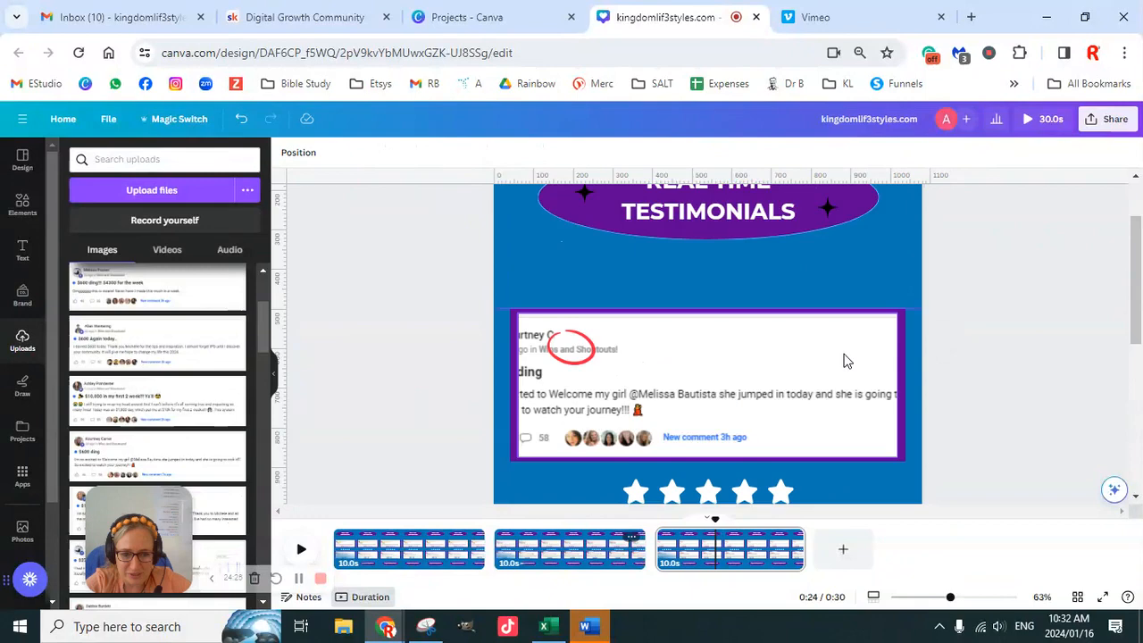
- Shift and enlarge the "$600 ding" screenshot within the upper frame so its profile picture and the start of its text show
scroll(786, 352, down, 2)
click(726, 342)
double_click(688, 335)
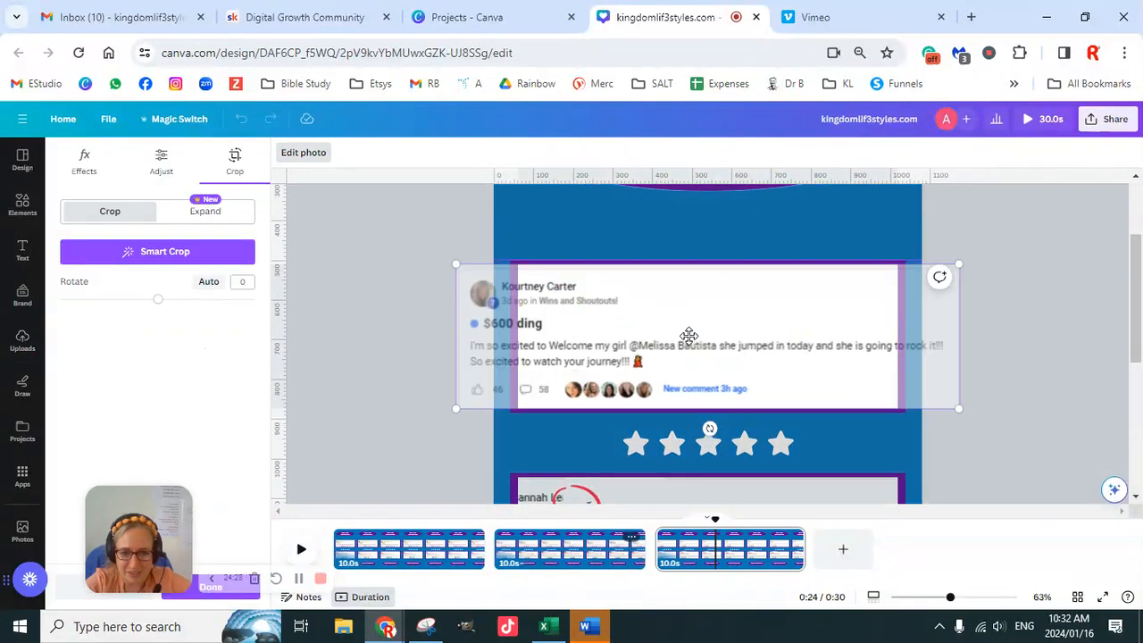
drag(689, 335, 750, 336)
drag(1019, 265, 1063, 199)
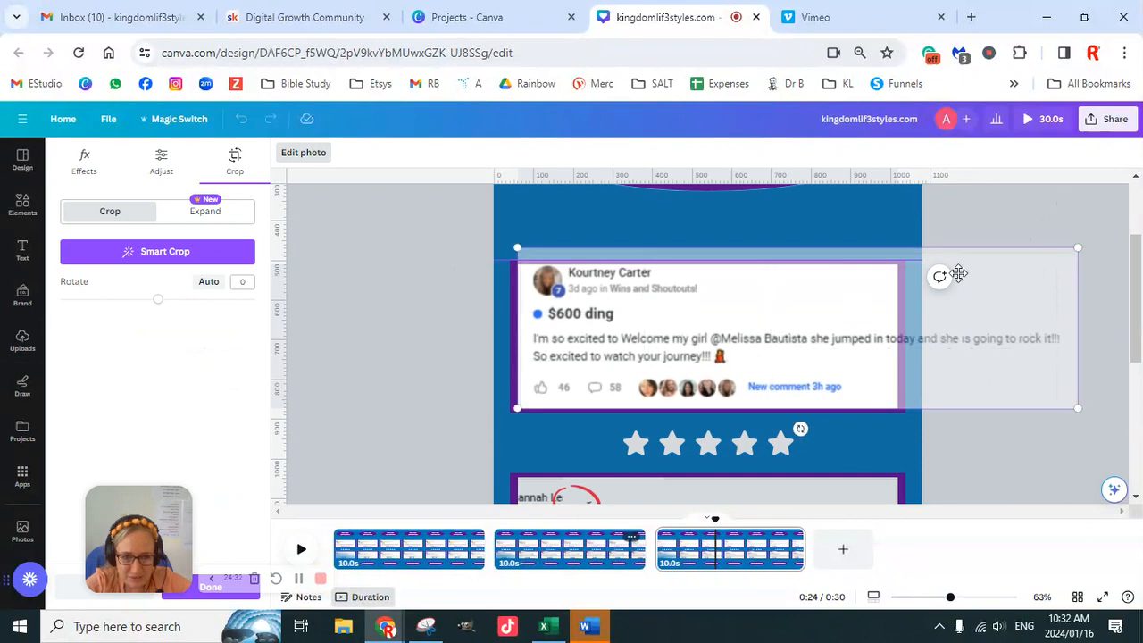
drag(869, 317, 862, 324)
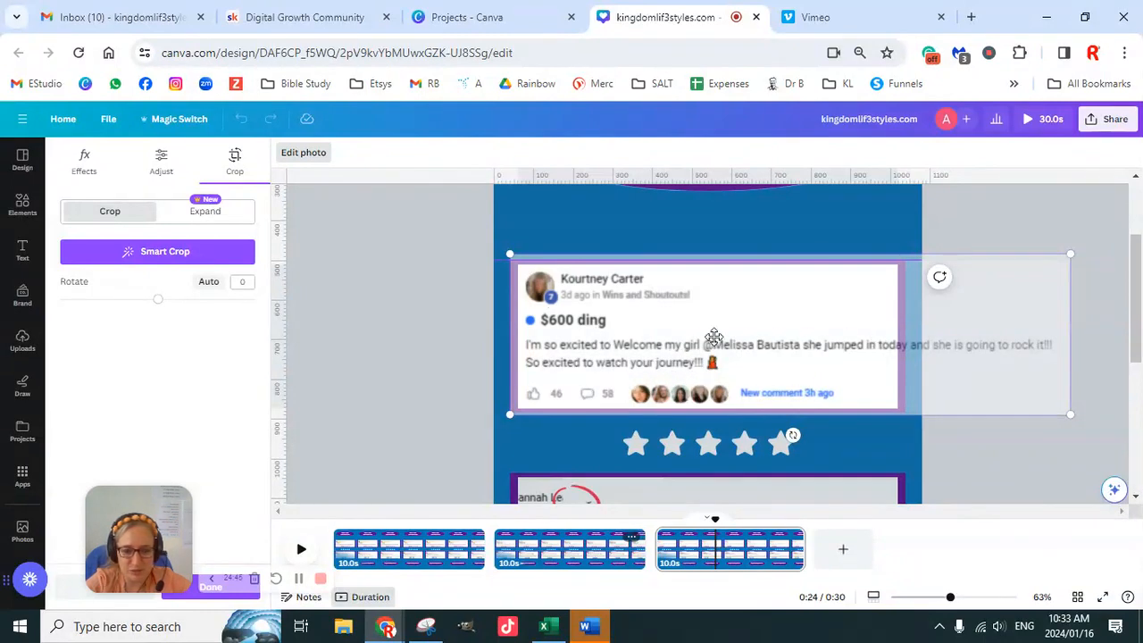
click(443, 325)
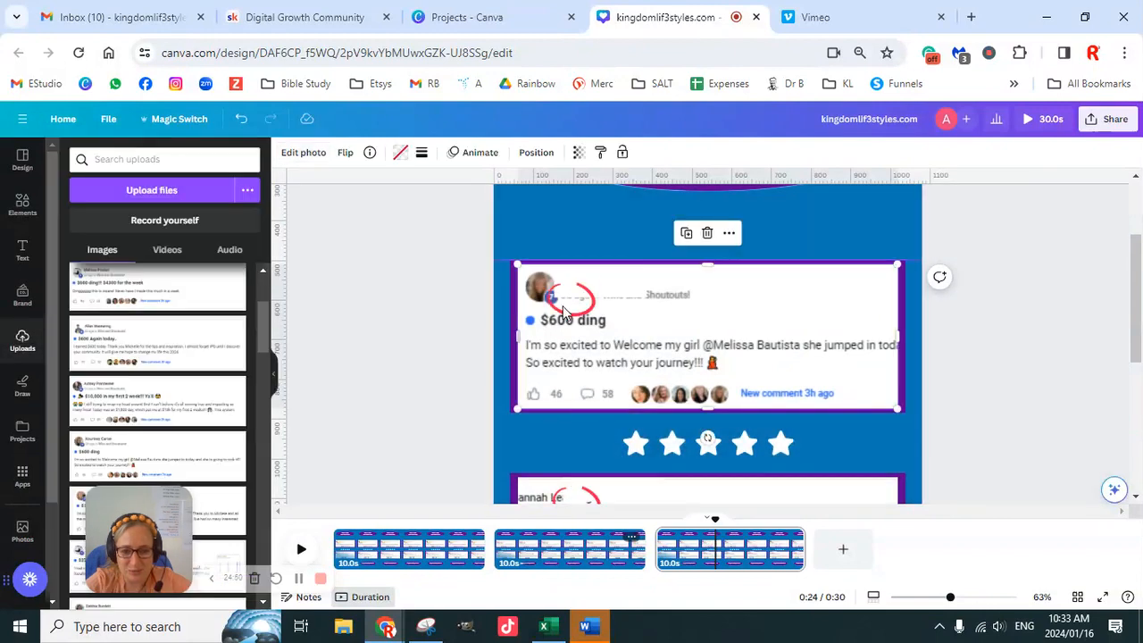
- Move the white cover box up over the commenter's name in the upper testimonial and trim its height, leaving "3d ago" uncovered
click(631, 288)
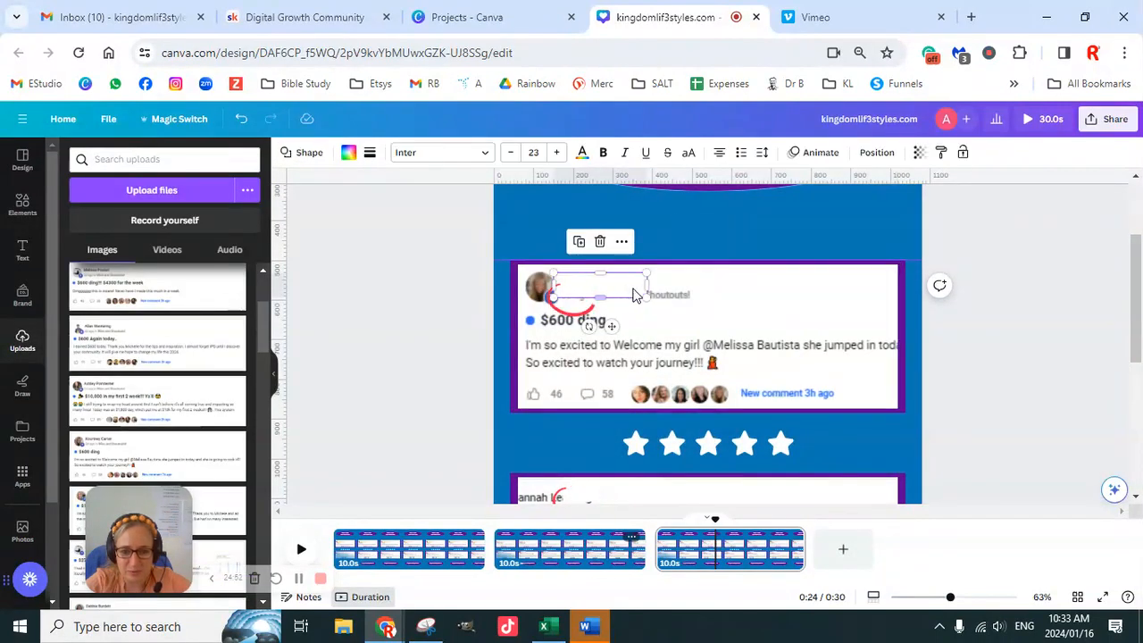
key(Up)
key(Up)
key(Up)
key(Up)
key(Up)
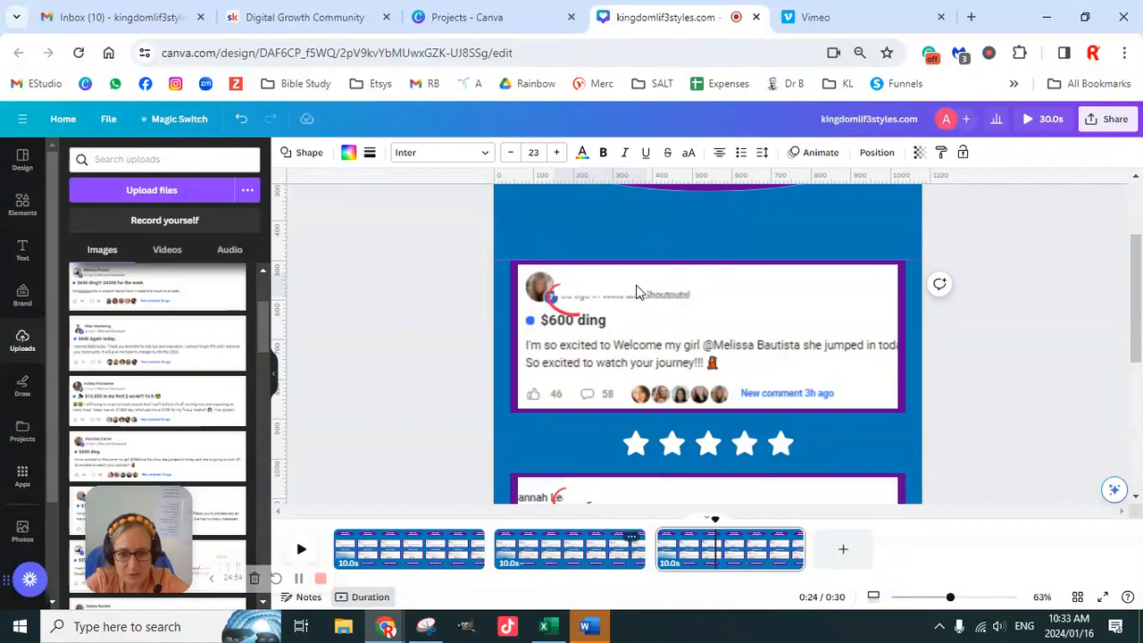
key(Up)
key(Up)
key(Up)
key(Up)
key(Up)
key(Up)
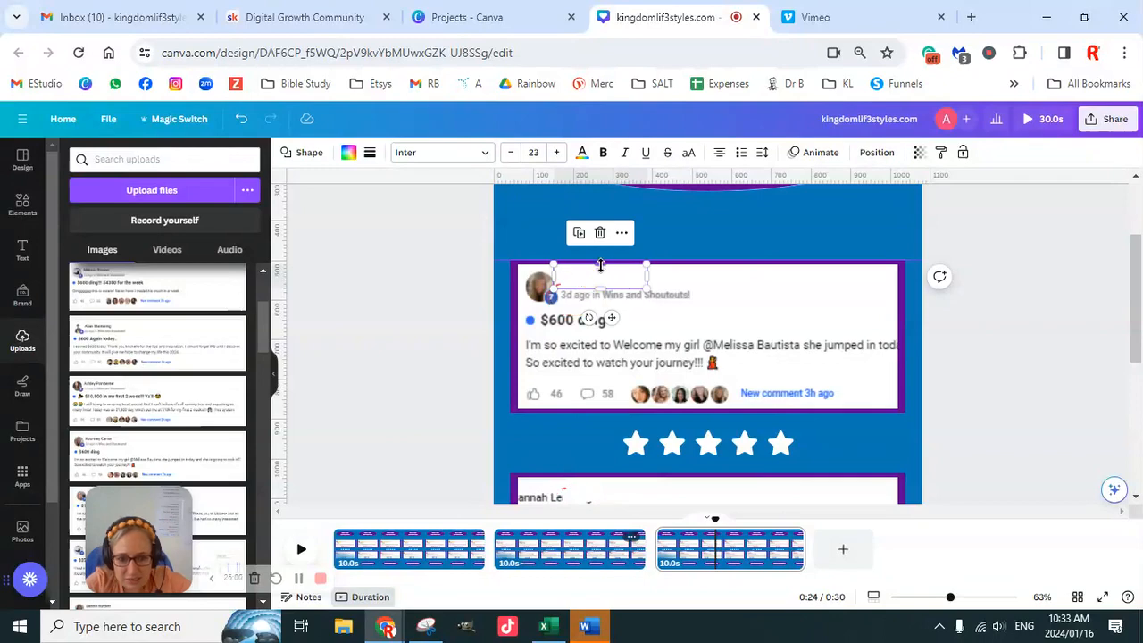
drag(601, 266, 601, 268)
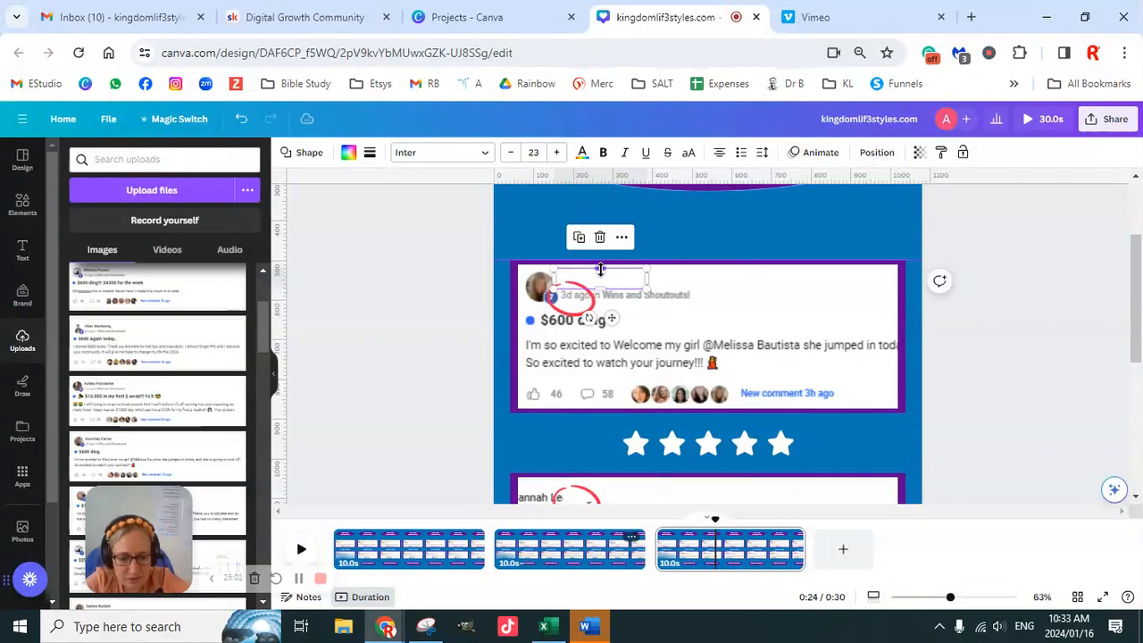
key(Up)
key(Up)
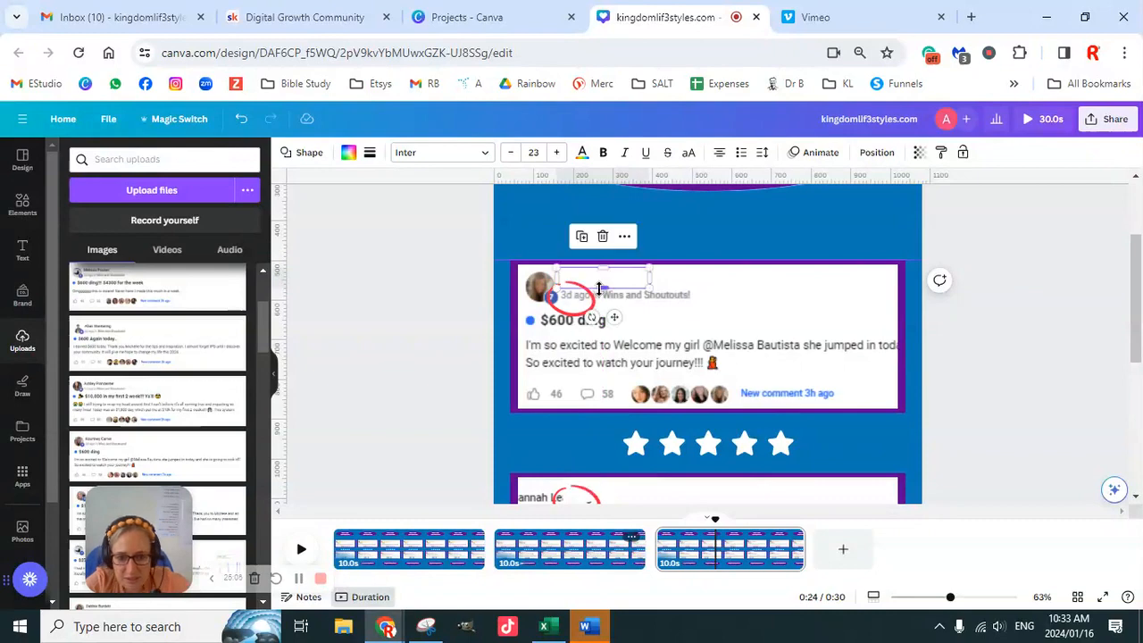
- Nudge the red circle in the upper testimonial up so it surrounds the "3d ago" time stamp
click(585, 306)
key(Up)
key(Up)
key(Up)
key(Up)
key(Up)
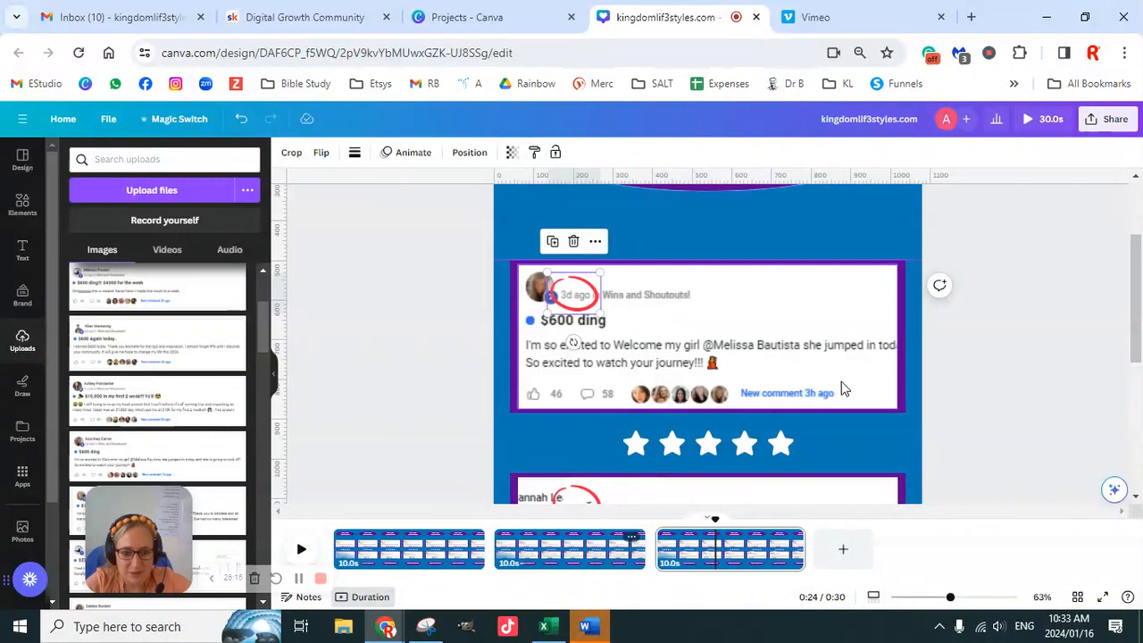
- Shift and enlarge the "$1200 by noon" screenshot in the lower frame to show its profile picture, with the red circle around "2d ago"
scroll(855, 389, down, 2)
scroll(855, 388, down, 1)
double_click(714, 414)
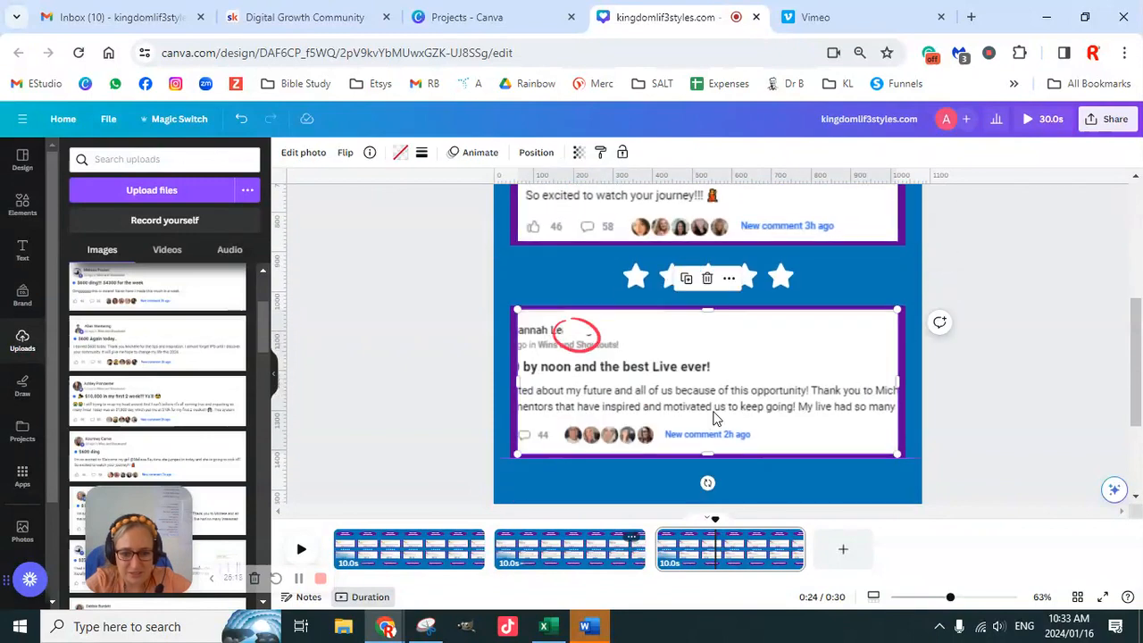
drag(649, 398, 719, 398)
drag(1038, 308, 1077, 274)
drag(782, 384, 768, 388)
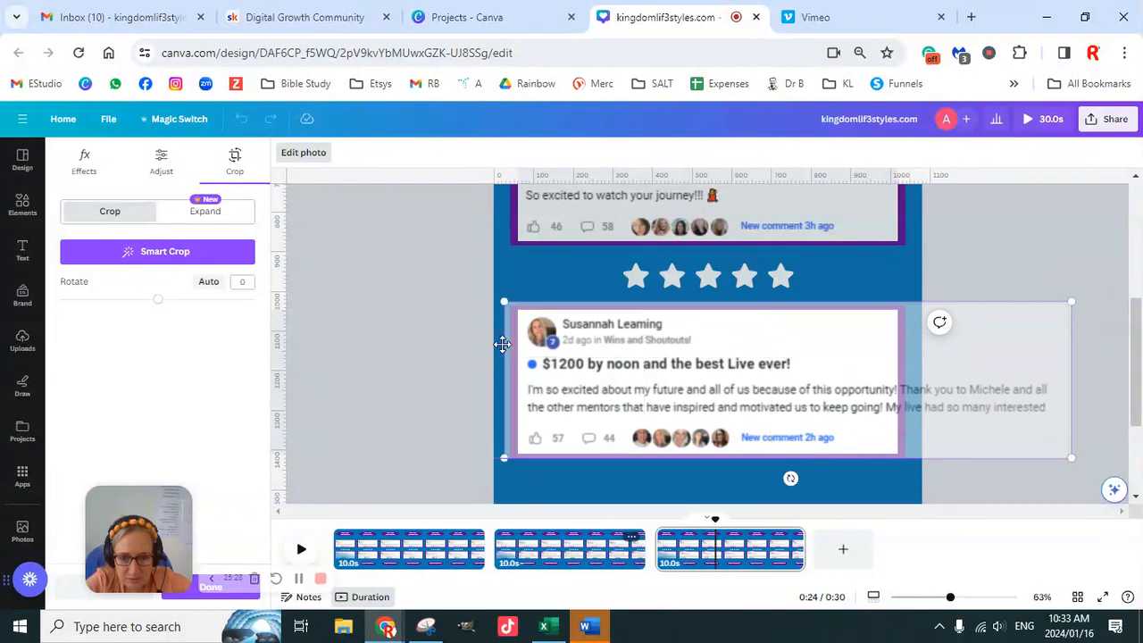
click(403, 346)
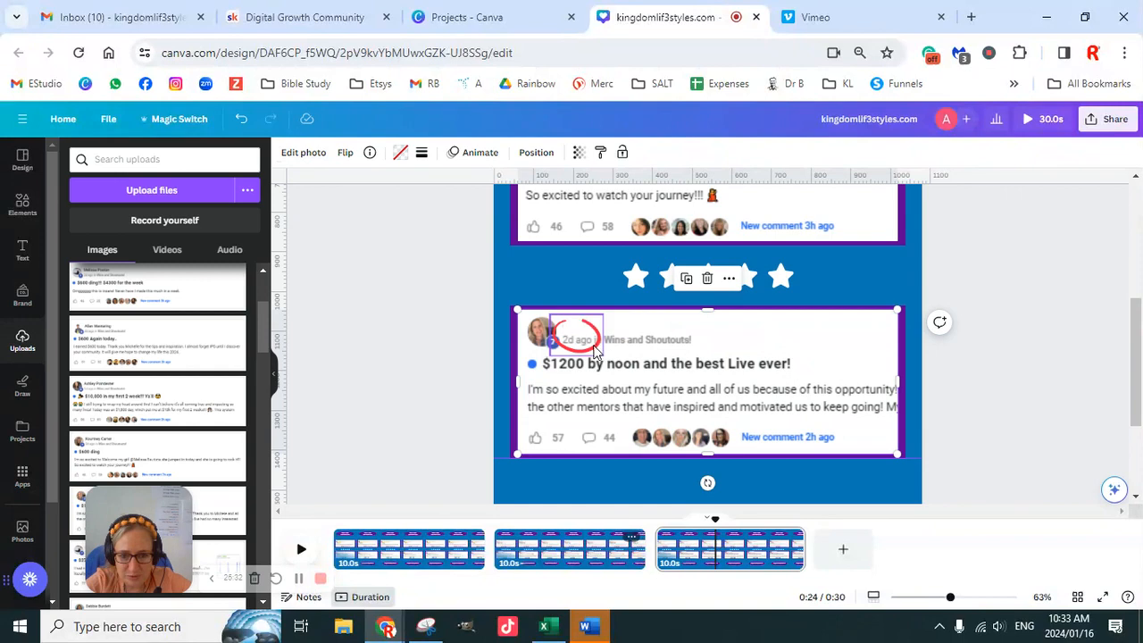
click(596, 351)
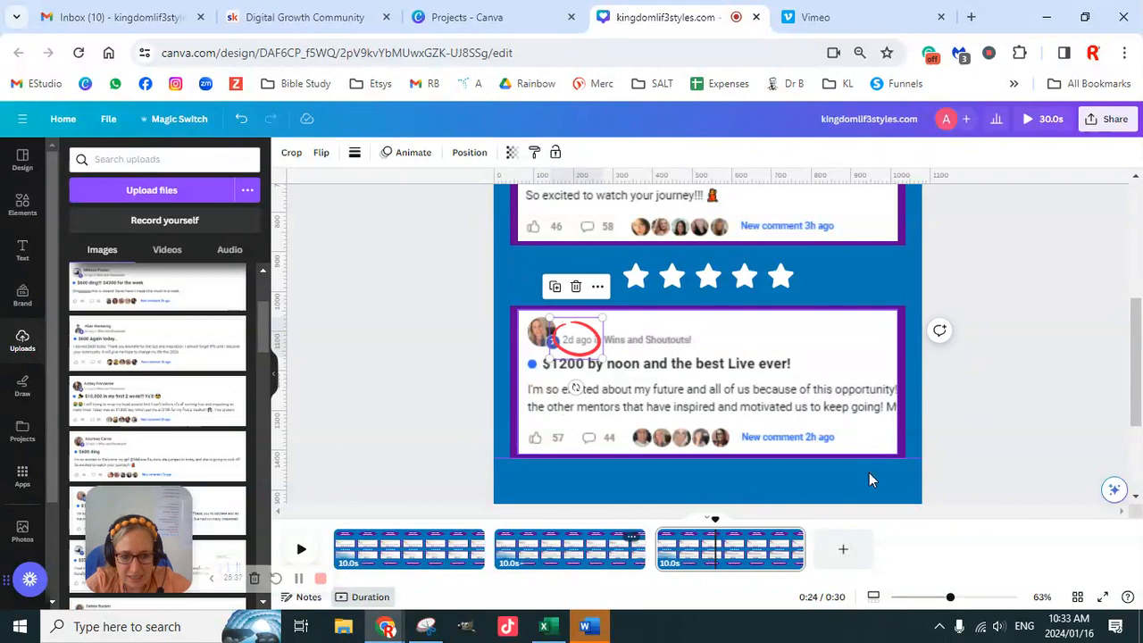
- Duplicate page 3 as page 4, then detach and delete the "$1200 by noon" and "$600 ding" screenshots from the new page's frames
click(793, 536)
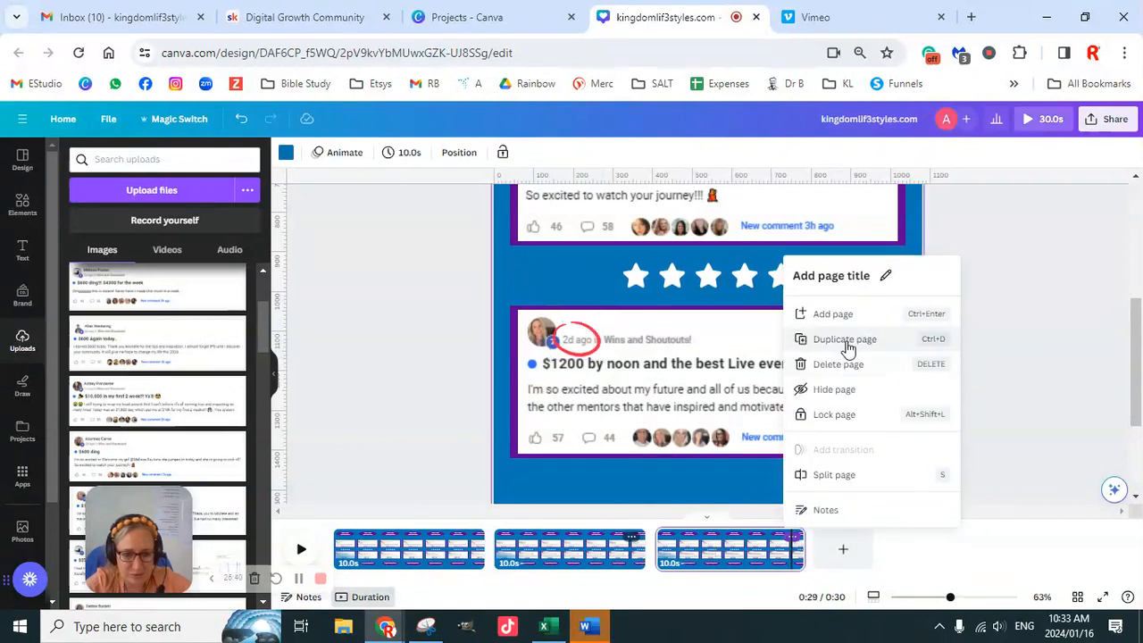
click(902, 350)
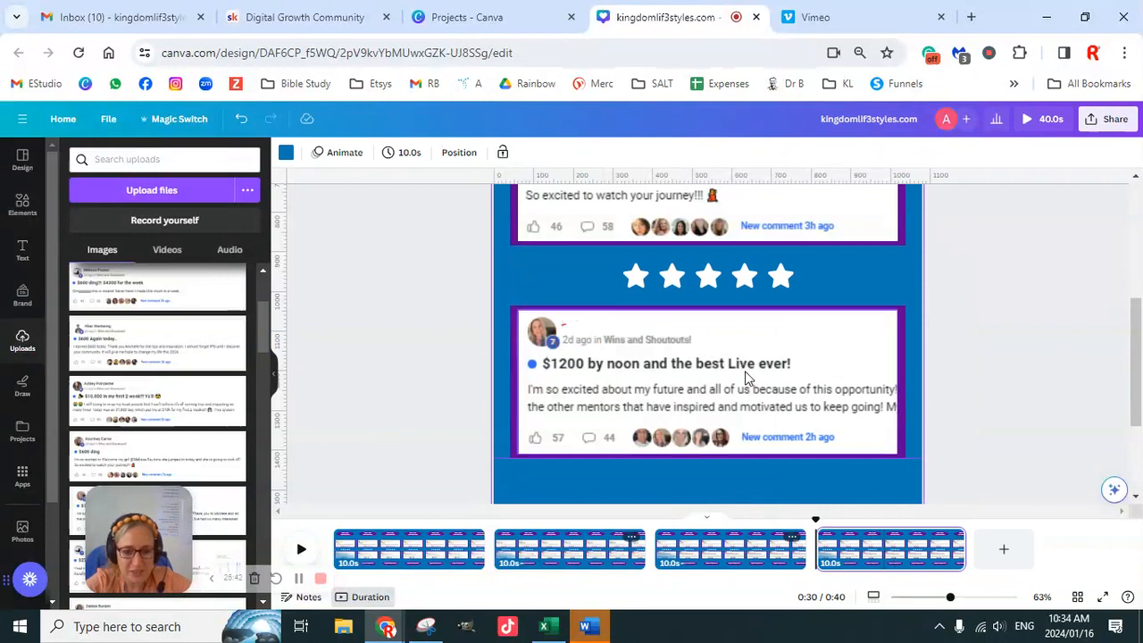
right_click(784, 389)
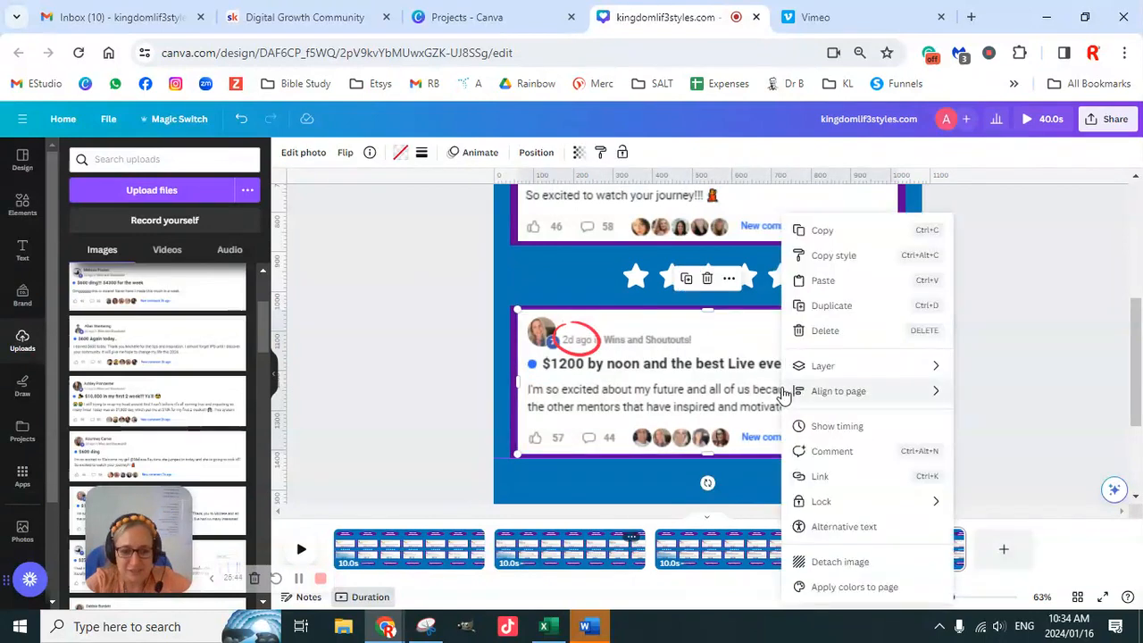
click(848, 560)
click(819, 301)
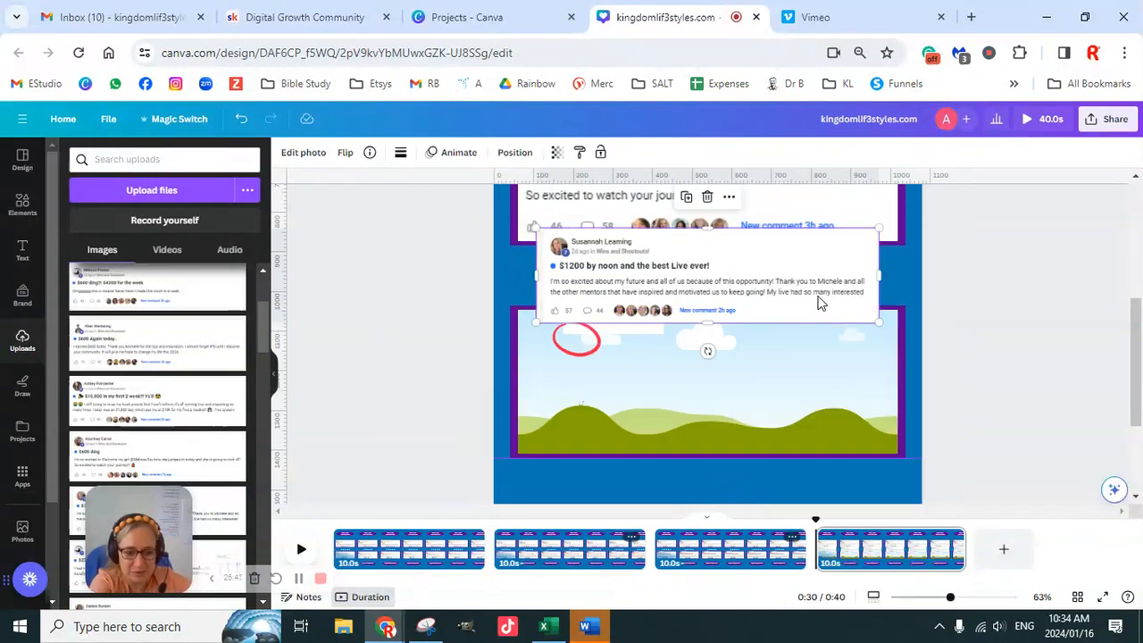
key(Delete)
scroll(855, 400, up, 2)
right_click(819, 377)
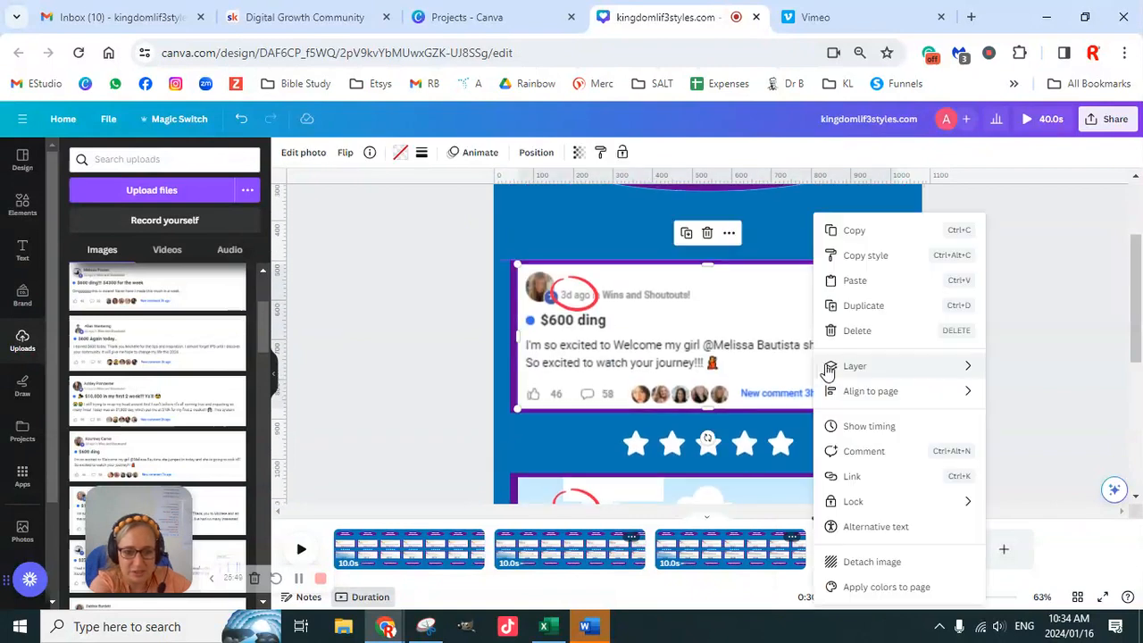
click(880, 563)
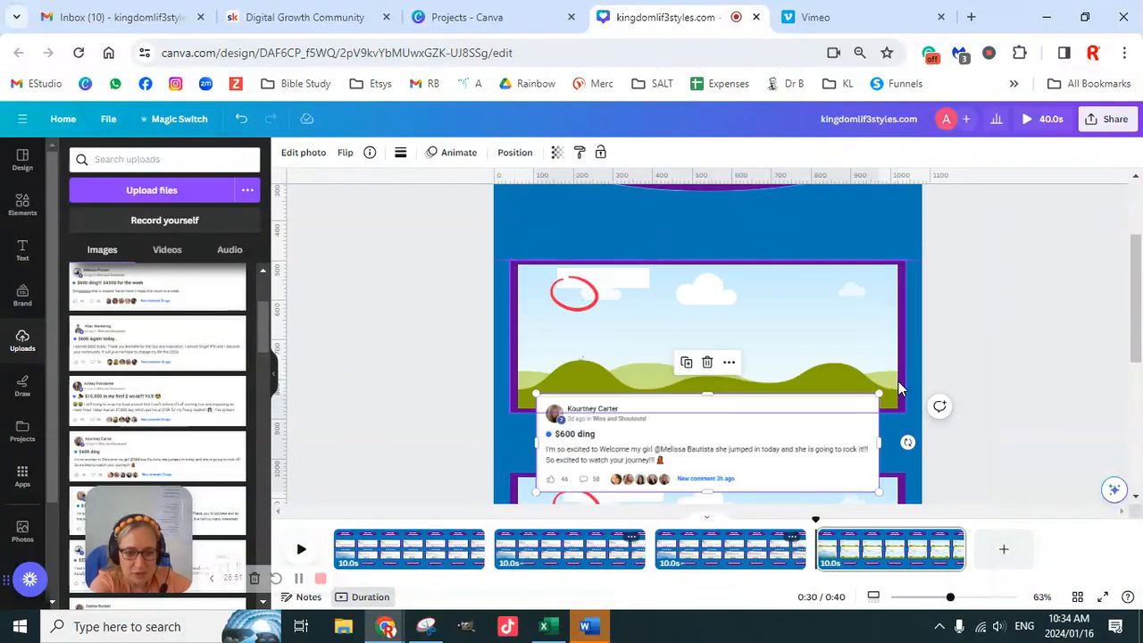
key(Delete)
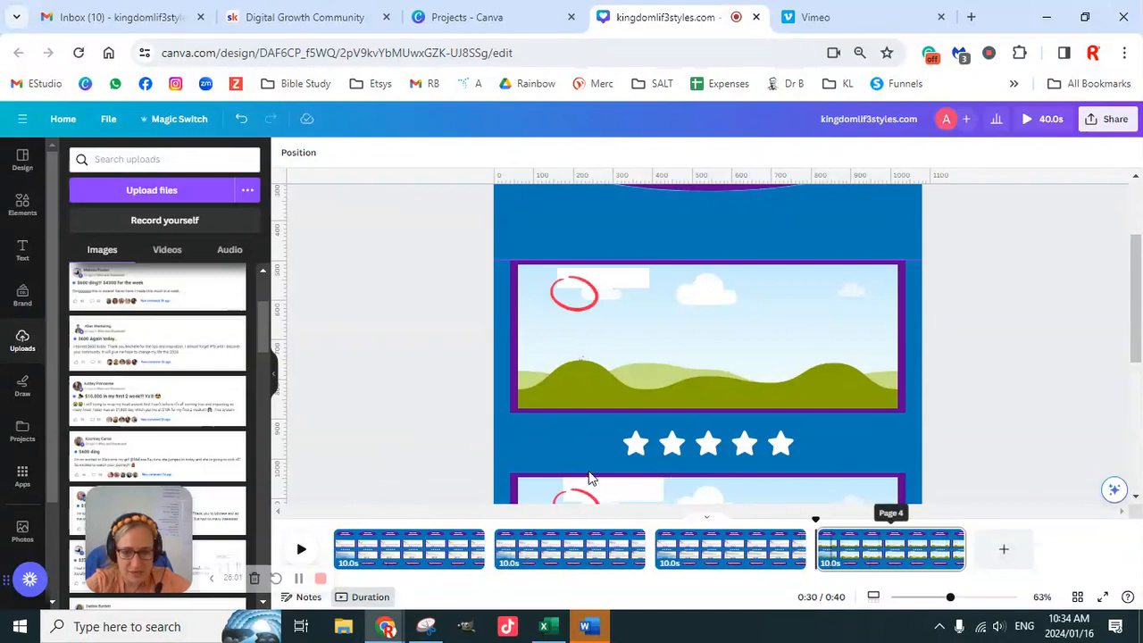
- Add the "$3700 week!!!!" screenshot from the uploaded images to page 4
scroll(161, 410, up, 3)
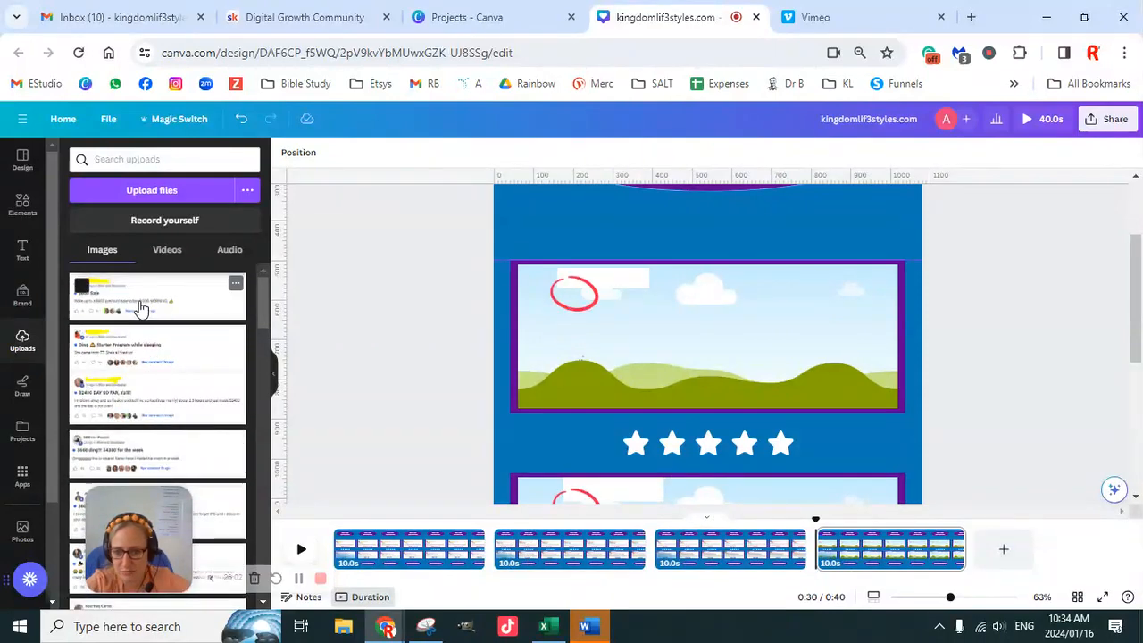
scroll(184, 455, down, 2)
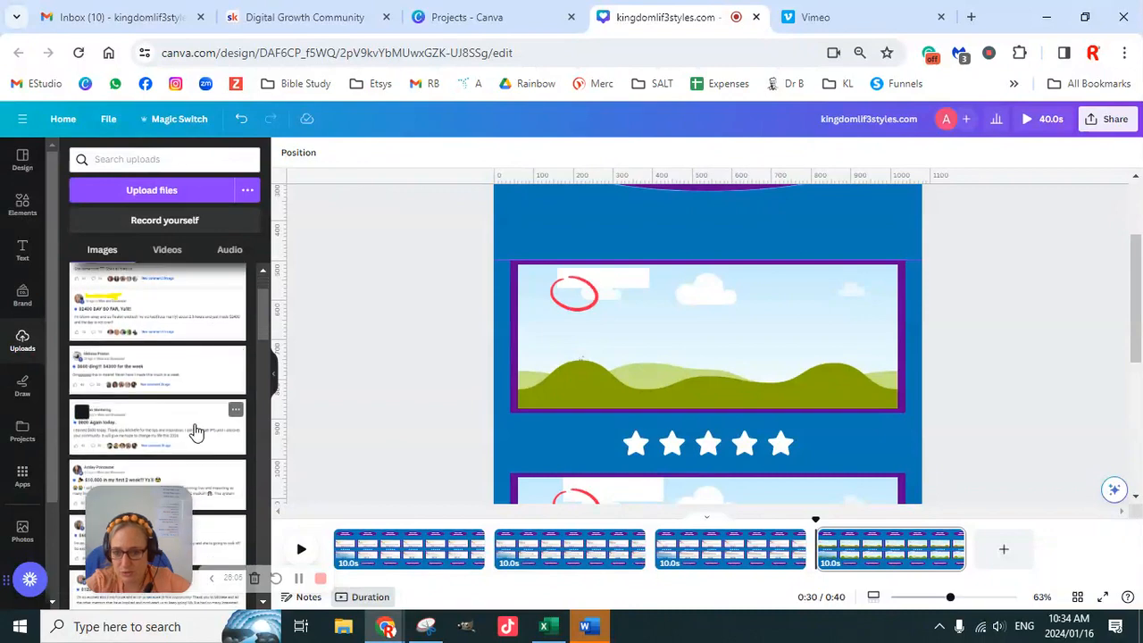
scroll(197, 434, down, 2)
scroll(198, 430, down, 2)
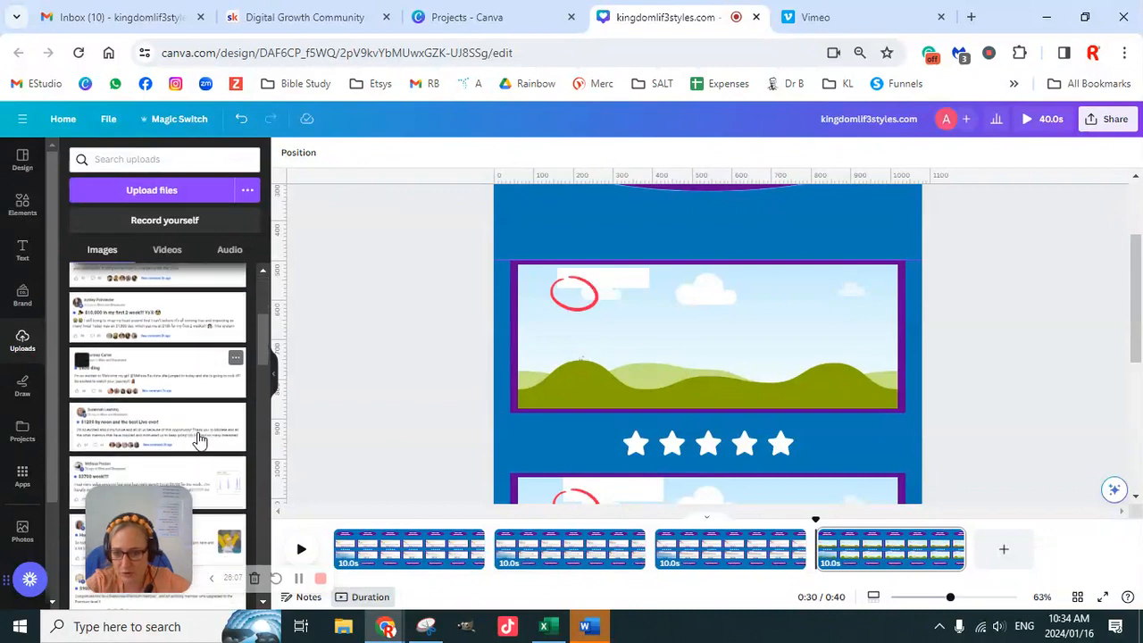
scroll(198, 433, down, 2)
click(188, 415)
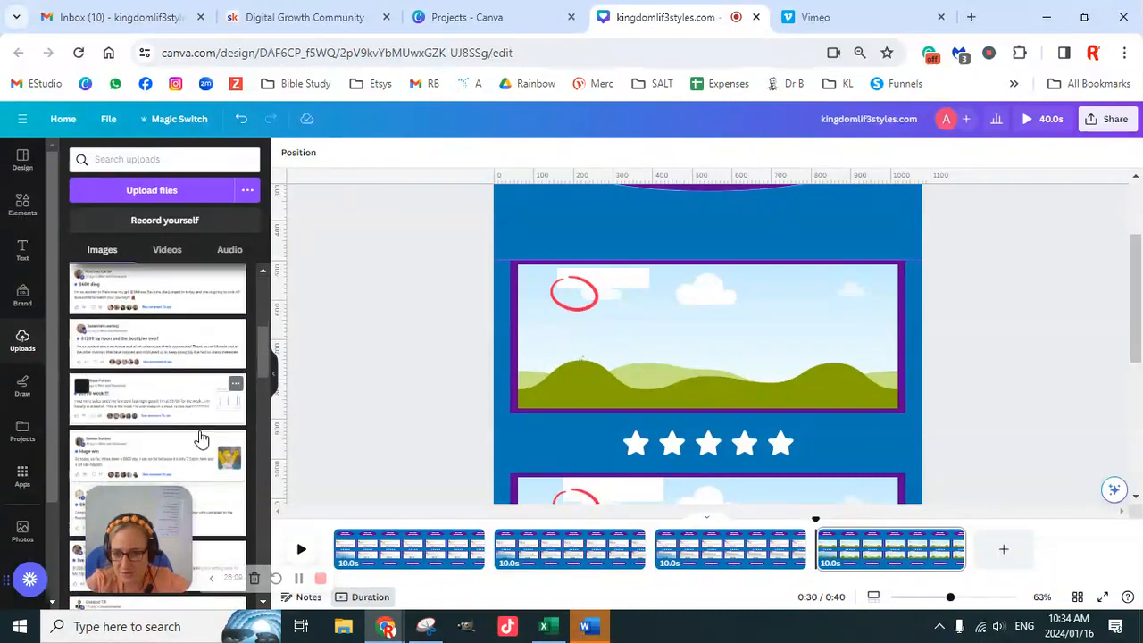
- Add the "I've prayed for these days !!" screenshot and fit it into the lower frame, with "$3700 week!!!!" in the upper frame
scroll(199, 466, down, 2)
scroll(194, 453, down, 2)
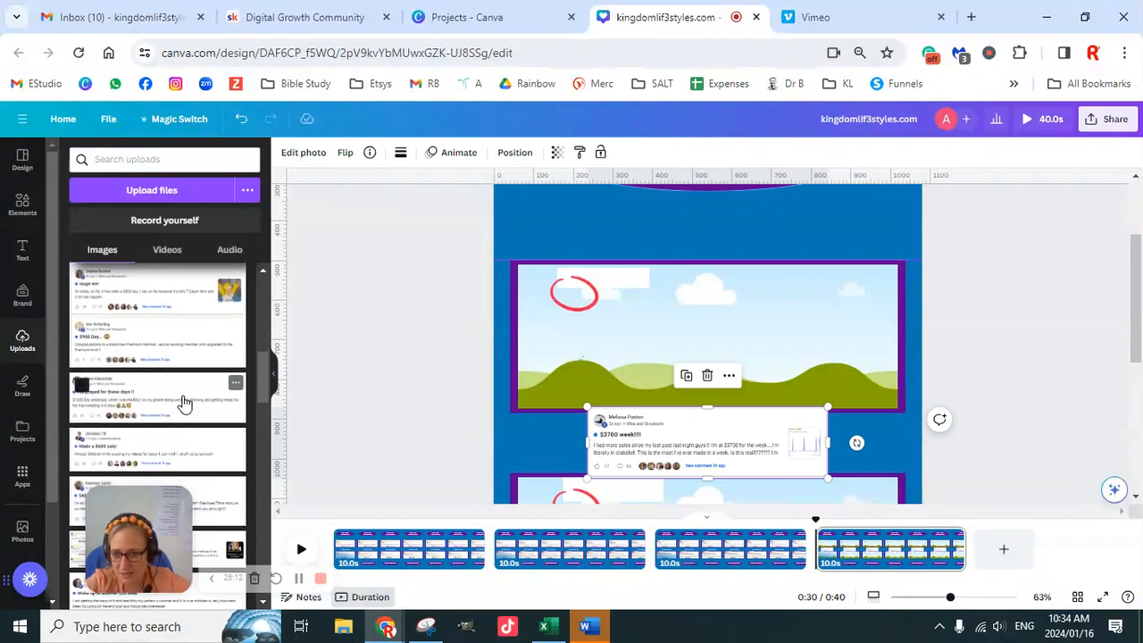
click(183, 403)
scroll(982, 387, down, 1)
drag(733, 352, 721, 306)
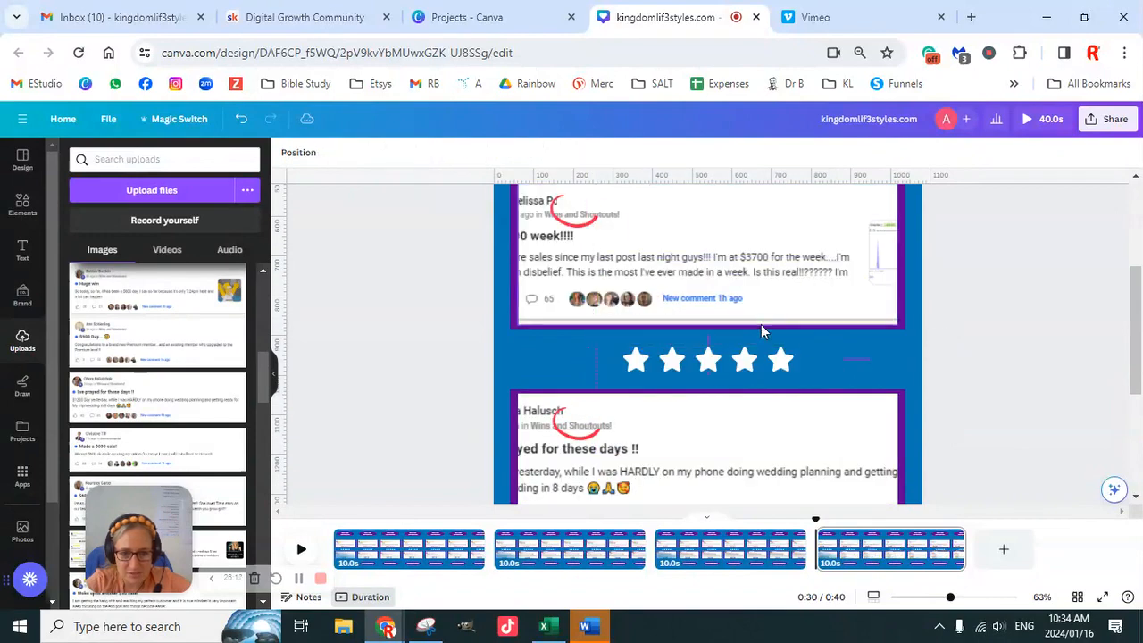
- Shift and enlarge the "$3700 week!!!!" screenshot inside the upper frame so its profile picture and "3d ago" time stamp show
scroll(814, 384, up, 1)
click(655, 351)
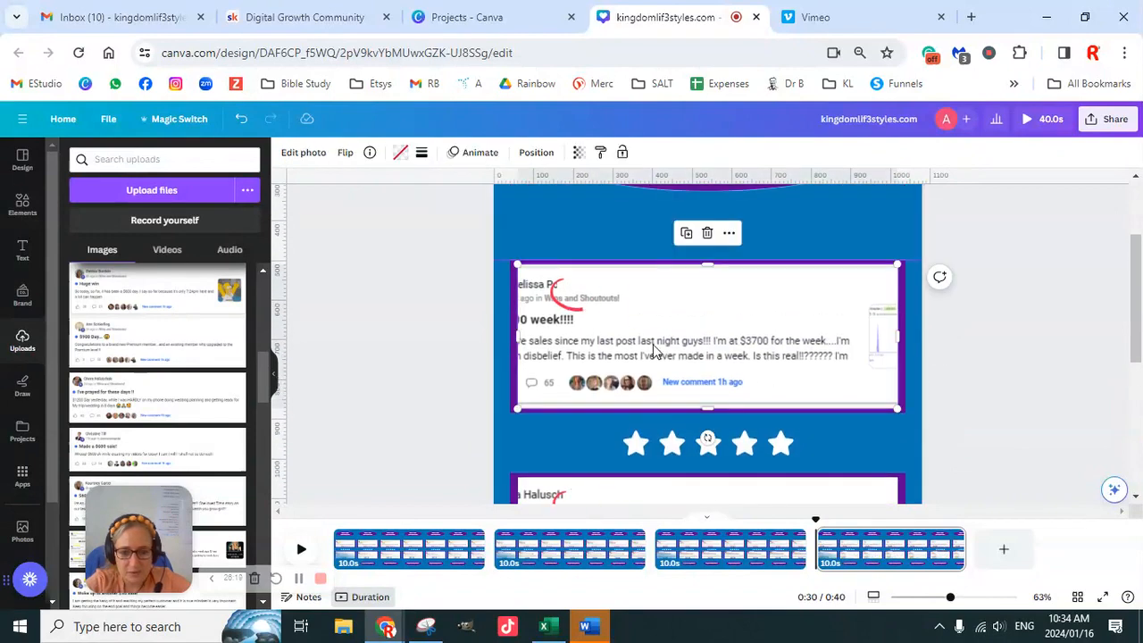
double_click(651, 350)
drag(635, 345, 706, 343)
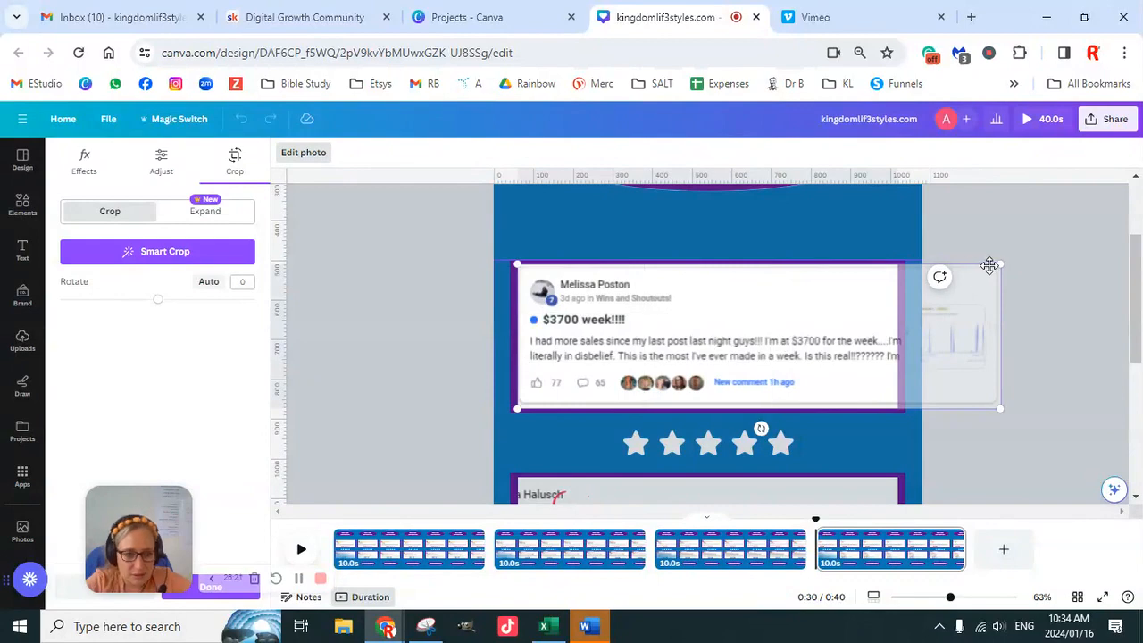
drag(1000, 264, 1057, 247)
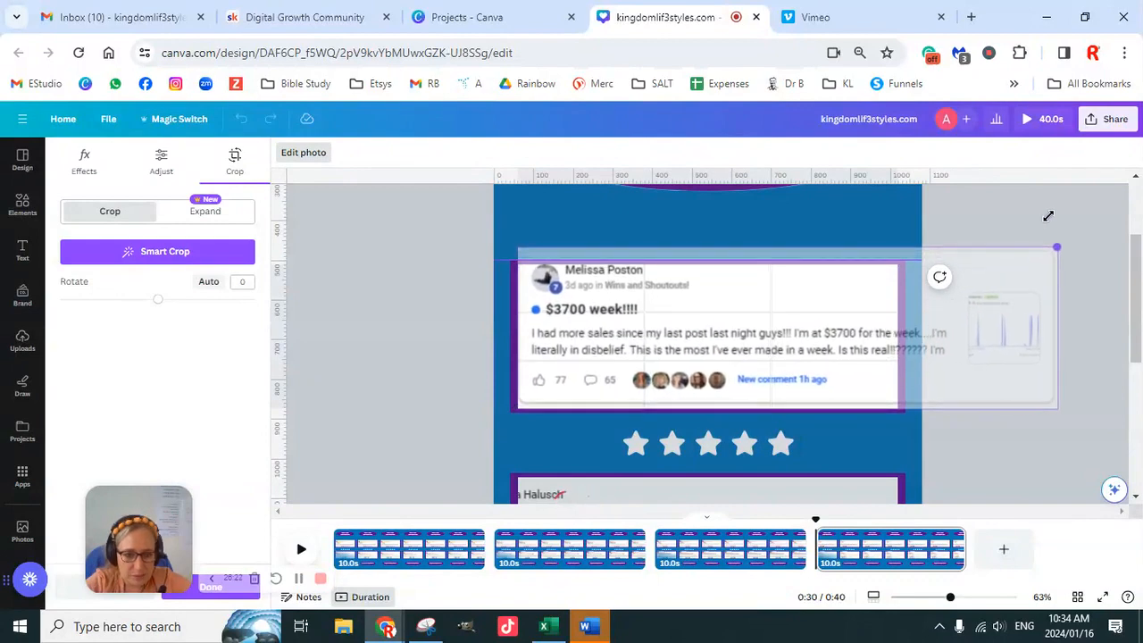
drag(790, 310, 782, 334)
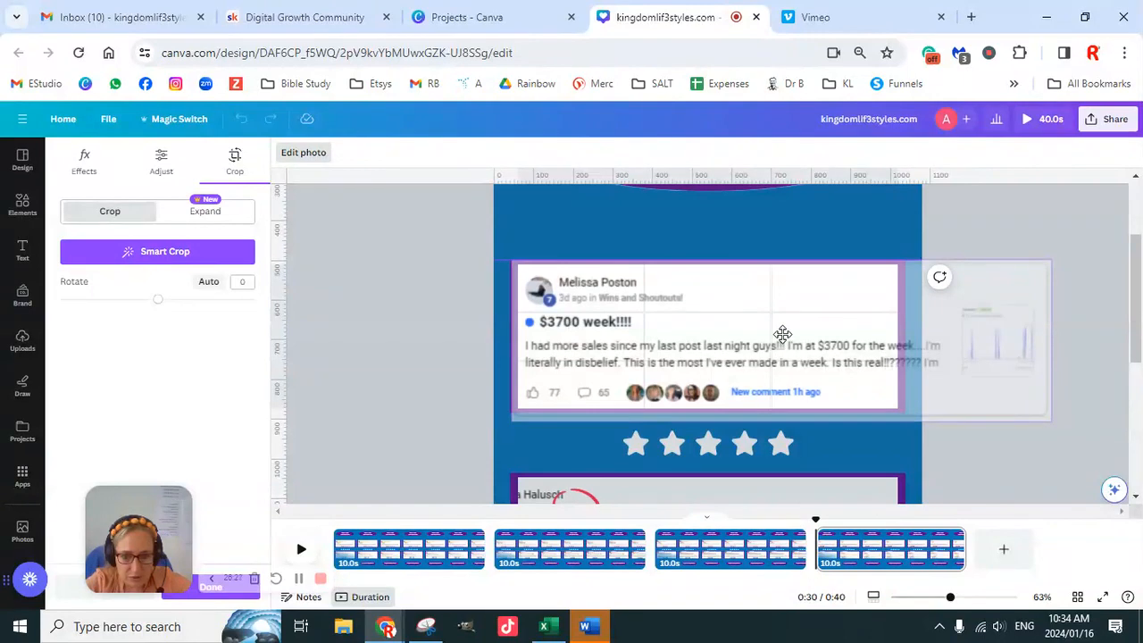
click(455, 313)
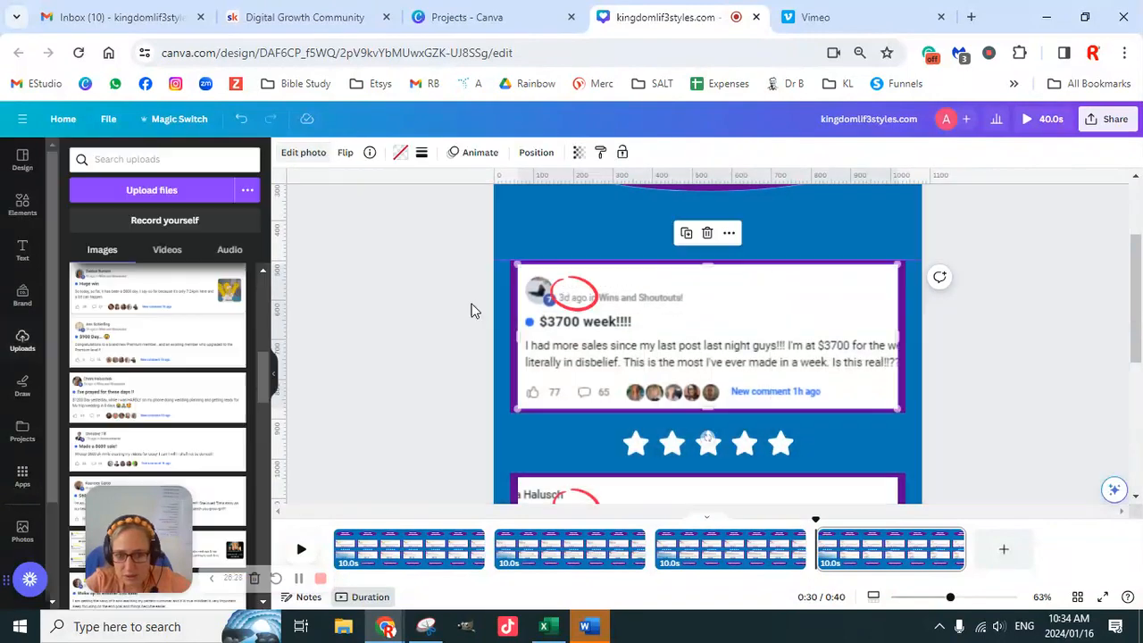
- Nudge the red circle in the upper testimonial down so it surrounds the "3d ago" time stamp
click(586, 307)
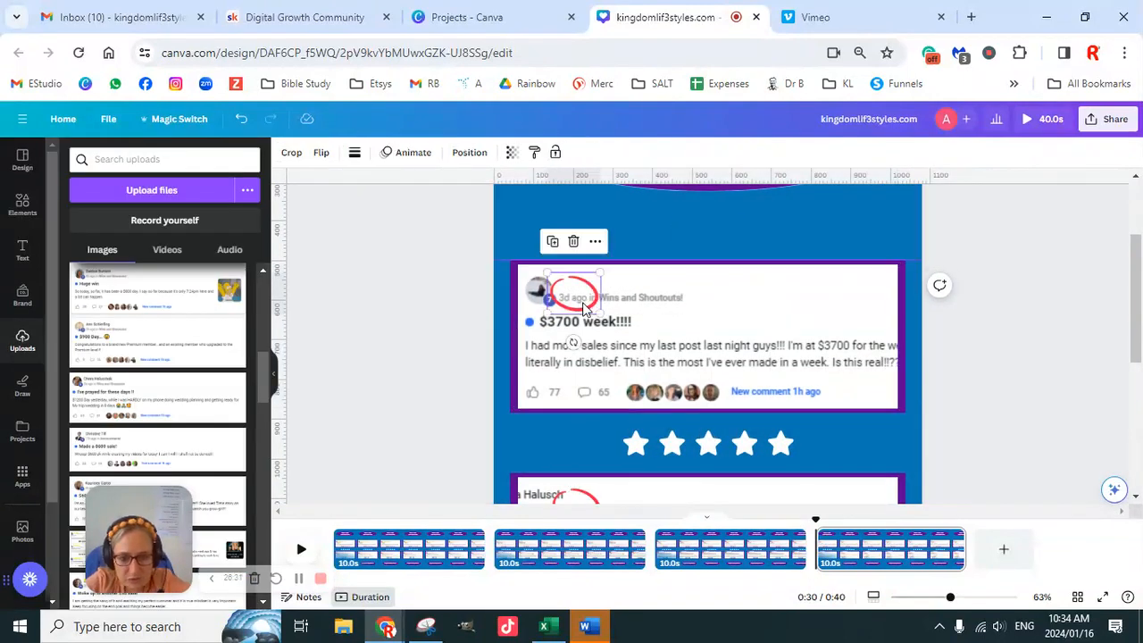
key(Down)
key(Down)
key(Down)
key(Down)
key(Down)
key(Down)
key(Down)
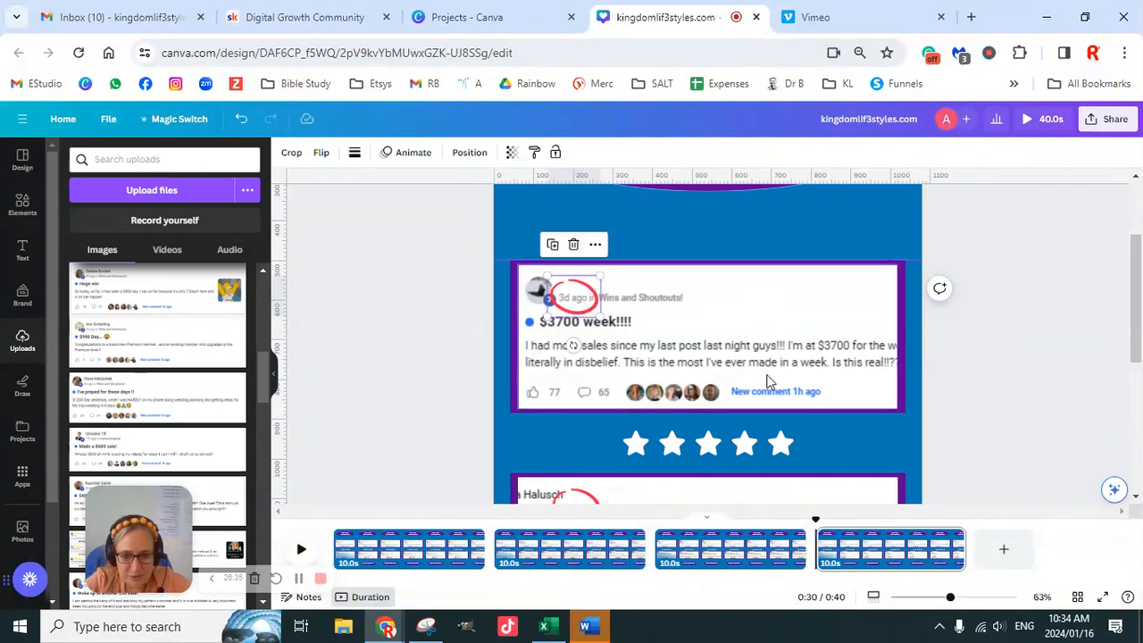
- Enlarge and reposition the "I've prayed for these days !!" screenshot inside the lower frame so its profile picture and "2d ago" show
scroll(793, 399, down, 2)
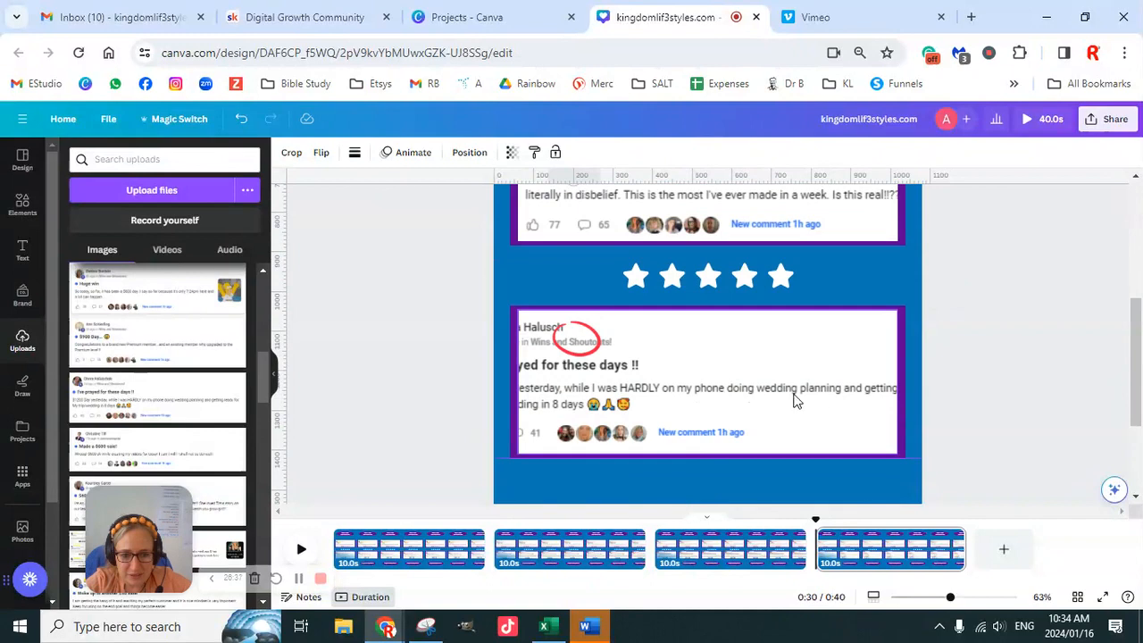
double_click(744, 402)
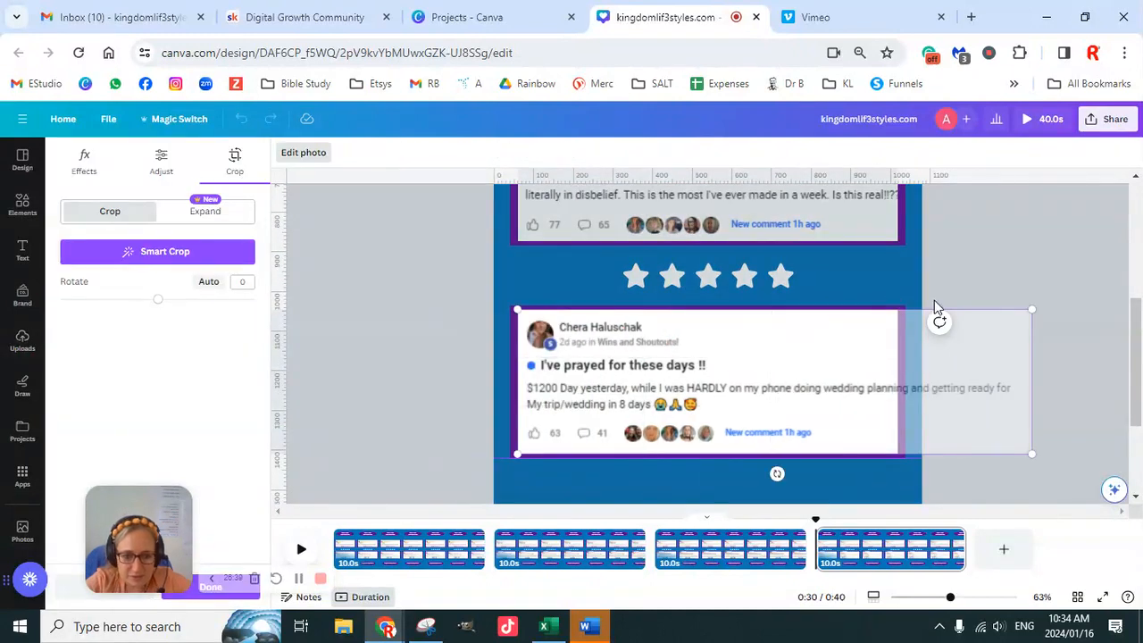
drag(1034, 309, 1049, 284)
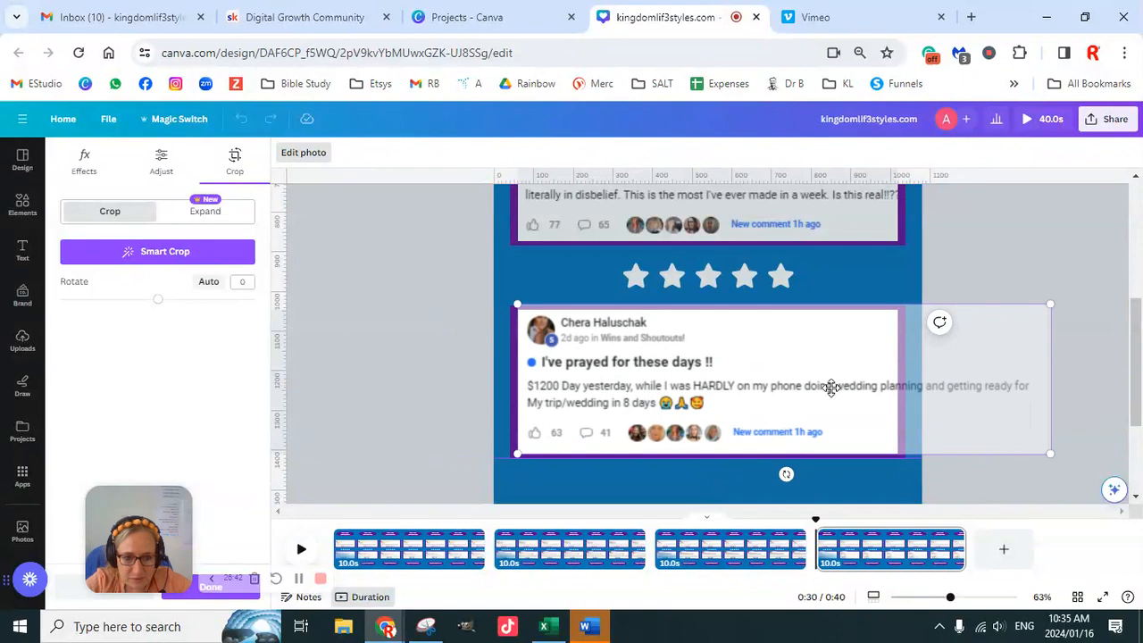
drag(789, 386, 776, 391)
drag(1051, 455, 1061, 478)
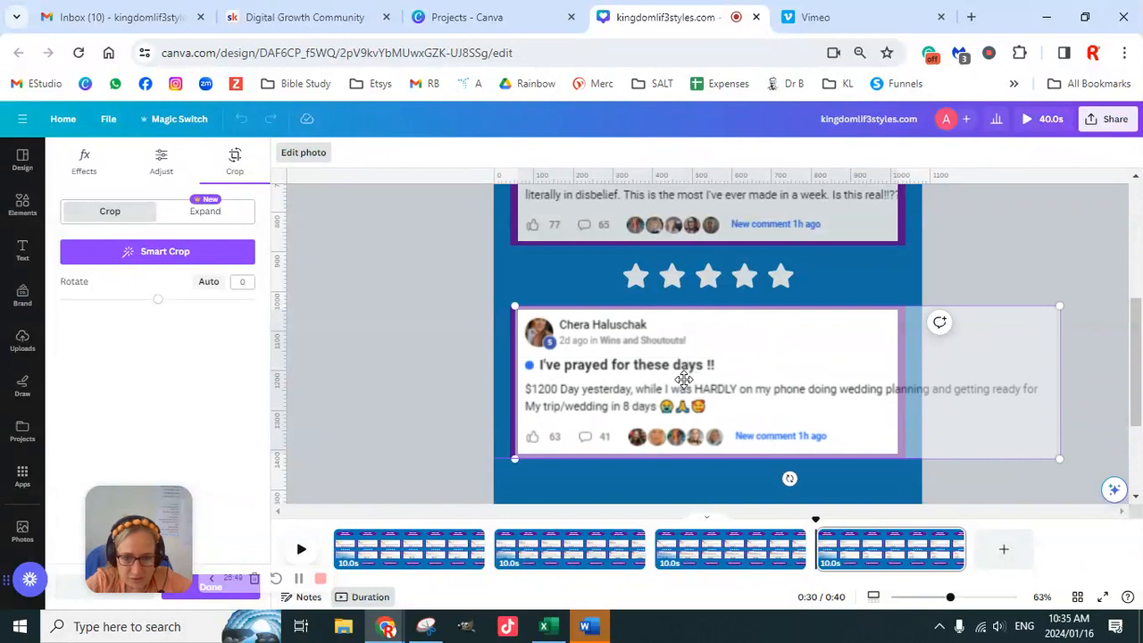
click(428, 323)
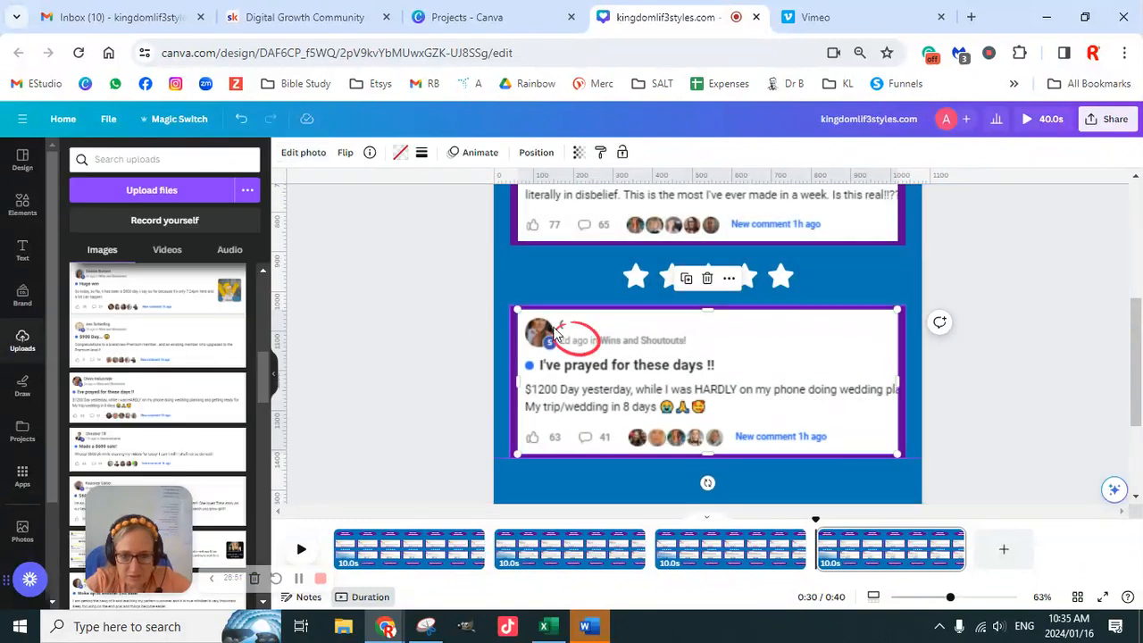
- In the lower testimonial, adjust the white cover box over the commenter's name and center the red circle around "2d ago"
click(617, 326)
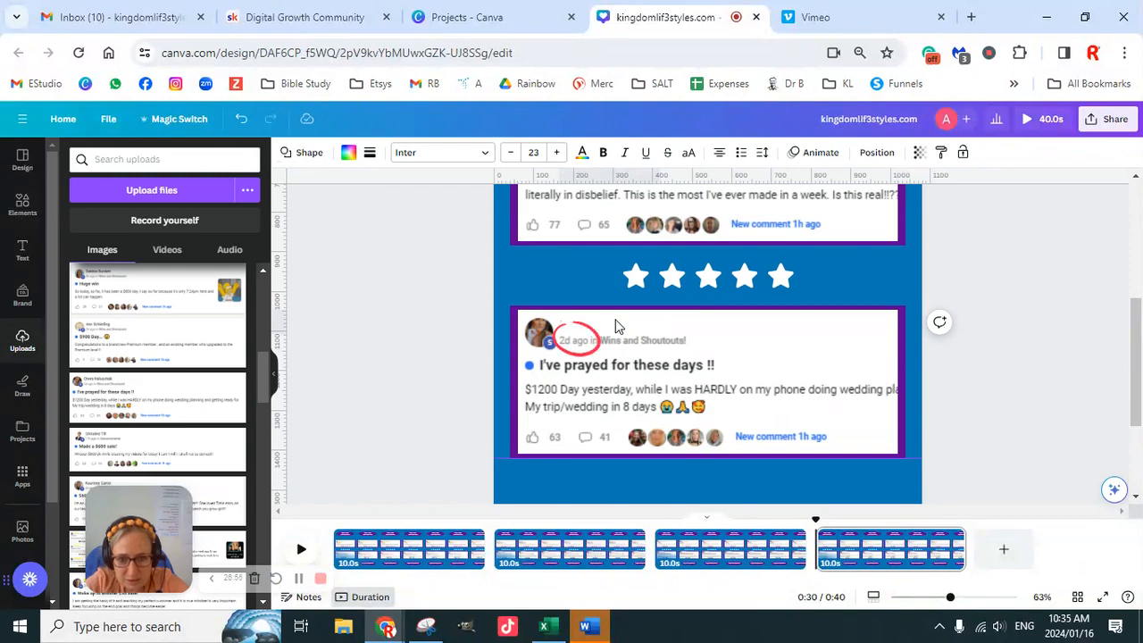
drag(619, 327, 617, 327)
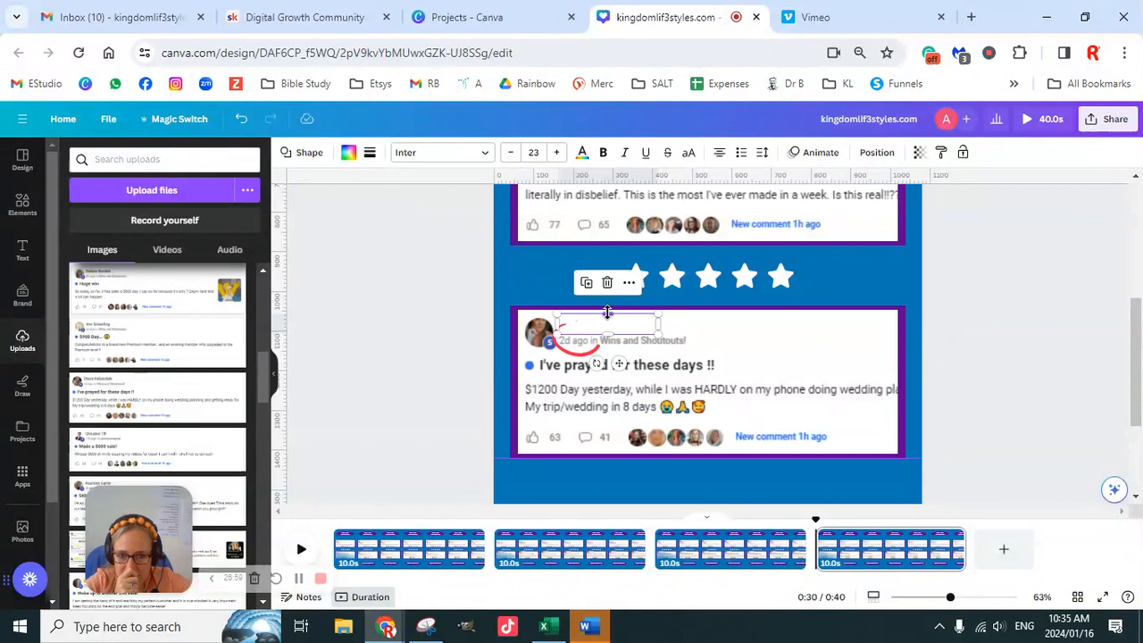
click(496, 346)
click(590, 354)
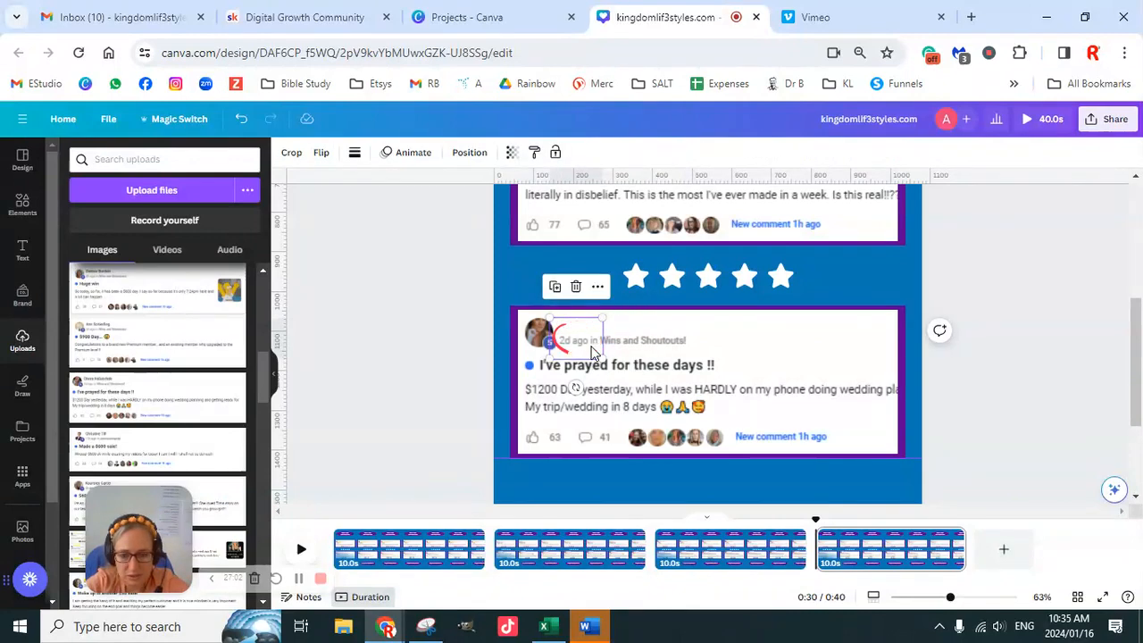
drag(591, 348, 592, 354)
key(Left)
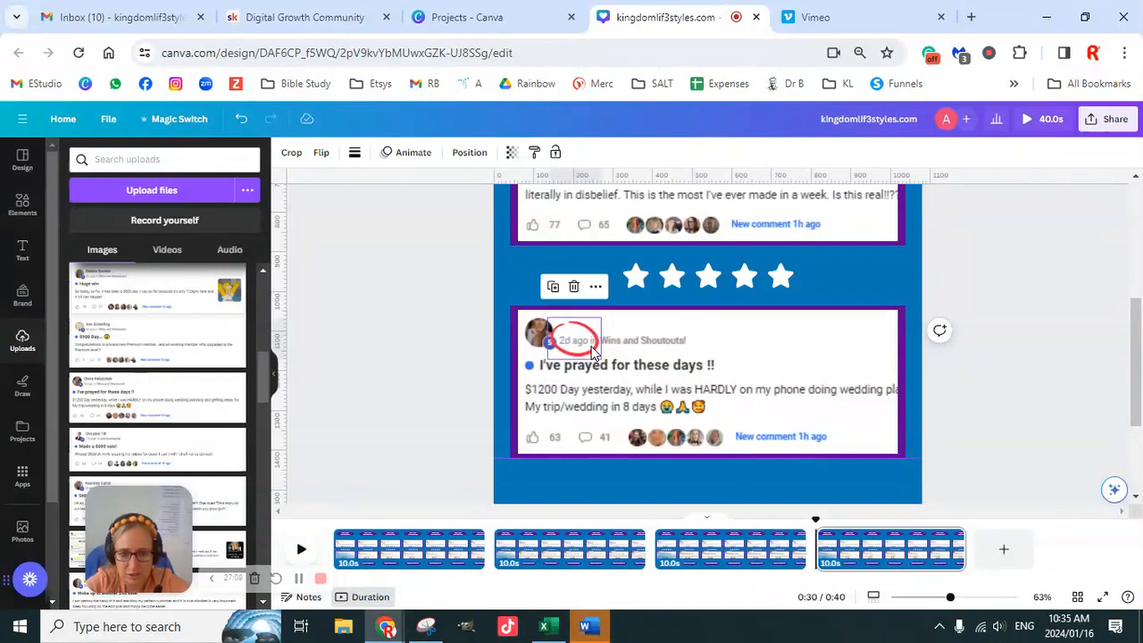
- Check both testimonials on page 4, duplicate it as page 5 and select the new page
scroll(957, 444, down, 1)
scroll(957, 444, down, 2)
scroll(958, 439, up, 2)
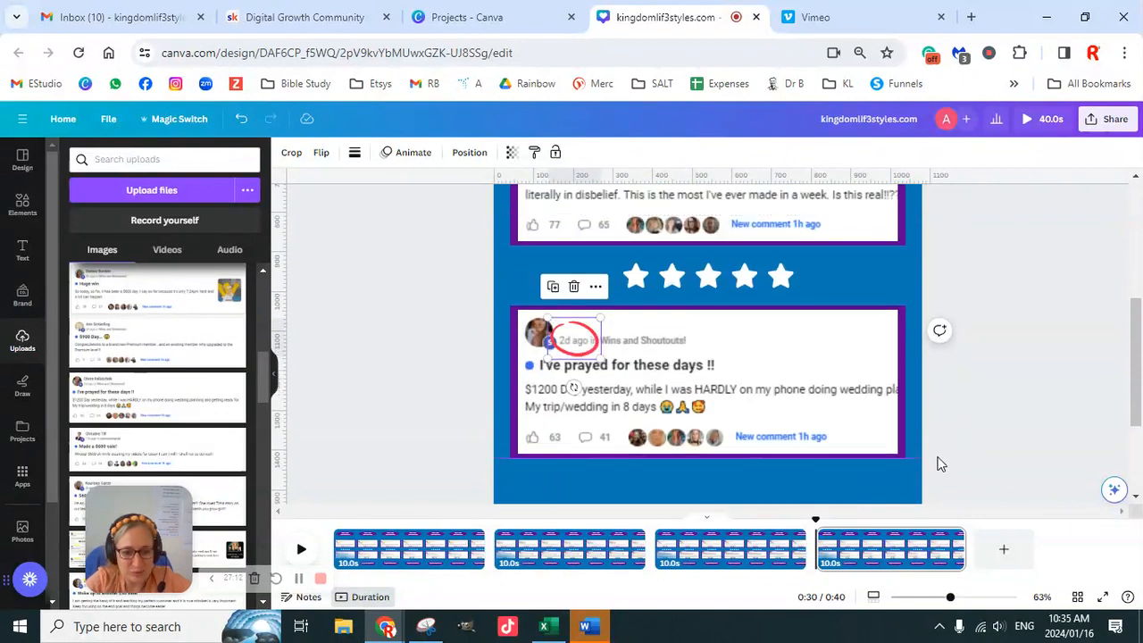
scroll(873, 417, up, 3)
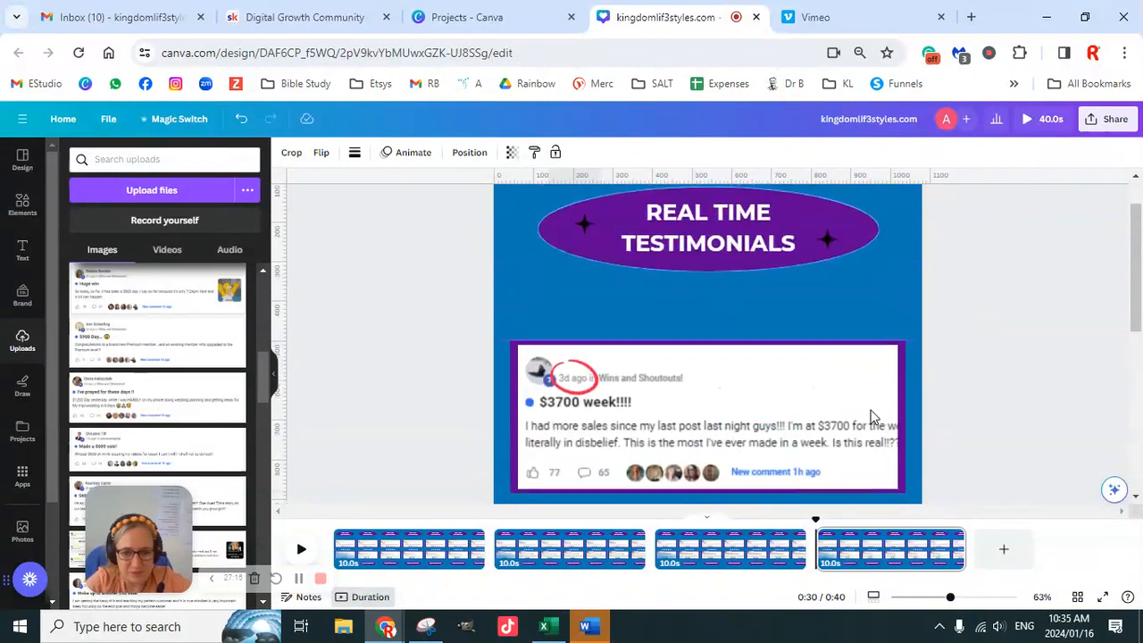
scroll(873, 417, down, 3)
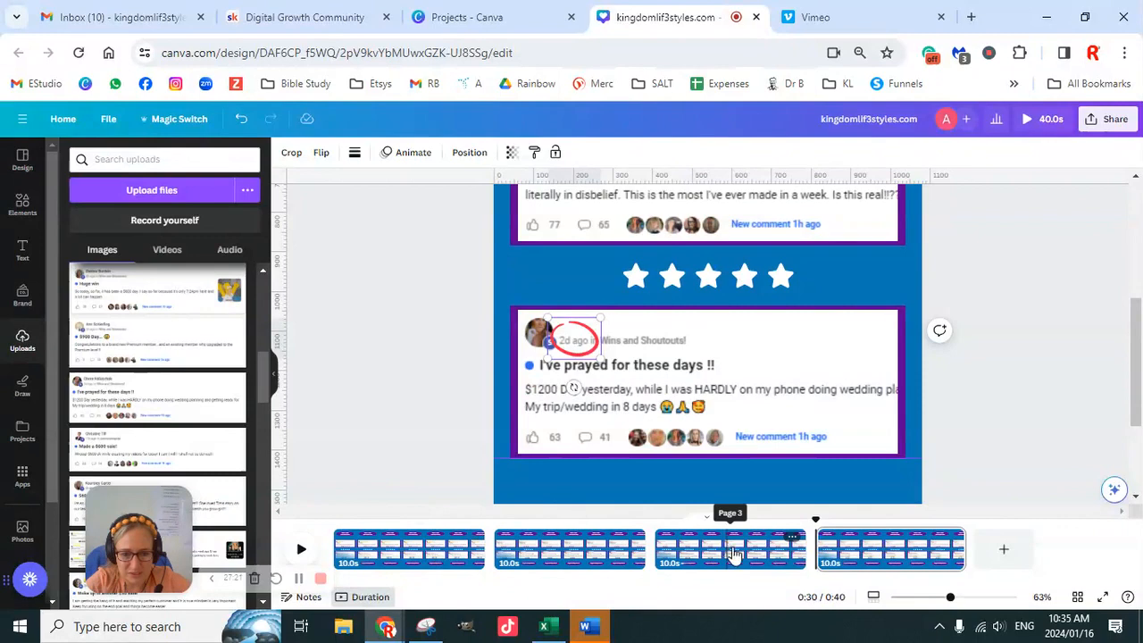
click(953, 537)
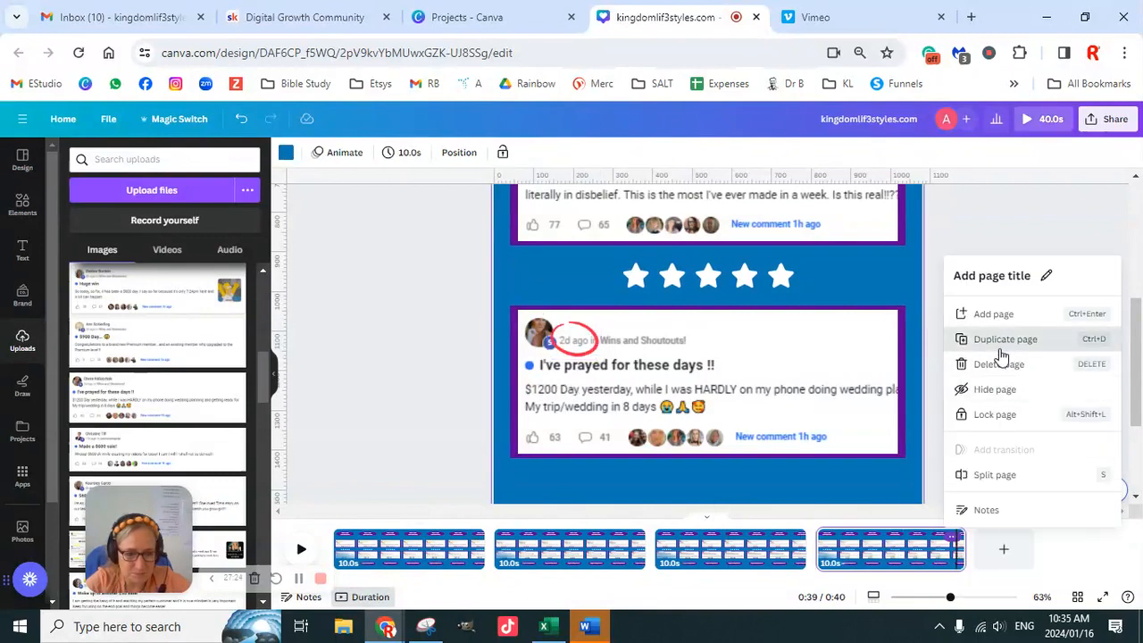
click(996, 351)
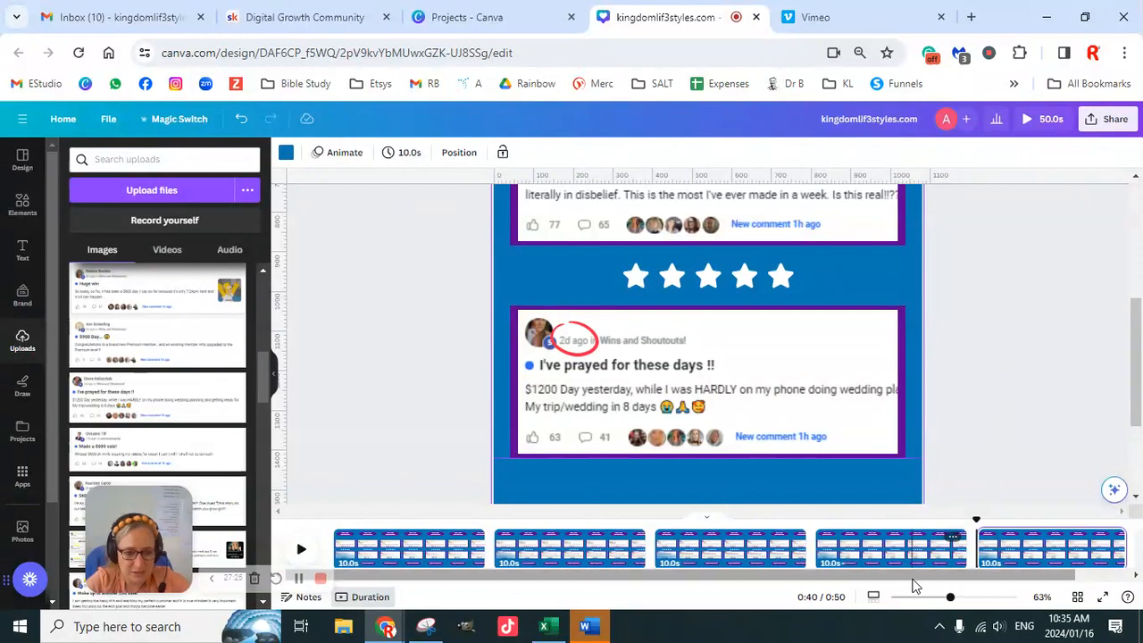
drag(958, 579, 987, 579)
click(1002, 554)
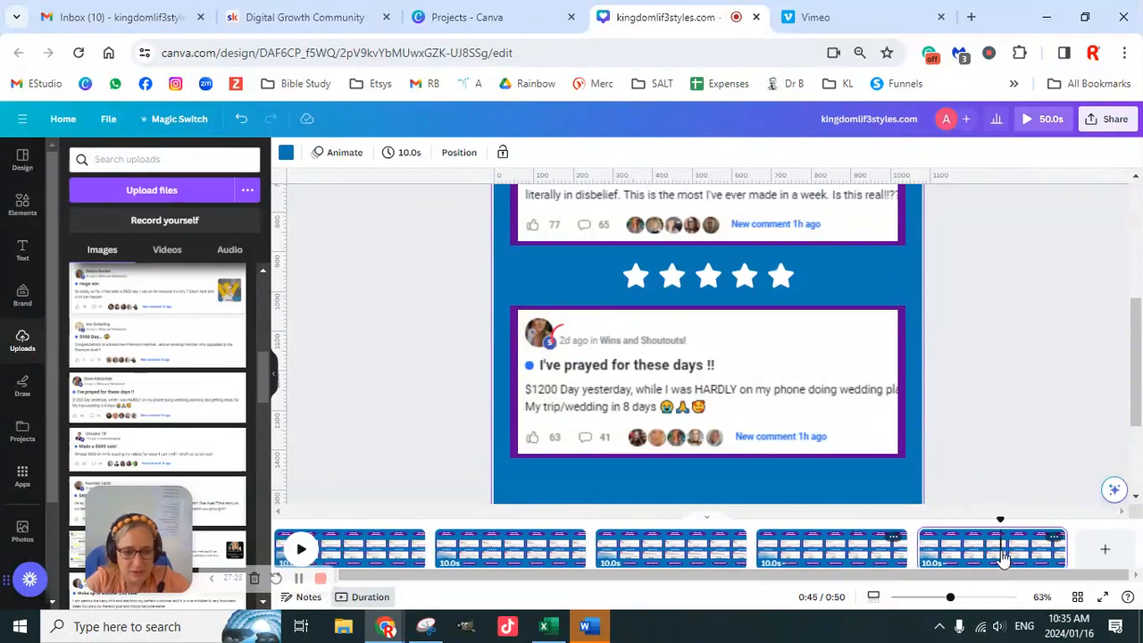
- Detach the "$3700 week!!!!" and "I've prayed for these days !!" screenshots from page 5's frames and delete both
scroll(804, 417, up, 2)
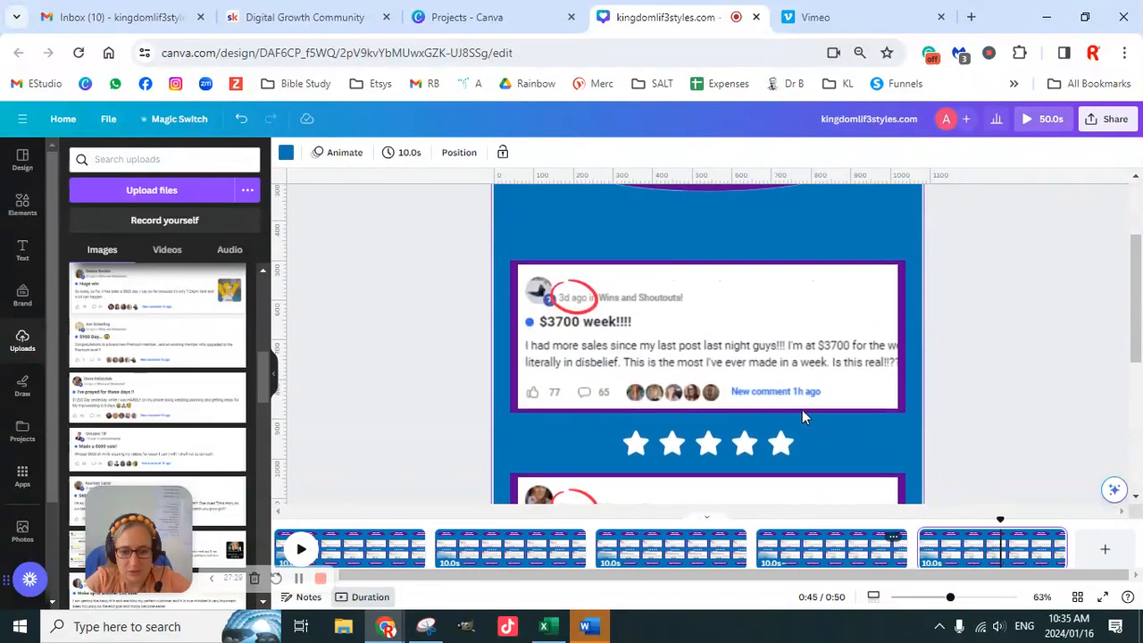
right_click(695, 326)
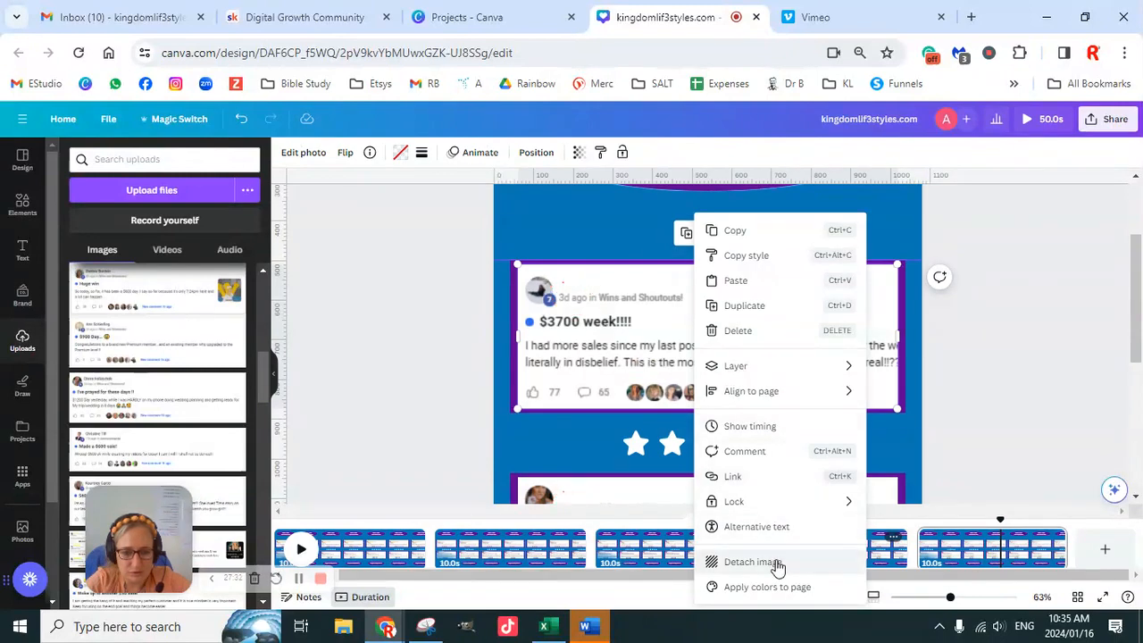
click(777, 563)
scroll(972, 388, down, 2)
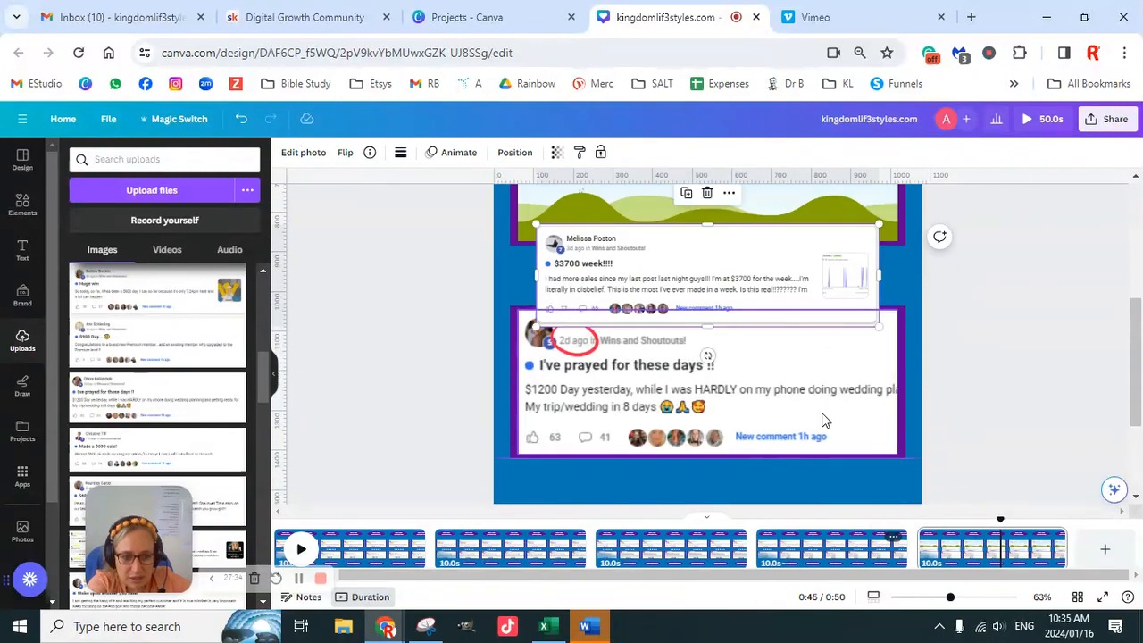
right_click(815, 401)
click(871, 563)
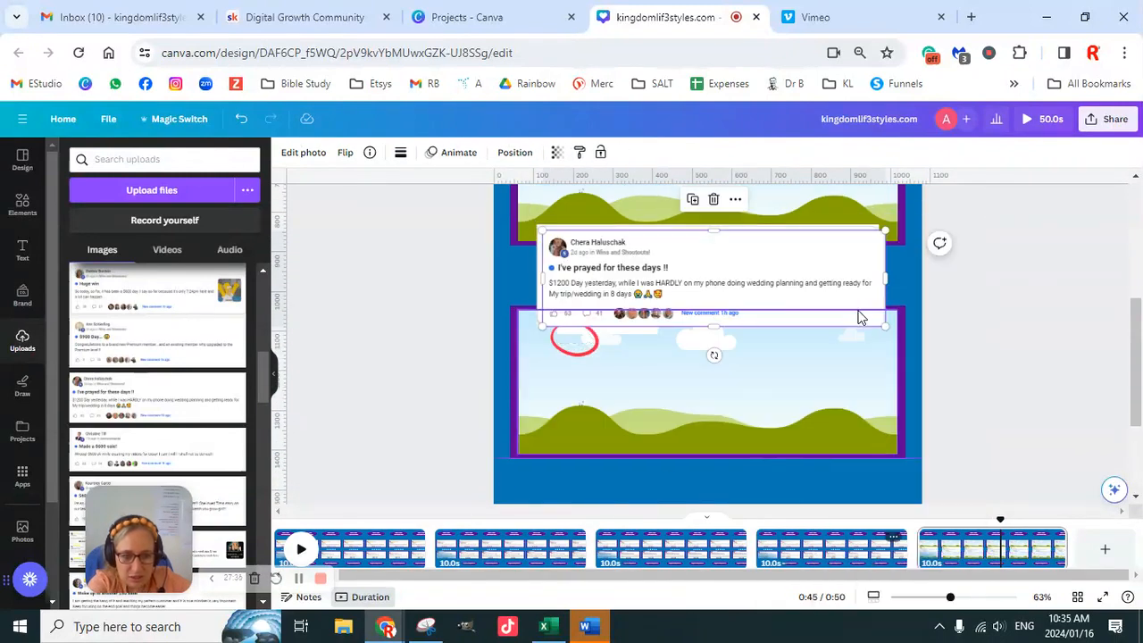
click(829, 293)
key(Delete)
click(824, 294)
key(Delete)
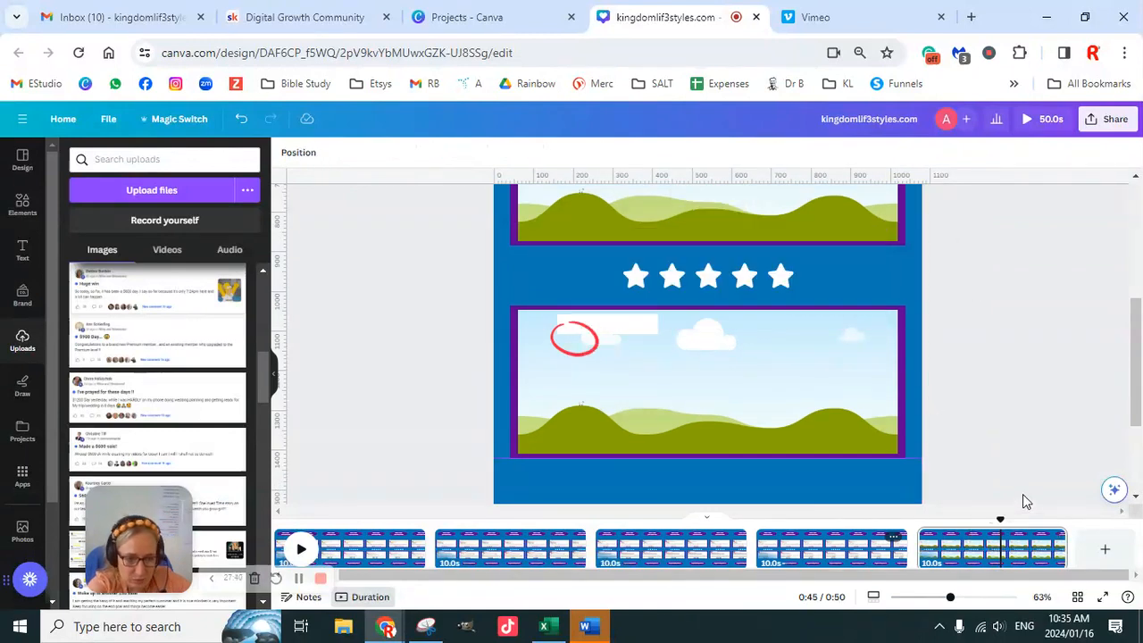
- Find the "Made a $600 sale!" and "$600 Ding tonight" screenshots in the uploads and add both to page 5
scroll(1023, 496, down, 2)
scroll(164, 406, up, 2)
scroll(163, 406, up, 3)
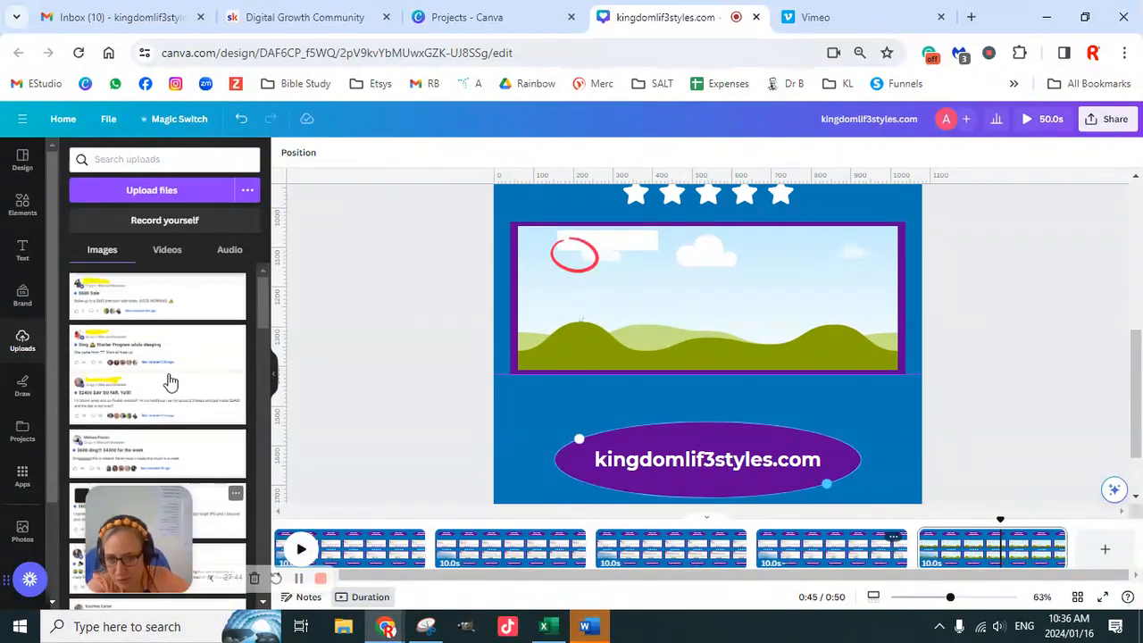
scroll(181, 386, down, 2)
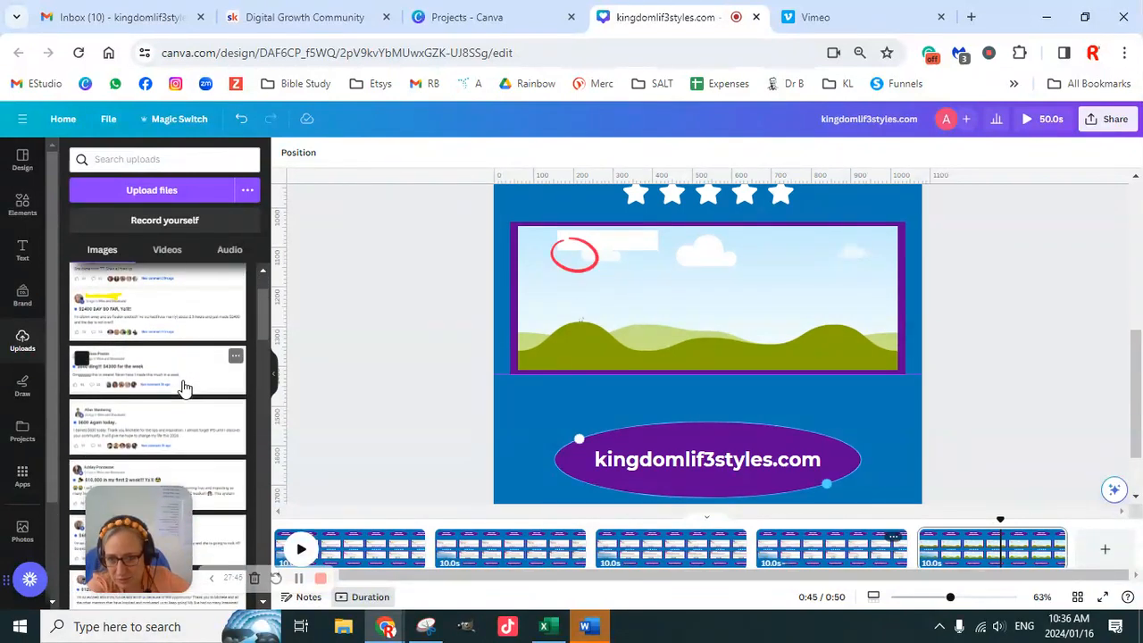
scroll(188, 424, down, 2)
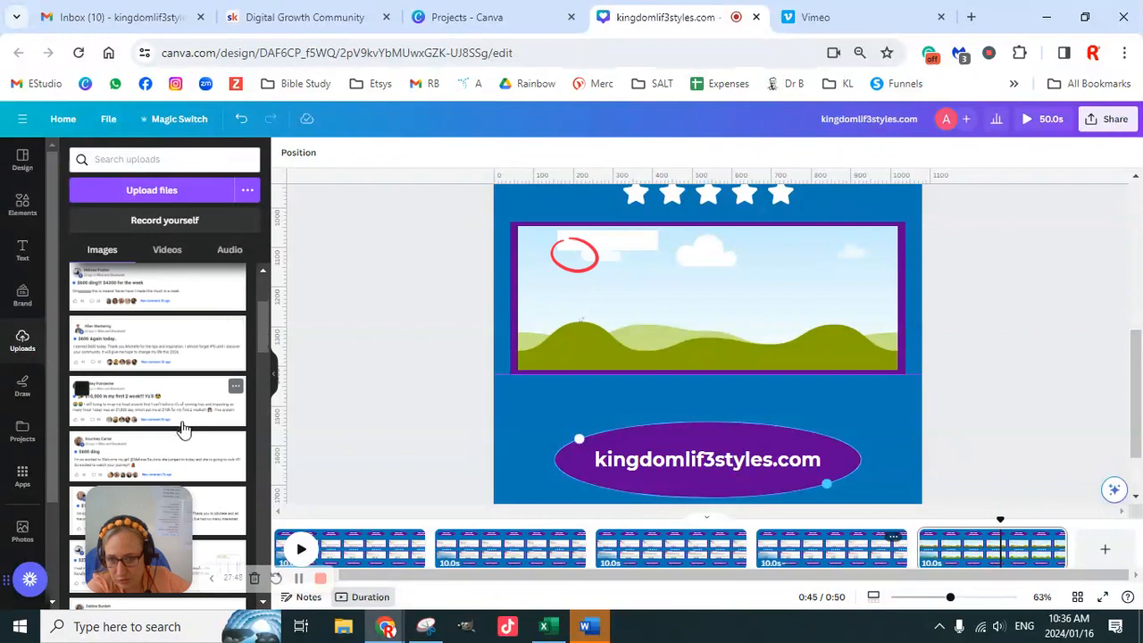
scroll(181, 427, down, 2)
scroll(184, 446, down, 2)
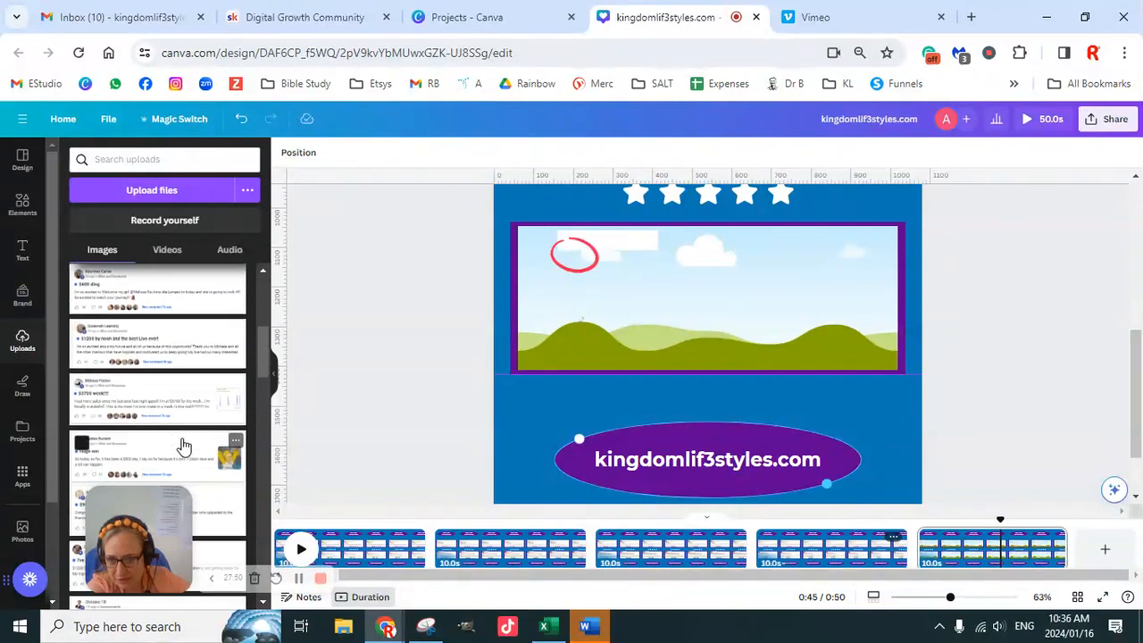
scroll(187, 457, down, 4)
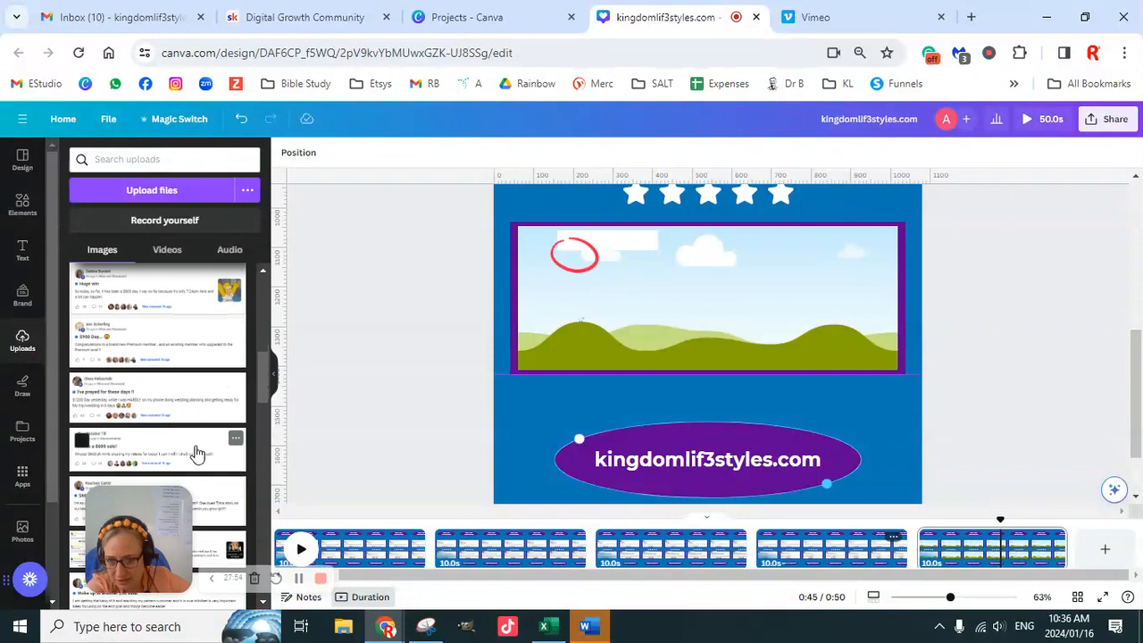
scroll(197, 453, down, 2)
click(183, 370)
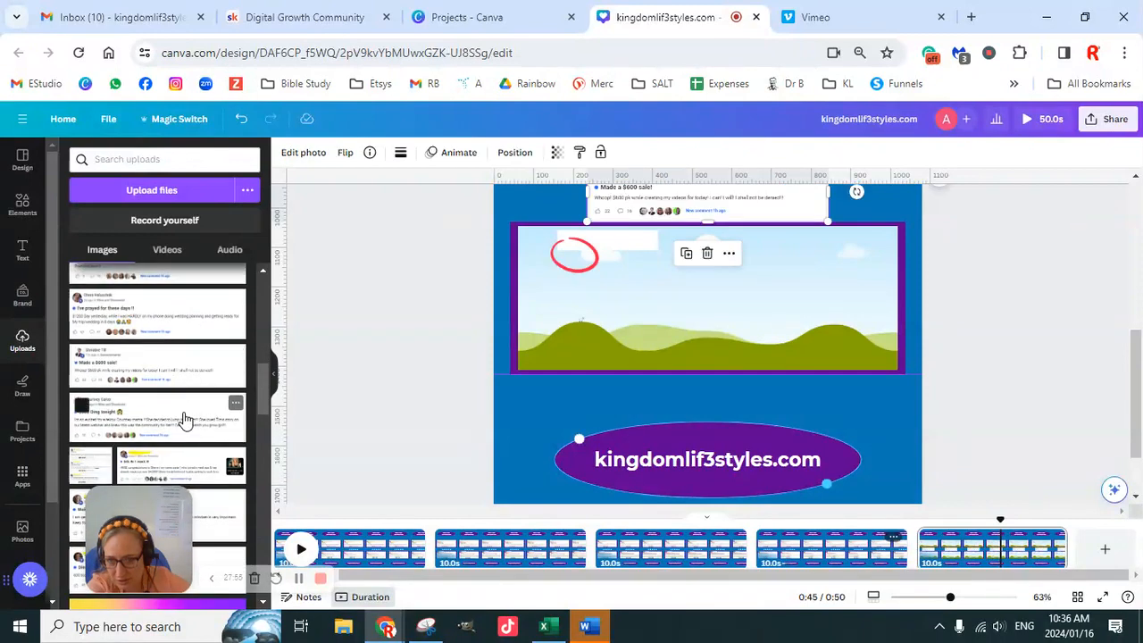
click(183, 420)
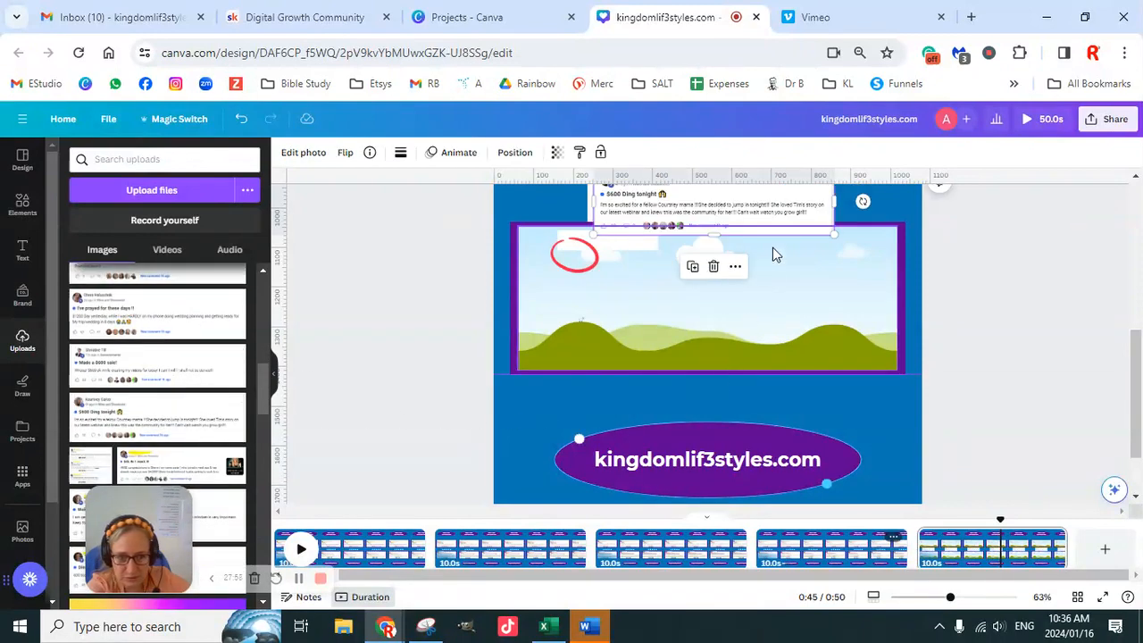
- Fit the "$600 Ding tonight" screenshot into the lower frame, enlarge it slightly and shift the red circle onto "4h ago"
drag(777, 224, 756, 306)
double_click(717, 311)
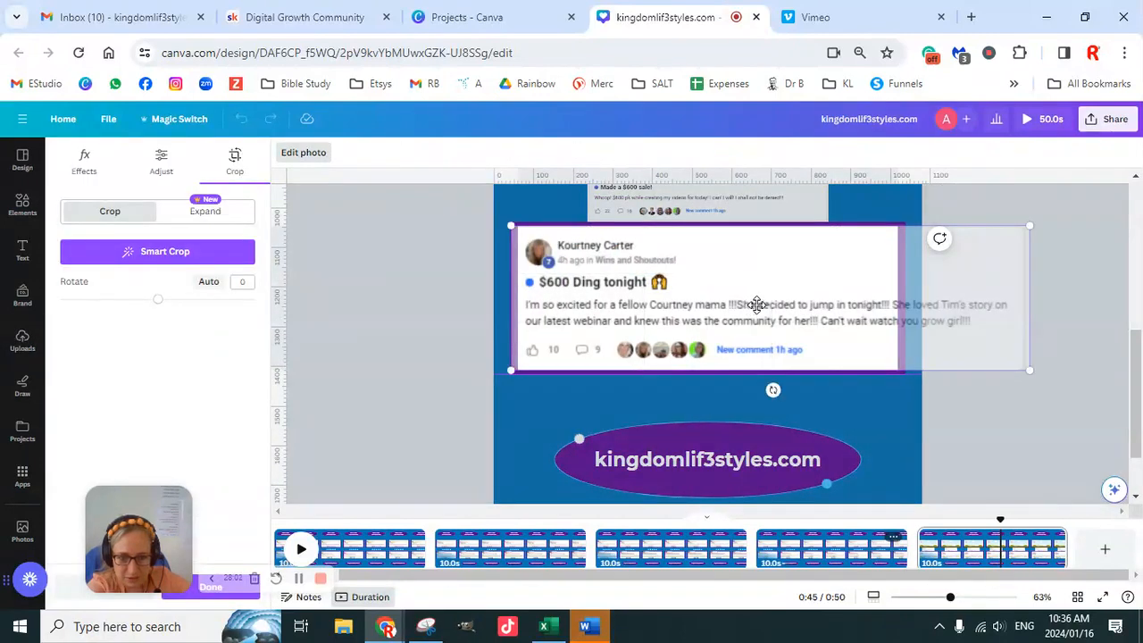
mouse_move(1032, 222)
mouse_down()
mouse_move(1048, 204)
mouse_move(1039, 223)
mouse_up()
drag(1050, 370, 1074, 377)
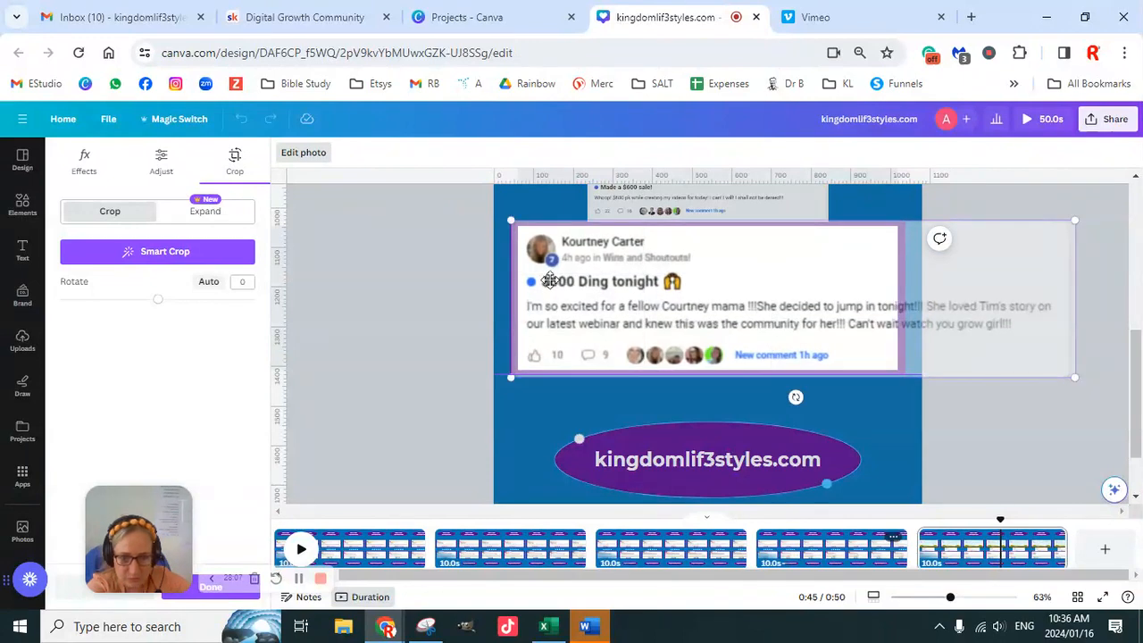
click(436, 304)
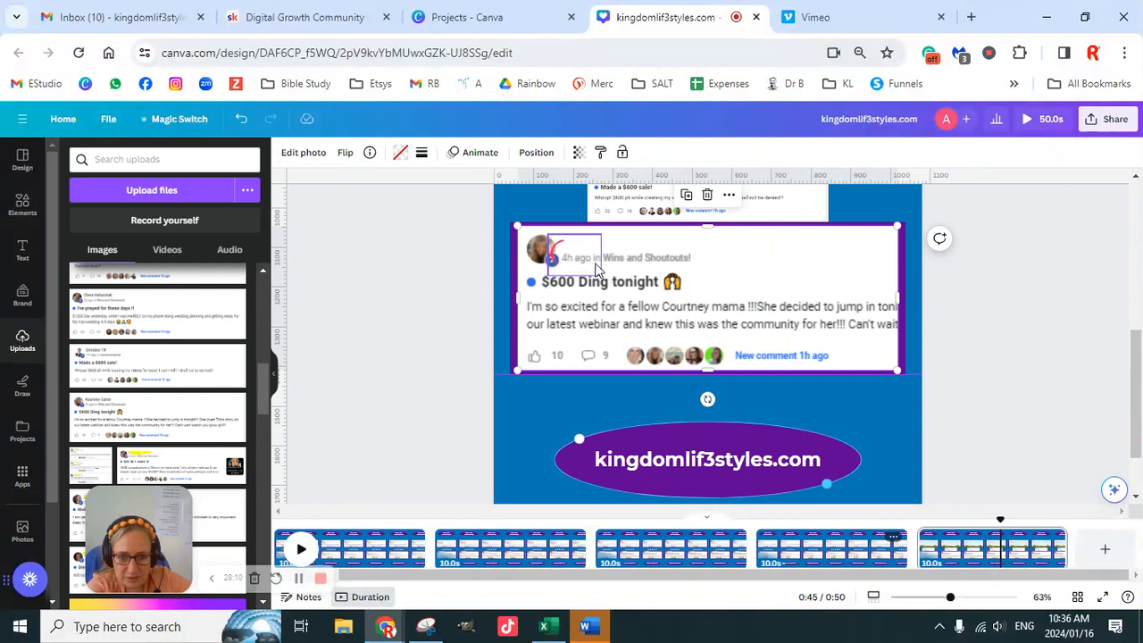
click(596, 265)
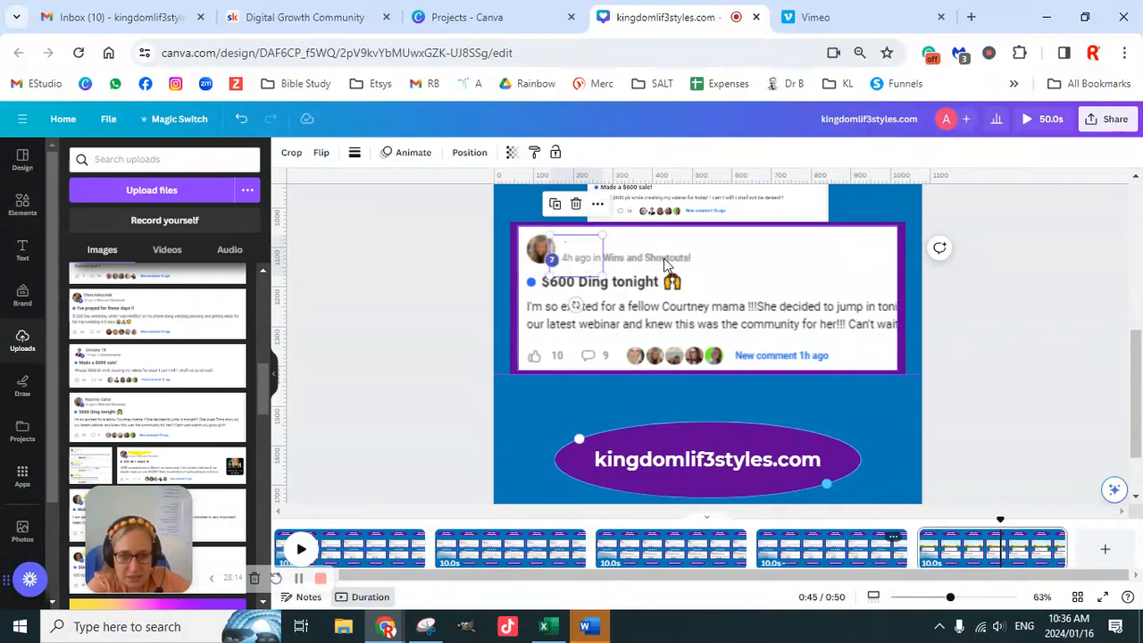
- Move the "Made a $600 sale!" screenshot up and drop it into page 5's upper frame
scroll(669, 295, up, 2)
click(748, 295)
drag(749, 295, 753, 245)
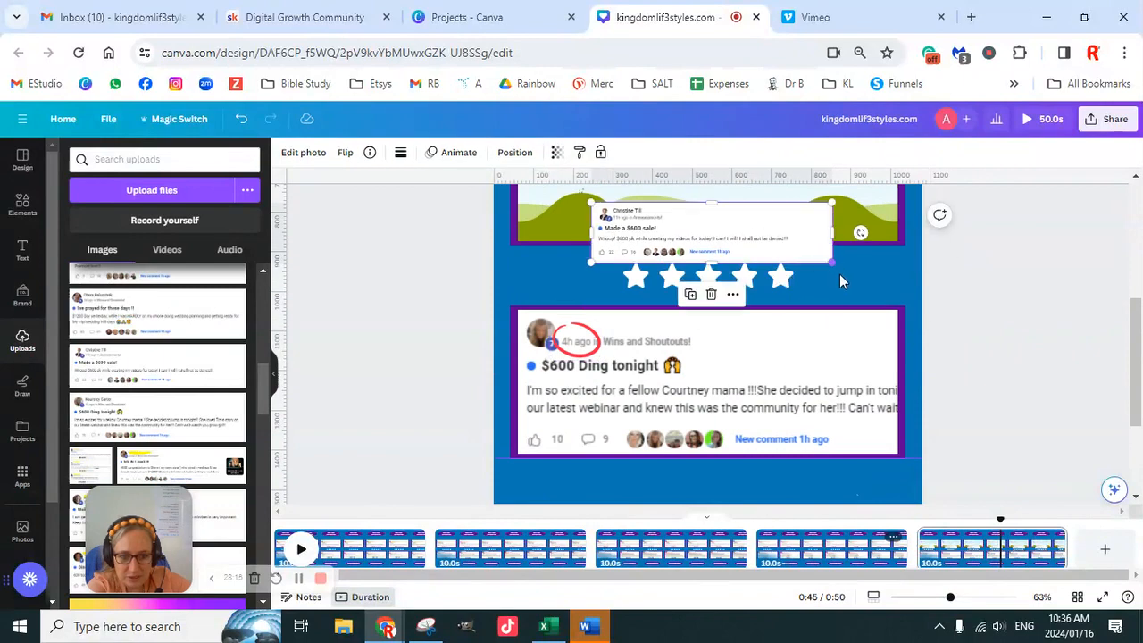
scroll(839, 279, up, 4)
drag(758, 401, 760, 375)
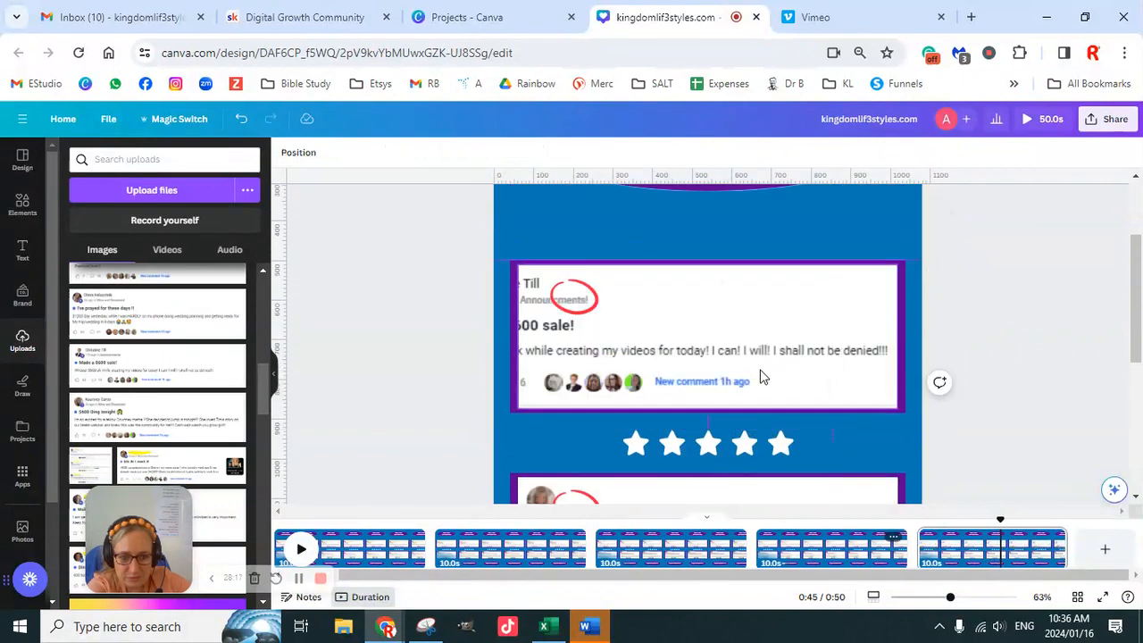
- Enlarge and reposition the "Made a $600 sale!" screenshot so its profile picture shows, and move the red circle around "11h ago"
double_click(674, 337)
drag(631, 337, 747, 337)
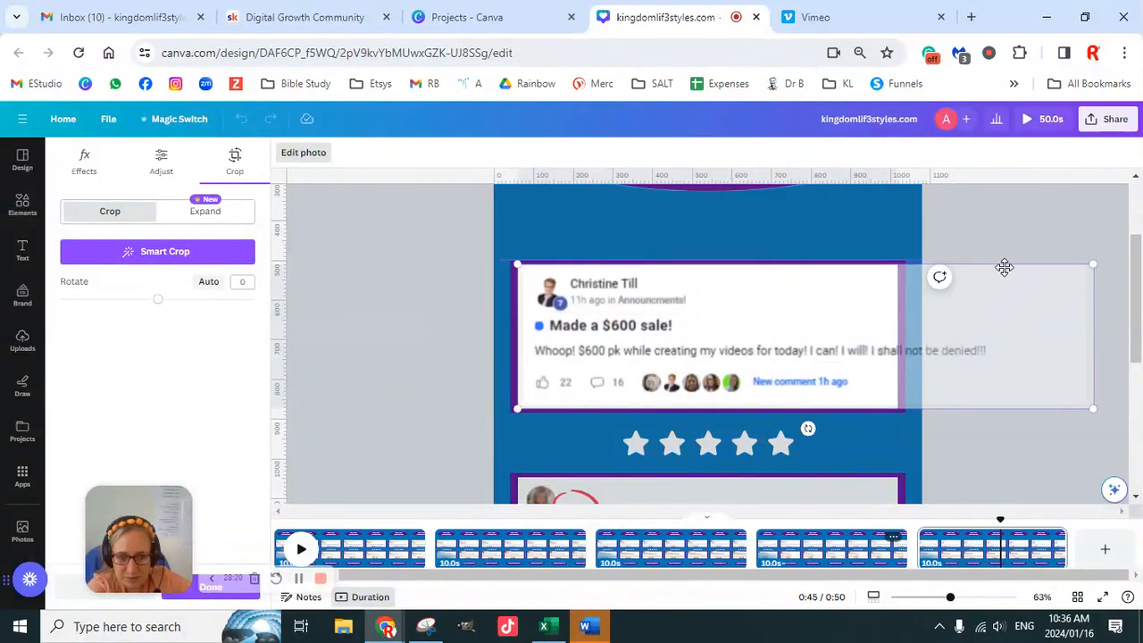
drag(1095, 262, 1119, 258)
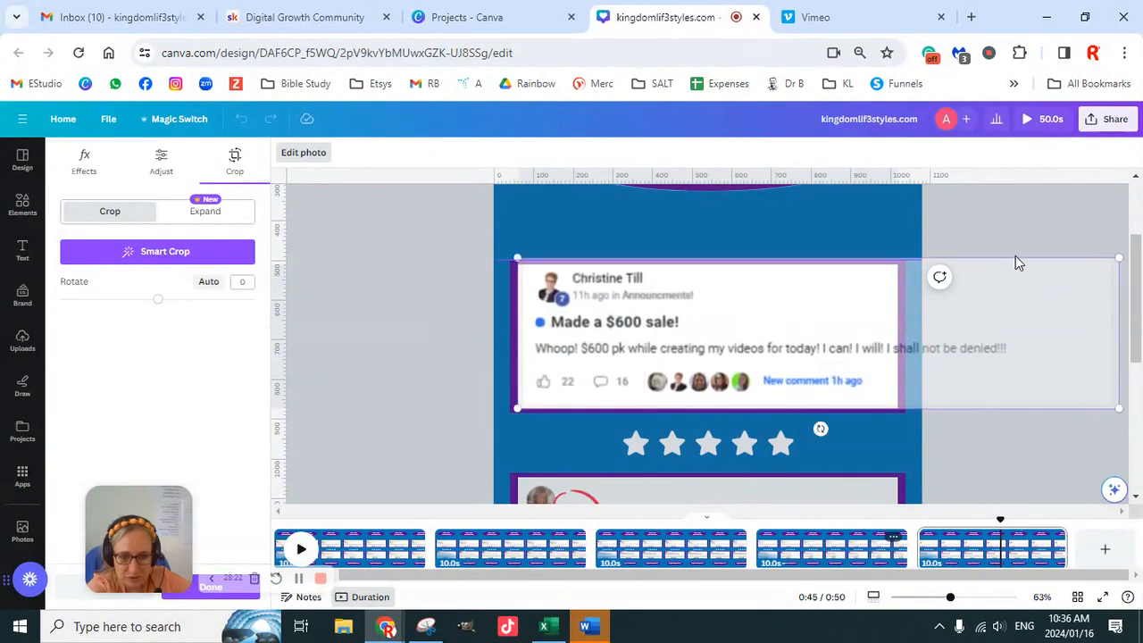
drag(515, 411, 504, 423)
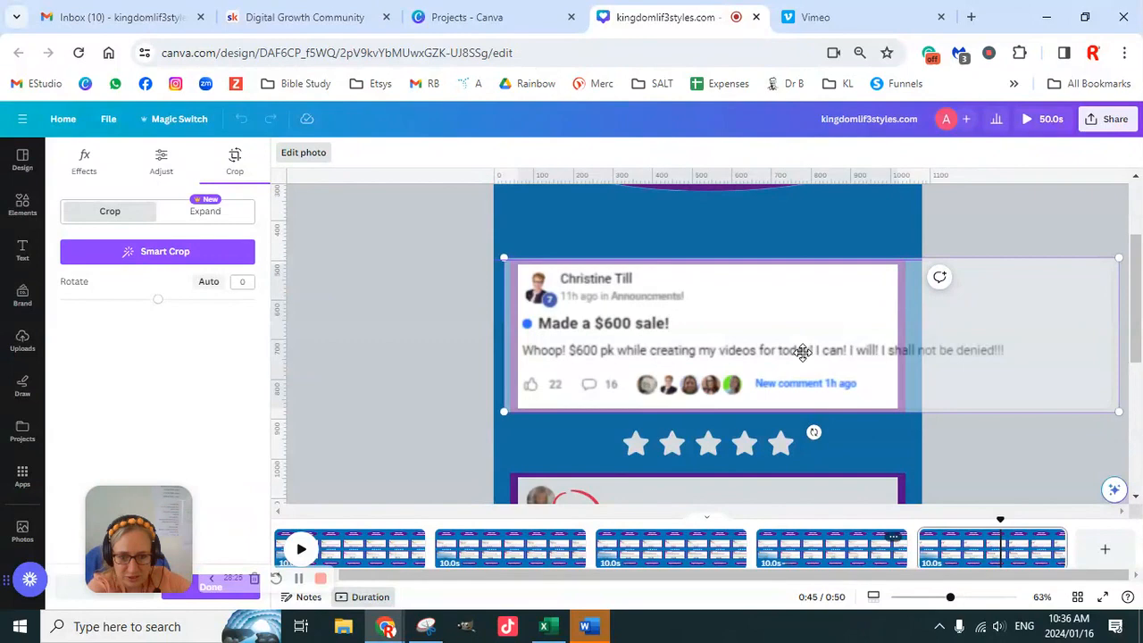
drag(504, 413, 498, 422)
drag(649, 339, 684, 339)
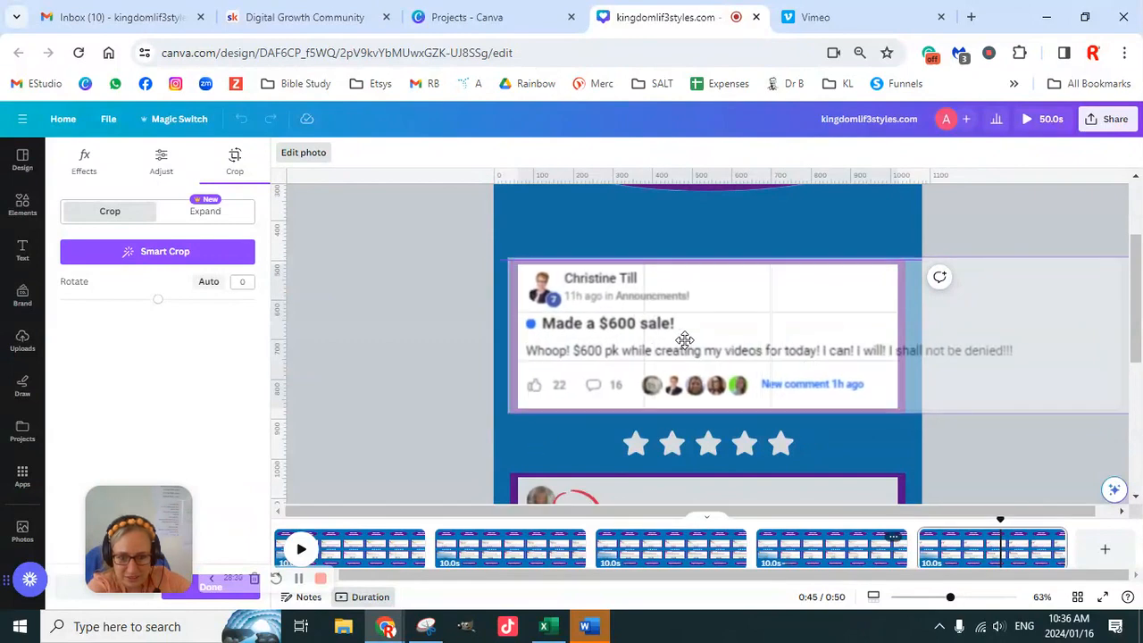
click(409, 329)
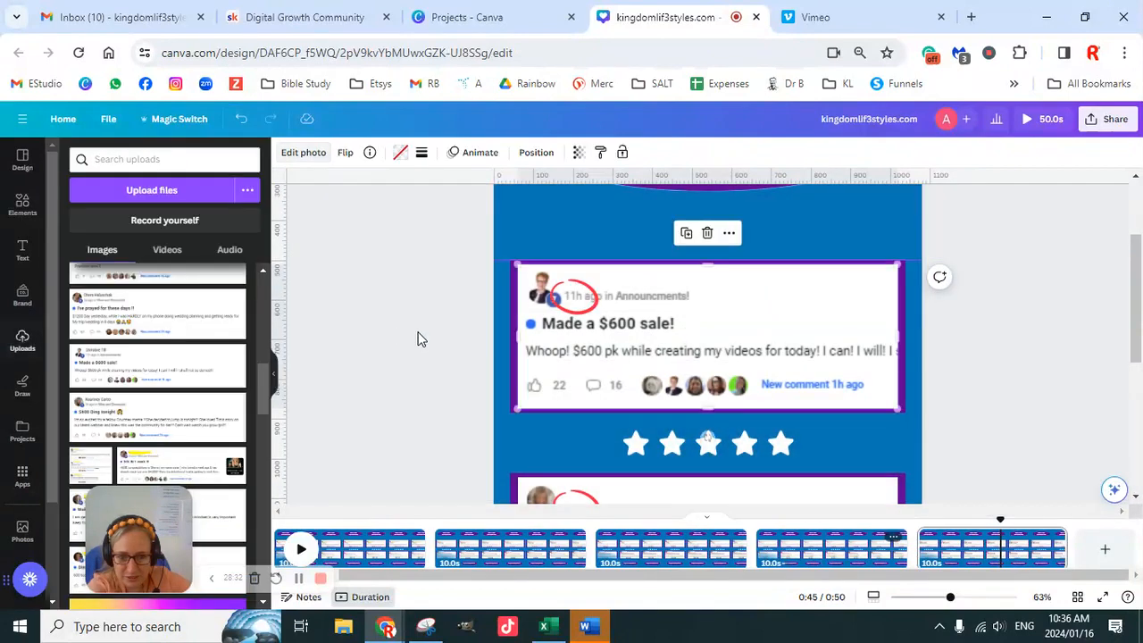
click(593, 309)
key(Right)
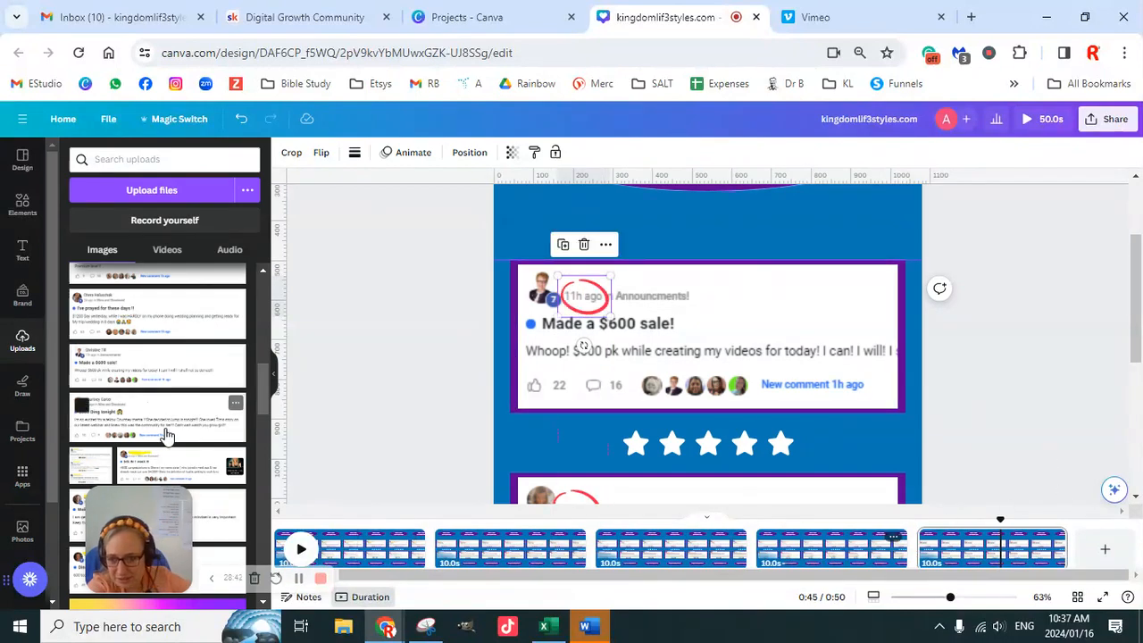
- Look through the remaining uploaded screenshots, duplicate page 5 as page 6 and select the new page
scroll(164, 435, down, 2)
scroll(164, 435, down, 2)
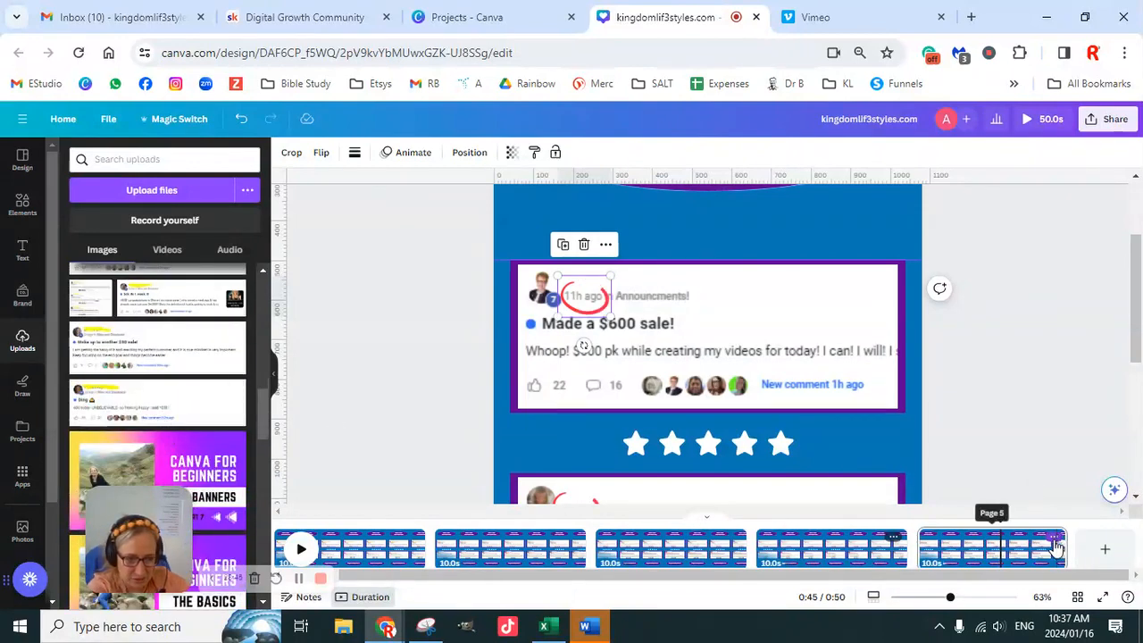
click(1055, 540)
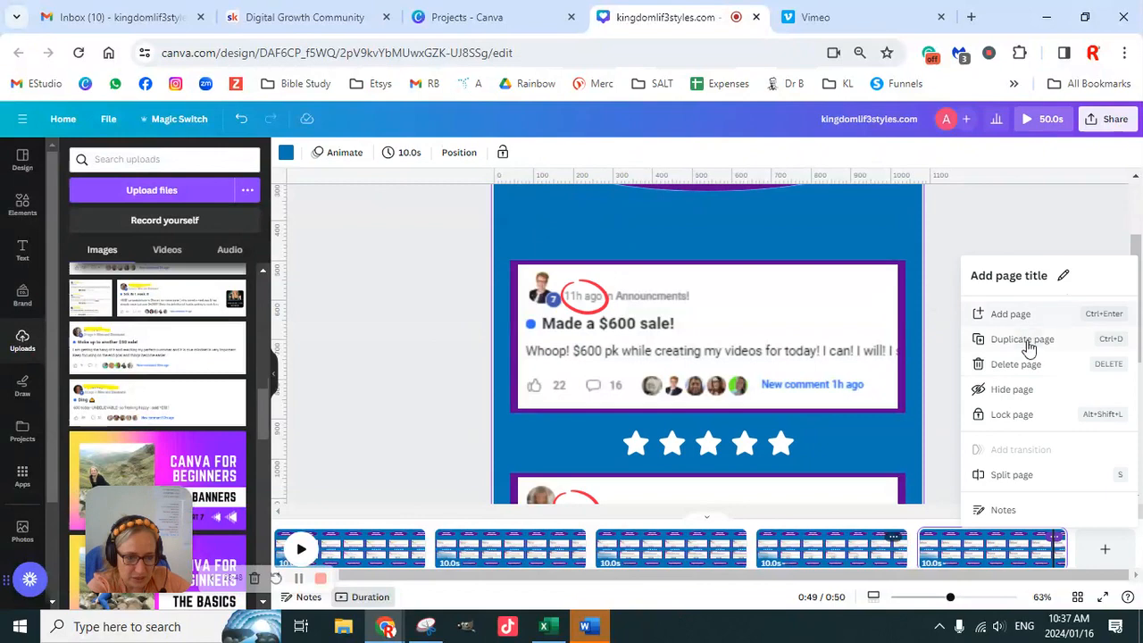
click(1029, 348)
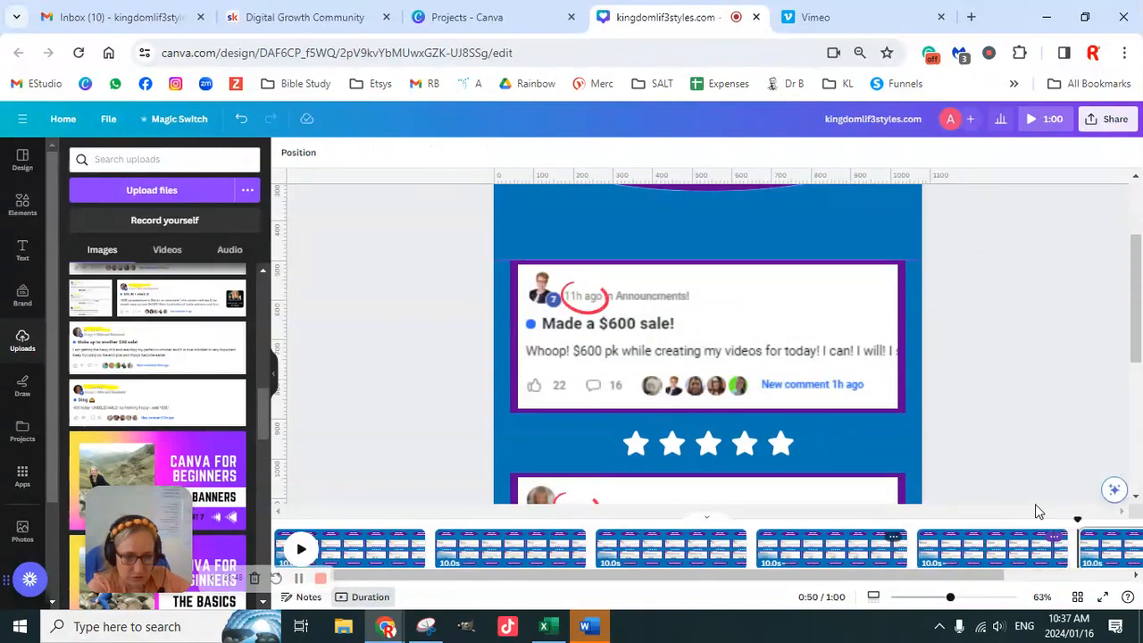
click(1002, 558)
- Detach the "$600 Ding tonight" and "Made a $600 sale!" screenshots from page 6's frames and delete both
scroll(799, 338, down, 3)
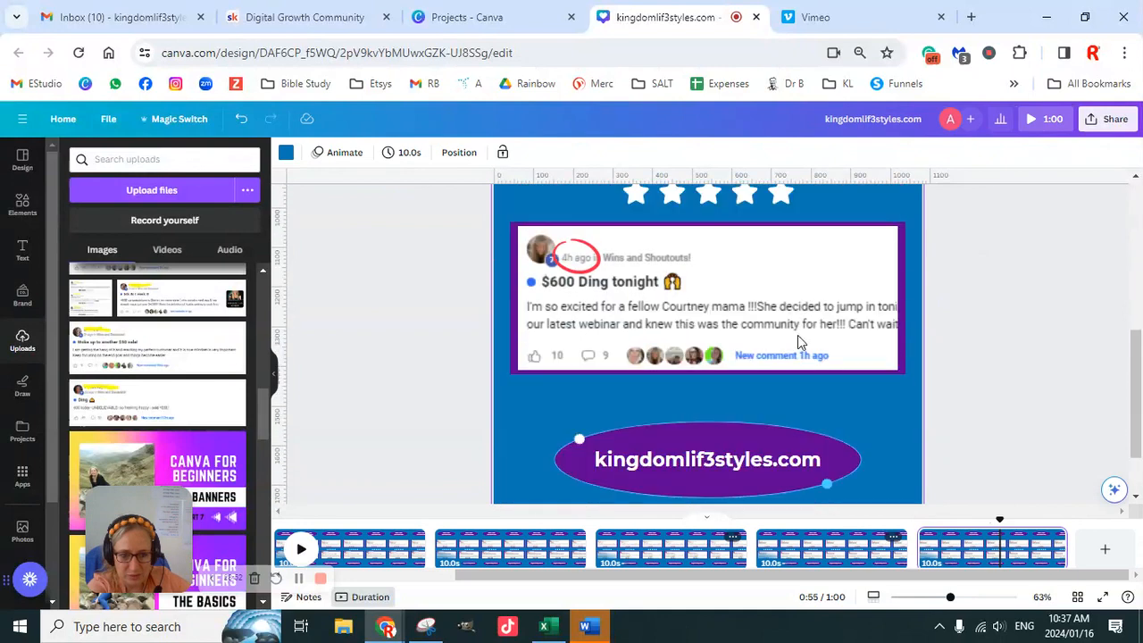
right_click(788, 314)
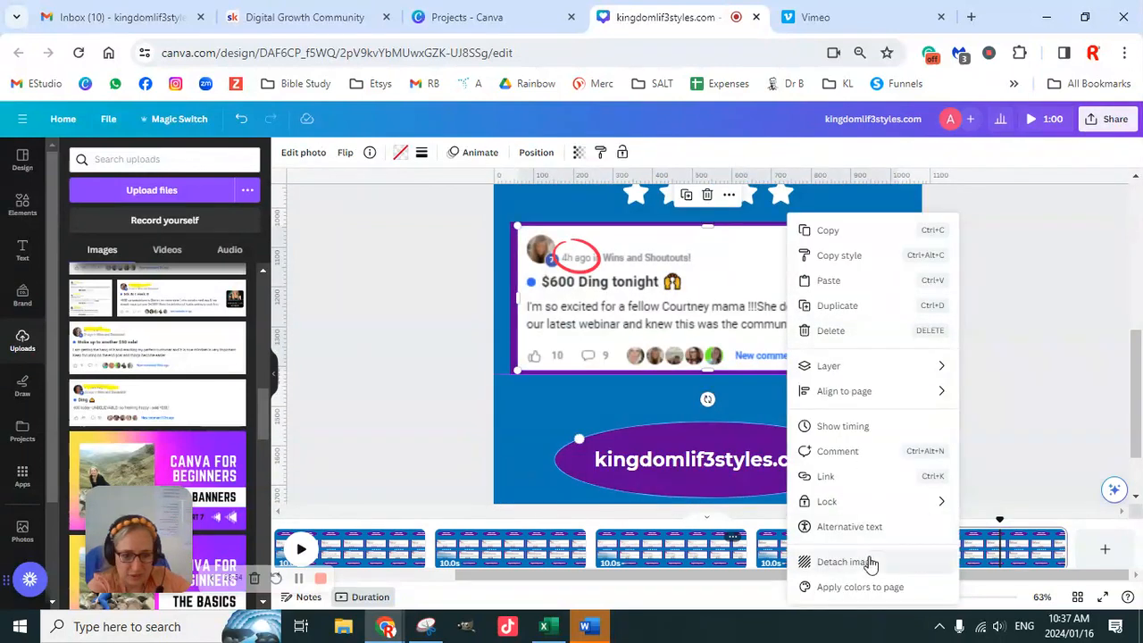
click(888, 330)
right_click(800, 338)
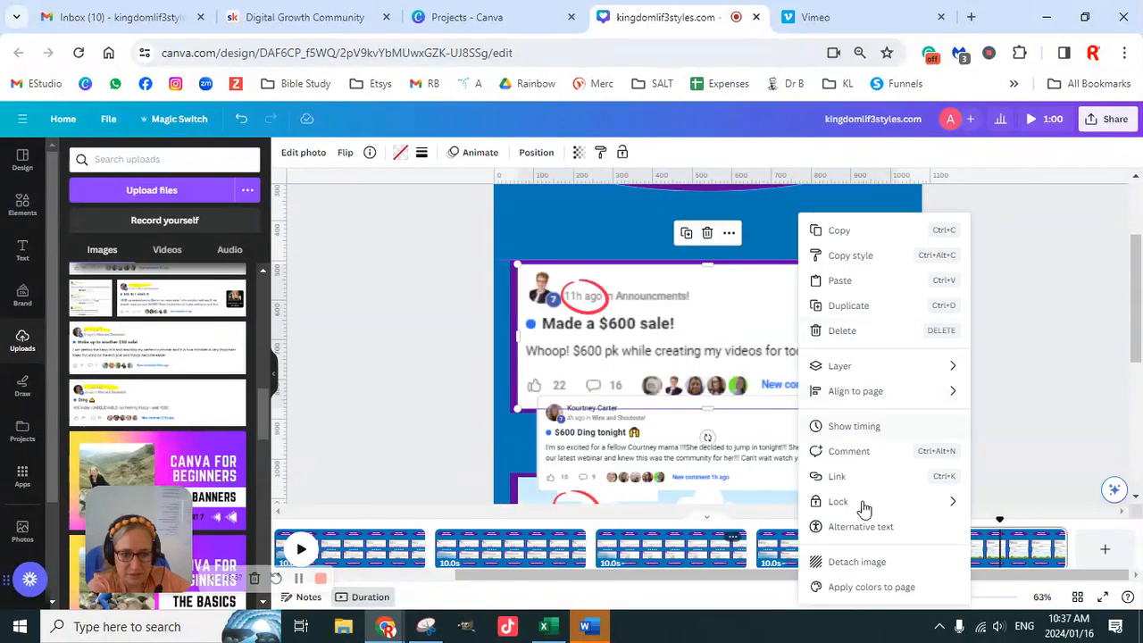
click(870, 559)
click(982, 395)
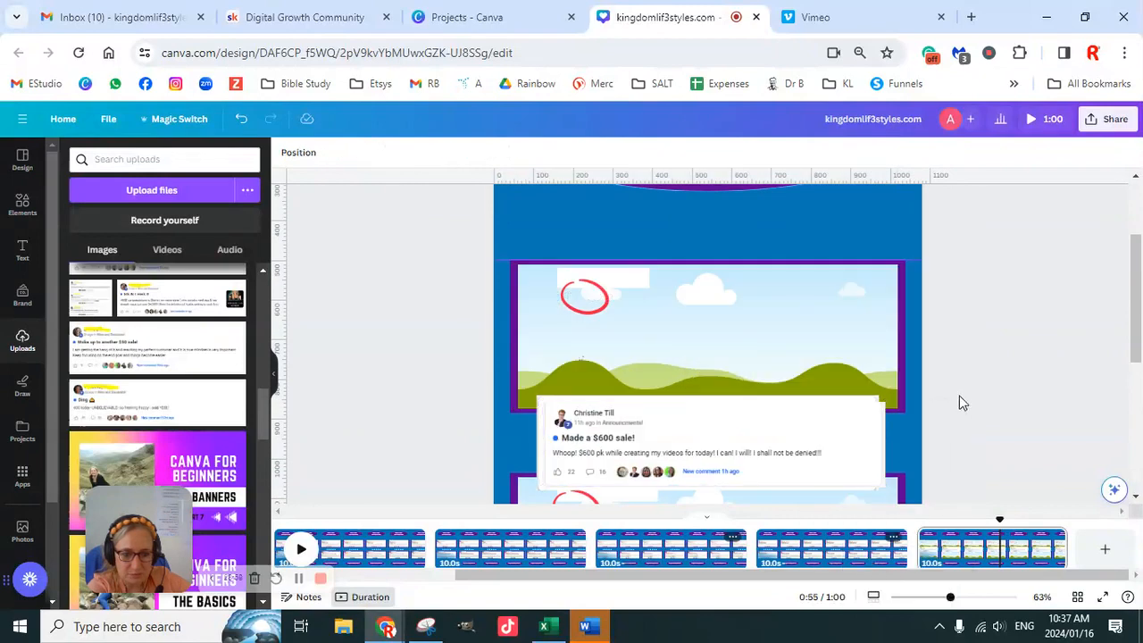
click(836, 437)
key(Delete)
click(837, 438)
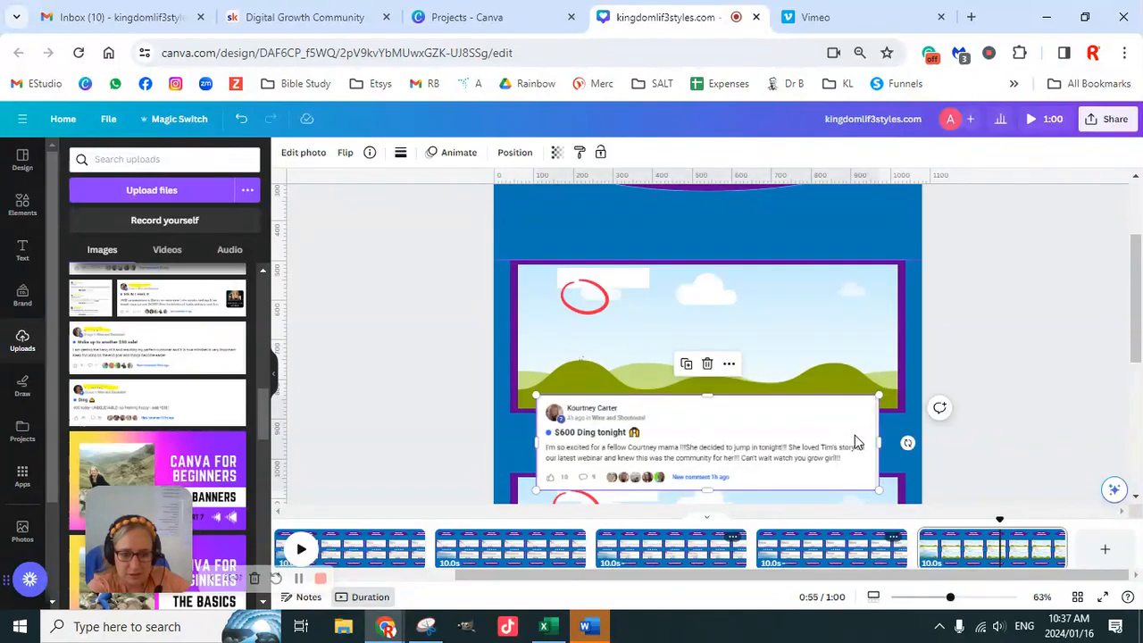
key(Delete)
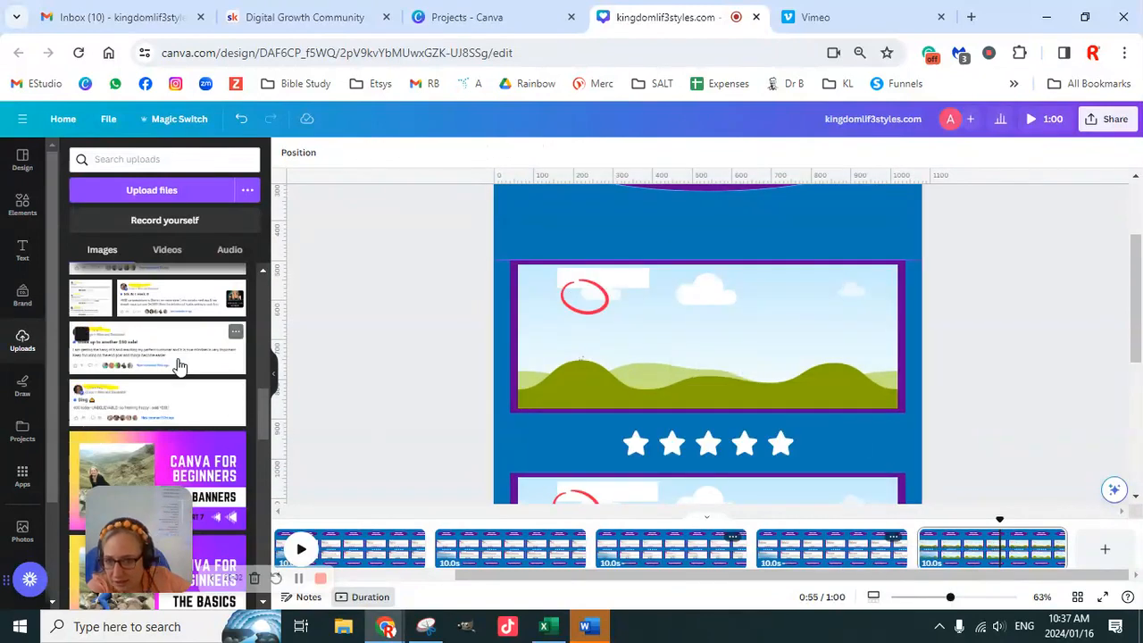
- Add the "Ding" and "Woke up to another $50 sale!" screenshots, delete the $50 one and place "Ding" in the upper frame
click(173, 402)
click(173, 358)
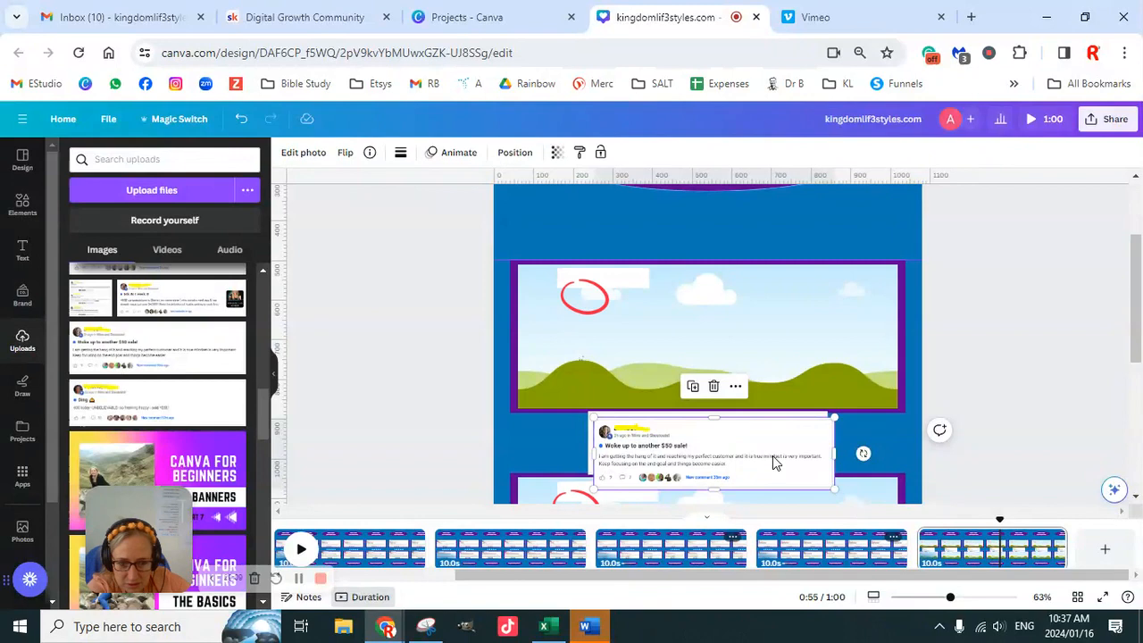
key(Delete)
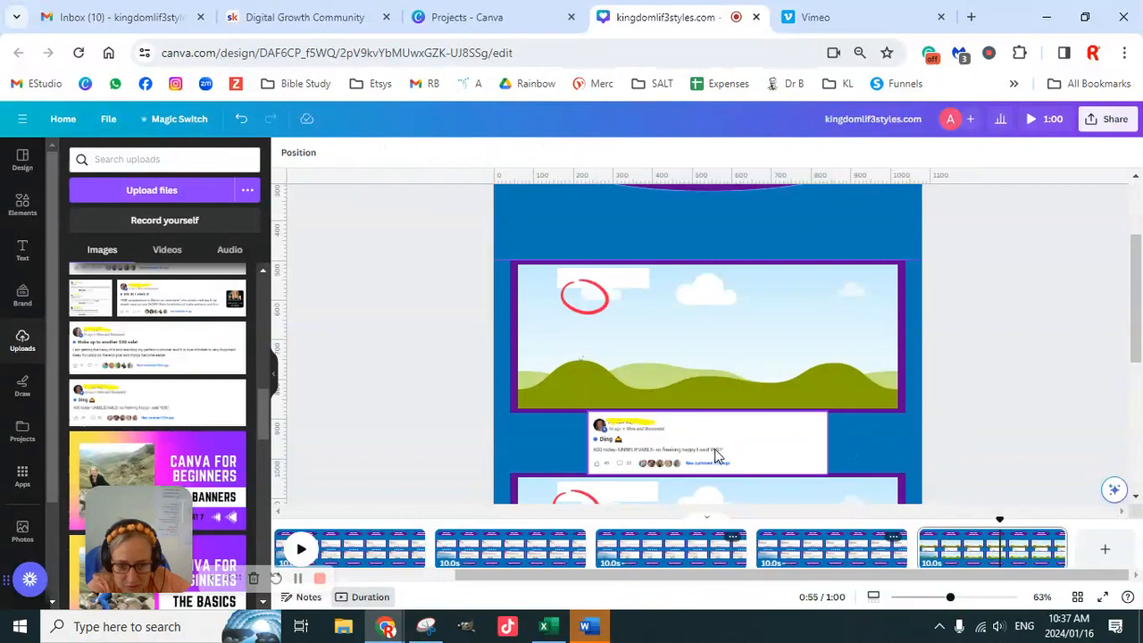
drag(715, 455, 567, 288)
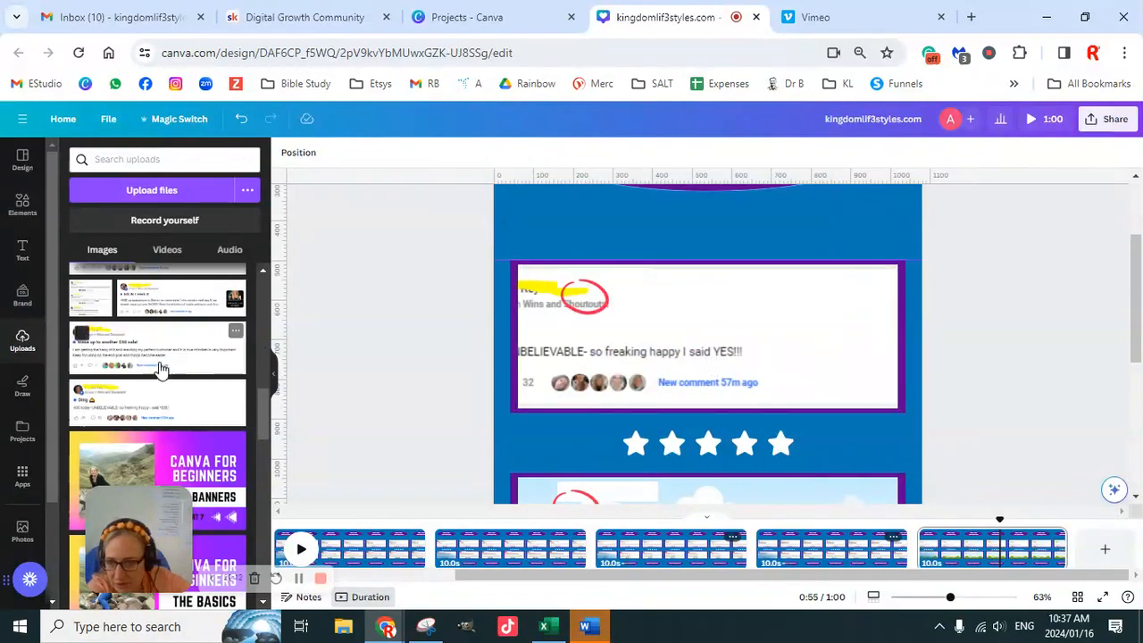
- Place the "$4k IN 1 week !!!" screenshot in page 6's lower frame, then enlarge and shift it so its profile picture shows
click(174, 303)
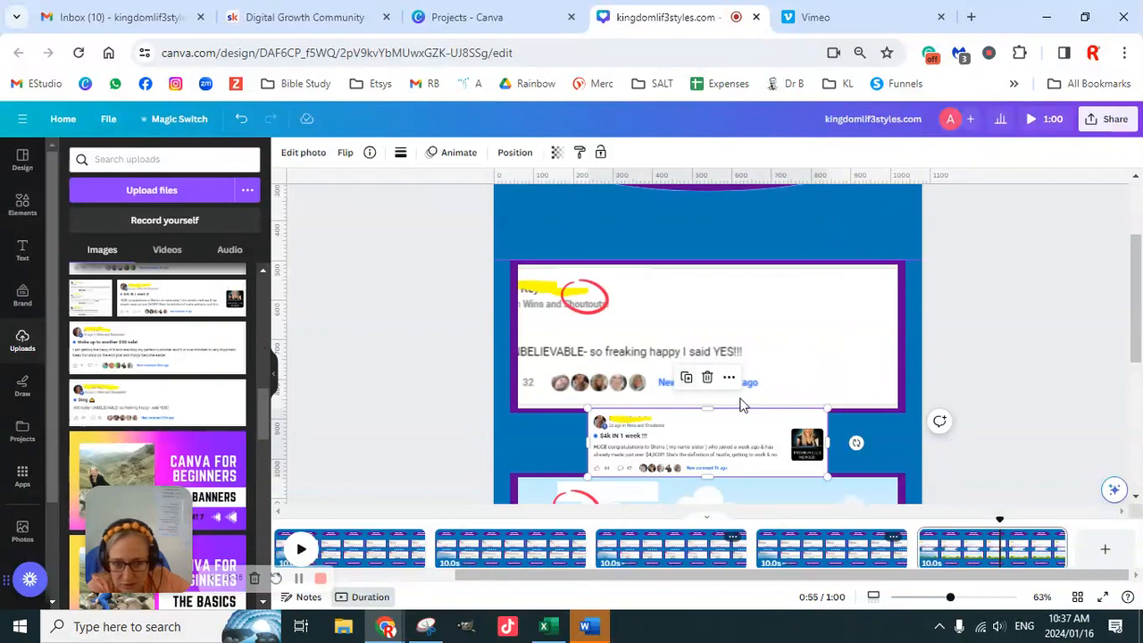
drag(740, 405, 684, 403)
double_click(625, 393)
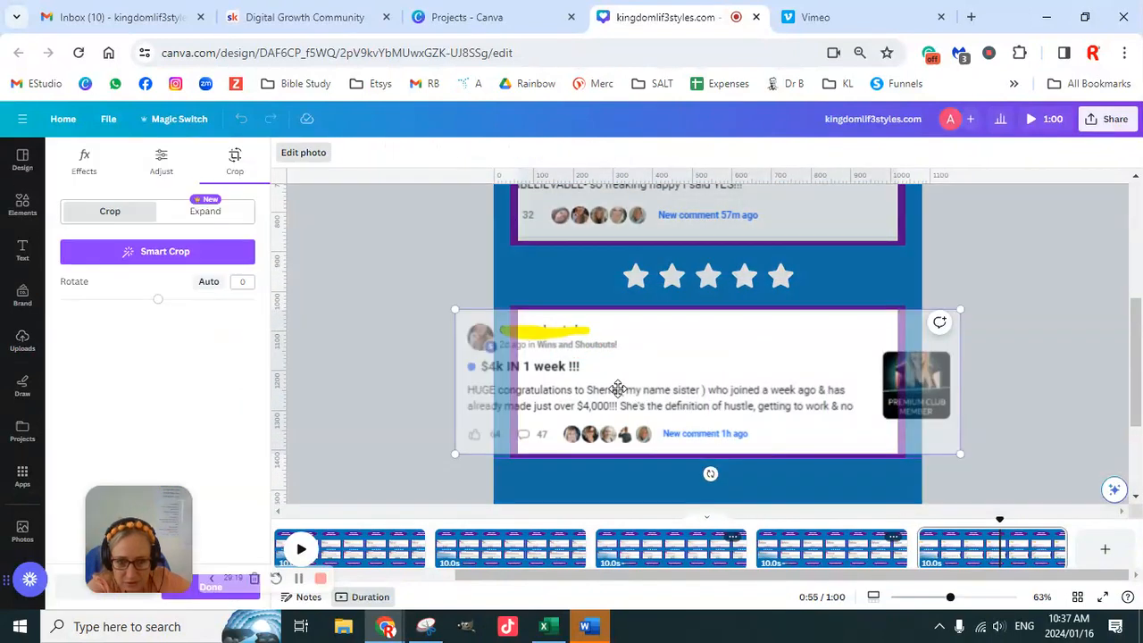
drag(615, 388, 687, 390)
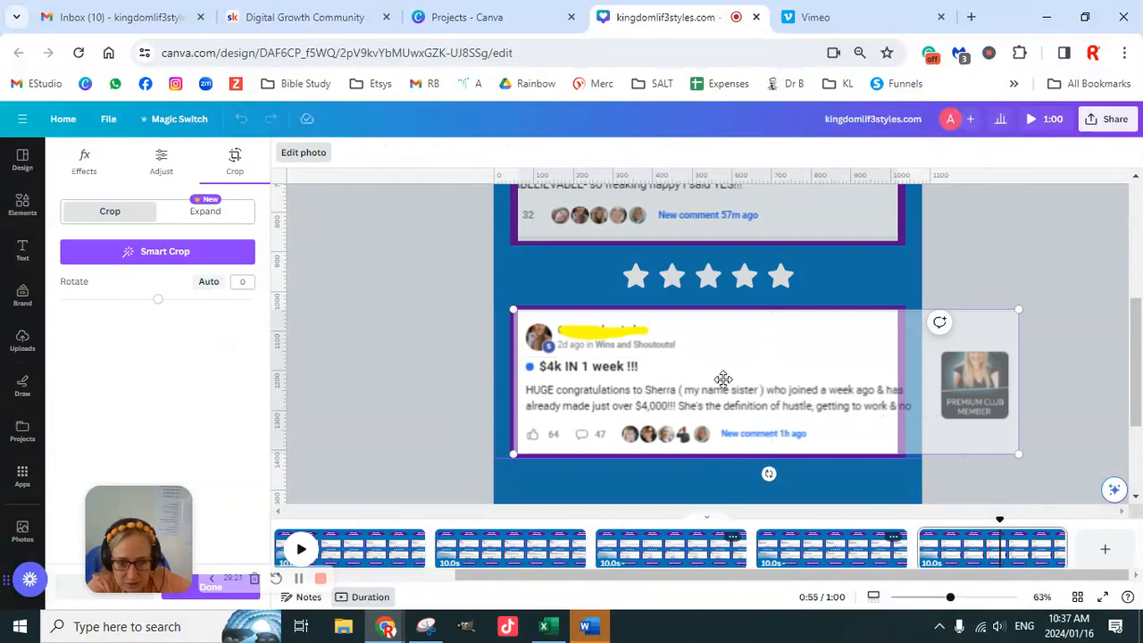
drag(515, 308, 490, 303)
drag(634, 402, 661, 404)
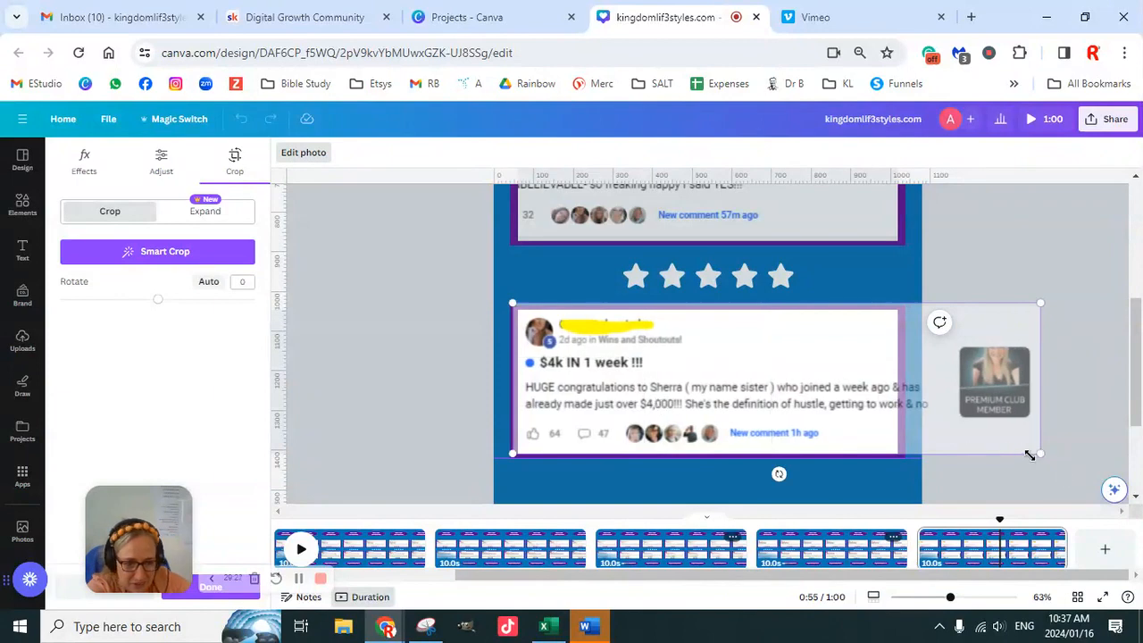
drag(1041, 456, 1055, 458)
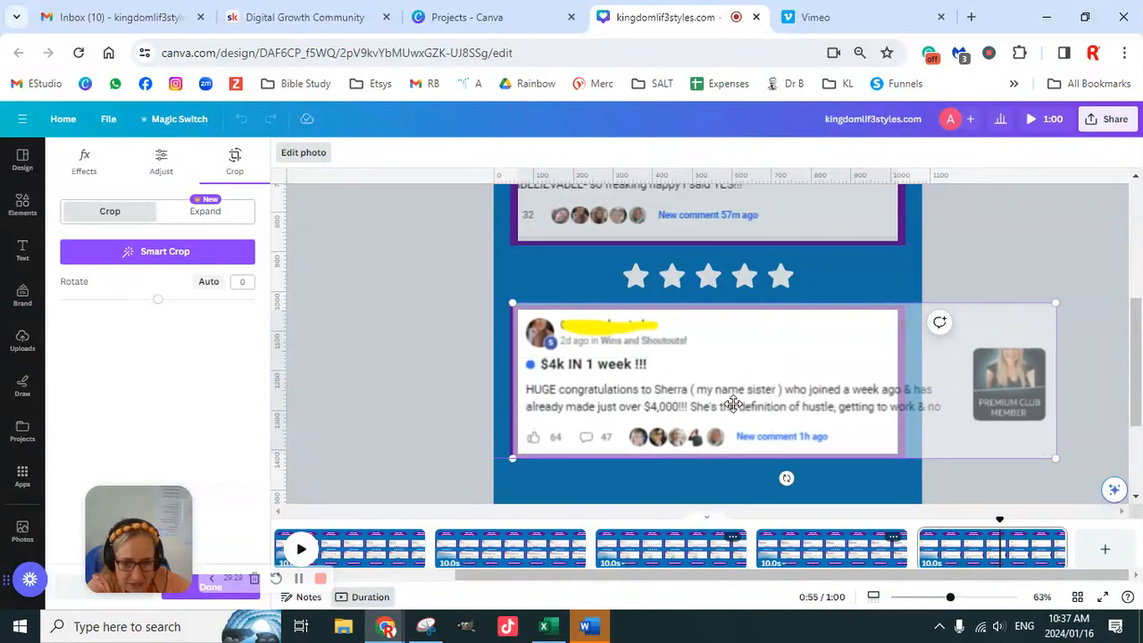
click(581, 332)
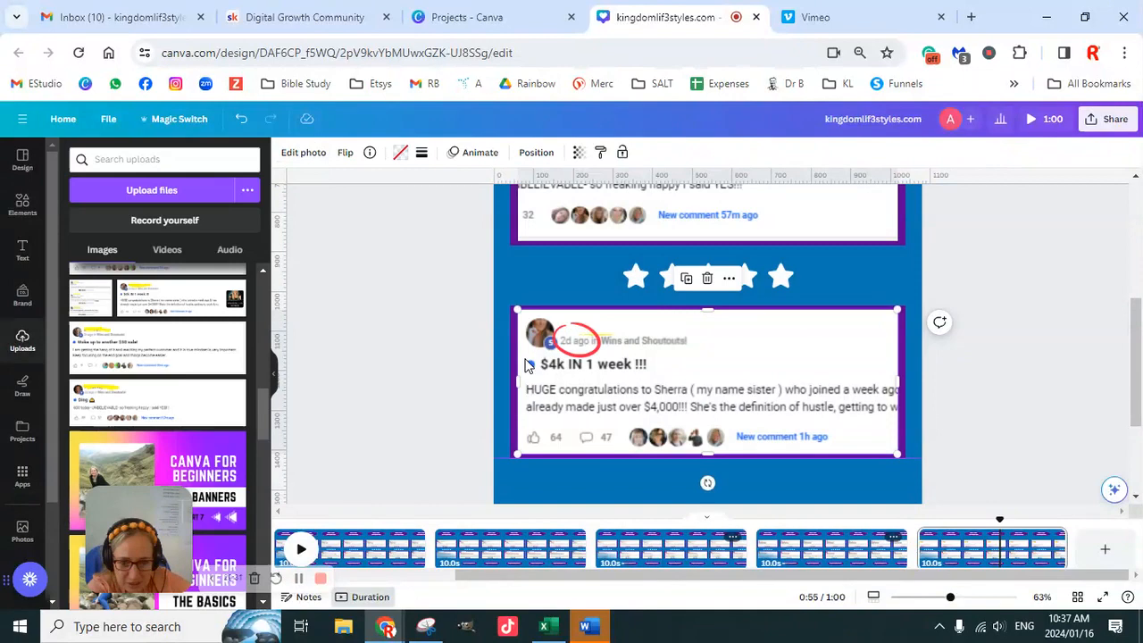
key(Escape)
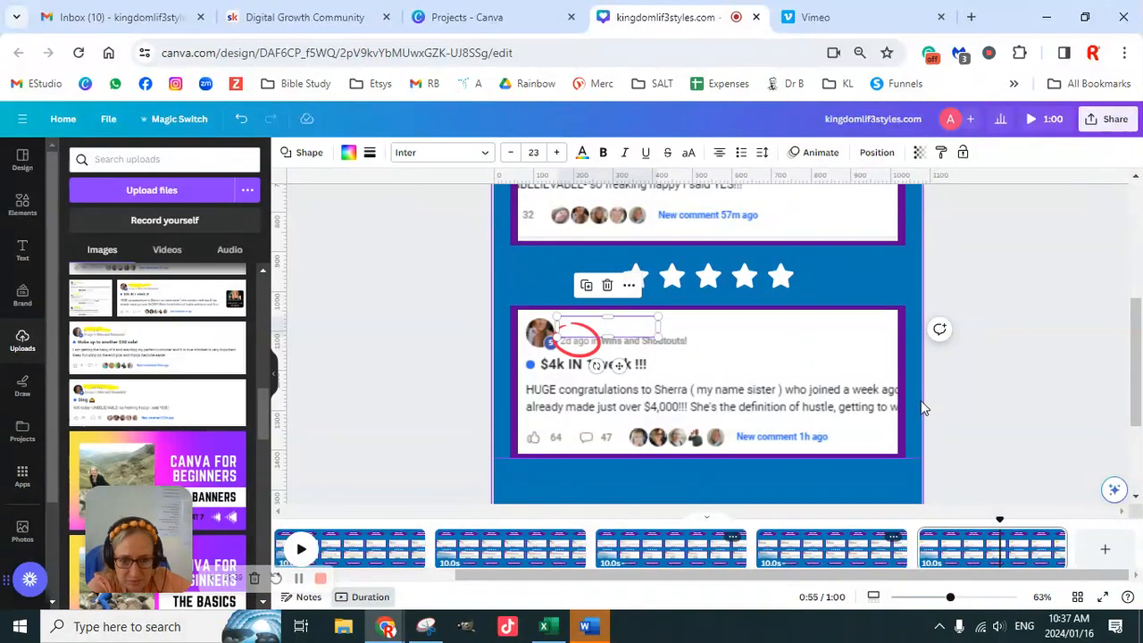
- Enlarge and shift the "Ding" screenshot inside the upper frame so its profile picture and full text show
scroll(983, 393, up, 2)
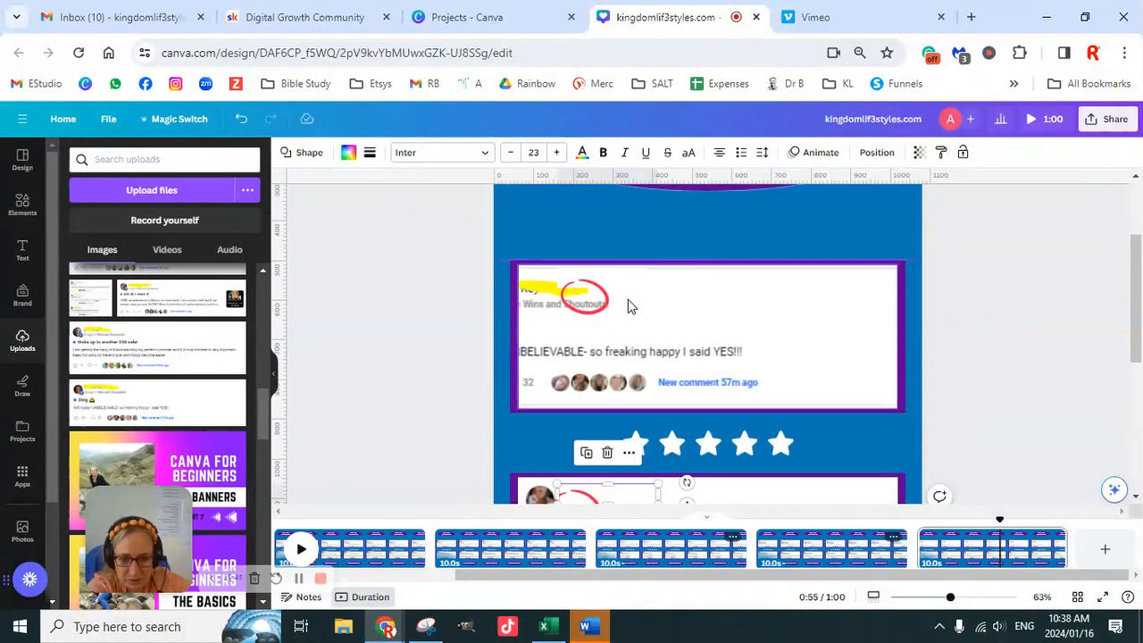
double_click(614, 324)
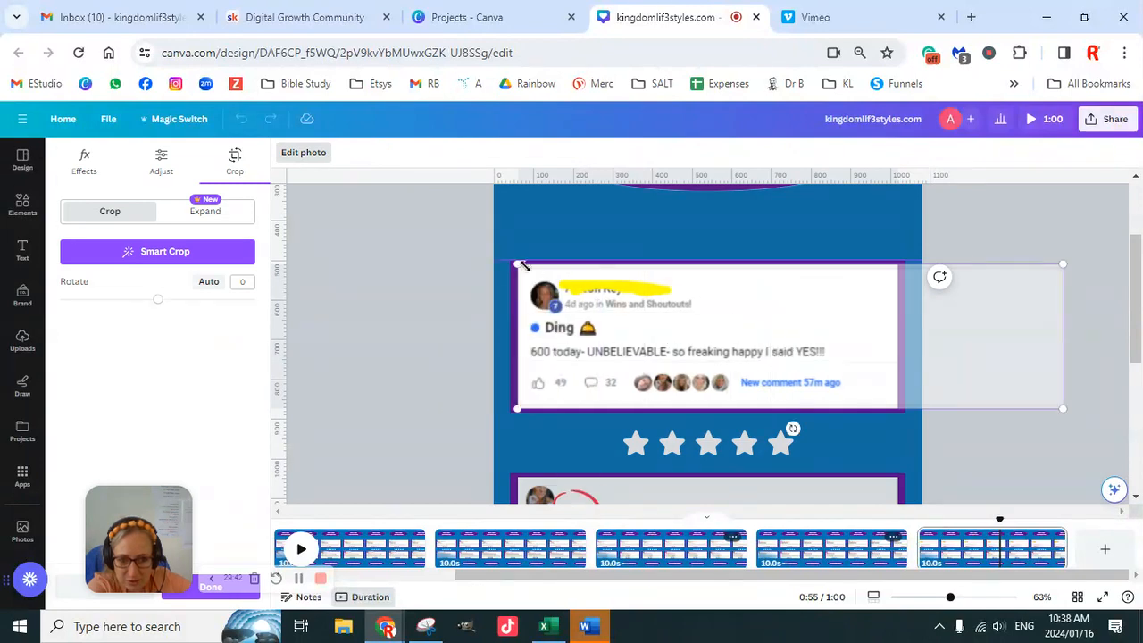
drag(520, 265, 494, 259)
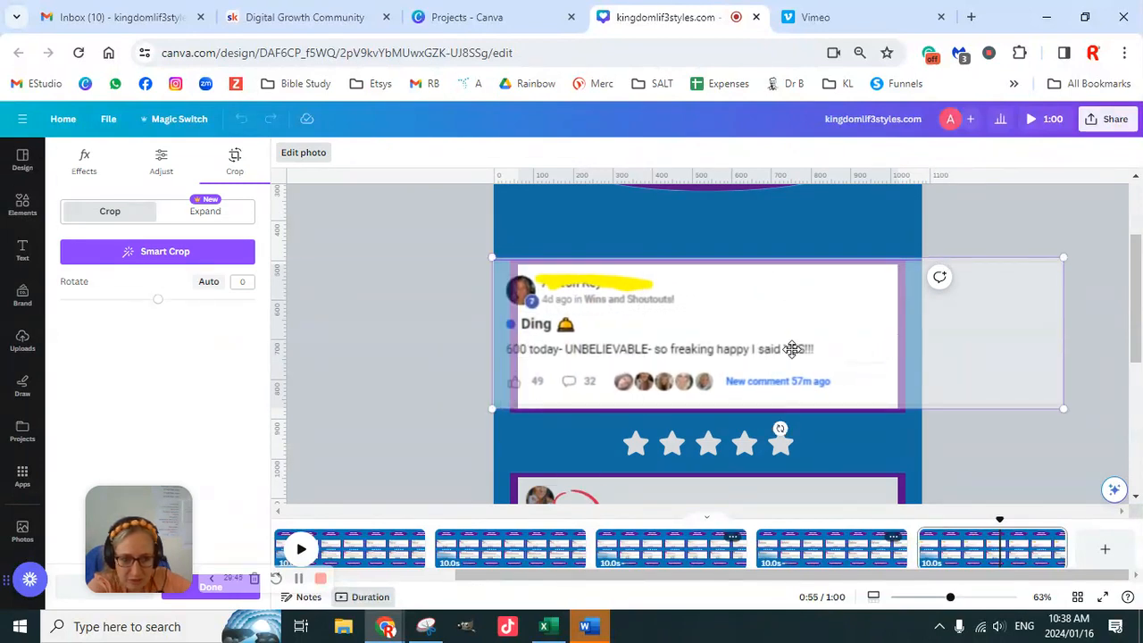
drag(792, 349, 871, 351)
drag(1088, 409, 1127, 419)
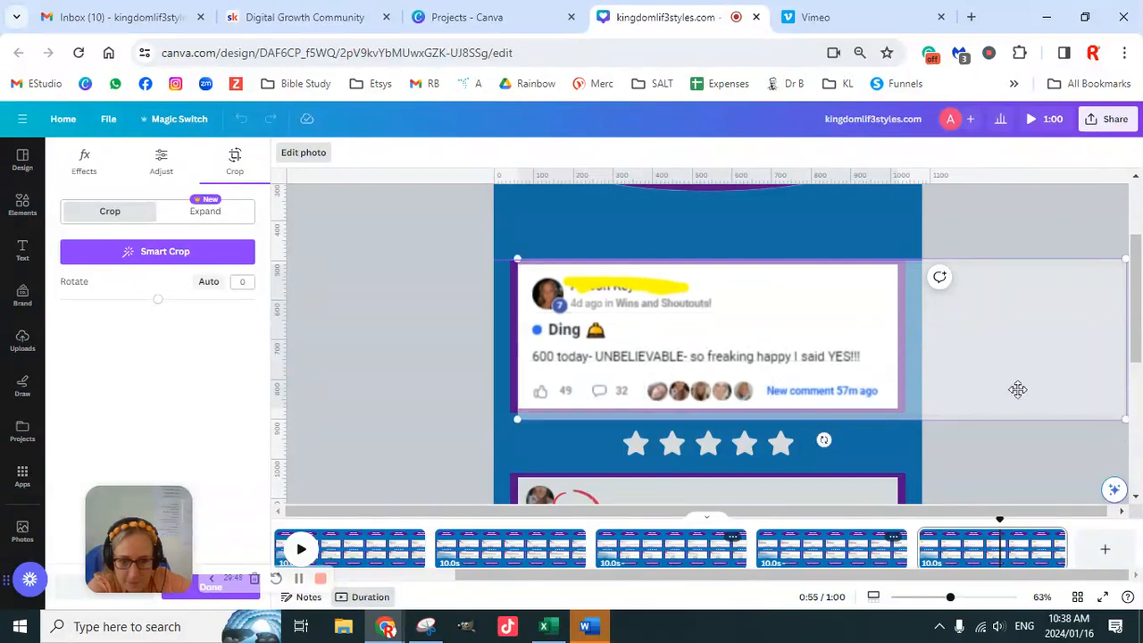
click(428, 334)
- Widen and heighten the white cover shape so it hides the whole name on the "Ding" screenshot
click(646, 285)
drag(650, 279, 693, 279)
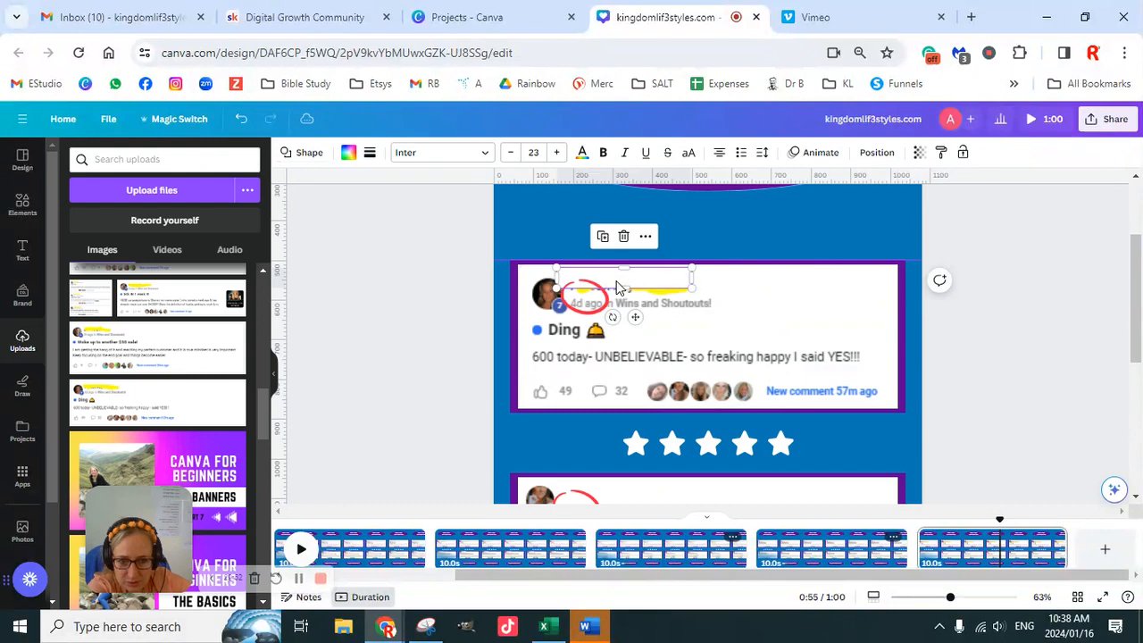
drag(624, 286, 624, 295)
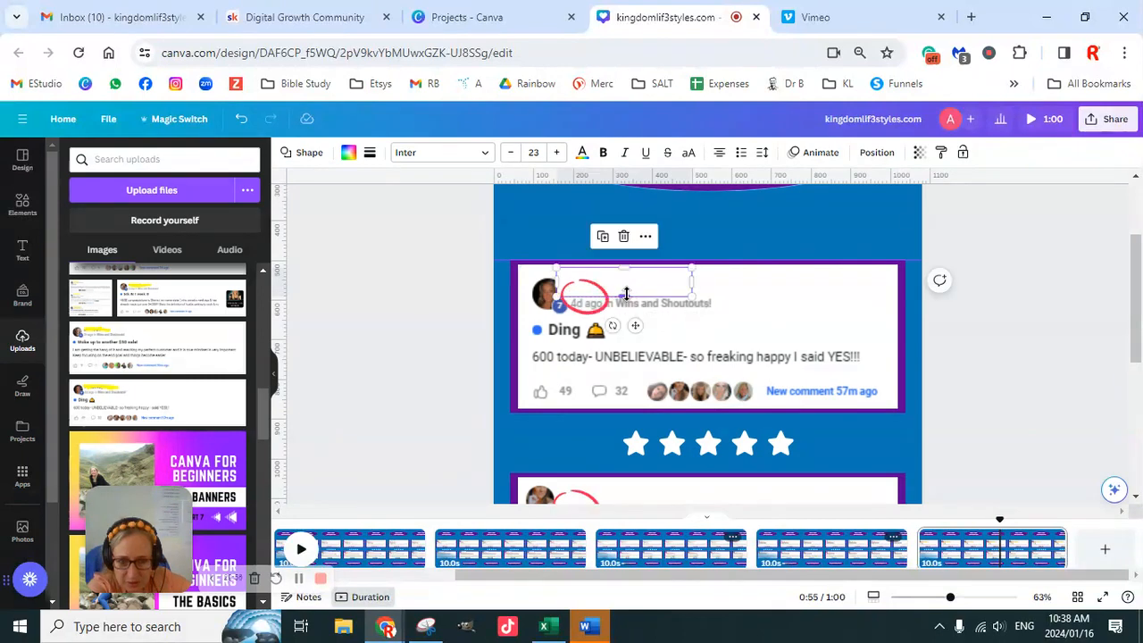
click(419, 337)
- Nudge the red circle down so it surrounds "4d ago" on the "Ding" screenshot
click(595, 312)
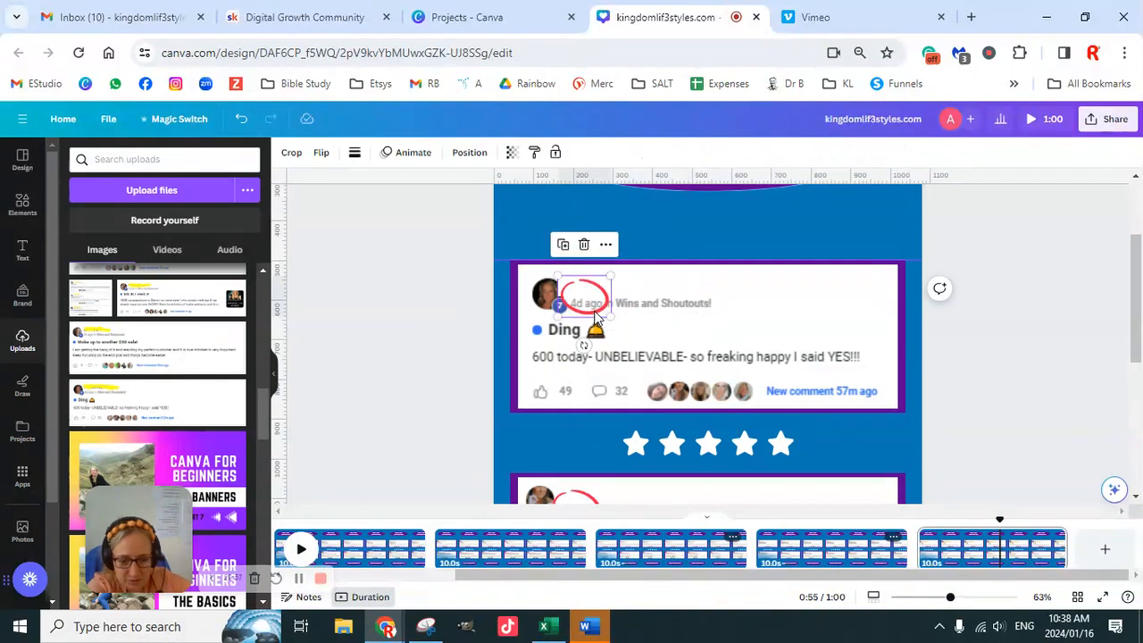
key(Down)
key(Down)
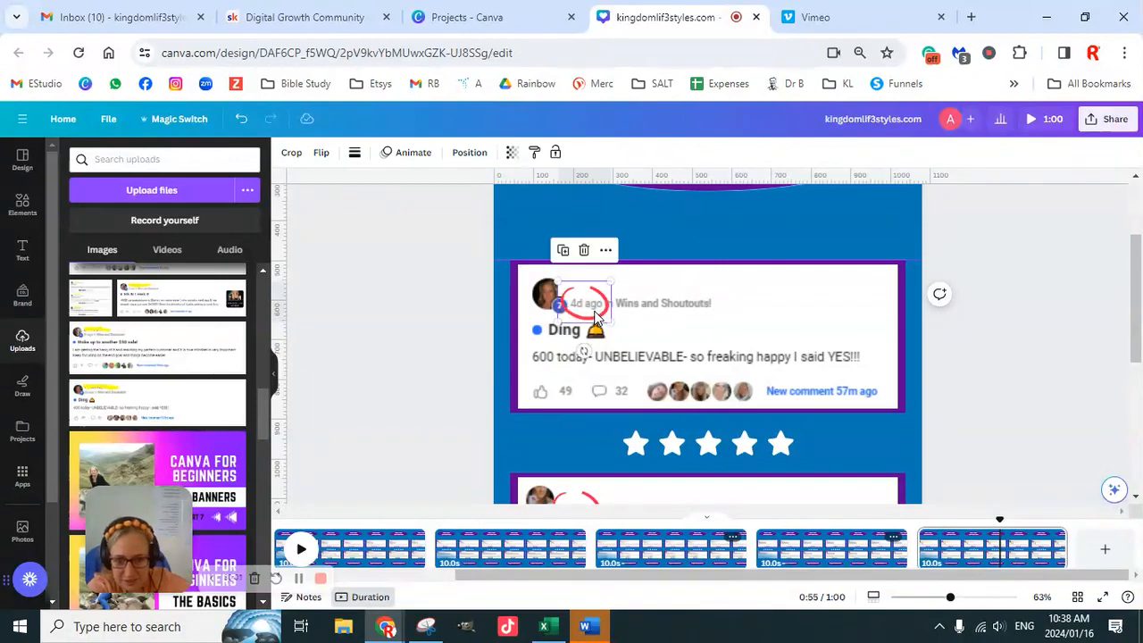
- Trim the side of the white cover shape next to the "Ding" profile picture so it does not overlap the picture
click(556, 291)
drag(557, 282, 564, 284)
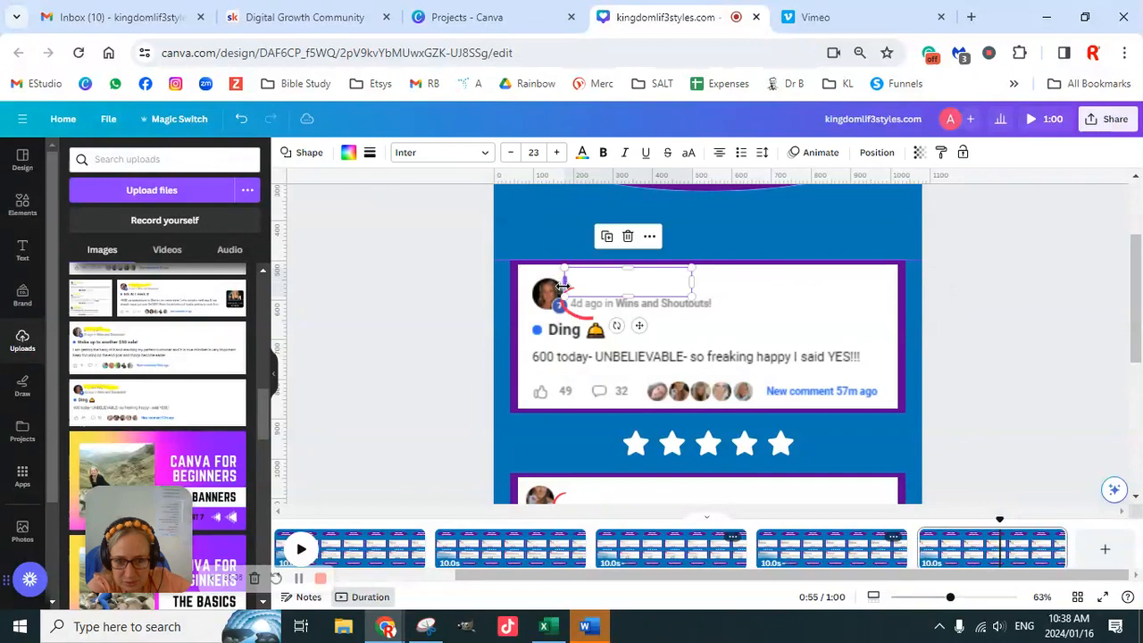
click(447, 313)
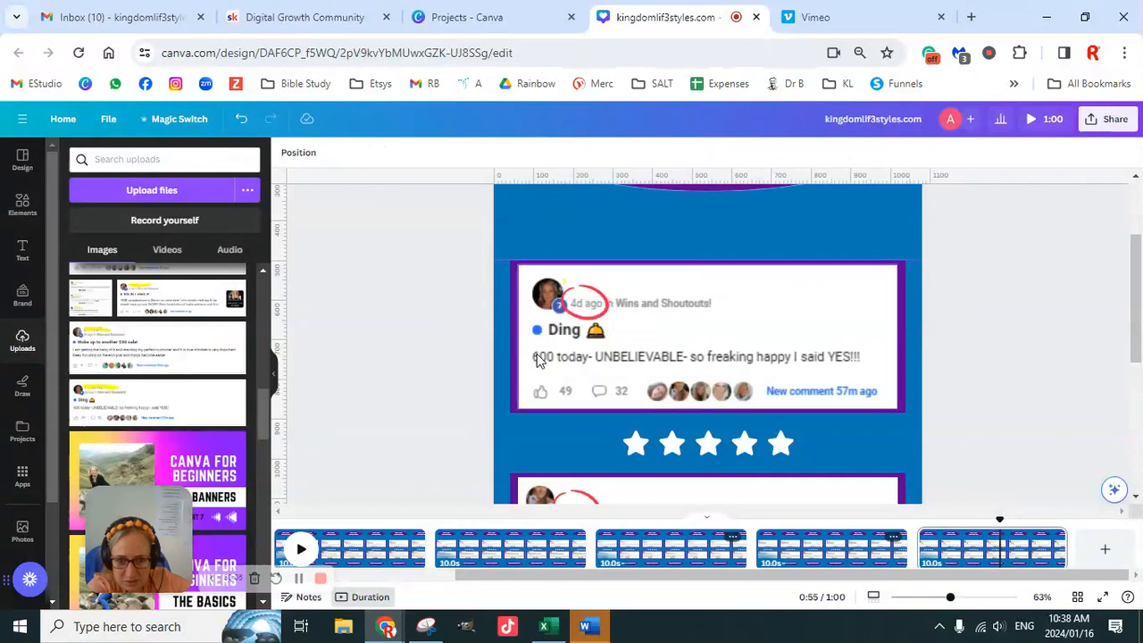
click(576, 289)
click(590, 293)
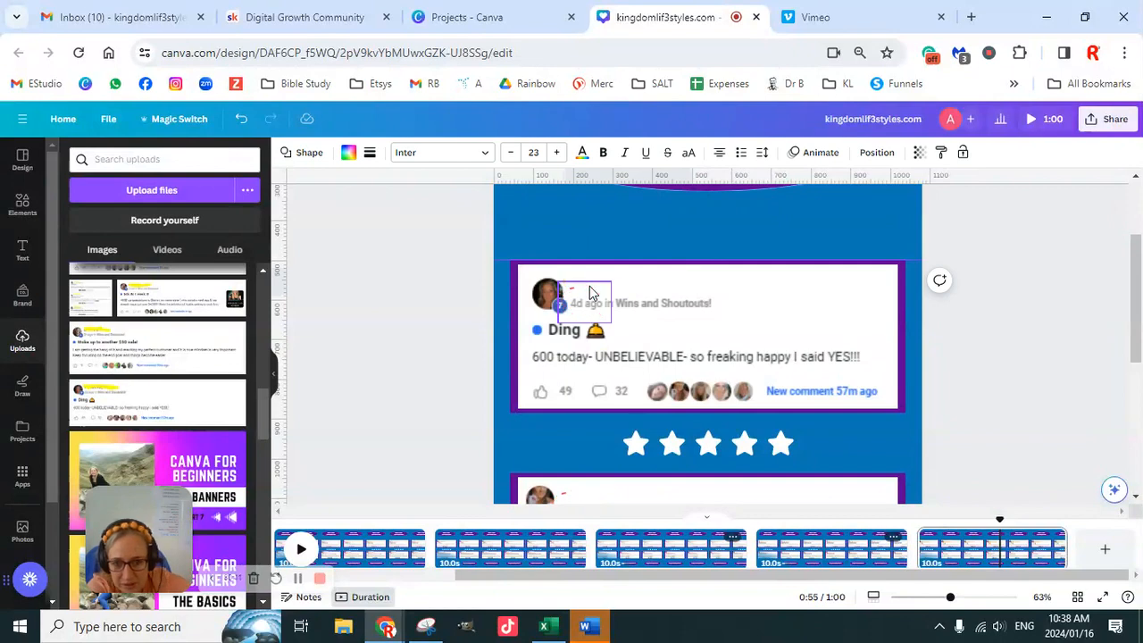
click(479, 342)
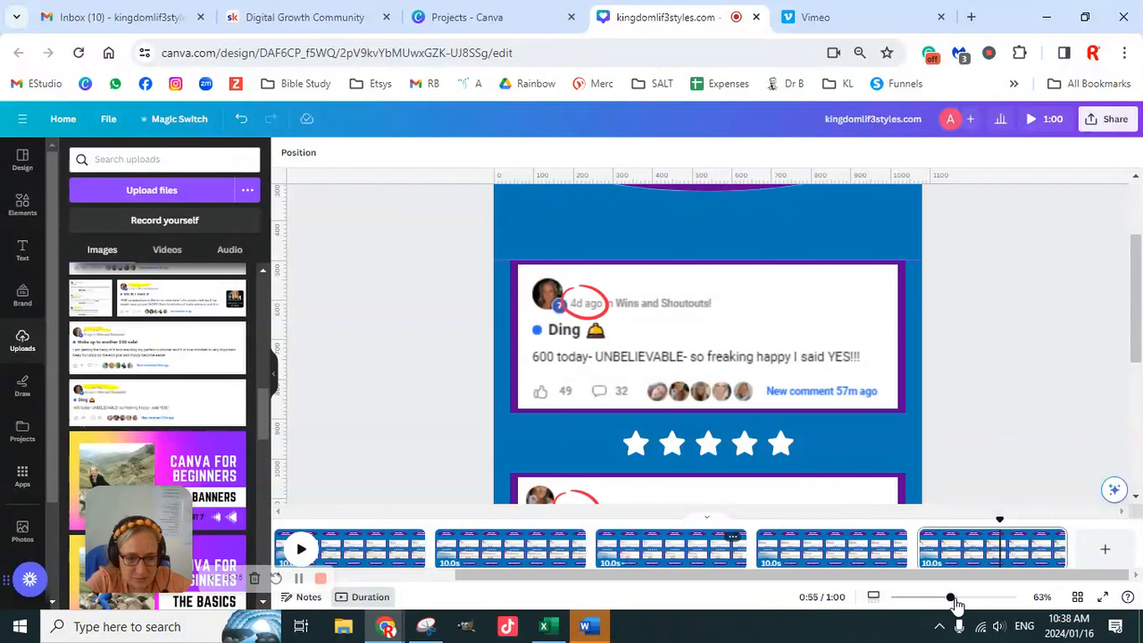
- Duplicate page 6 as page 7
drag(951, 598, 917, 599)
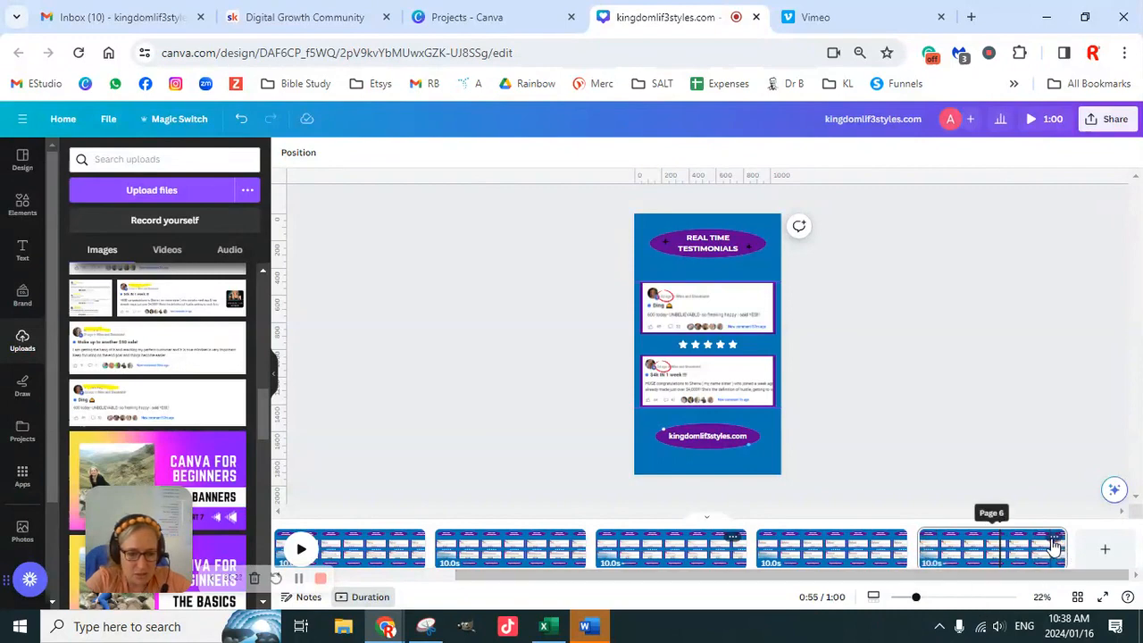
click(1055, 541)
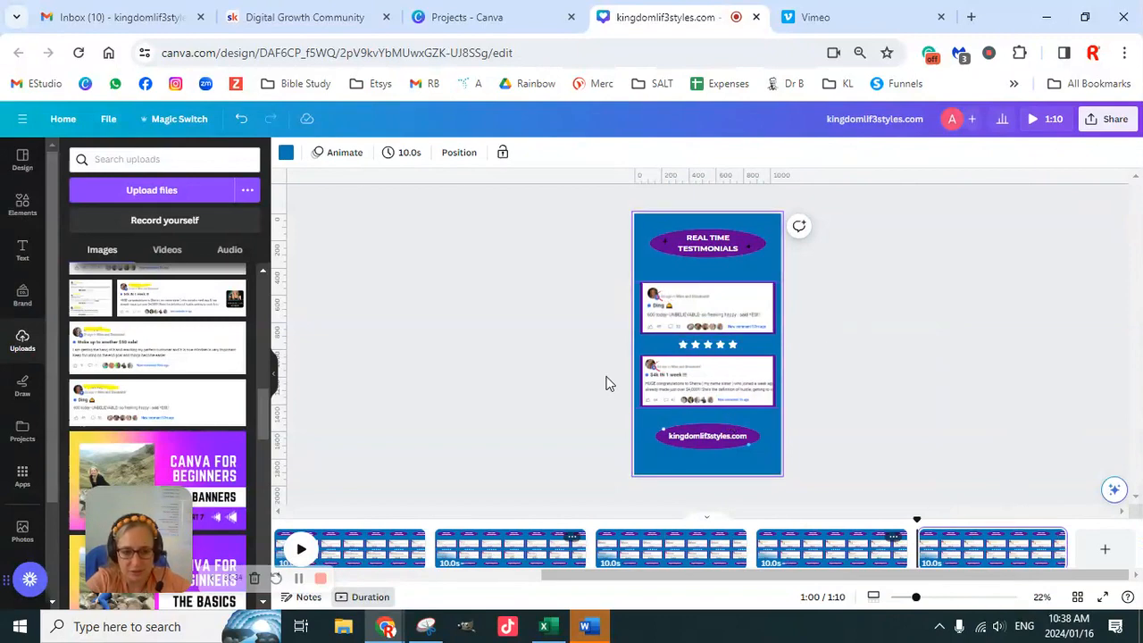
- Delete page 7's lower testimonial with its frame and overlays, and move the row of stars up beneath the "REAL TIME TESTIMONIALS" title
drag(602, 373, 801, 387)
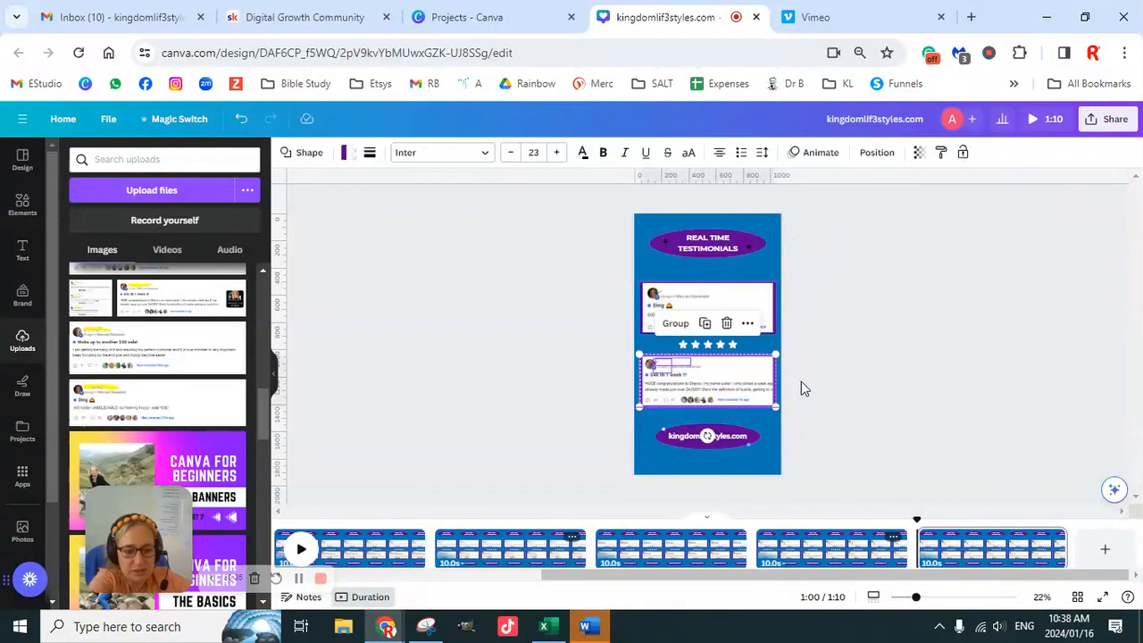
key(Delete)
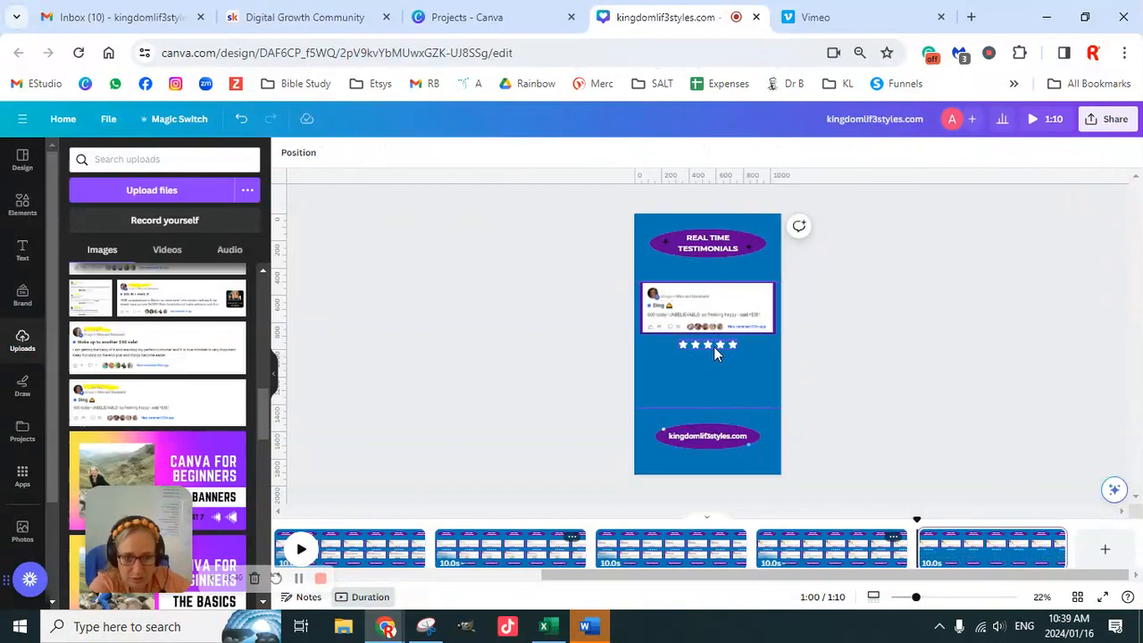
drag(714, 347, 714, 269)
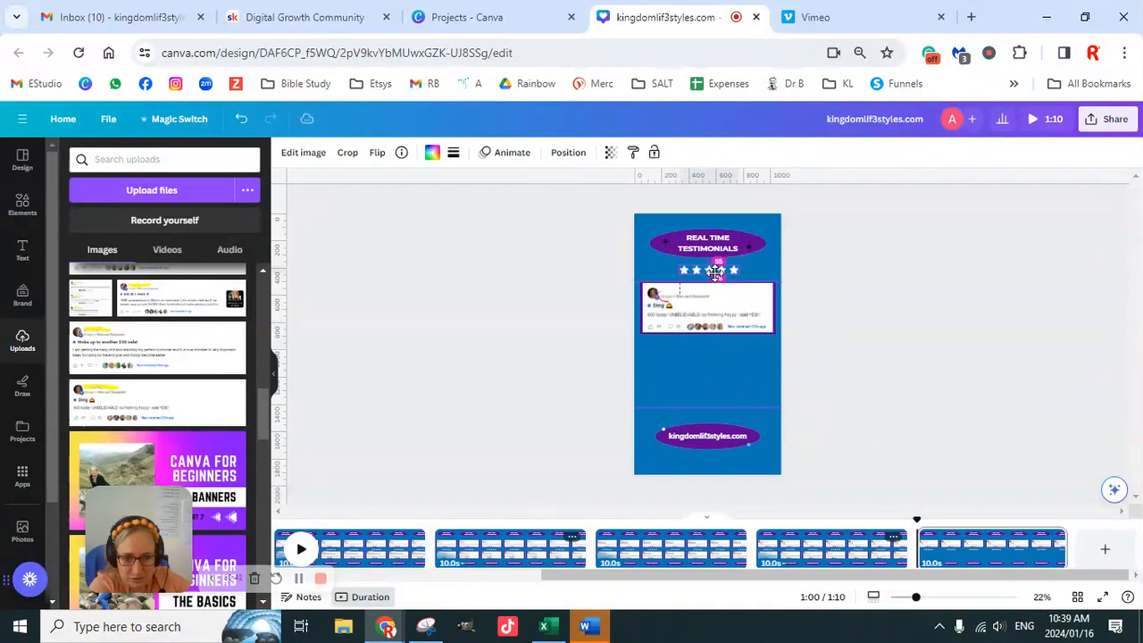
click(736, 327)
drag(708, 332, 713, 401)
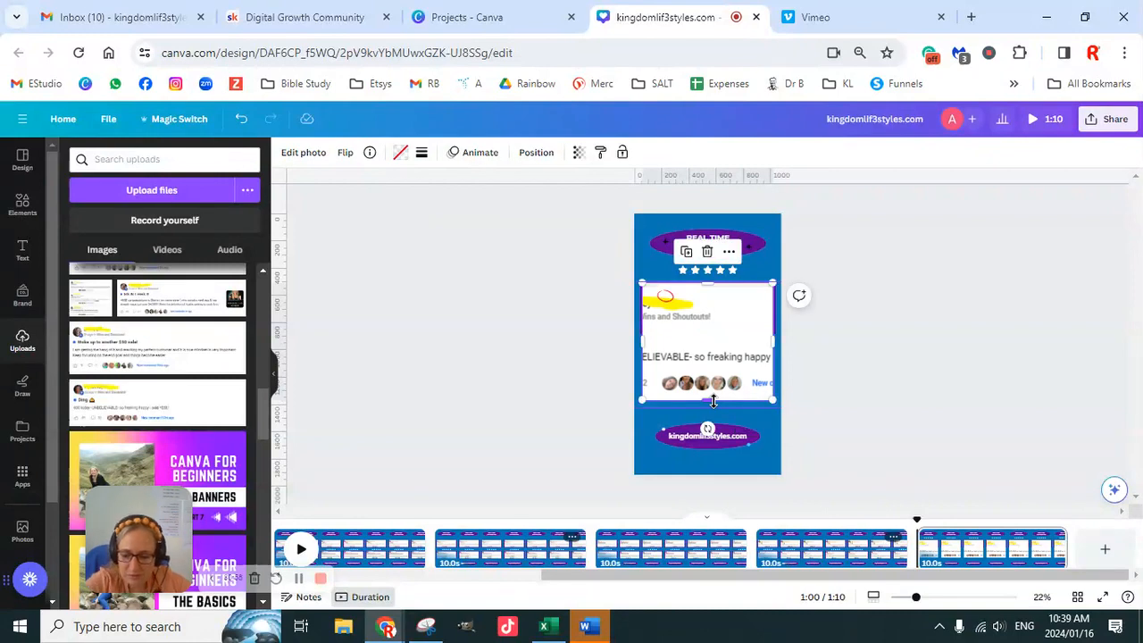
key(ctrl+z)
- Detach the "Ding" screenshot from page 7's frame and delete it
right_click(714, 319)
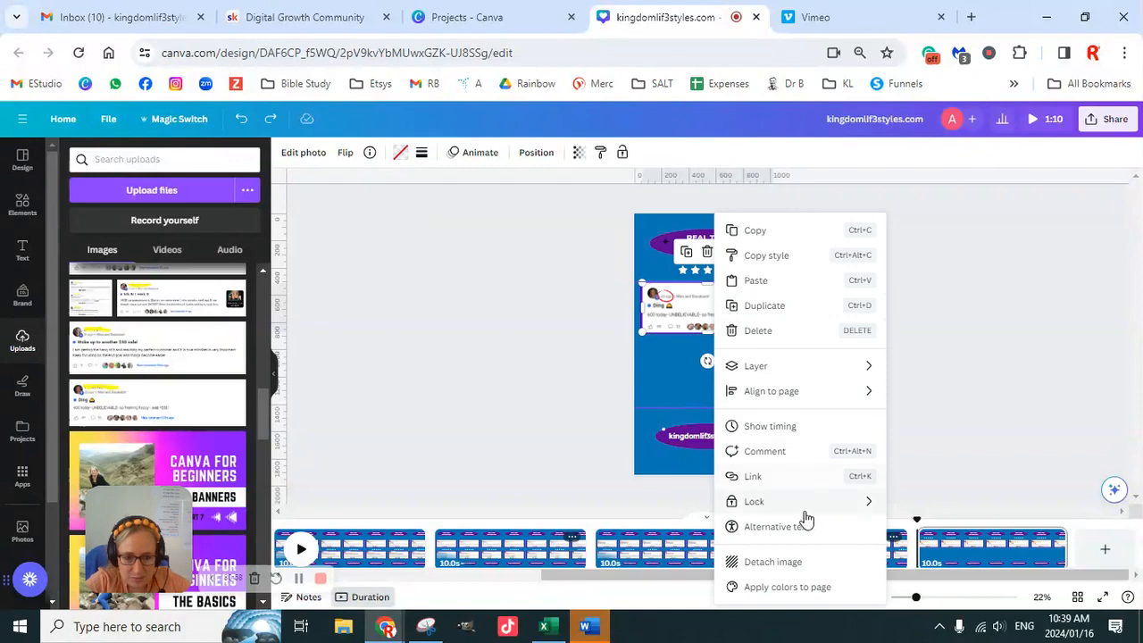
click(794, 562)
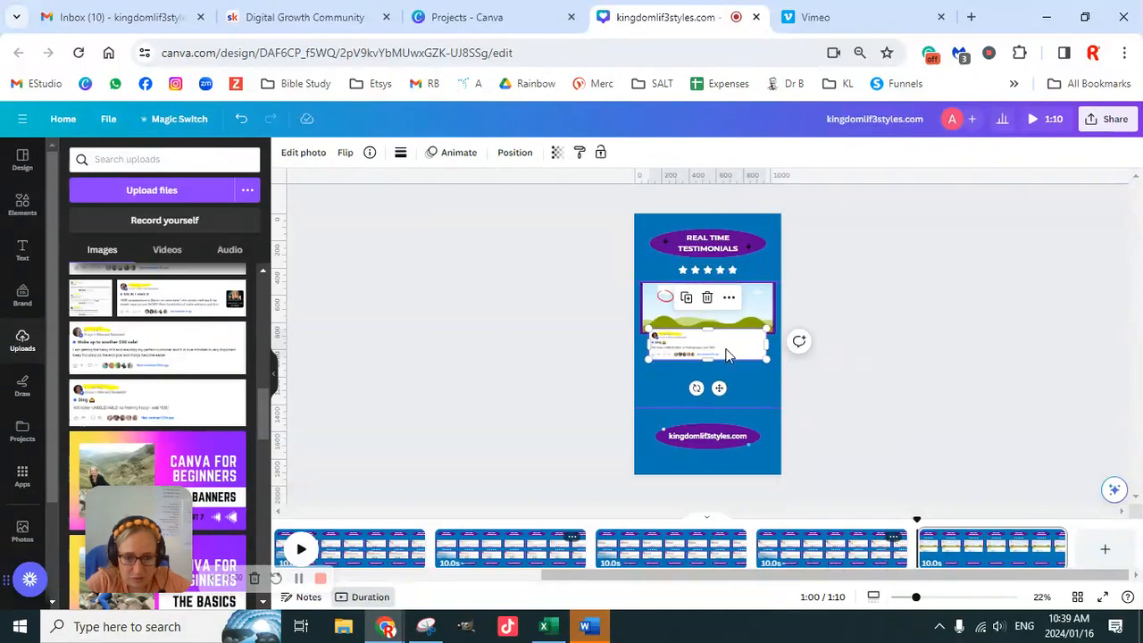
key(Delete)
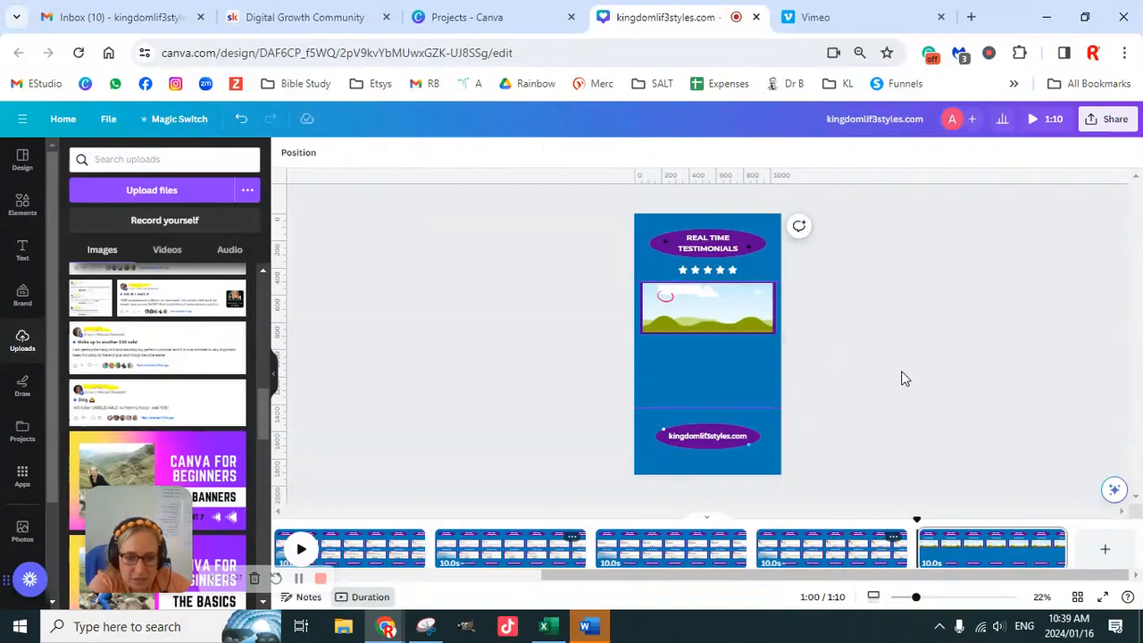
- Stretch page 7's empty frame downward to about 958 by 806
click(705, 329)
drag(706, 332, 708, 393)
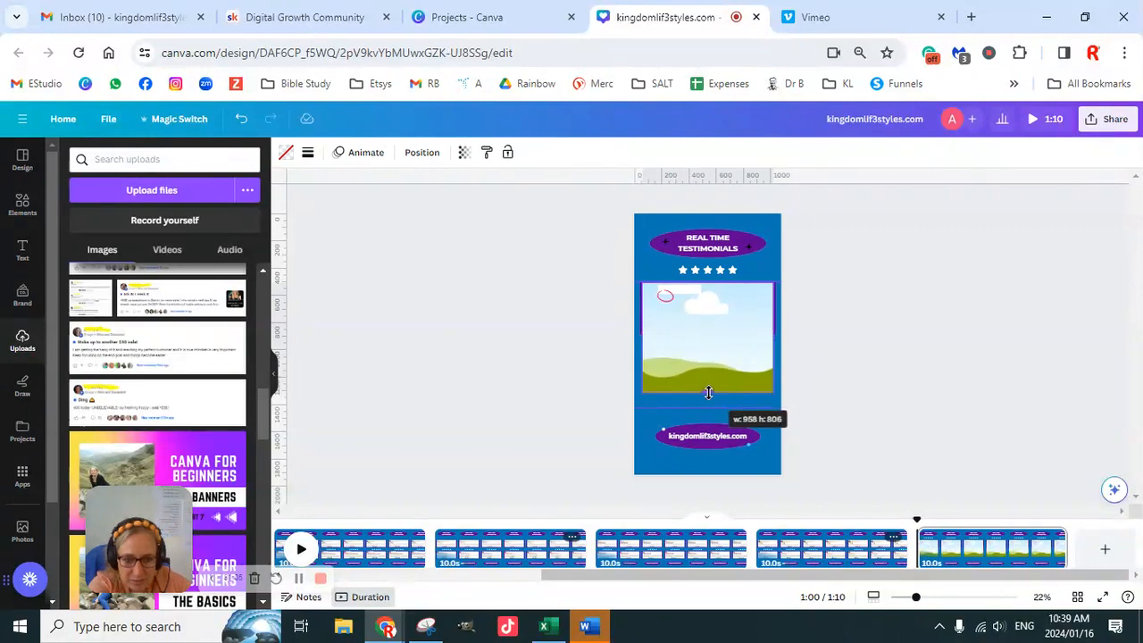
drag(708, 393, 708, 392)
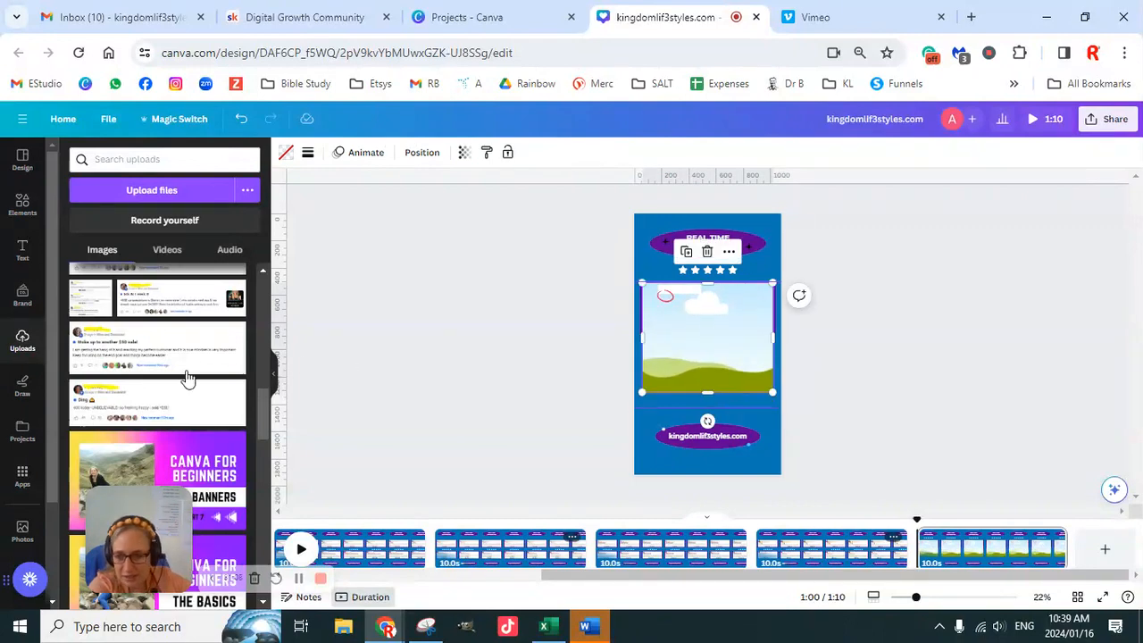
- Add the uploaded double screenshot that starts with "Huge win" and place it in page 7's enlarged frame
scroll(176, 397, up, 5)
scroll(176, 402, up, 1)
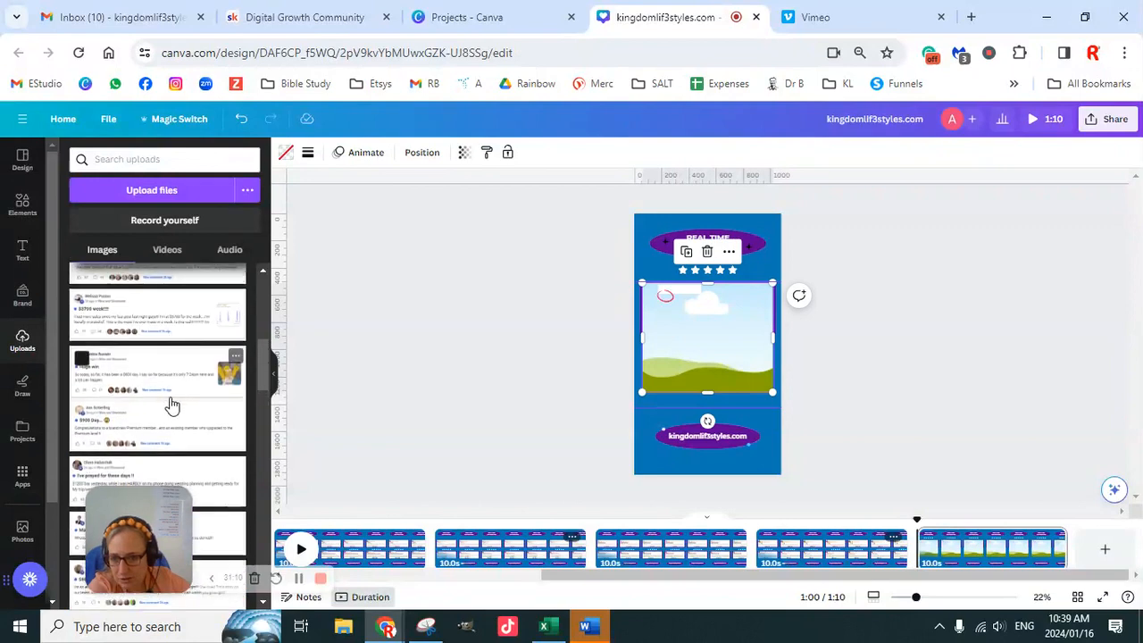
click(172, 393)
drag(715, 344, 723, 357)
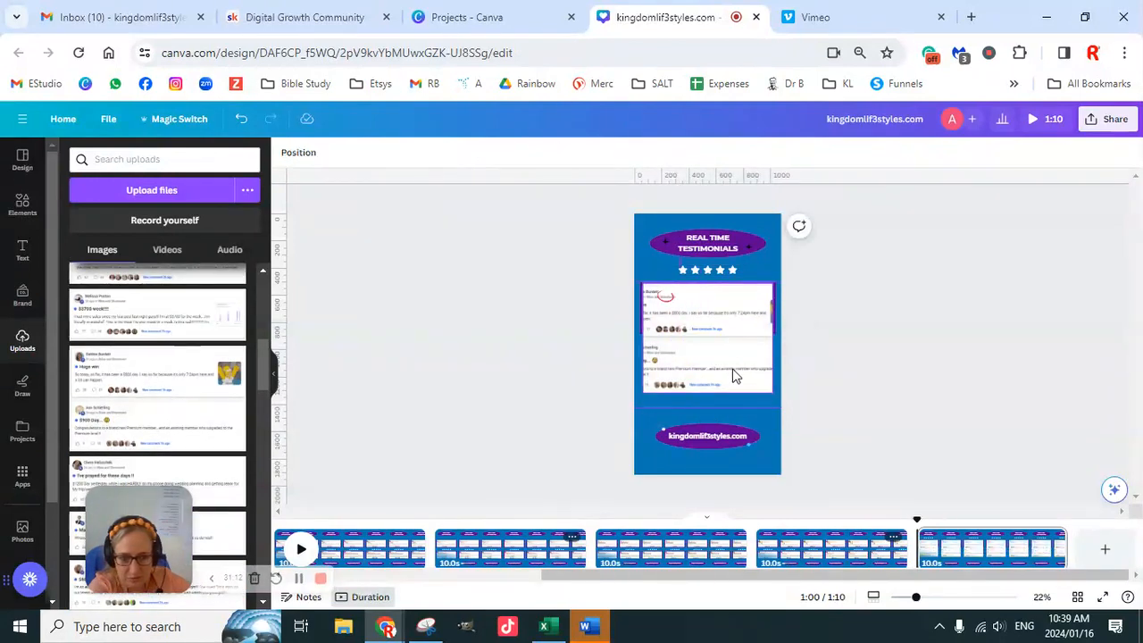
- Shift the double screenshot inside page 7's frame so the profile pictures and text beginnings along its left edge show
drag(916, 598, 951, 607)
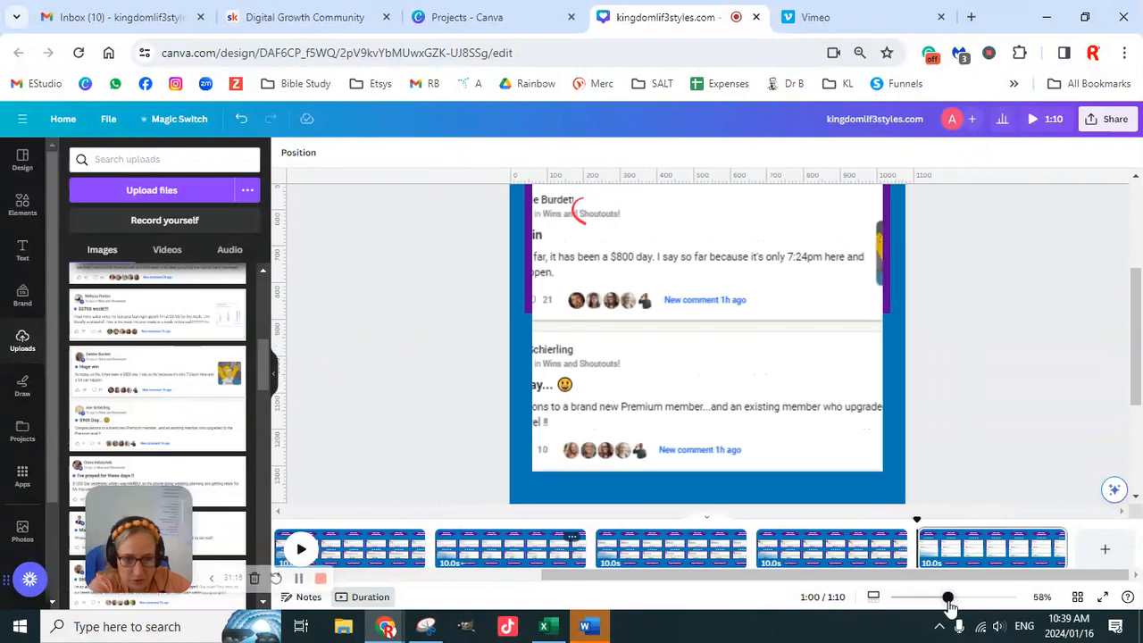
scroll(835, 419, up, 1)
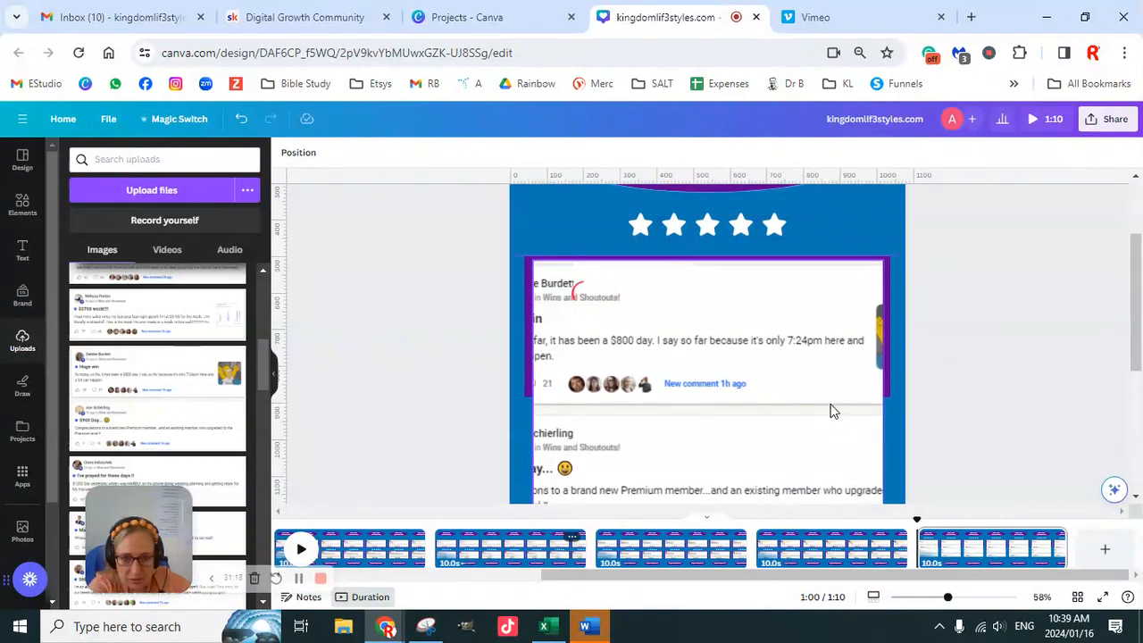
double_click(625, 346)
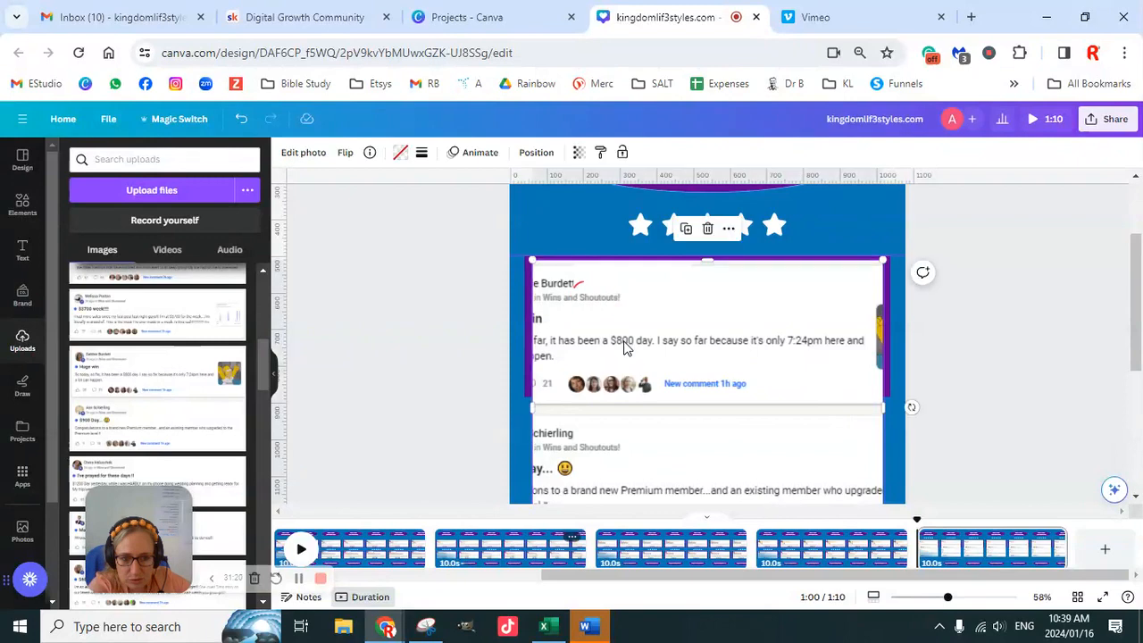
drag(618, 350, 727, 351)
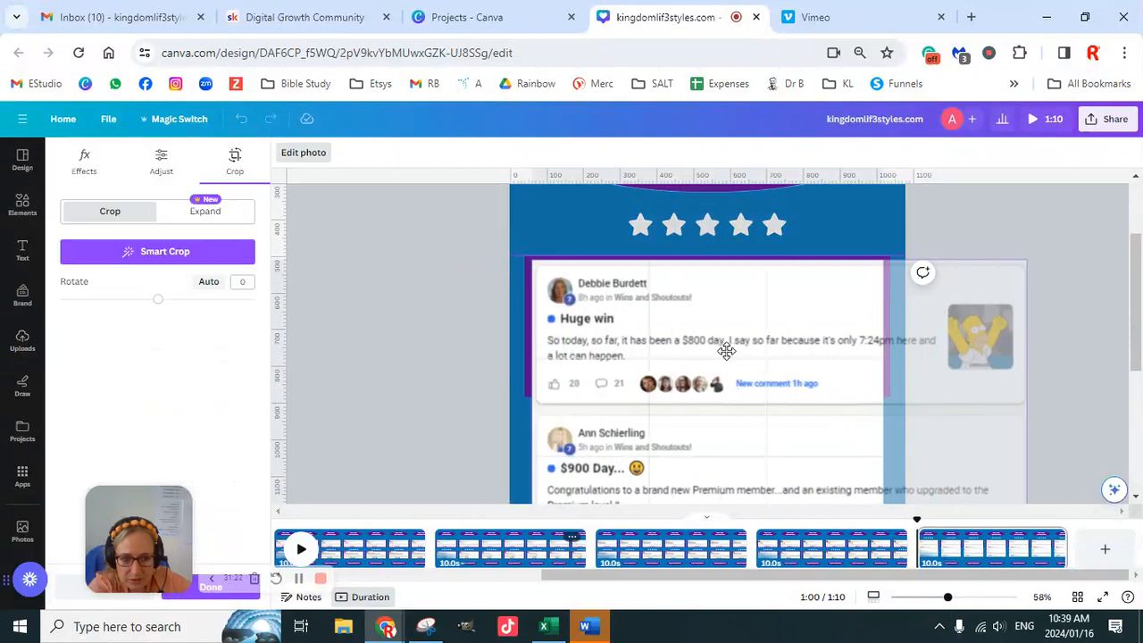
- Enlarge the double screenshot slightly within page 7's frame, realign its left margin and apply the crop
scroll(887, 334, down, 2)
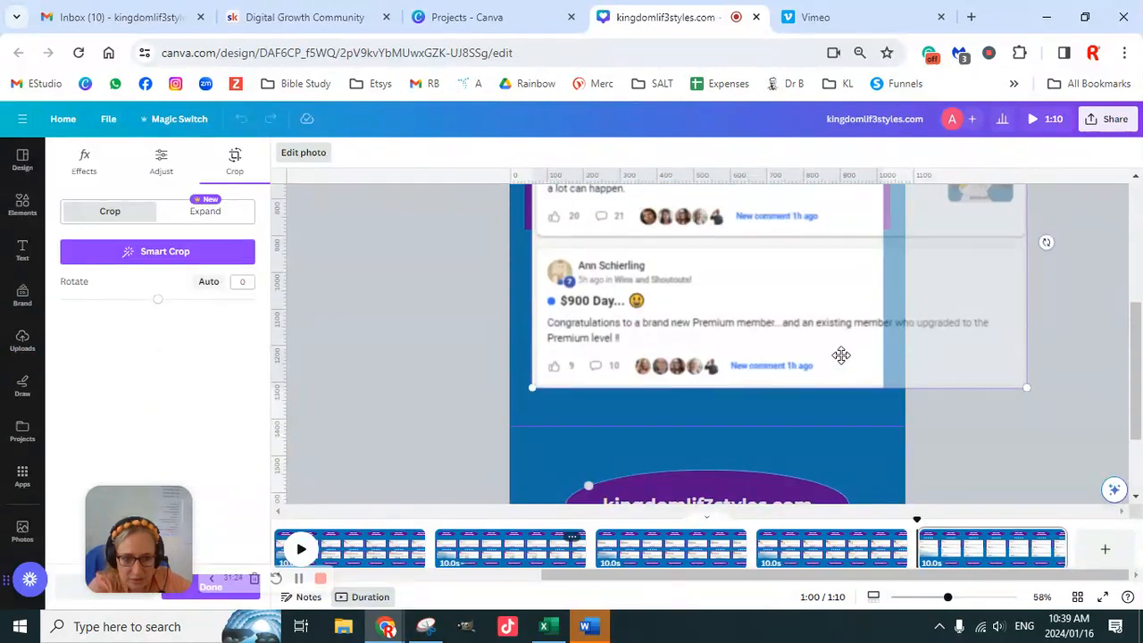
drag(527, 390, 525, 392)
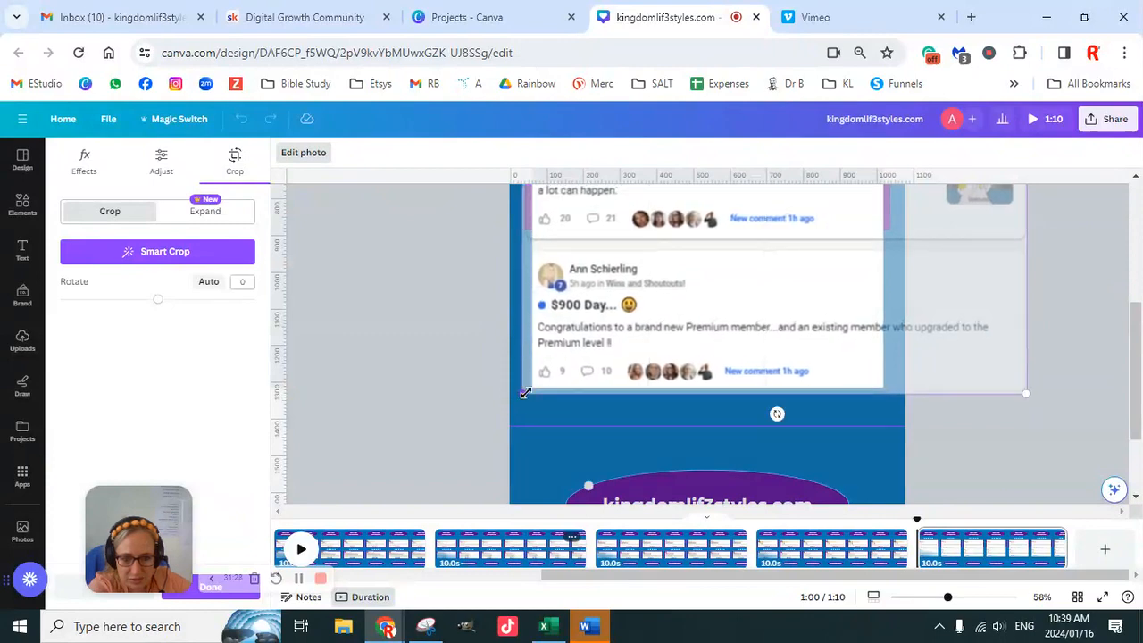
scroll(526, 393, up, 3)
mouse_move(519, 337)
mouse_down()
mouse_move(505, 314)
mouse_move(517, 348)
mouse_move(512, 327)
mouse_move(509, 336)
mouse_up()
scroll(855, 382, down, 3)
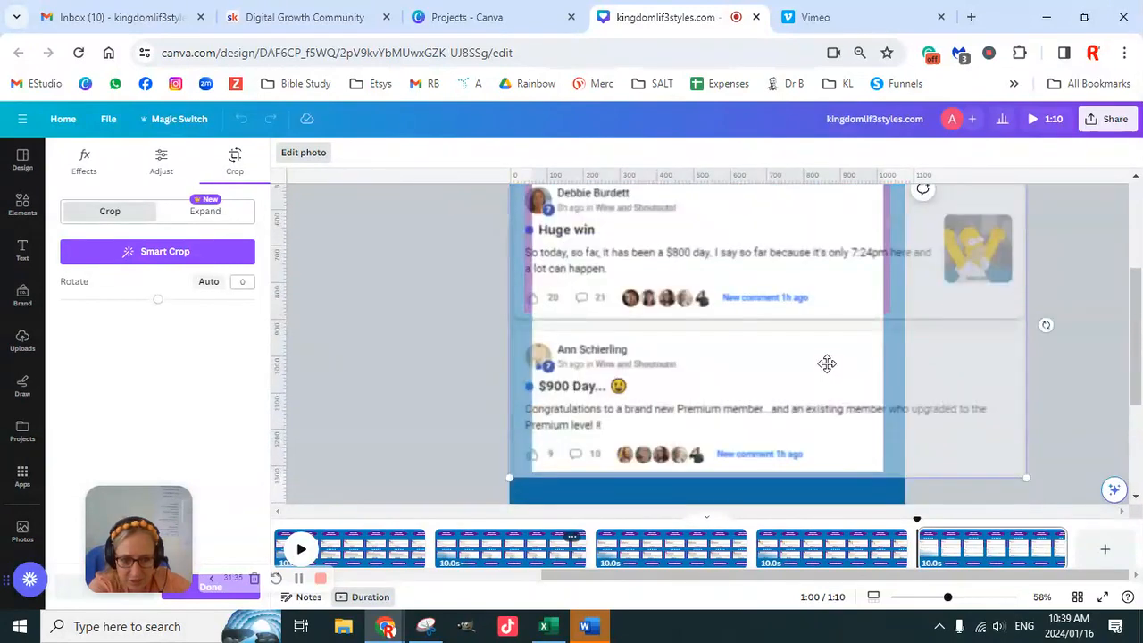
drag(951, 605, 942, 604)
drag(646, 354, 653, 354)
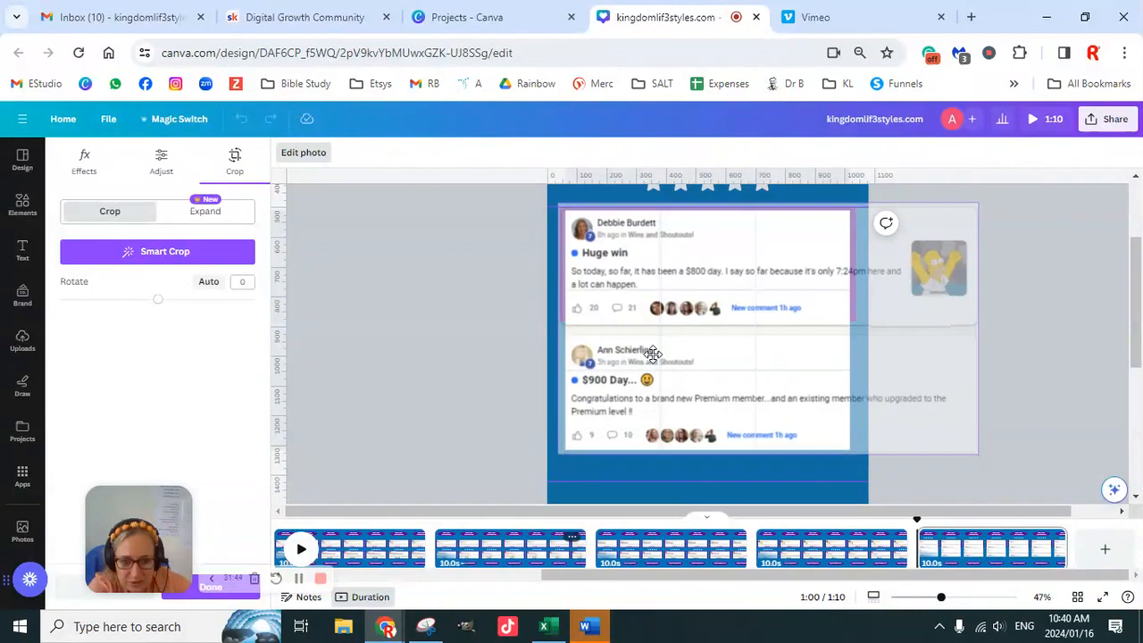
drag(652, 354, 652, 353)
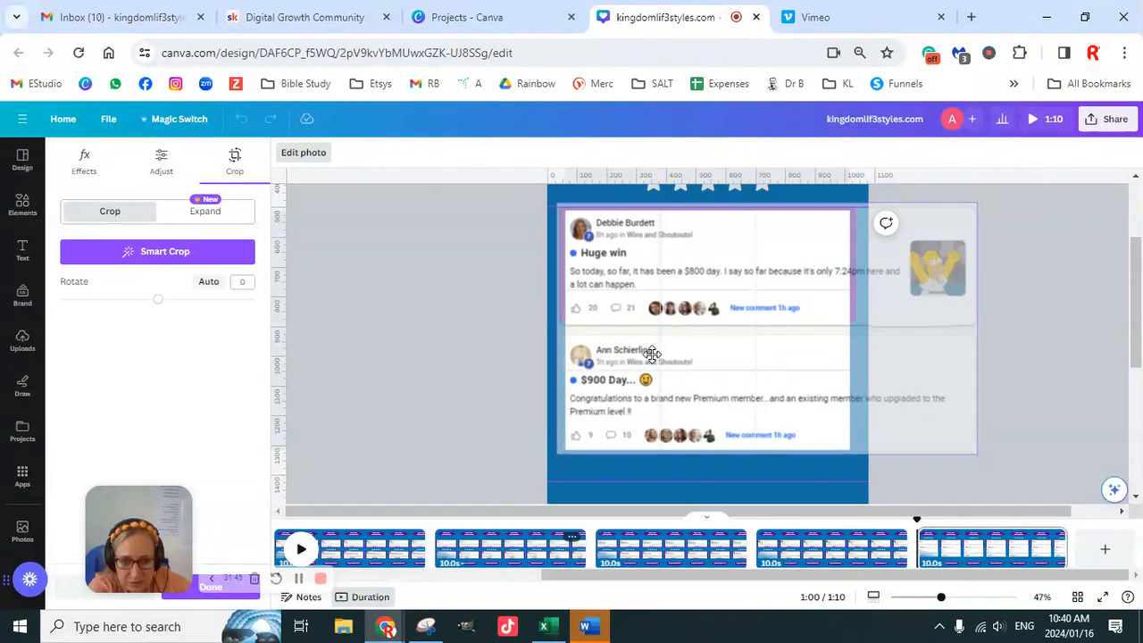
click(395, 320)
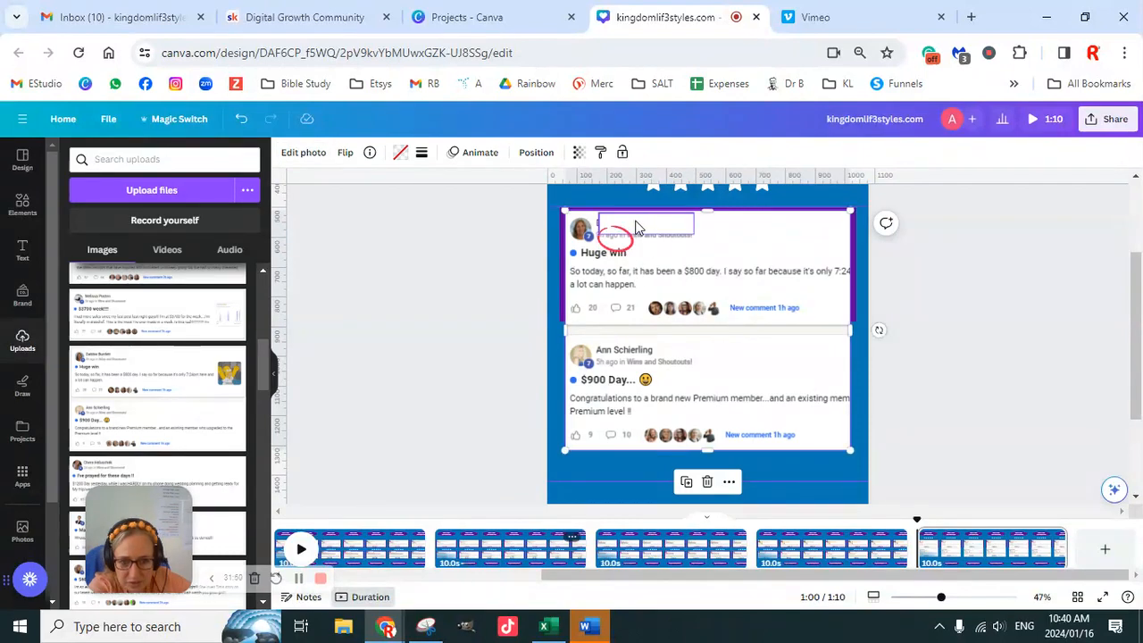
- Nudge the white name cover on the "Huge win" testimonial and reduce its height so it hides only the name
click(636, 227)
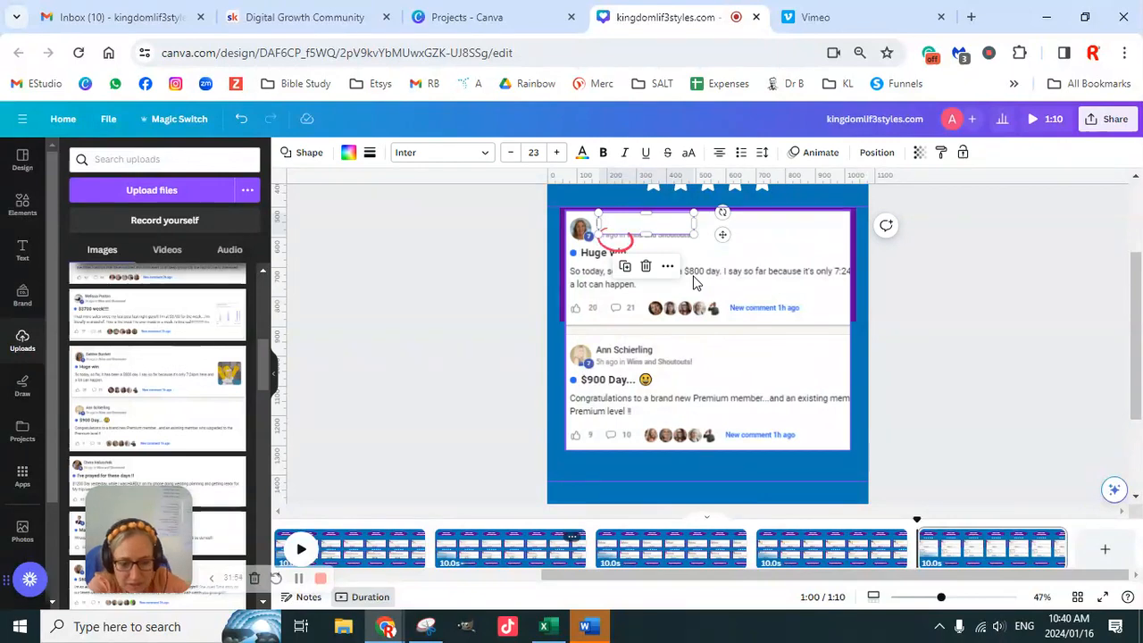
key(Up)
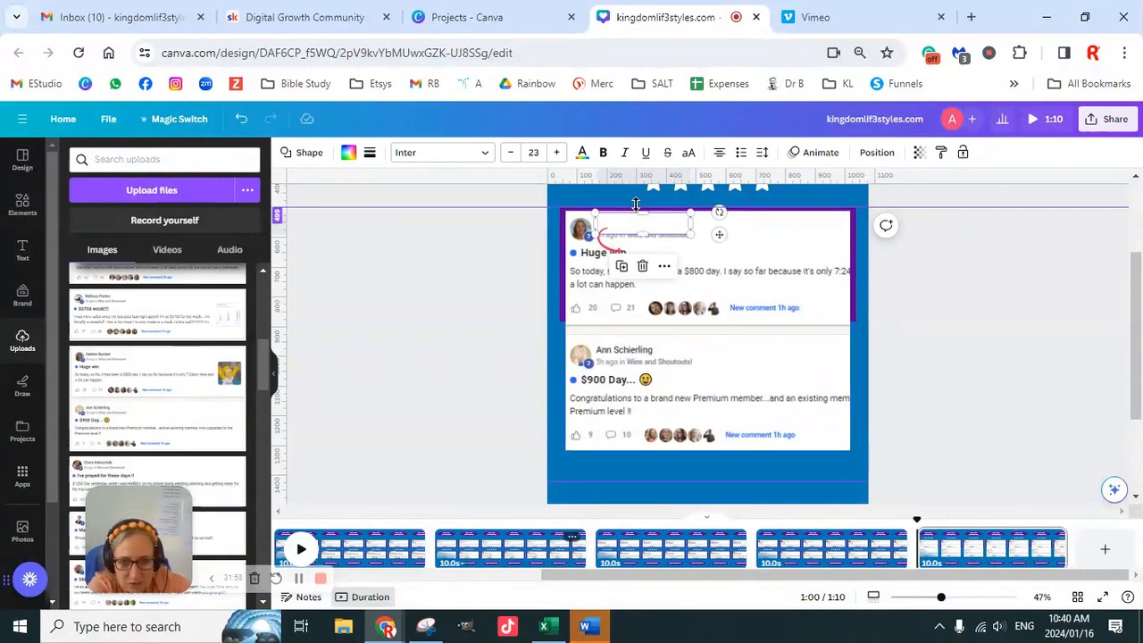
drag(643, 213, 646, 220)
key(Up)
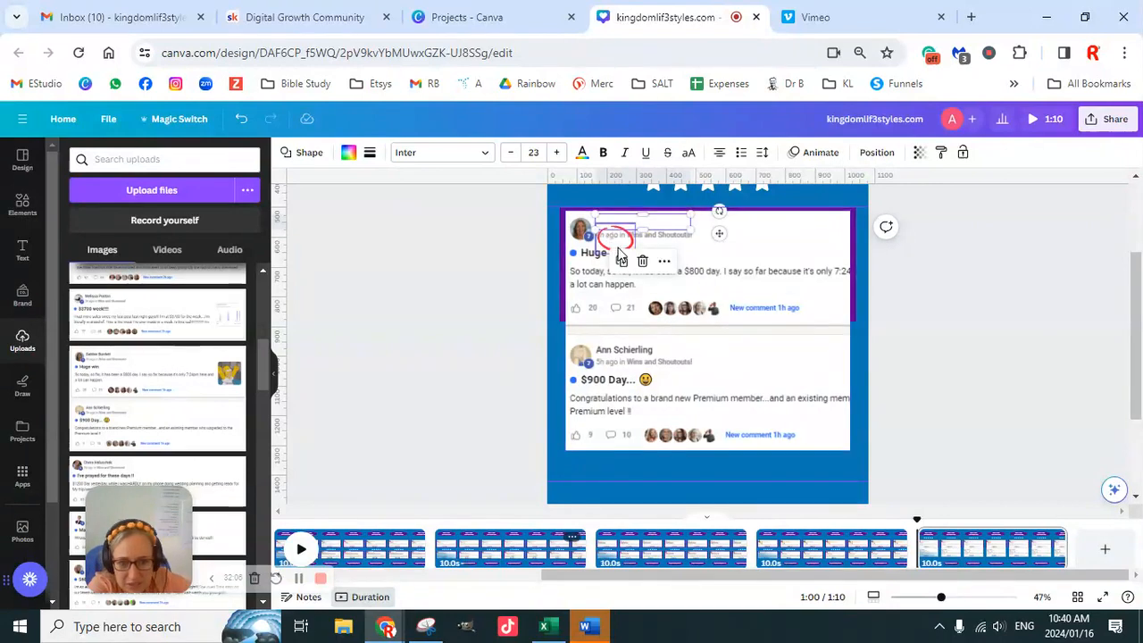
- Nudge the red circle left so it surrounds "8h ago" on the "Huge win" testimonial
click(623, 248)
key(Left)
key(Left)
key(Left)
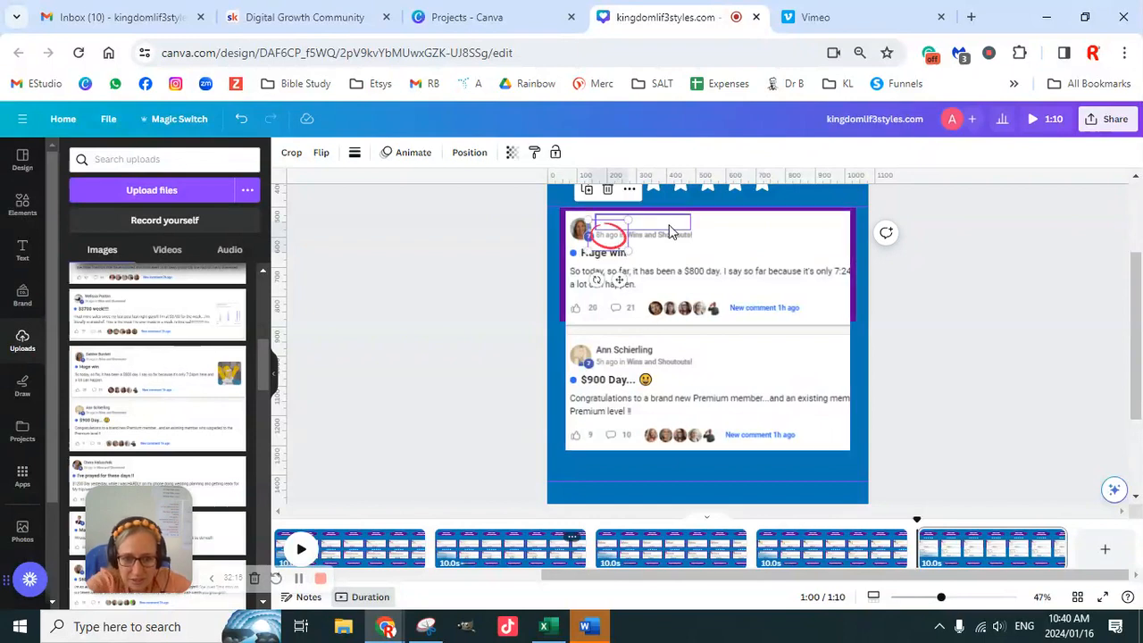
- Copy the name cover and red circle onto the "$900 Day..." testimonial, covering its name and circling "5h ago"
click(652, 229)
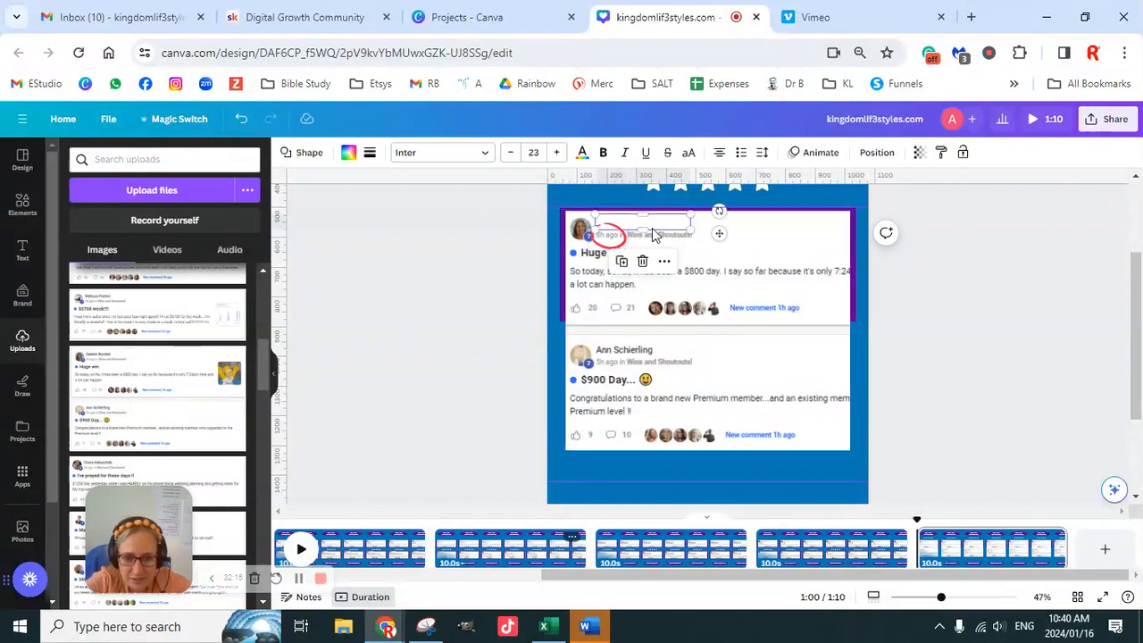
shift+click(607, 240)
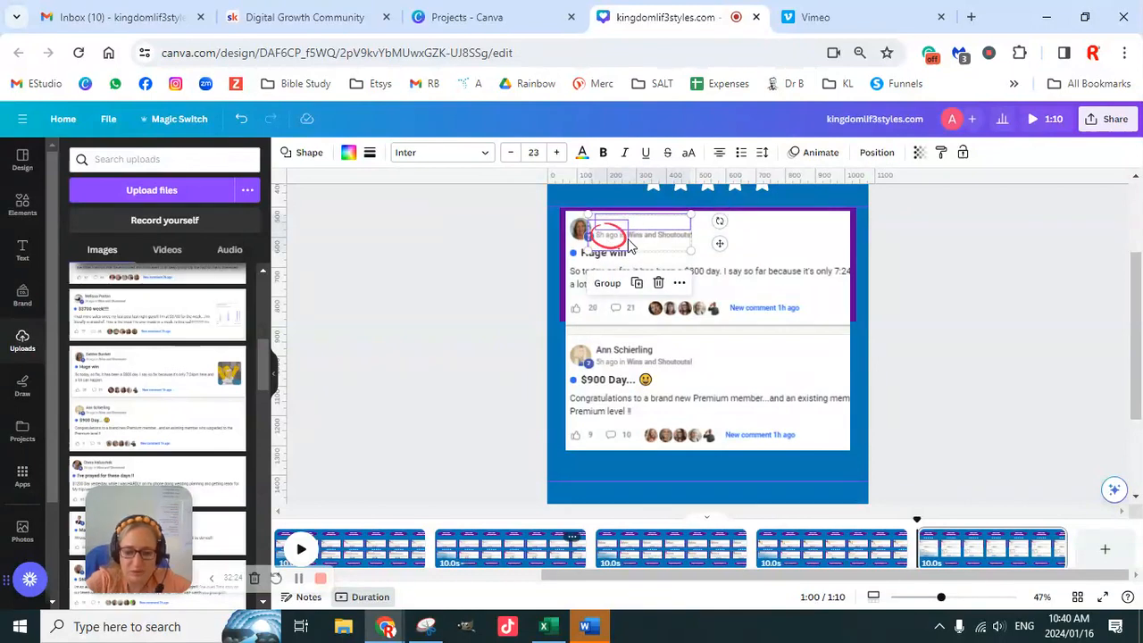
key(ctrl+v)
drag(638, 245, 627, 359)
click(915, 333)
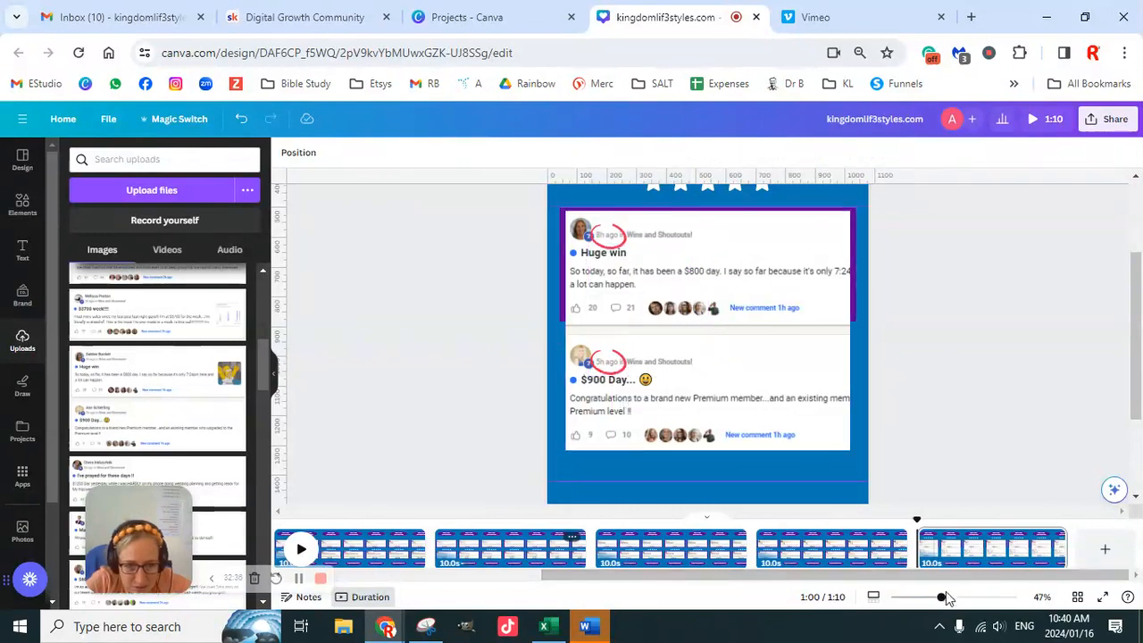
drag(942, 597, 971, 597)
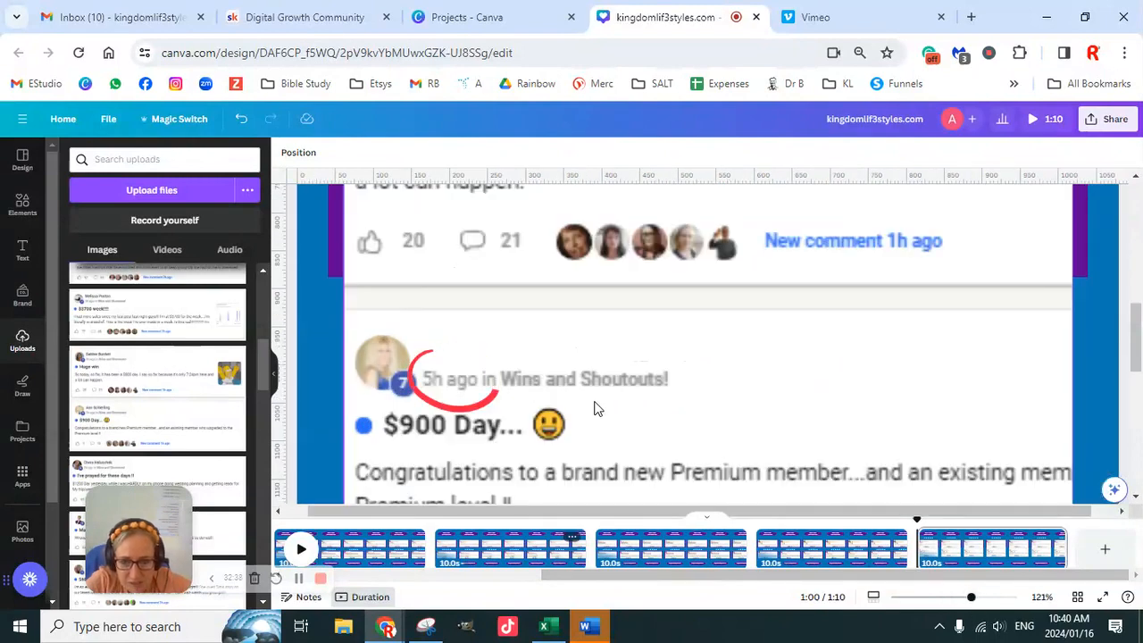
click(494, 388)
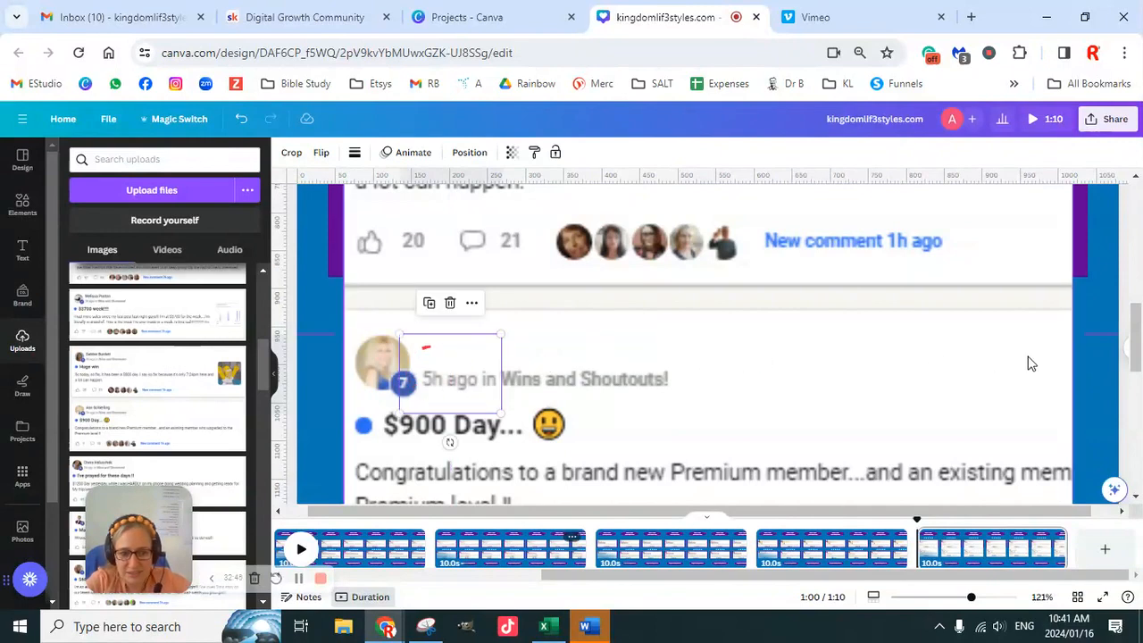
drag(970, 596, 933, 597)
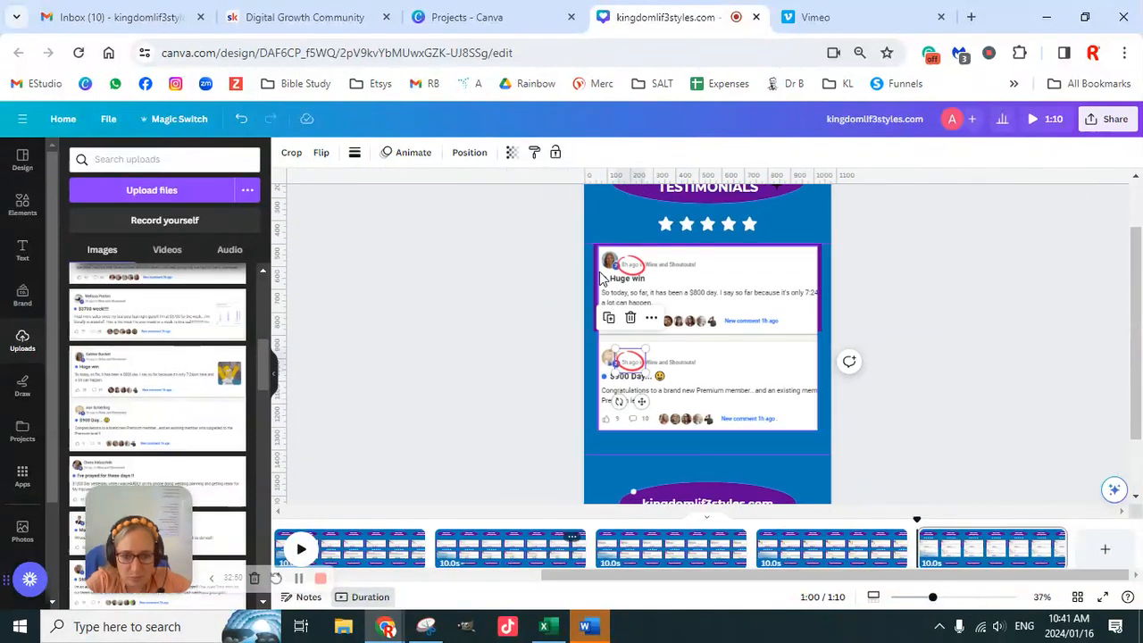
- Stretch the purple border rectangle downward until it surrounds both testimonials on page 7
click(677, 323)
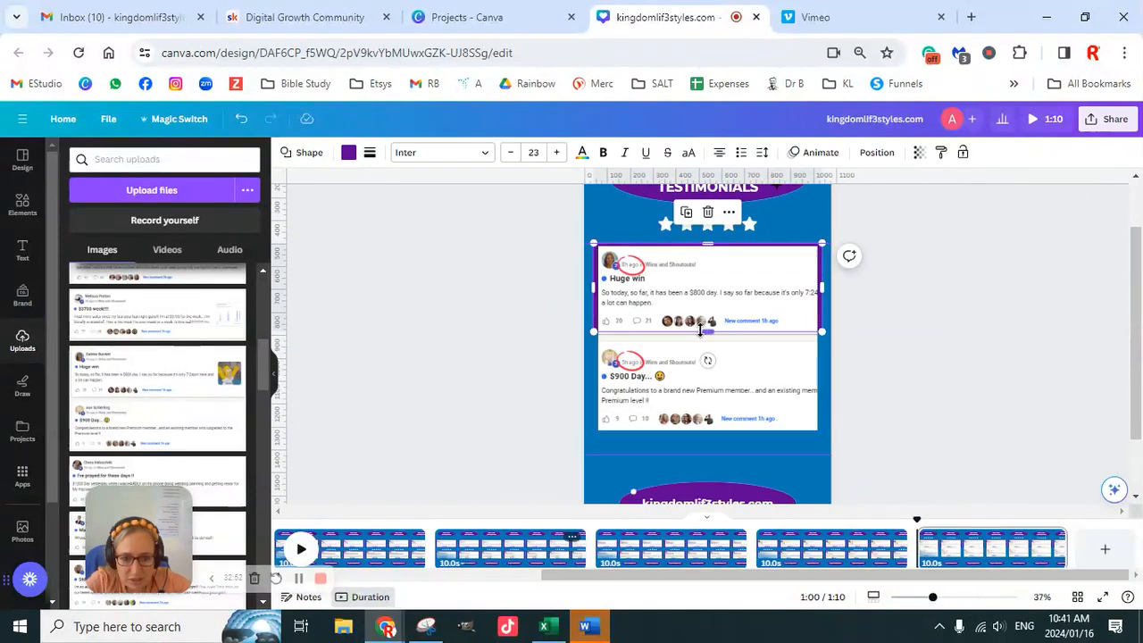
drag(708, 333, 744, 434)
click(924, 382)
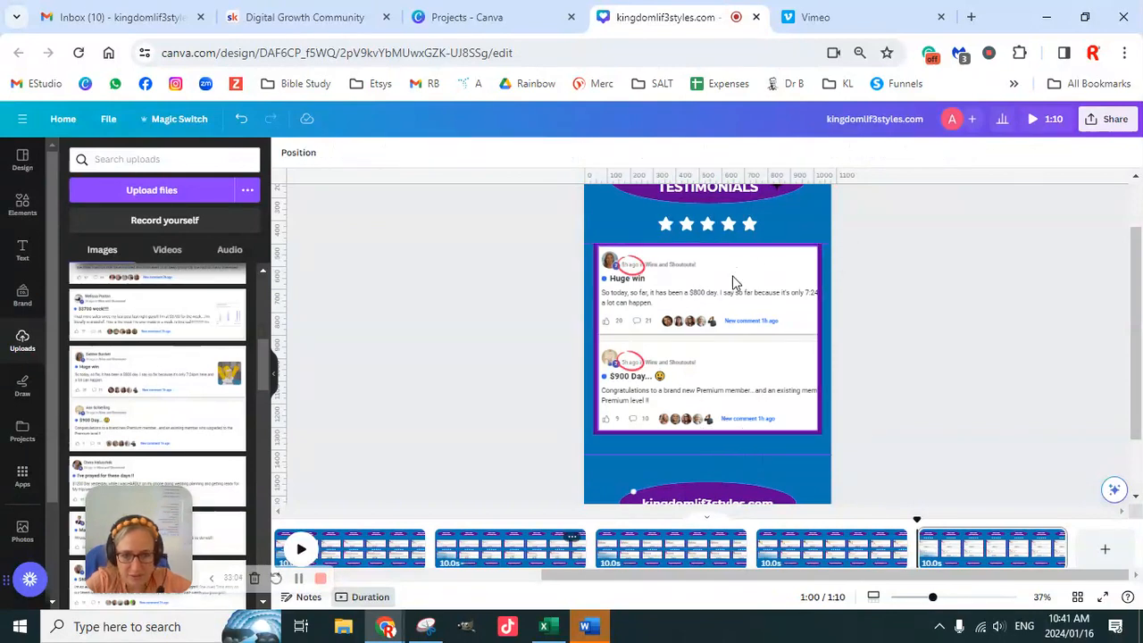
- Group both red circles, both name covers, the framed screenshot and the purple border on page 7
click(630, 268)
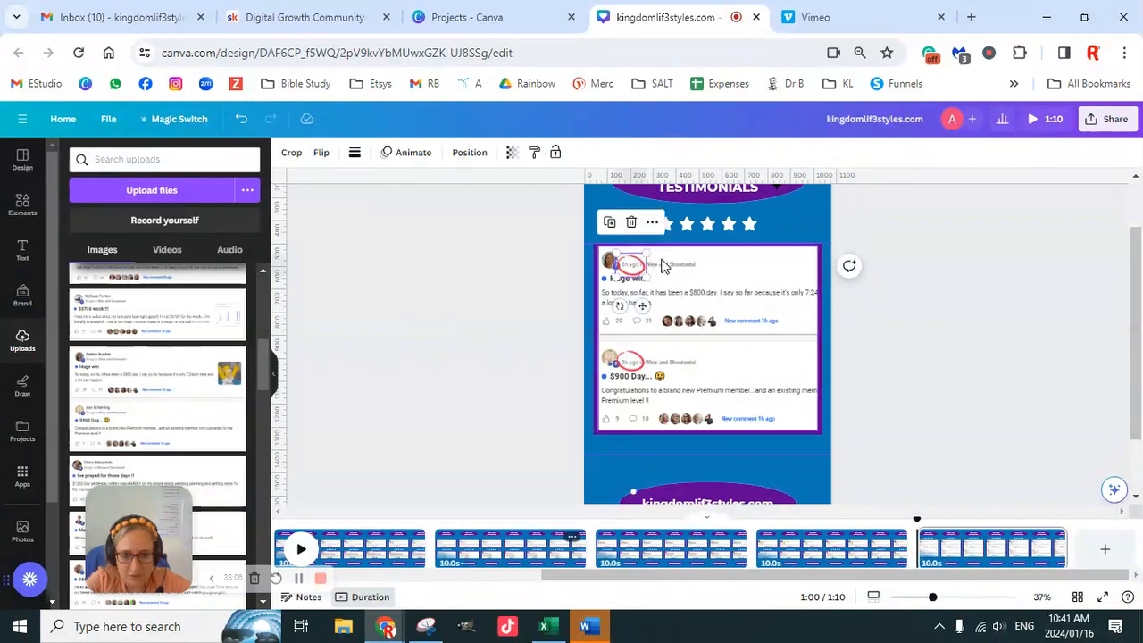
click(665, 261)
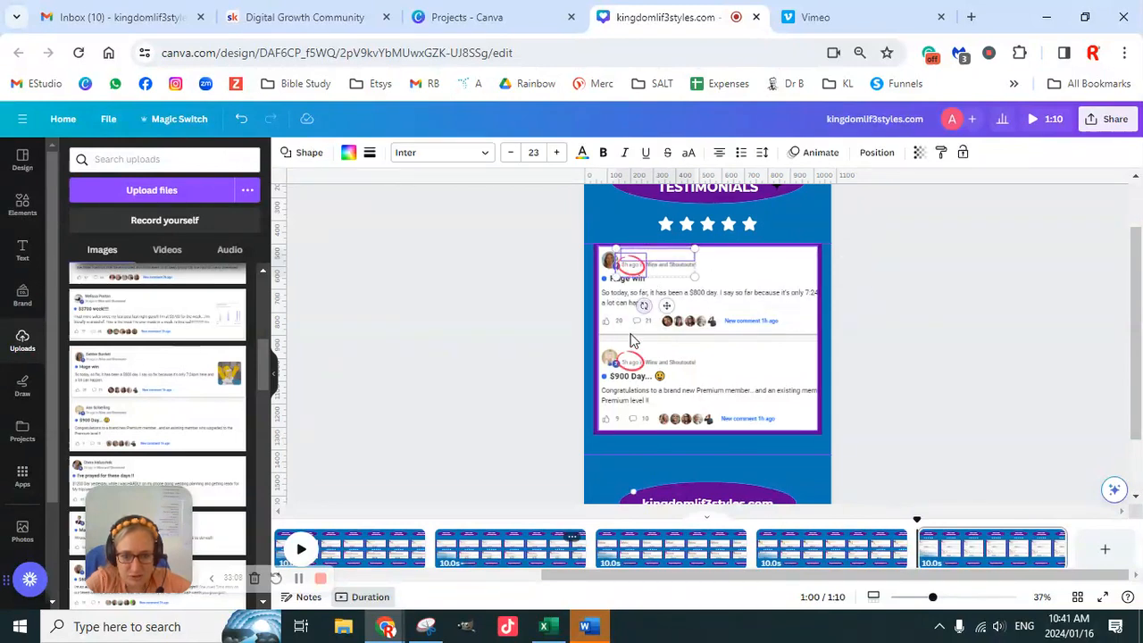
shift+click(632, 362)
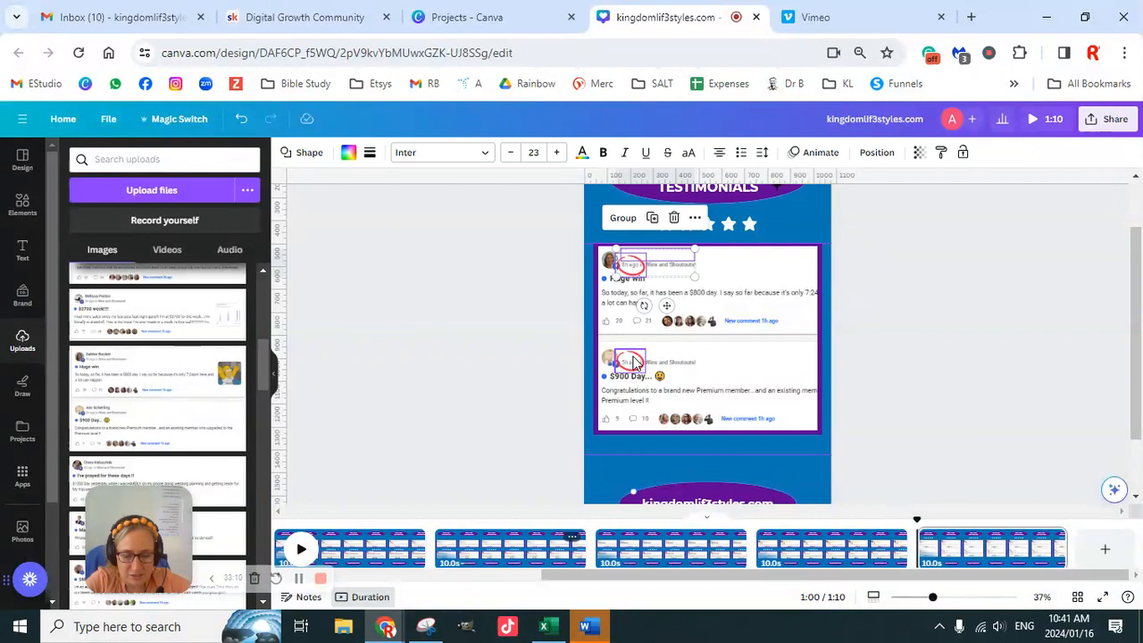
shift+click(633, 362)
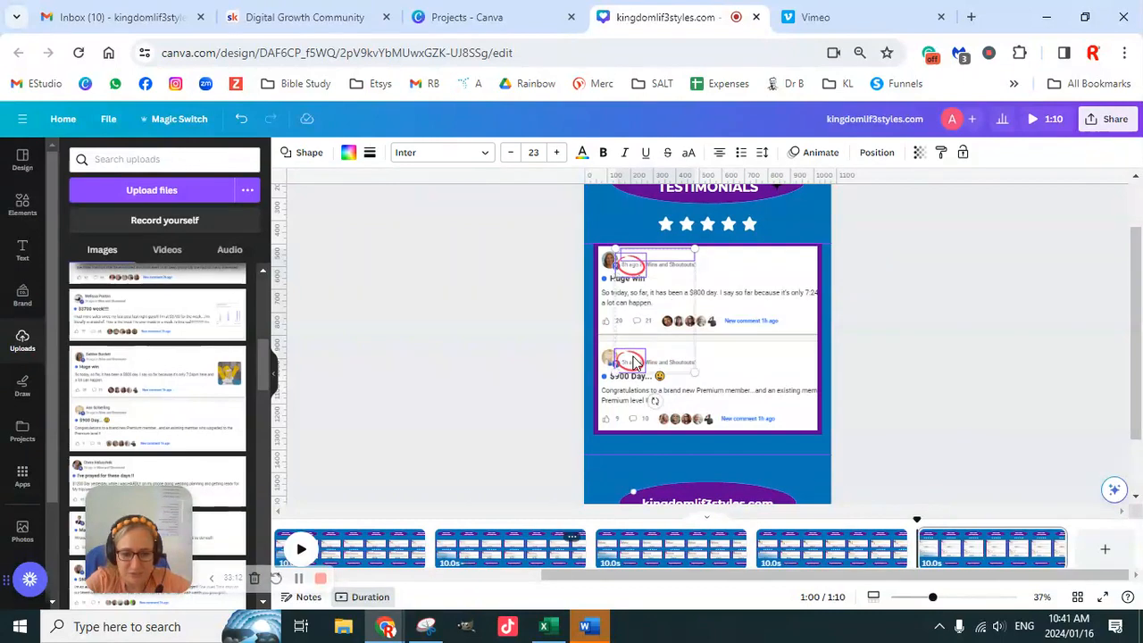
click(743, 375)
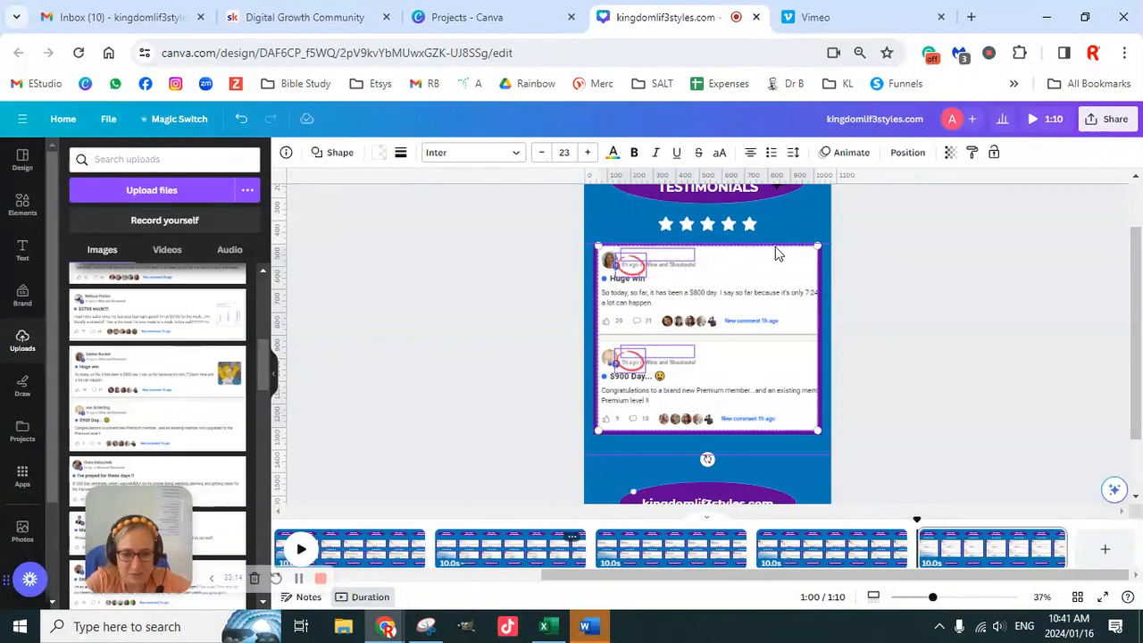
shift+click(821, 303)
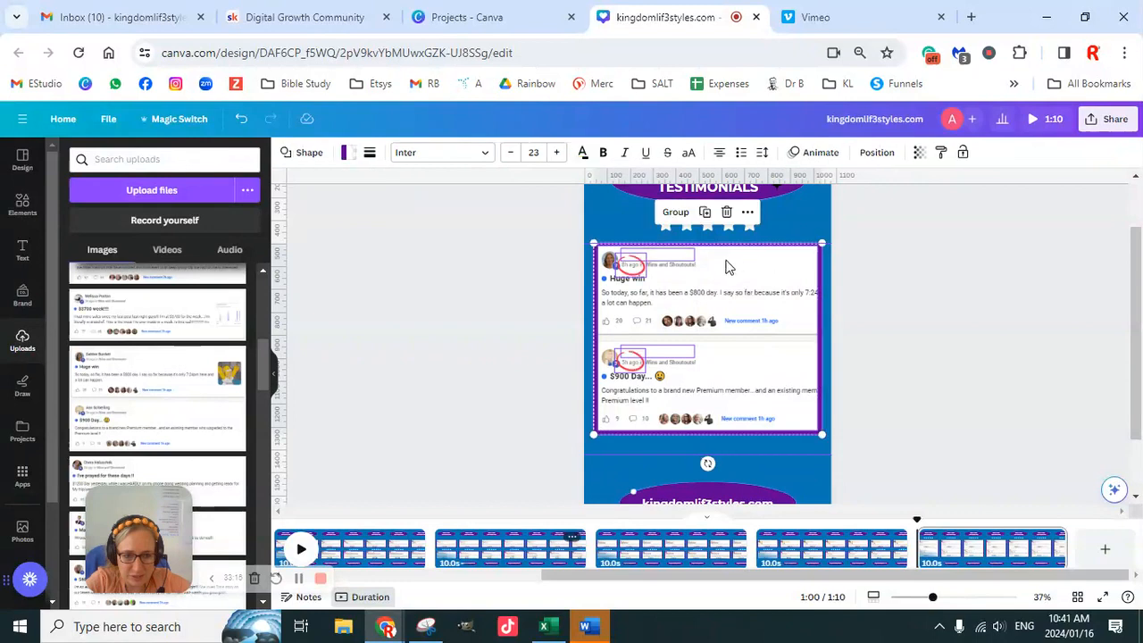
click(886, 316)
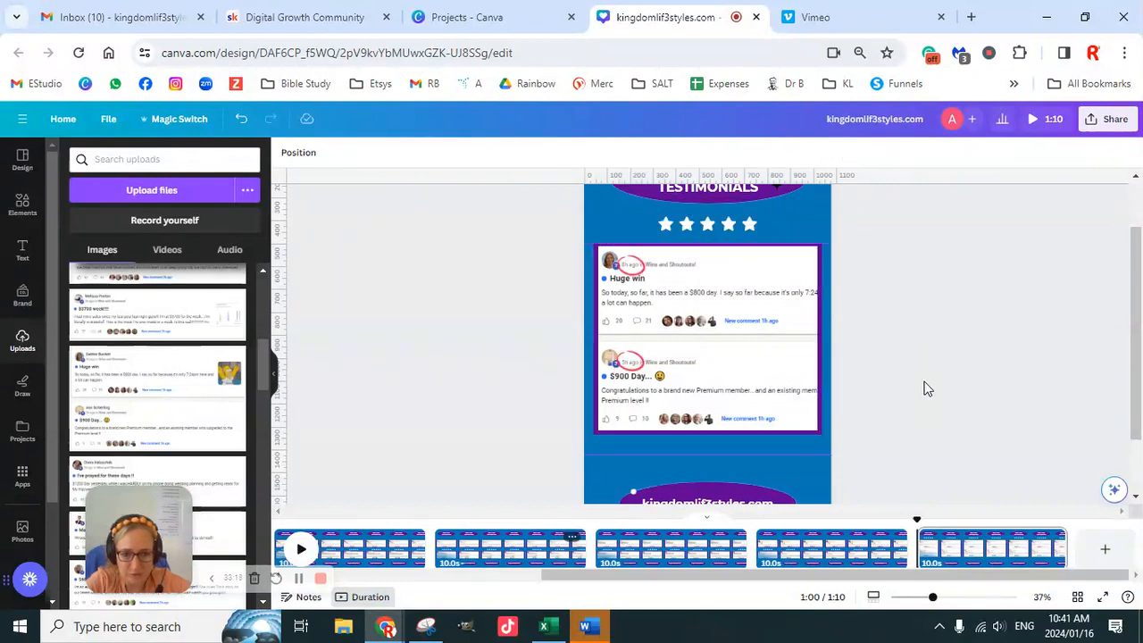
- Align the grouped testimonials to the vertical middle of page 7
click(786, 318)
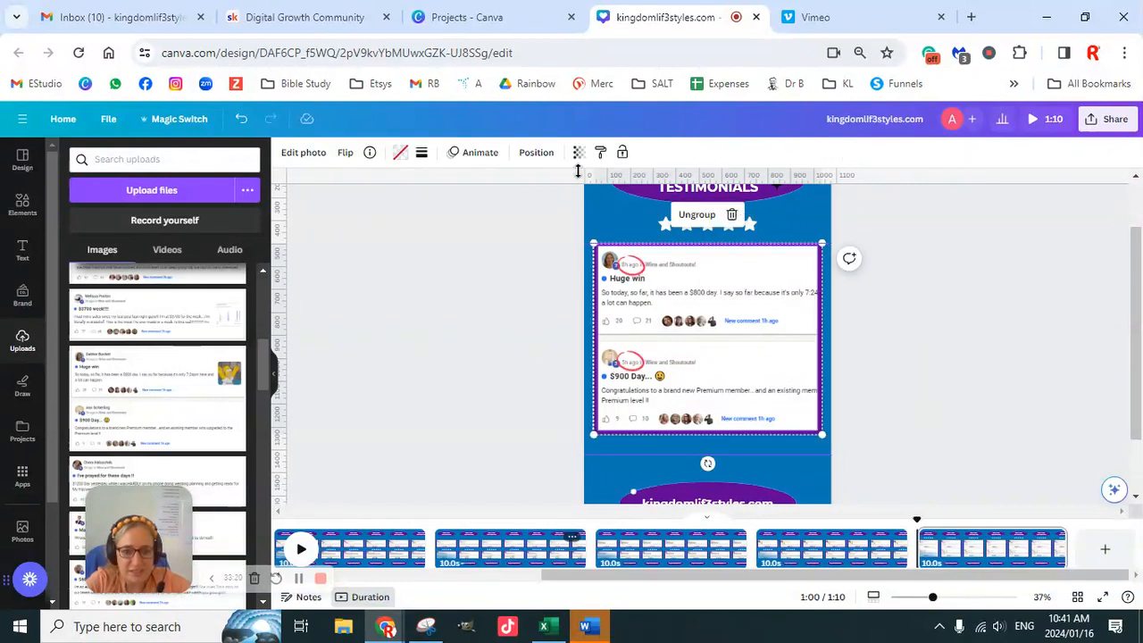
click(540, 154)
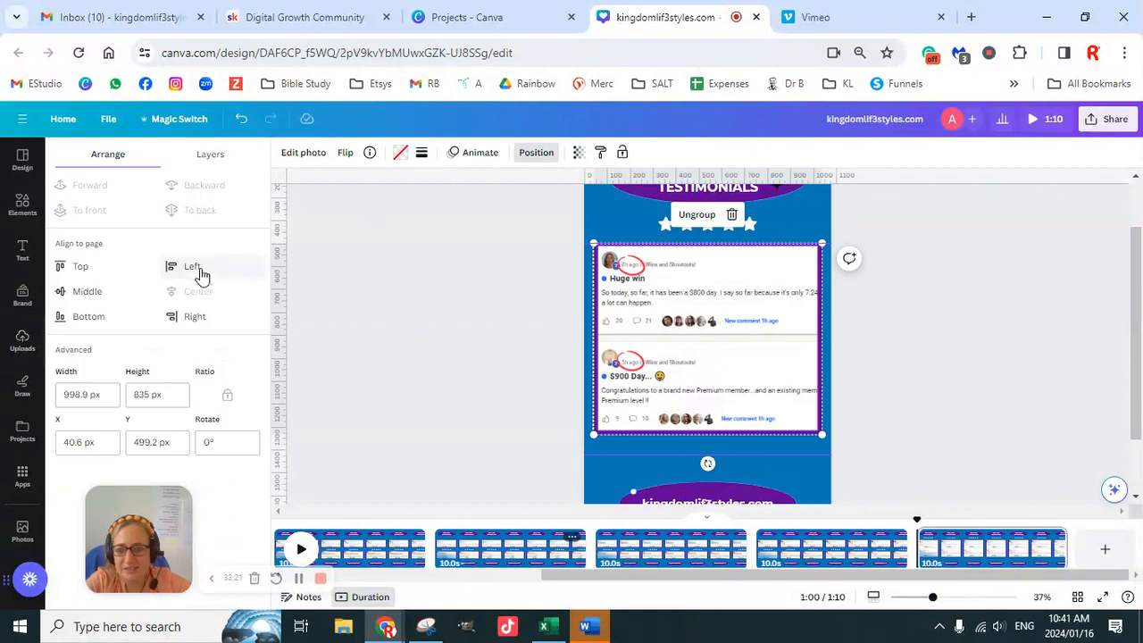
click(100, 298)
click(897, 356)
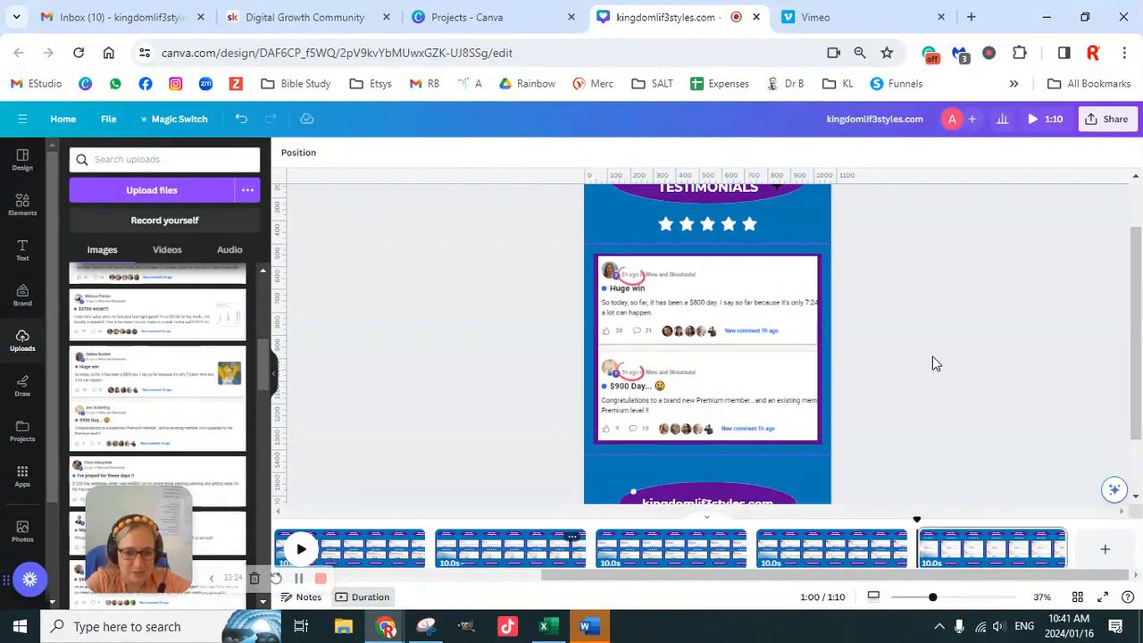
- Nudge the row of stars down to sit between the "REAL TIME TESTIMONIALS" title and the testimonials
scroll(932, 355, up, 1)
click(748, 295)
key(Down)
key(Down)
key(Down)
key(Down)
key(Down)
key(Down)
key(Down)
key(Down)
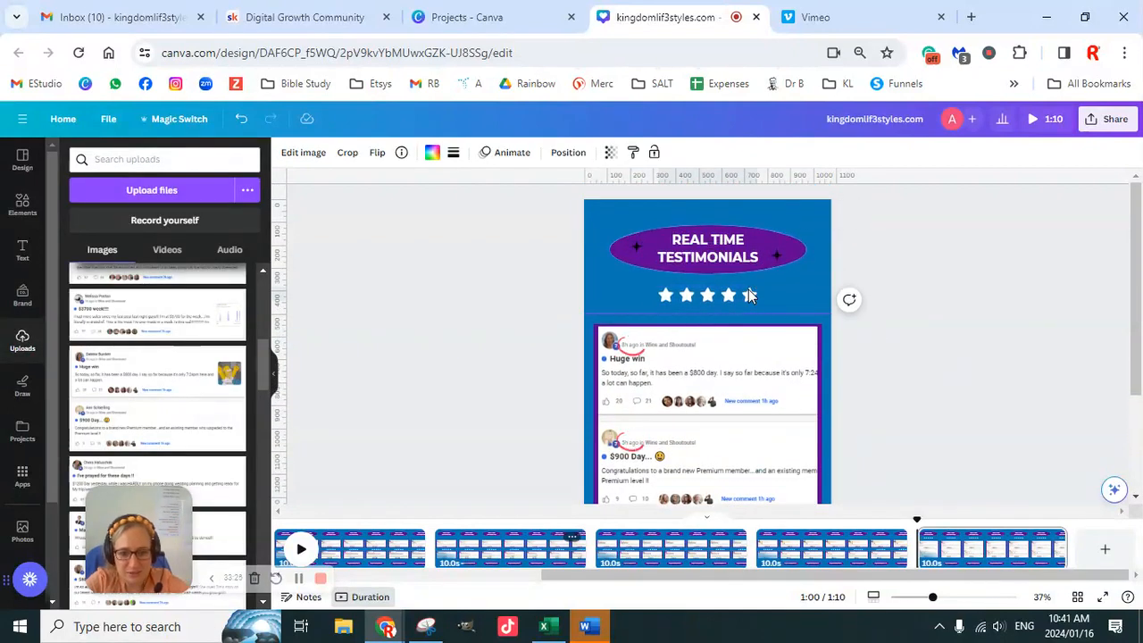
key(Down)
key(Down)
key(Down)
key(Down)
key(Down)
key(Down)
key(Down)
key(Down)
key(Down)
key(Down)
key(Down)
key(Down)
key(Down)
key(Down)
key(Down)
key(Down)
key(Down)
key(Down)
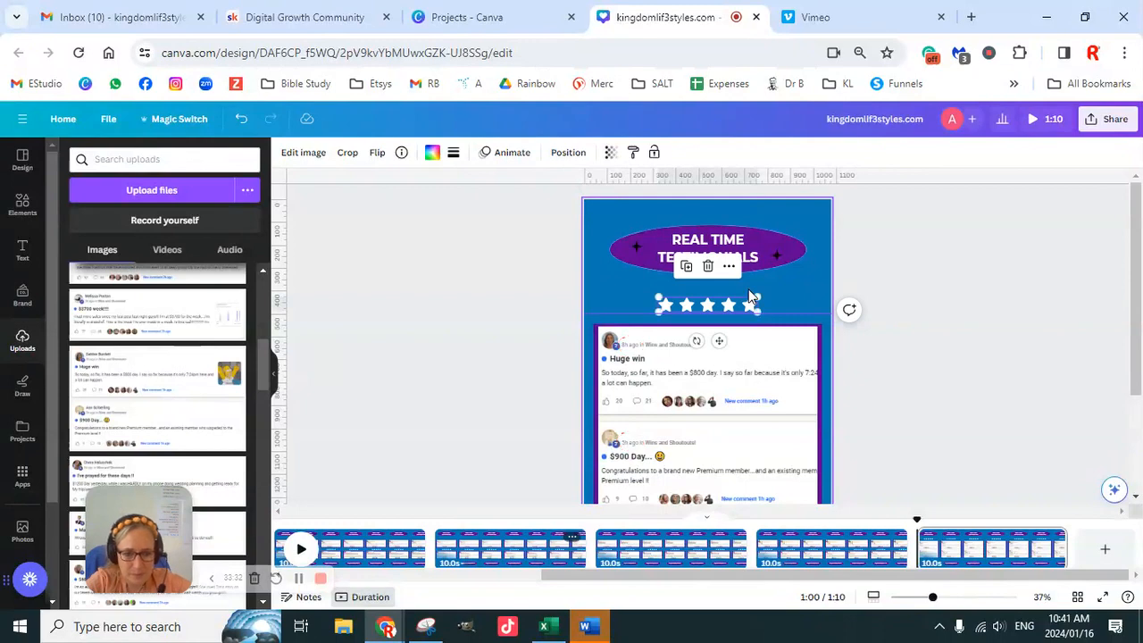
scroll(938, 401, down, 2)
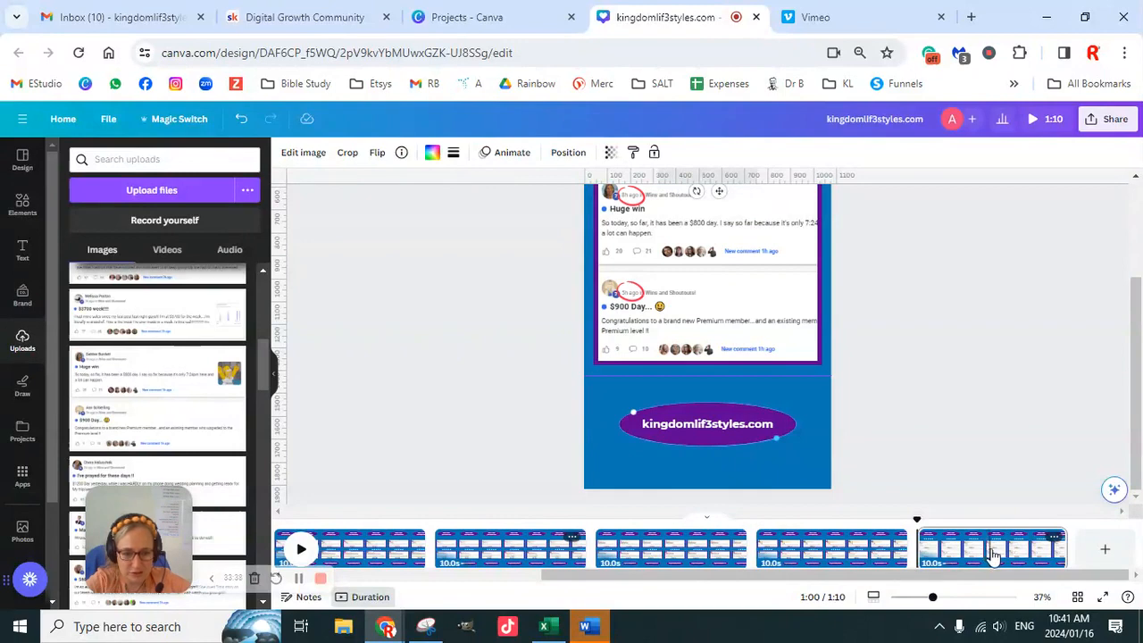
- Move the page with the "Huge win" and "$900 Day" testimonials from the end of the timeline to the first position
drag(1002, 554, 435, 543)
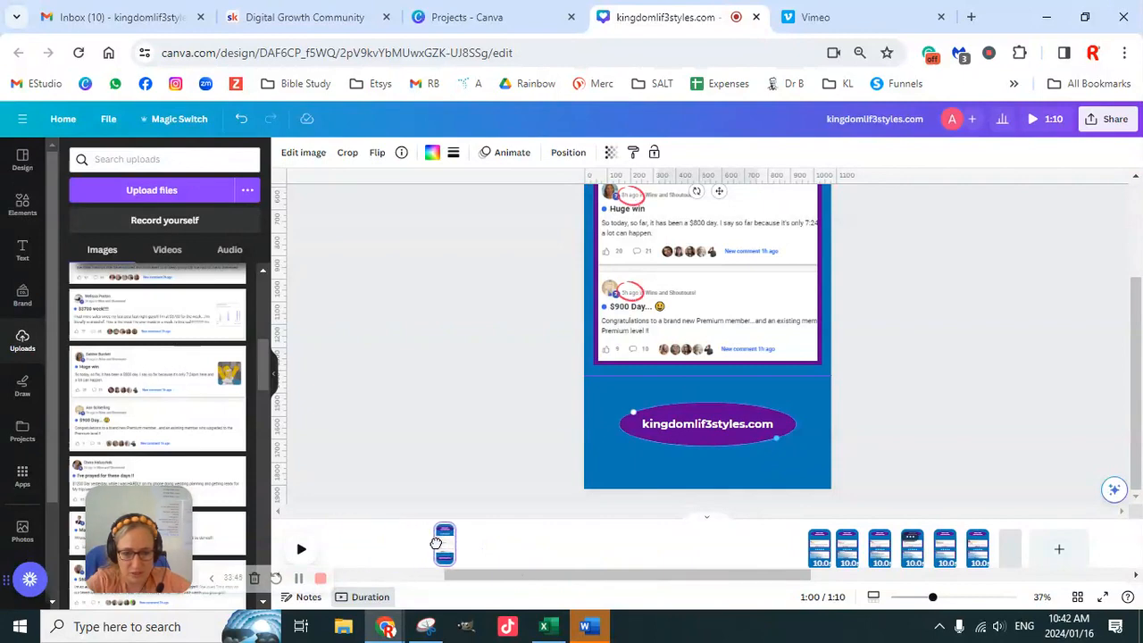
drag(507, 544, 509, 543)
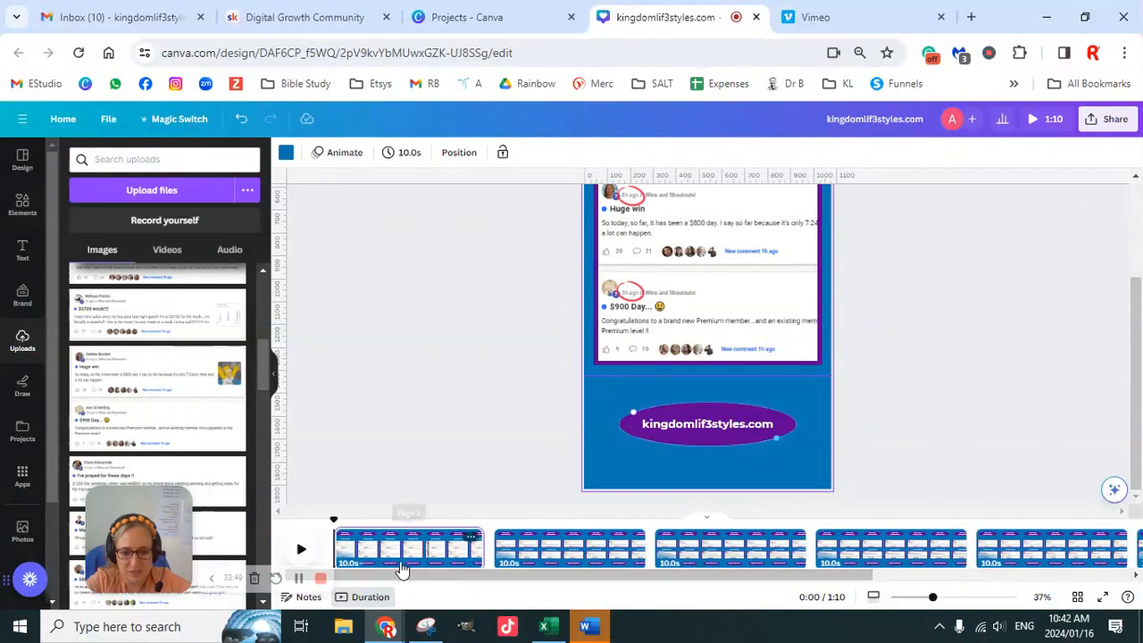
scroll(866, 433, up, 3)
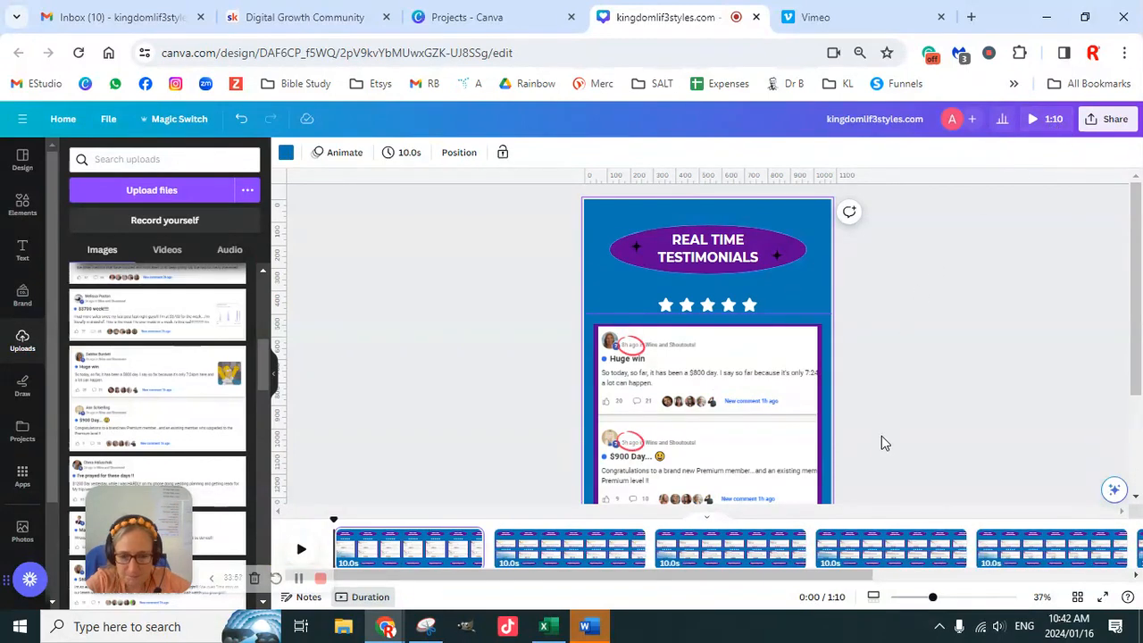
- Duplicate page 1 and move the copy to the end of the timeline
click(470, 538)
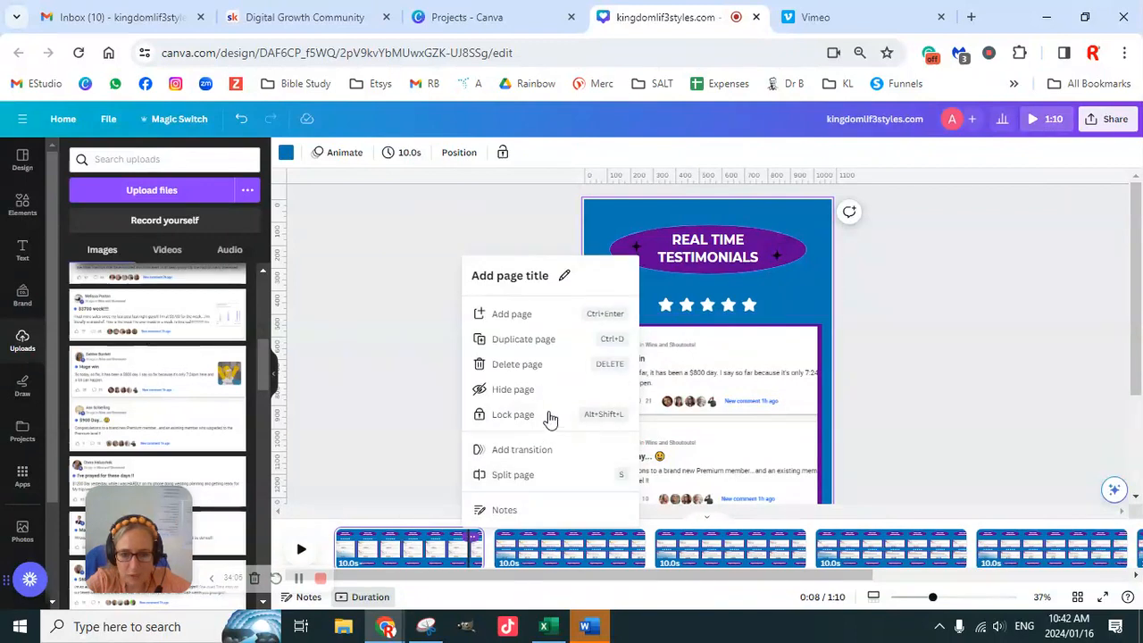
click(539, 344)
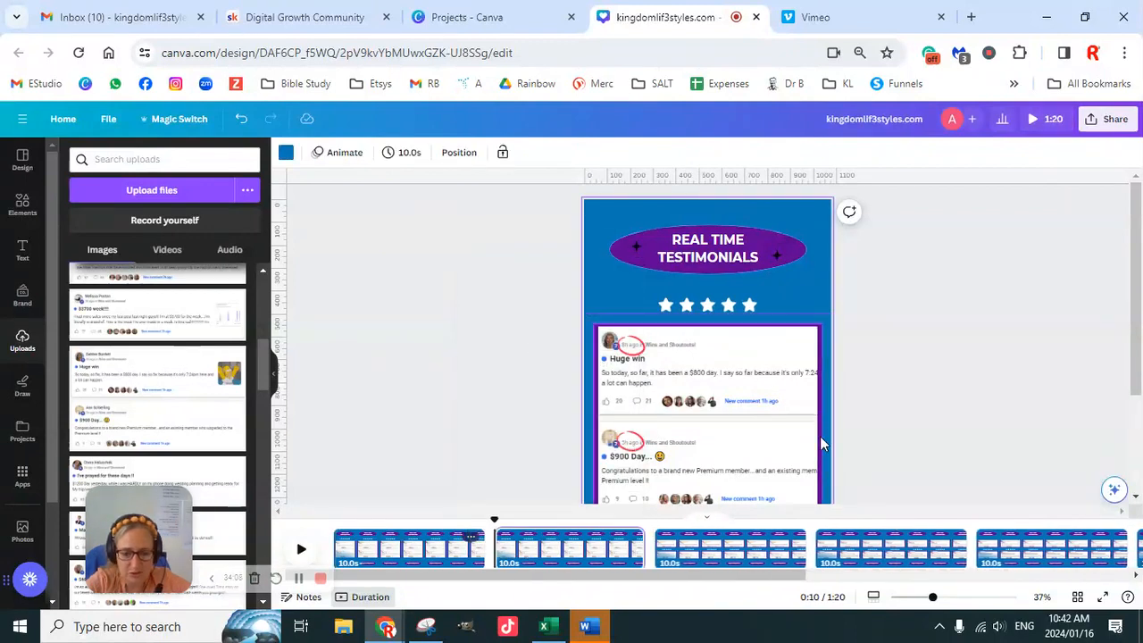
drag(563, 554, 779, 542)
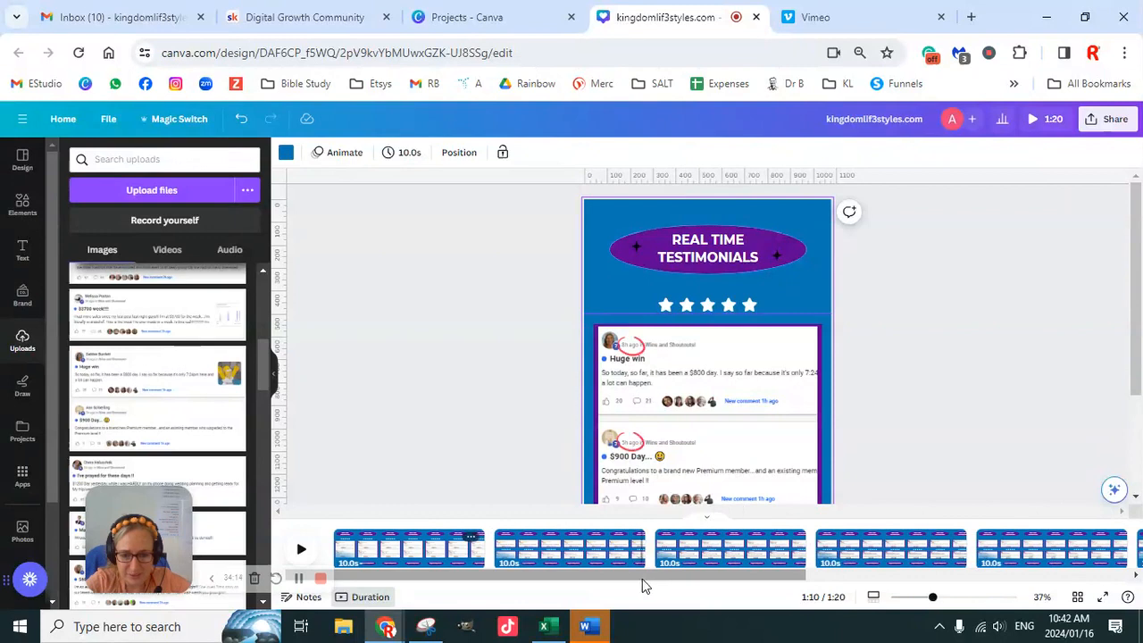
- Detach the "Huge win" and "$900 Day" screenshot from its frame on the last page and delete it
drag(641, 576, 1064, 575)
click(997, 548)
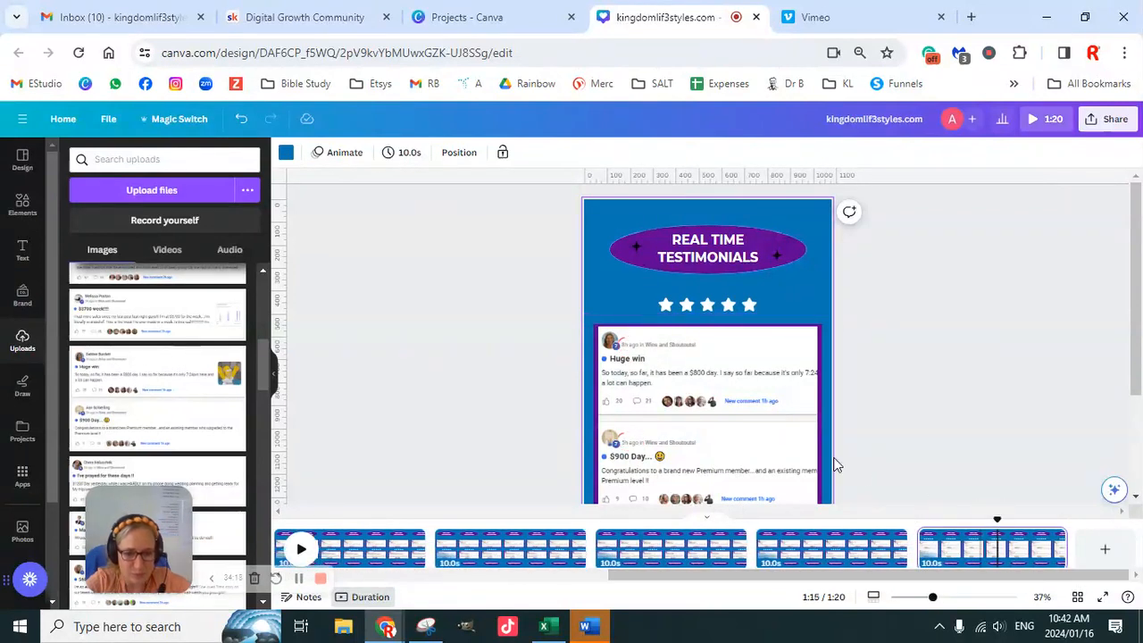
scroll(713, 380, down, 2)
right_click(716, 364)
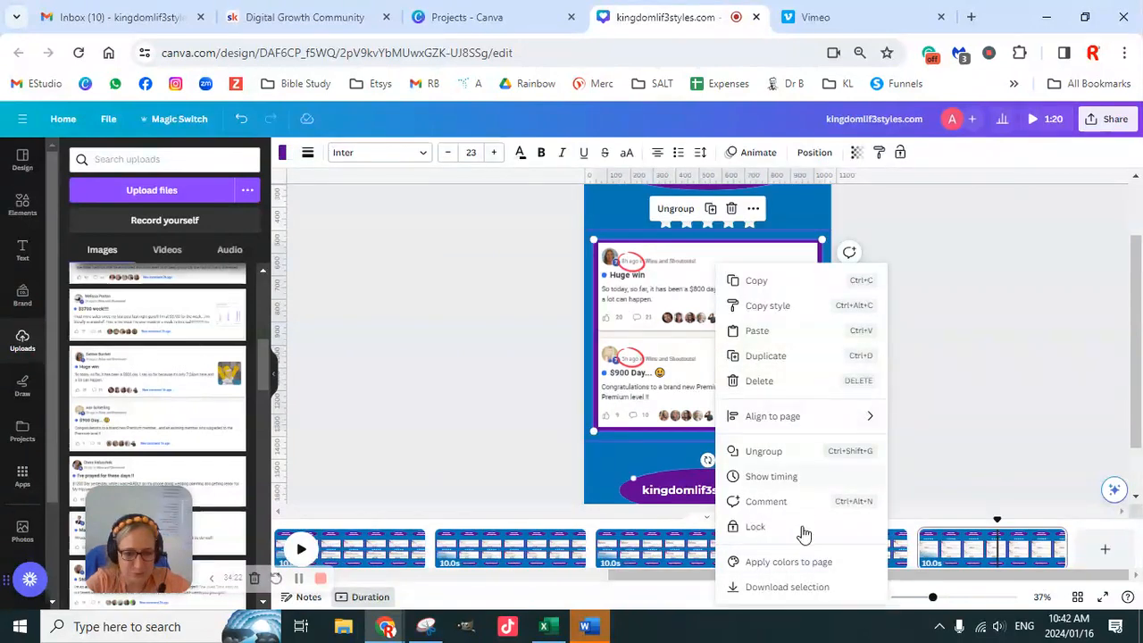
click(946, 357)
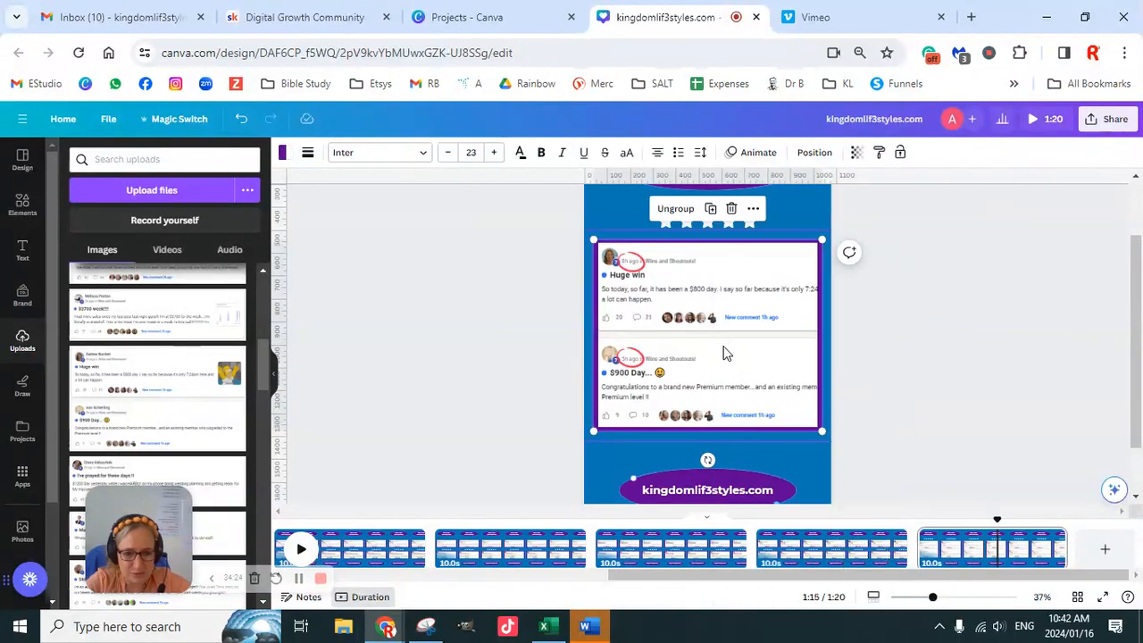
click(721, 348)
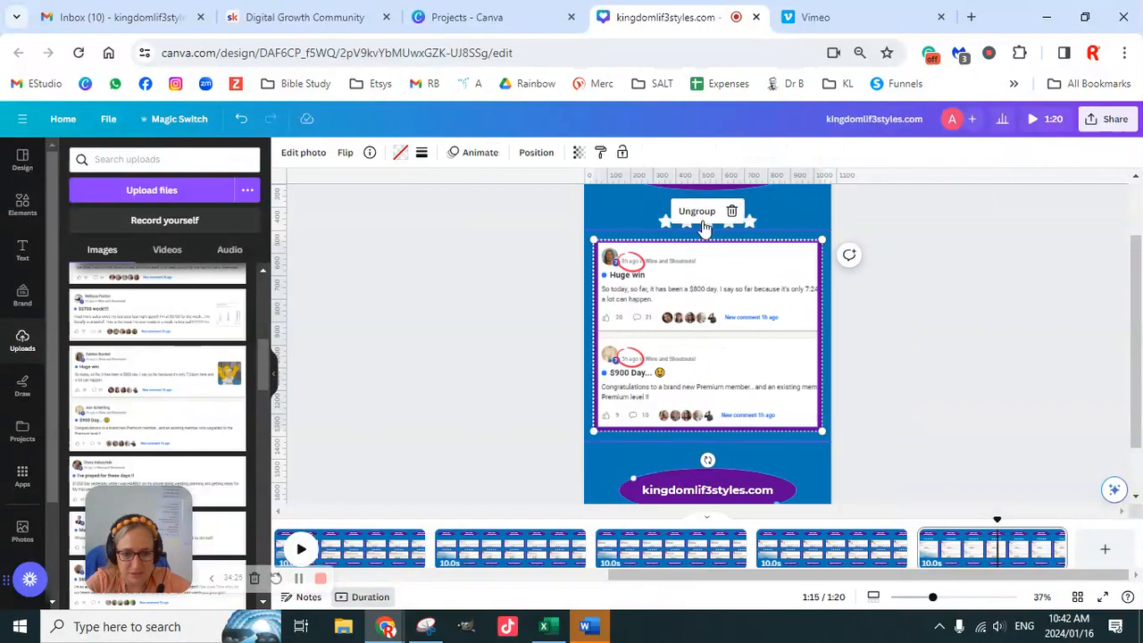
click(936, 315)
right_click(777, 350)
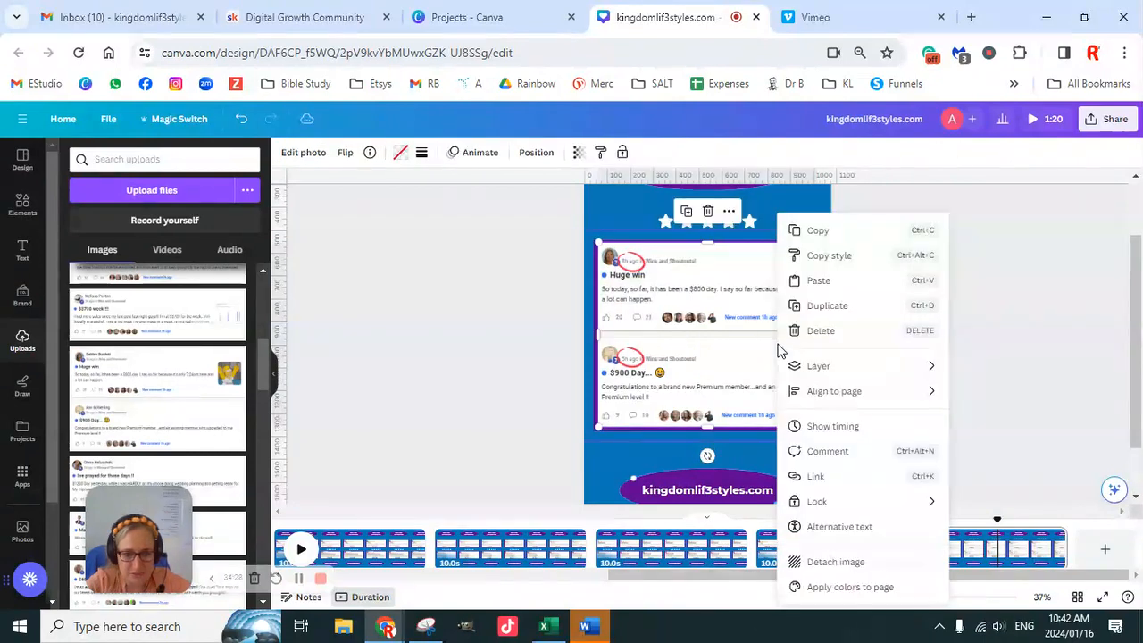
click(846, 564)
click(1011, 360)
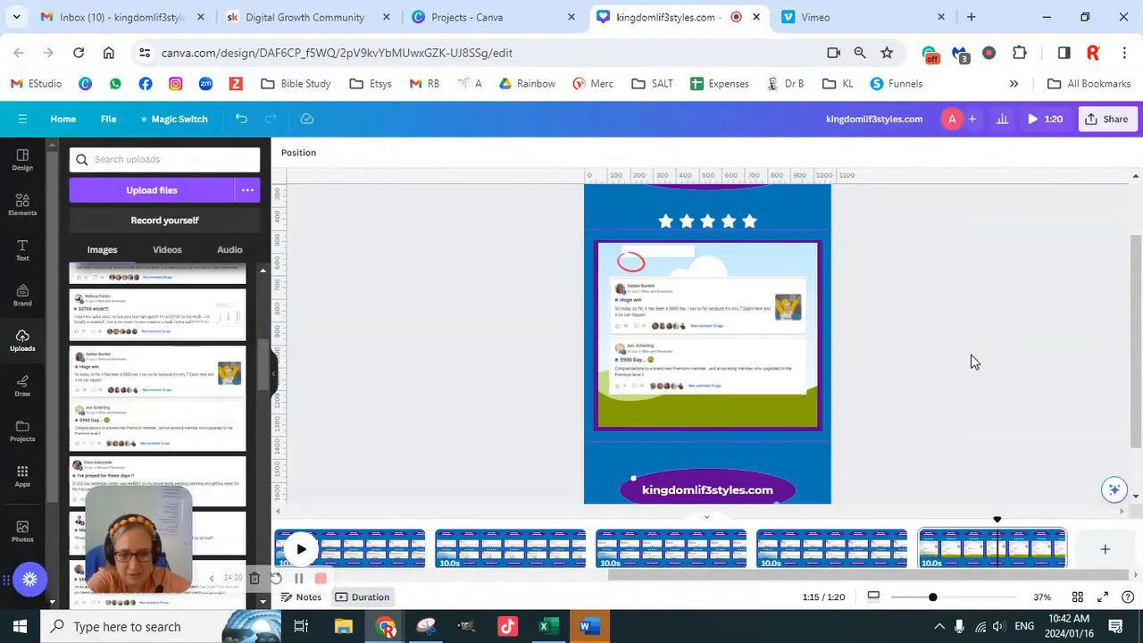
click(771, 349)
key(Delete)
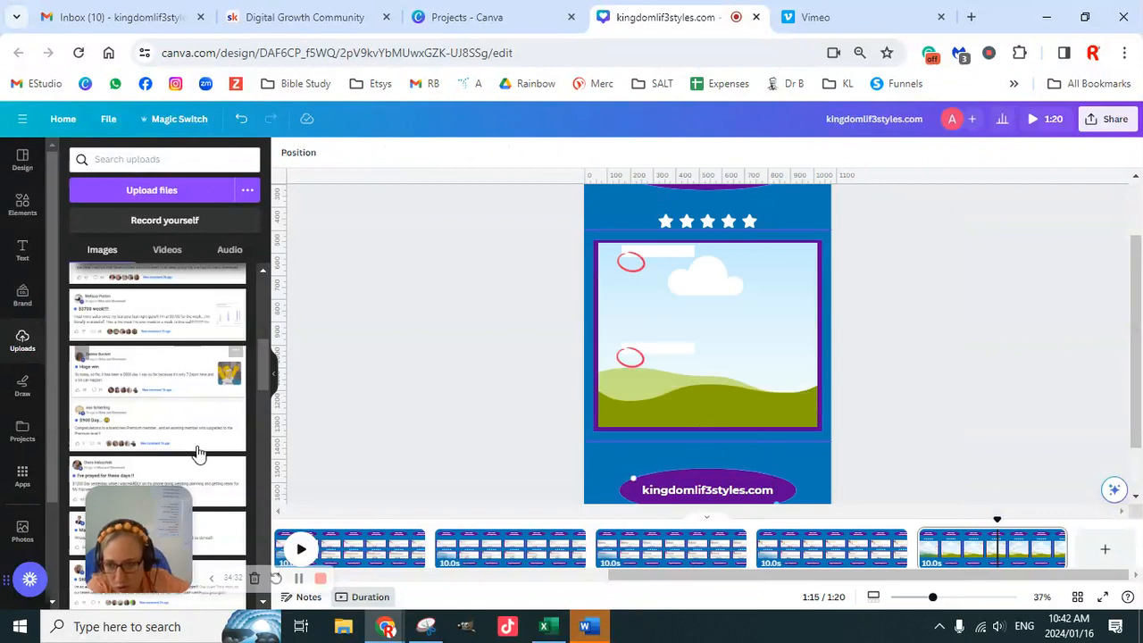
- Fill the empty frame with the uploaded "Starter Program while sleeping" and "$2400 DAY SO FAR" screenshot, slightly enlarged and aligned so each line's beginning shows
scroll(199, 453, up, 3)
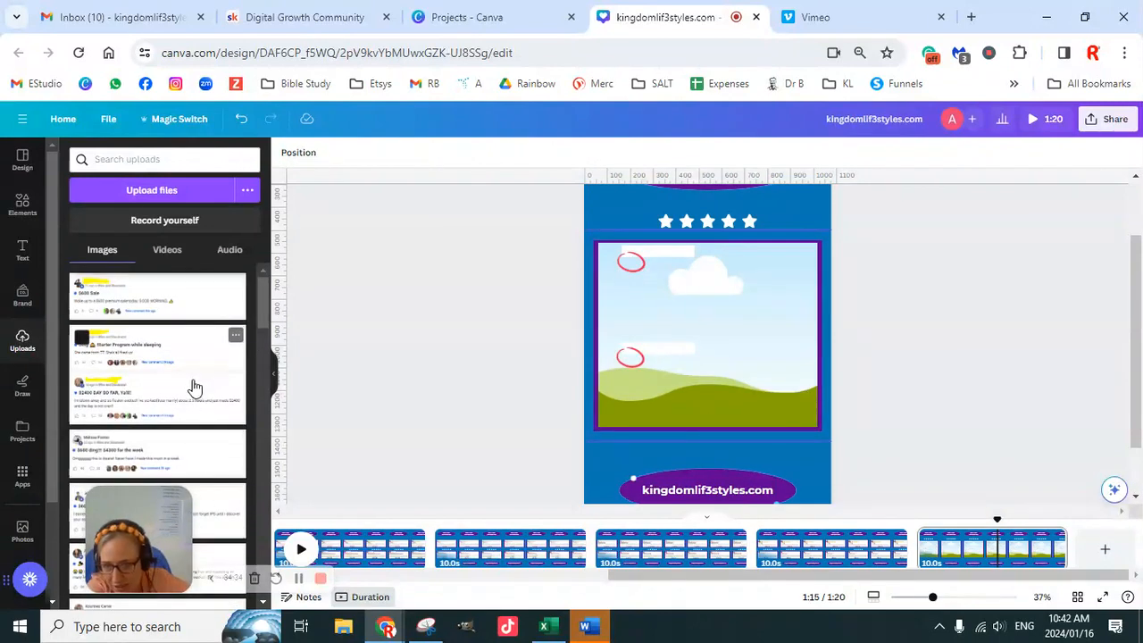
drag(789, 240, 702, 312)
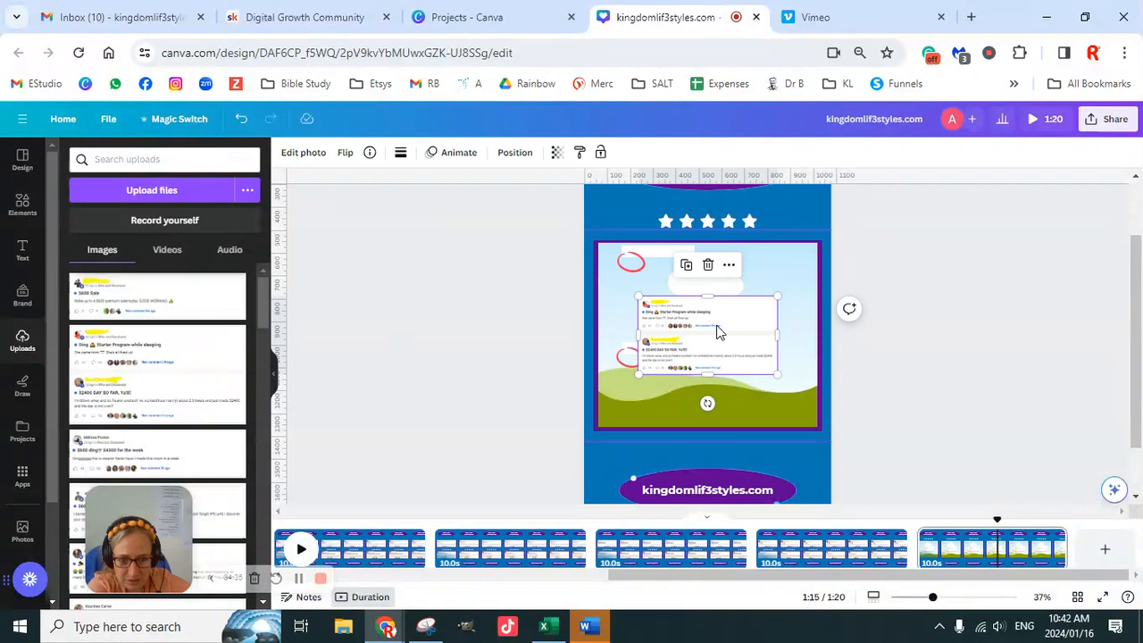
double_click(696, 325)
drag(693, 320, 763, 324)
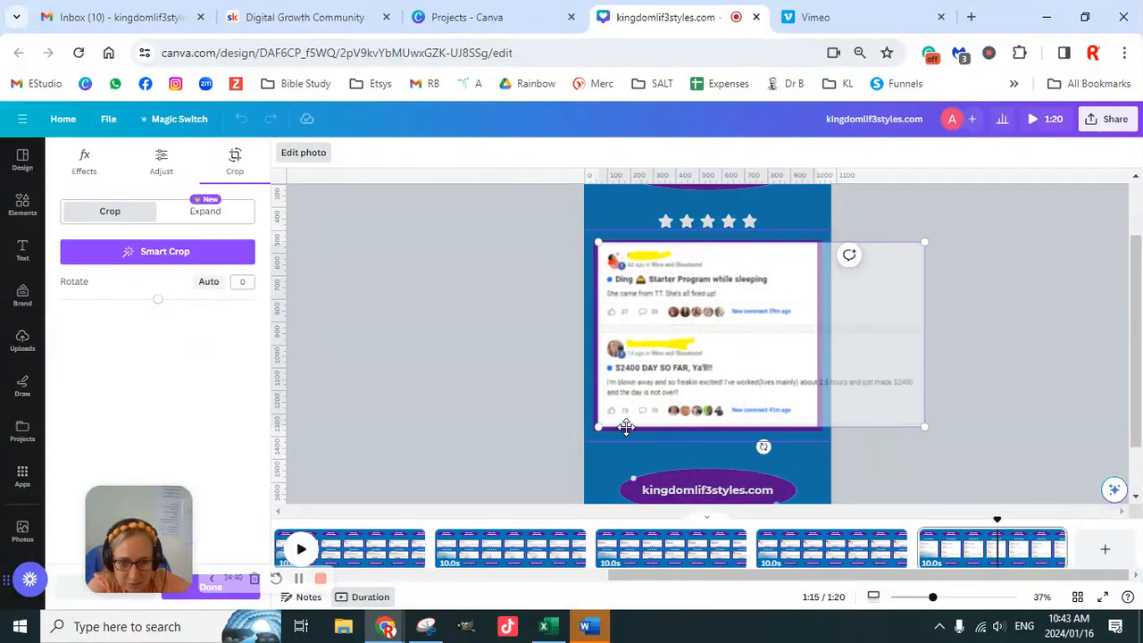
drag(599, 430, 586, 435)
drag(684, 355, 707, 357)
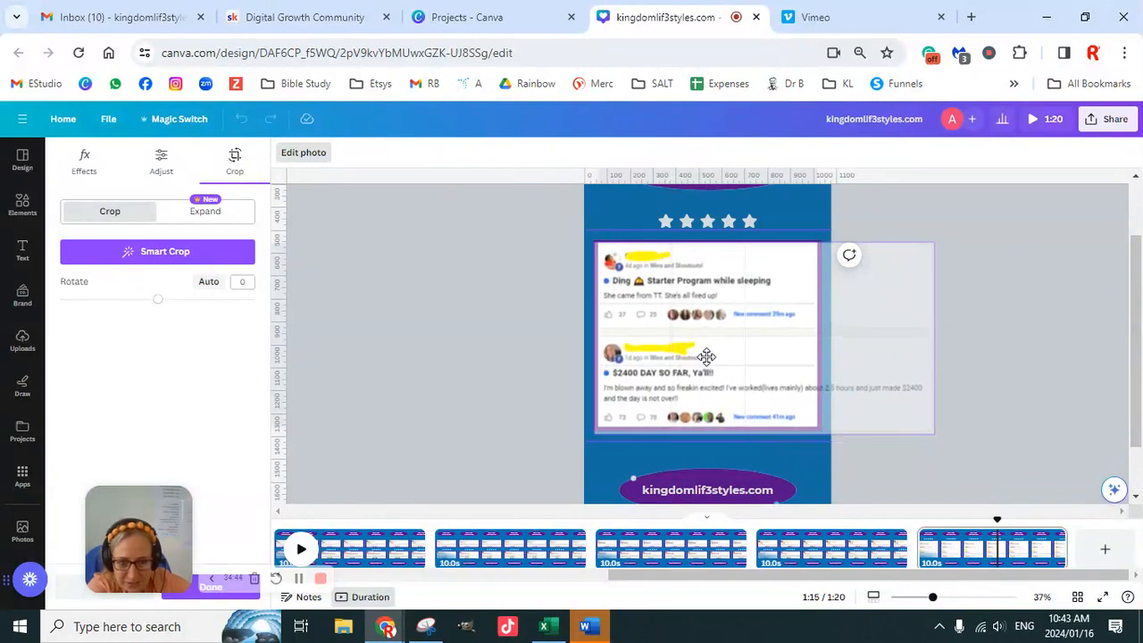
drag(597, 242, 591, 239)
drag(671, 343, 674, 346)
click(1018, 365)
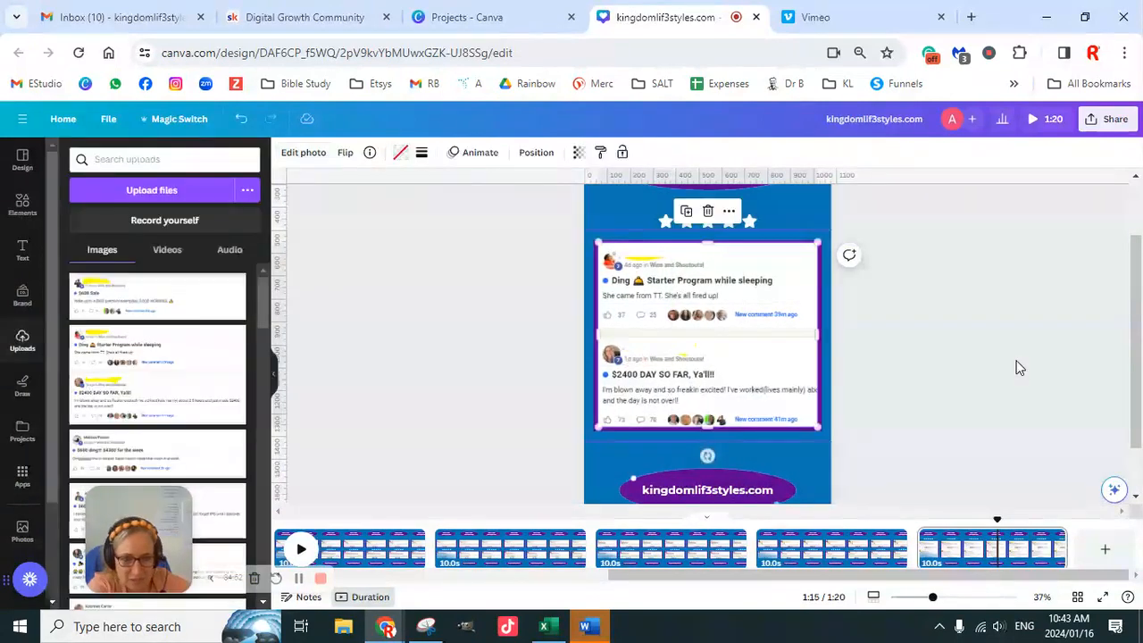
- Shift the lower white name cover and extend it upward to hide the highlighted name above "$2400 DAY SO FAR"
drag(934, 597, 960, 597)
click(617, 364)
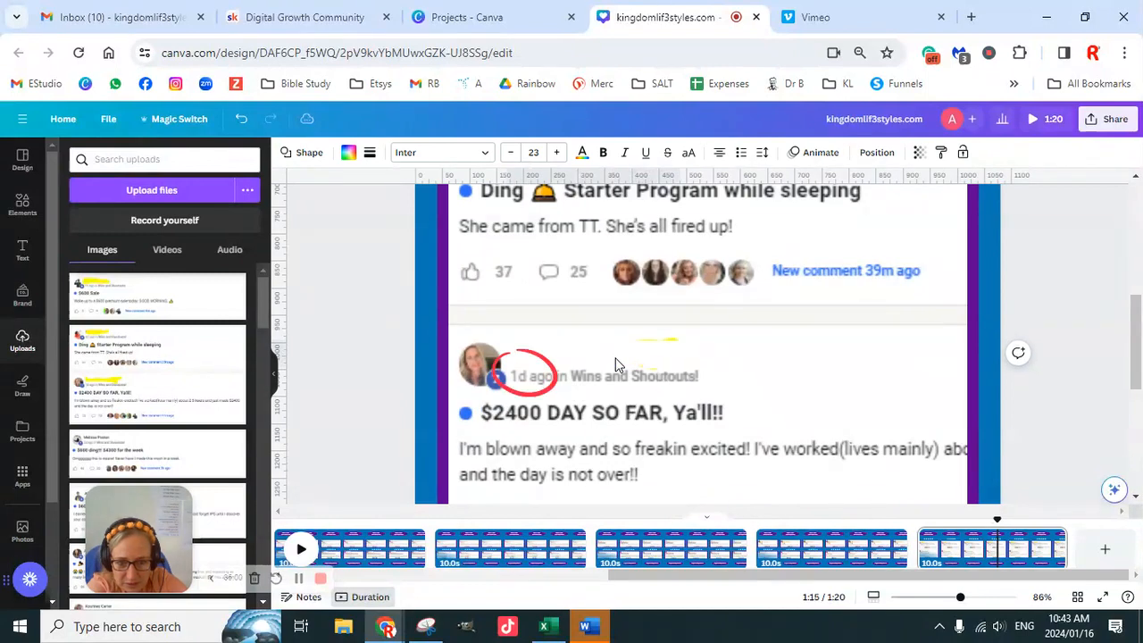
click(604, 346)
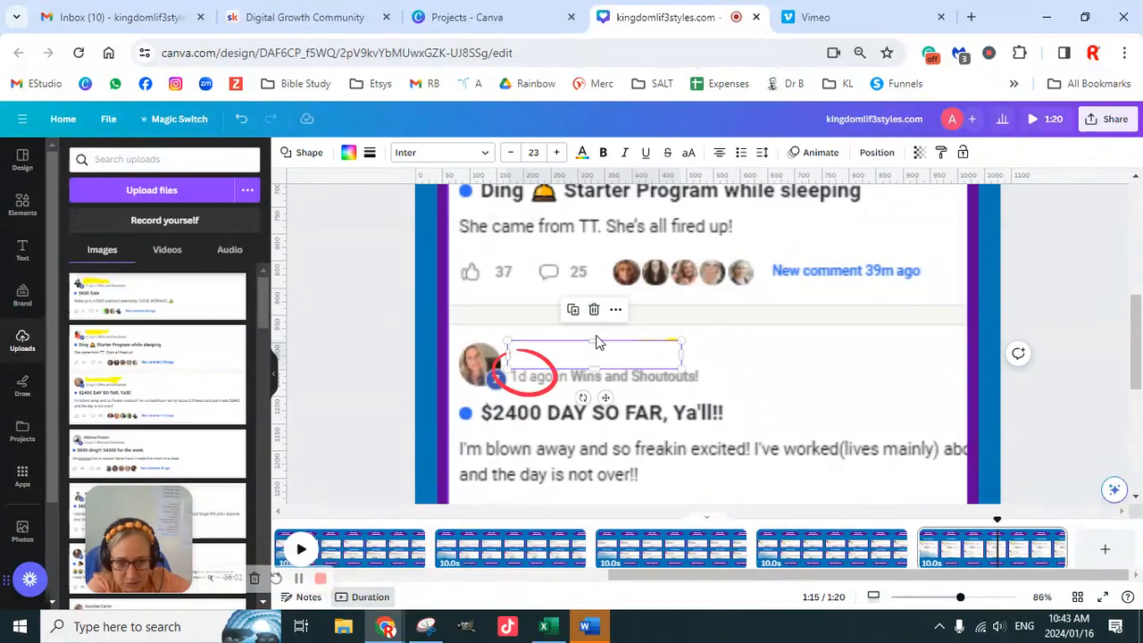
drag(596, 341, 595, 332)
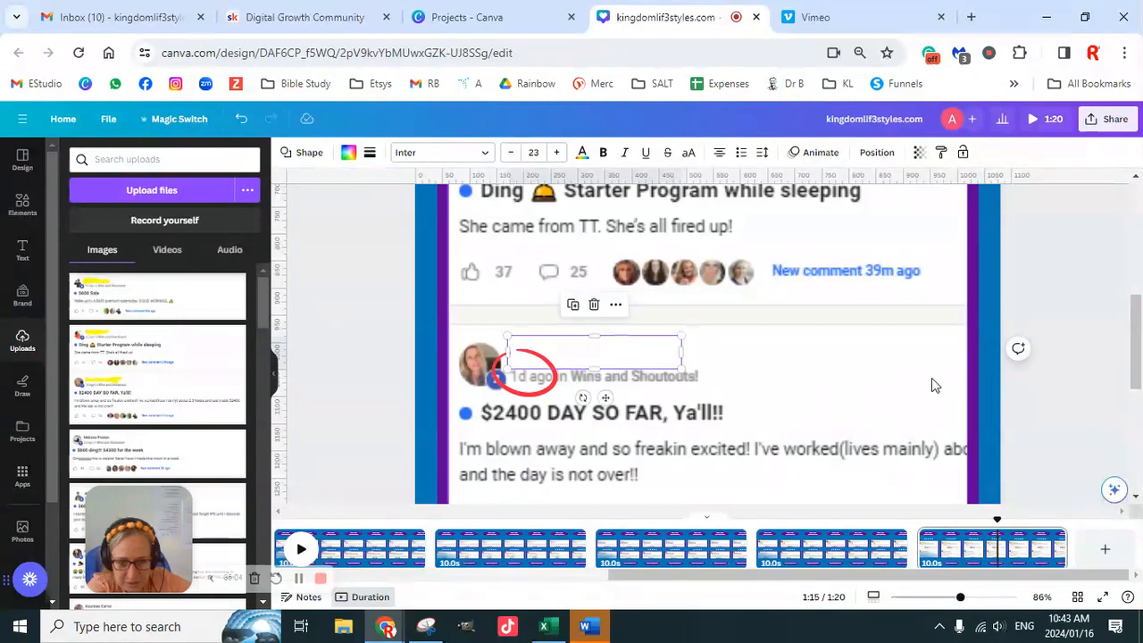
- Nudge the lower red circle right and slightly up so it surrounds the "1d ago" date
click(543, 391)
key(Right)
key(Right)
key(Right)
key(Right)
key(Right)
key(Right)
key(Right)
key(Right)
key(Right)
key(Right)
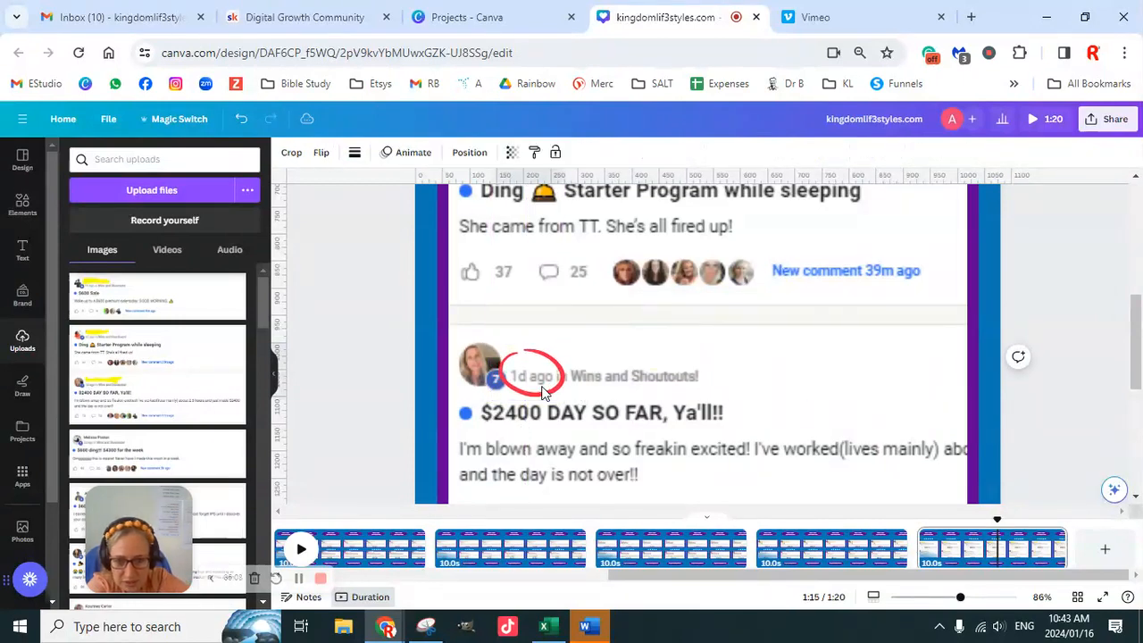
key(Left)
key(Left)
key(Up)
key(Up)
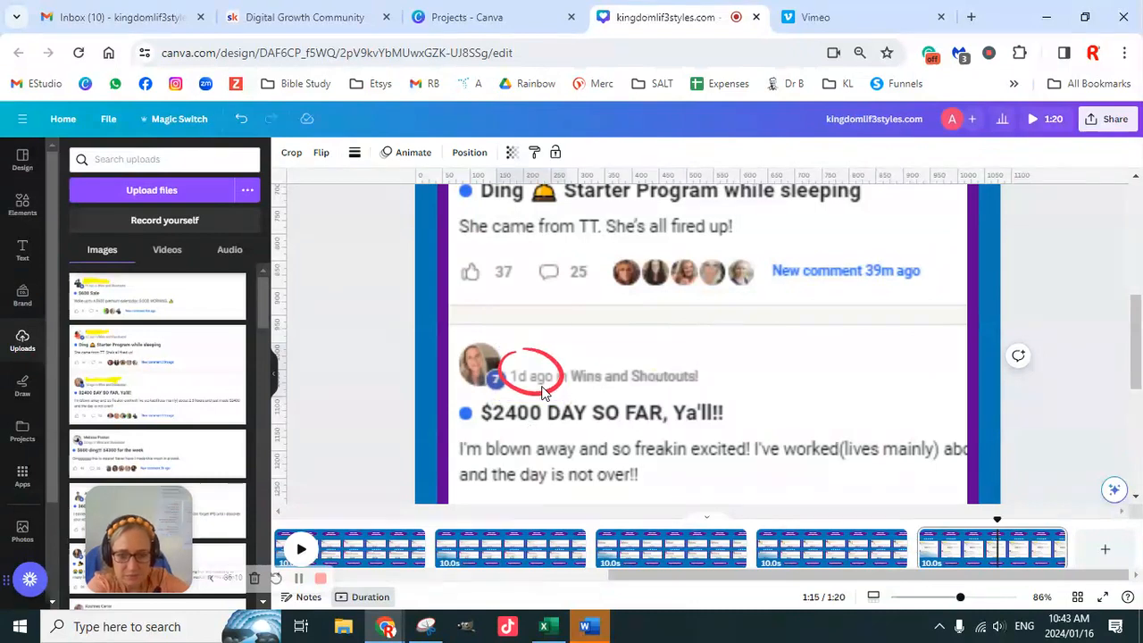
key(Left)
key(Left)
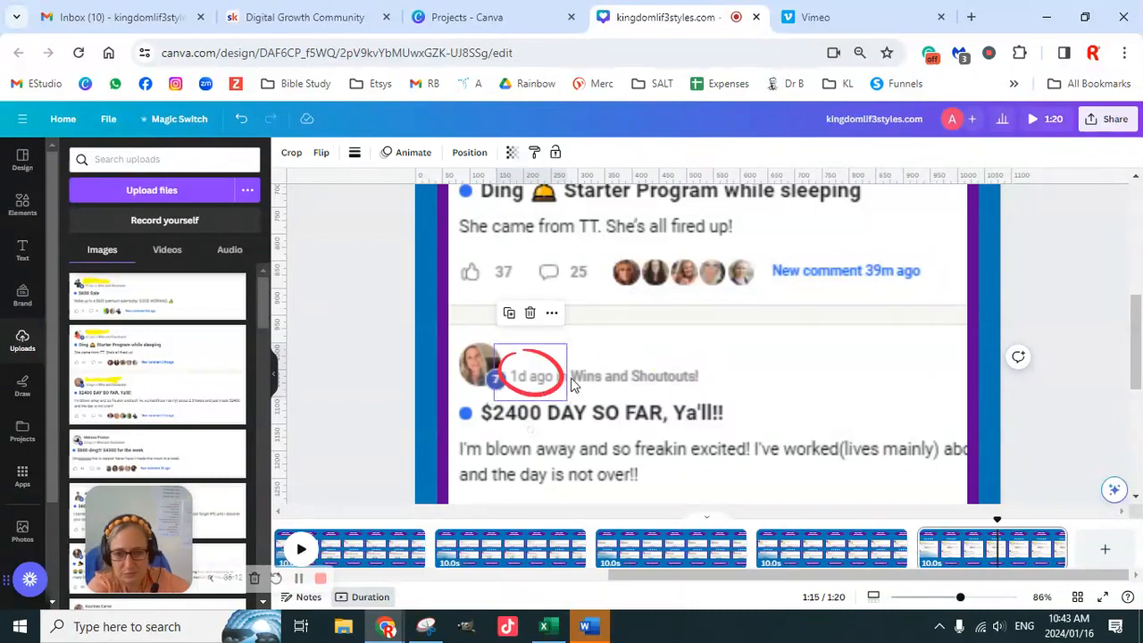
- Nudge the upper red circle down and right so it surrounds the "4d ago" date
scroll(585, 389, up, 3)
scroll(583, 386, up, 1)
click(595, 379)
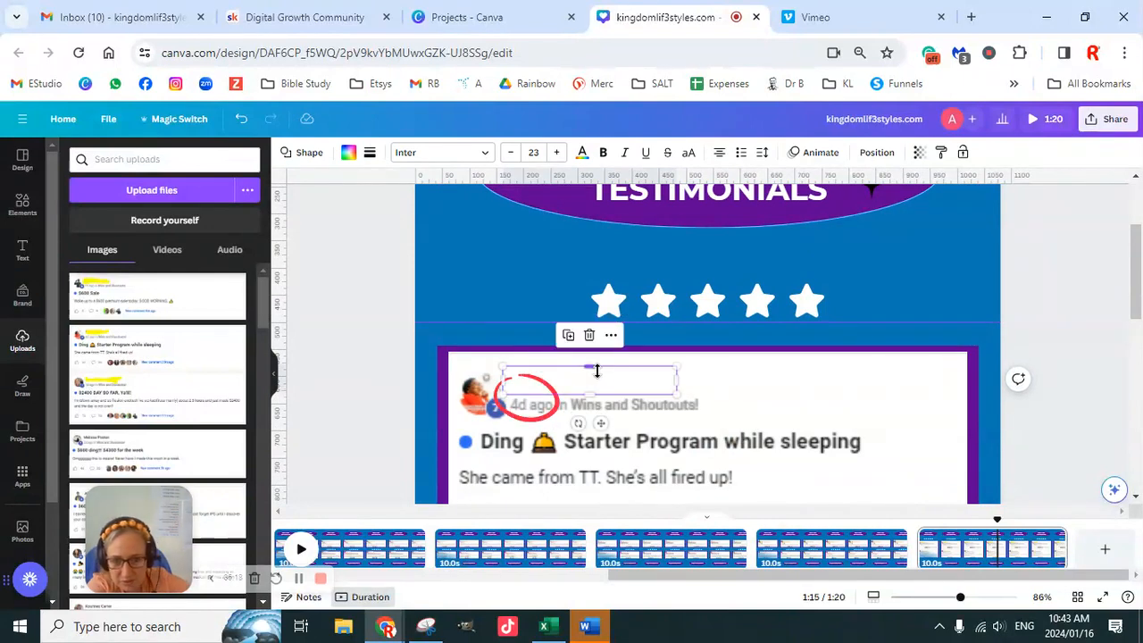
click(552, 416)
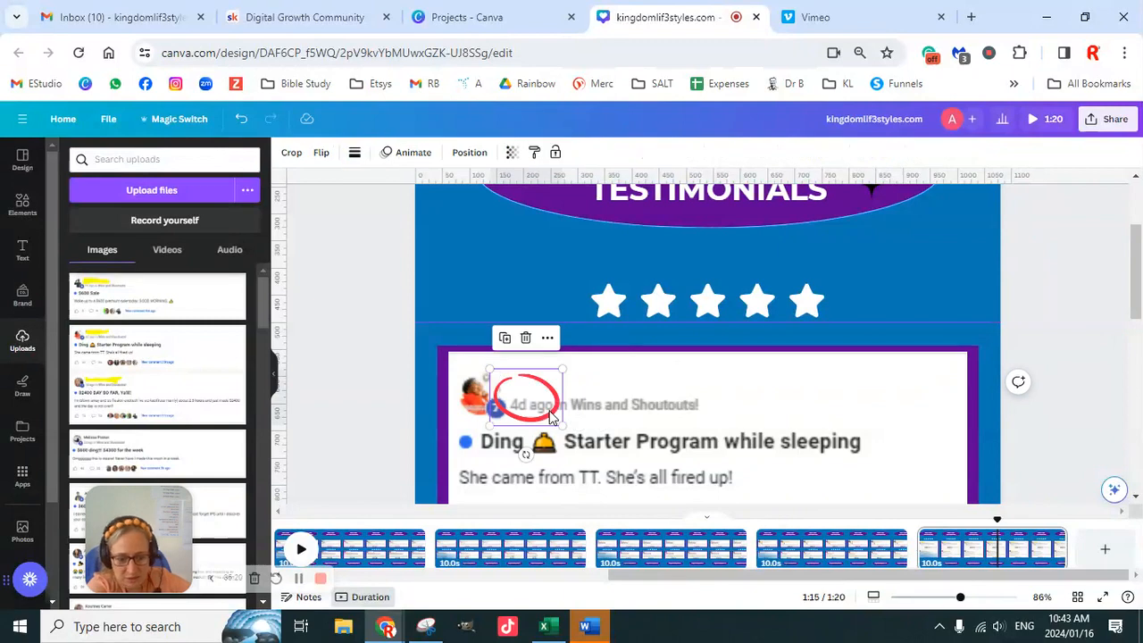
key(Down)
key(Down)
key(Down)
key(Down)
key(Right)
key(Right)
key(Right)
key(Right)
key(Right)
key(Right)
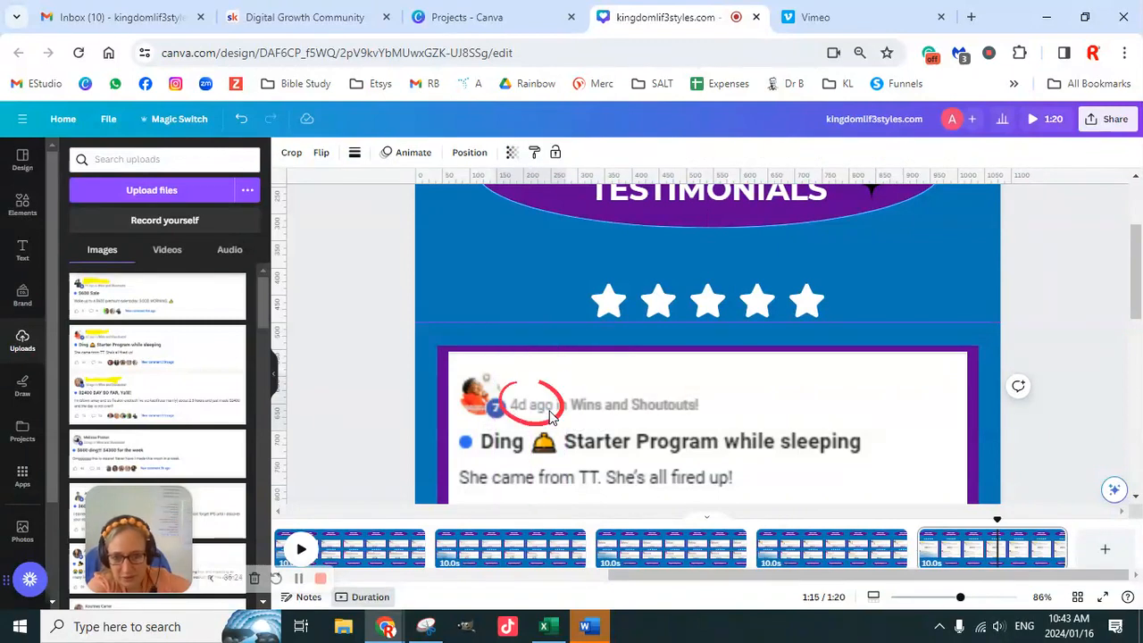
click(1018, 327)
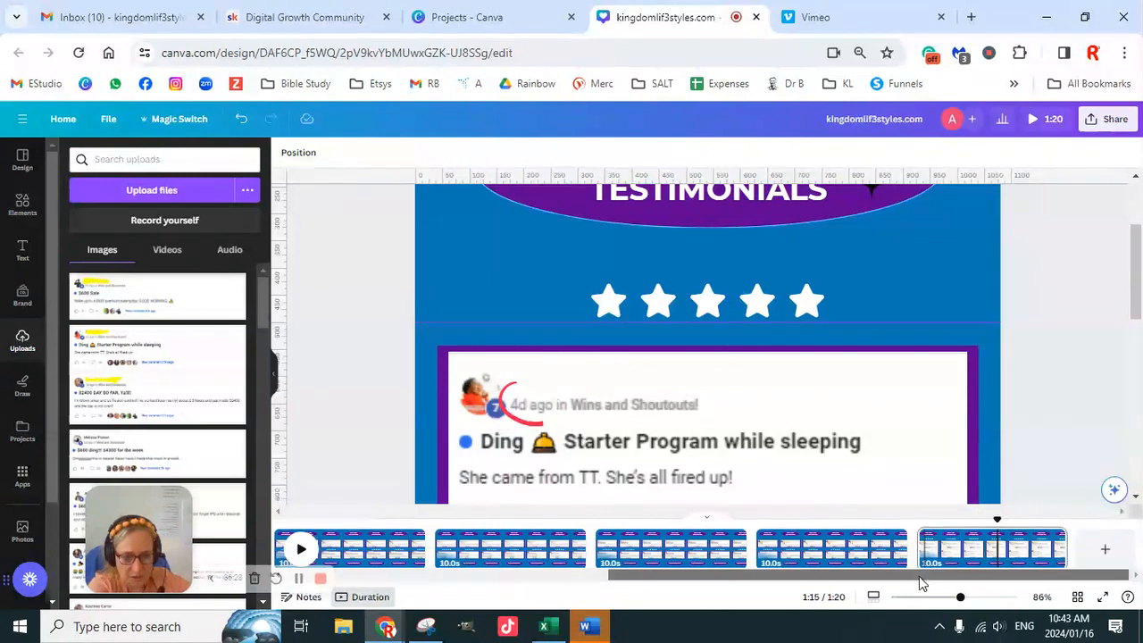
- Preview the video to check how long each testimonial page stays readable
drag(933, 582, 540, 579)
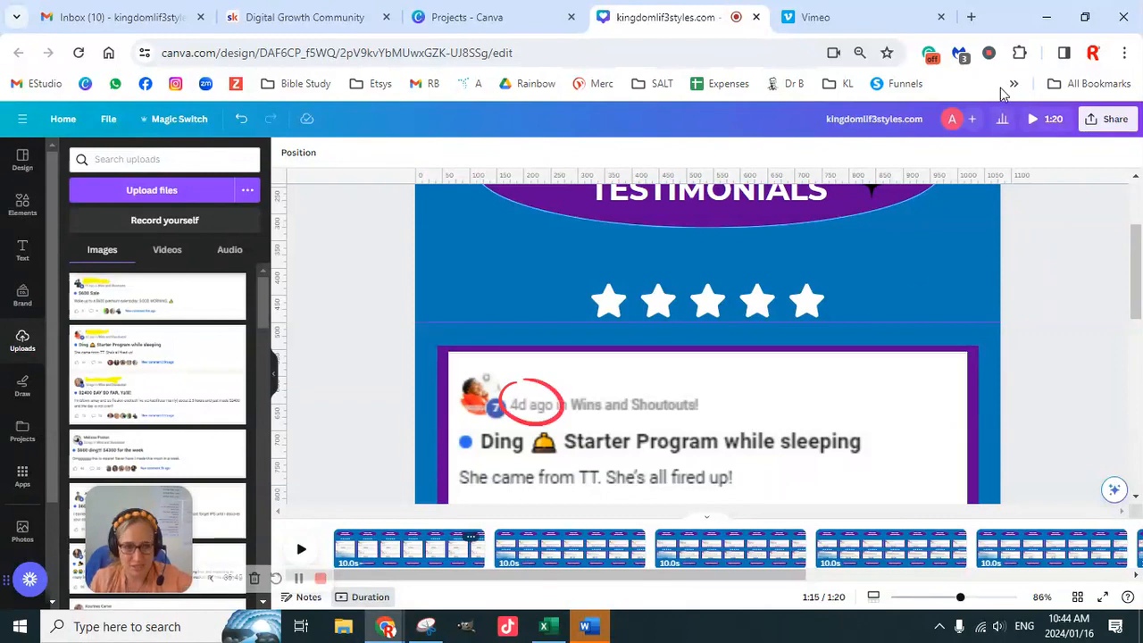
click(1036, 123)
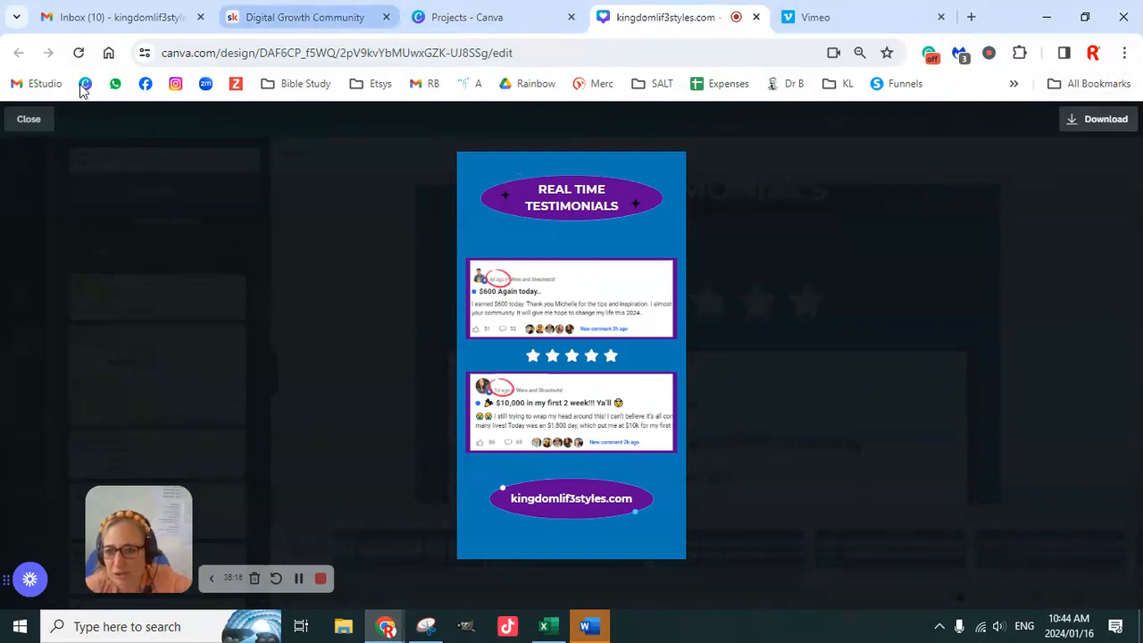
click(28, 120)
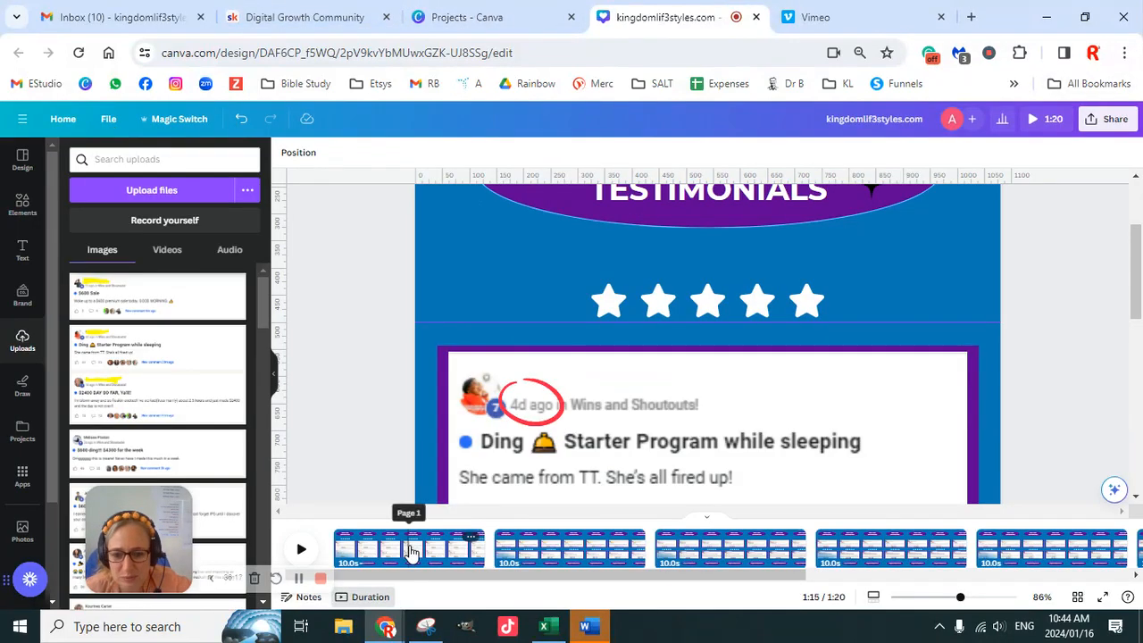
- Set the page timing to 15 seconds and apply it to all 8 pages
click(411, 552)
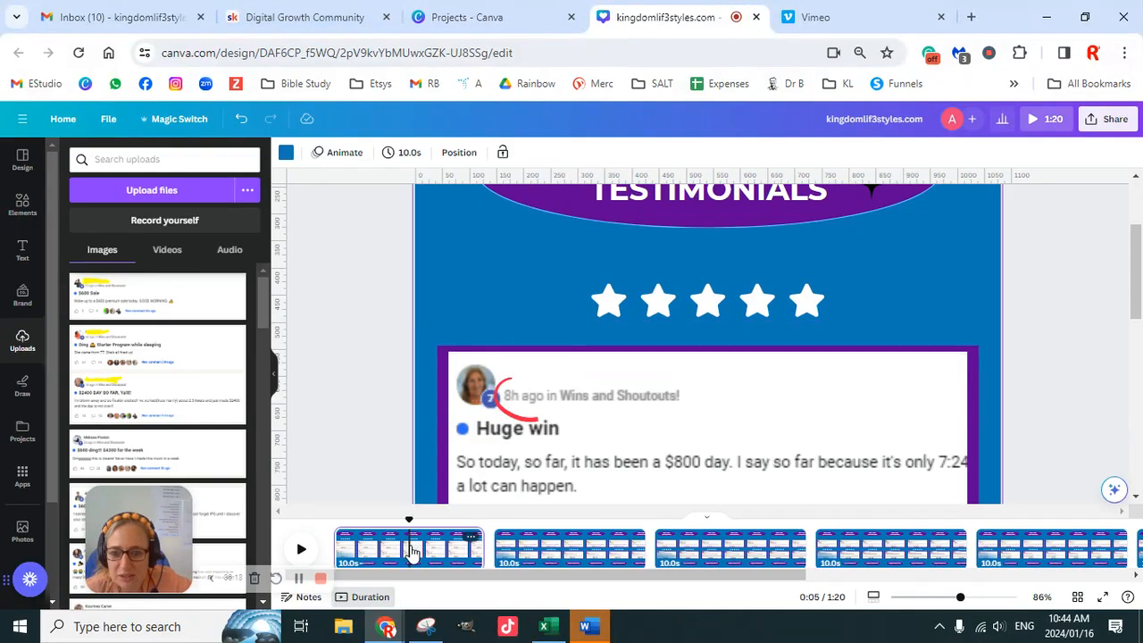
click(409, 158)
text(15)
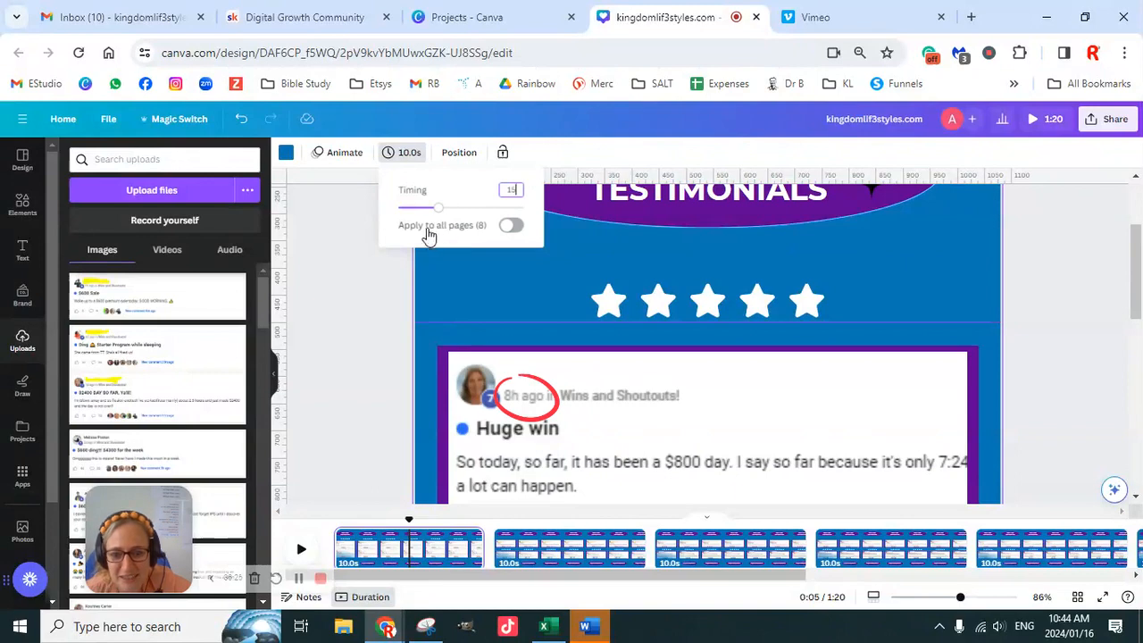
click(511, 228)
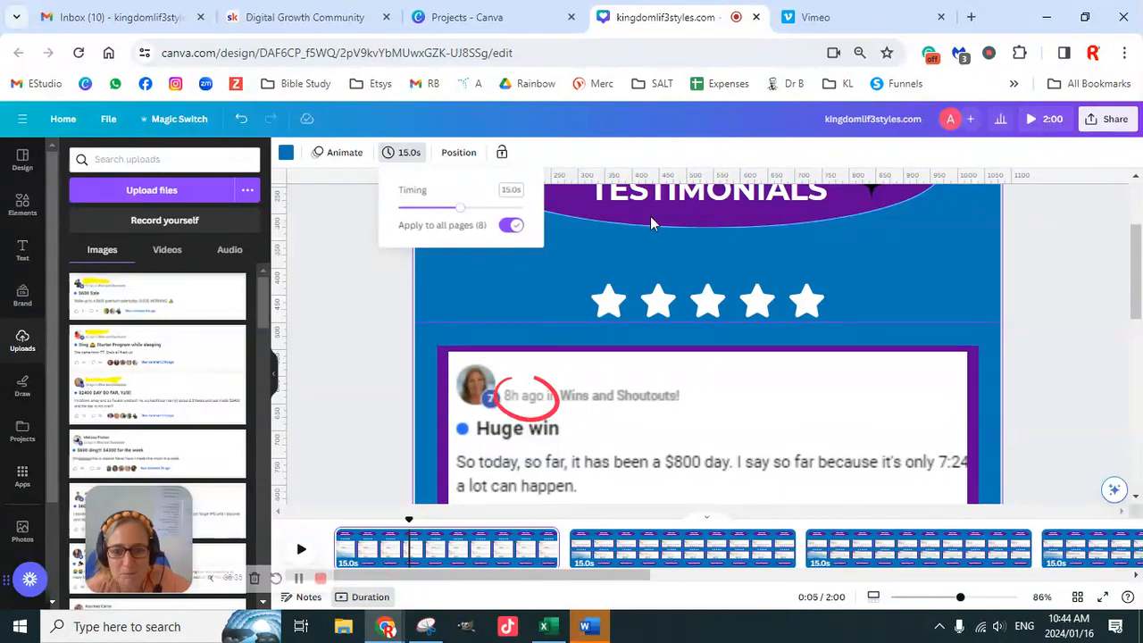
click(353, 408)
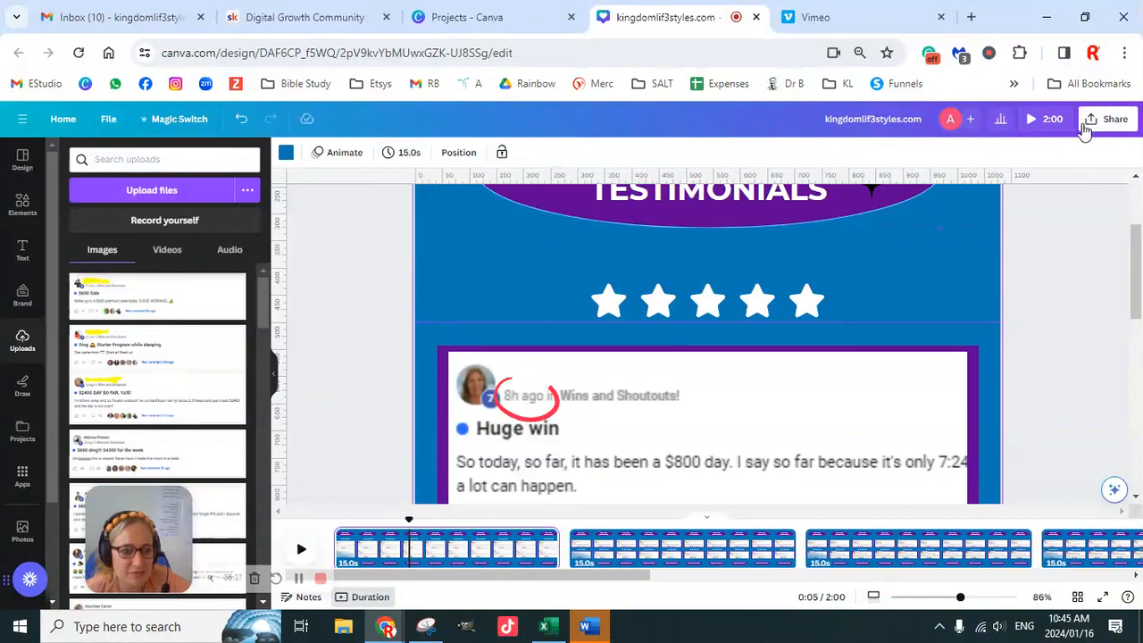
- Play the full video preview with the 15-second page timing
click(1034, 122)
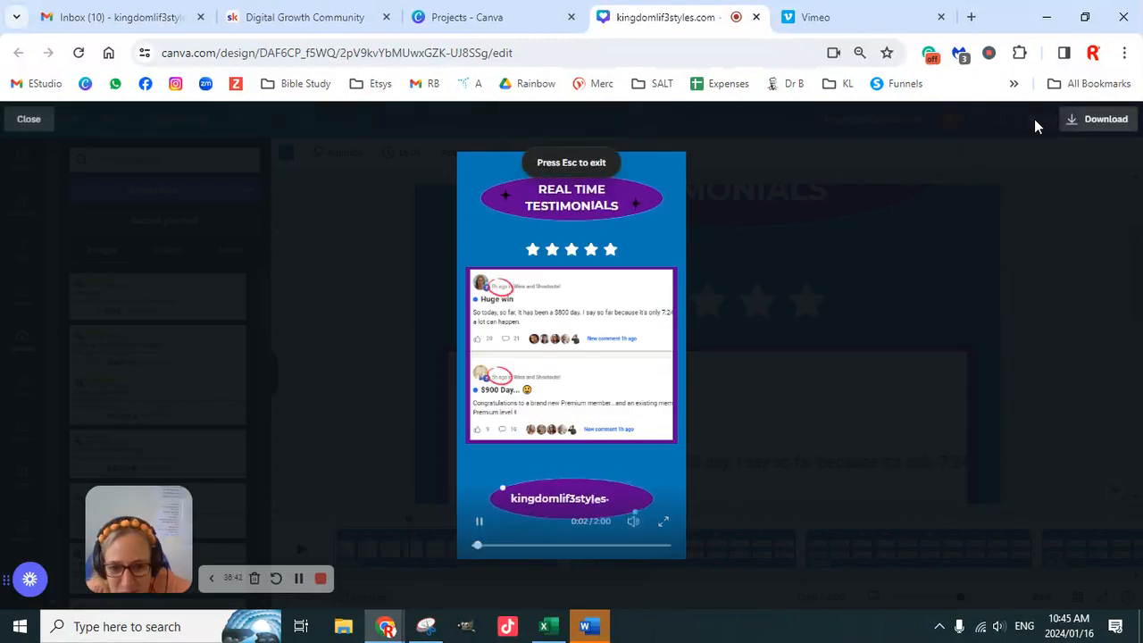
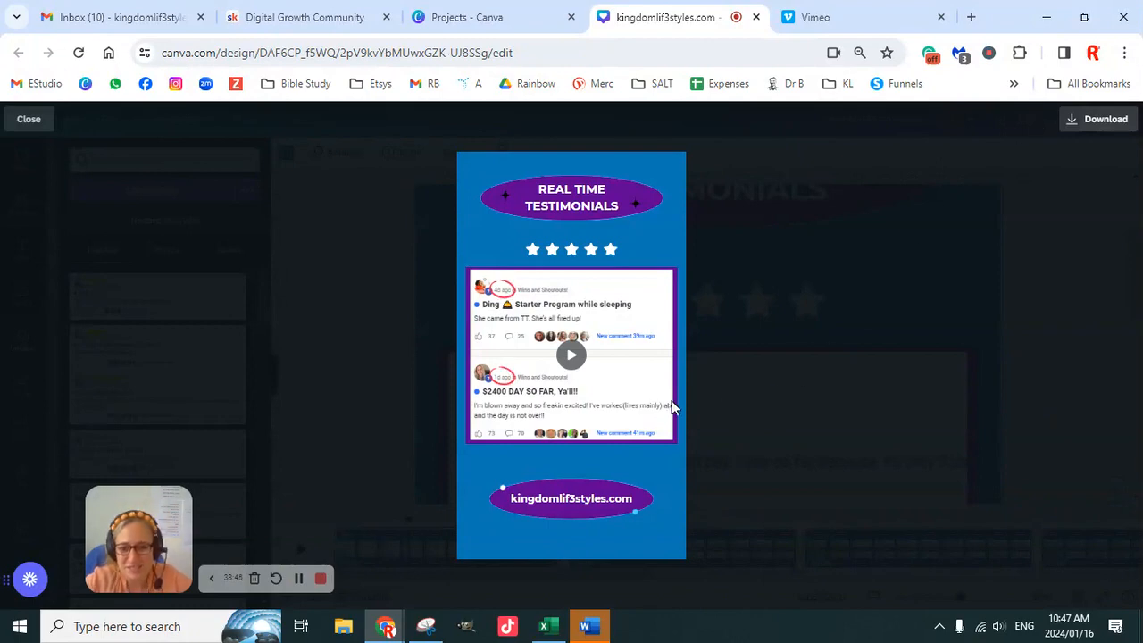
- Close the preview, duplicate the first page, and shorten the first copy to 5.9 seconds
click(31, 119)
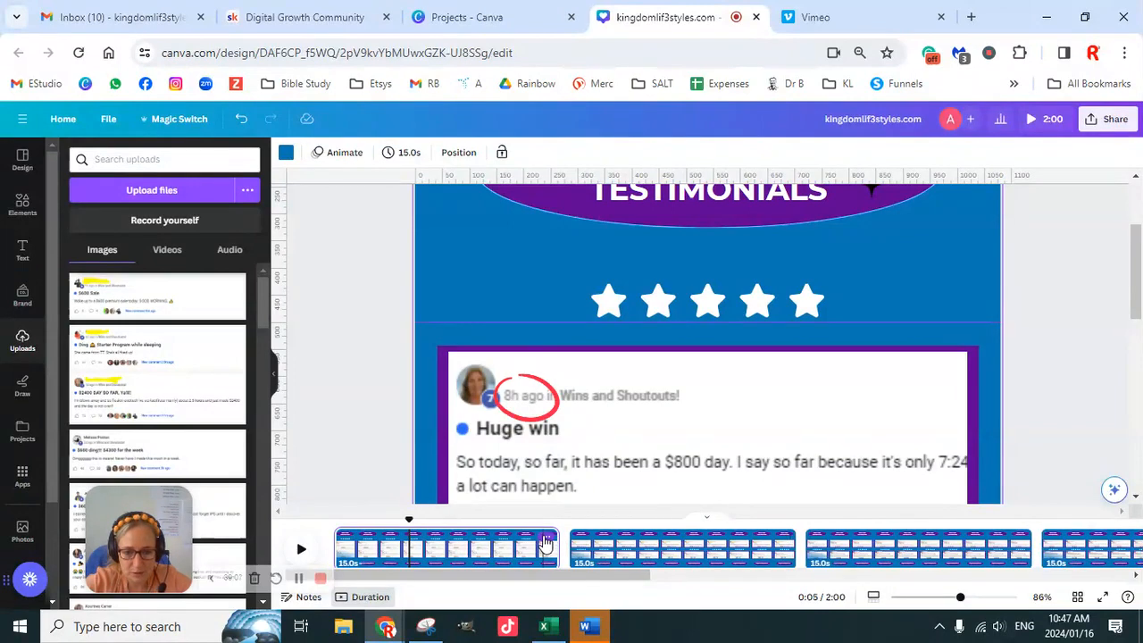
click(547, 542)
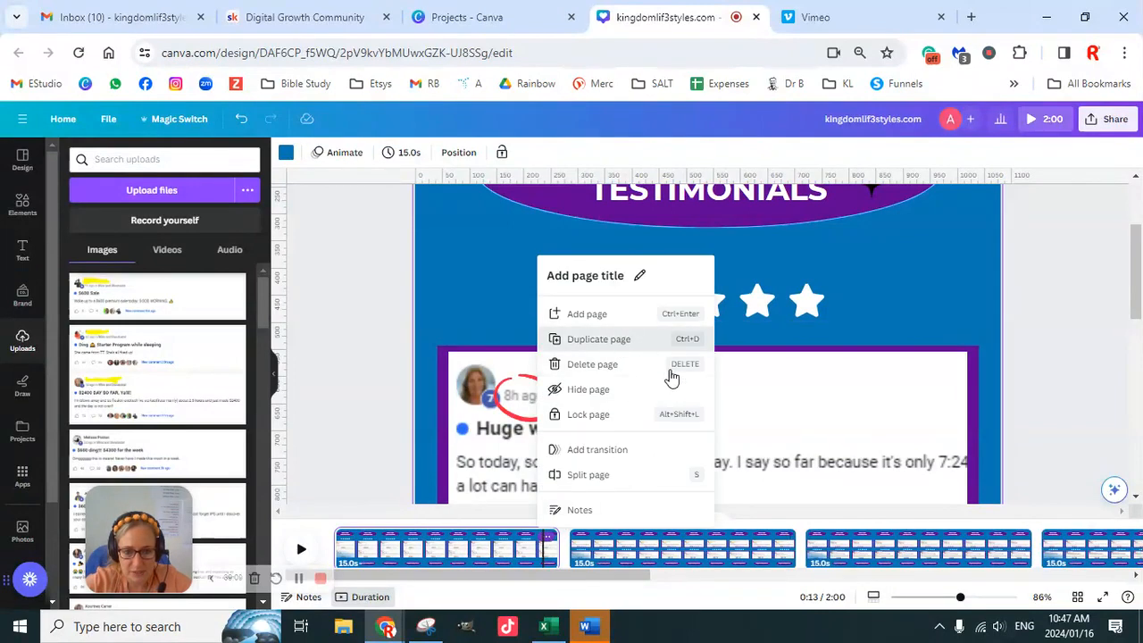
key(ctrl+d)
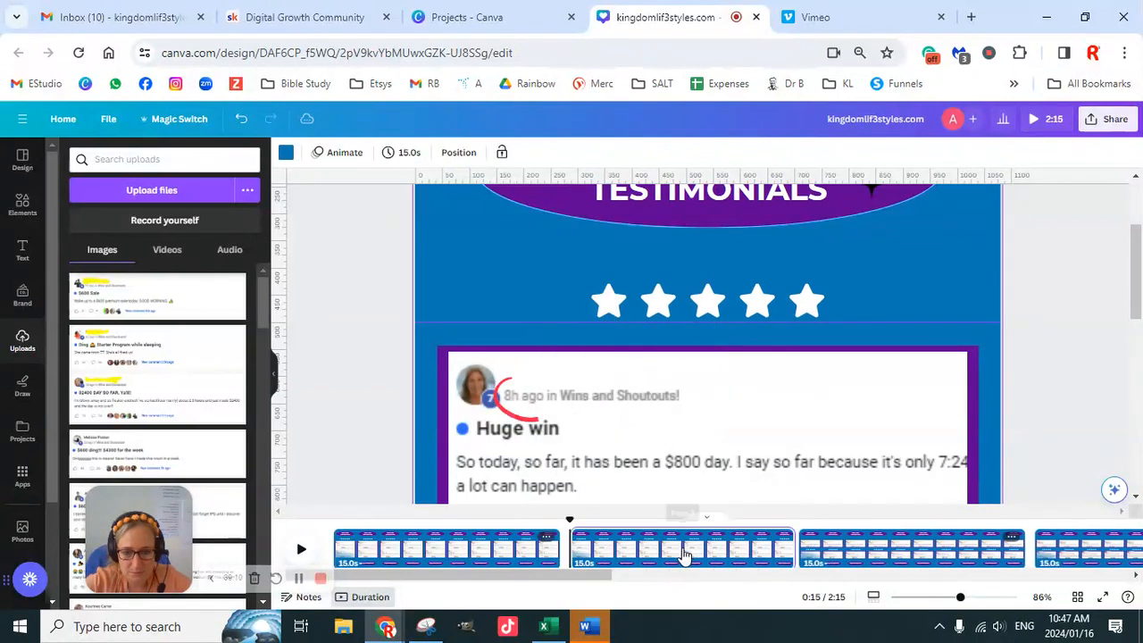
click(472, 544)
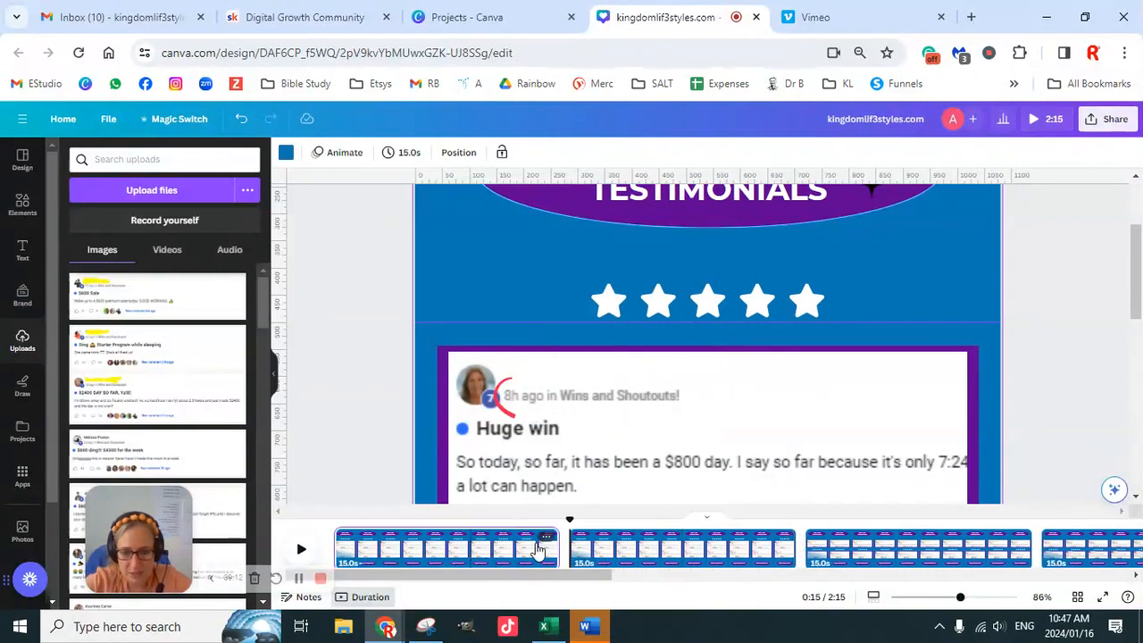
drag(554, 545, 424, 541)
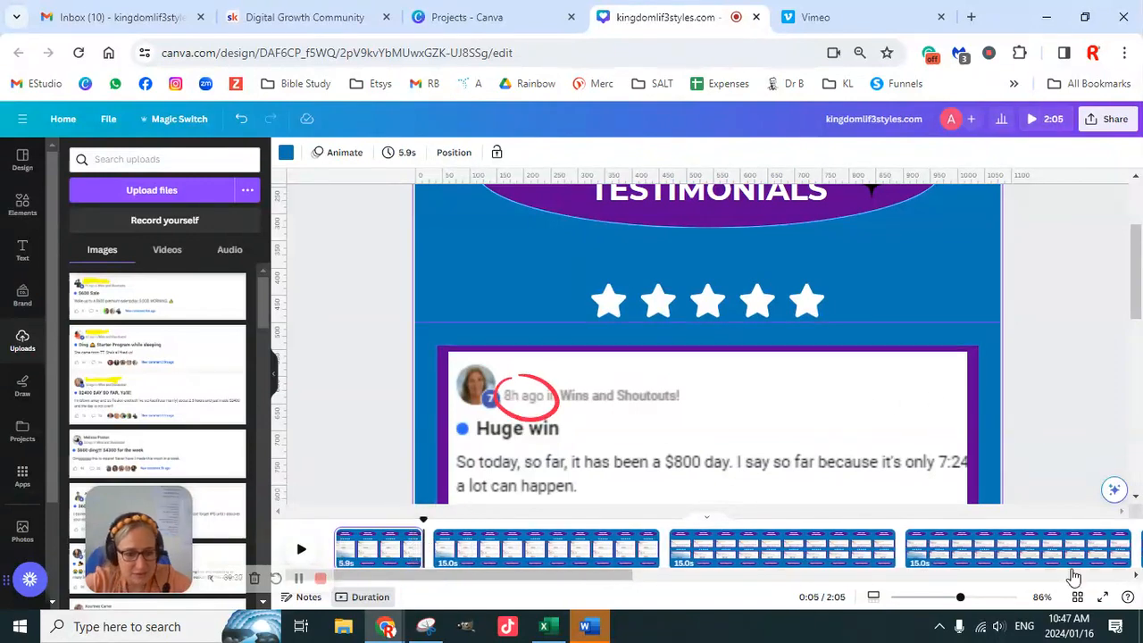
- Delete the testimonial screenshots with their frame and the red circles from the 5.9-second first page
drag(960, 599, 916, 599)
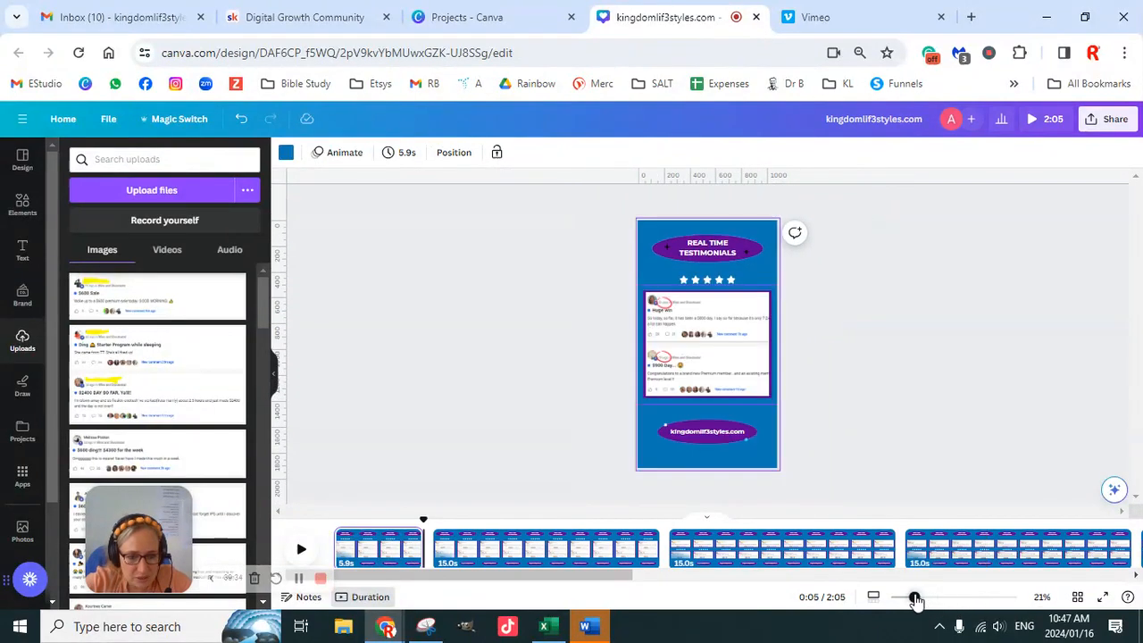
click(835, 225)
click(715, 349)
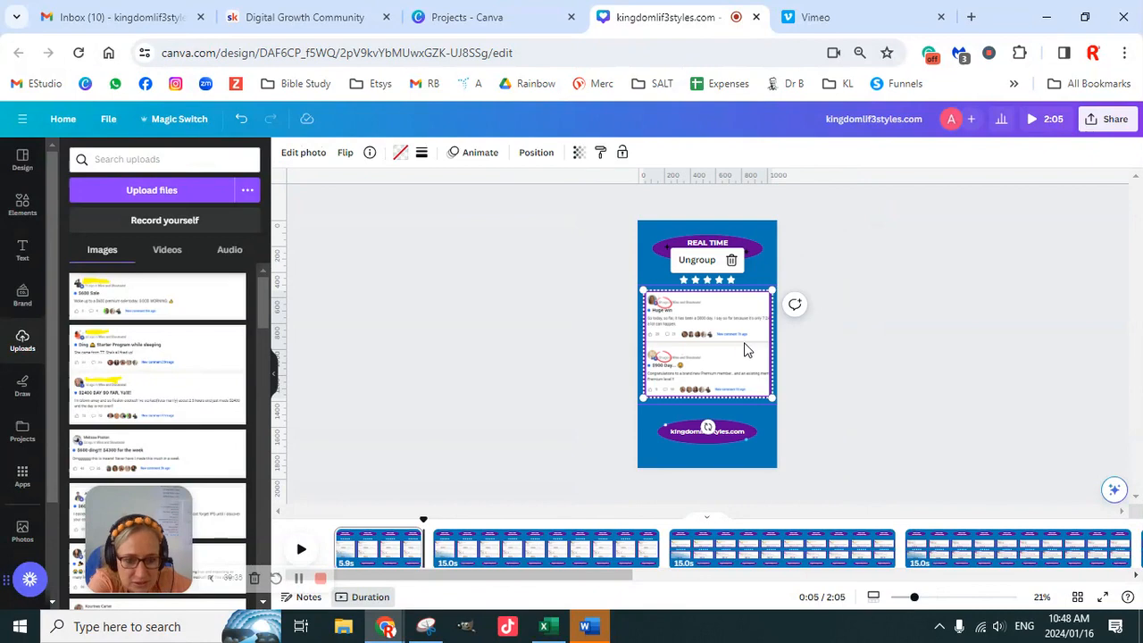
key(Delete)
drag(608, 300, 720, 357)
key(Delete)
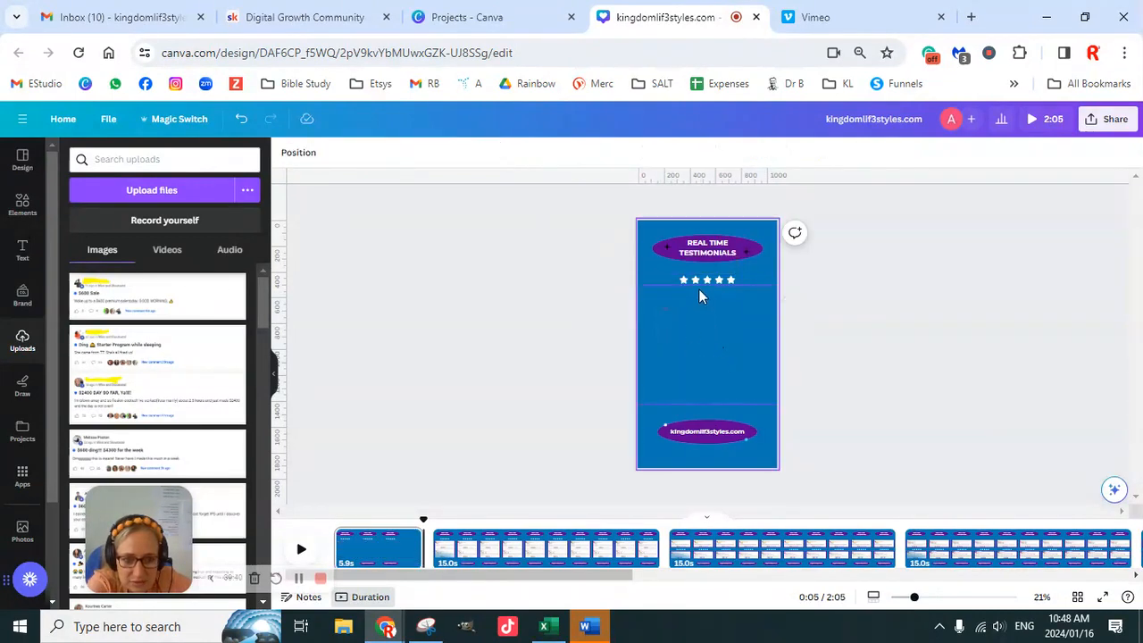
- Move the five-star row to the bottom of the page, below the website banner
drag(719, 279, 733, 454)
click(904, 431)
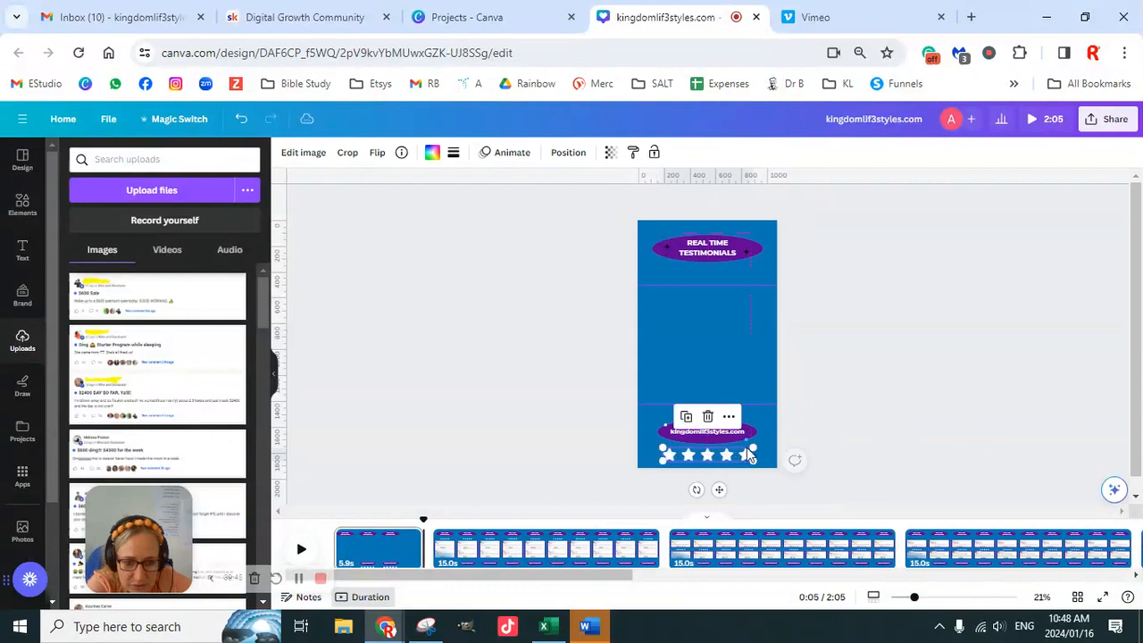
click(906, 380)
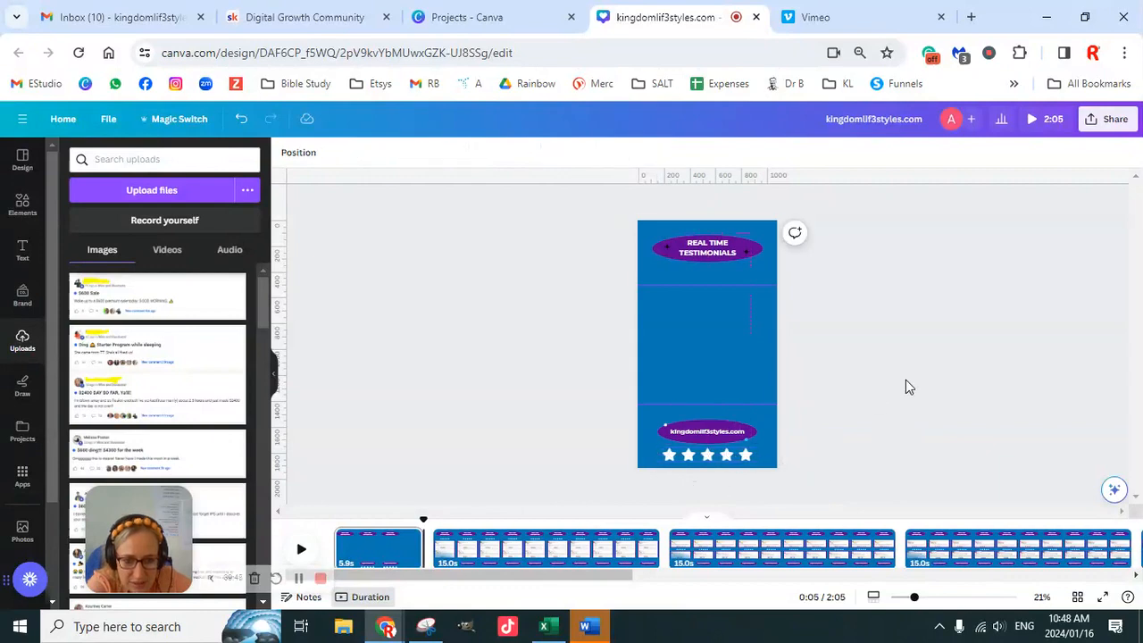
- Delete the kingdomlif3styles.com text and its purple oval from the first page
click(720, 432)
click(772, 427)
click(744, 435)
key(Delete)
click(836, 414)
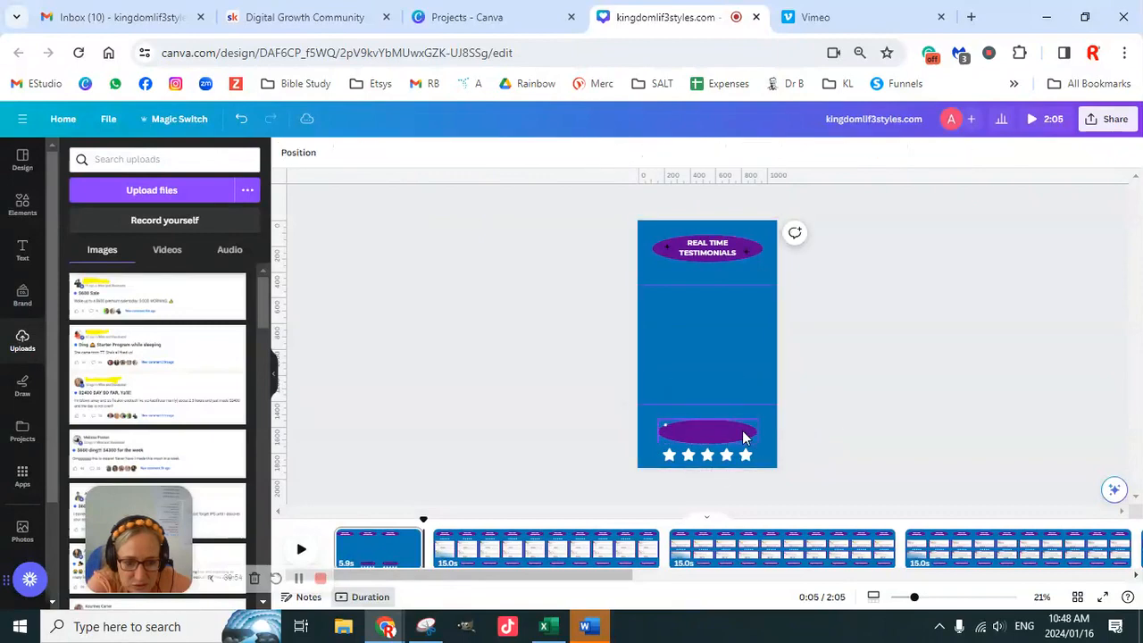
click(745, 434)
key(Delete)
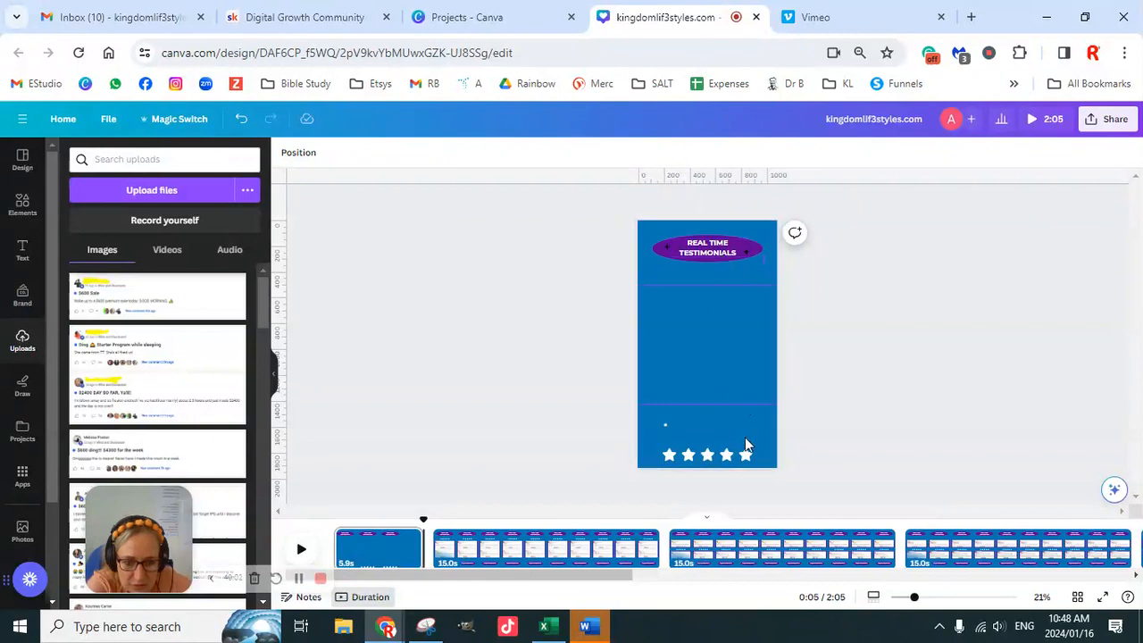
- Move the two small accent dots to the upper-left and lower-right edges of the heading oval
drag(747, 441, 649, 234)
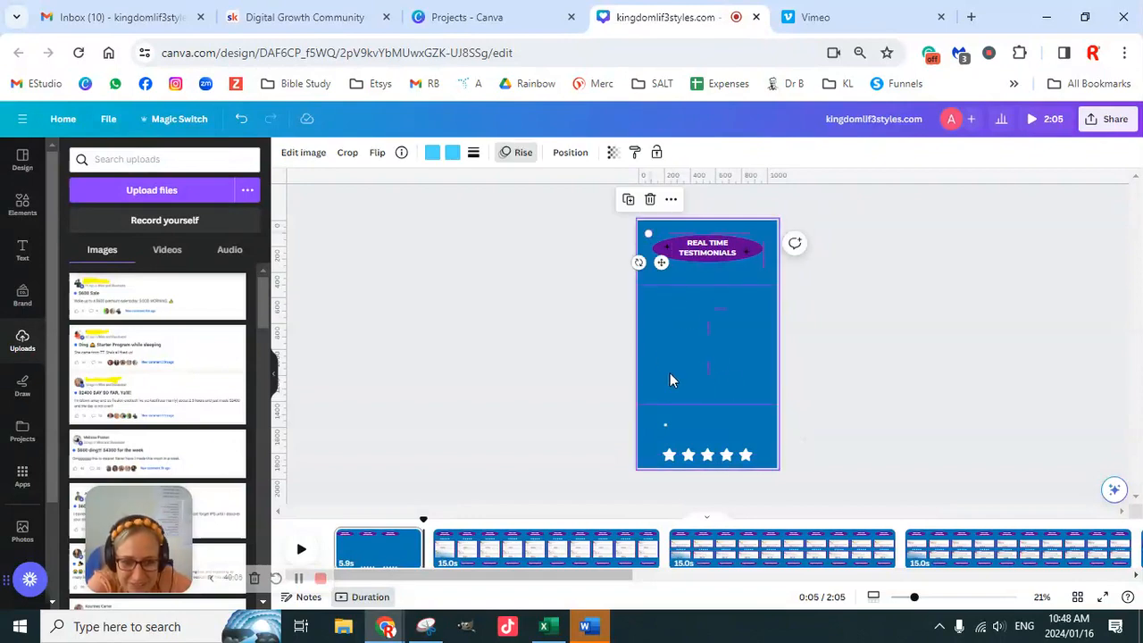
click(668, 425)
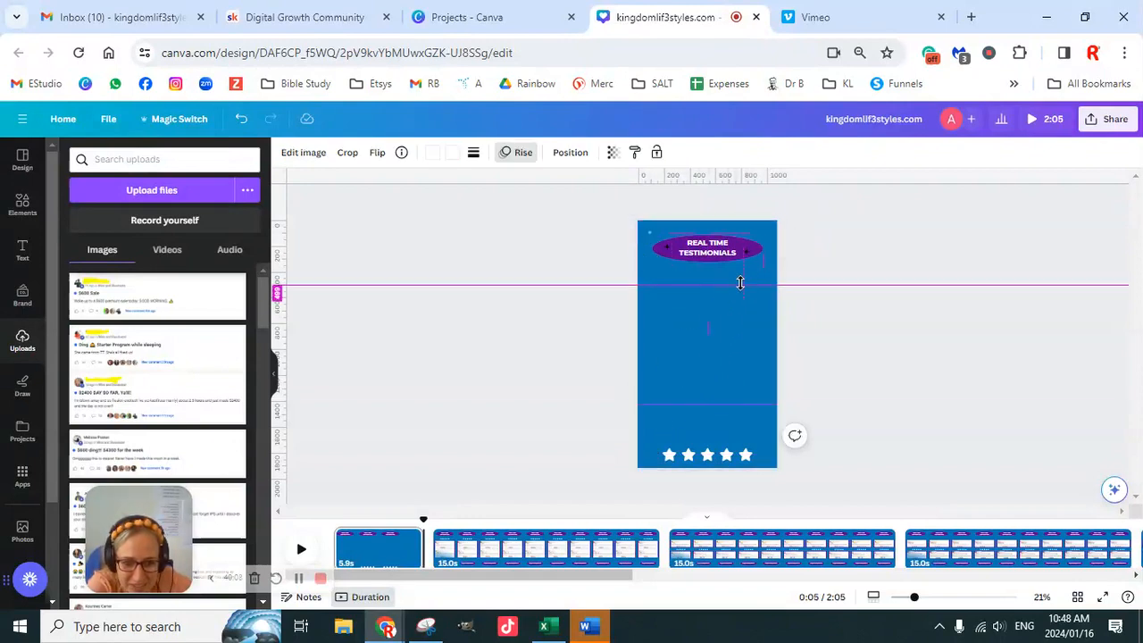
click(767, 263)
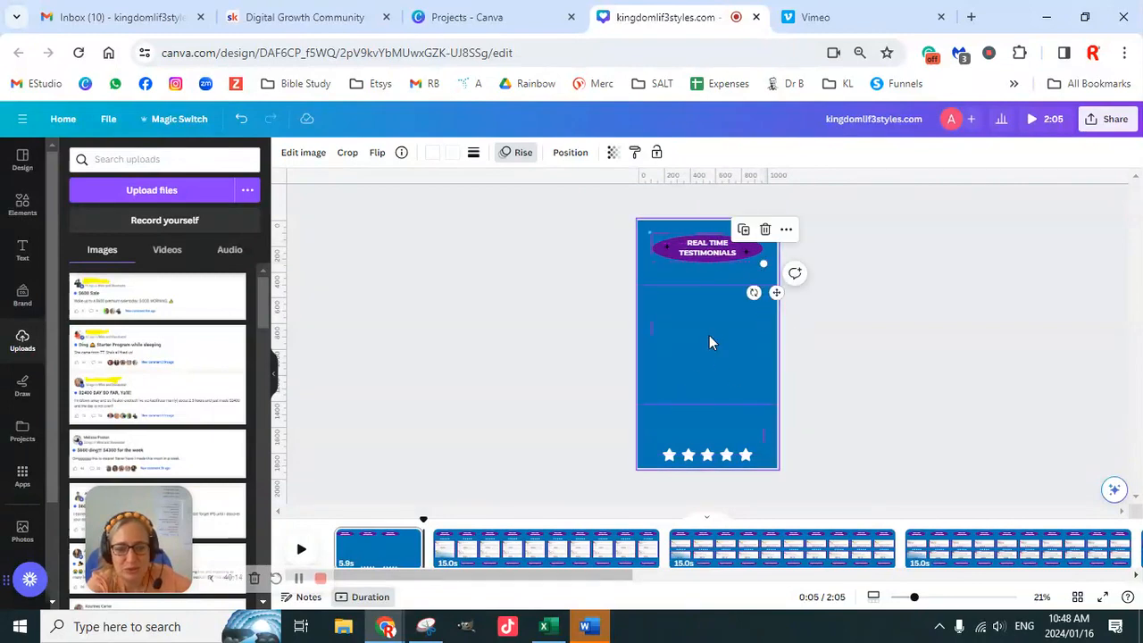
- Delete the REAL TIME TESTIMONIALS heading and its purple oval from the first page
click(722, 252)
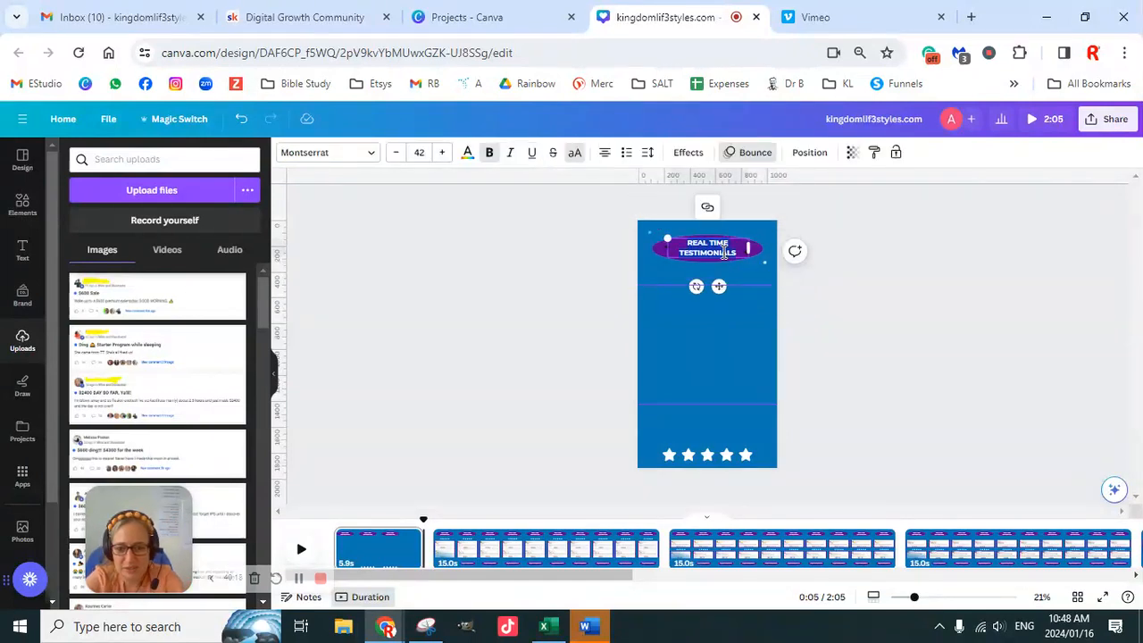
text(LO)
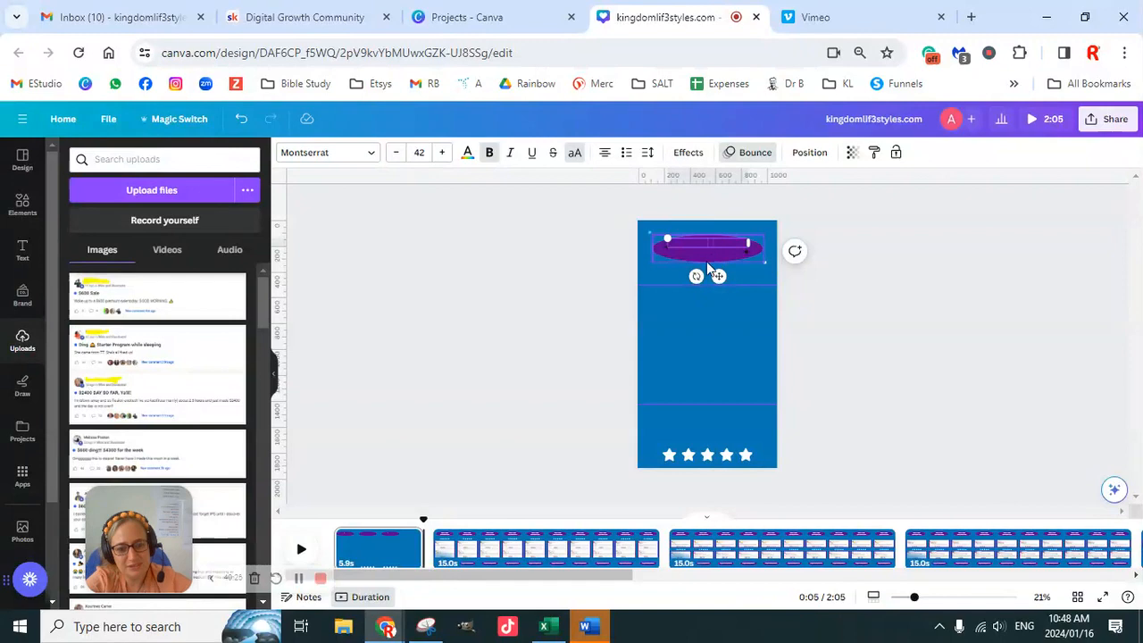
click(707, 263)
key(Delete)
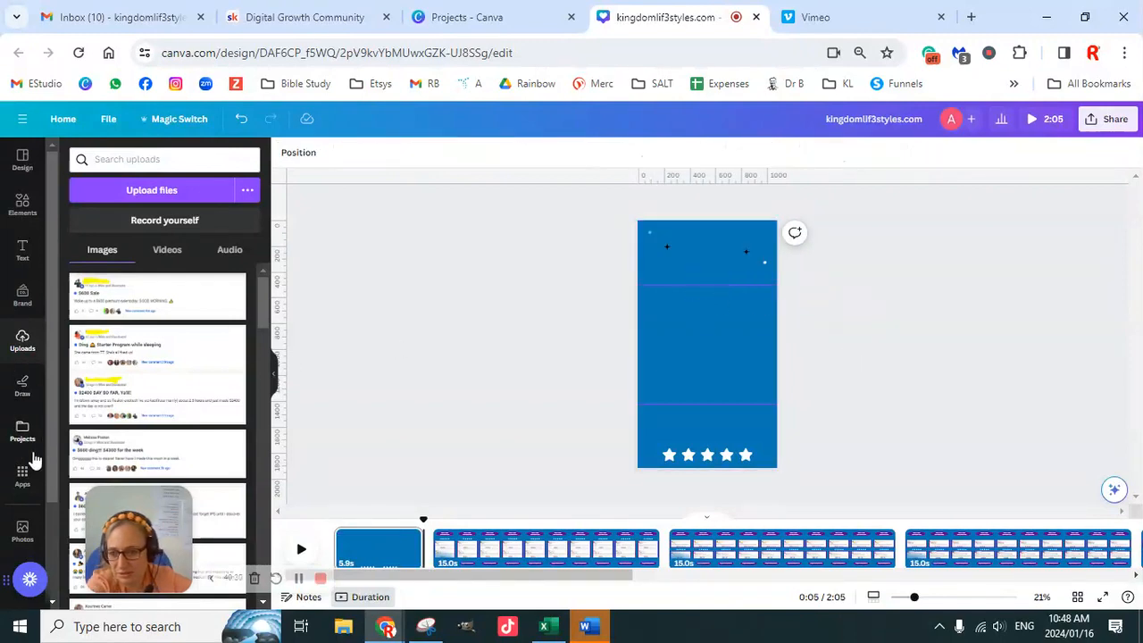
- Add a brand-font title reading "Is this REAL?" to the first page
click(22, 295)
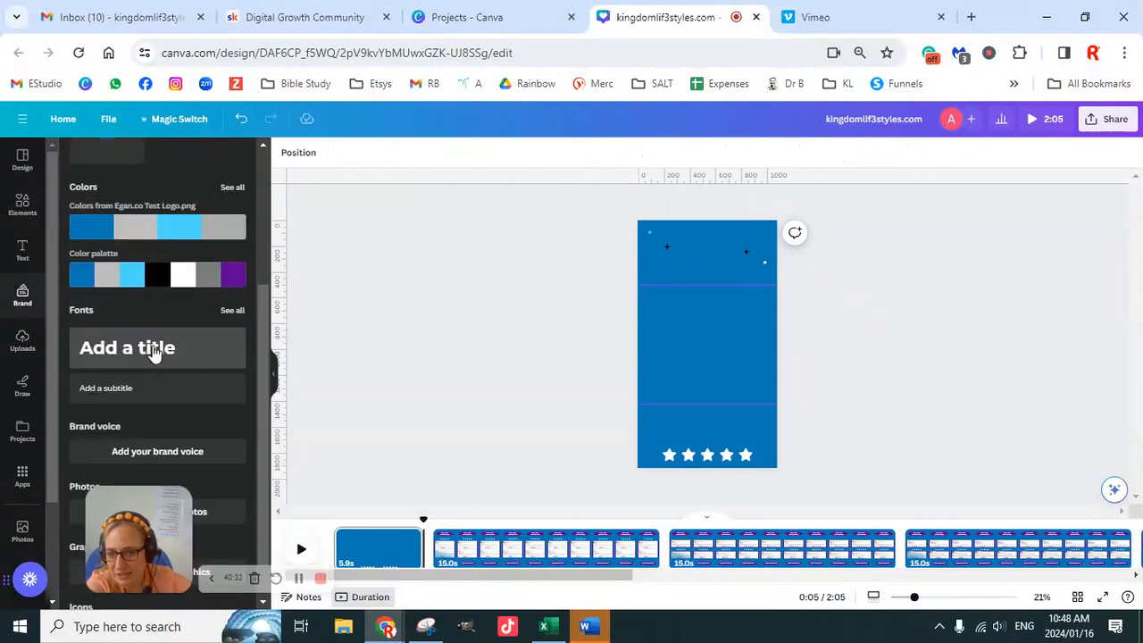
click(153, 350)
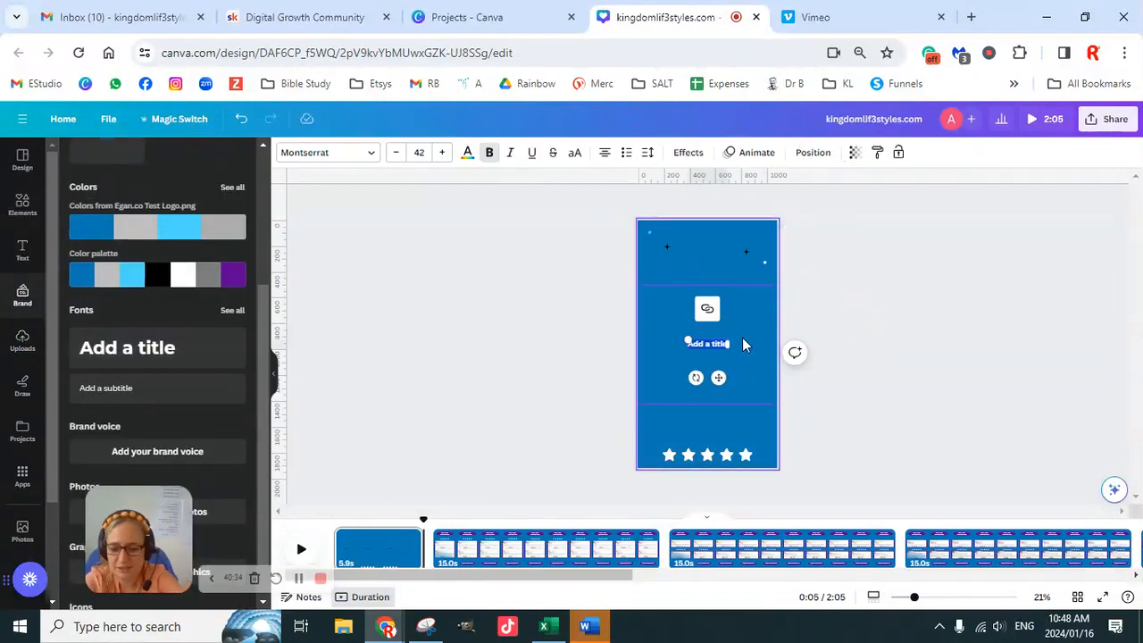
text(Is this)
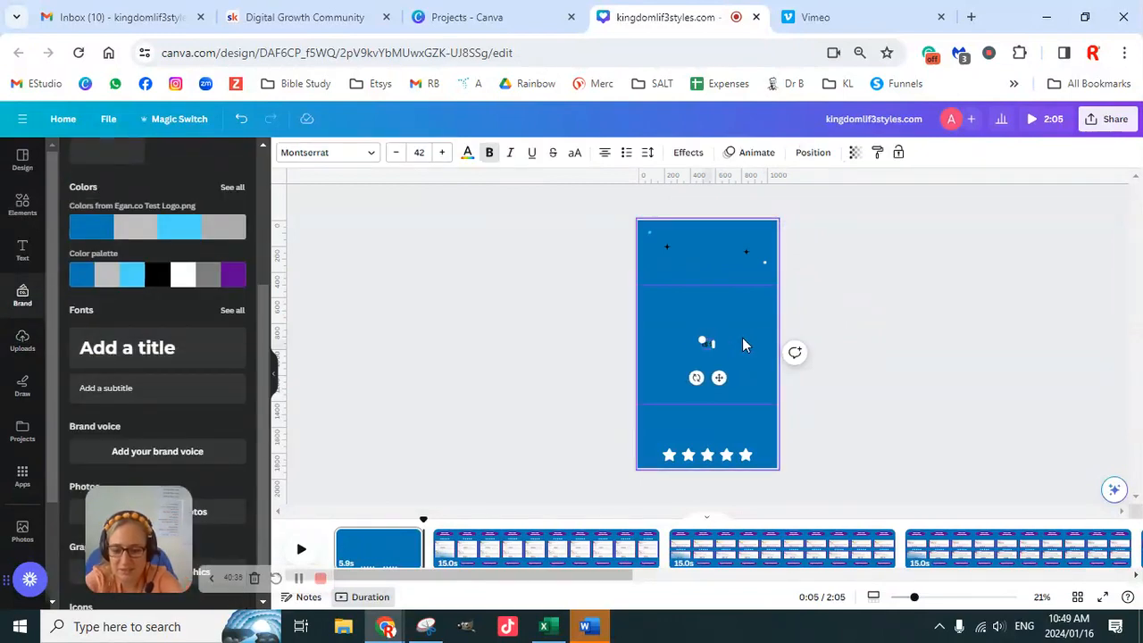
text( REAL)
click(875, 334)
- Set the title's font size to 200
click(719, 355)
click(716, 346)
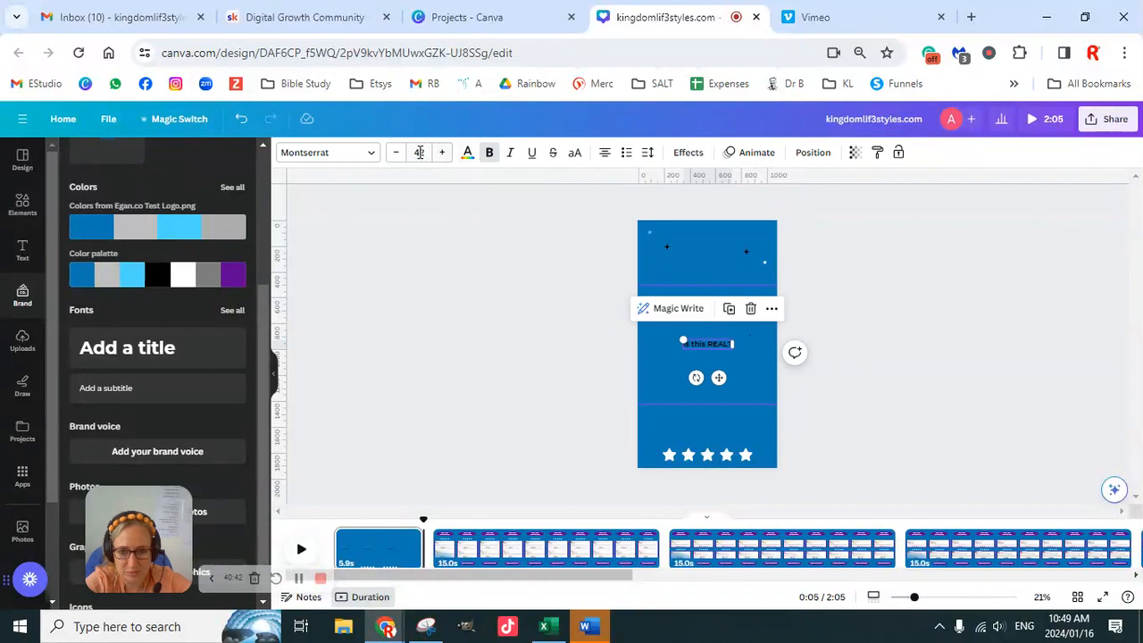
click(419, 151)
text(100)
key(Return)
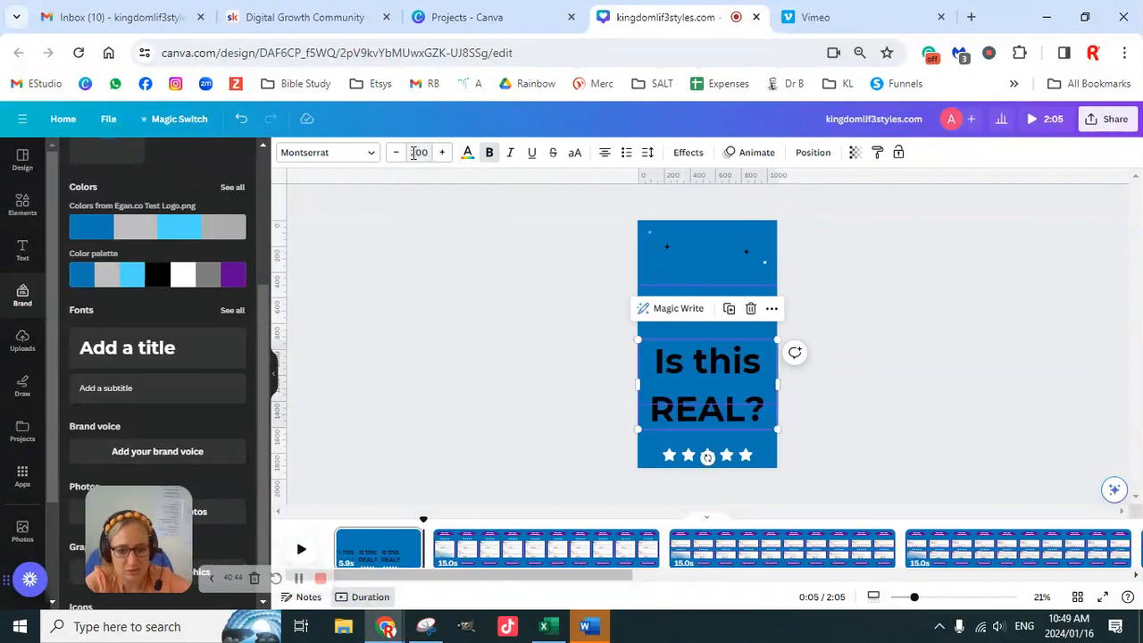
- Move the title up to the middle of the page and change it to uppercase
click(879, 369)
click(721, 382)
drag(722, 383, 729, 323)
click(575, 154)
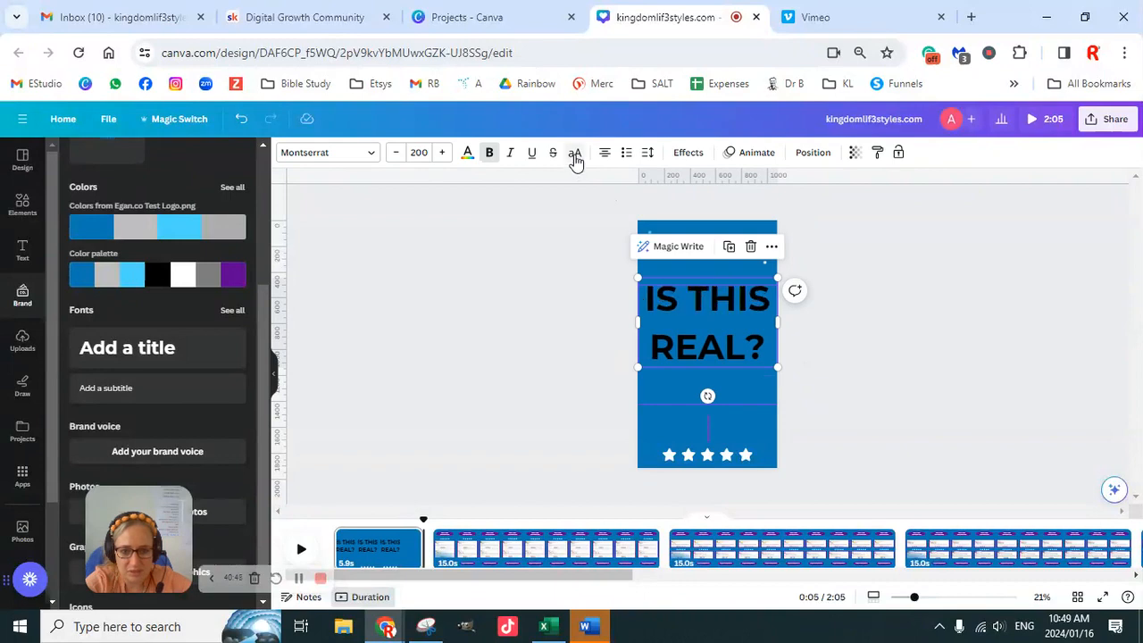
click(860, 341)
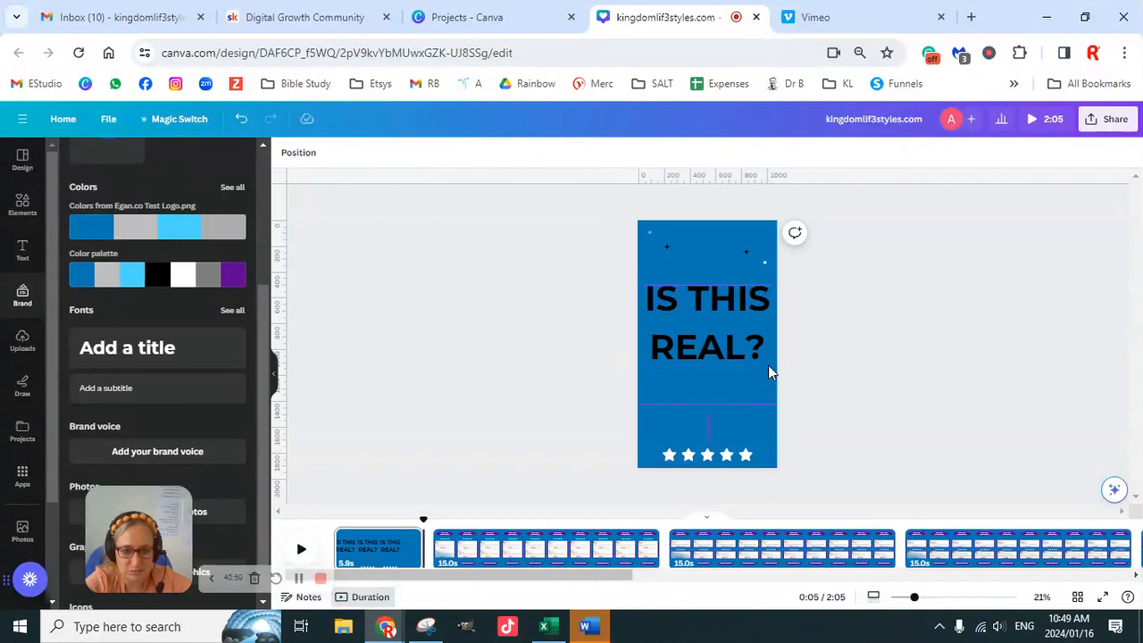
- Shrink the title to font size 161 and break it so that IS and THIS stand on separate lines
click(768, 371)
drag(775, 365, 730, 332)
click(698, 301)
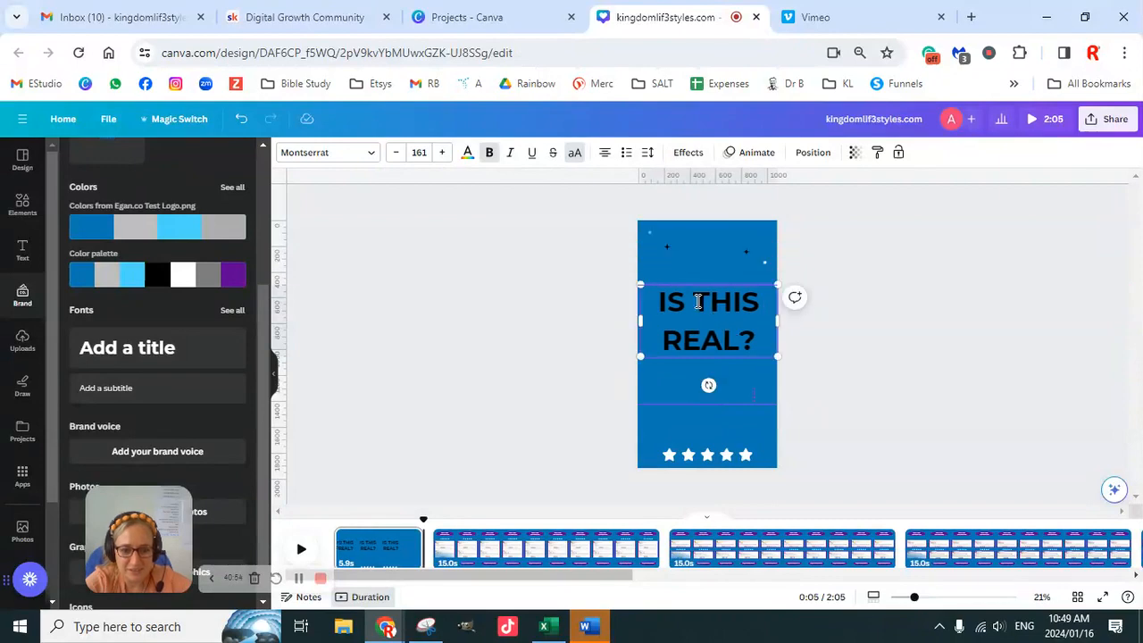
key(BackSpace)
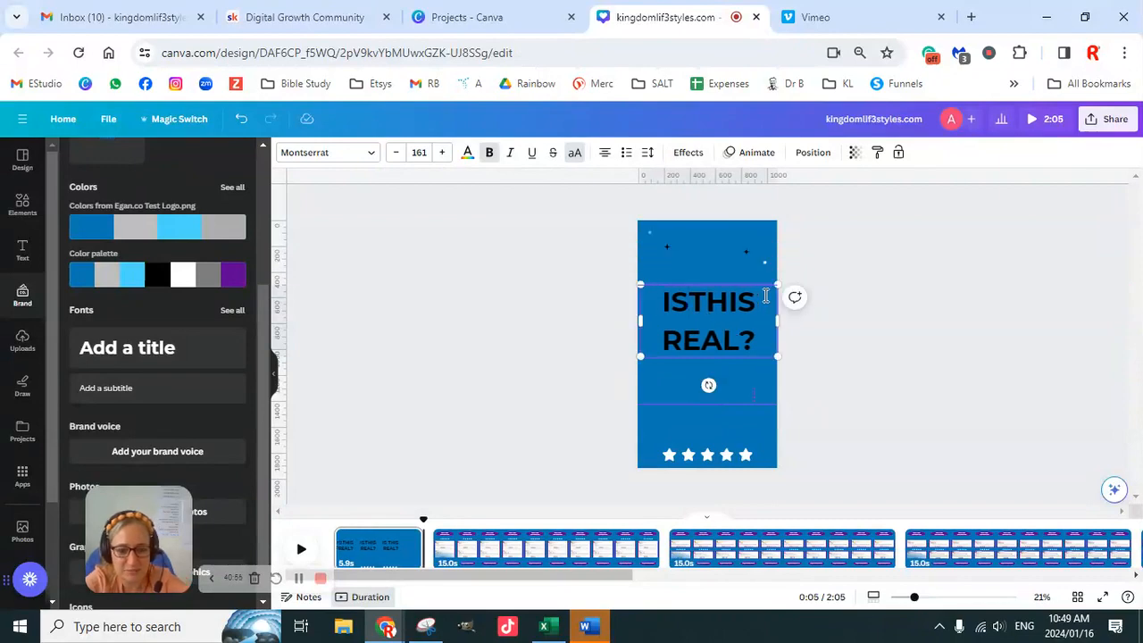
key(Return)
- Position the three-line title at the top of the page and place a brand-font subtitle directly below it
click(929, 368)
click(724, 348)
drag(724, 356, 724, 396)
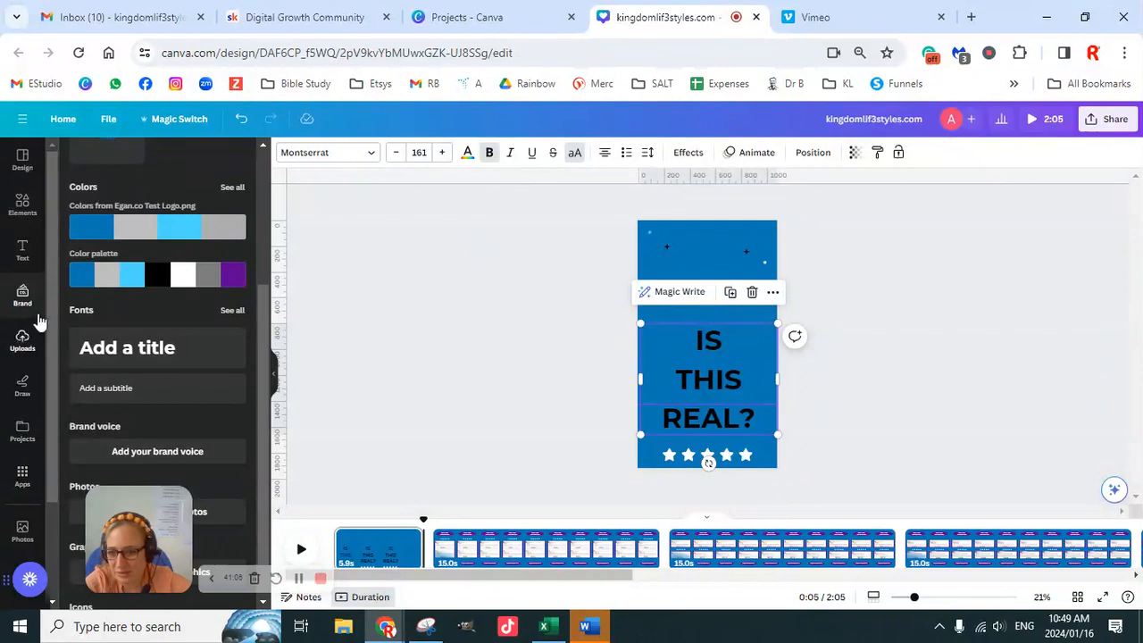
drag(138, 387, 723, 300)
click(863, 342)
click(714, 446)
drag(715, 447, 714, 382)
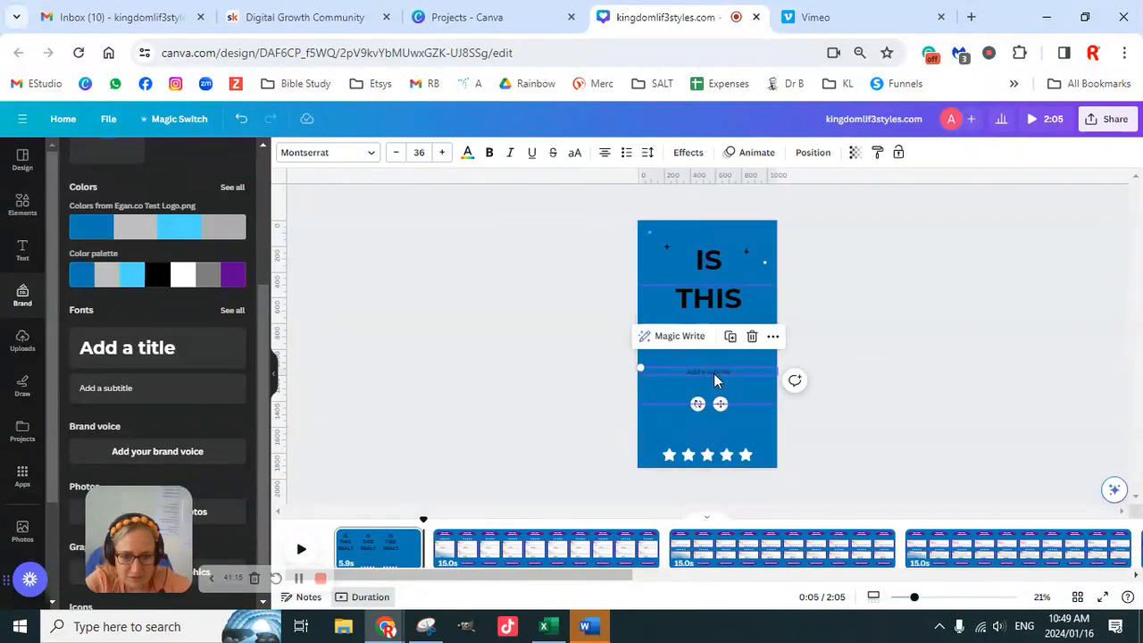
- Replace the subtitle's placeholder text with "6 Figure Blueprint"
double_click(716, 374)
text(a)
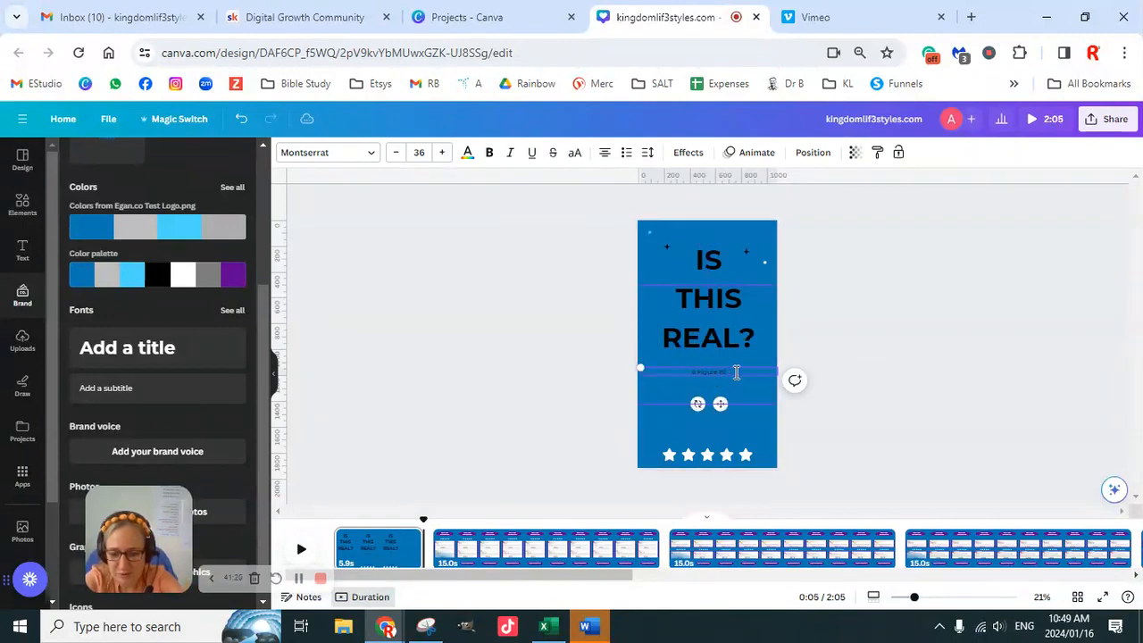
text( Figure Bluepr)
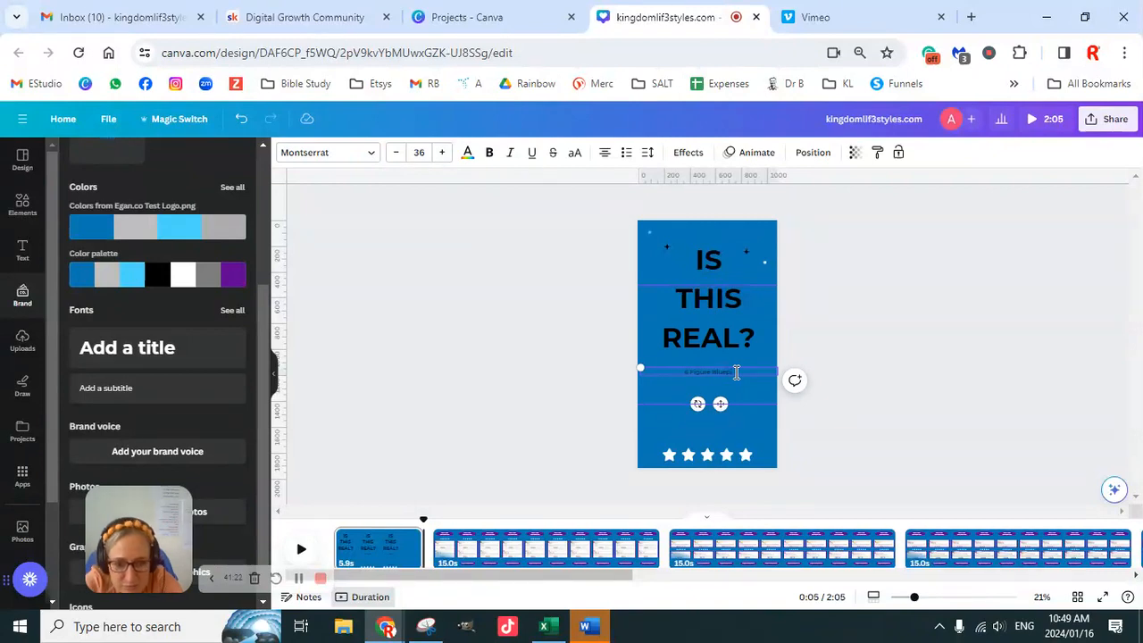
text(int)
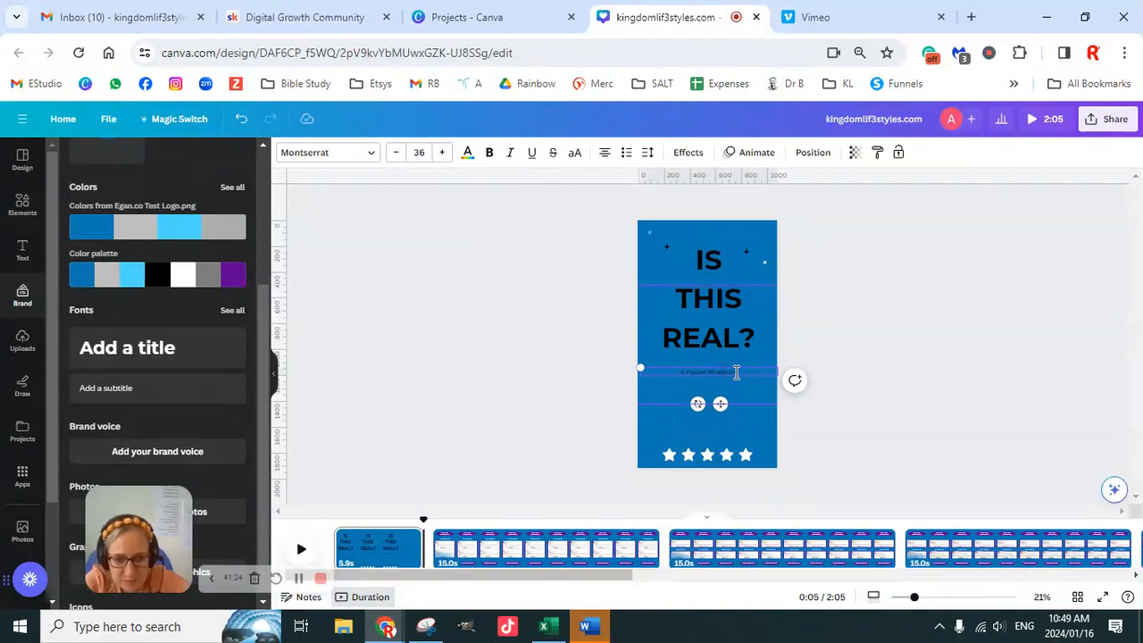
- Enlarge the subtitle until its text is about as wide as the title's "REAL?" line
click(857, 352)
click(703, 380)
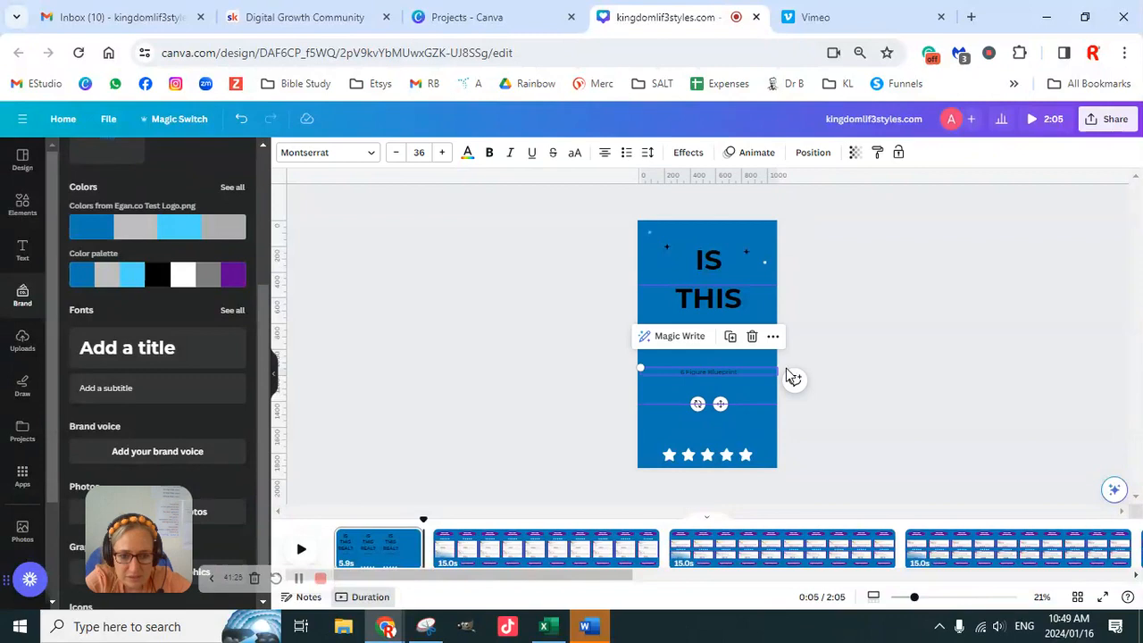
mouse_move(780, 369)
mouse_down()
mouse_move(724, 364)
mouse_move(791, 359)
mouse_move(781, 366)
mouse_up()
click(922, 374)
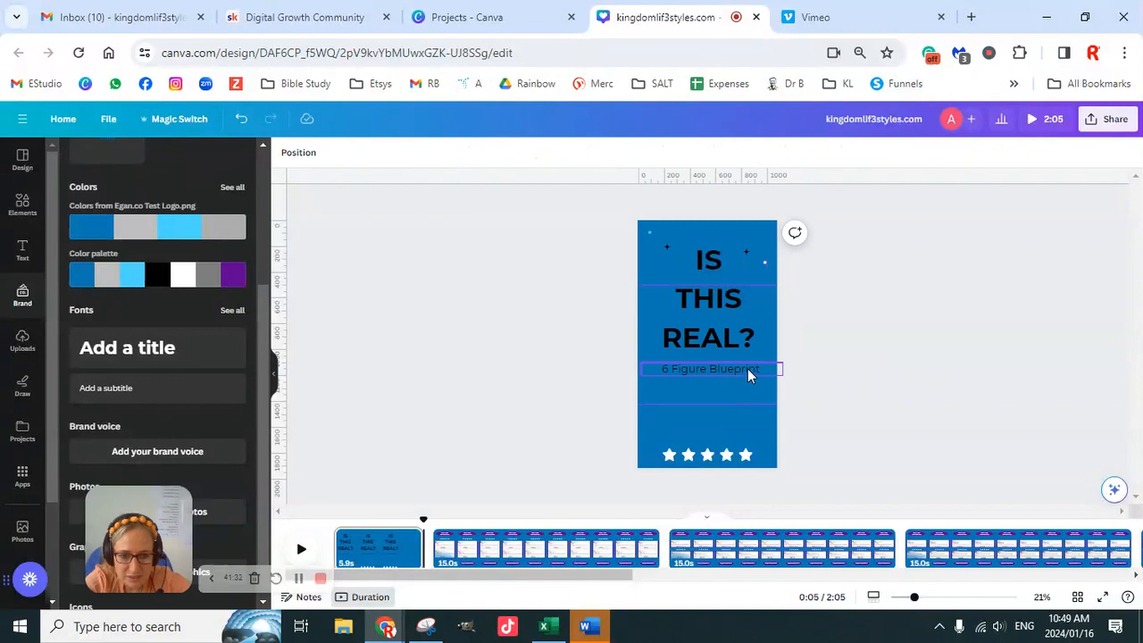
- Move the "6 Figure Blueprint" subtitle above the title and shift the title down to the middle of the page
drag(732, 332, 727, 376)
drag(690, 327, 678, 422)
click(975, 362)
drag(750, 369, 747, 266)
drag(718, 430, 722, 326)
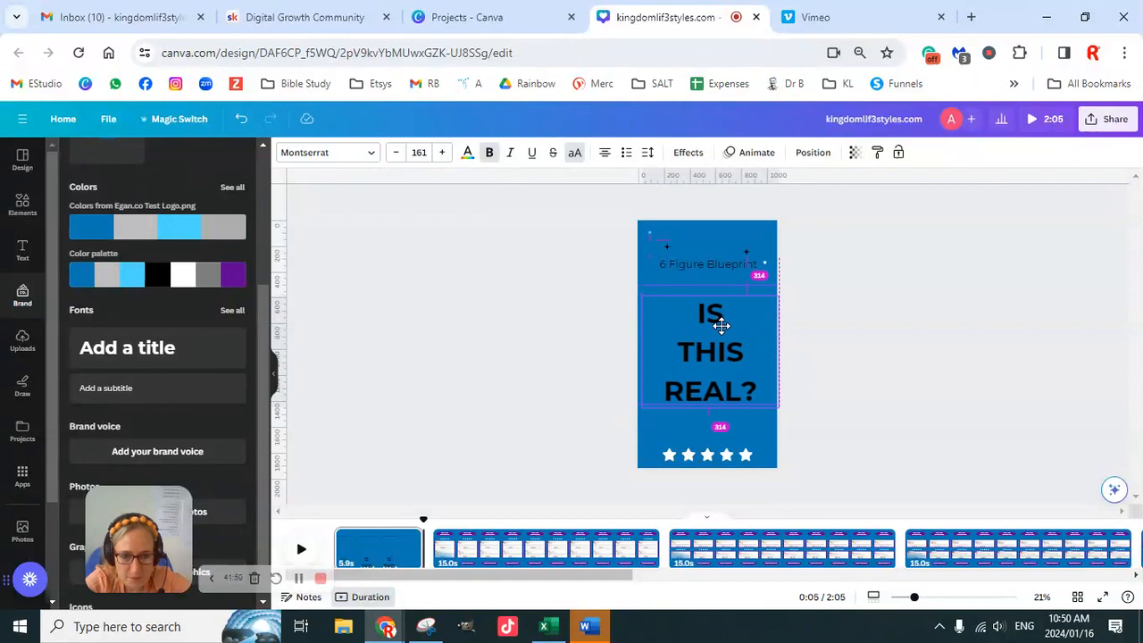
mouse_move(721, 325)
mouse_down()
mouse_move(720, 313)
mouse_move(722, 323)
mouse_up()
click(759, 277)
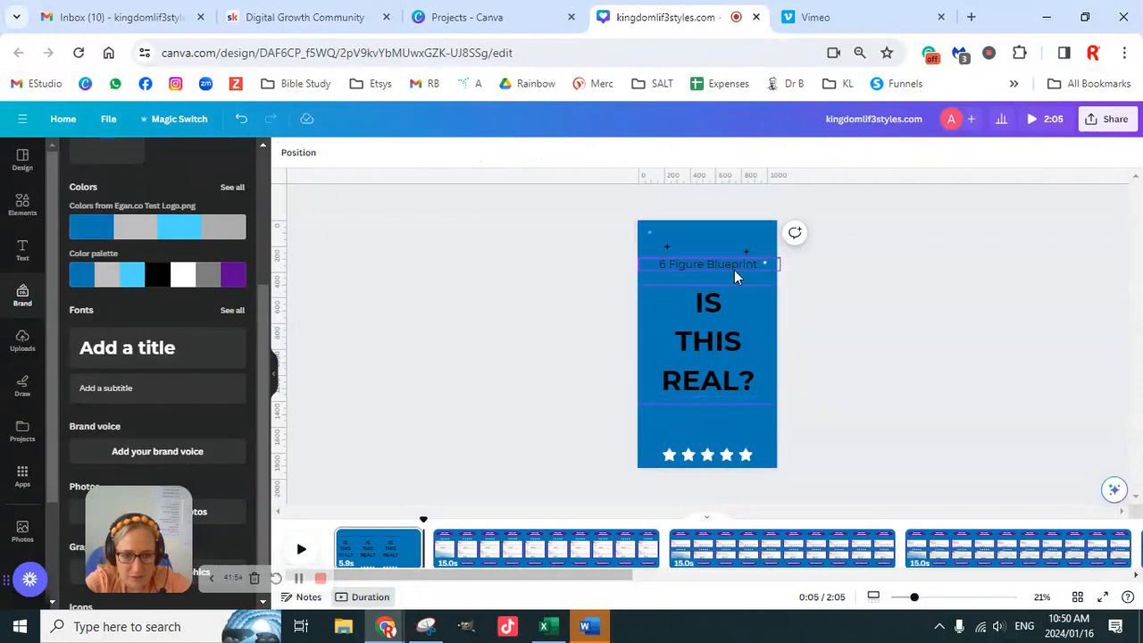
- Duplicate the "6 Figure Blueprint" subtitle below the title and change the copy's text to "Let me show you..."
drag(734, 277, 719, 416)
double_click(715, 413)
text(Let me show you)
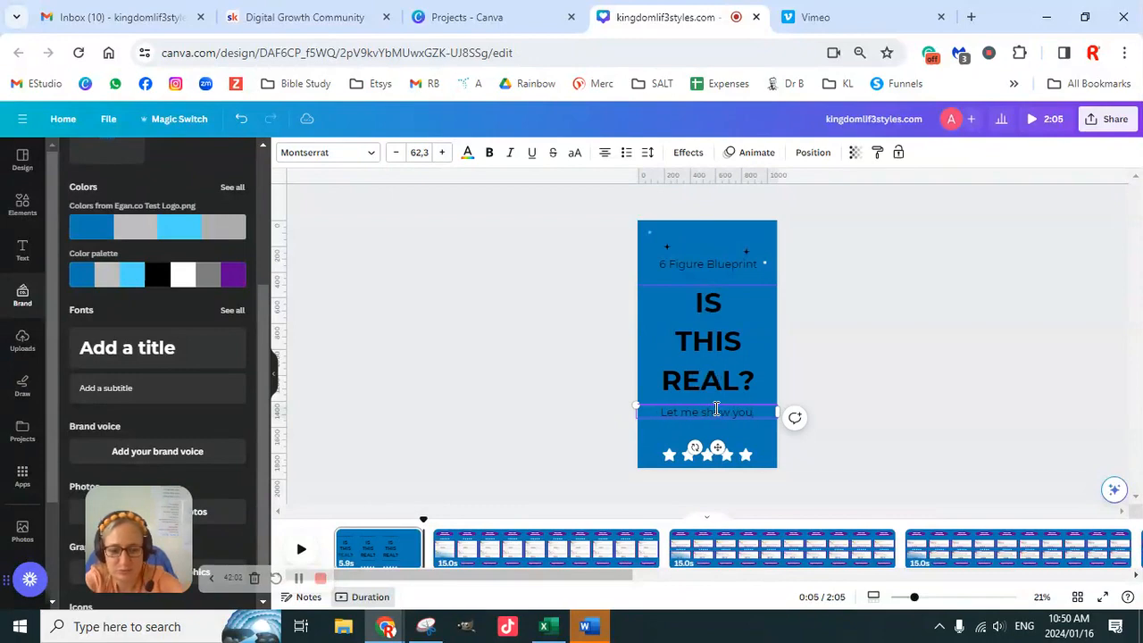
- Shift the title up slightly and place the "Let me show you..." line close beneath it
click(715, 337)
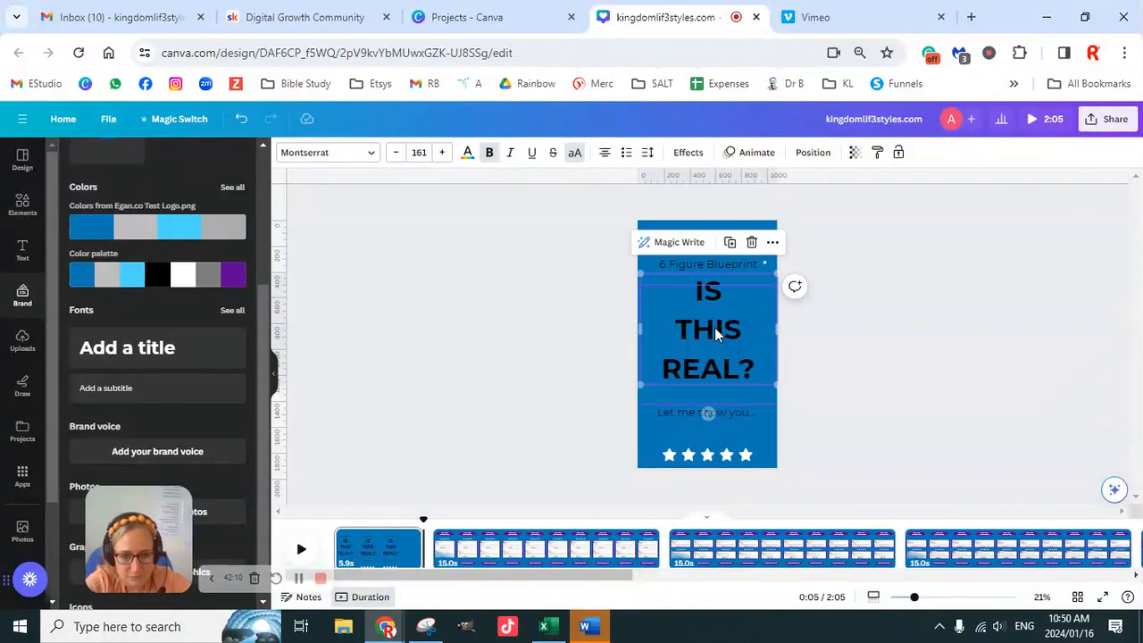
click(790, 379)
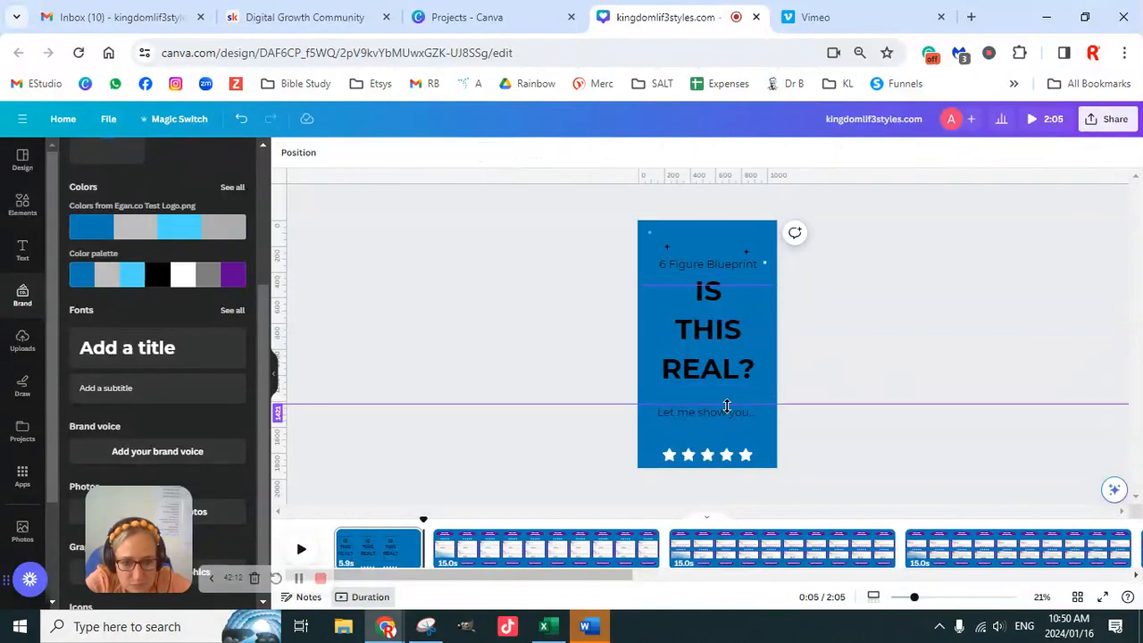
click(732, 416)
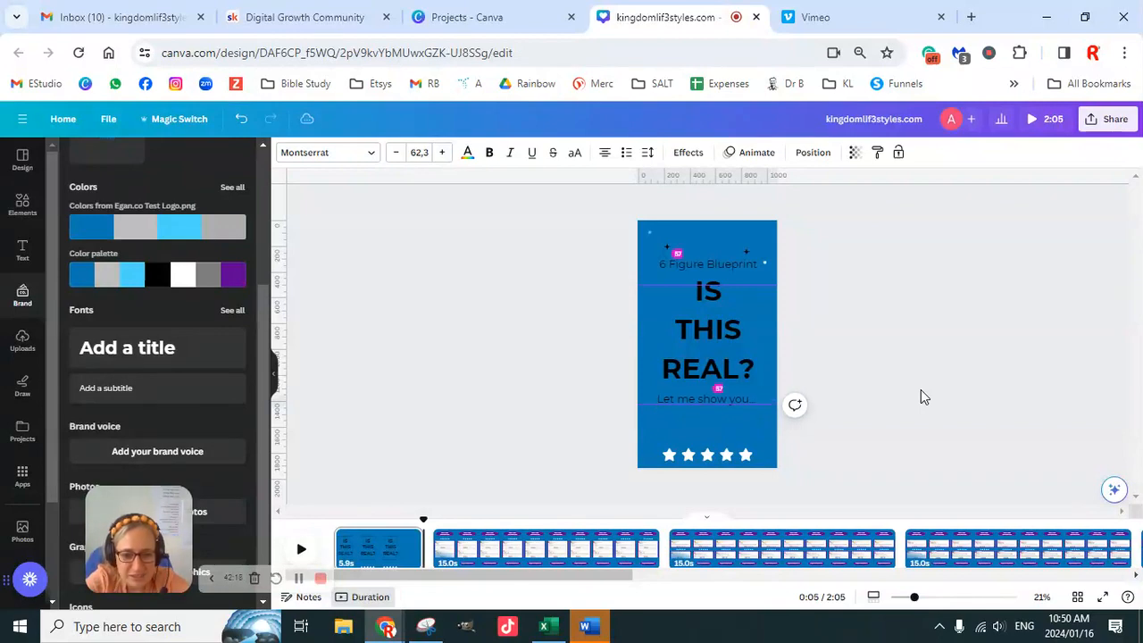
- Delete the sparkle decoration at the top of the page and move the "6 Figure Blueprint" line up into its space
click(970, 334)
drag(614, 221, 774, 244)
key(Delete)
click(912, 283)
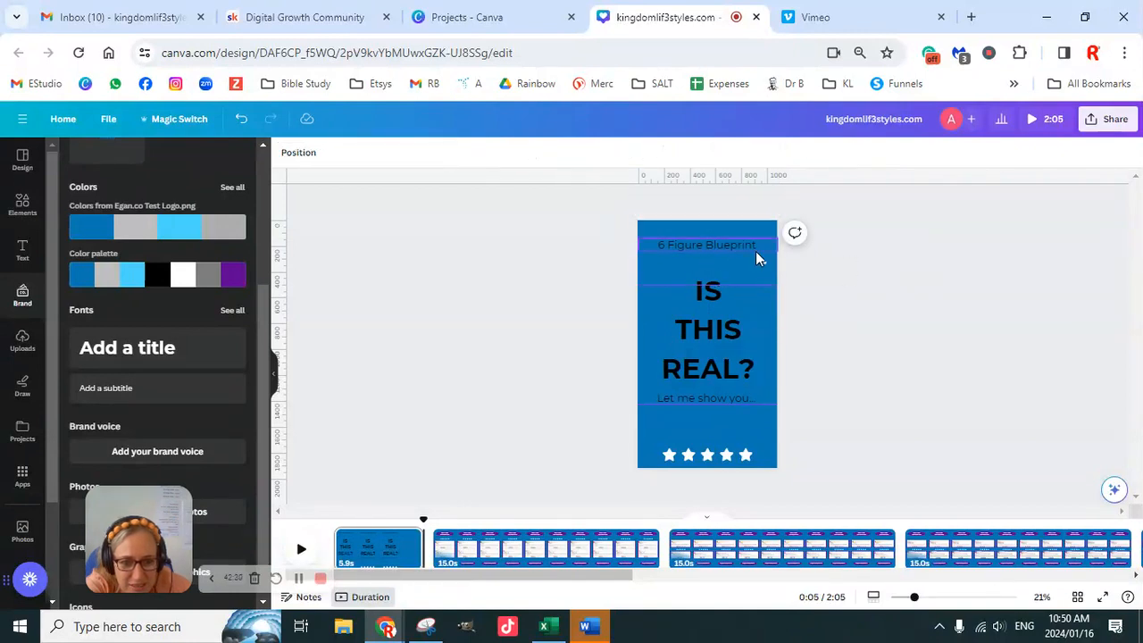
- Change the "6 Figure Blueprint" line's text colour to the brand palette's white
click(717, 248)
click(467, 153)
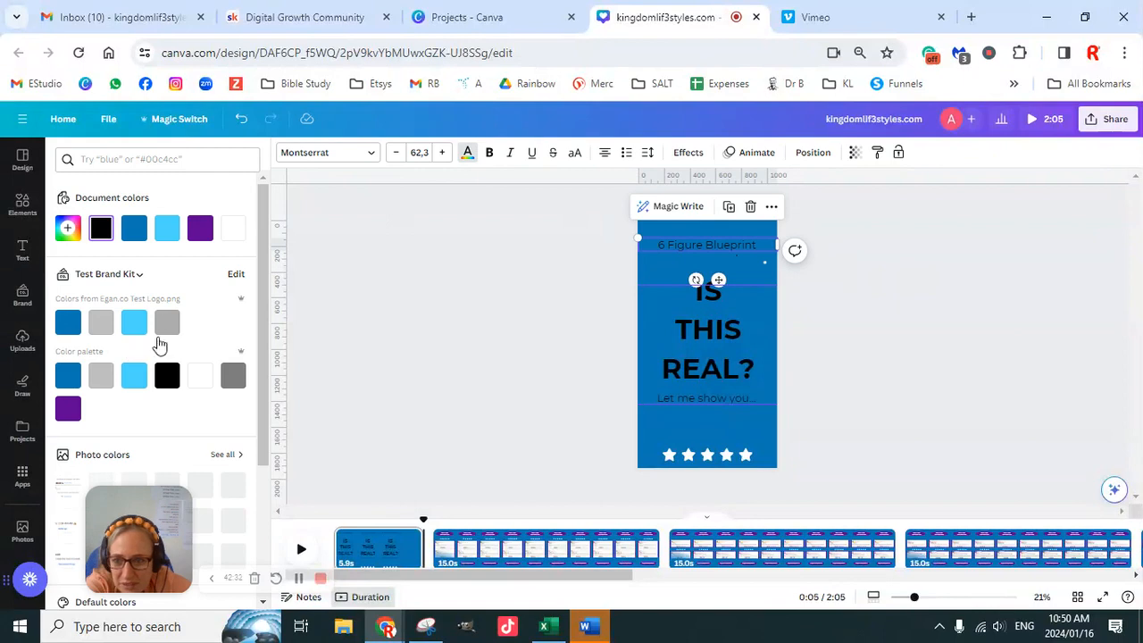
click(200, 375)
click(885, 355)
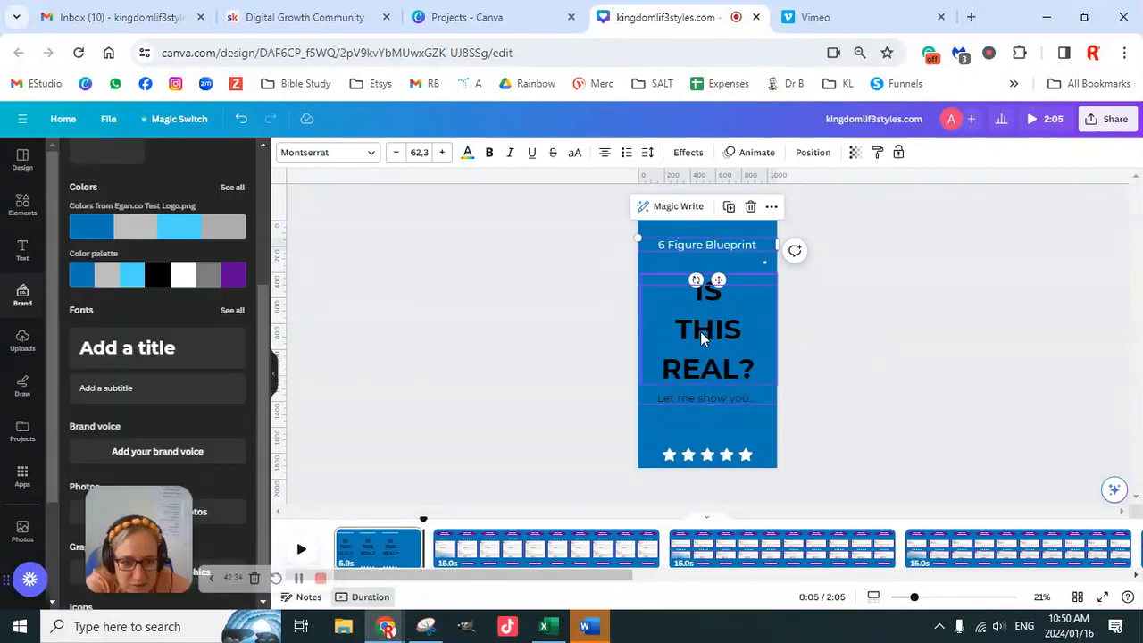
- Move the title close under "6 Figure Blueprint" and bring the "Let me show you..." line up directly beneath it
click(918, 341)
drag(704, 356, 704, 330)
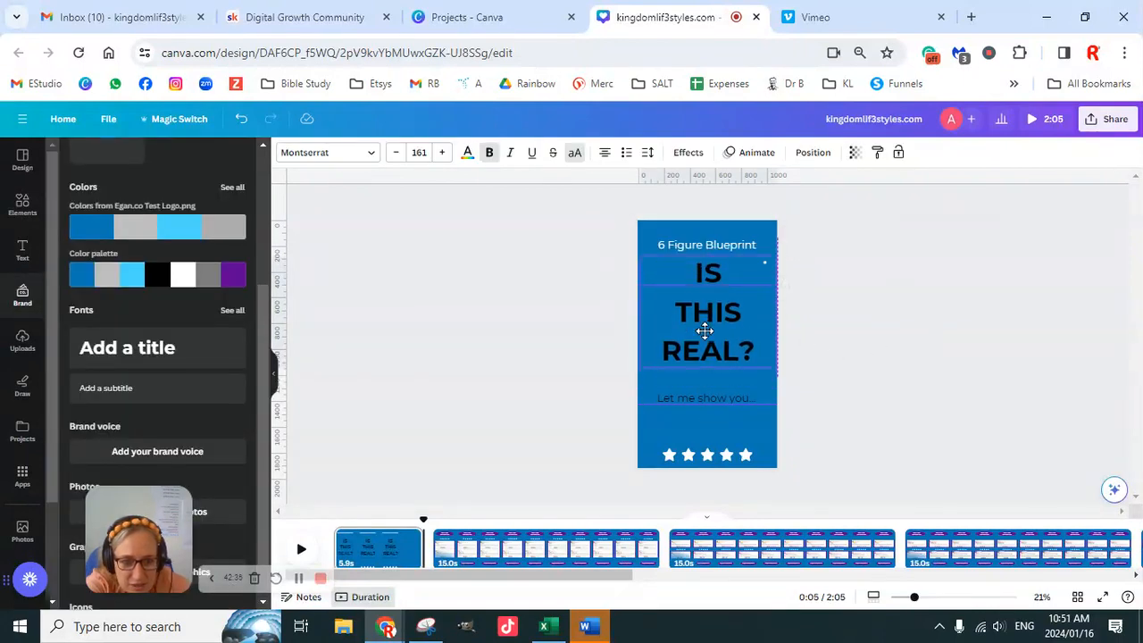
drag(734, 402, 731, 370)
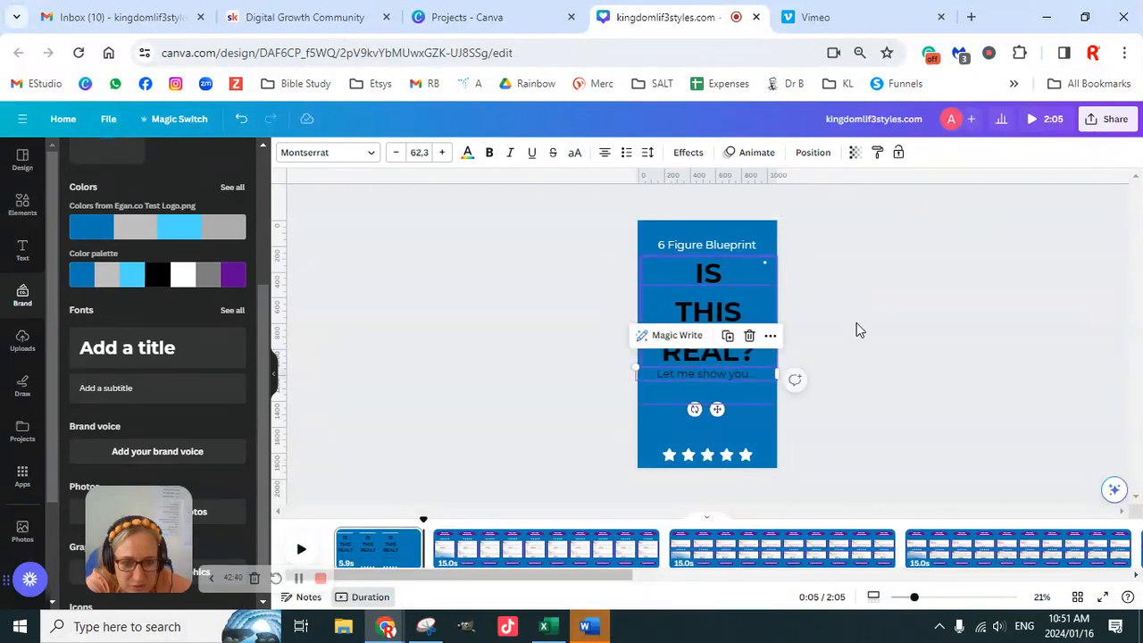
click(748, 317)
key(Up)
key(Up)
key(Up)
key(Up)
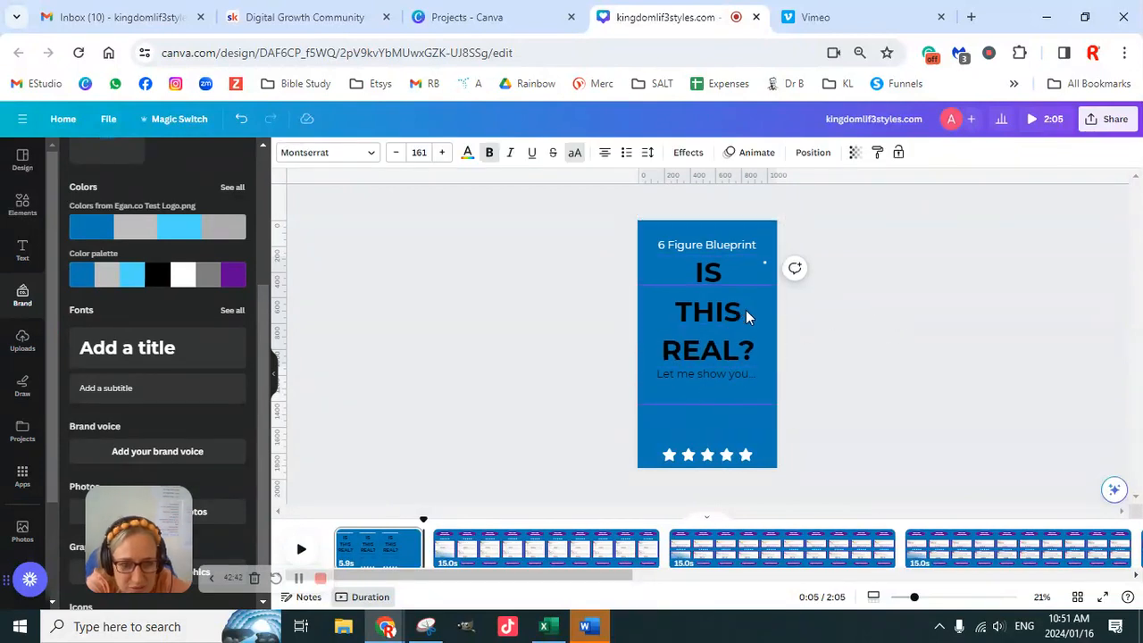
key(Up)
key(Up)
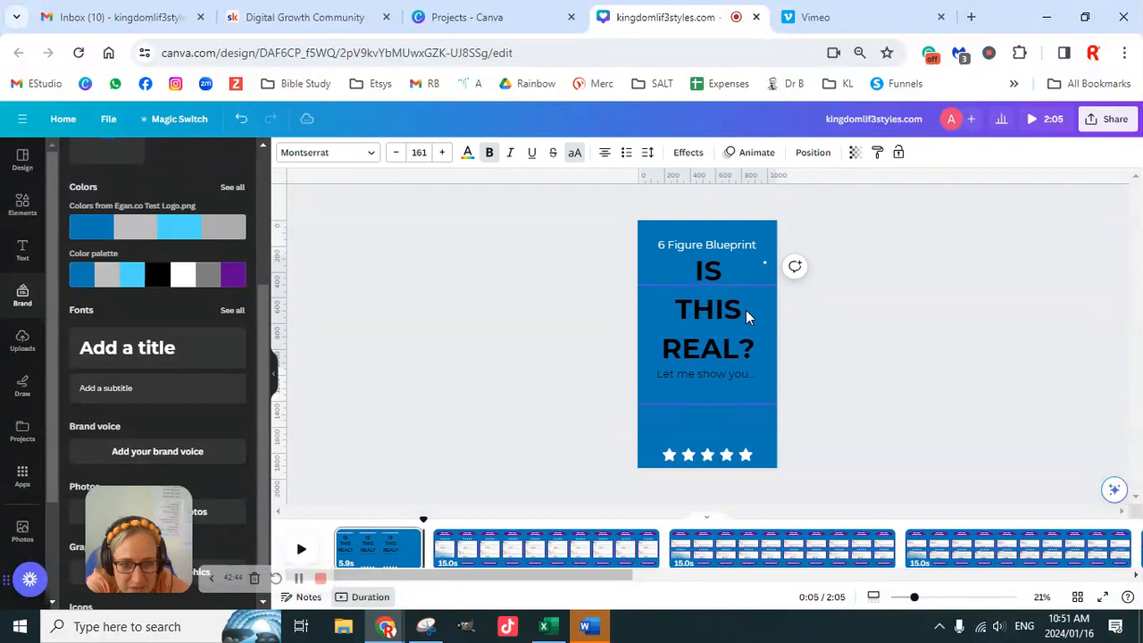
key(Up)
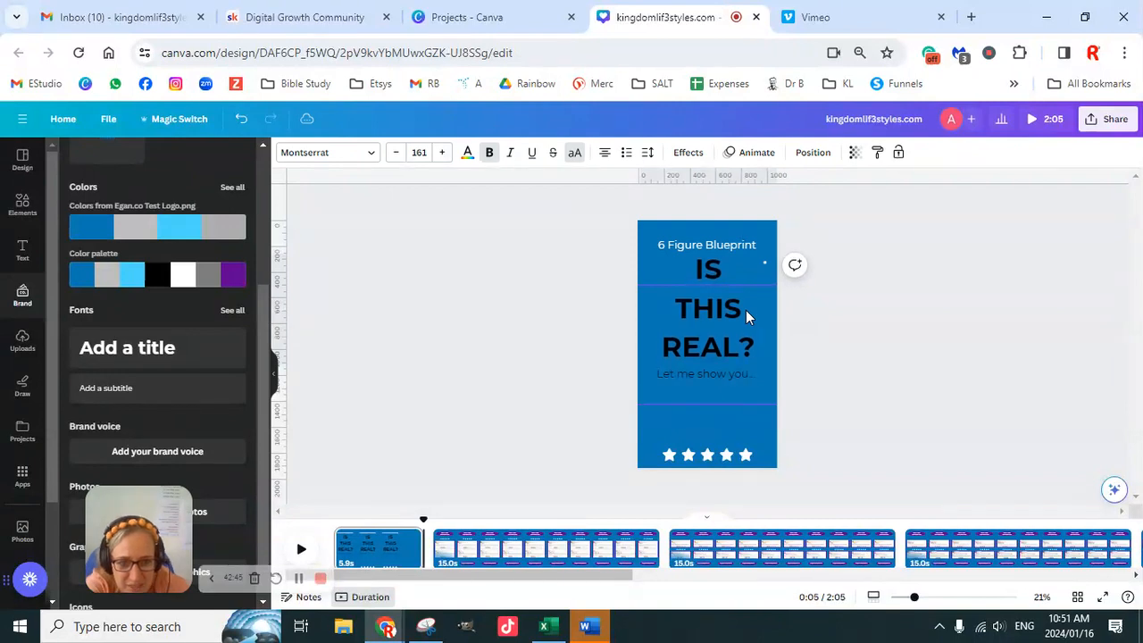
- Colour the "Let me show you..." line white and delete the row of five stars near the page's lower edge
click(749, 380)
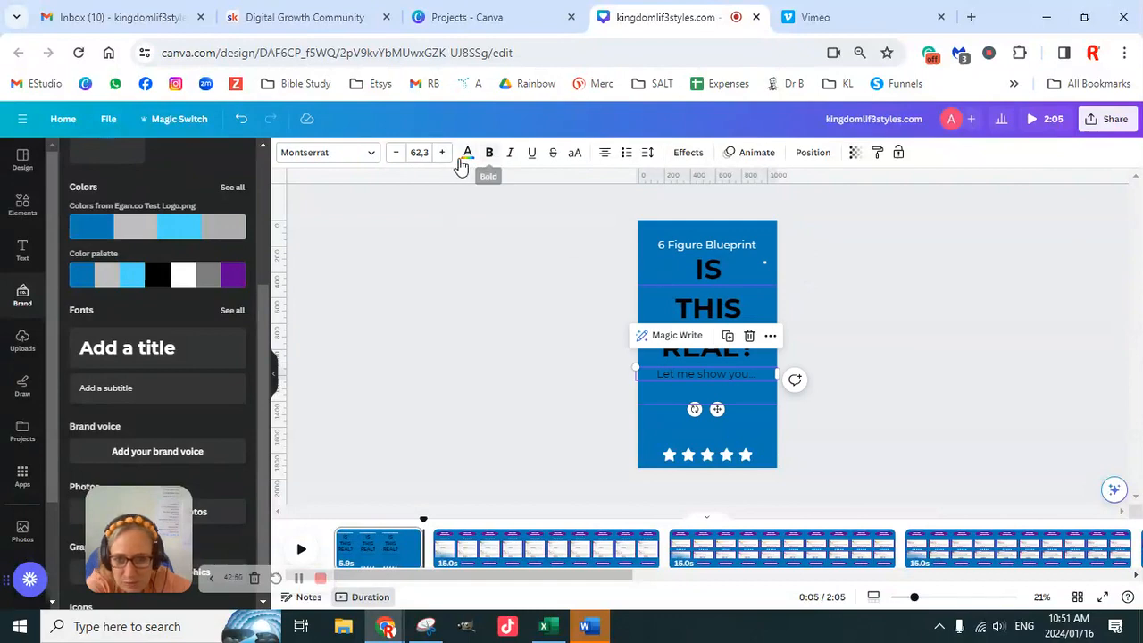
click(467, 154)
click(201, 384)
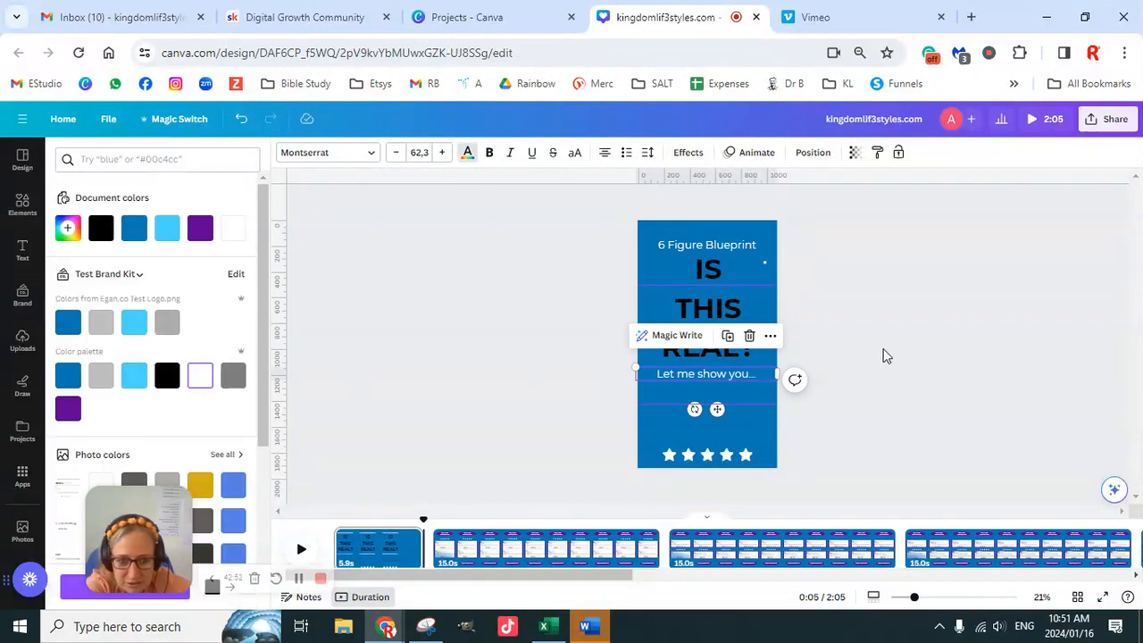
click(933, 348)
click(741, 460)
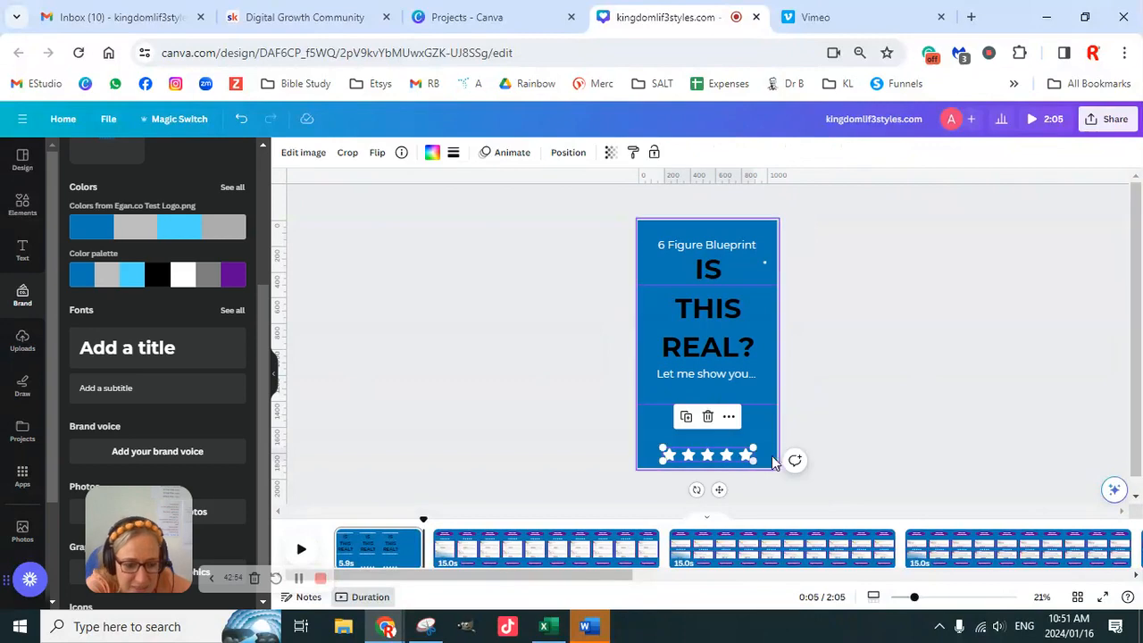
key(Delete)
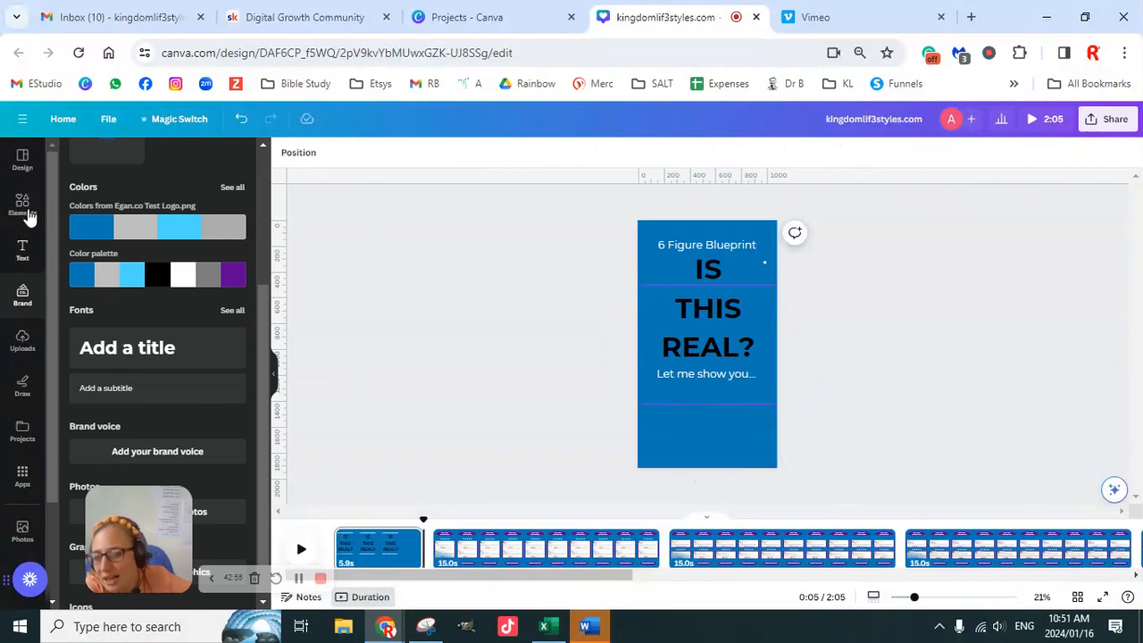
- Add the uploaded sideways picture of the shocked woman holding her head and rotate it so that she is upright
click(22, 341)
scroll(194, 403, down, 6)
scroll(197, 418, down, 10)
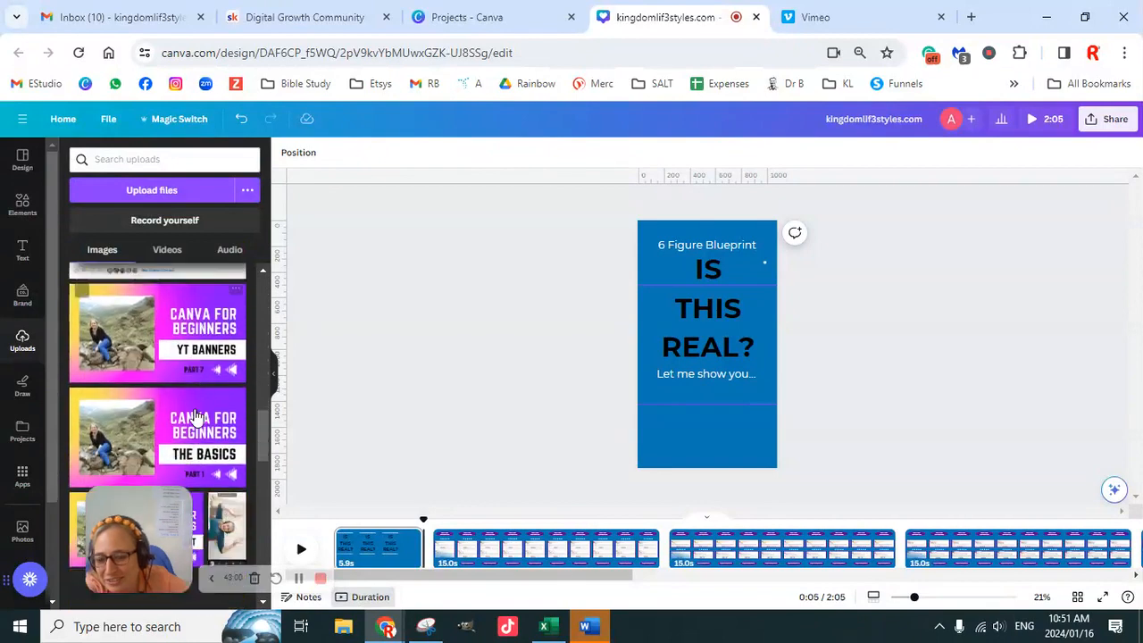
scroll(194, 415, up, 2)
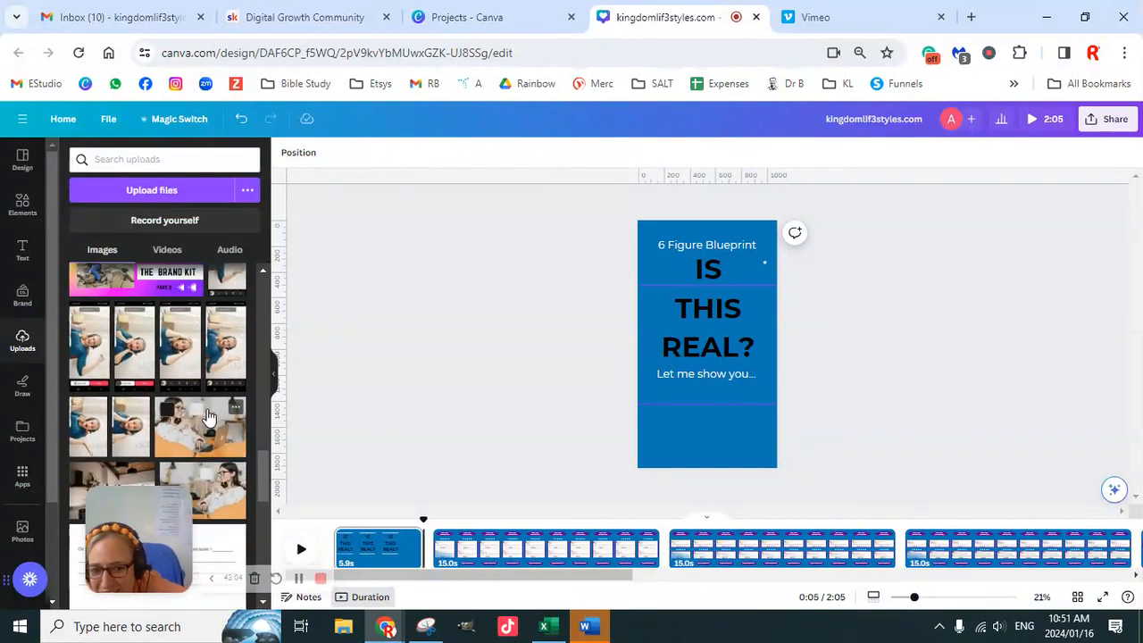
scroll(197, 411, down, 2)
scroll(197, 411, up, 2)
scroll(196, 411, up, 2)
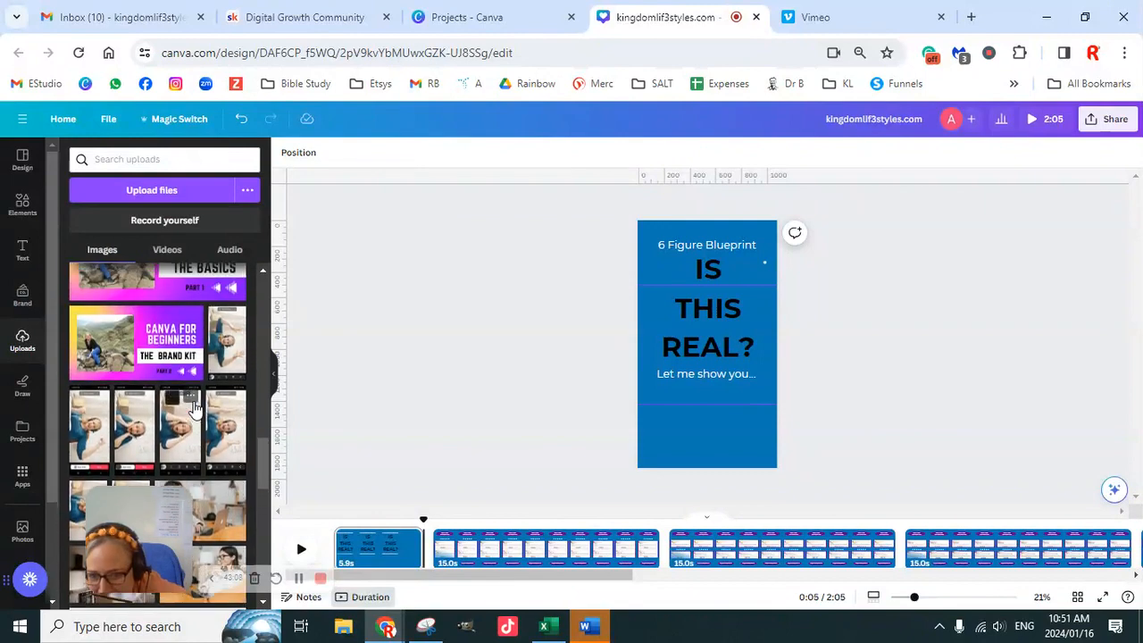
scroll(196, 413, down, 2)
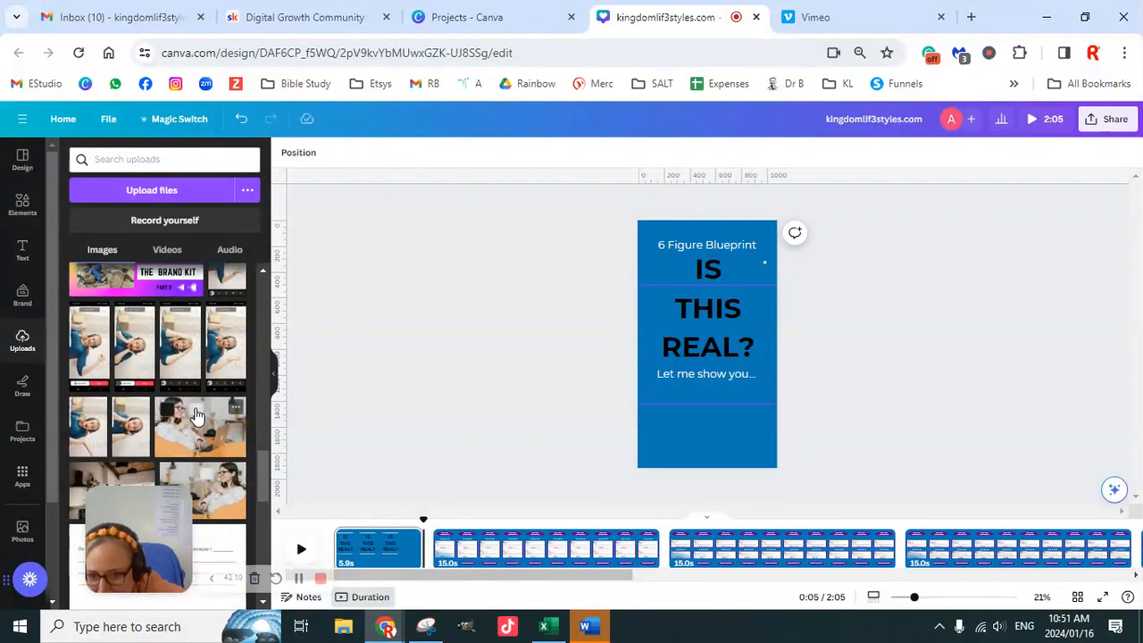
click(177, 353)
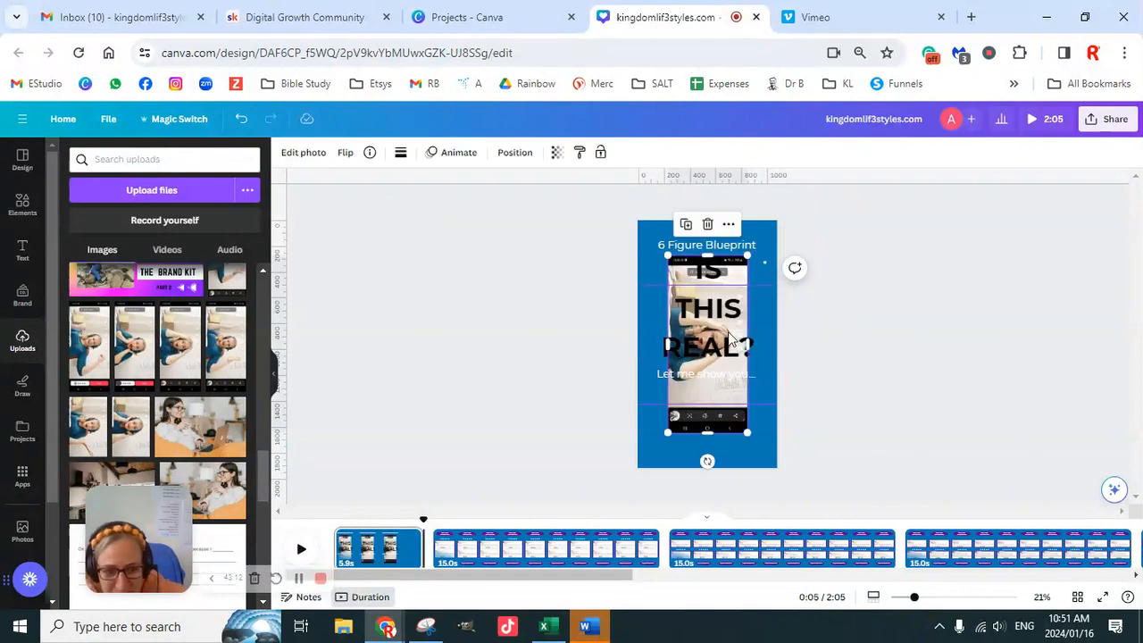
drag(707, 461, 791, 344)
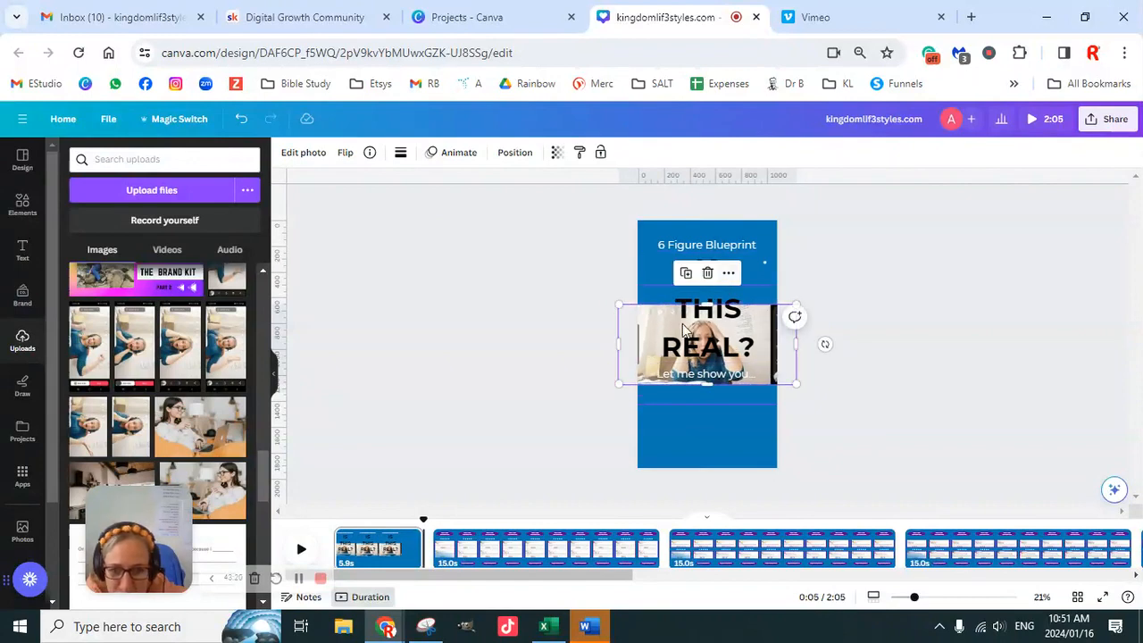
- Crop the woman's photo to fit beneath the "Let me show you..." line and remove its background
drag(631, 377, 645, 414)
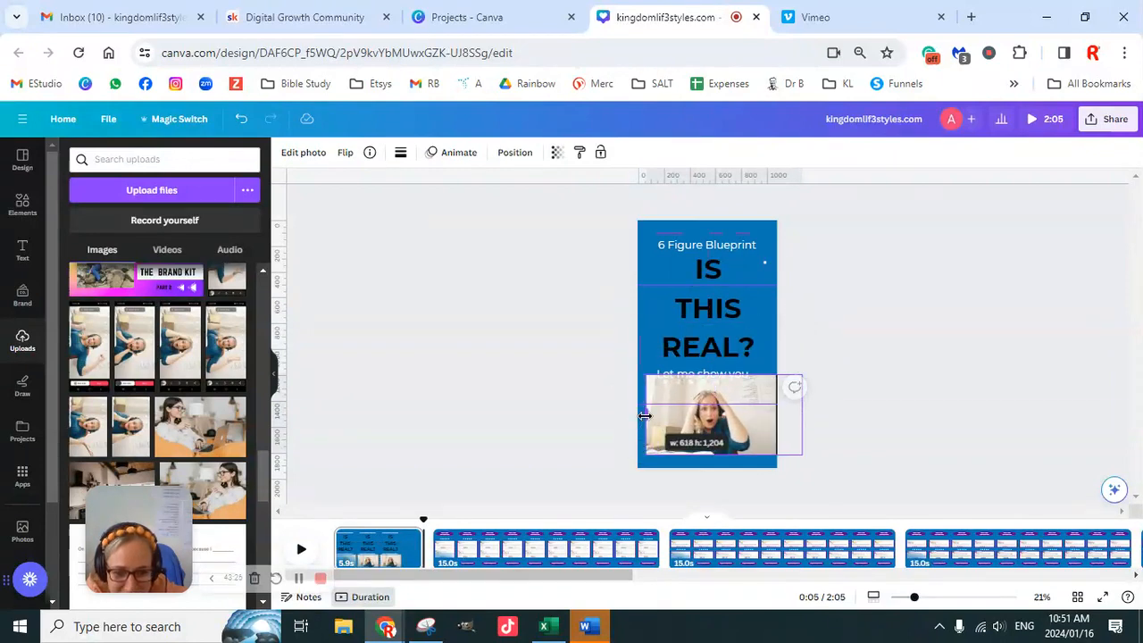
drag(802, 414, 768, 406)
drag(709, 378, 711, 384)
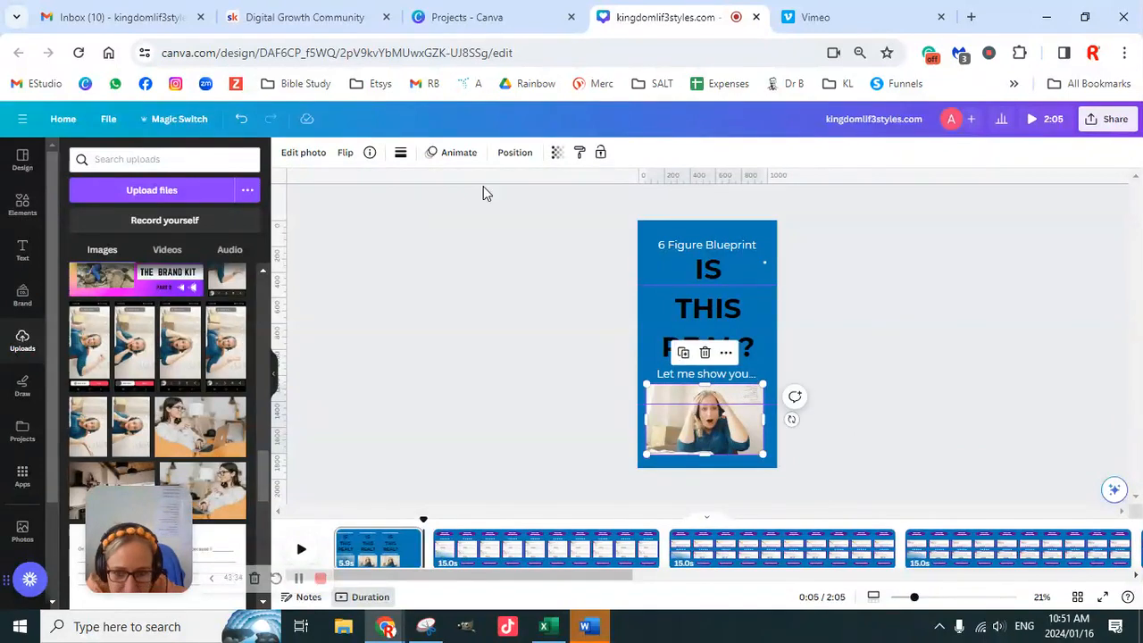
click(312, 168)
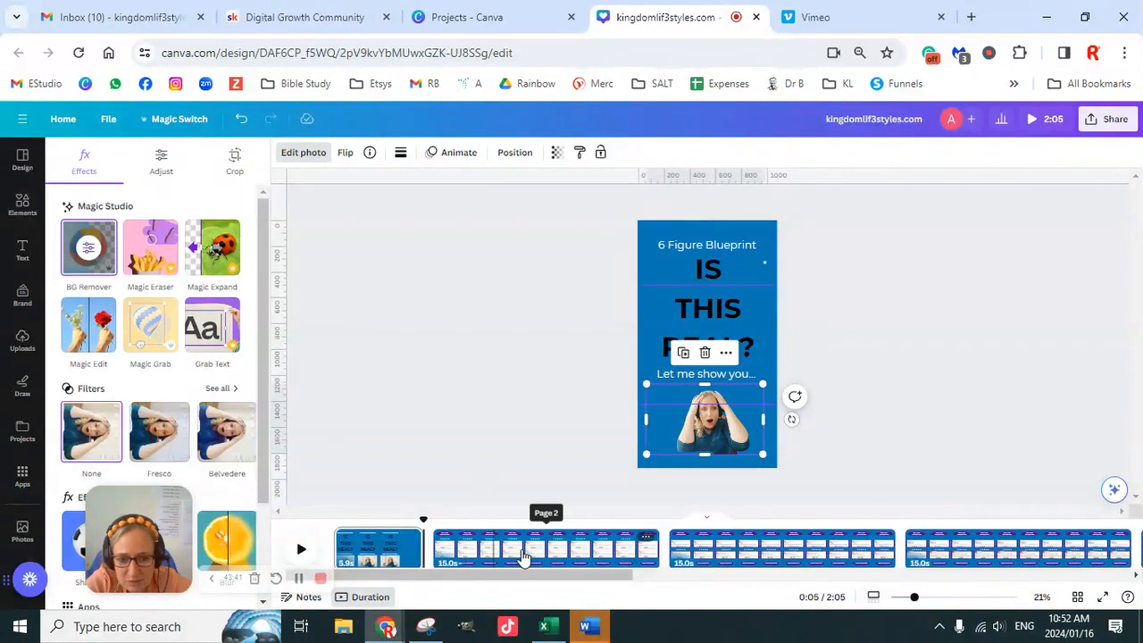
- Copy the purple kingdomlif3styles.com badge from page 2 onto the title page
click(559, 536)
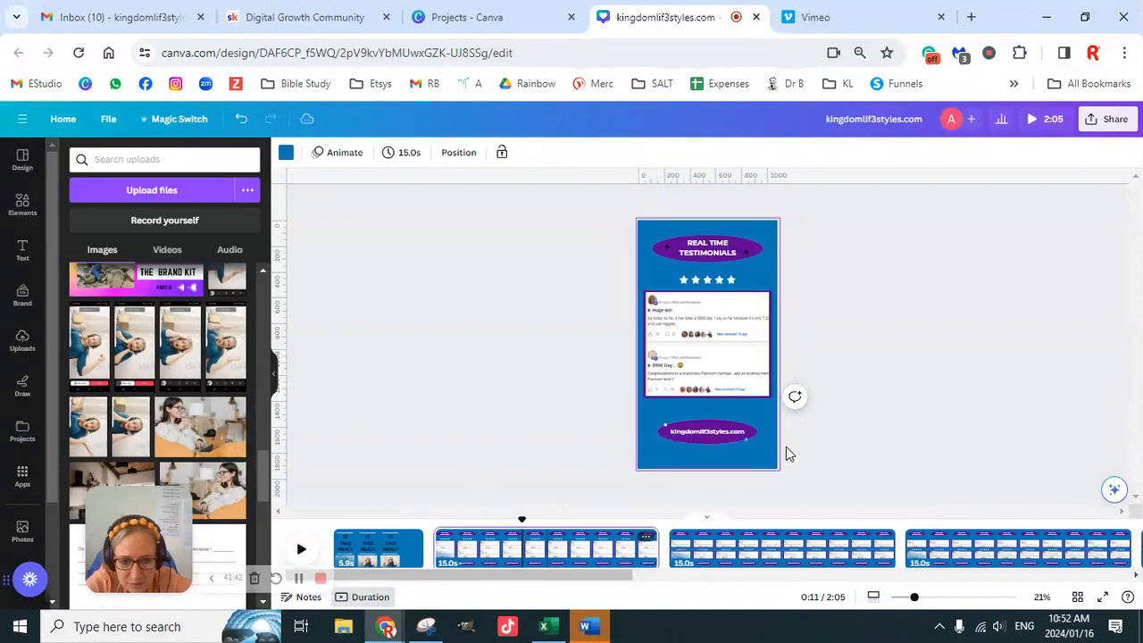
click(715, 440)
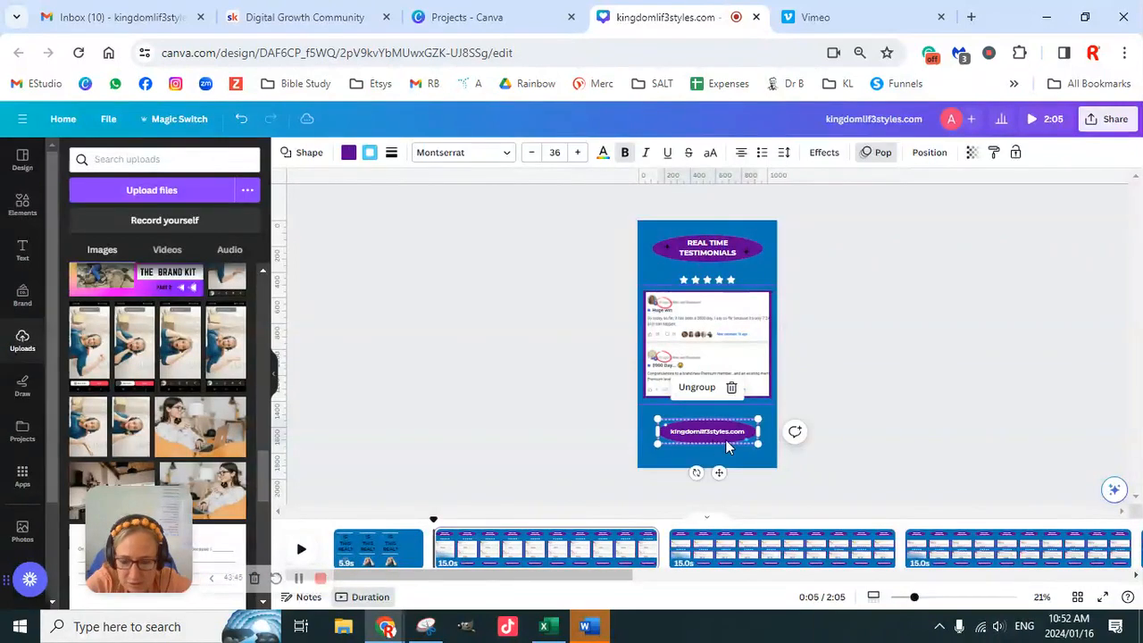
click(397, 547)
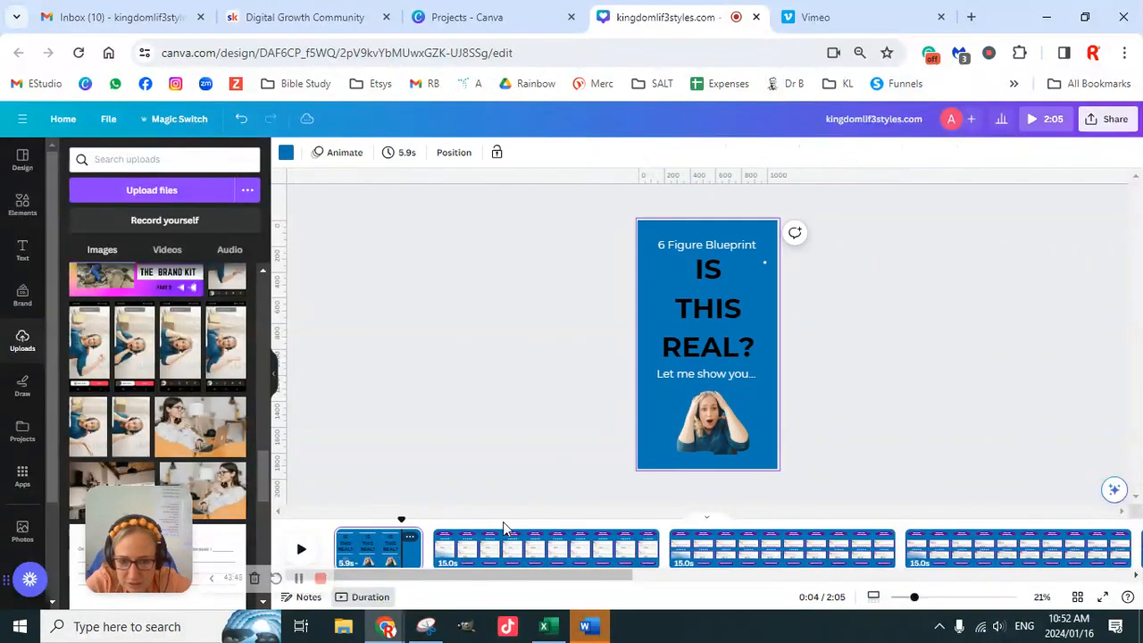
click(715, 434)
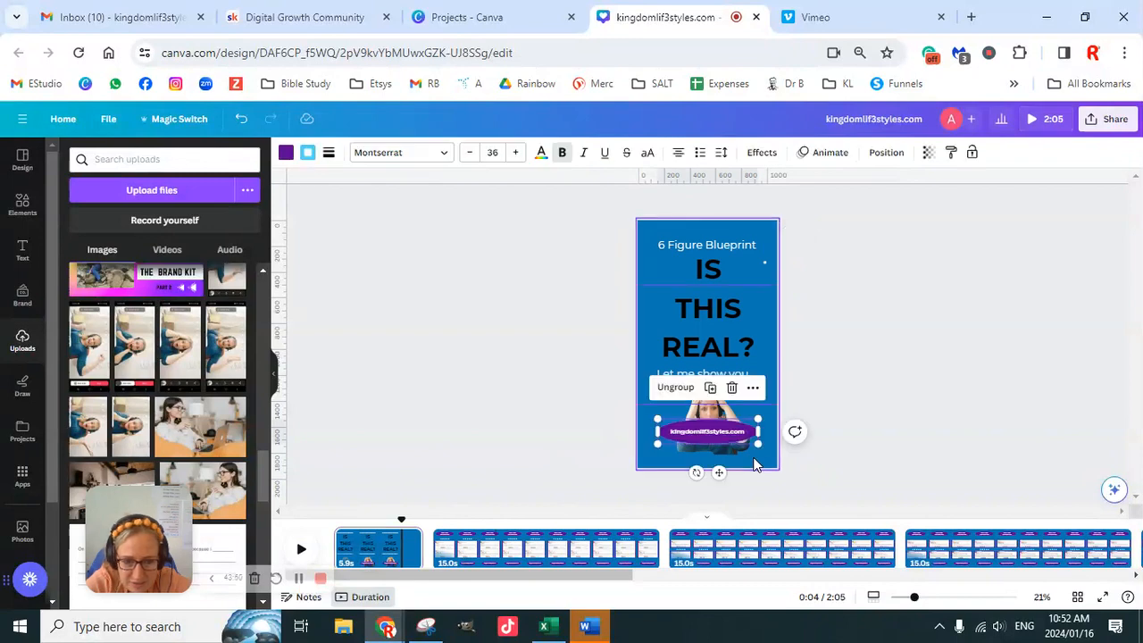
- Reduce the pasted badge to its purple ellipse by ungrouping it and deleting its text, and enlarge the ellipse across the page's lower edge
click(715, 434)
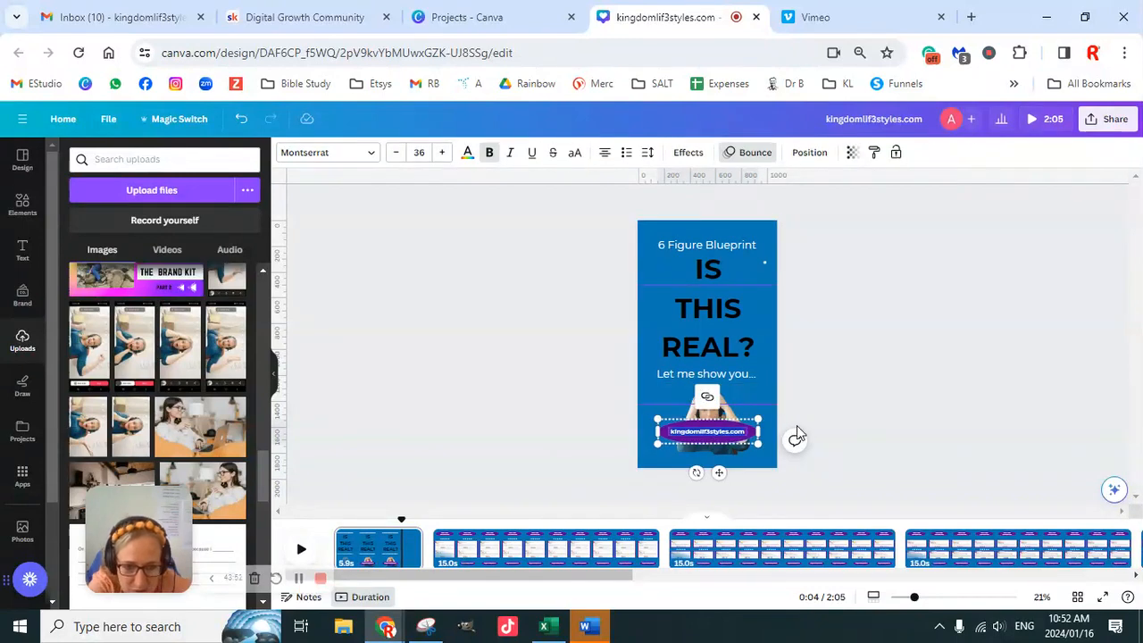
click(725, 435)
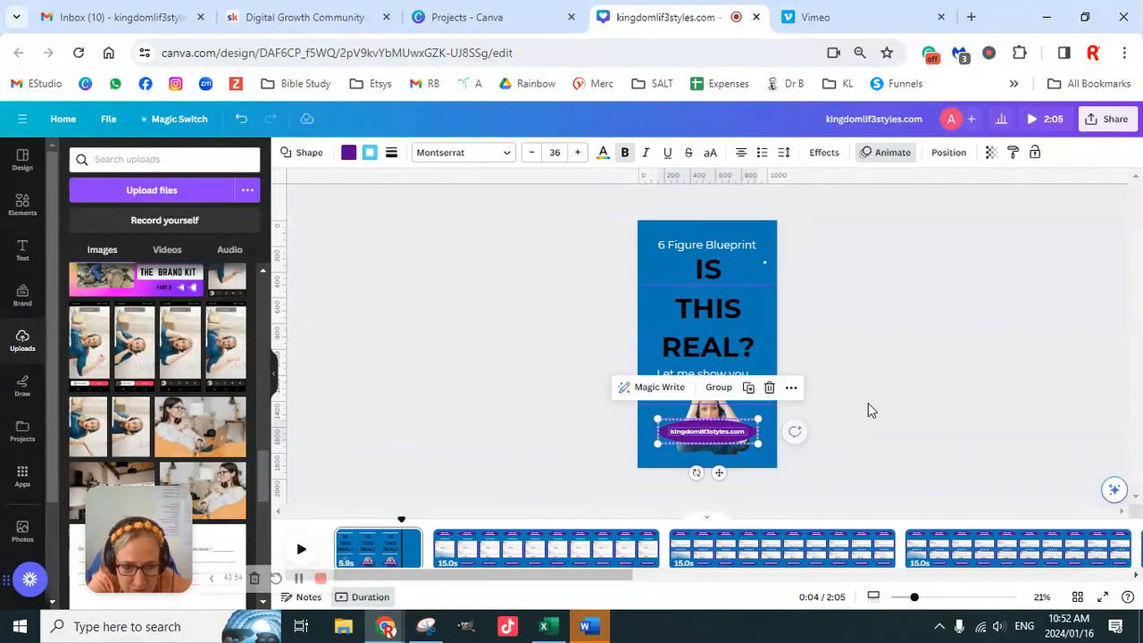
click(865, 404)
click(715, 433)
key(Delete)
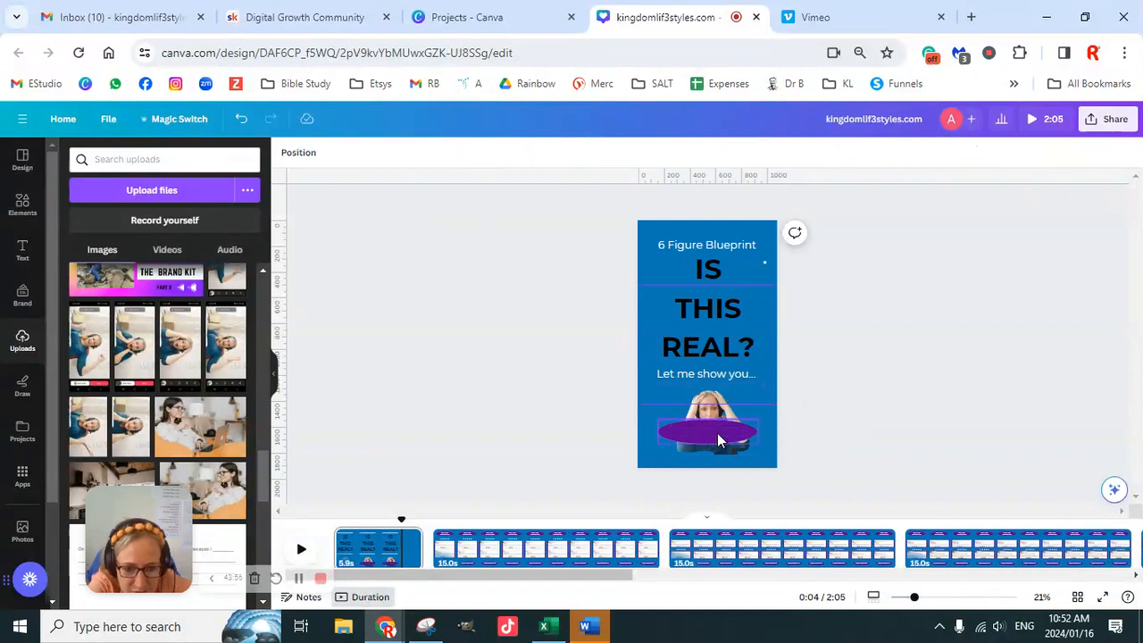
drag(717, 433, 791, 449)
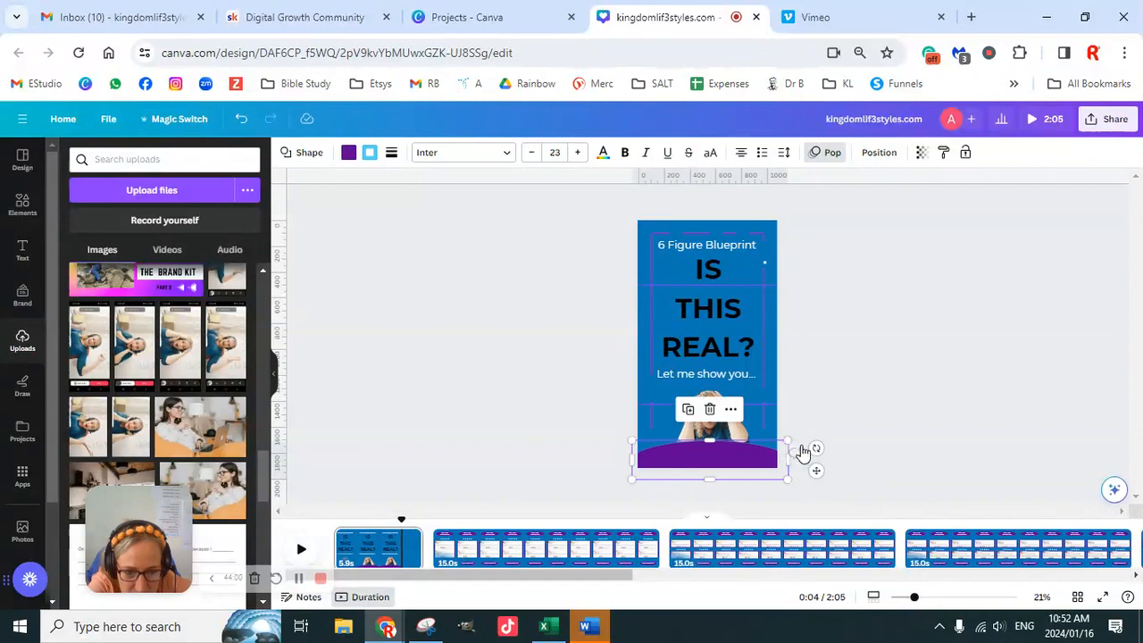
- Shift the purple ellipse slightly lower and centre it across the title page's lower edge
click(802, 453)
click(743, 446)
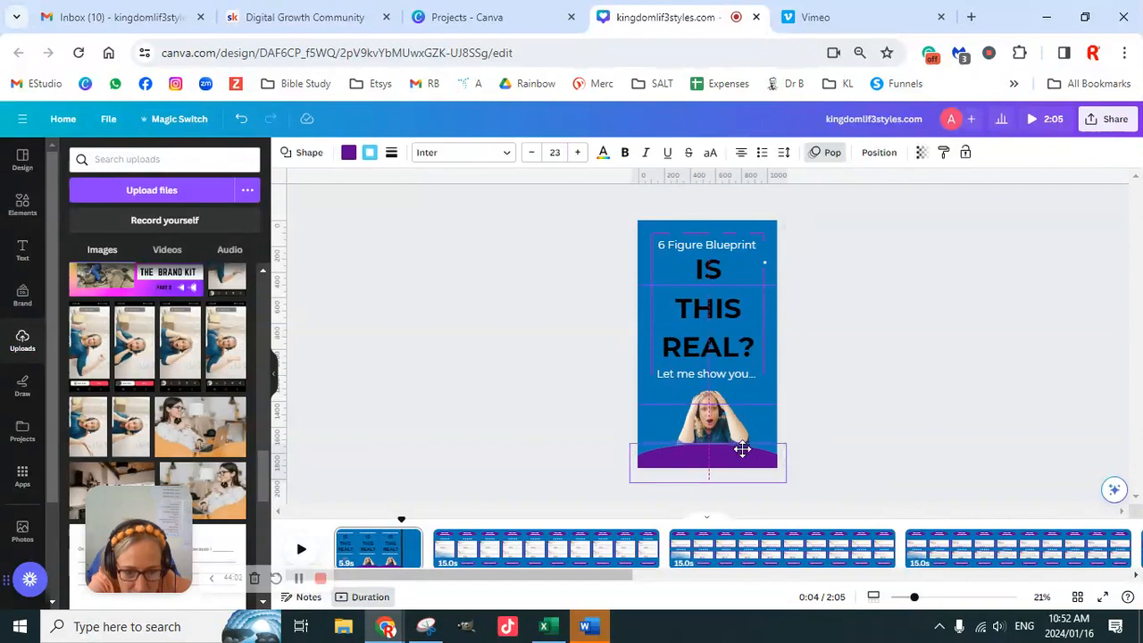
click(867, 400)
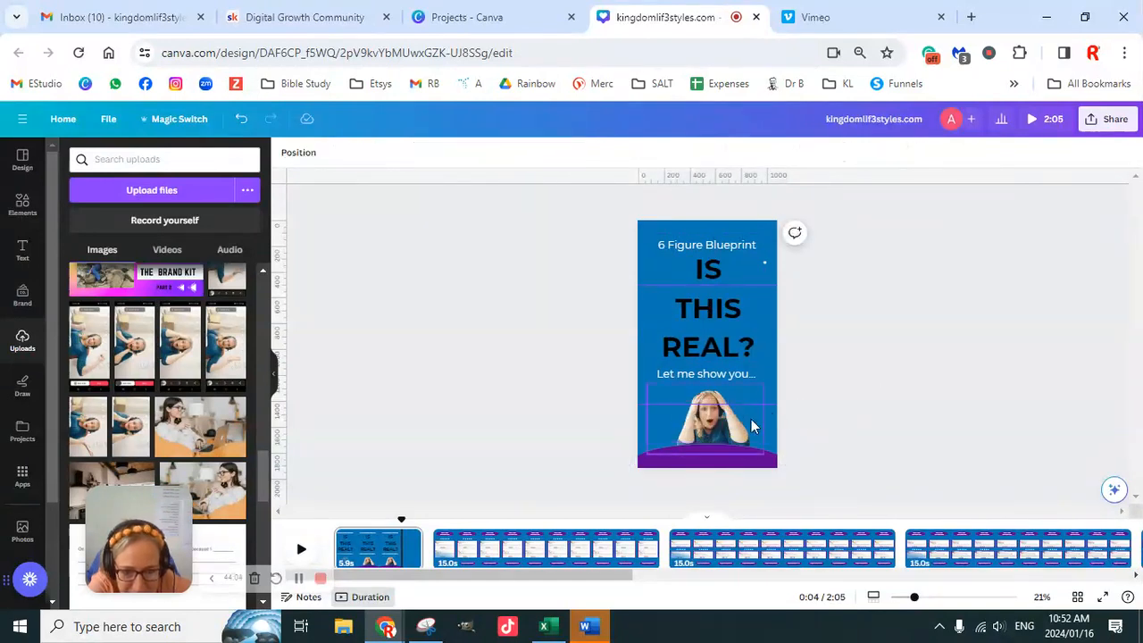
- Enlarge the woman's cut-out photo and reposition it between the "Let me show you..." line and the purple ellipse
click(725, 419)
drag(762, 385, 835, 340)
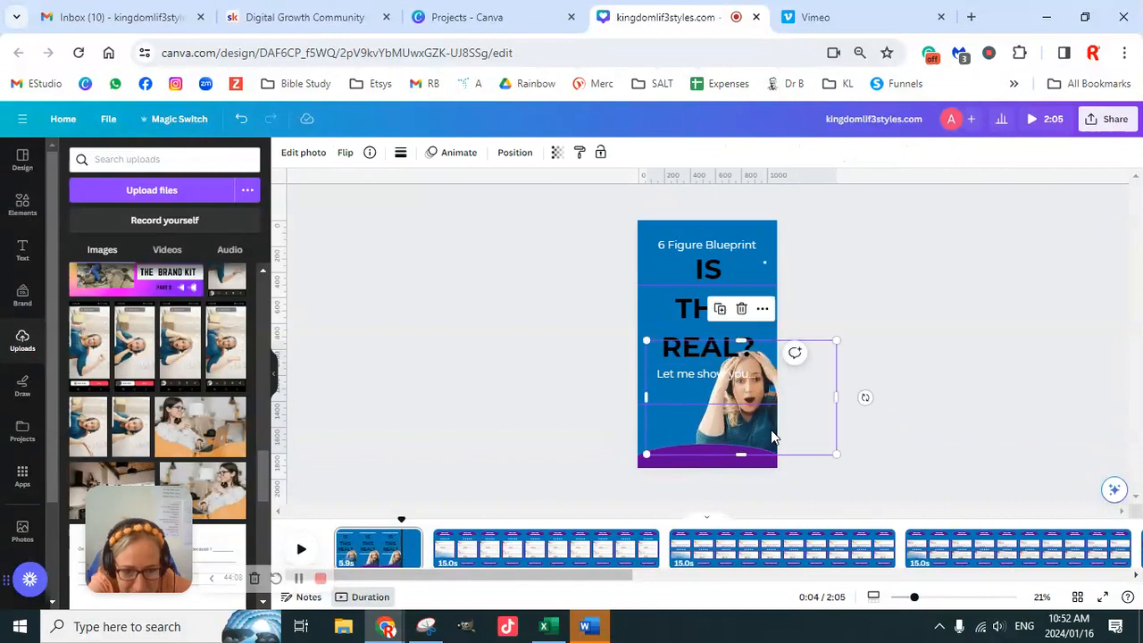
drag(771, 429, 727, 439)
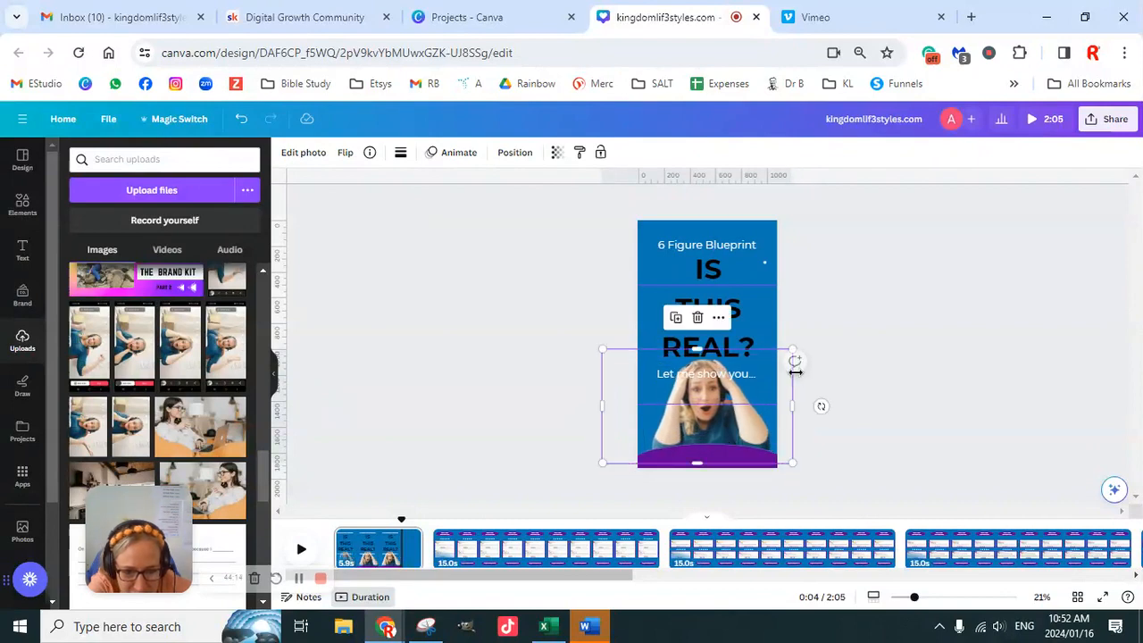
drag(603, 350, 628, 365)
click(948, 389)
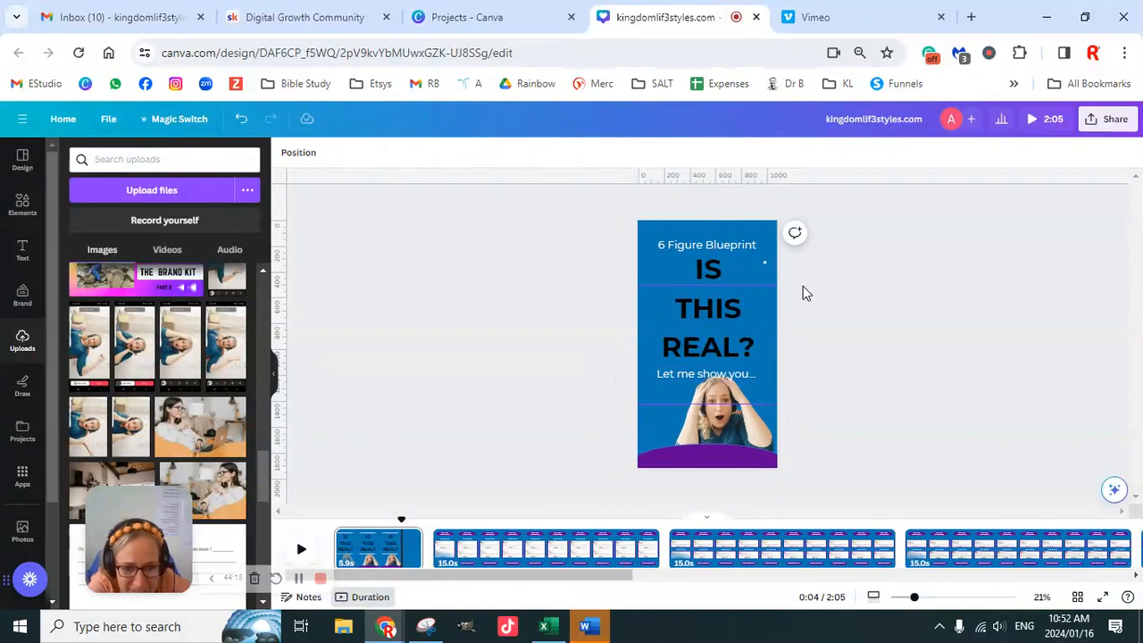
- Tighten the line spacing of the "IS THIS REAL?" heading to 1.03
click(729, 305)
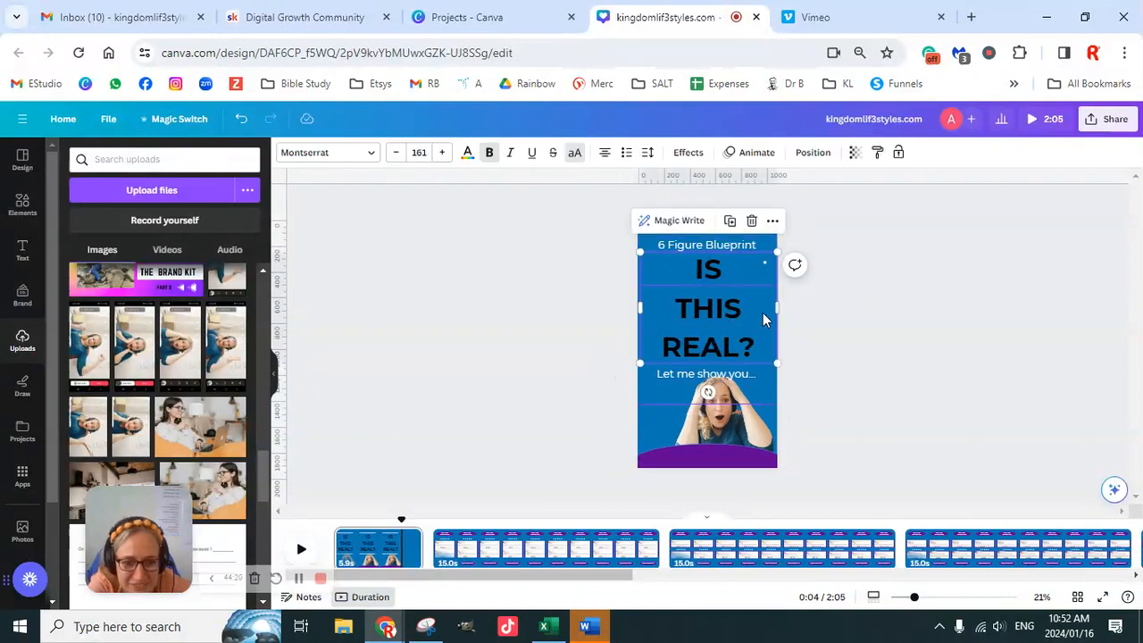
click(854, 325)
click(703, 306)
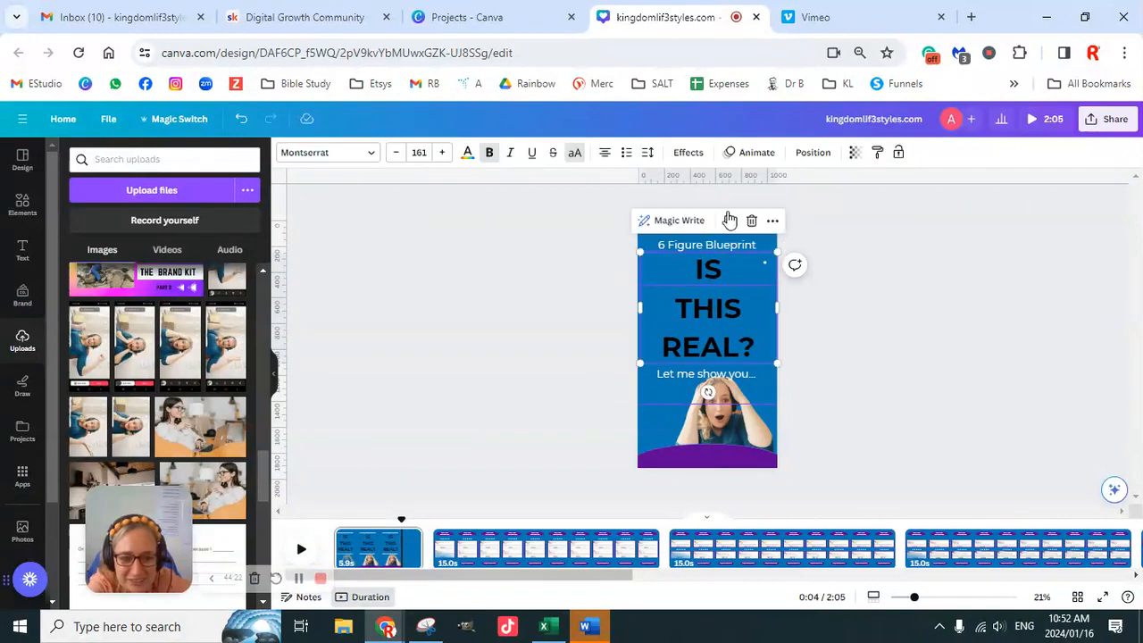
click(647, 157)
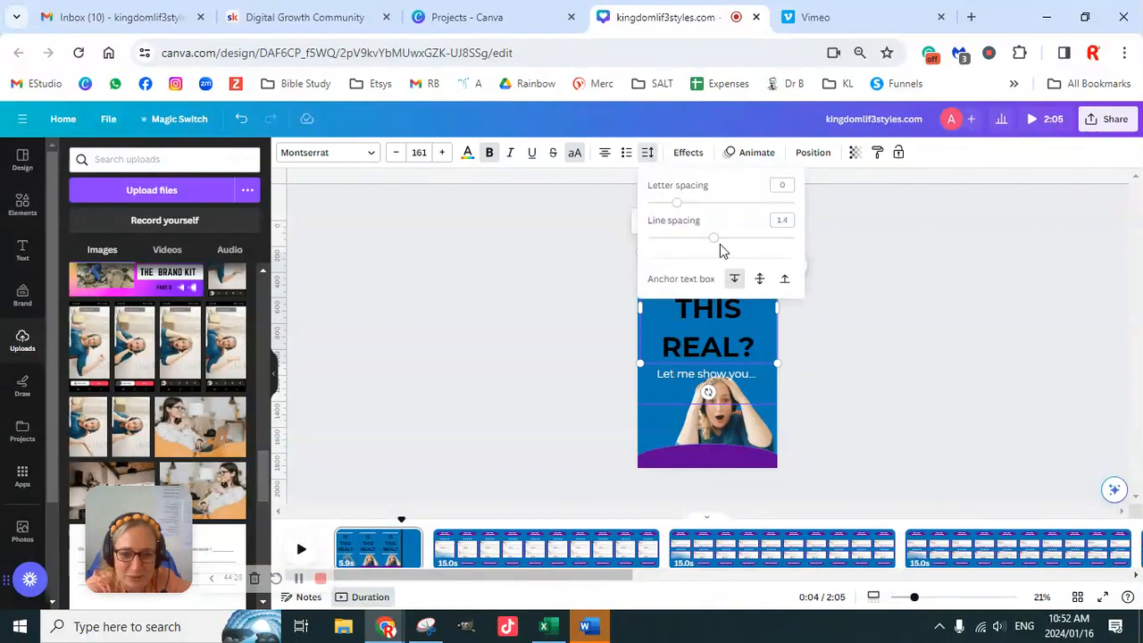
drag(717, 242, 688, 242)
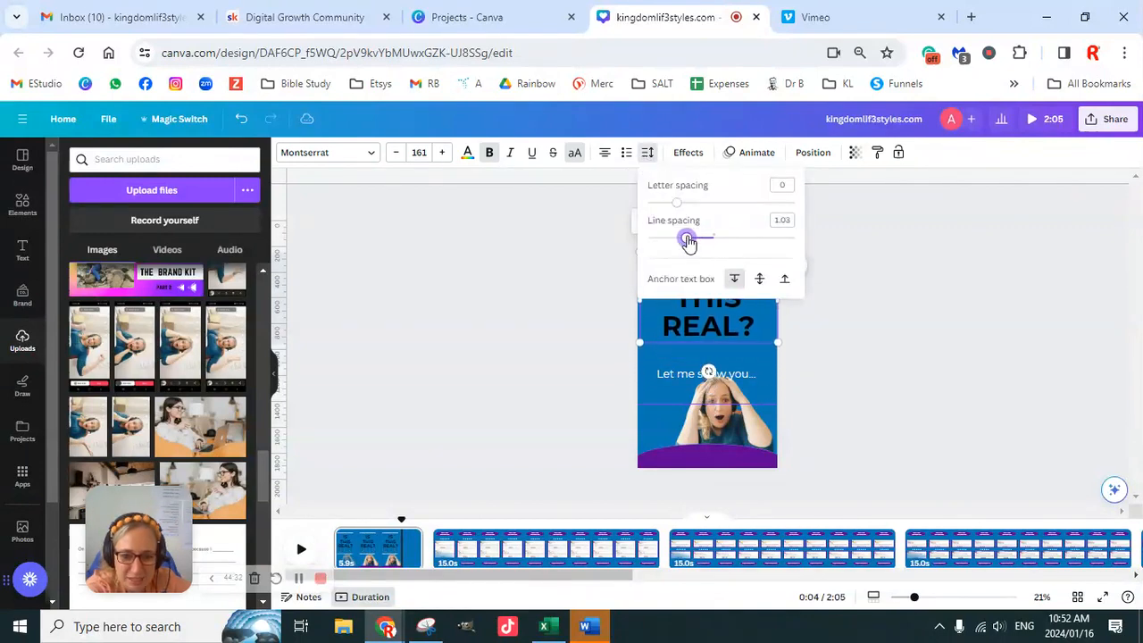
click(925, 419)
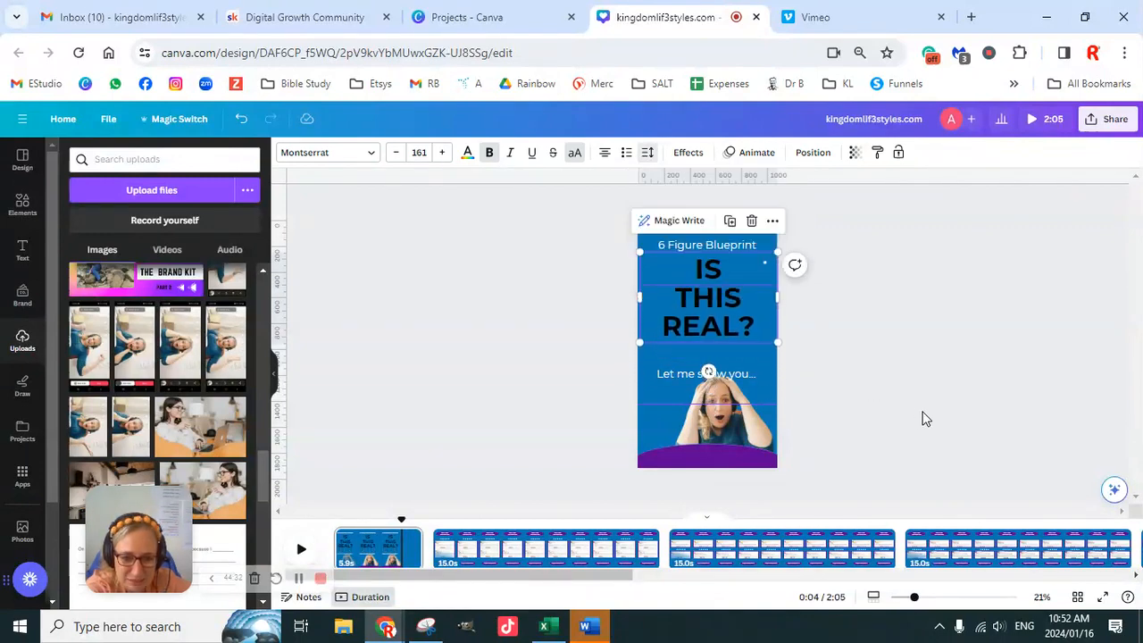
- Move the "Let me show you..." line up so it sits directly beneath "REAL?"
click(742, 376)
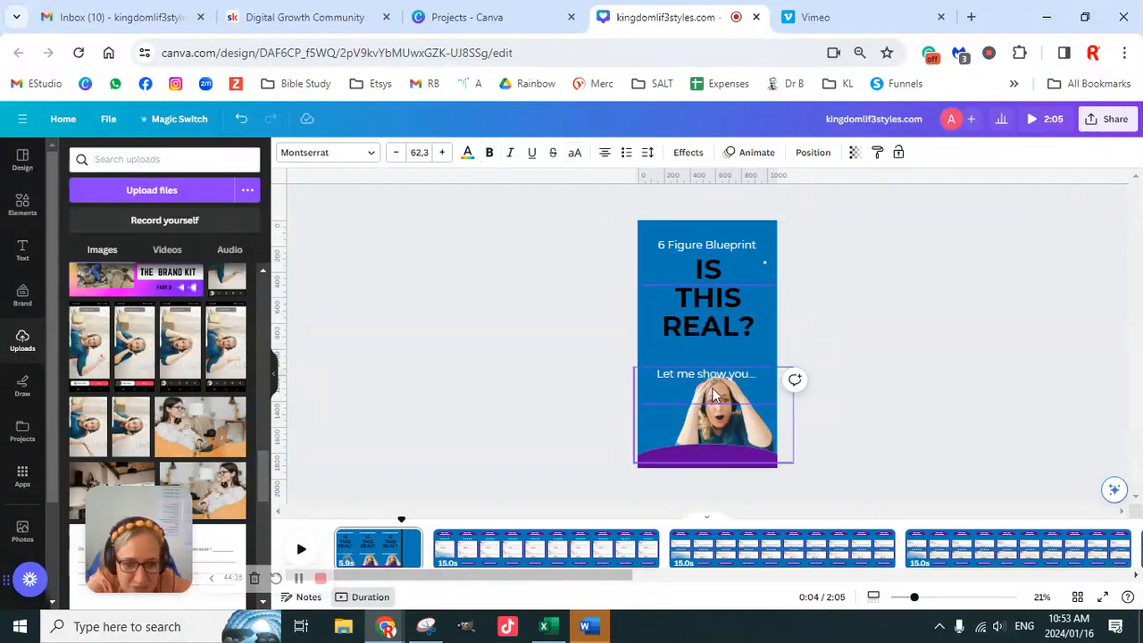
drag(713, 366, 715, 350)
click(903, 363)
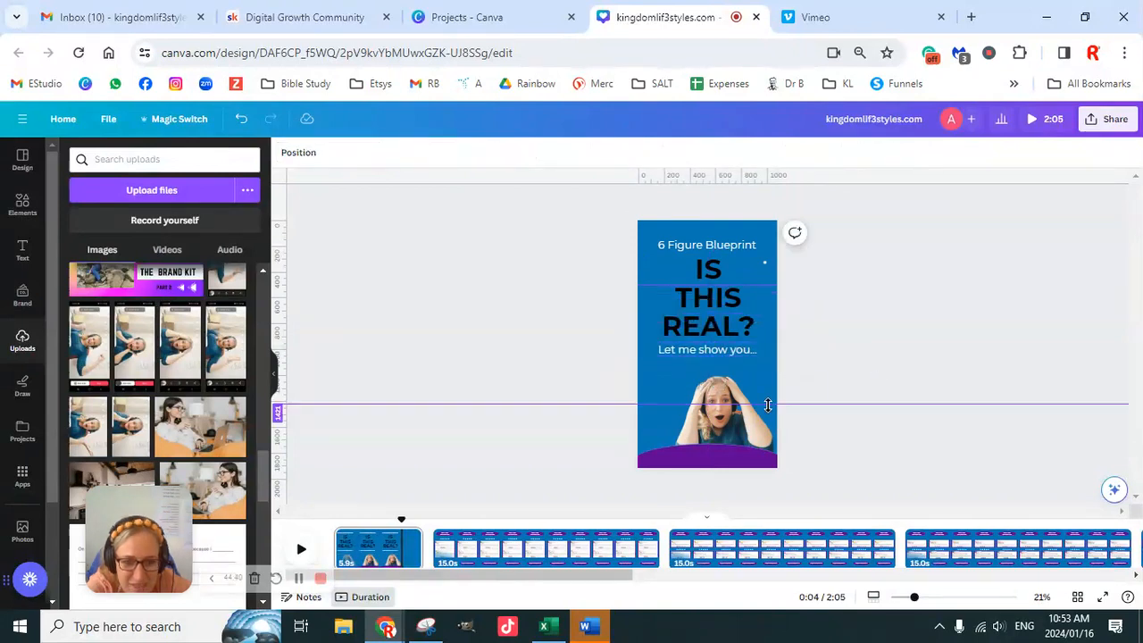
- Enlarge the woman's photo to fill the space under "Let me show you..." and centre her on the page
drag(746, 427, 729, 416)
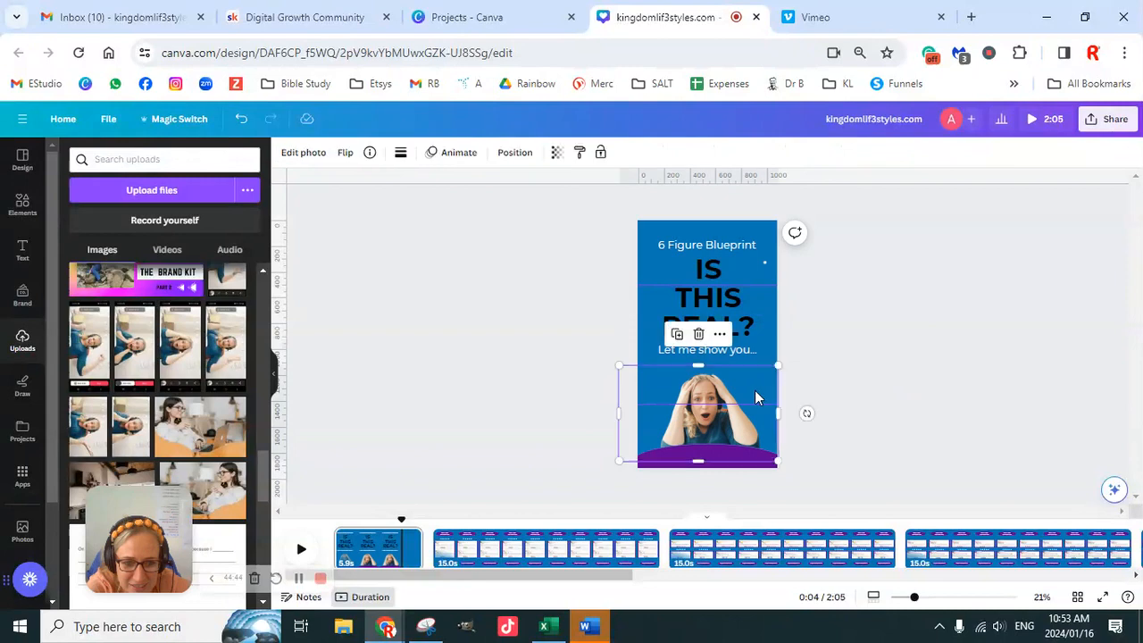
drag(777, 365, 805, 349)
drag(737, 419, 721, 417)
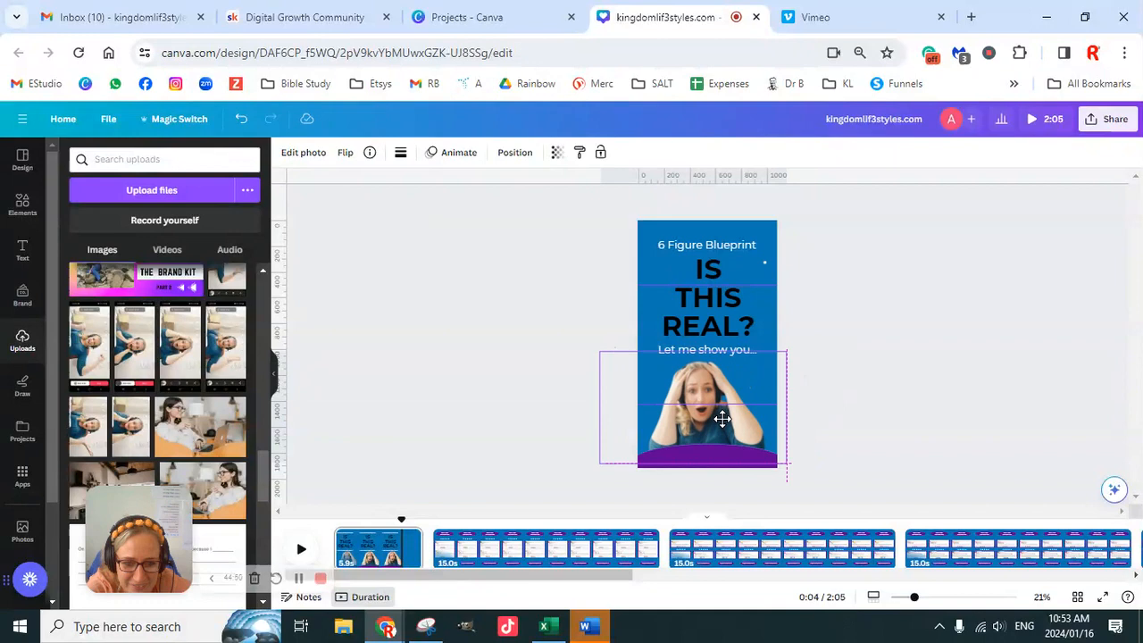
drag(722, 417, 723, 417)
click(894, 378)
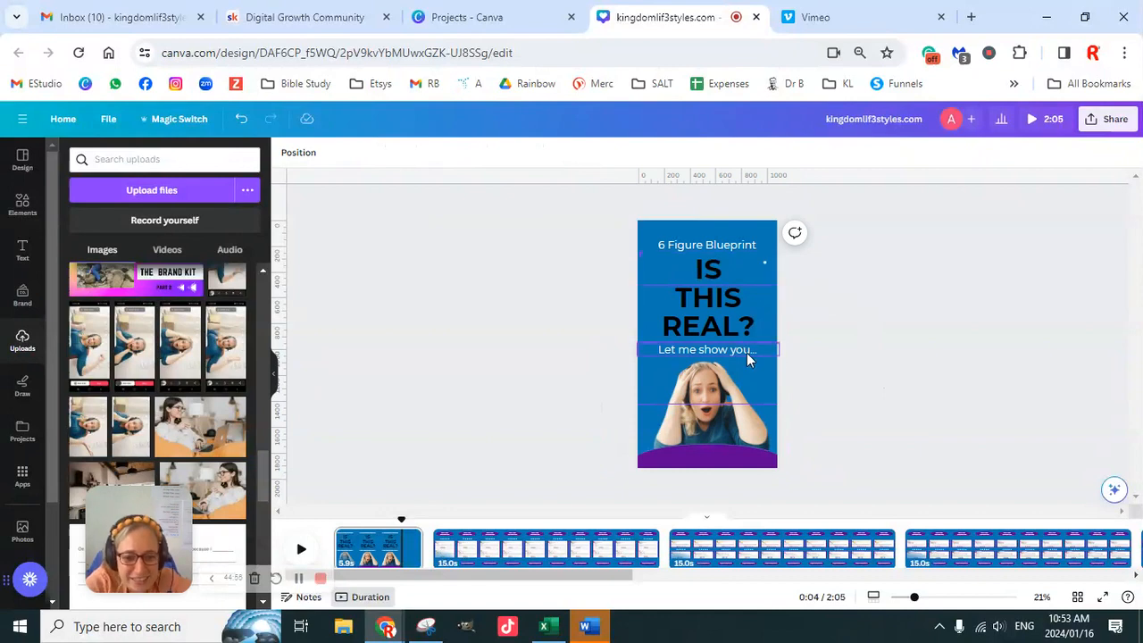
- Send the "IS THIS REAL?" heading backward to reach the stray white sparkle beside "IS", and remove that sparkle
click(765, 270)
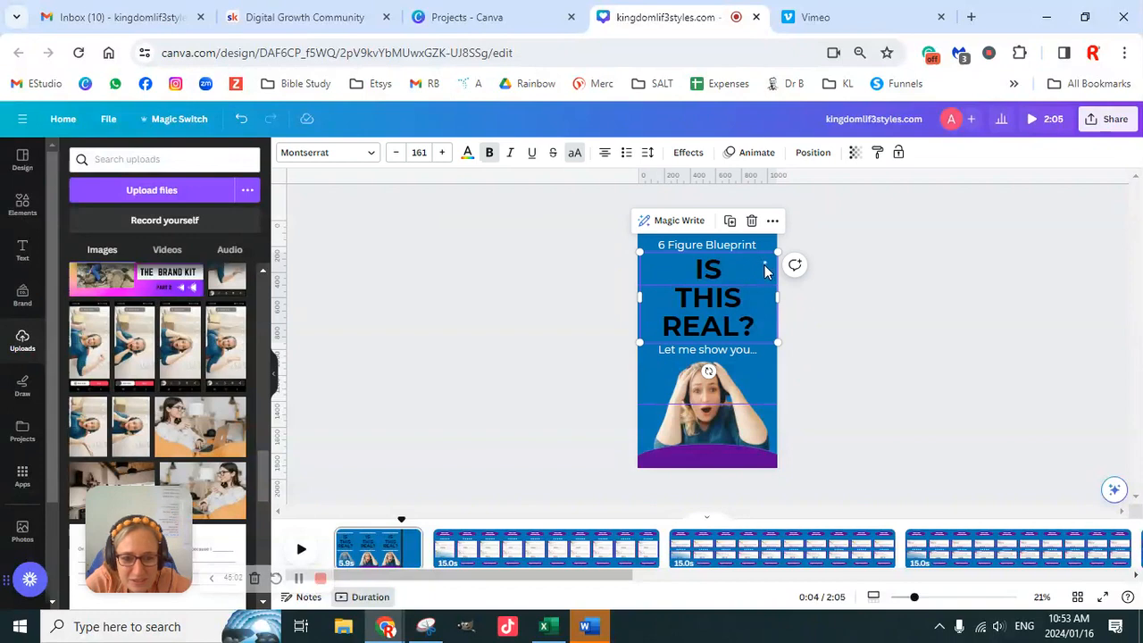
click(813, 153)
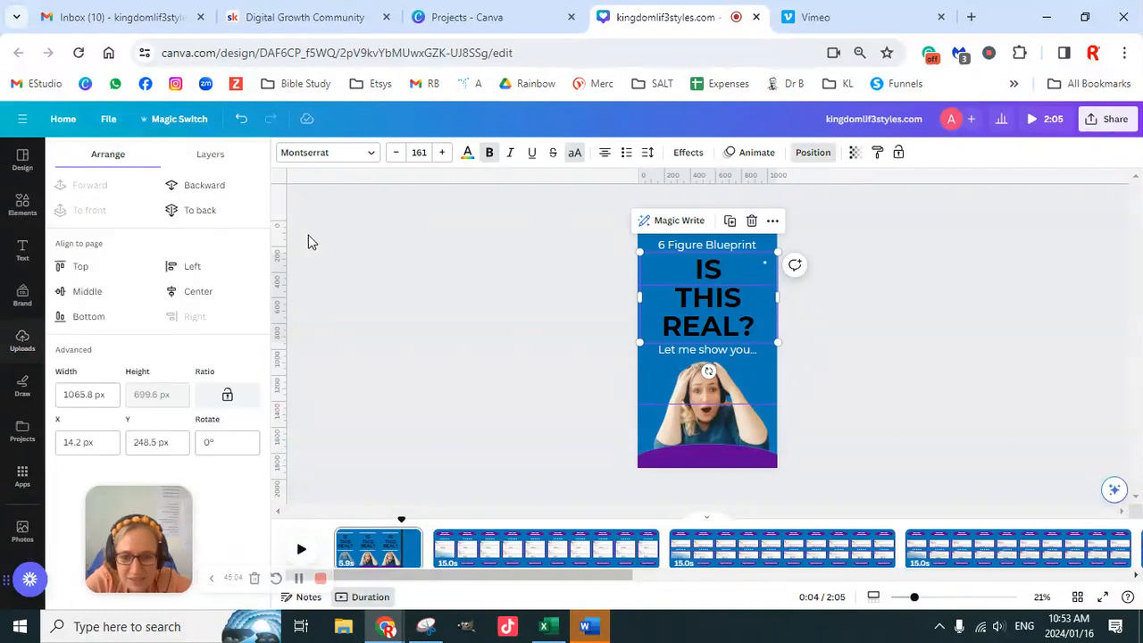
click(205, 186)
click(868, 345)
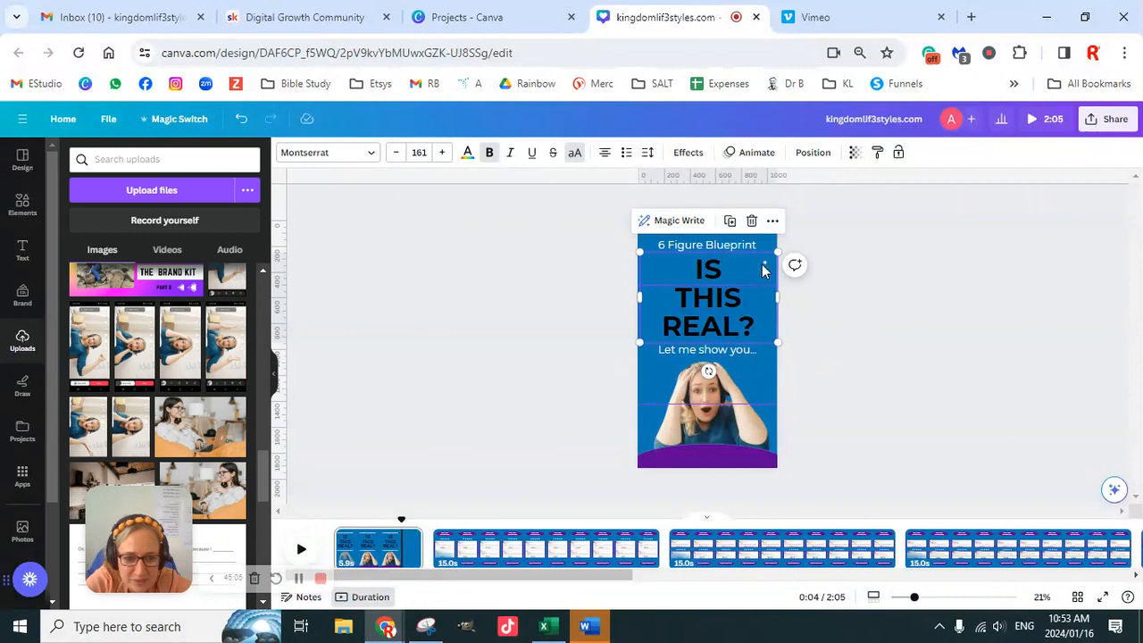
click(773, 260)
click(896, 331)
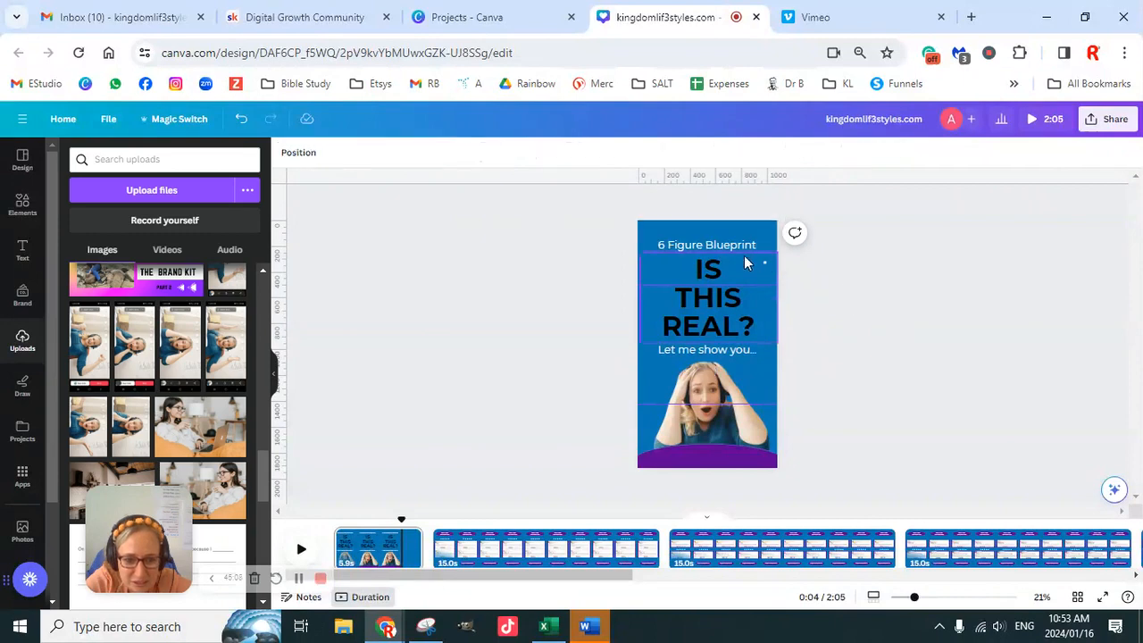
click(765, 268)
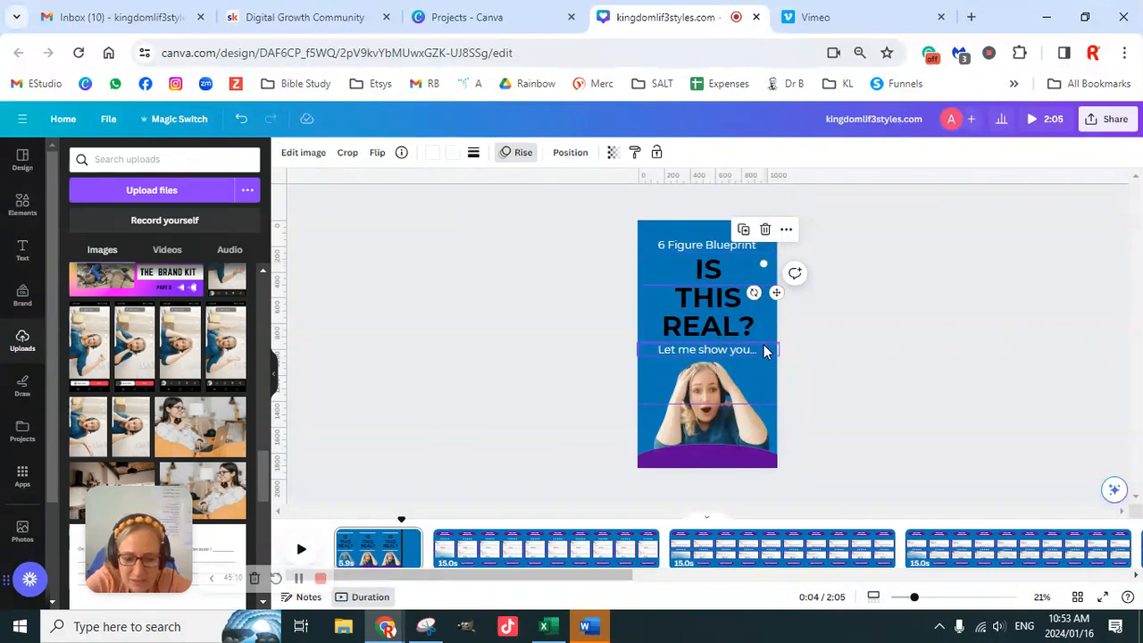
click(862, 375)
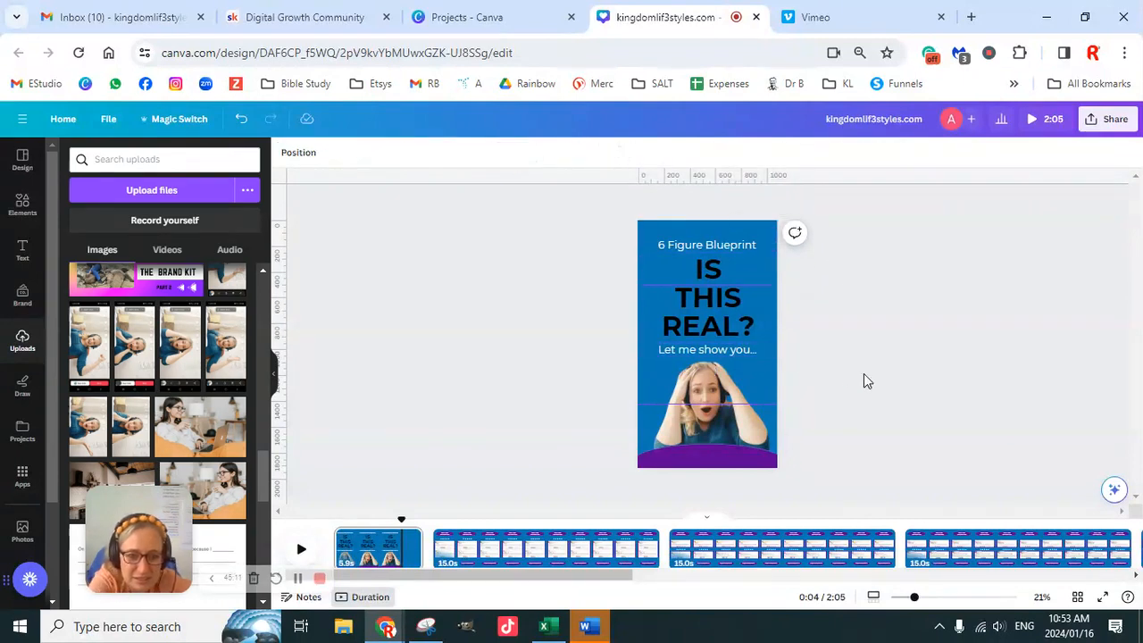
- Compare the title page with pages 2 and 3, and change the title page's background to the purple-to-light-blue gradient
click(540, 546)
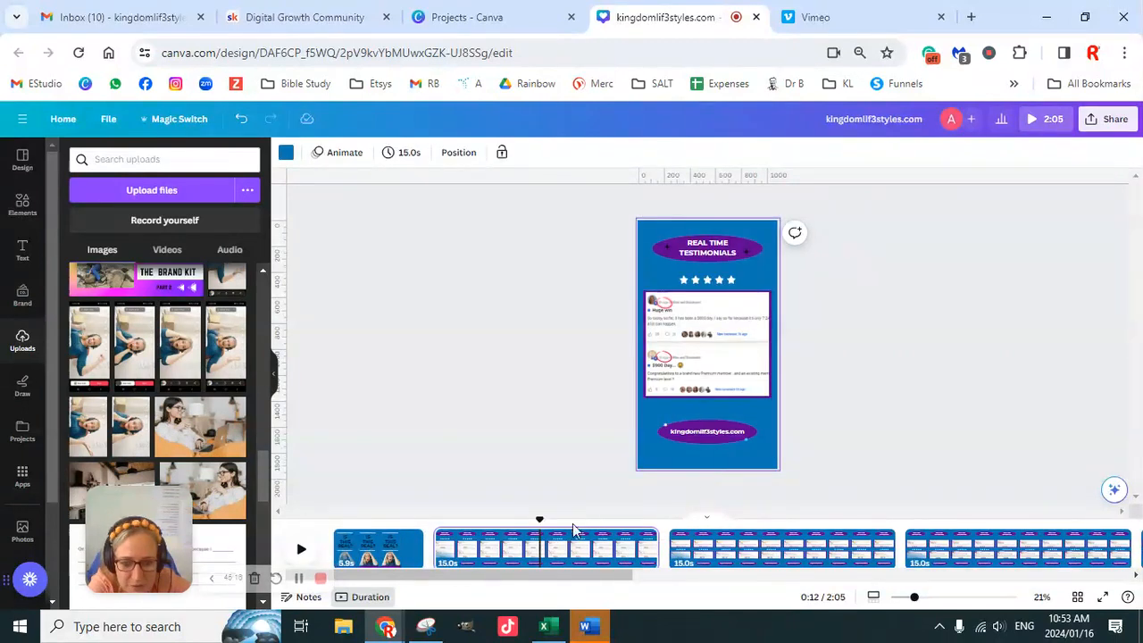
click(779, 556)
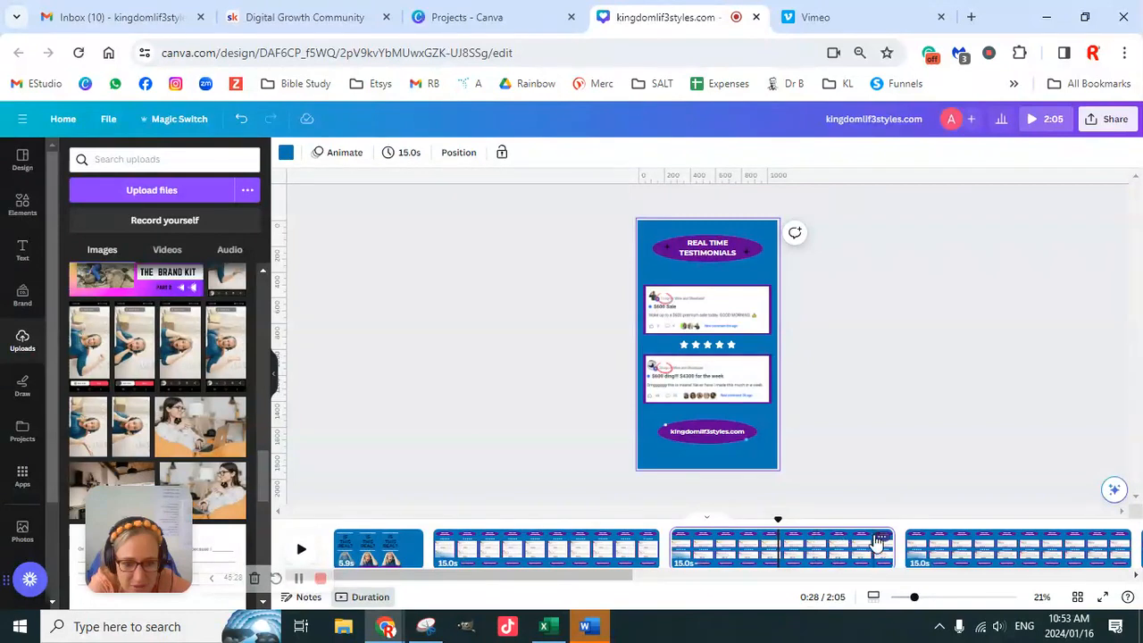
click(401, 549)
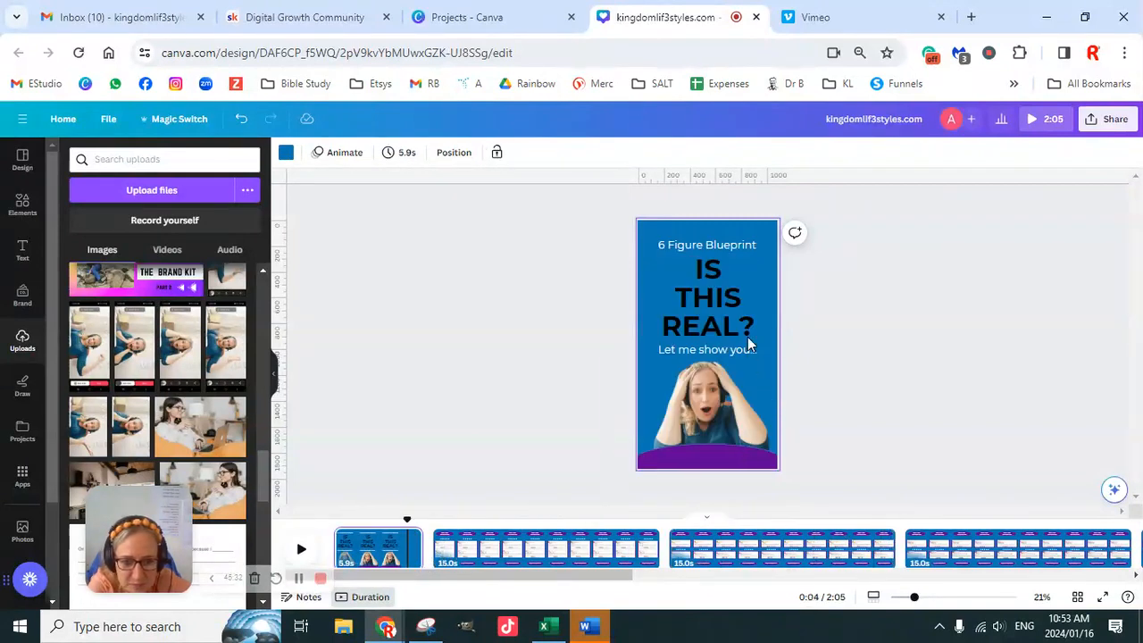
click(654, 402)
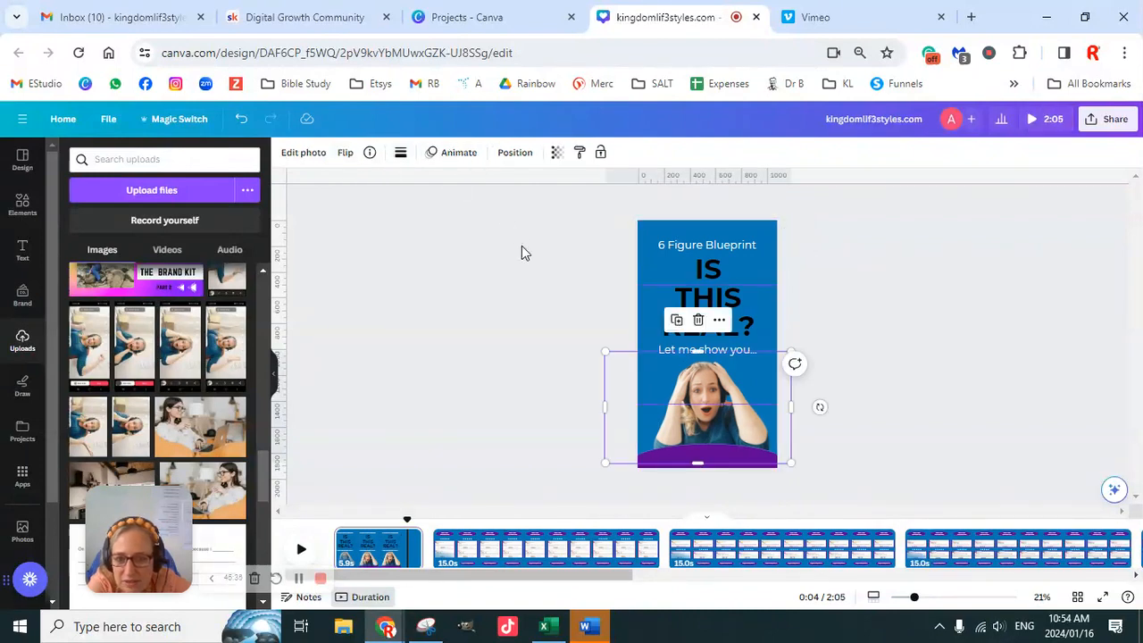
click(645, 233)
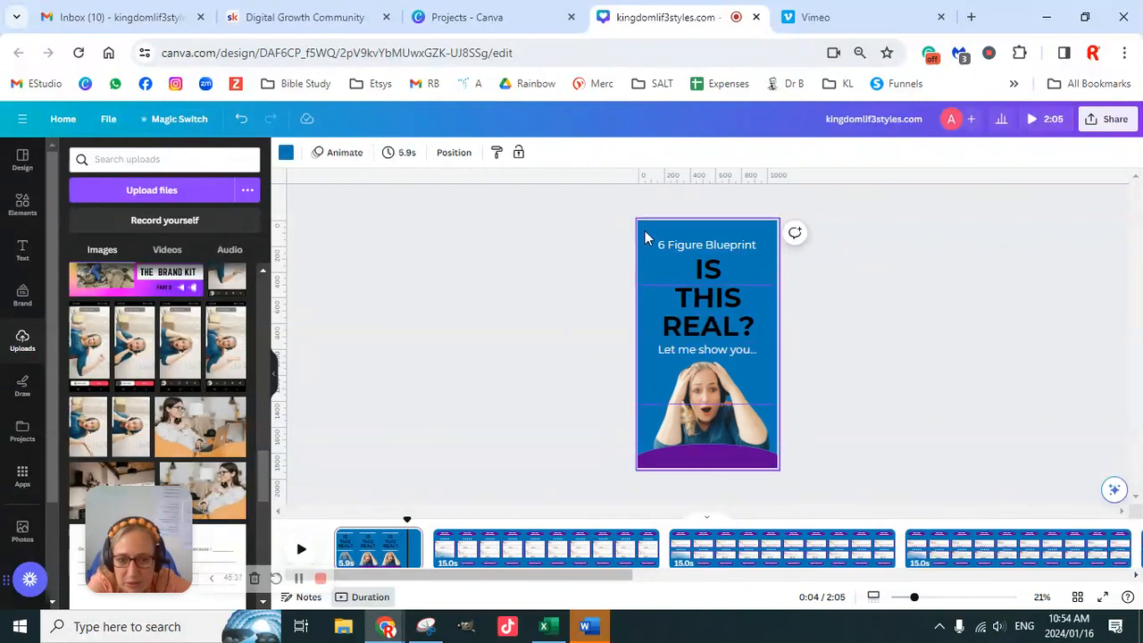
click(287, 155)
scroll(186, 332, down, 4)
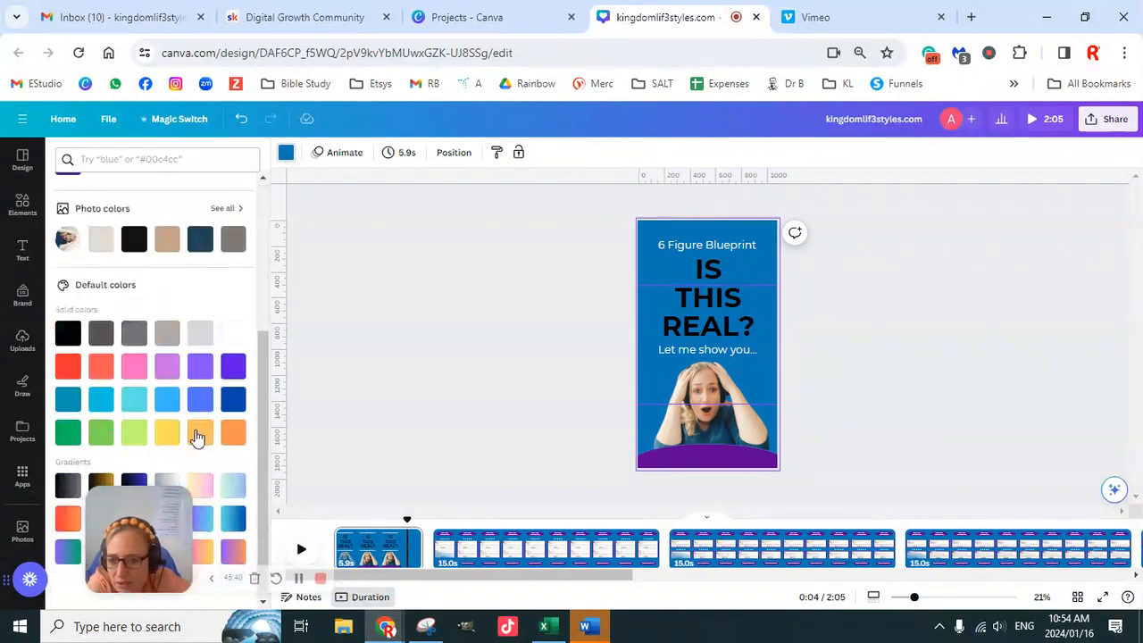
click(205, 518)
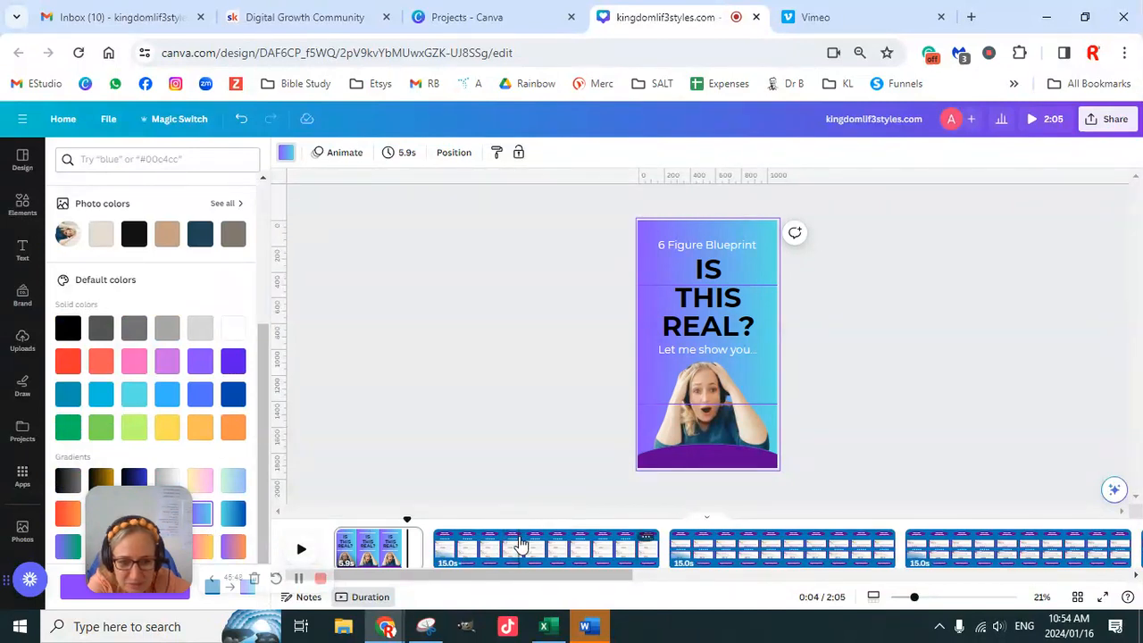
- Set the purple ellipse's border colour to white and move the ellipse slightly further down the title page
click(740, 461)
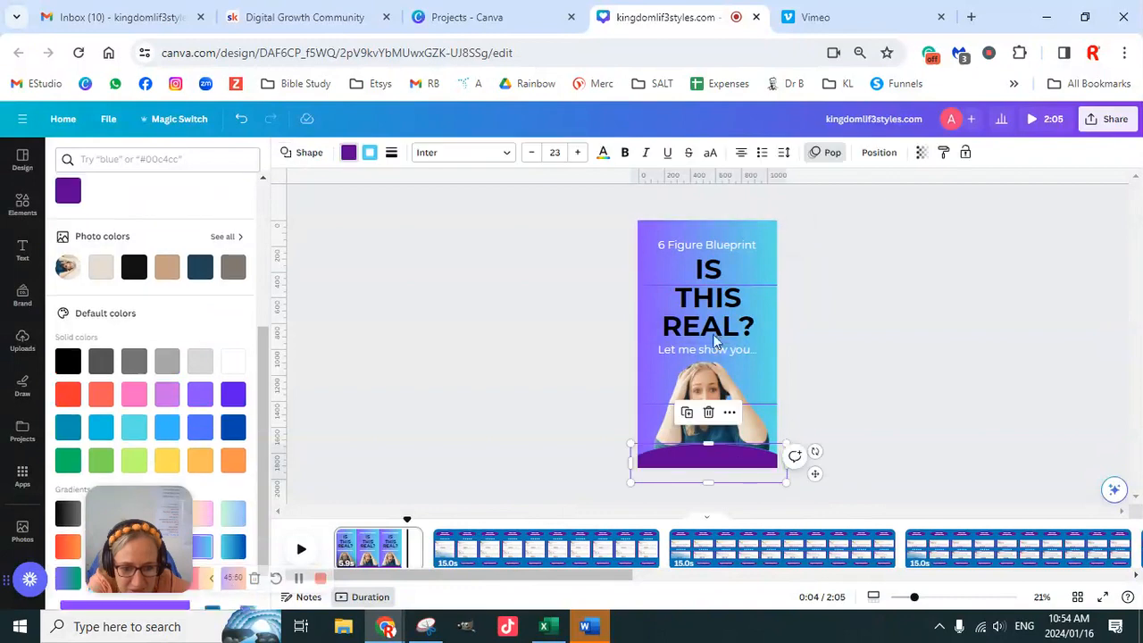
click(370, 153)
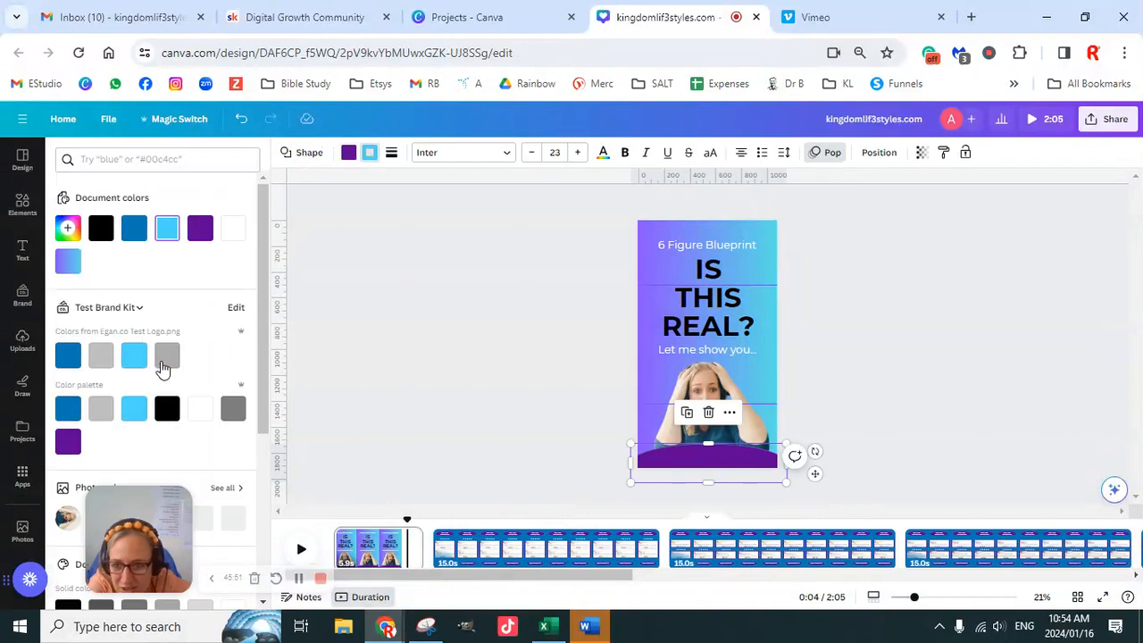
click(200, 408)
click(917, 435)
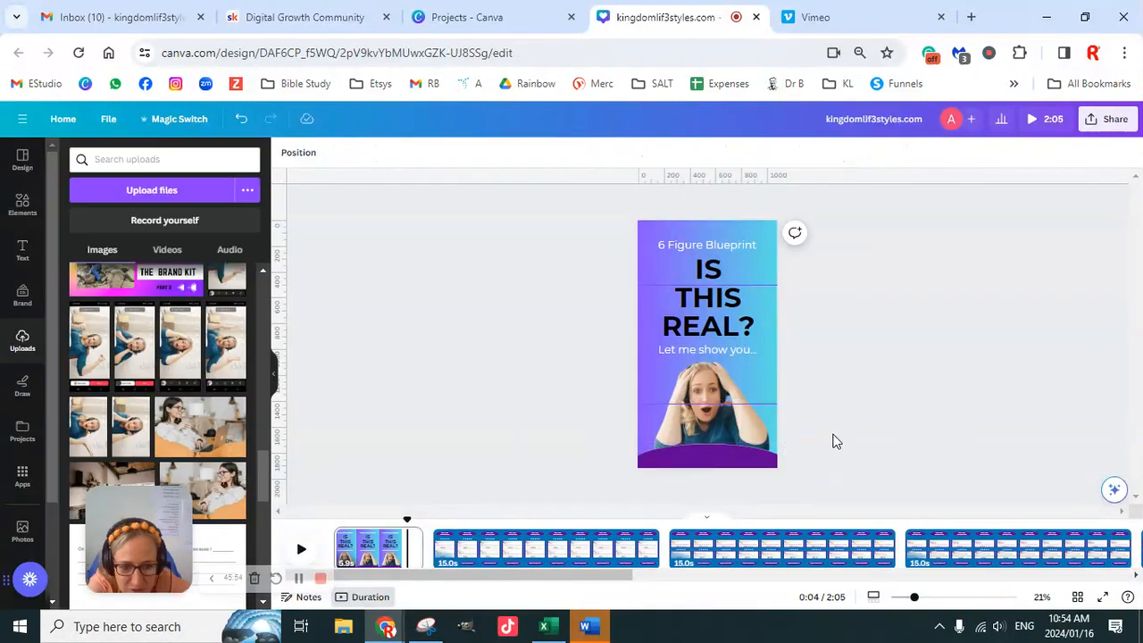
click(713, 470)
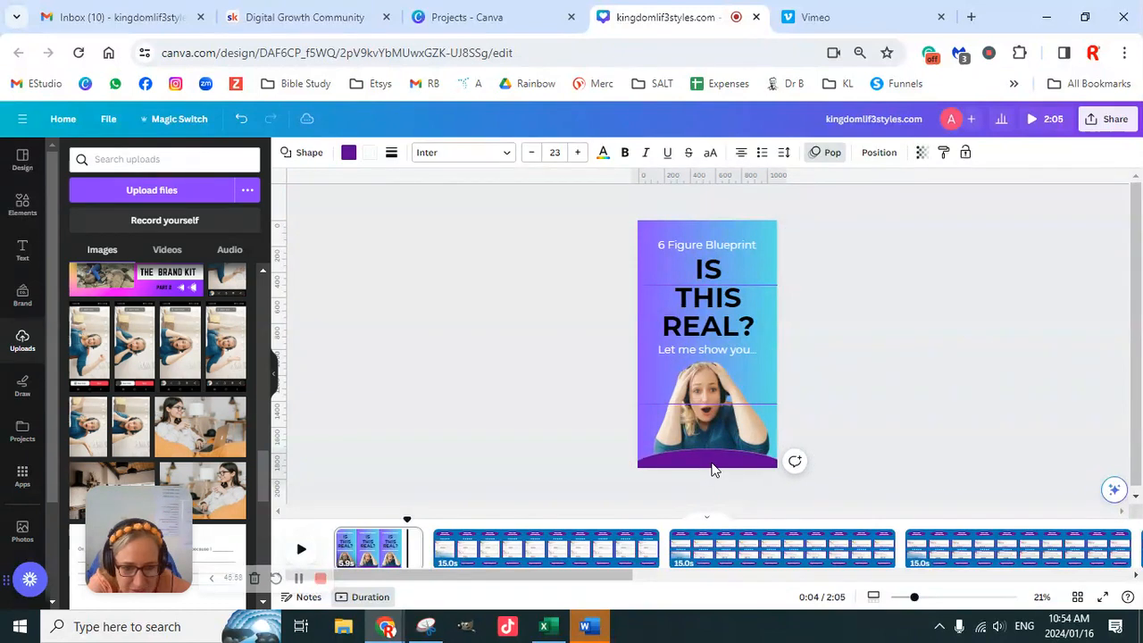
click(902, 441)
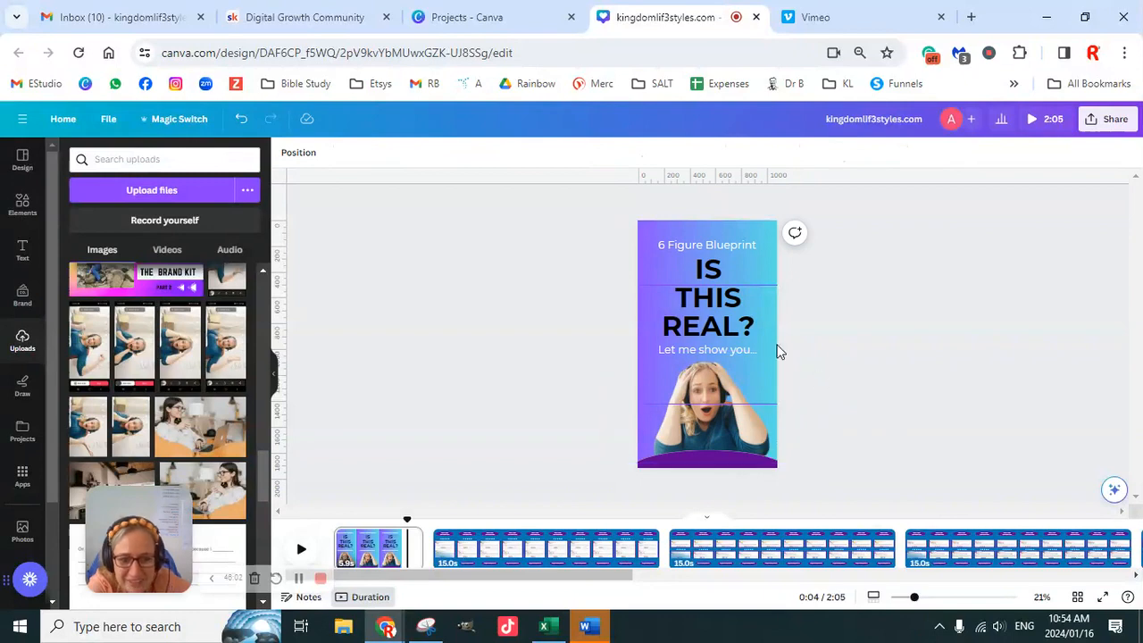
- Change the backgrounds of pages 2 and 3 to the same purple-to-light-blue gradient as the title page
click(532, 548)
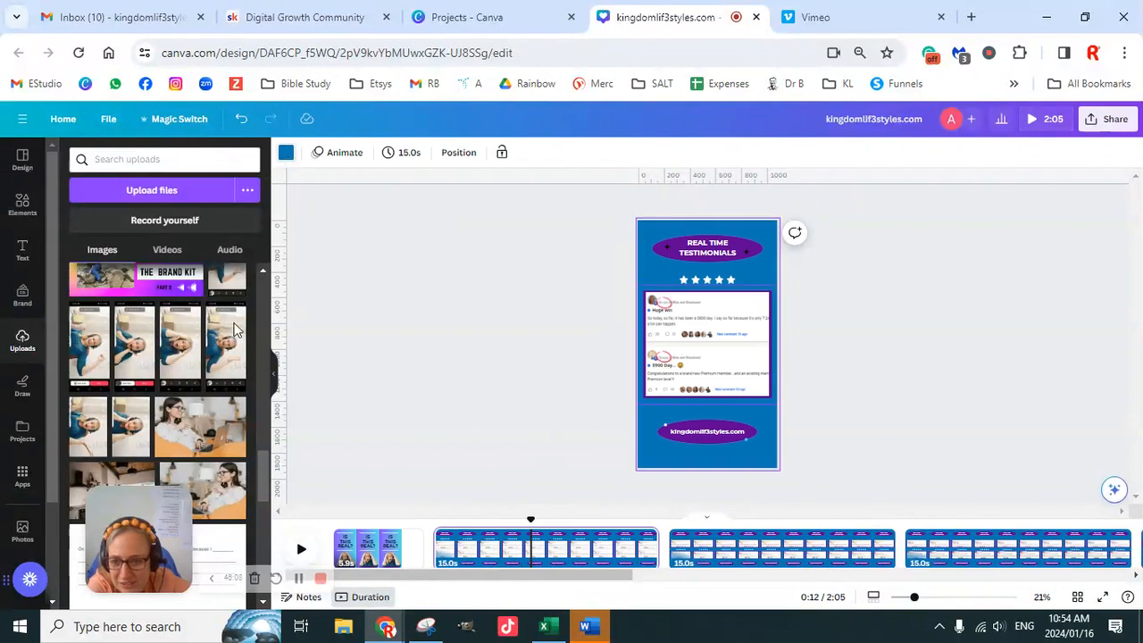
click(286, 153)
scroll(210, 502, down, 3)
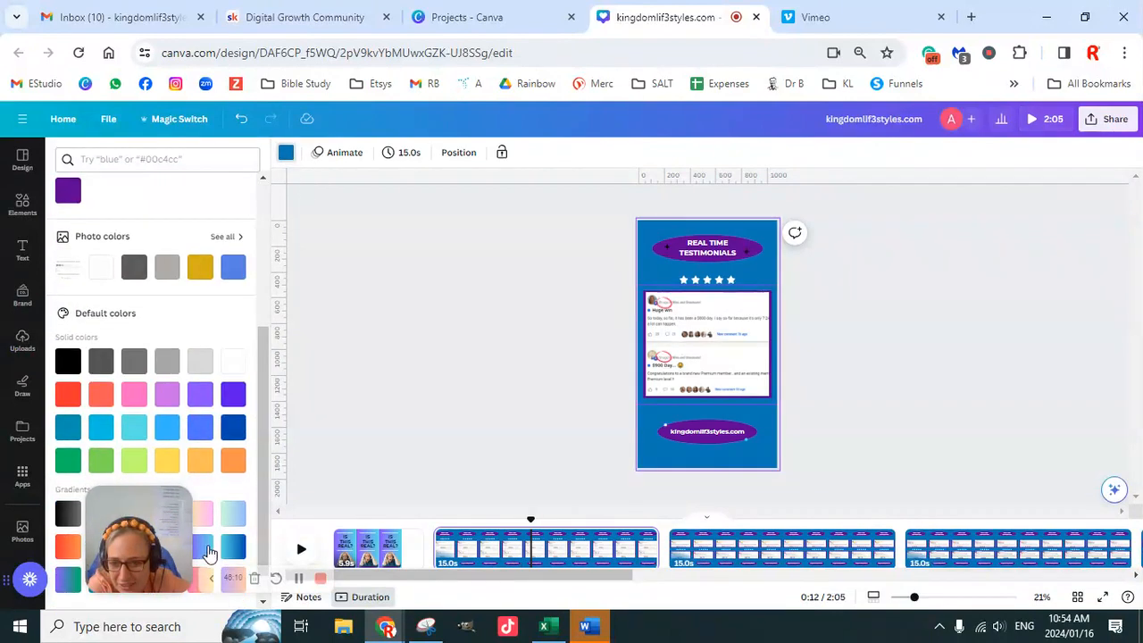
click(204, 547)
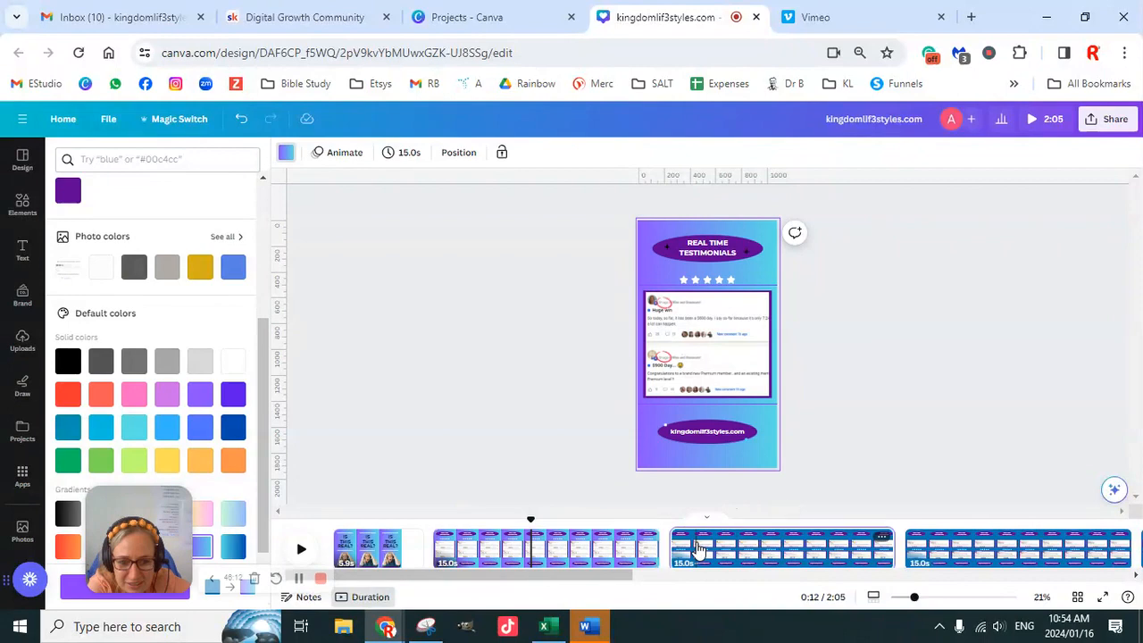
click(699, 549)
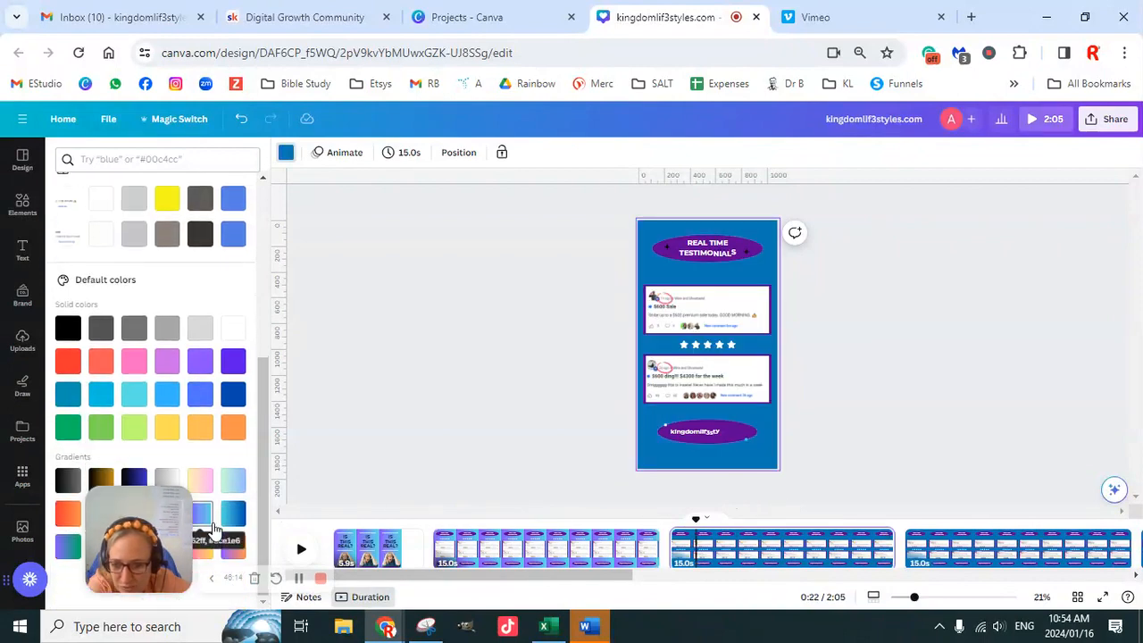
click(203, 515)
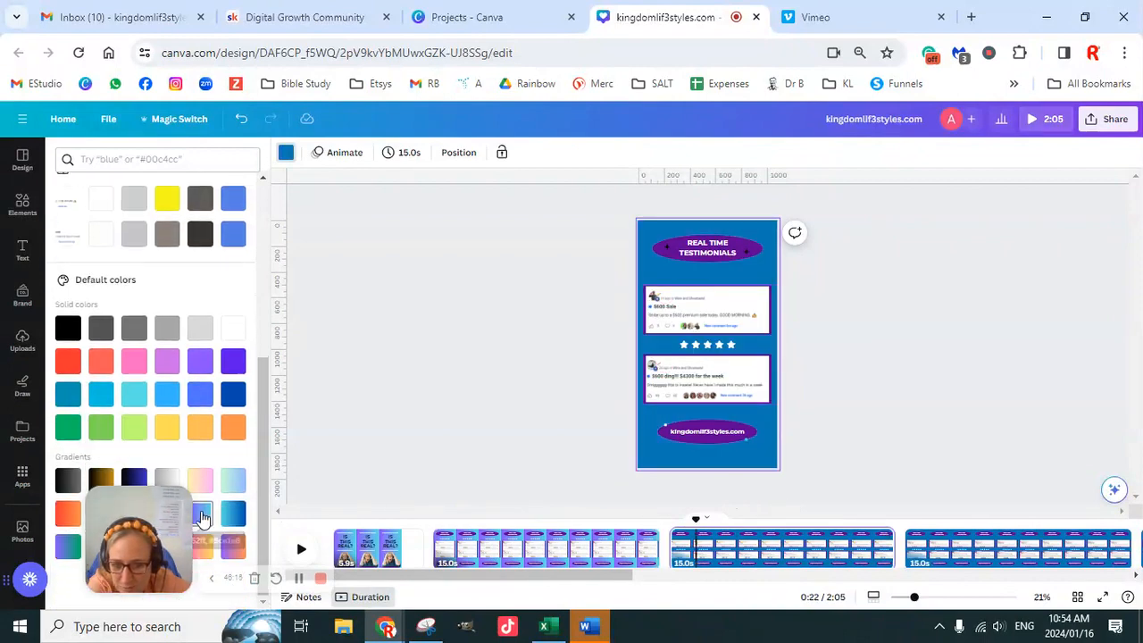
- Apply the purple-to-light-blue gradient to the background of page 4
click(962, 554)
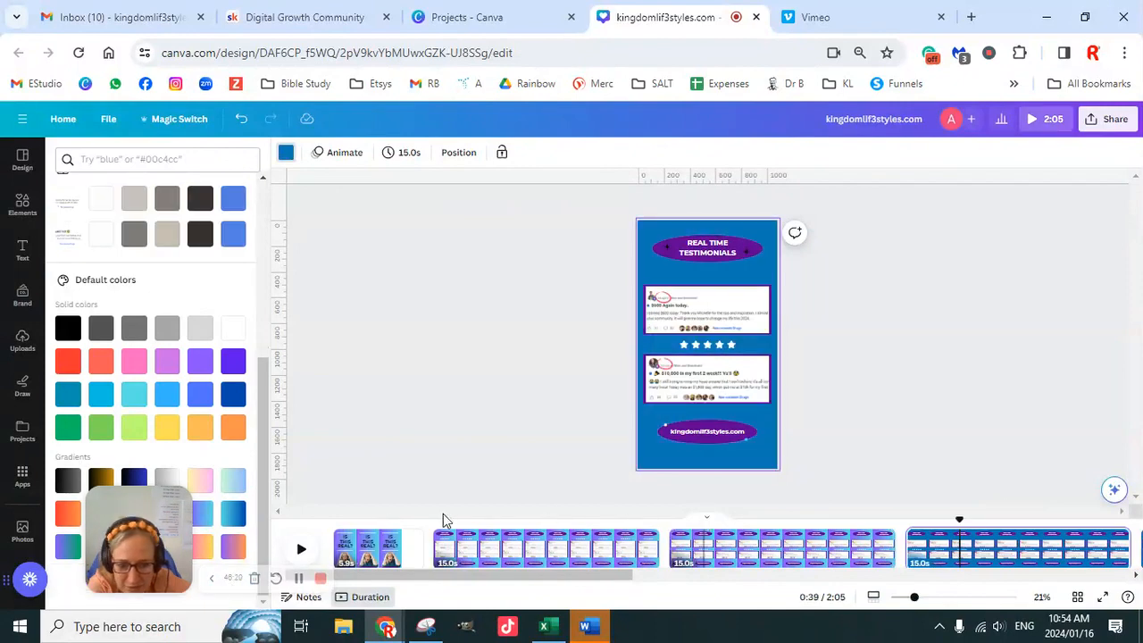
click(288, 155)
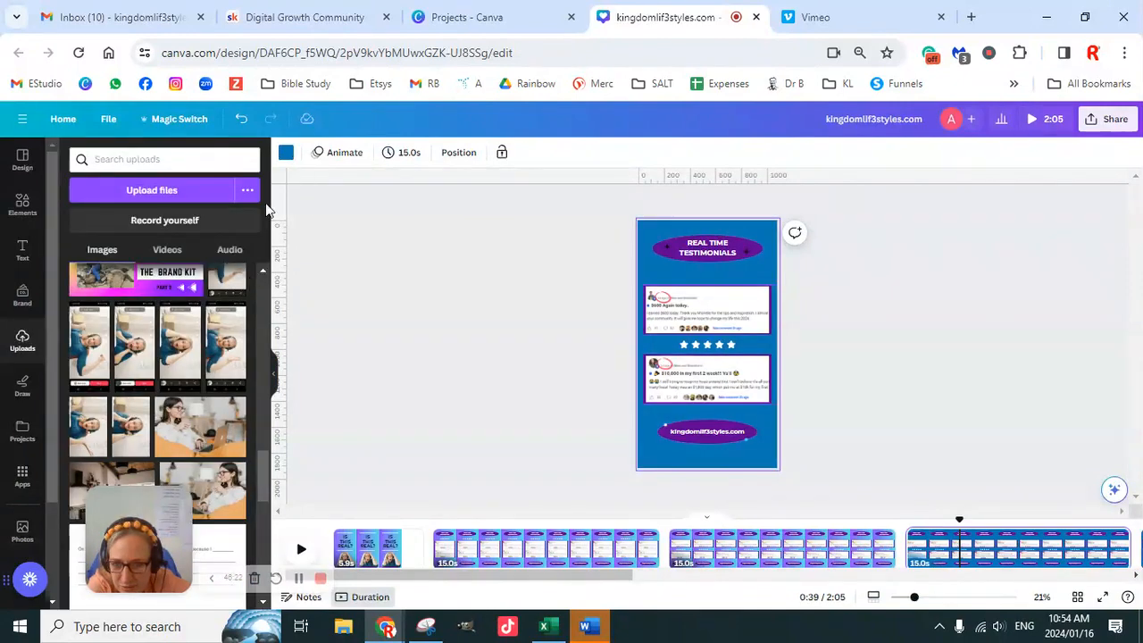
click(285, 154)
scroll(223, 473, down, 5)
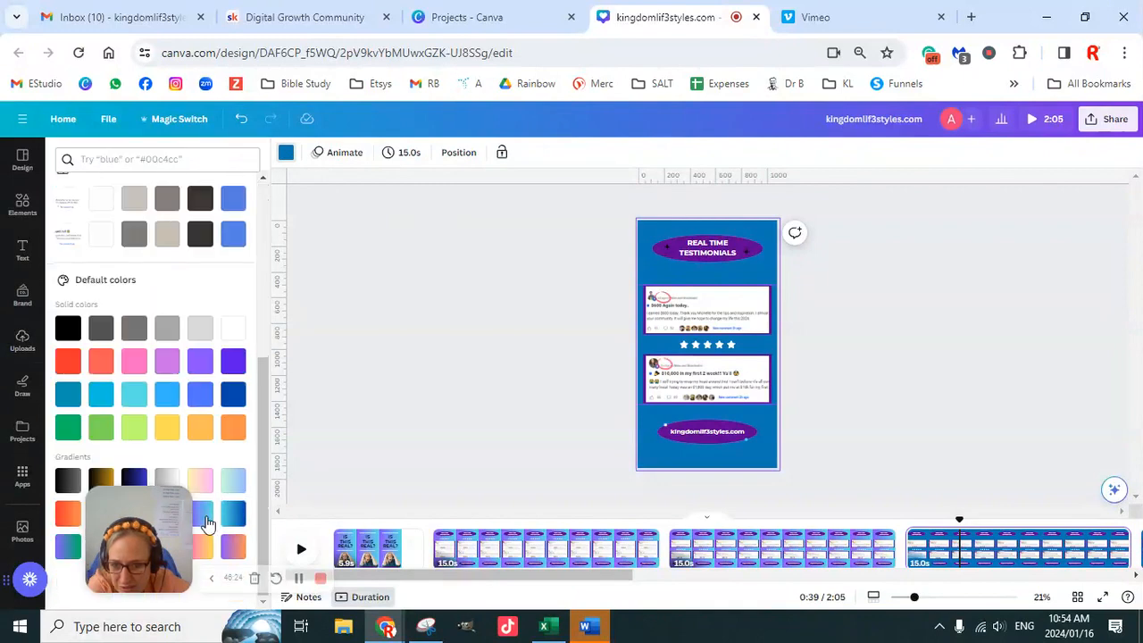
click(203, 516)
drag(149, 541, 100, 385)
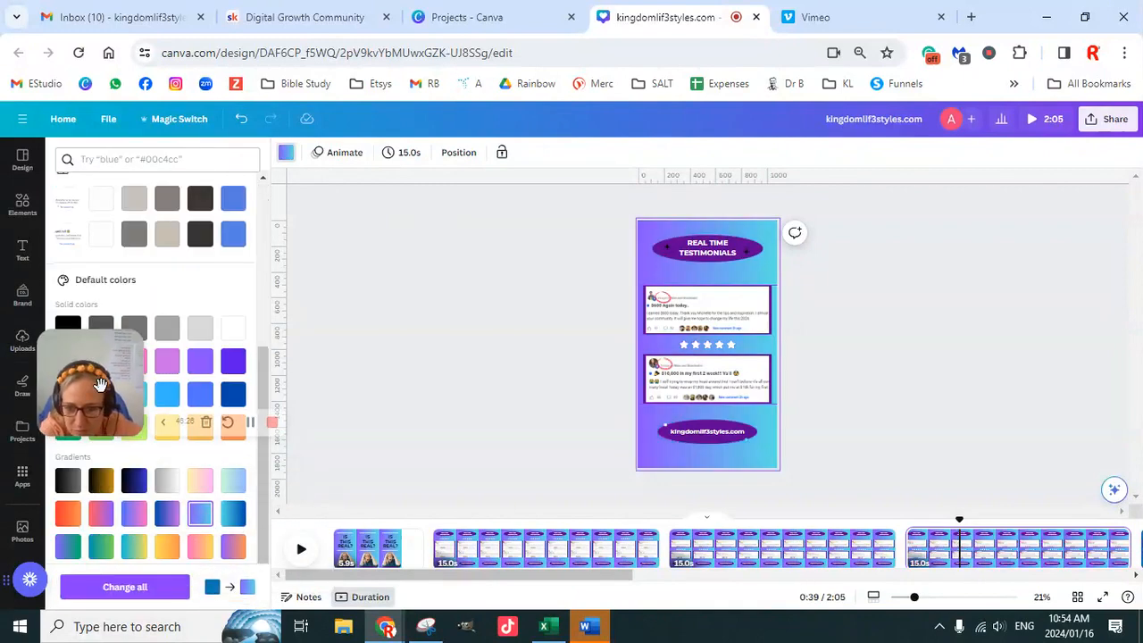
- Replace the solid blue backgrounds of pages 5 and 6 with the purple-to-light-blue gradient
mouse_move(915, 604)
mouse_down()
mouse_move(933, 599)
mouse_move(910, 598)
mouse_up()
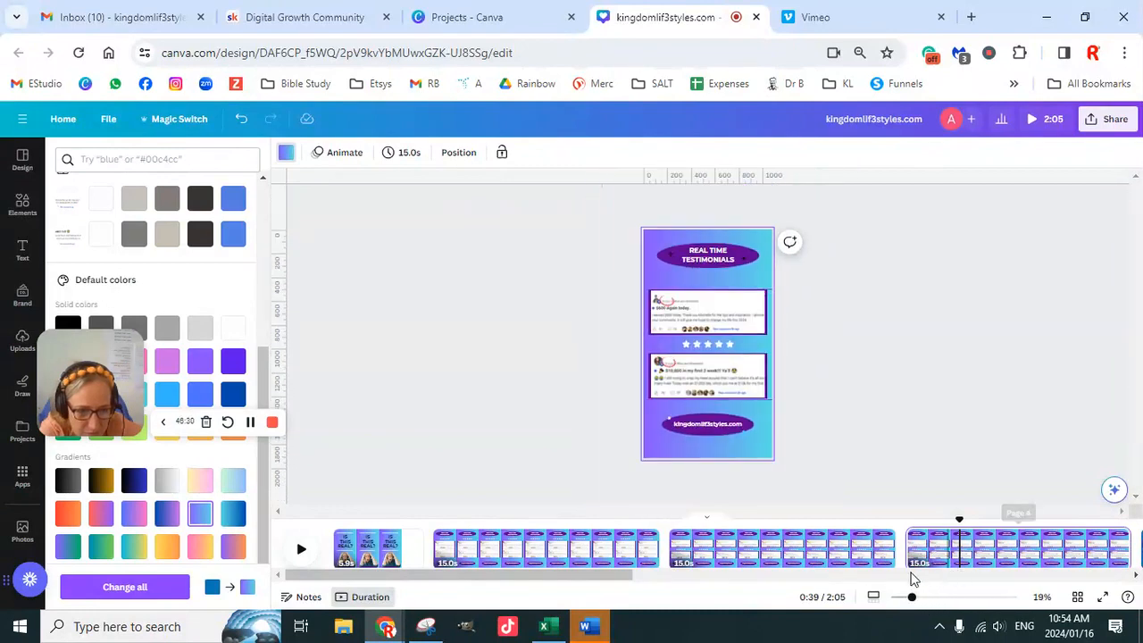
drag(584, 576, 908, 598)
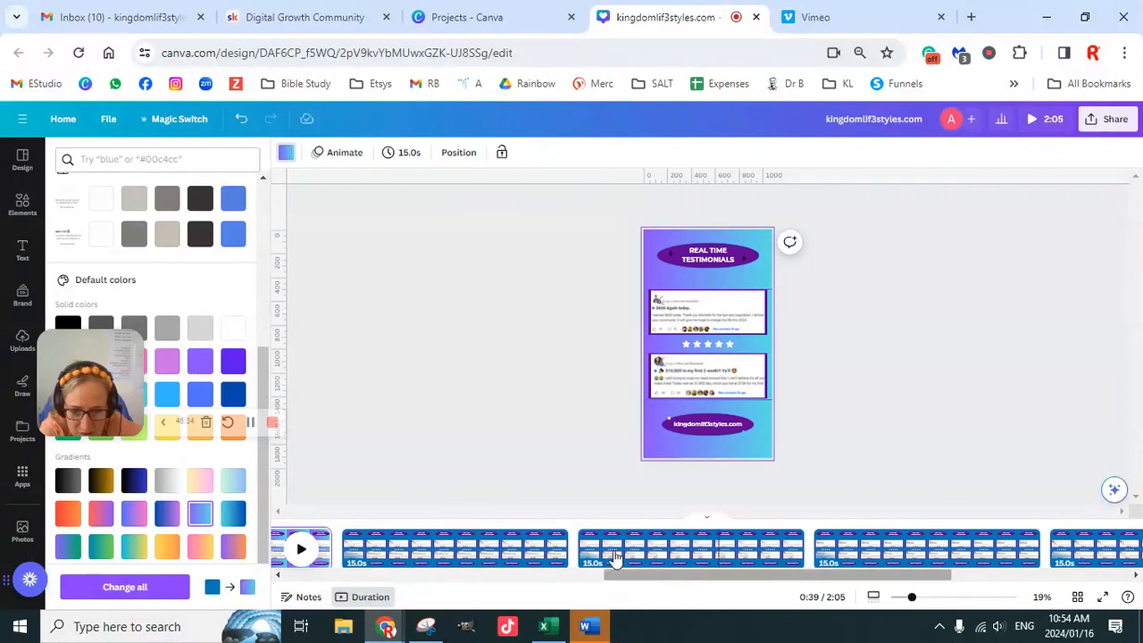
click(451, 540)
click(231, 396)
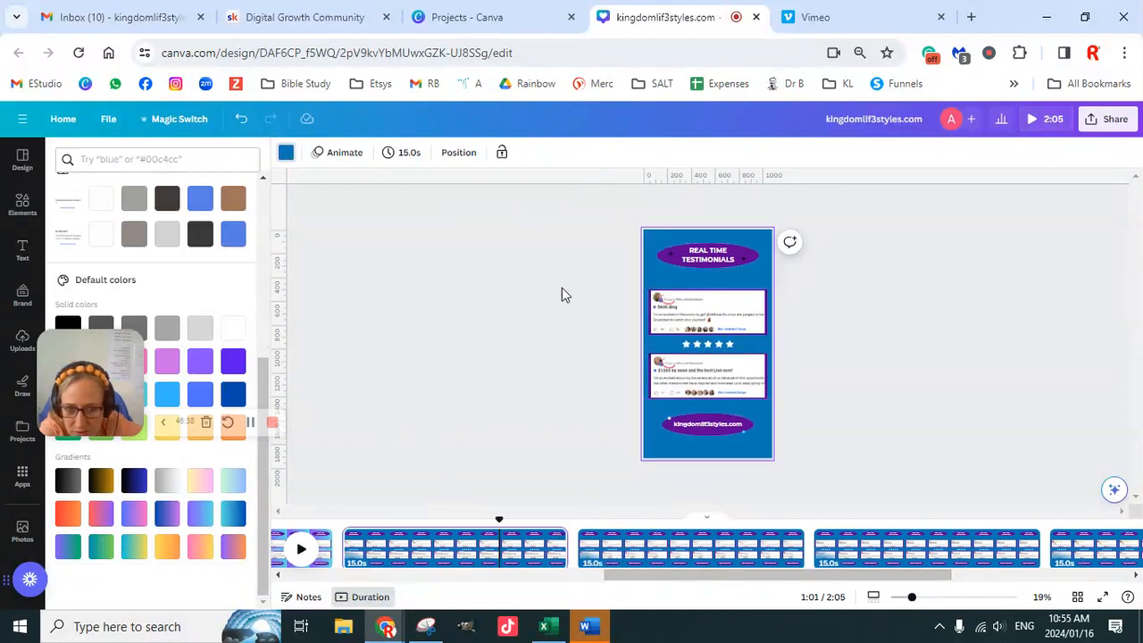
click(200, 513)
click(680, 543)
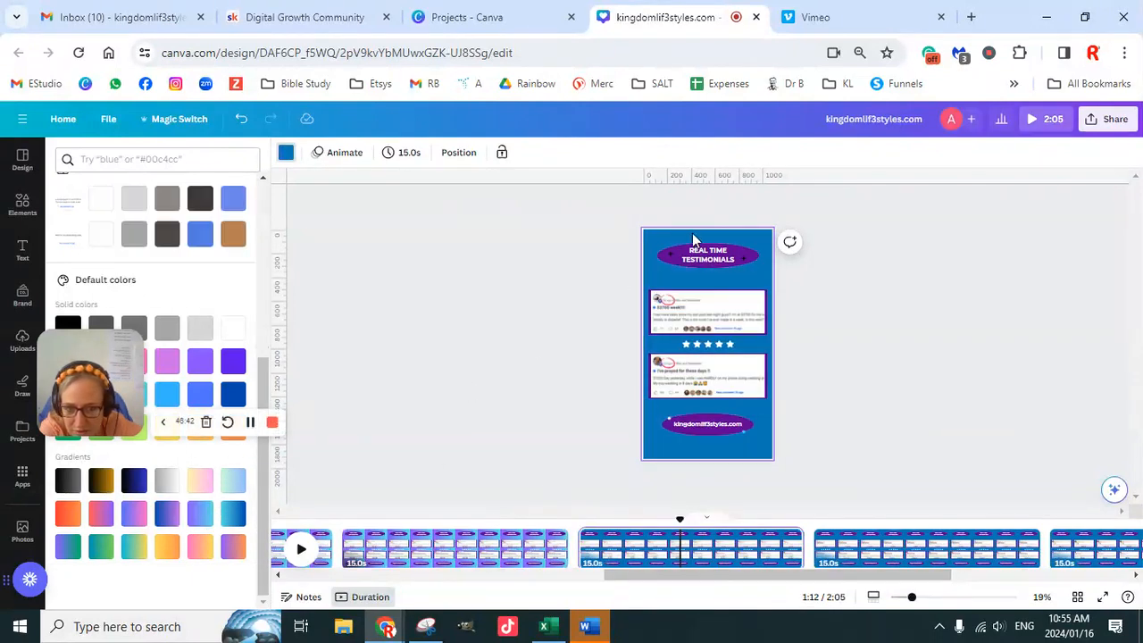
click(211, 516)
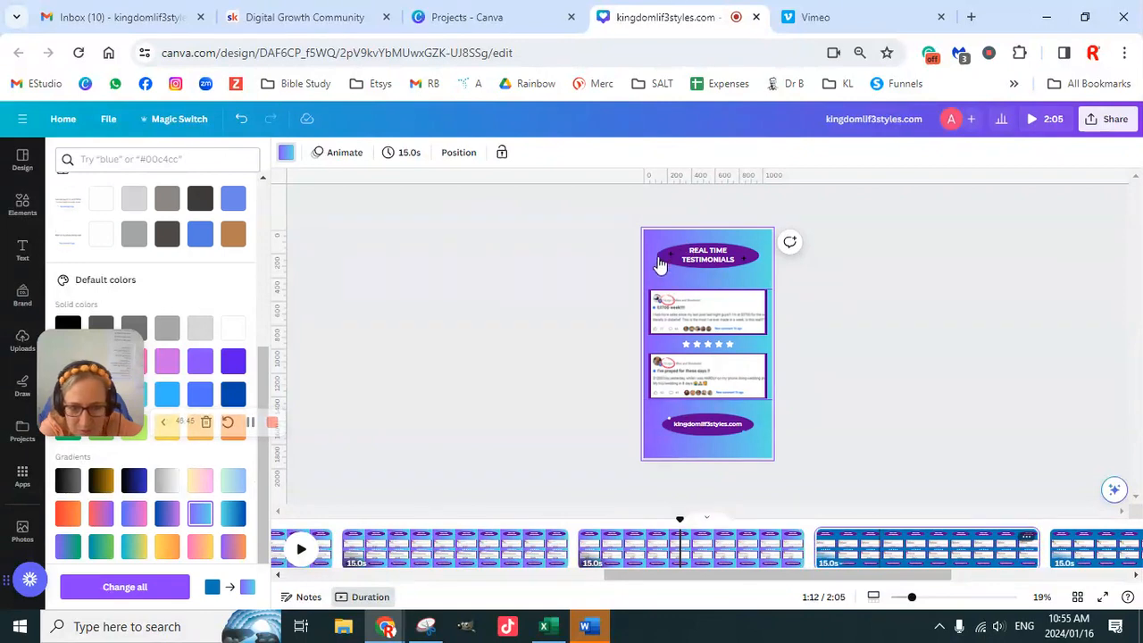
- Give pages 7 and 8 the purple-to-light-blue gradient background
click(879, 546)
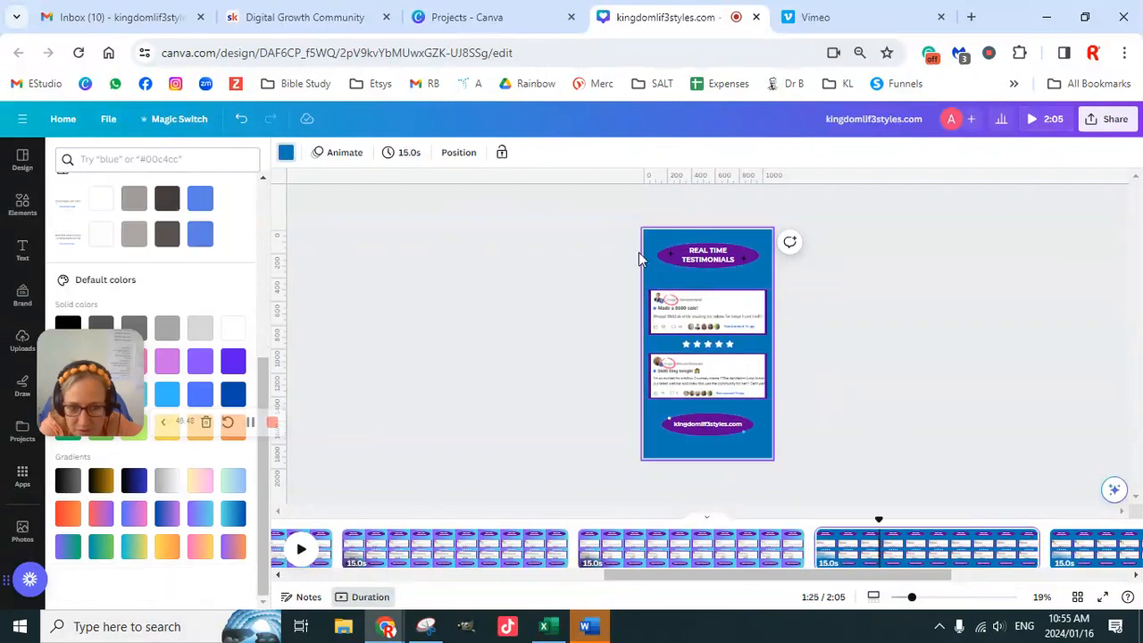
click(200, 514)
click(1082, 547)
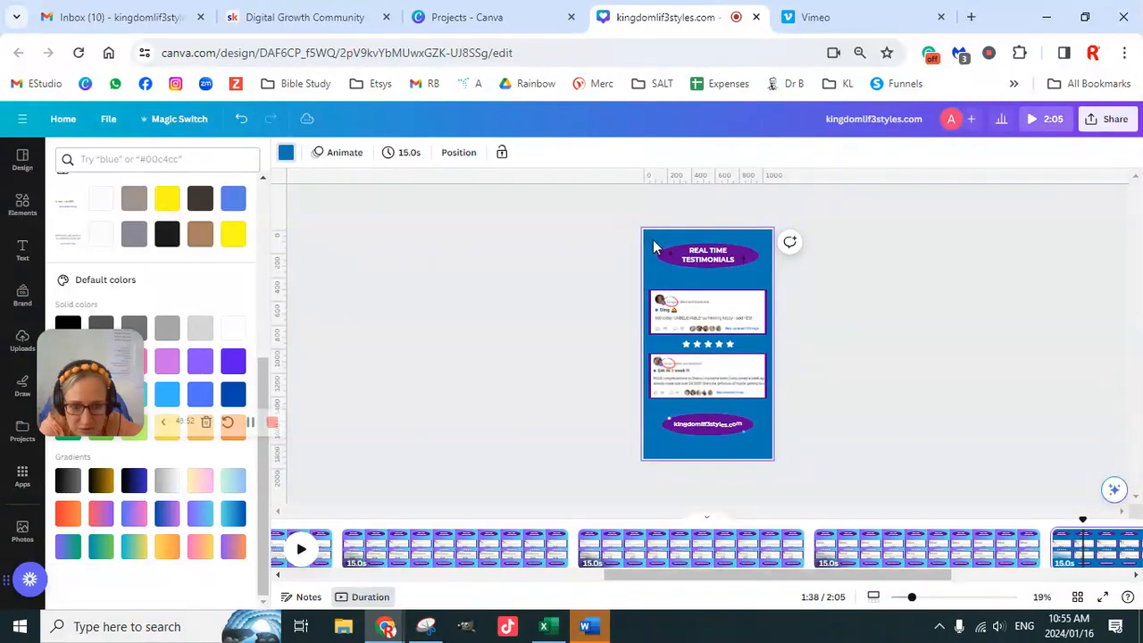
click(197, 518)
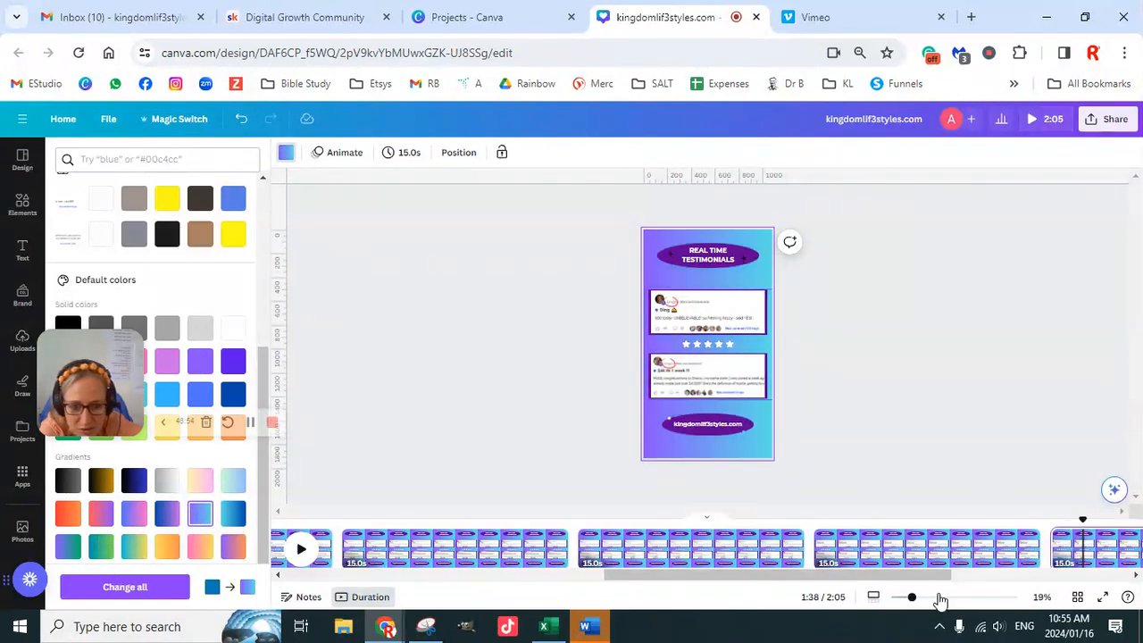
- Set the background of page 9, the last testimonial page, to the purple-to-light-blue gradient
scroll(770, 576, right, 1)
drag(877, 577, 984, 573)
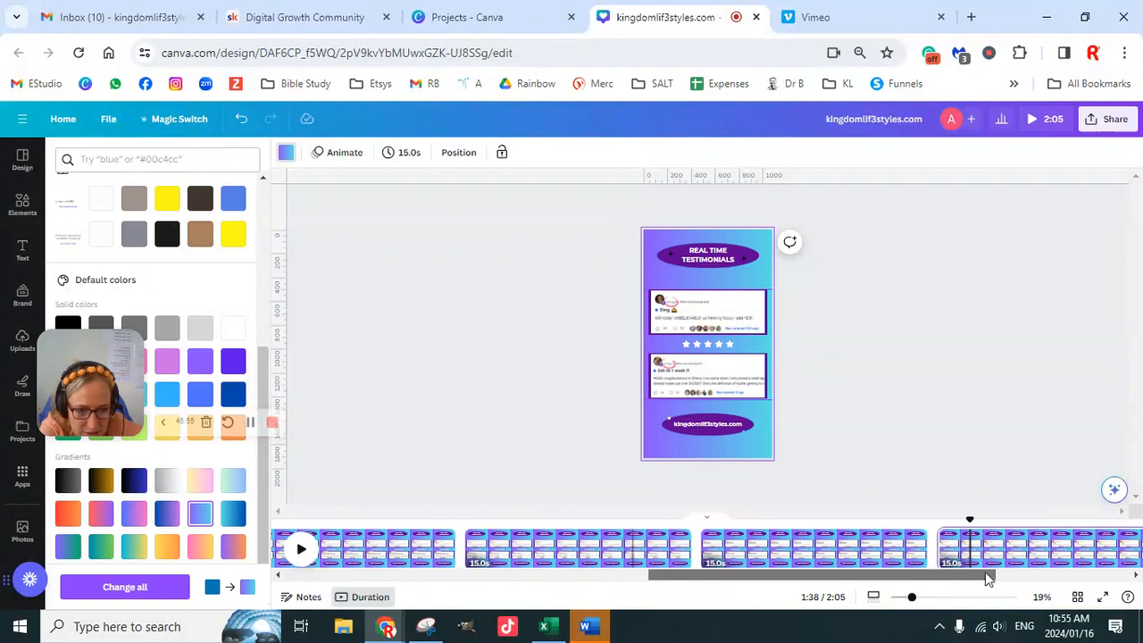
drag(1074, 577, 977, 581)
click(909, 553)
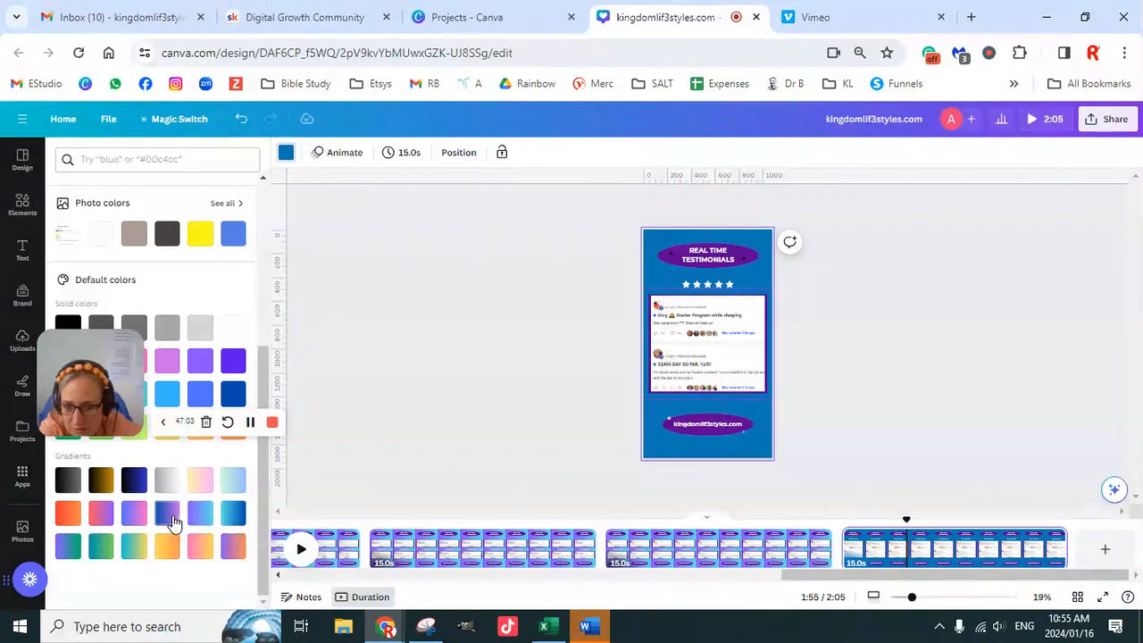
click(200, 514)
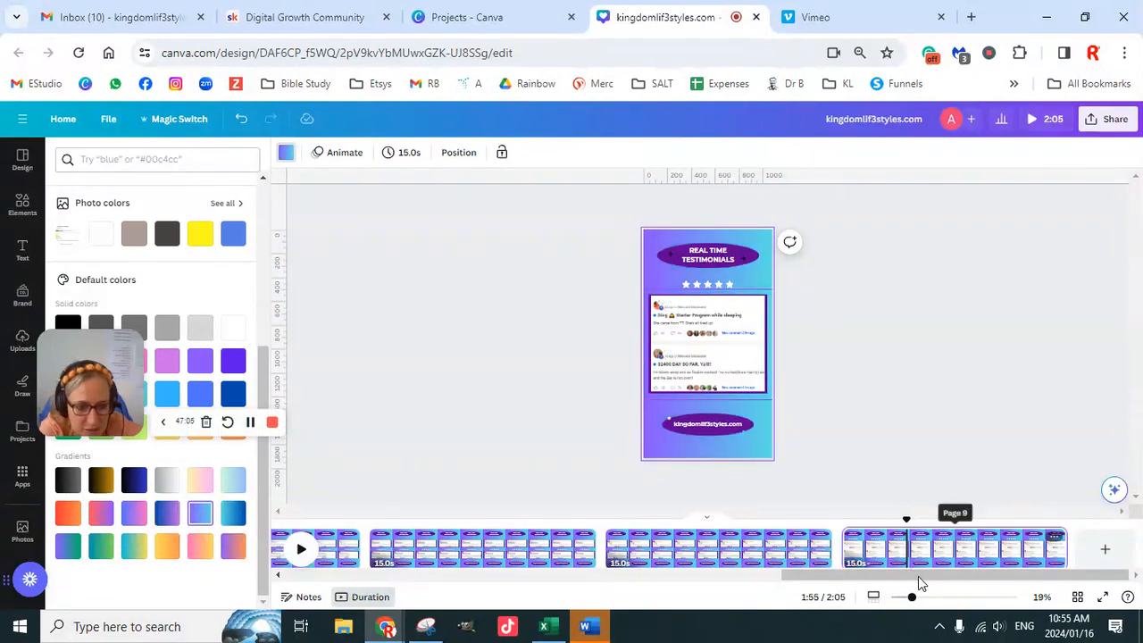
- Preview the video to check how the title page and testimonial pages play, and return to the editor
drag(920, 577, 274, 567)
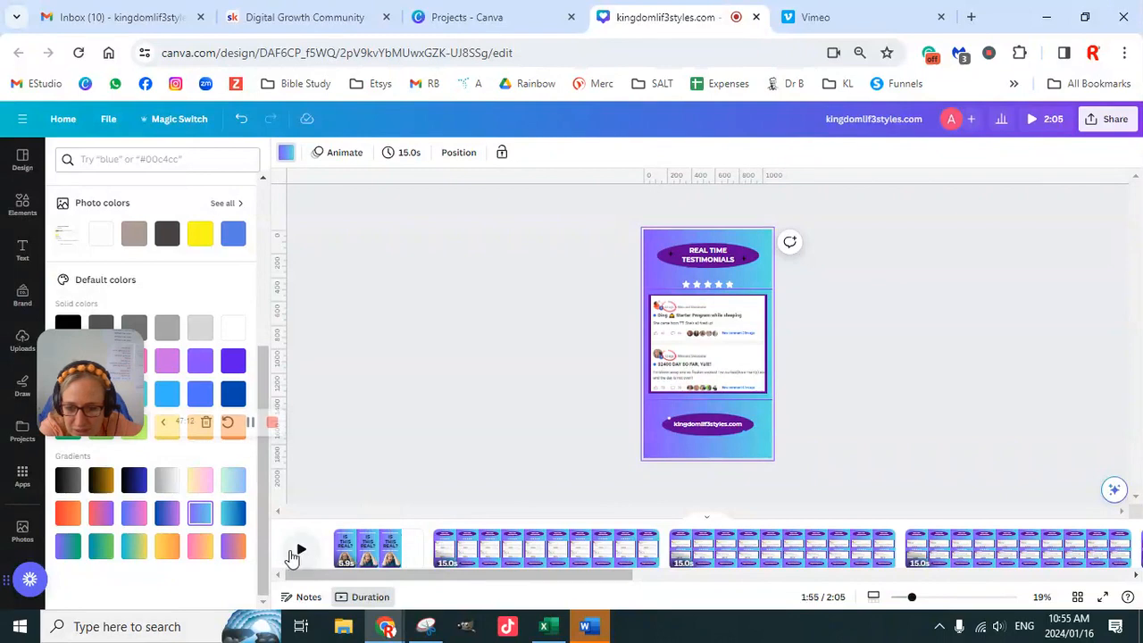
click(1033, 123)
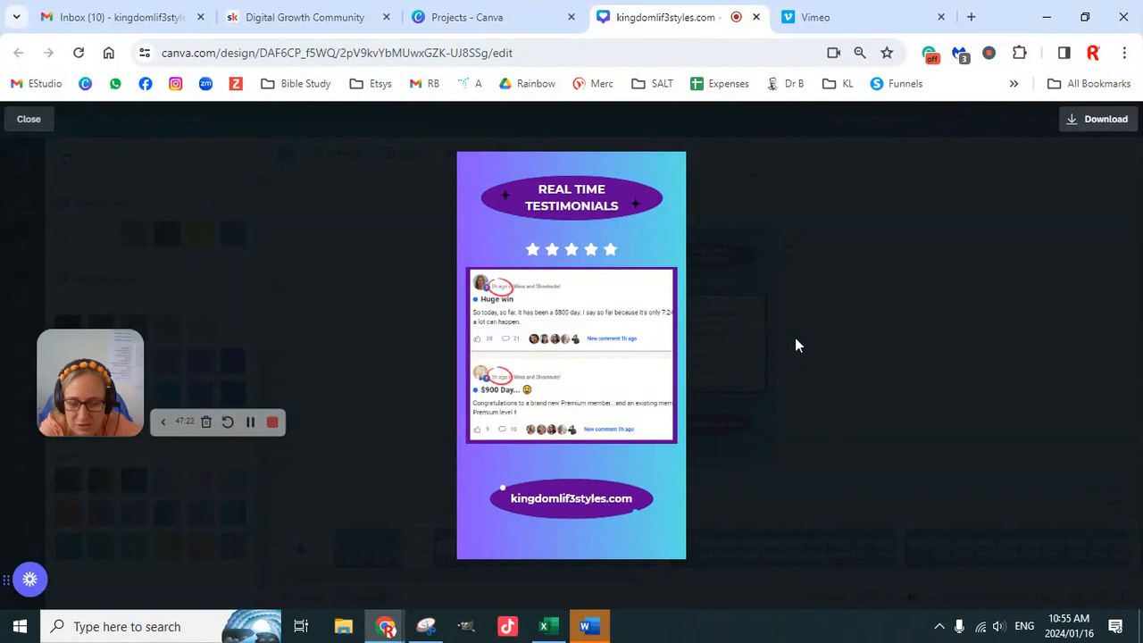
click(28, 123)
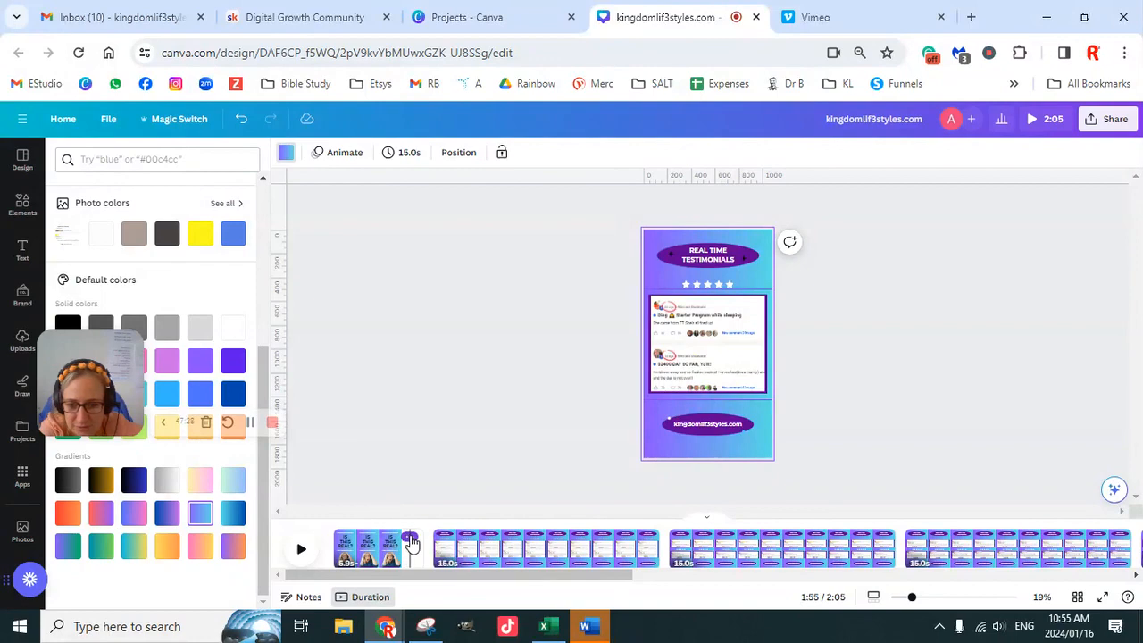
- Duplicate the "IS THIS REAL?" title page and move the copy to the end of the video, after the last testimonial page
click(410, 539)
click(476, 351)
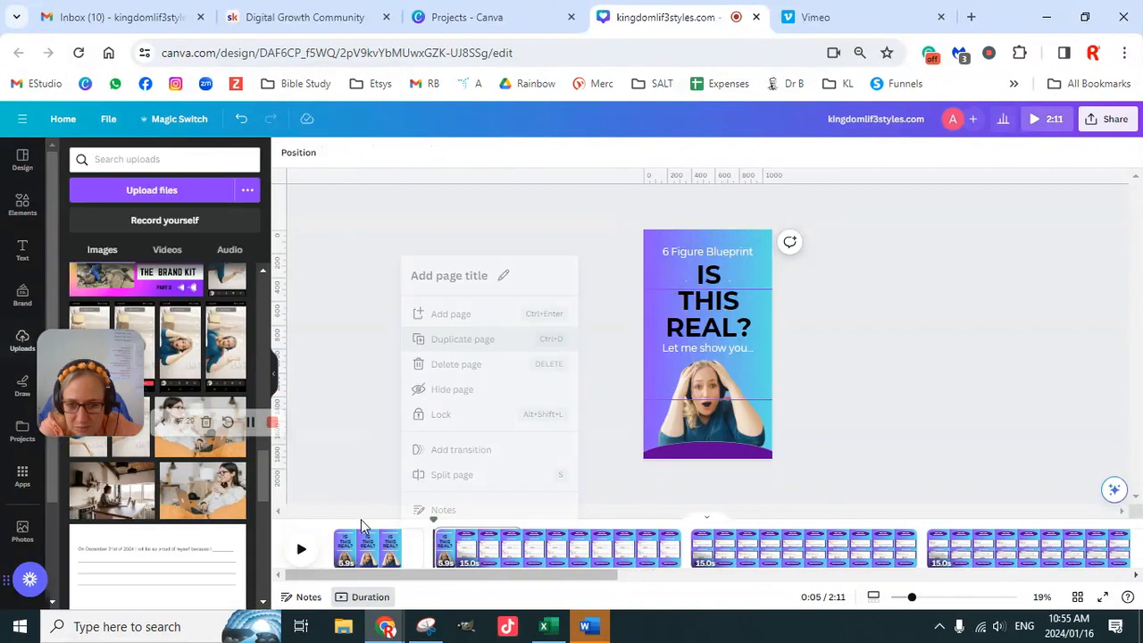
drag(471, 558, 768, 555)
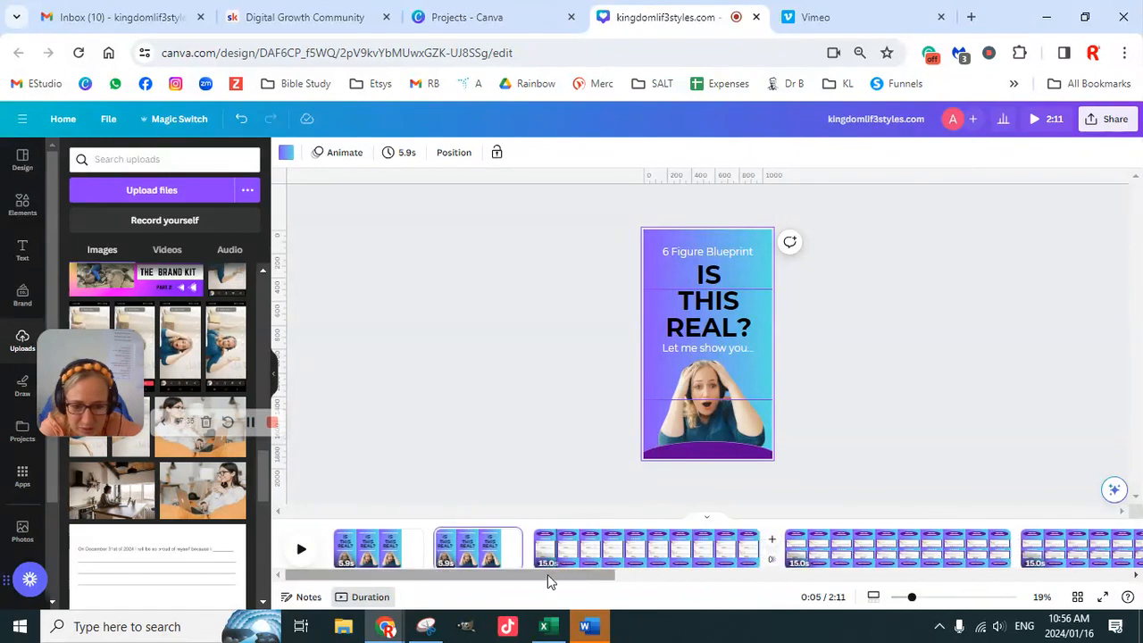
drag(470, 546, 734, 544)
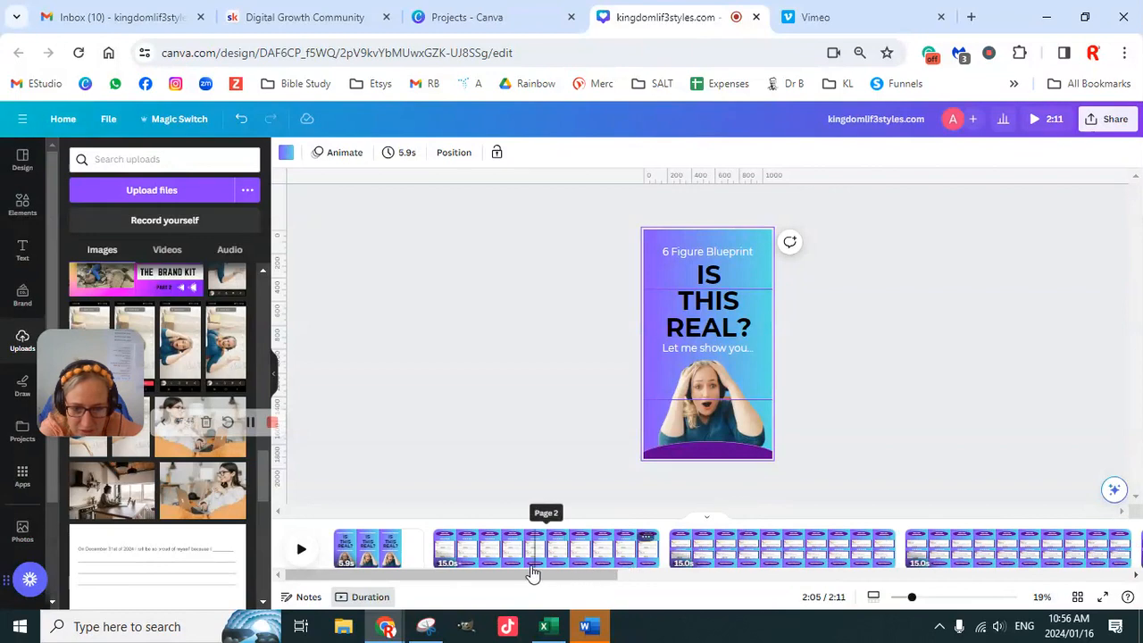
scroll(785, 554, right, 6)
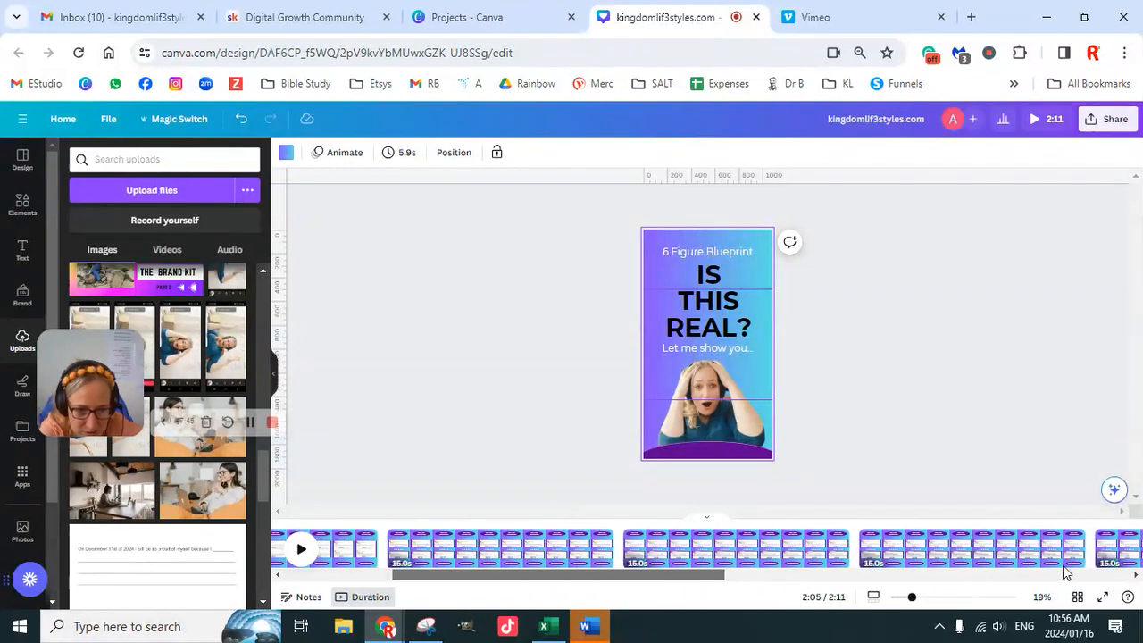
scroll(1125, 572, right, 3)
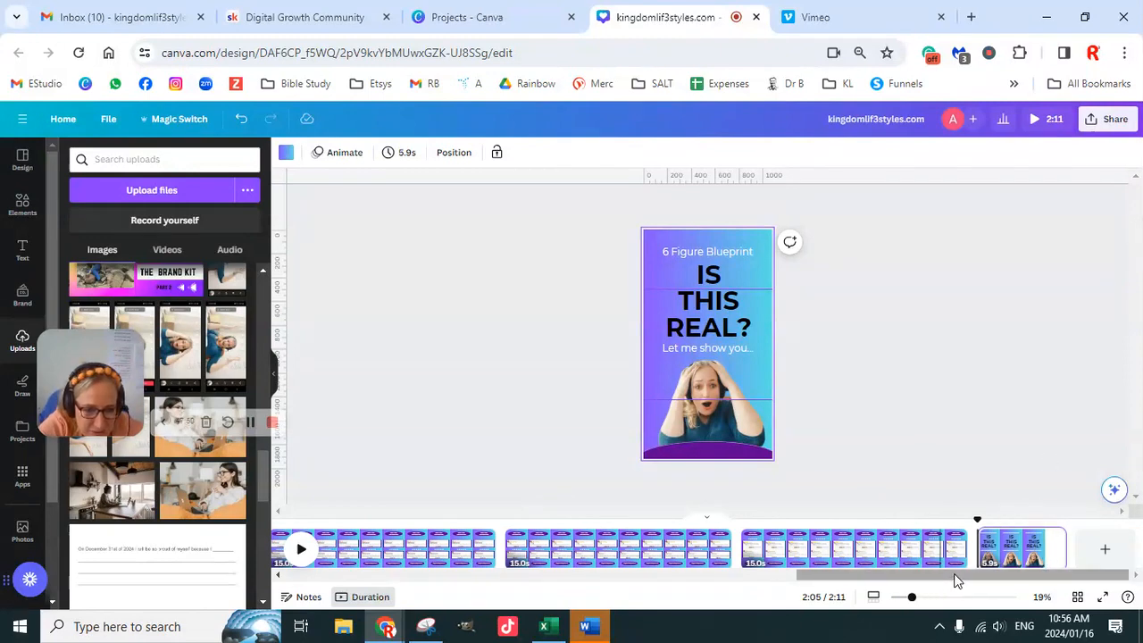
- Replace the "IS THIS REAL?" heading on the closing page with "YES YES YES"
click(1016, 550)
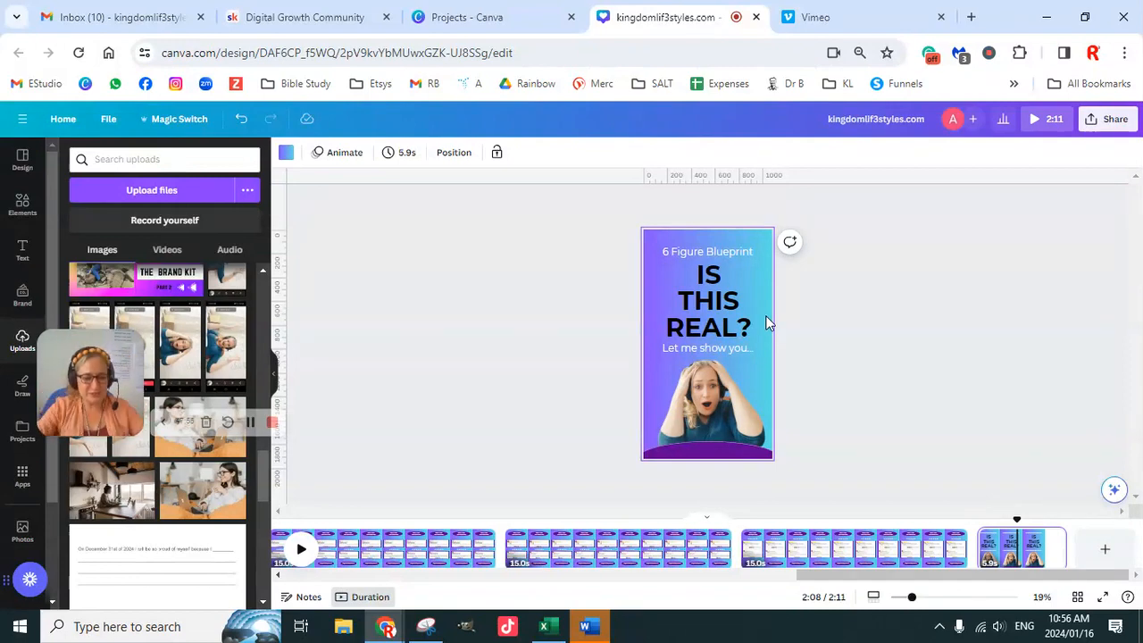
double_click(713, 284)
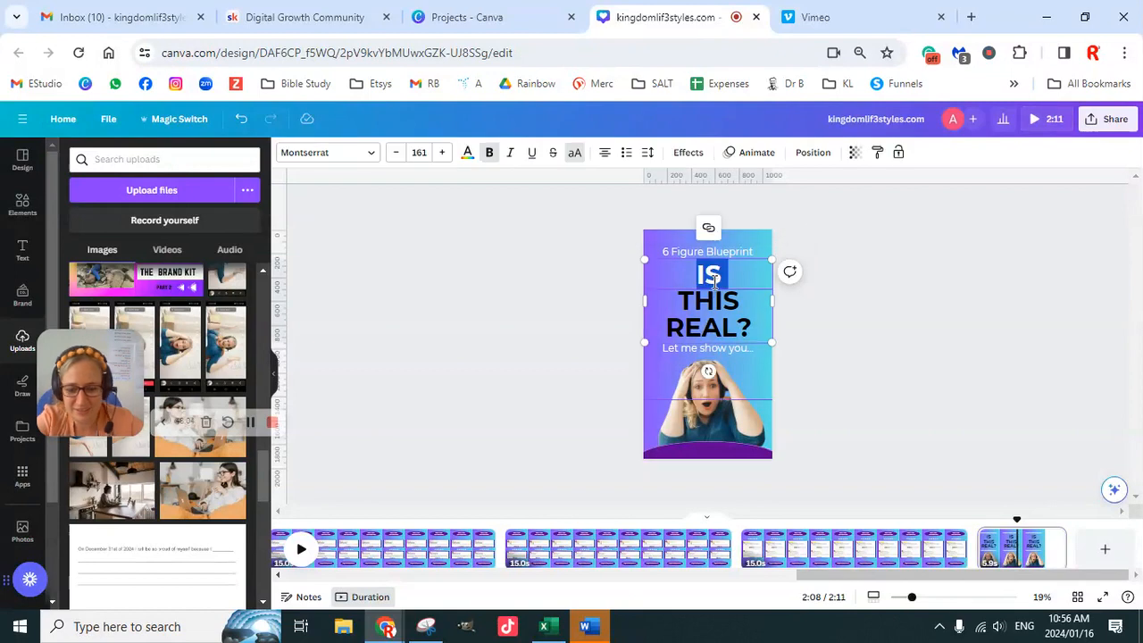
text(YES YES YES)
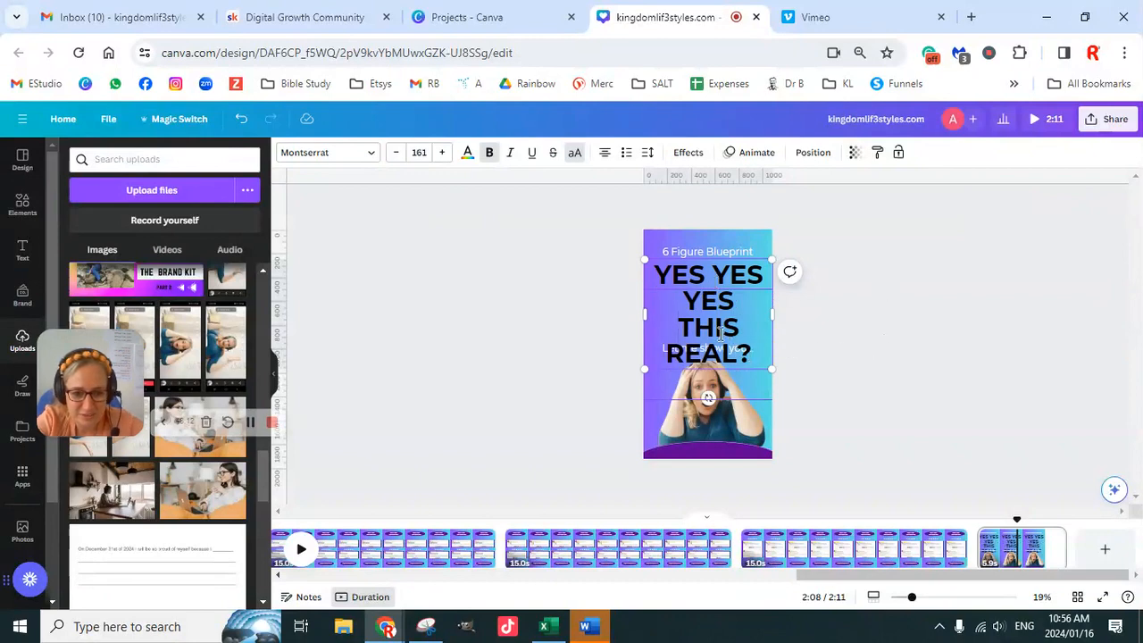
drag(738, 329, 677, 329)
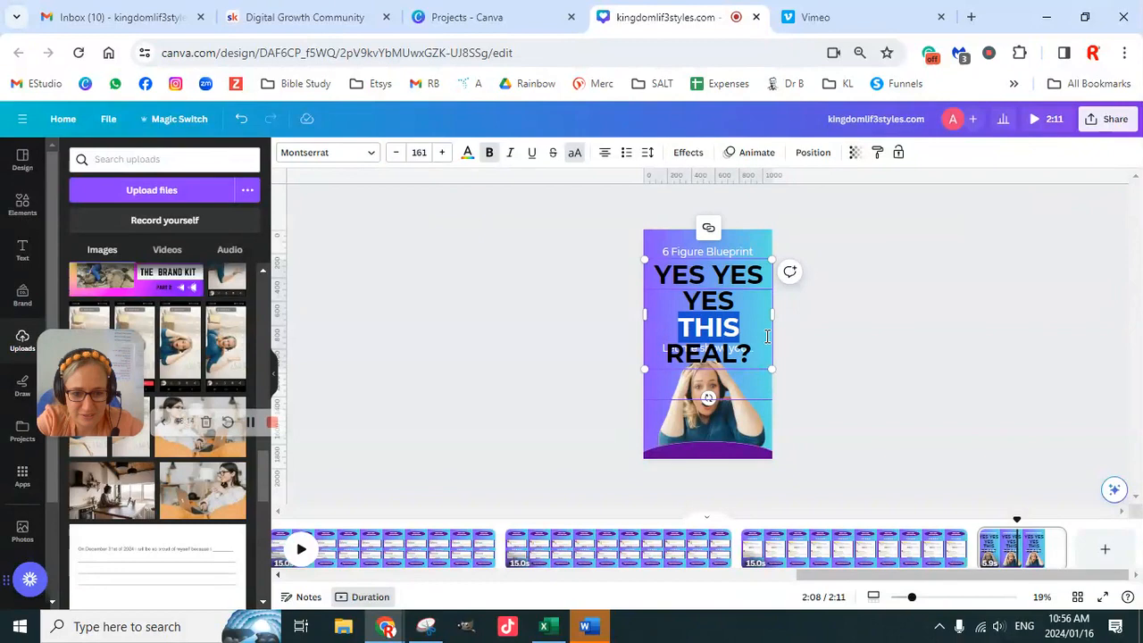
click(739, 332)
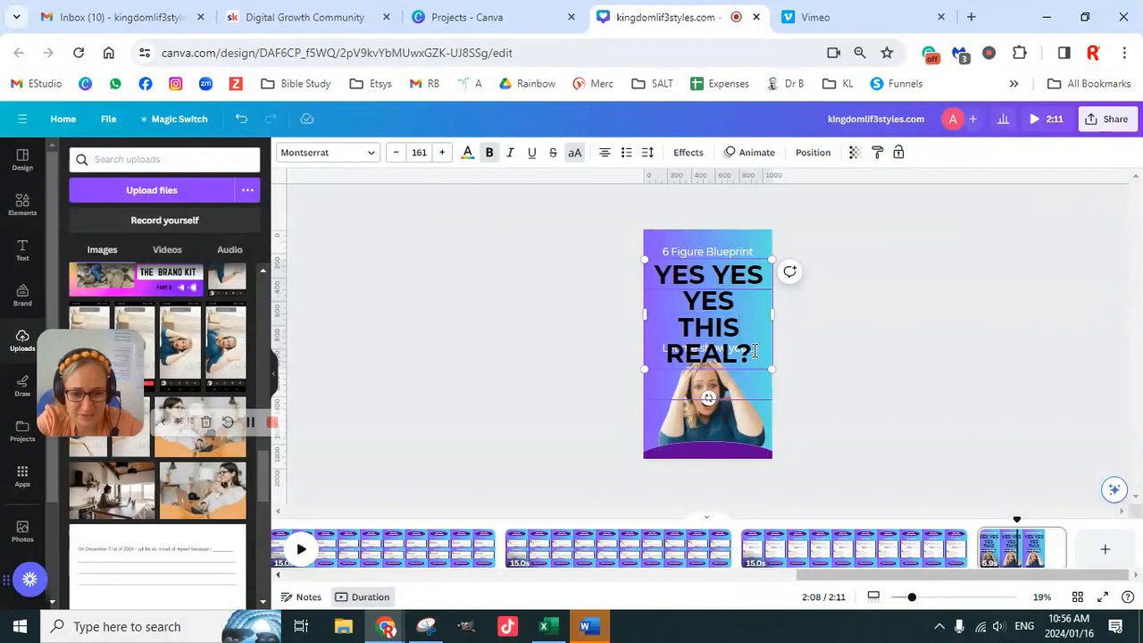
drag(751, 351, 685, 335)
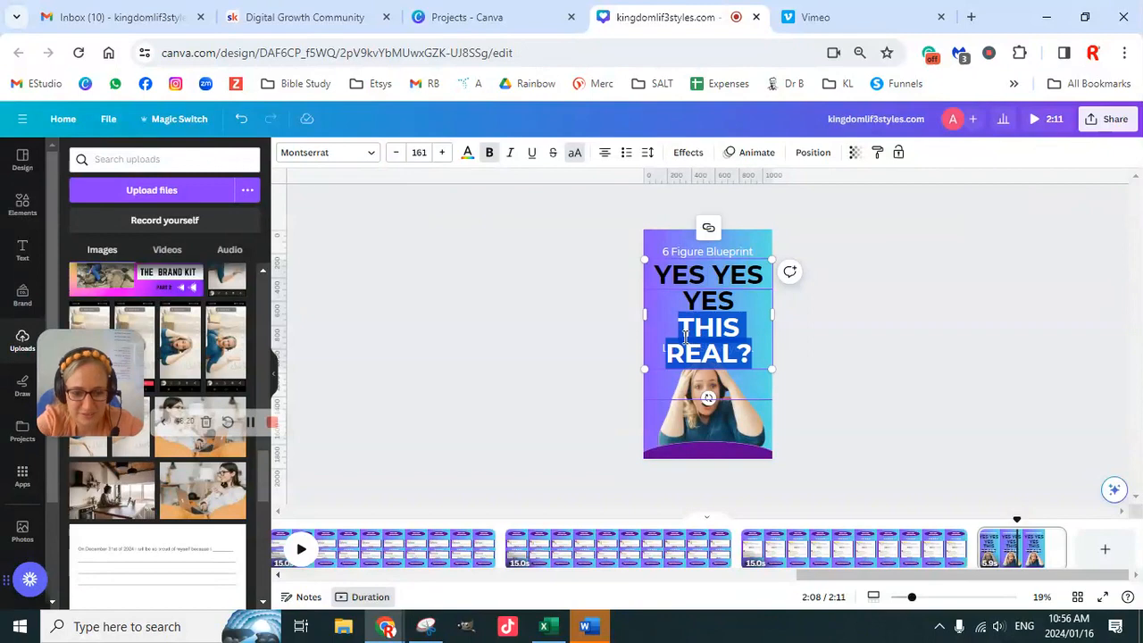
key(BackSpace)
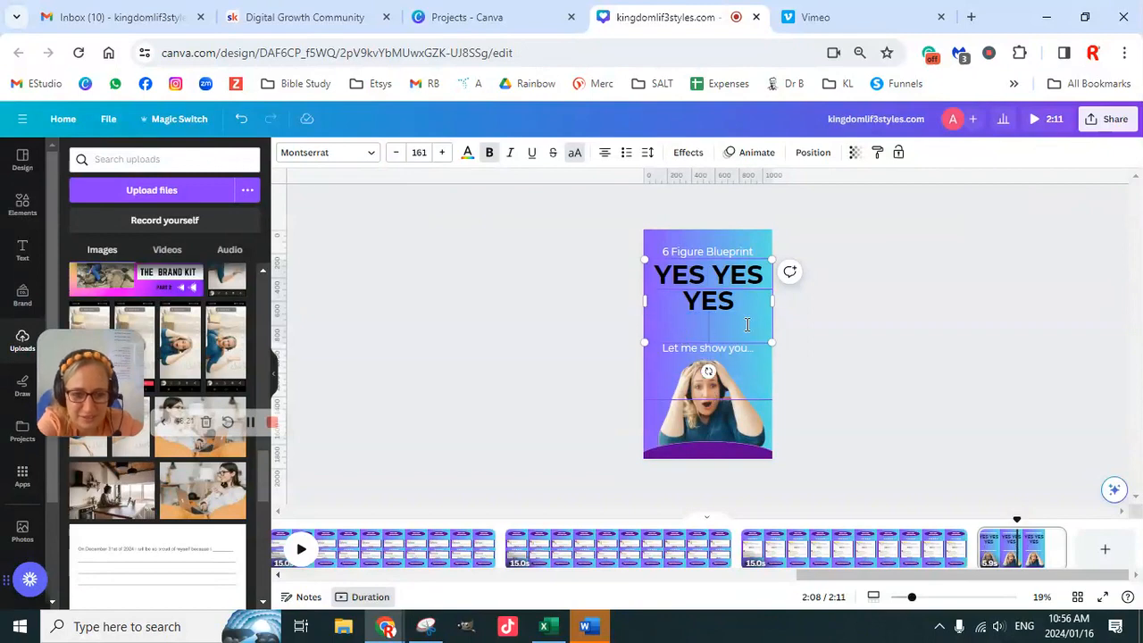
- Break the "YES YES YES" heading on the closing page into three lines with one YES on each
click(716, 268)
key(BackSpace)
key(Return)
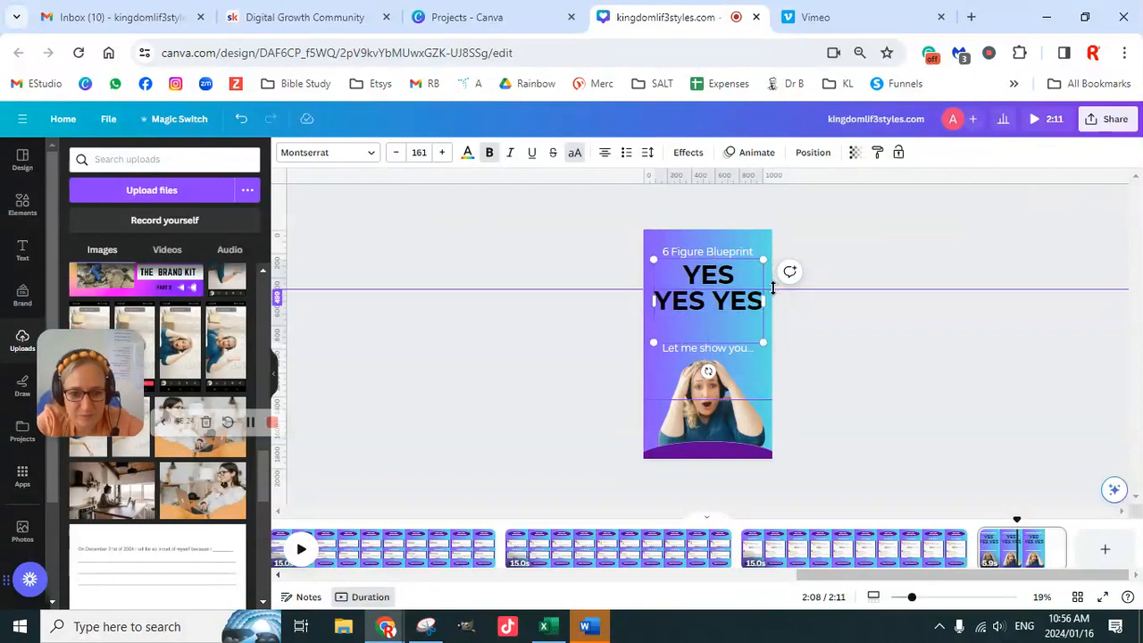
click(717, 300)
key(Return)
click(916, 352)
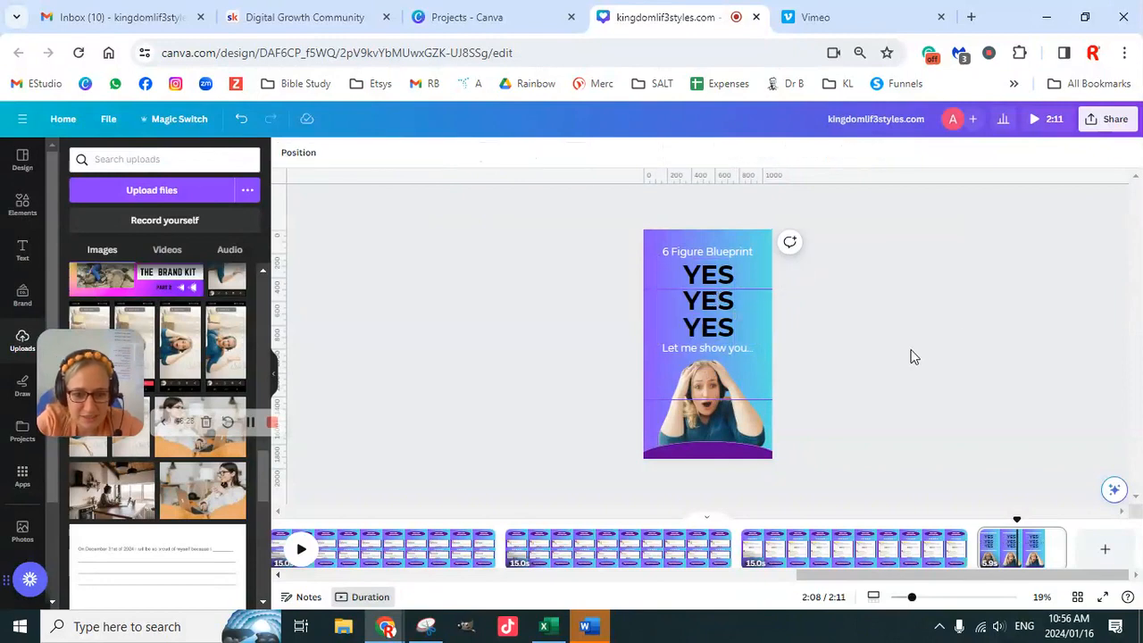
- Delete the shocked-woman photo from the closing page and insert the uploaded photo of the woman with raised hands
click(746, 355)
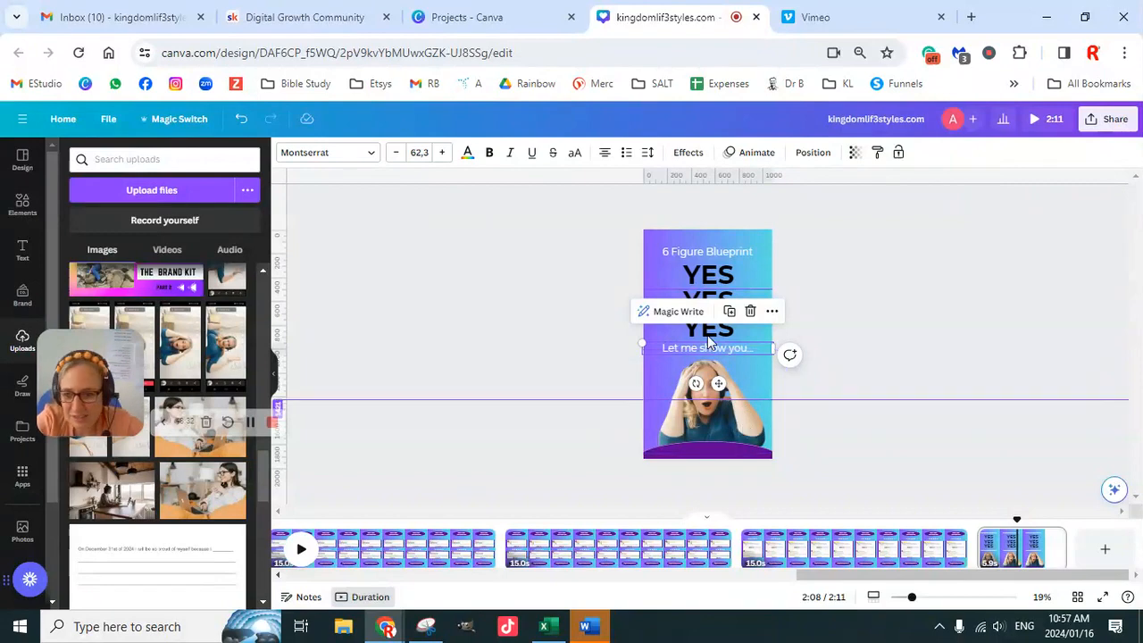
click(717, 414)
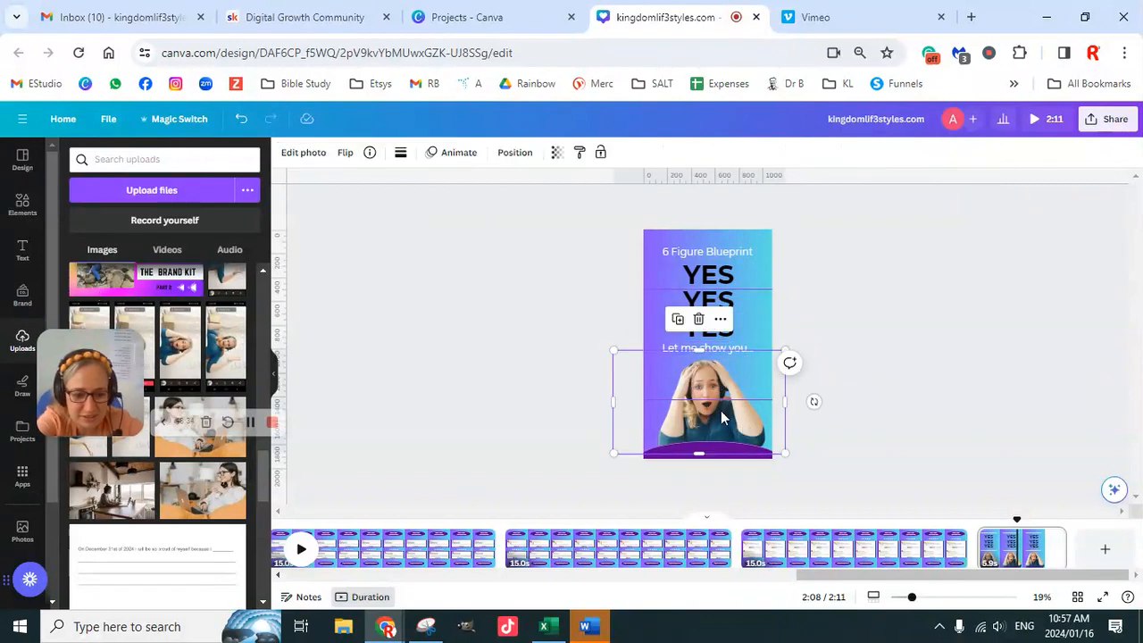
key(Delete)
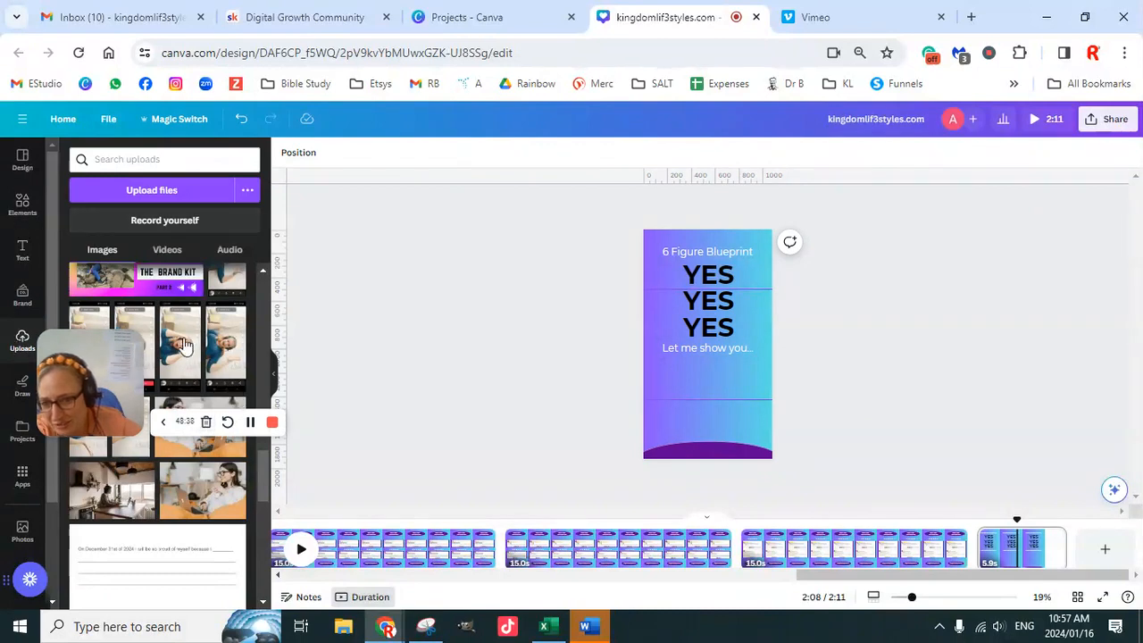
scroll(182, 344, down, 5)
scroll(187, 358, up, 5)
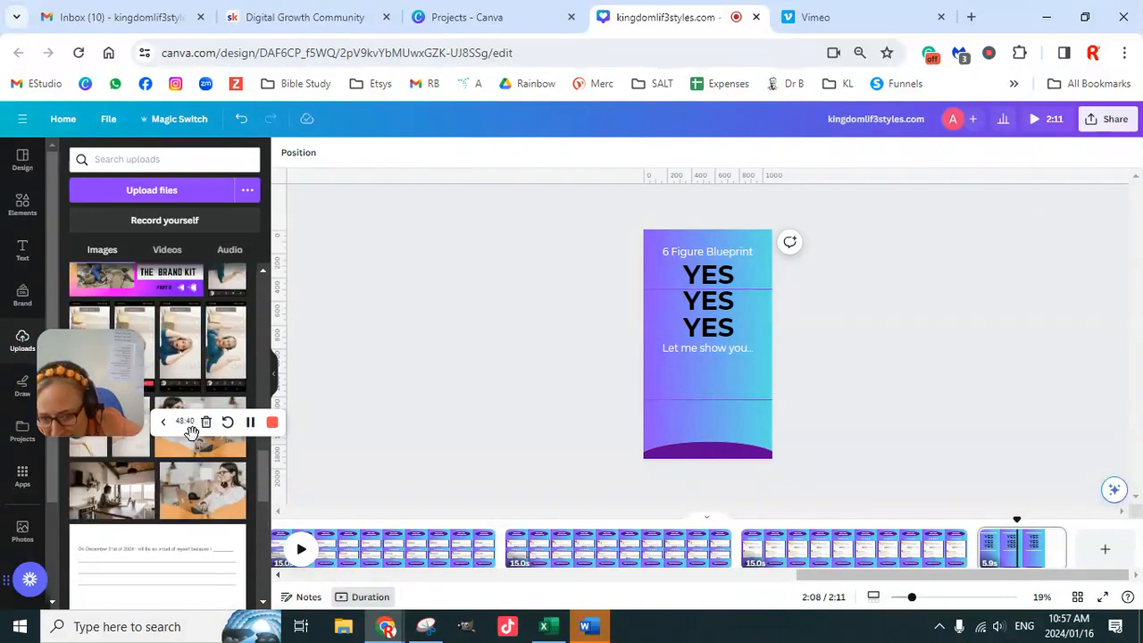
click(218, 358)
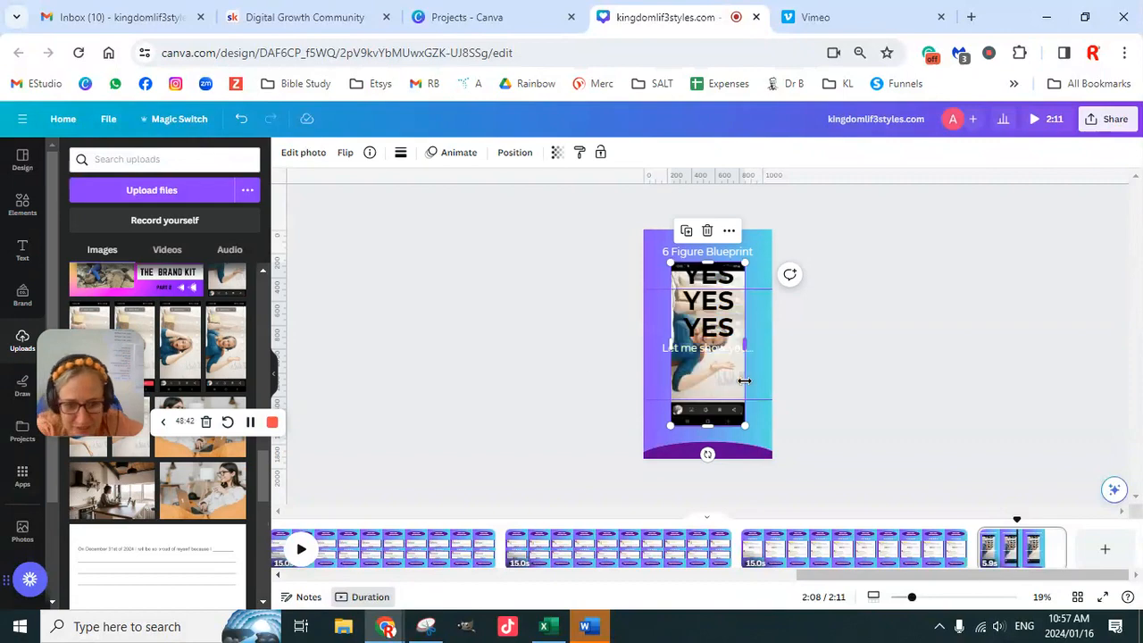
- Rotate the inserted photo to -90°, crop away the phone-screen borders and move it below "Let me show you..."
drag(707, 454, 759, 346)
drag(627, 343, 650, 343)
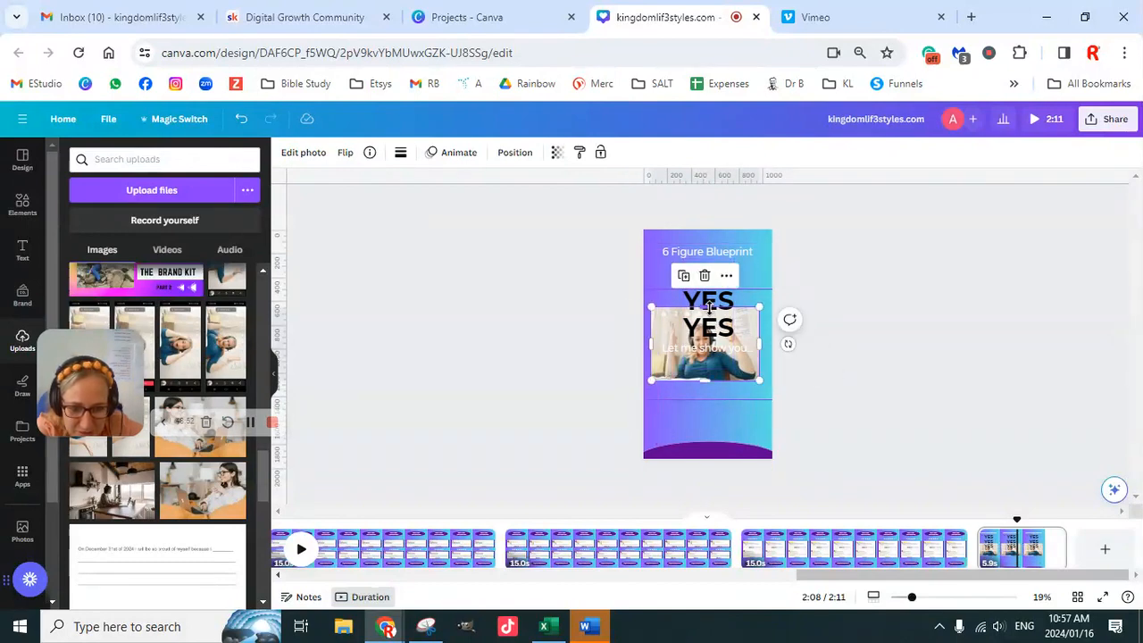
drag(709, 308, 709, 311)
drag(715, 373, 714, 431)
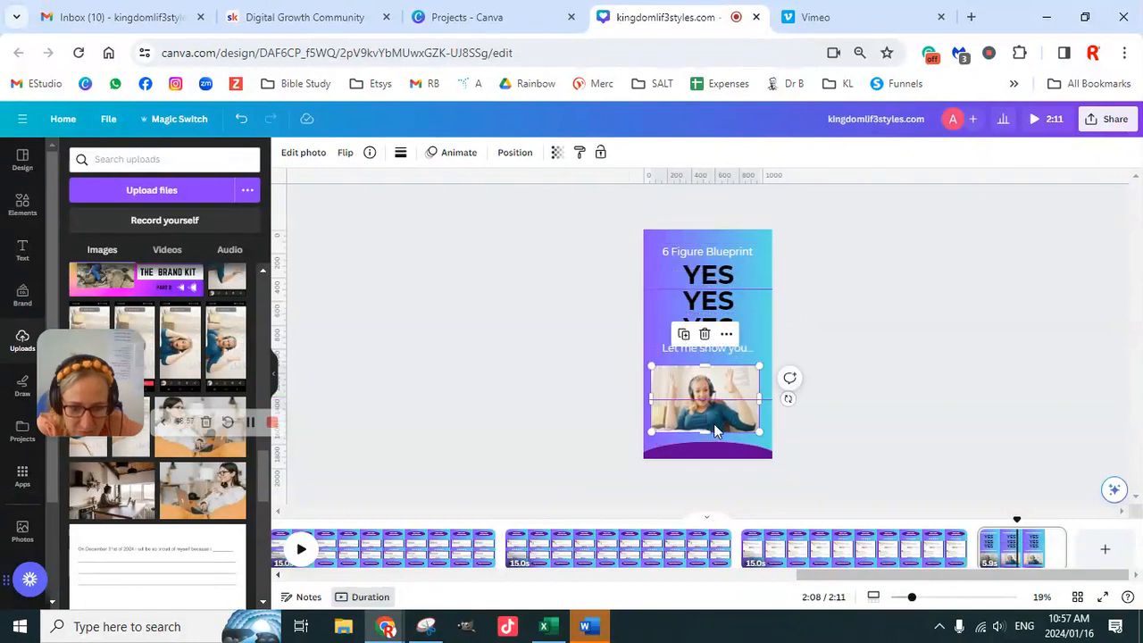
- Remove the background from the raised-hands photo on the closing page
click(306, 153)
click(96, 261)
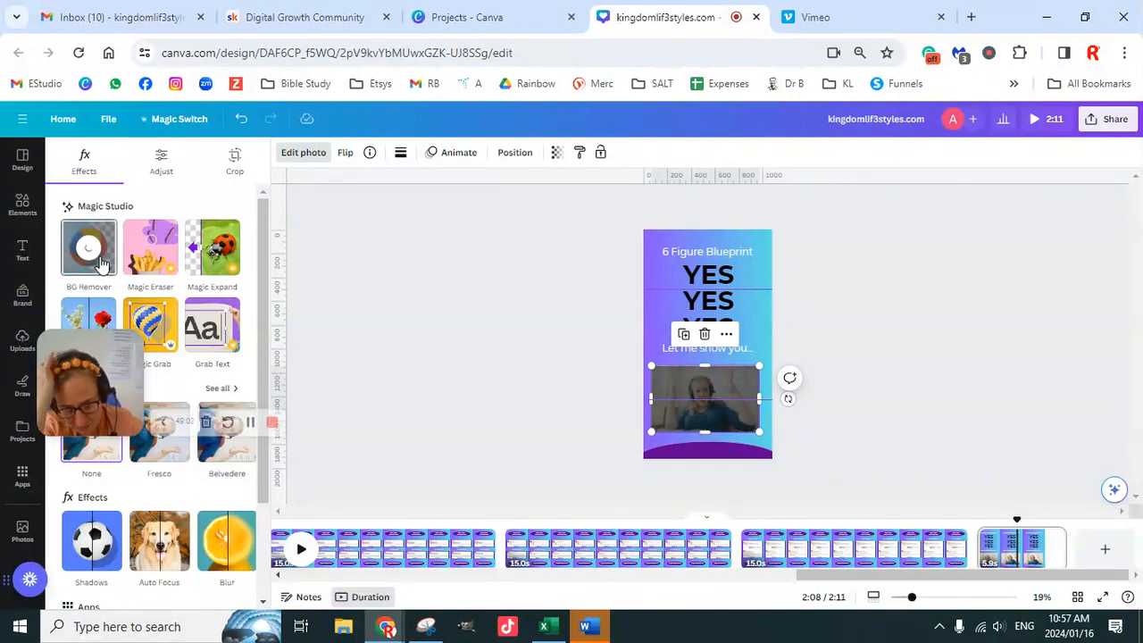
click(967, 424)
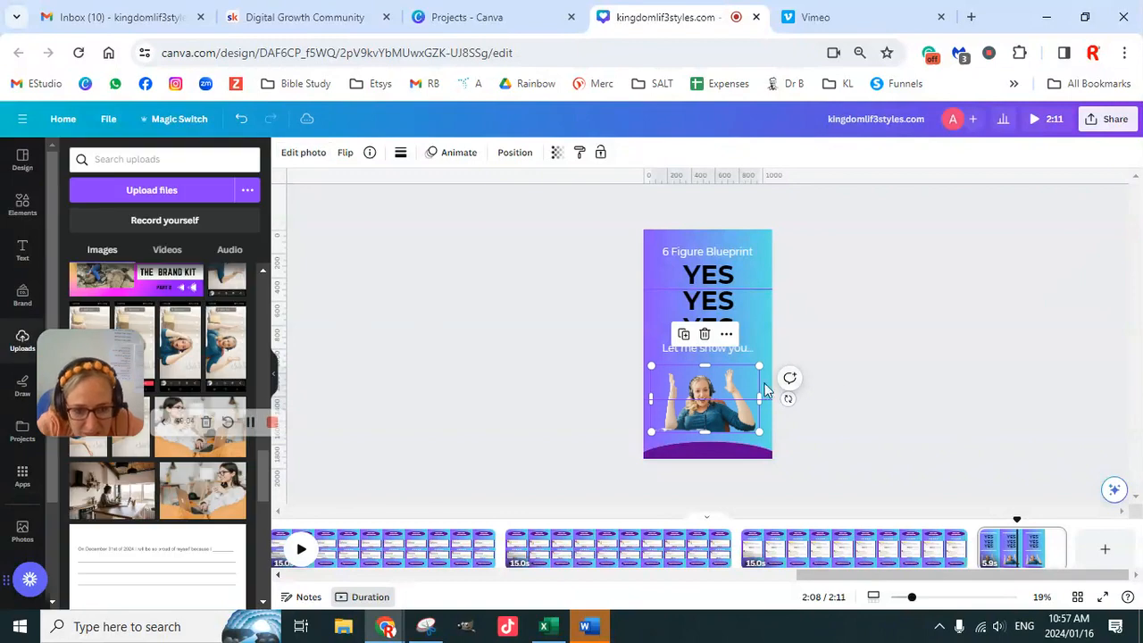
- Enlarge the raised-hands cut-out to about the page width and position it just above the purple curve
drag(761, 364, 790, 346)
drag(718, 395, 707, 404)
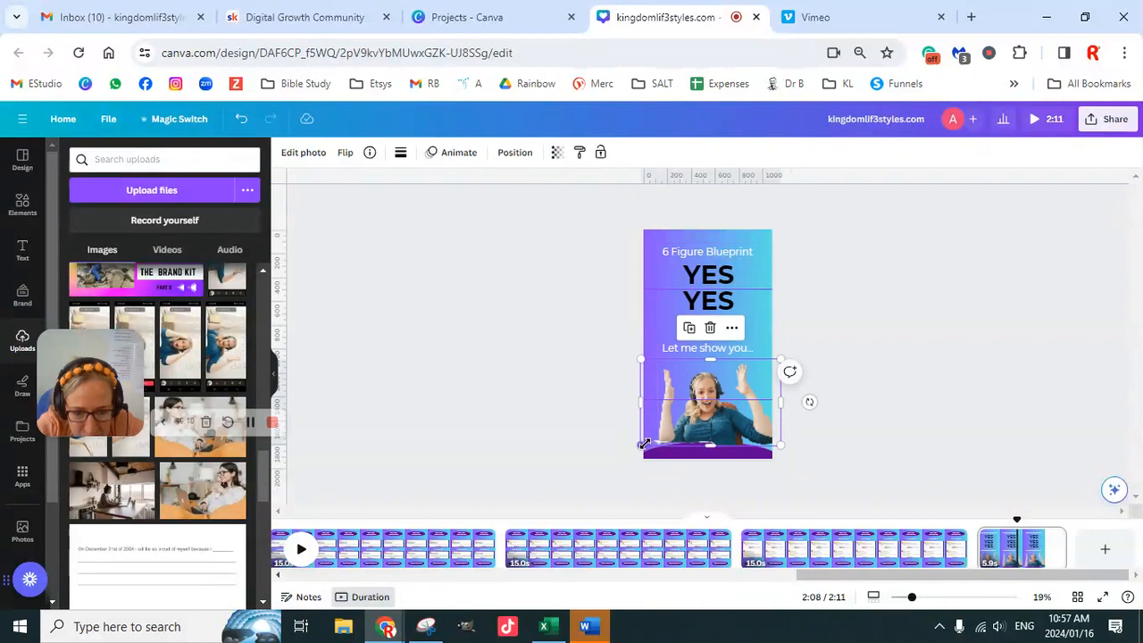
drag(640, 444, 631, 447)
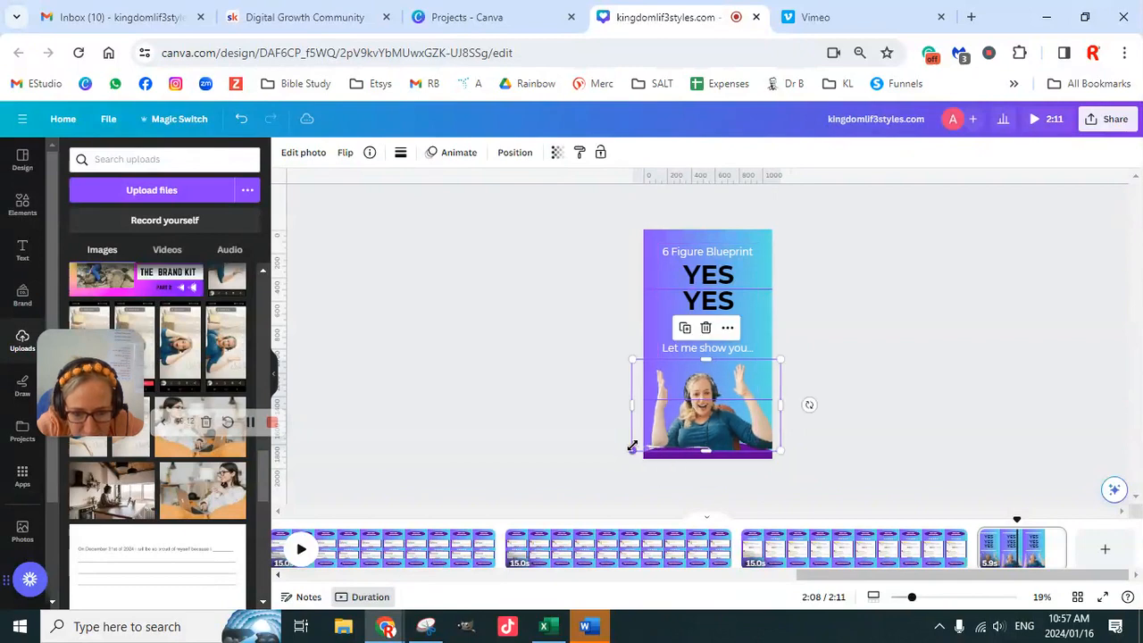
click(822, 413)
click(753, 420)
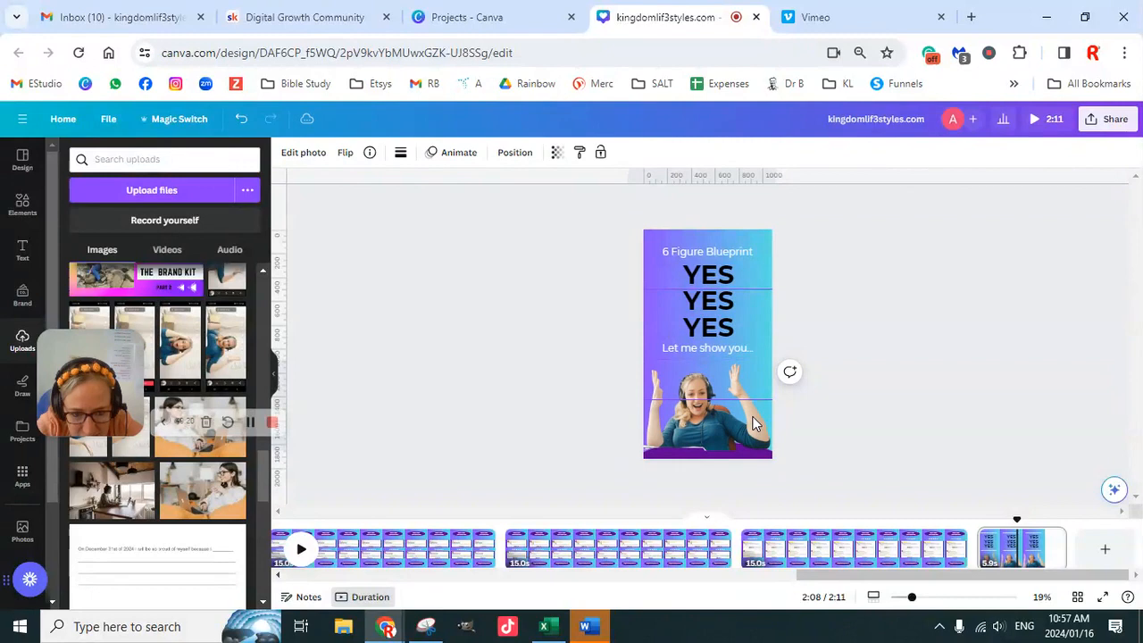
drag(775, 359, 764, 367)
click(800, 411)
click(724, 426)
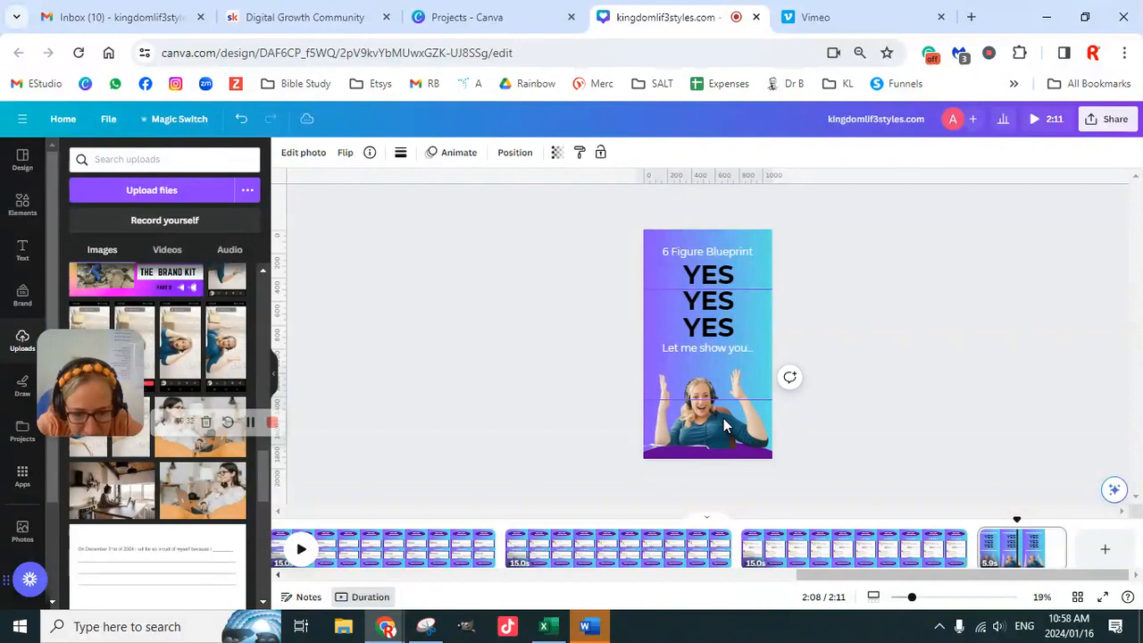
- Send the raised-hands cut-out backward so it sits behind the purple curve
click(724, 417)
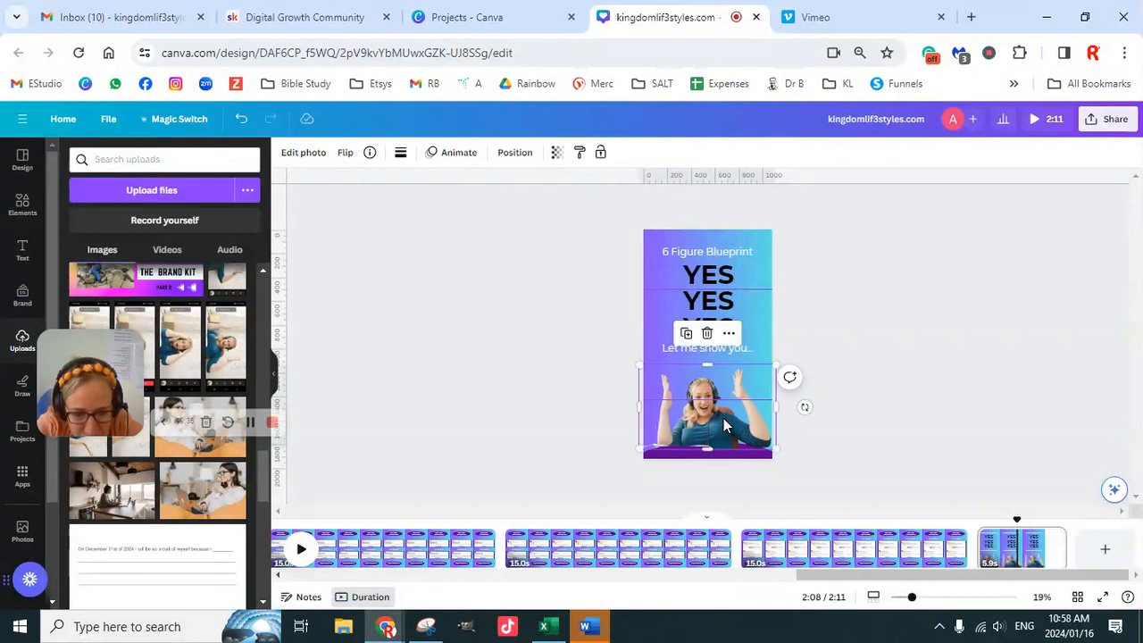
key(Escape)
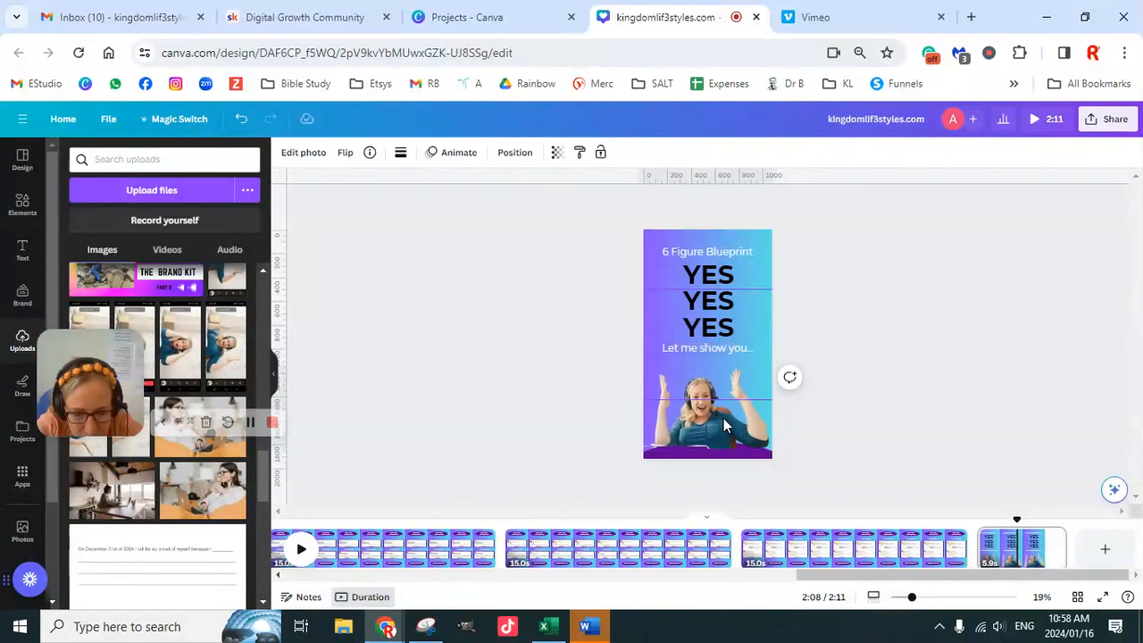
click(723, 418)
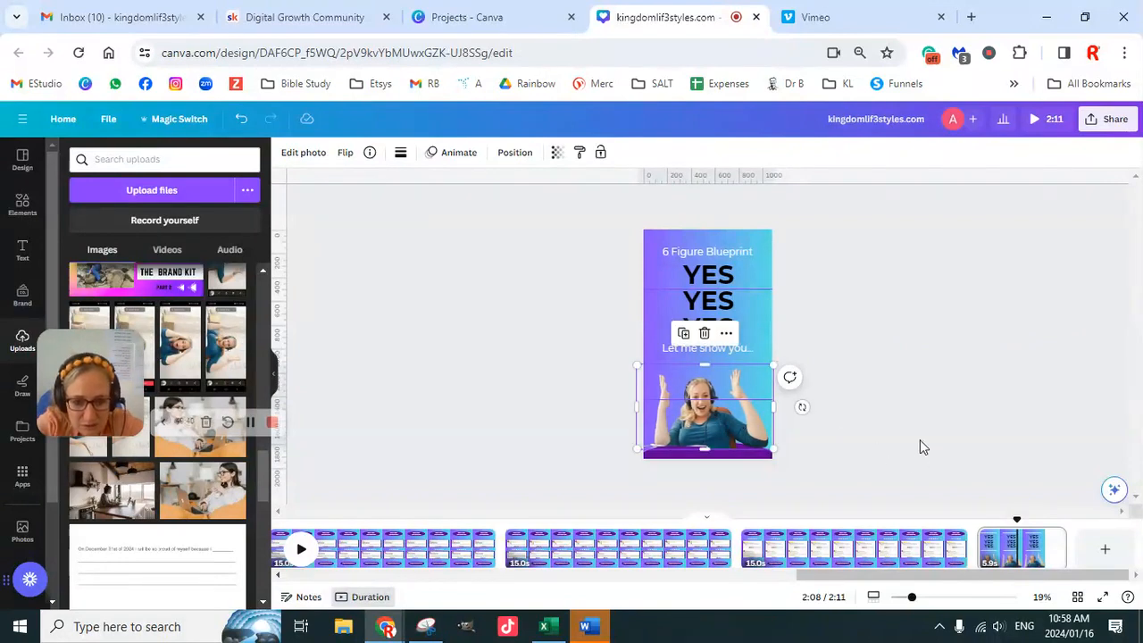
click(514, 152)
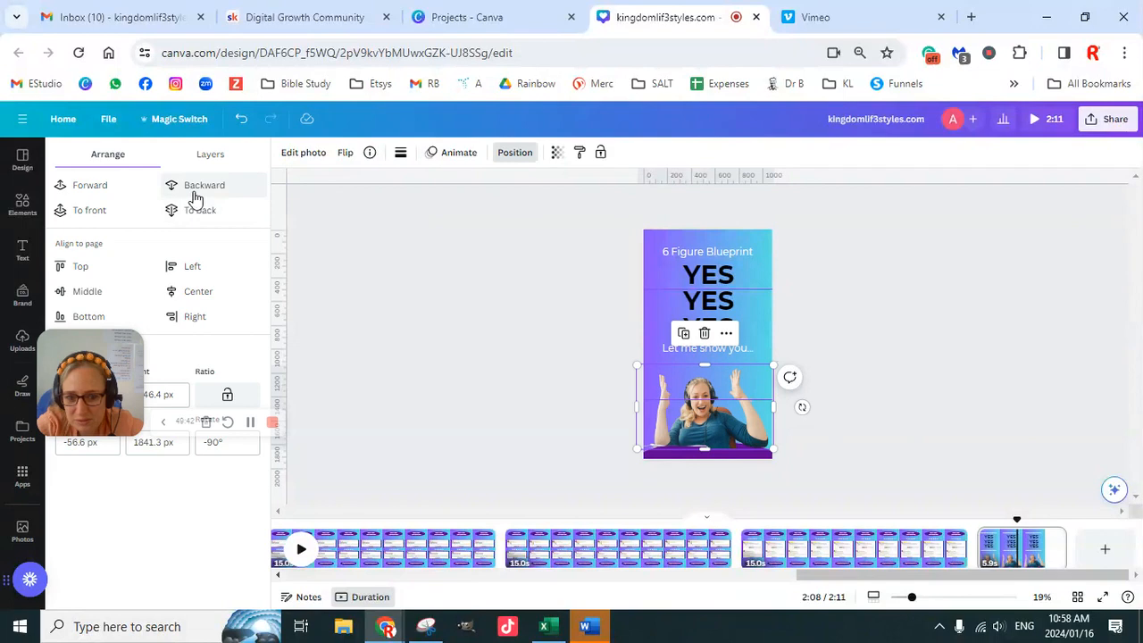
click(204, 185)
click(928, 420)
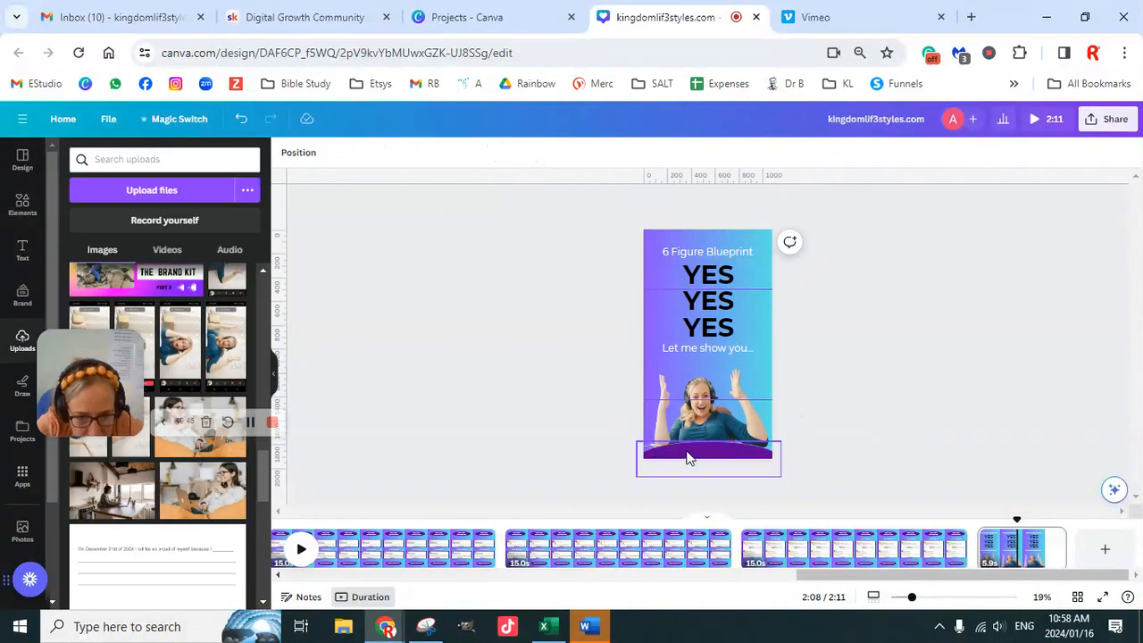
- Raise, slightly tilt and enlarge the purple curve so it covers the lower edge of the cut-out photo
drag(696, 459, 682, 448)
mouse_move(688, 495)
mouse_down()
mouse_move(676, 492)
mouse_move(687, 488)
mouse_up()
drag(772, 473, 799, 464)
click(893, 363)
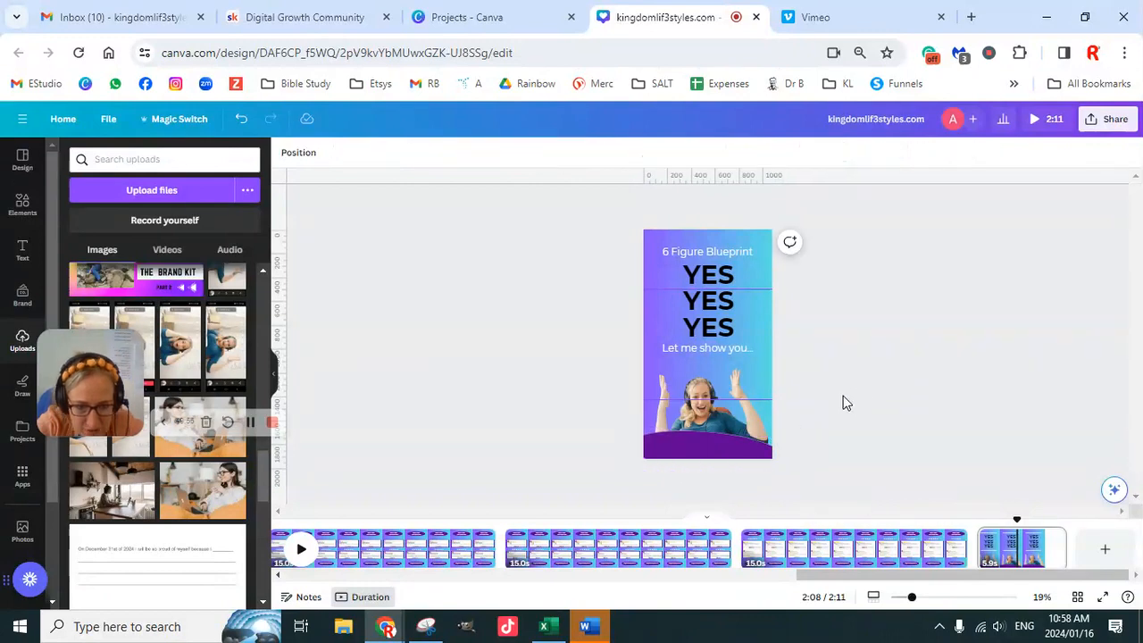
- Copy the "kingdomlif3styles.com" text from the last testimonial page and paste it onto the closing page
click(722, 352)
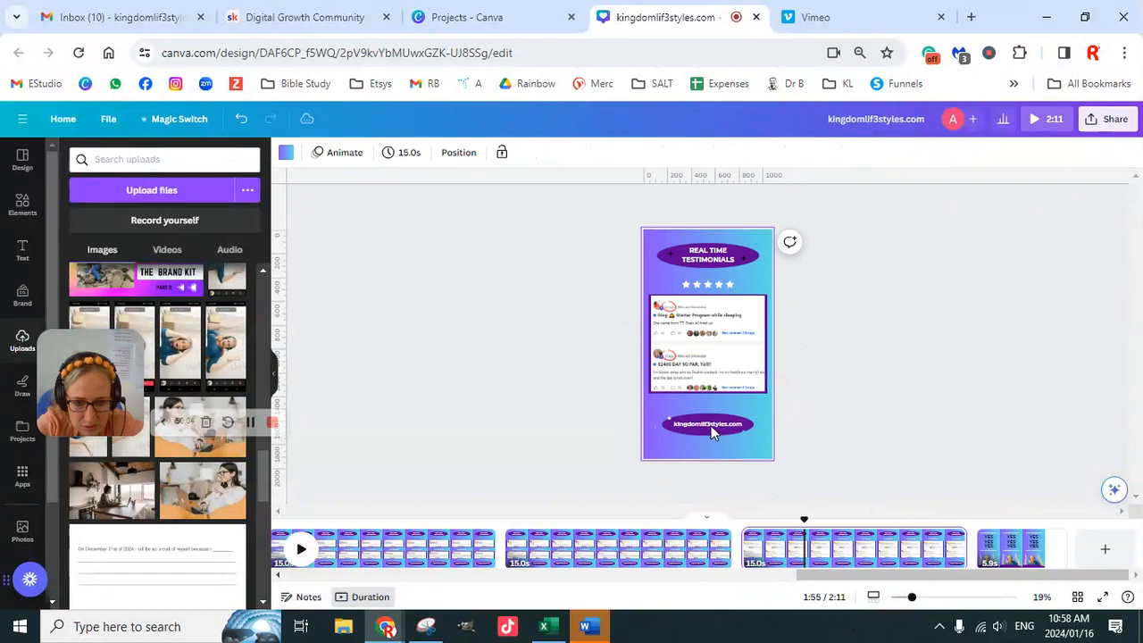
click(712, 429)
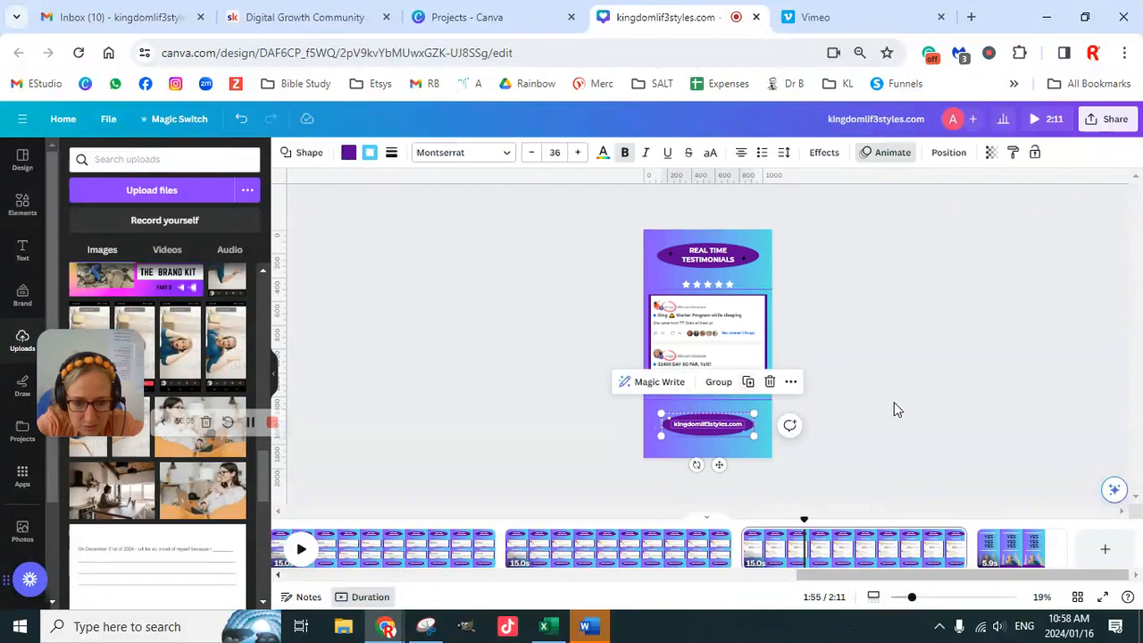
click(898, 409)
click(717, 425)
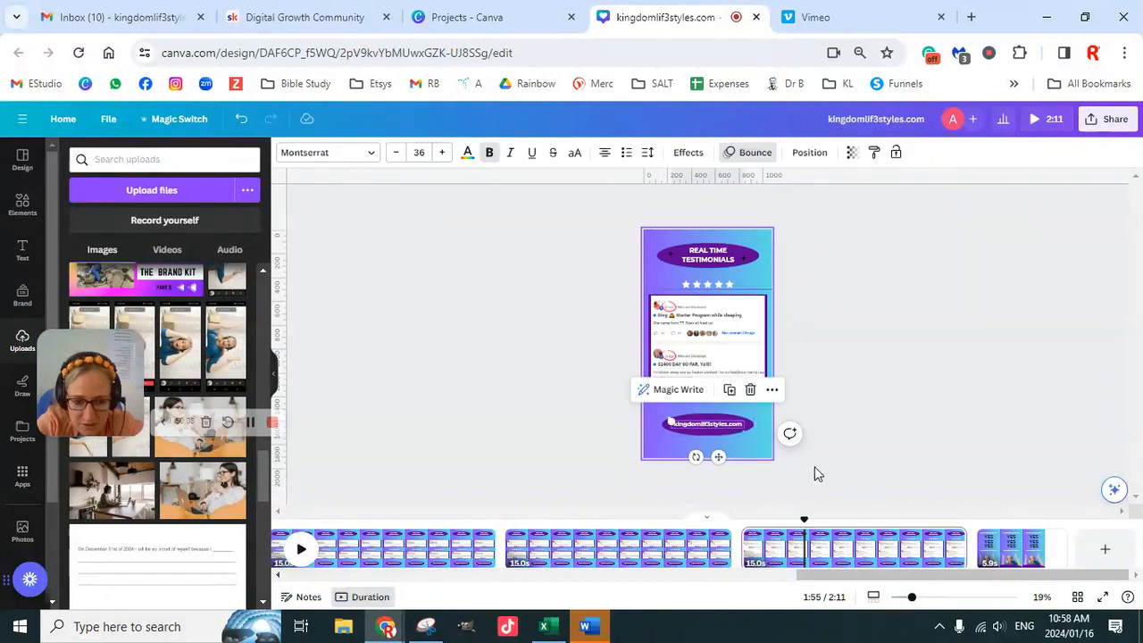
click(1017, 547)
click(705, 455)
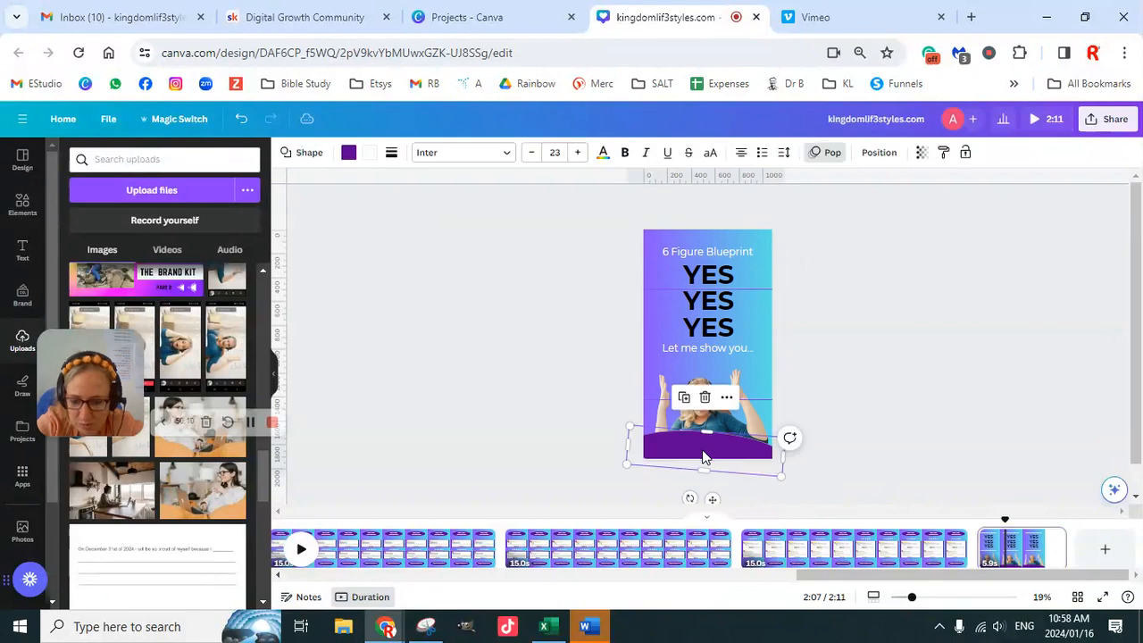
click(704, 456)
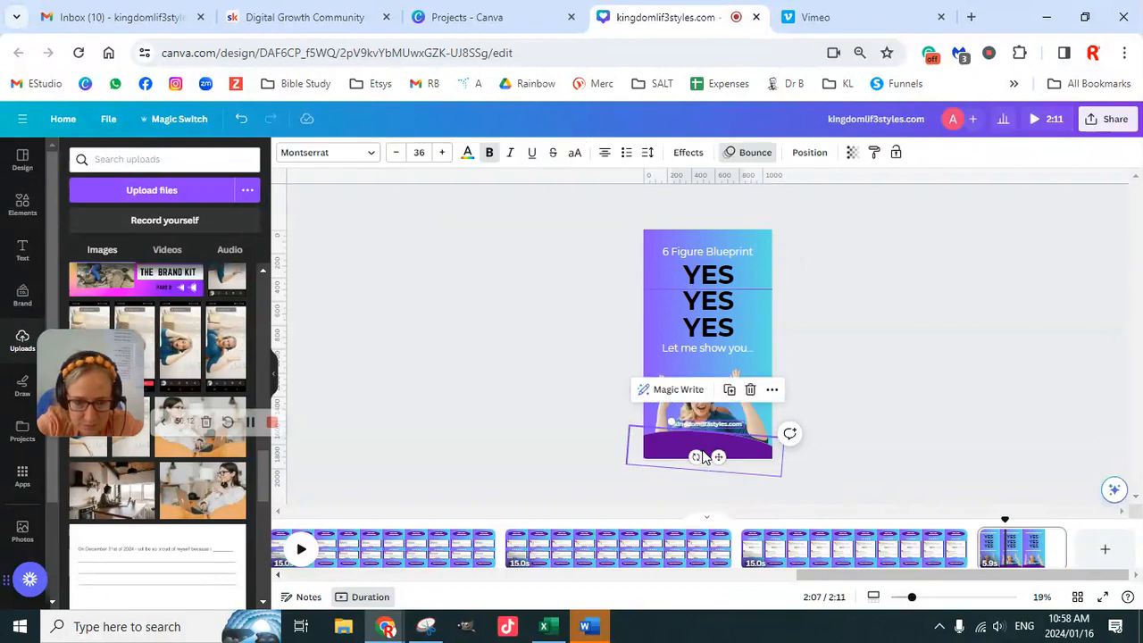
- Place the pasted website text on the purple curve at the foot of the closing page
click(728, 428)
mouse_move(726, 432)
mouse_down()
mouse_move(702, 448)
mouse_move(718, 449)
mouse_up()
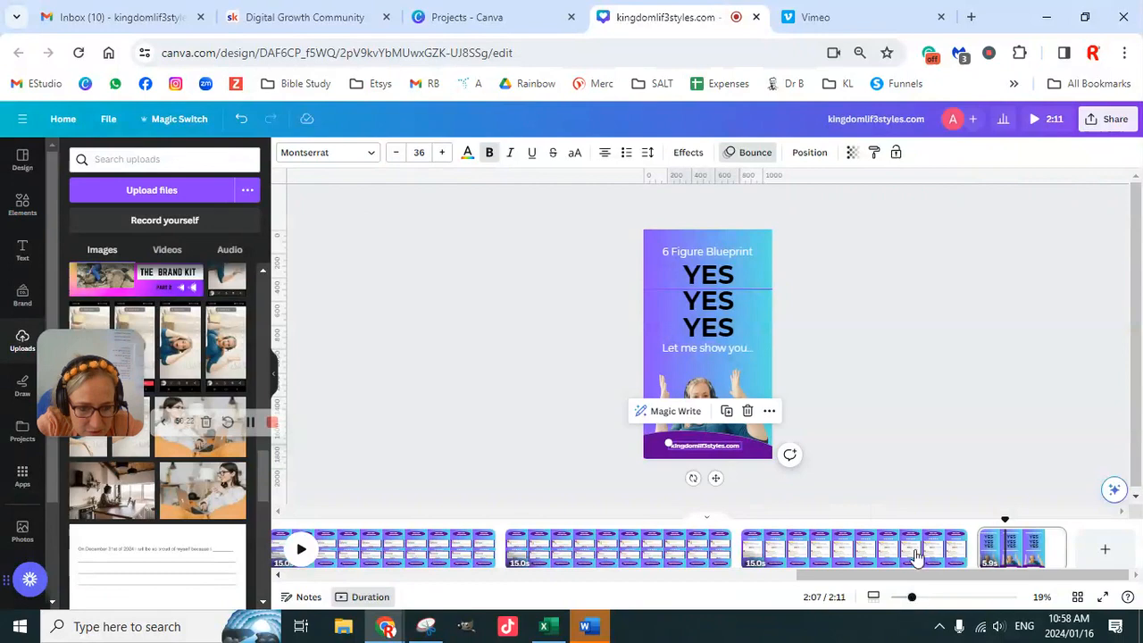
click(862, 425)
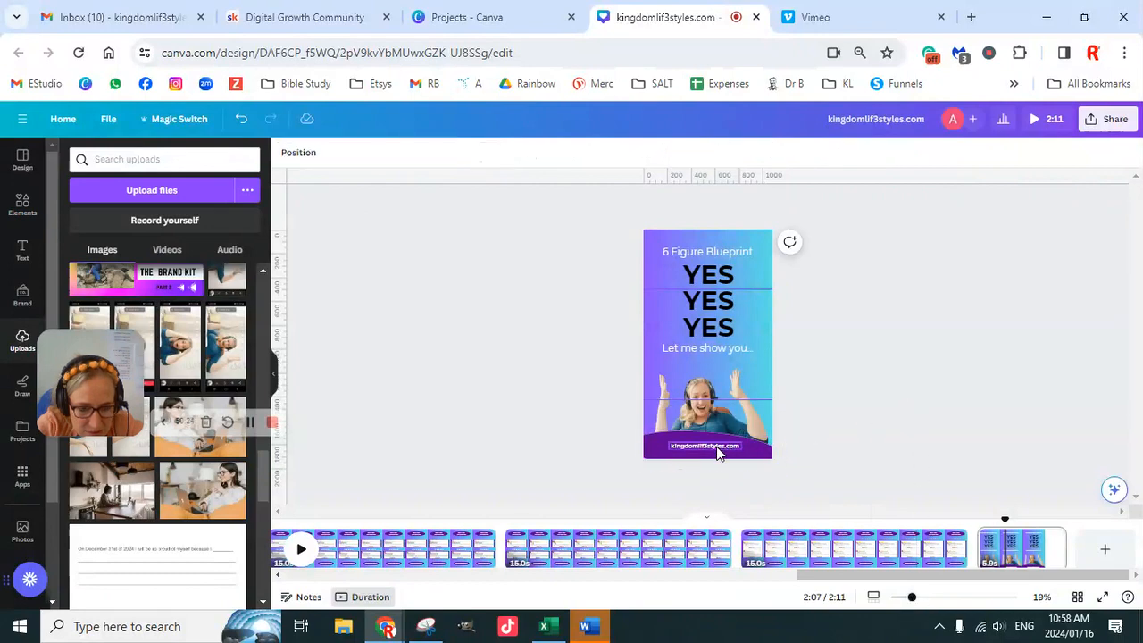
- Move the website text directly under "Let me show you..." on the closing page
drag(719, 453, 716, 359)
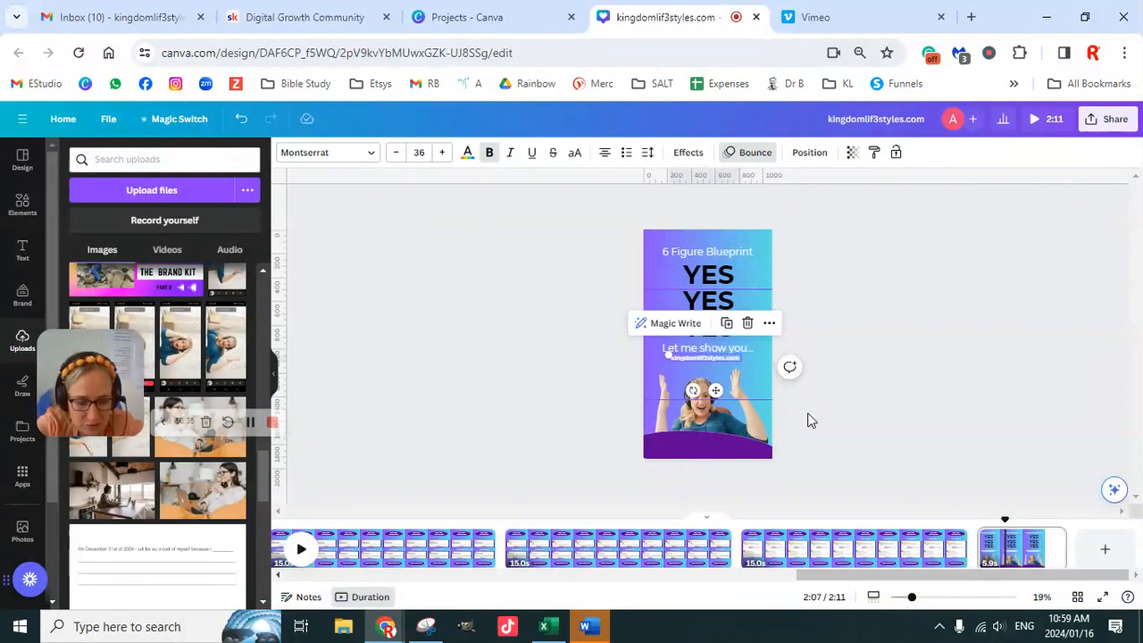
click(858, 418)
click(711, 358)
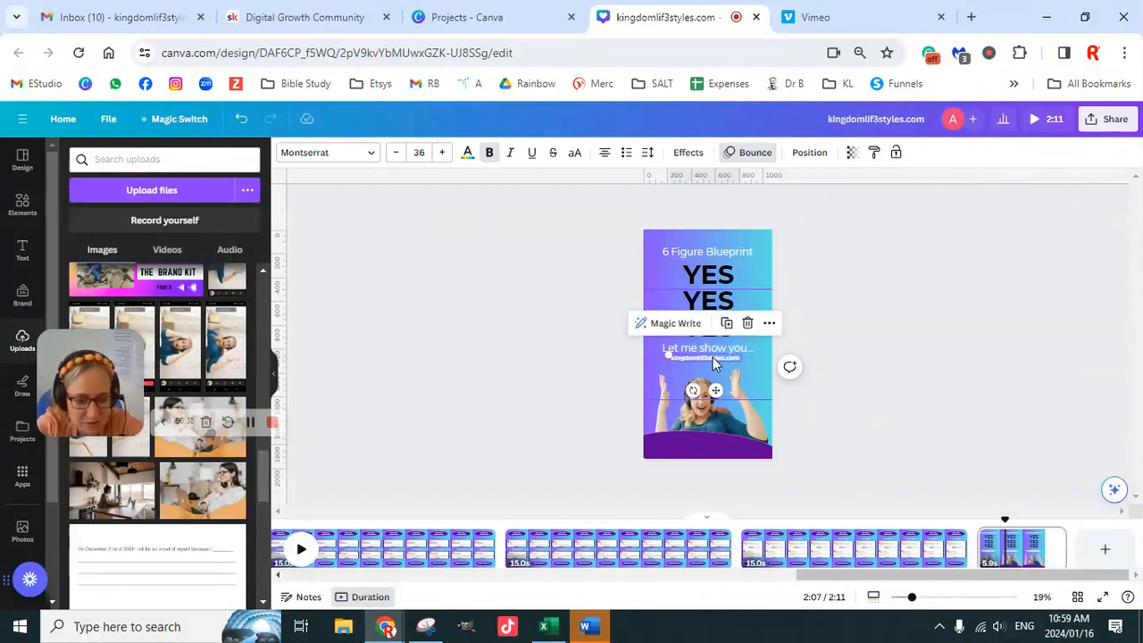
double_click(712, 357)
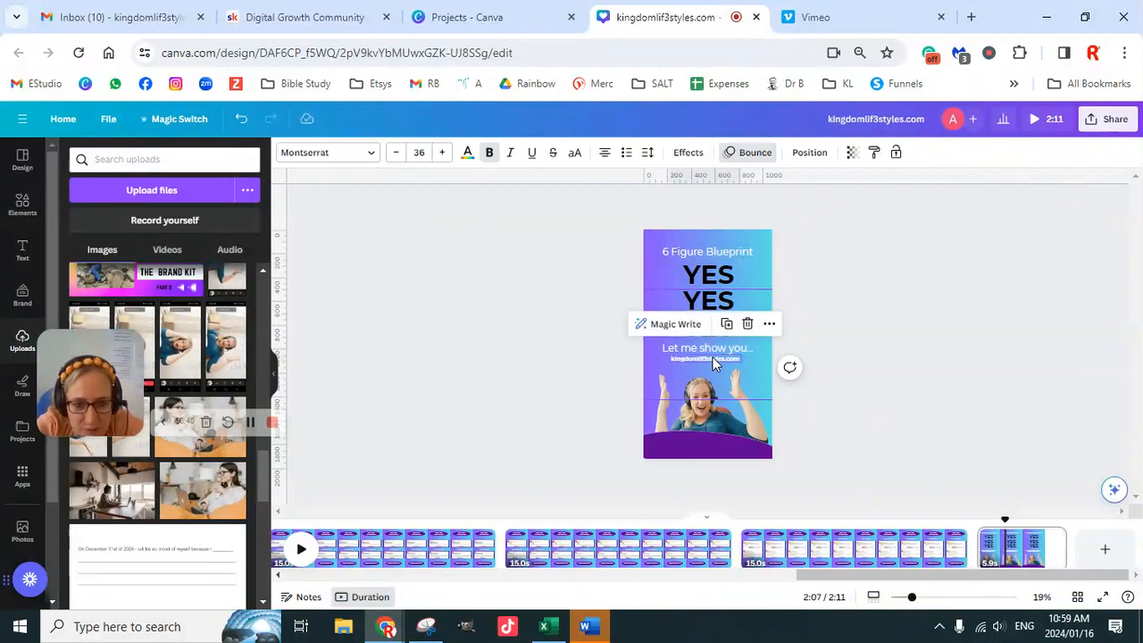
click(902, 360)
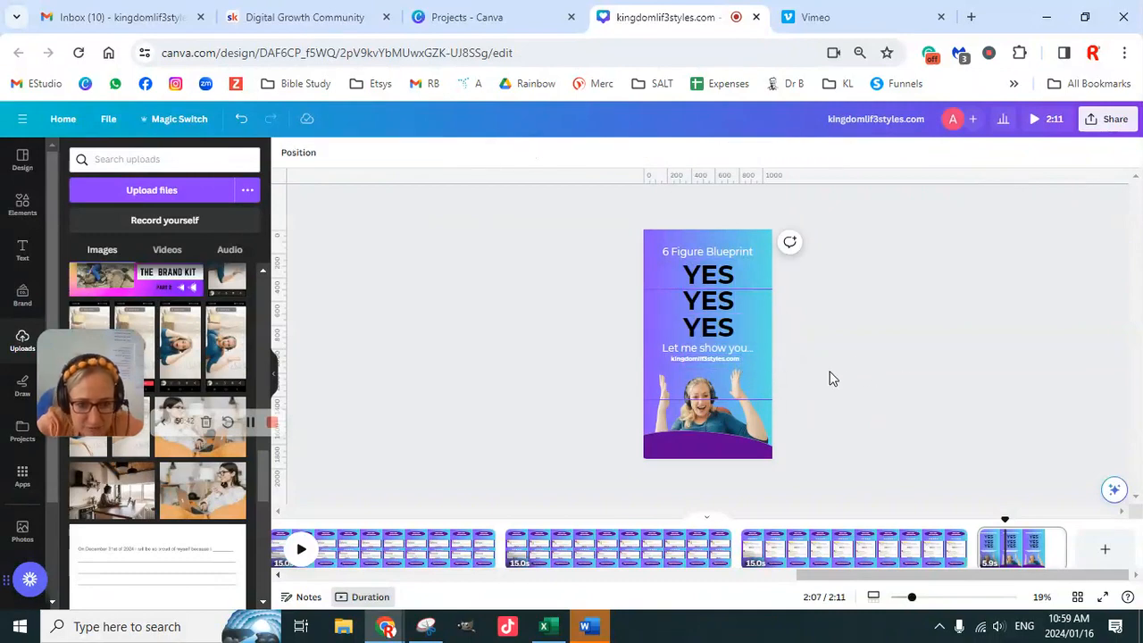
- Replace the website text under "Let me show you..." with the contact phone number
double_click(738, 358)
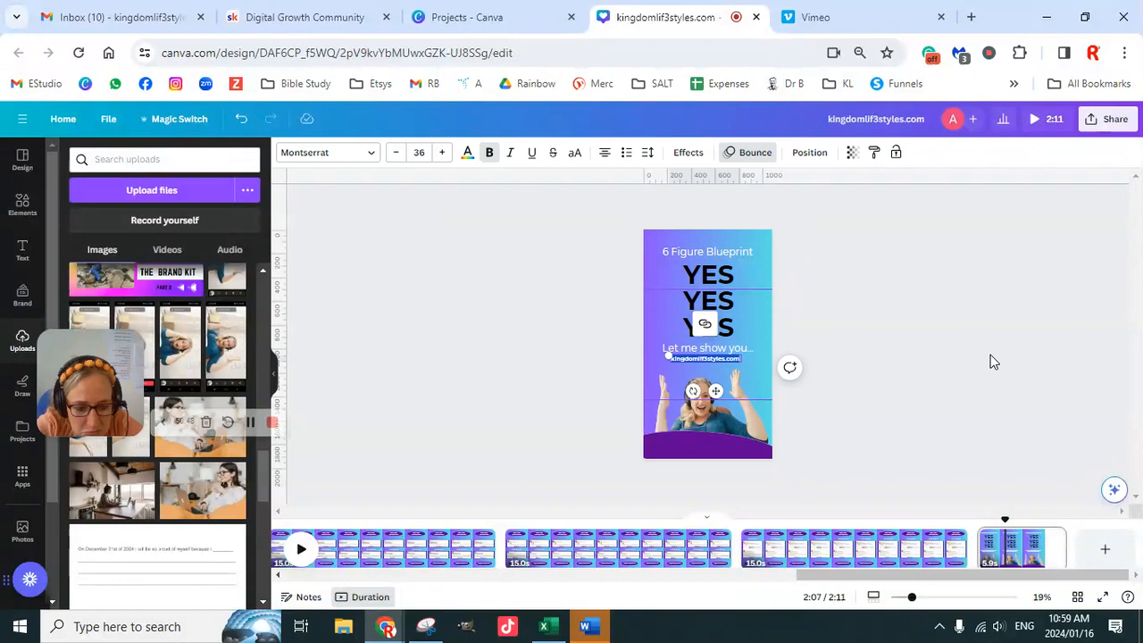
text(0679)
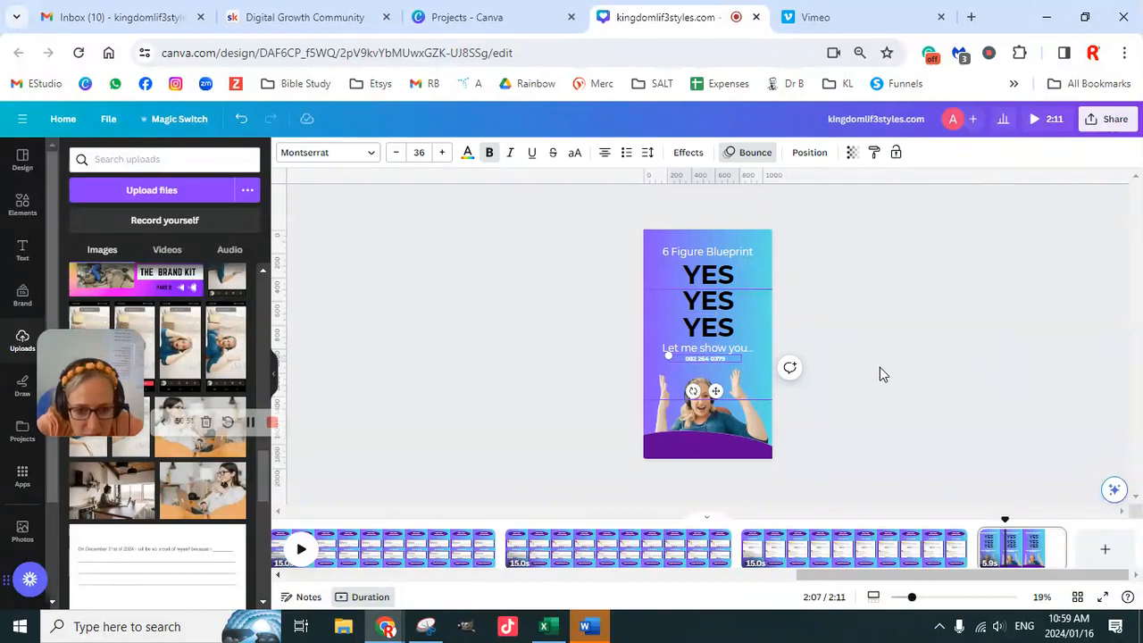
click(879, 374)
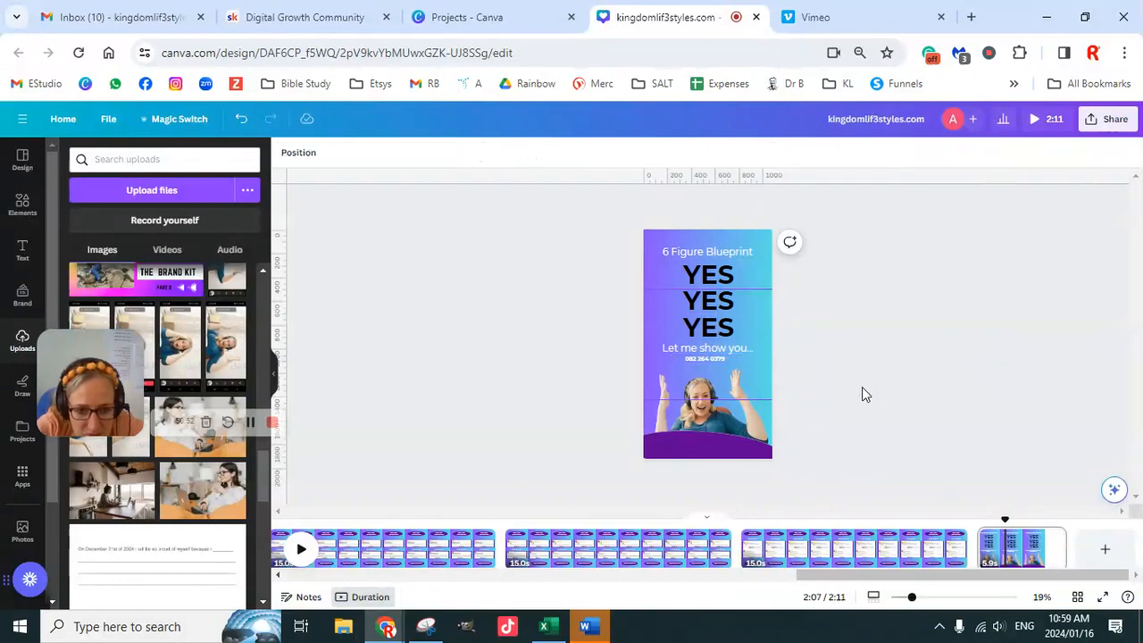
- Colour the contact phone number on the closing page black (#000000) and enlarge it to a font size of about 42
click(718, 359)
click(467, 151)
click(101, 228)
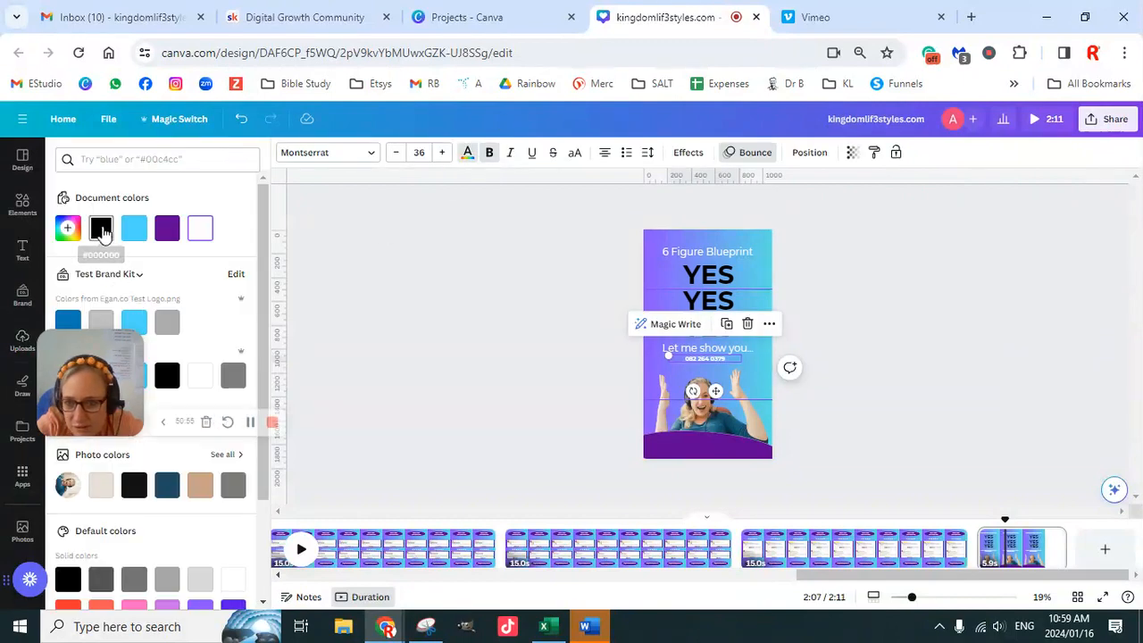
click(951, 382)
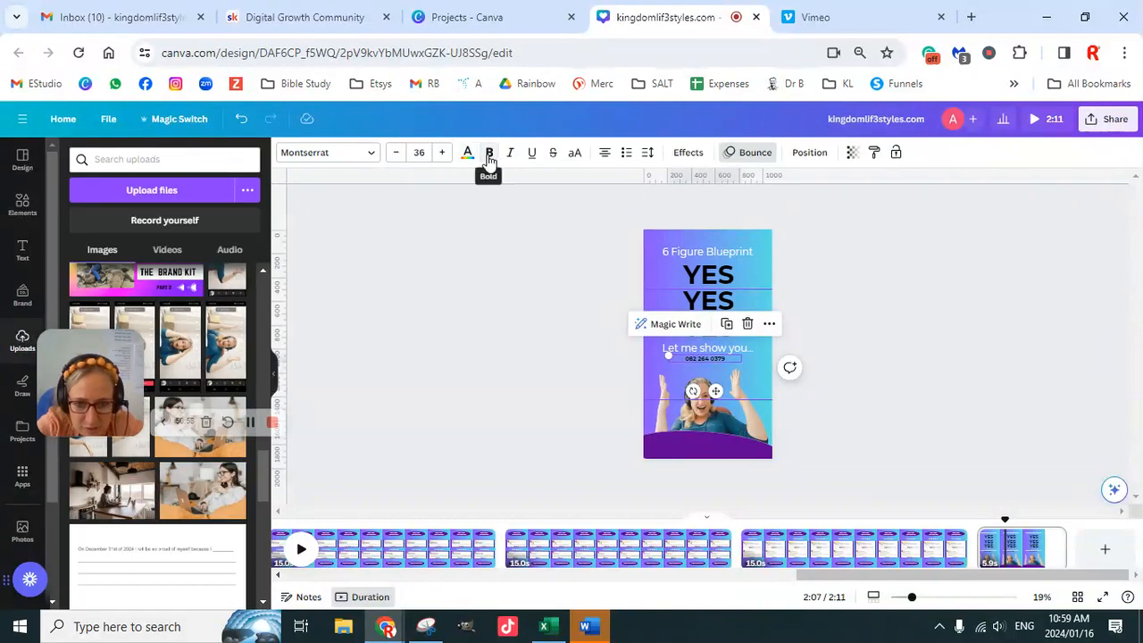
drag(668, 361, 657, 366)
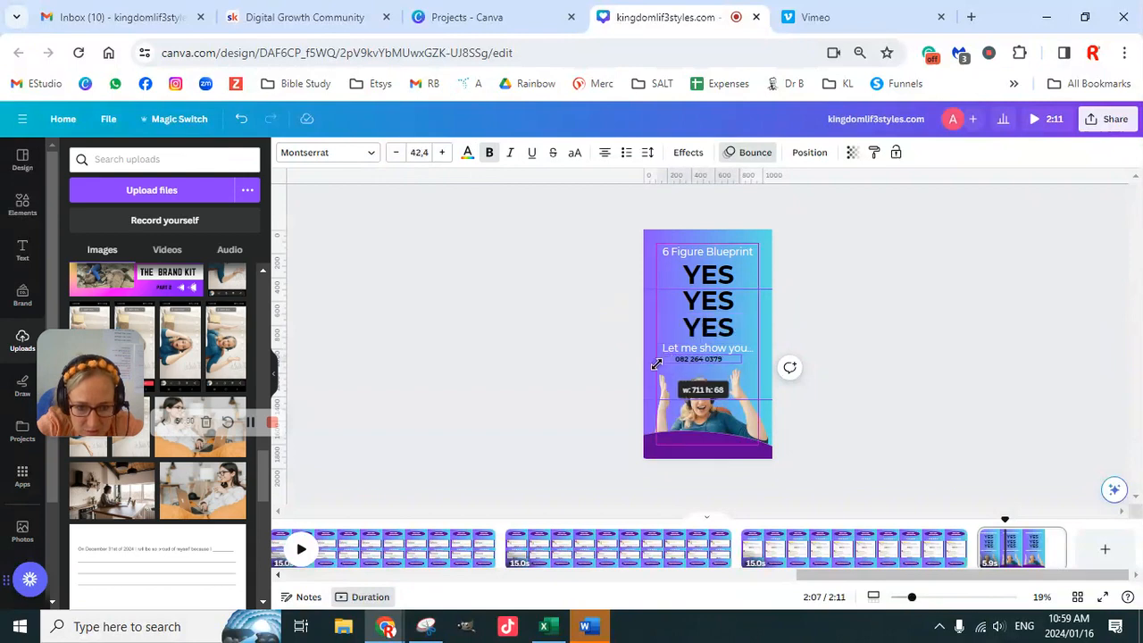
click(906, 357)
- Centre the phone number horizontally with "Let me show you..." on the closing page and group the two texts
click(743, 351)
shift+click(711, 360)
click(812, 154)
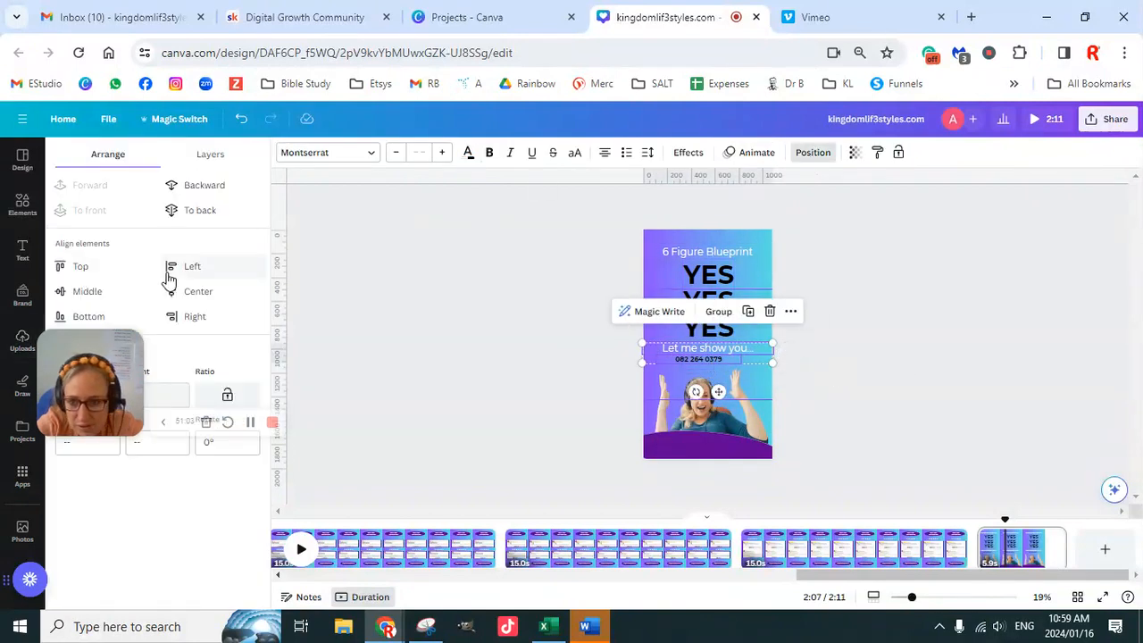
click(89, 293)
key(ctrl+z)
click(198, 291)
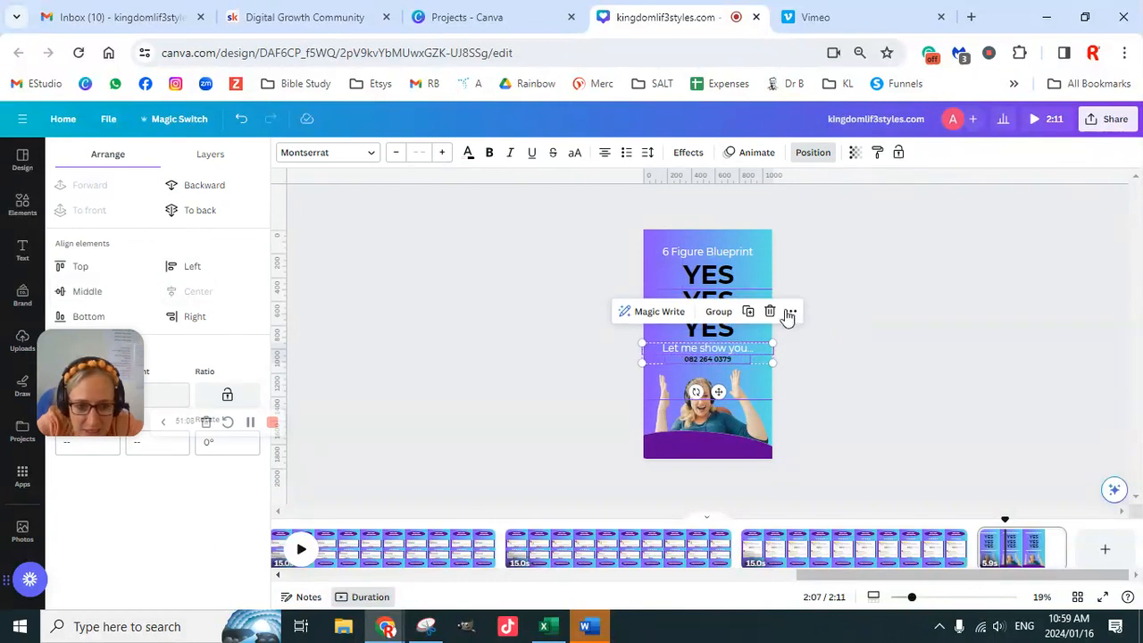
click(719, 312)
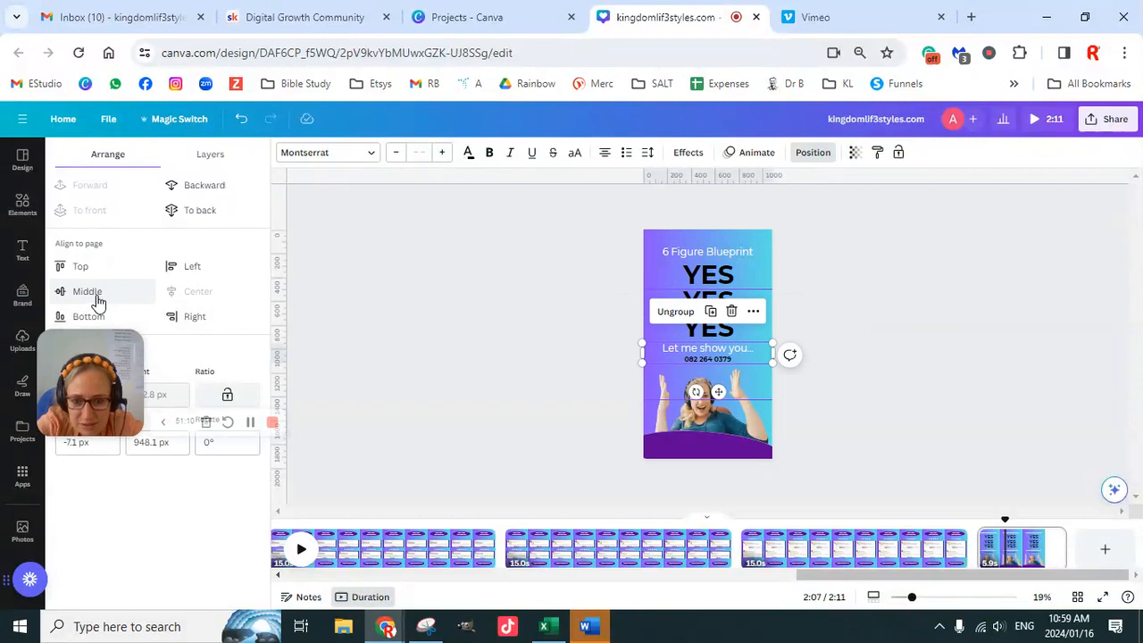
click(877, 393)
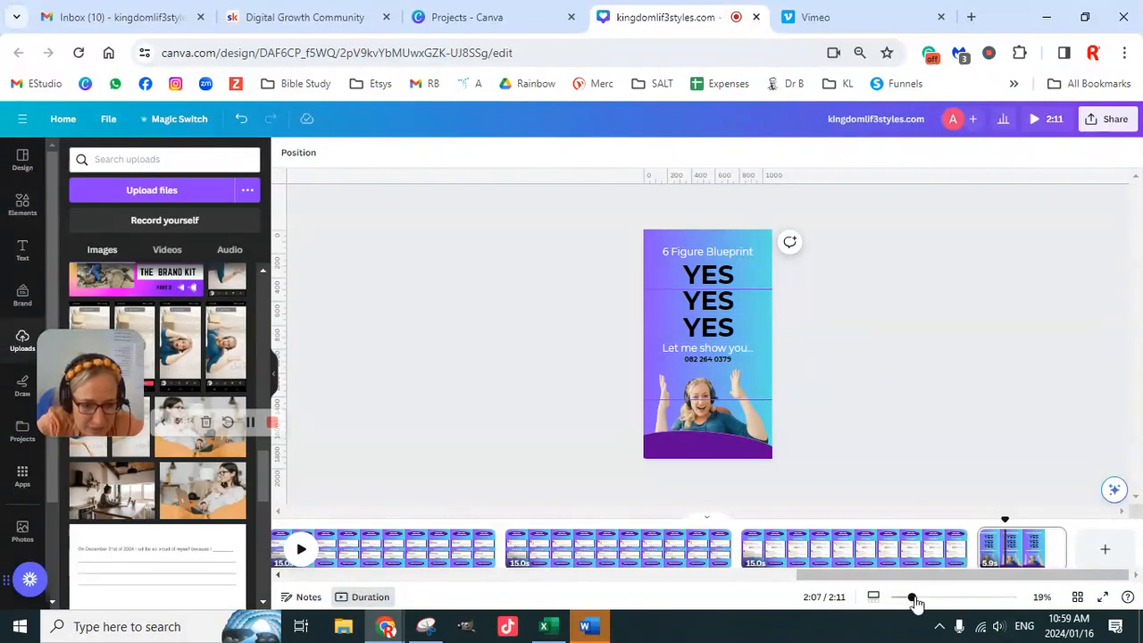
- Go to the "IS THIS REAL?" title page and open the animation options for all of its elements
drag(914, 575, 350, 585)
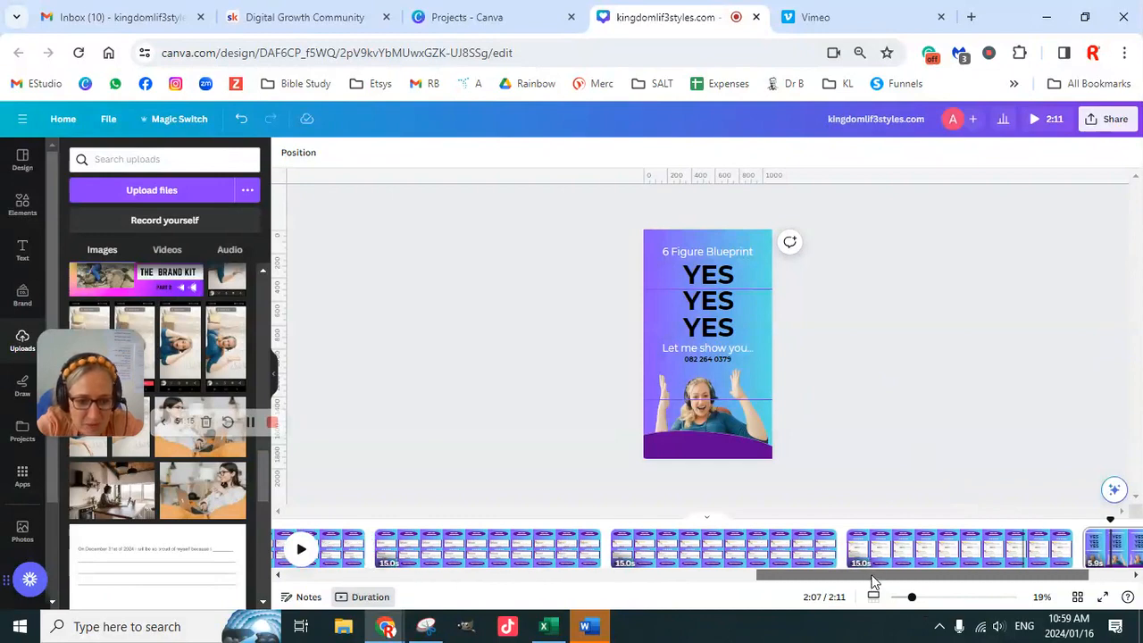
drag(873, 576, 650, 576)
drag(441, 591, 303, 583)
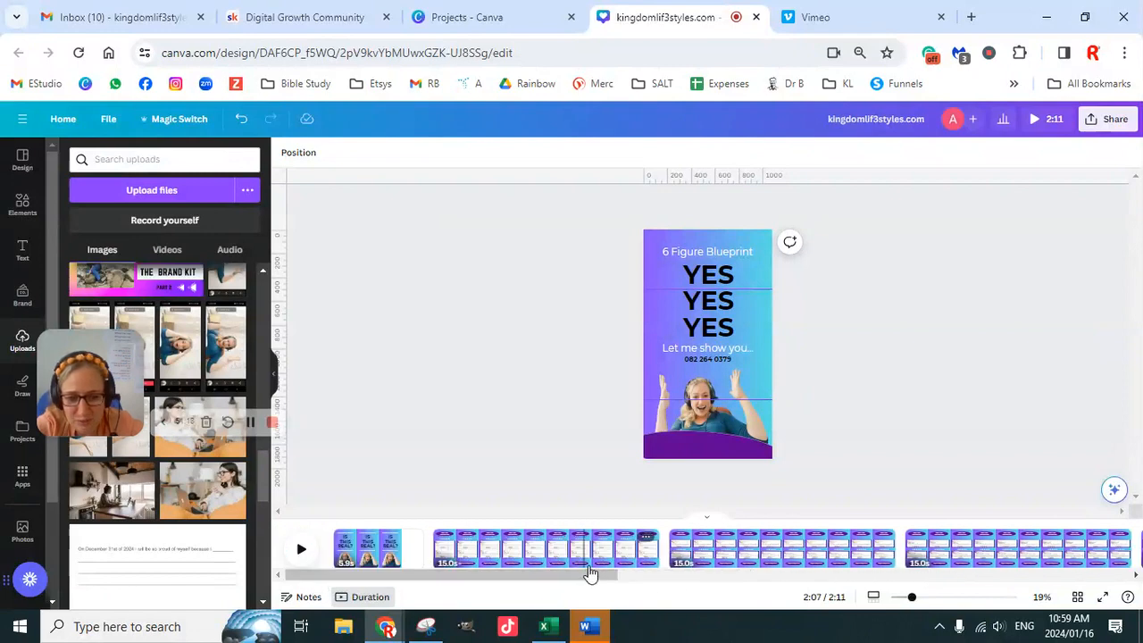
click(362, 548)
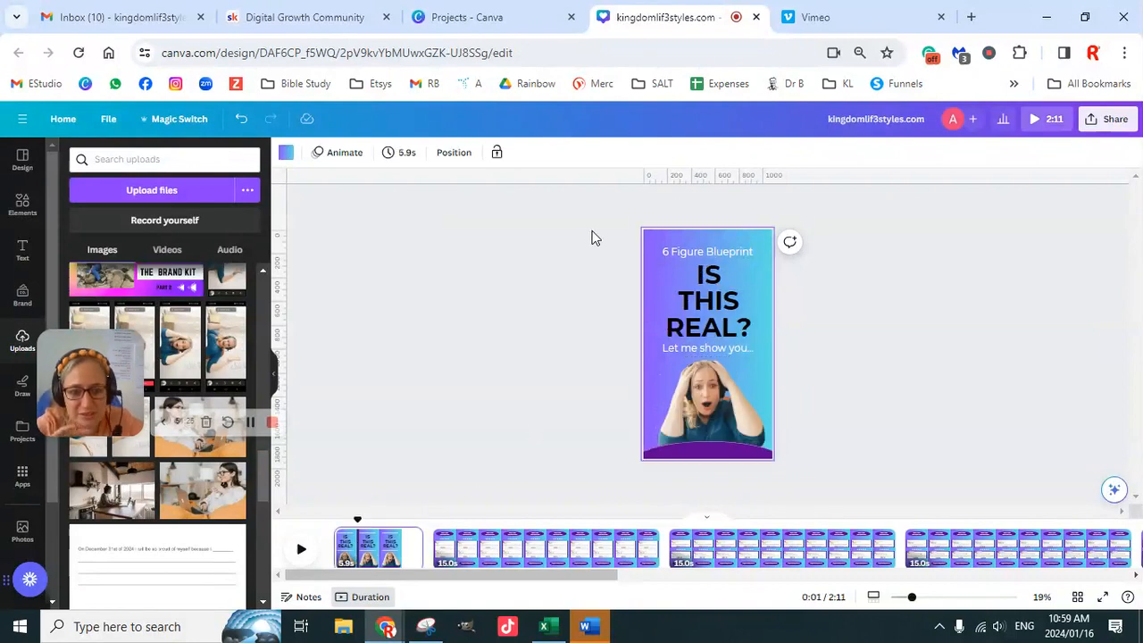
drag(593, 229, 821, 473)
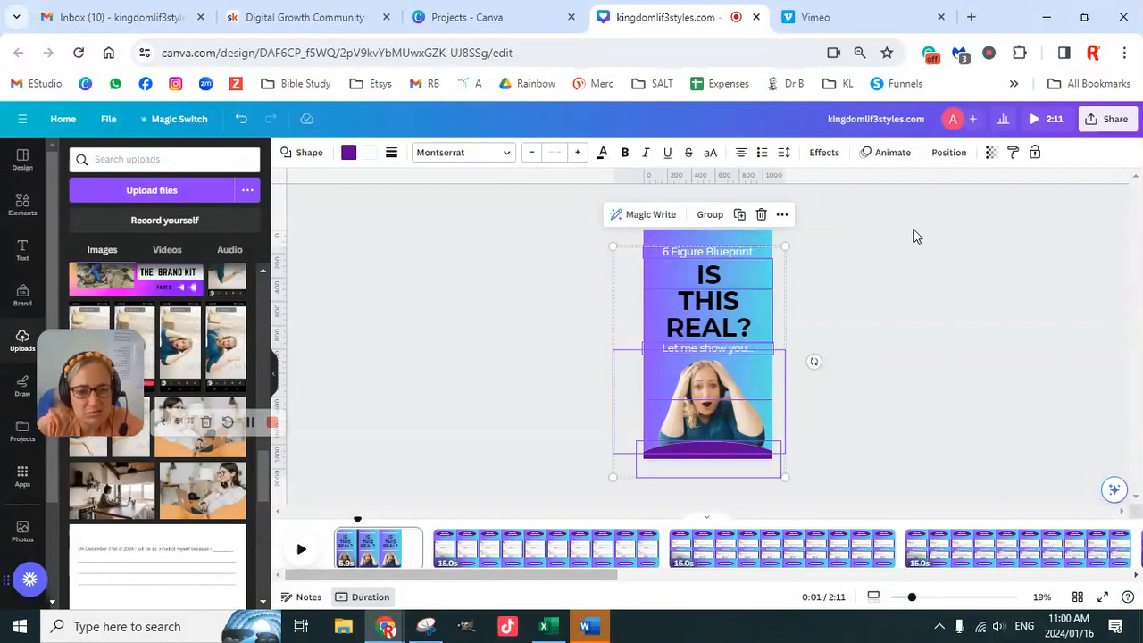
click(889, 158)
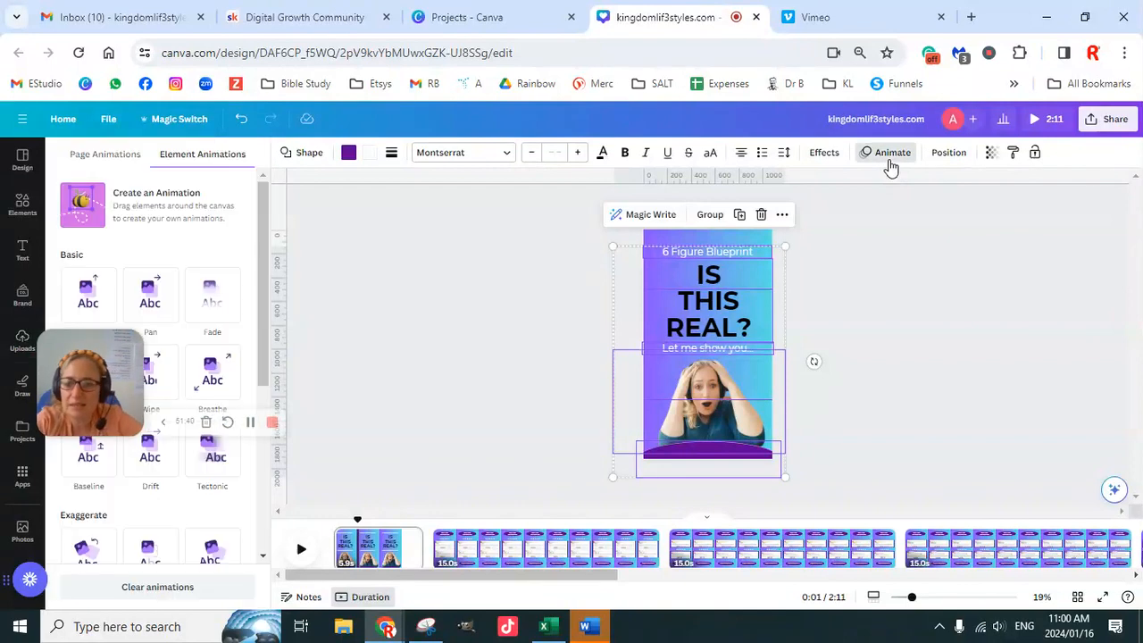
drag(86, 382, 940, 247)
drag(1103, 236, 1063, 52)
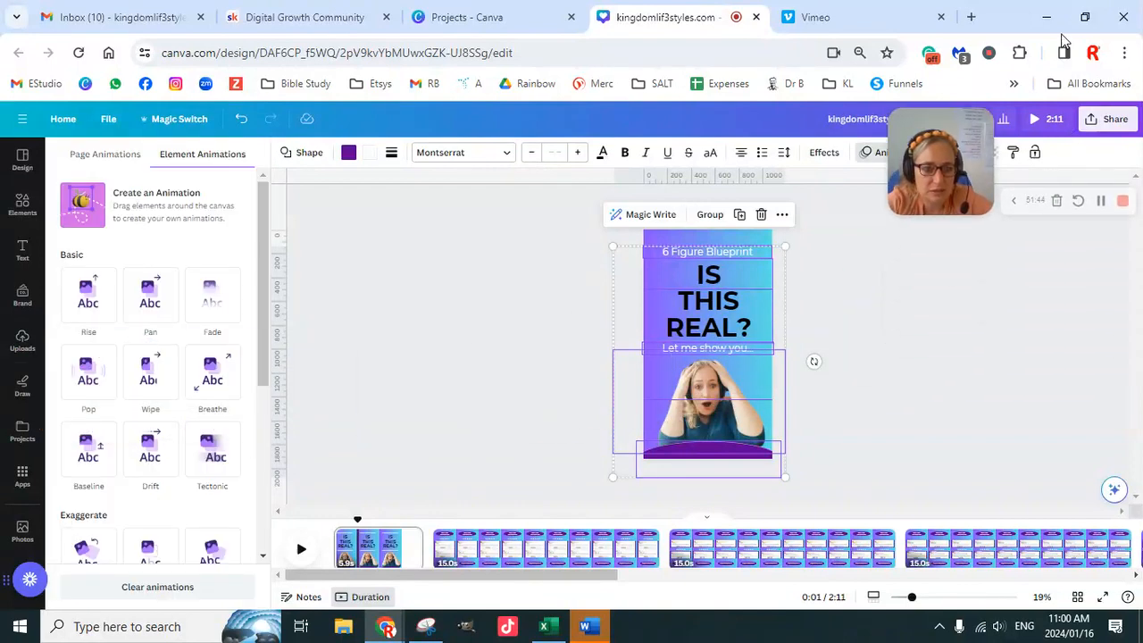
drag(1052, 189, 1046, 469)
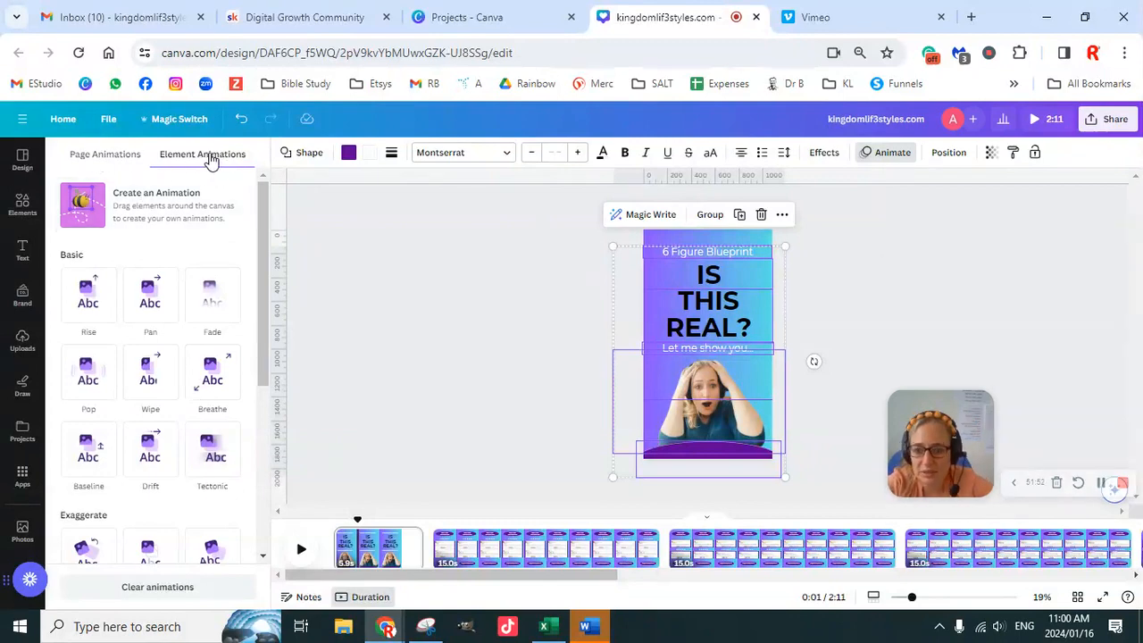
- Preview the Simple, Sleek, Fun, Party, Corporate and Chill page animations on the "IS THIS REAL?" title page
click(111, 156)
click(98, 299)
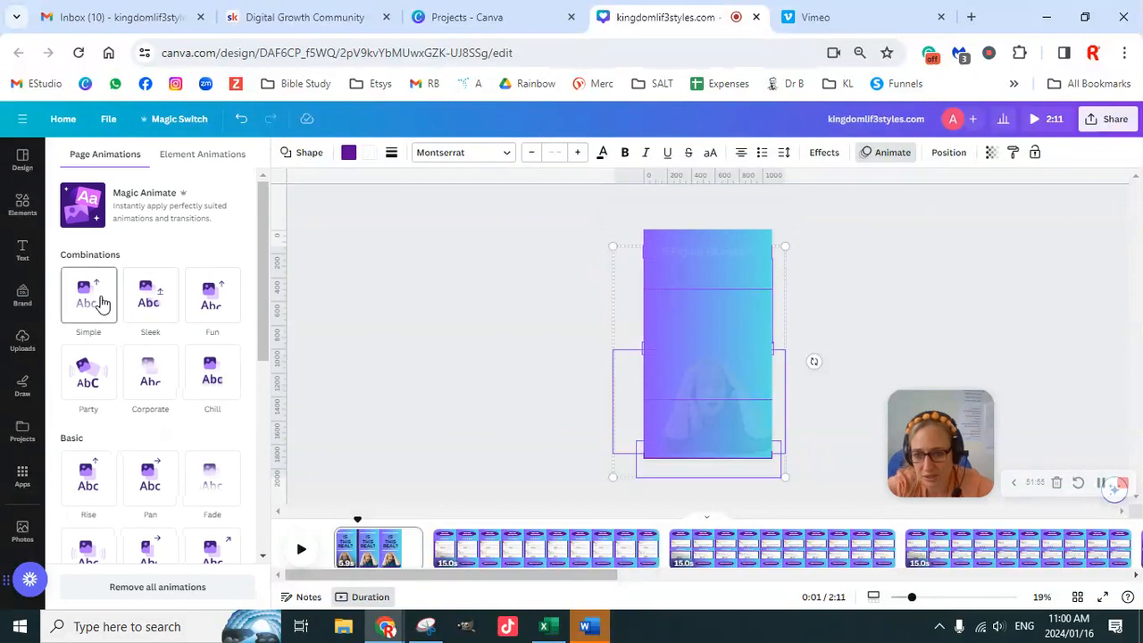
click(151, 300)
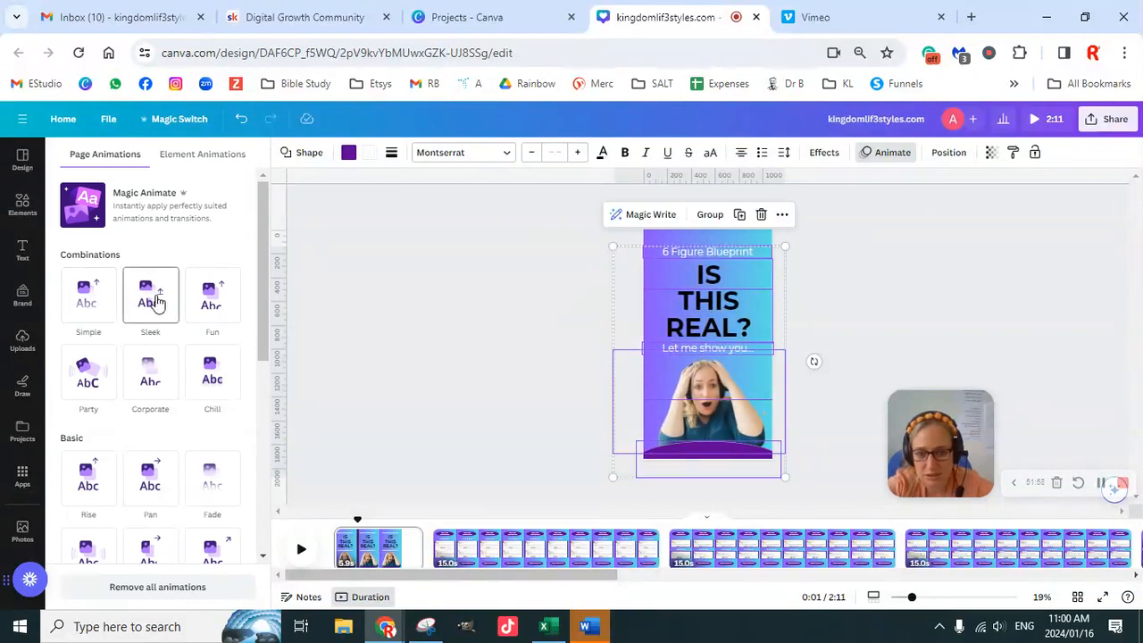
click(211, 303)
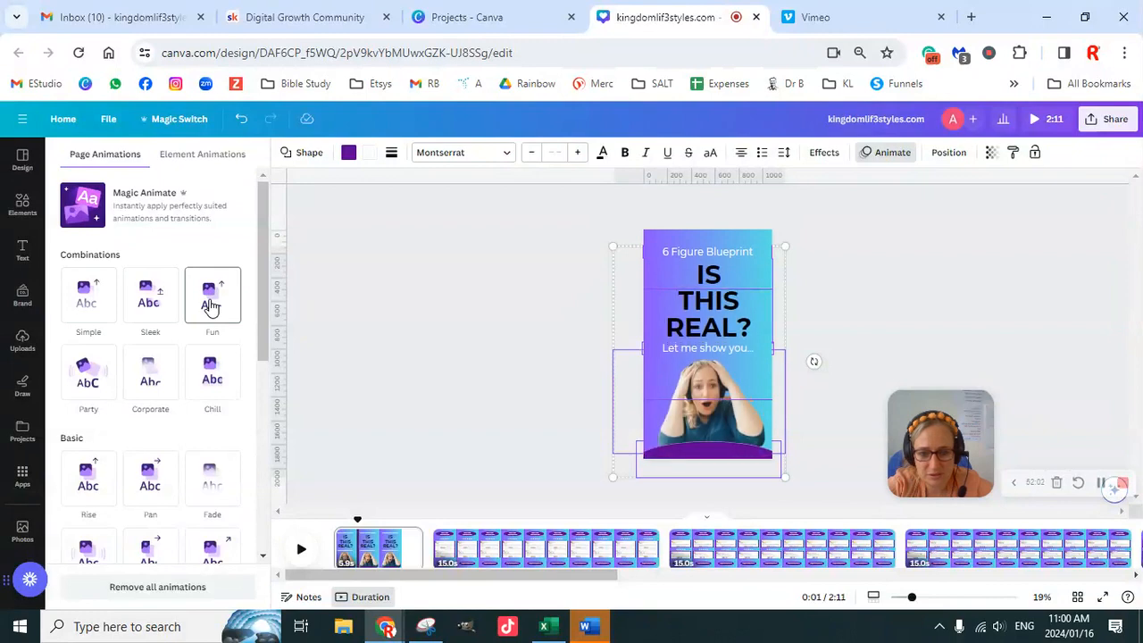
click(98, 381)
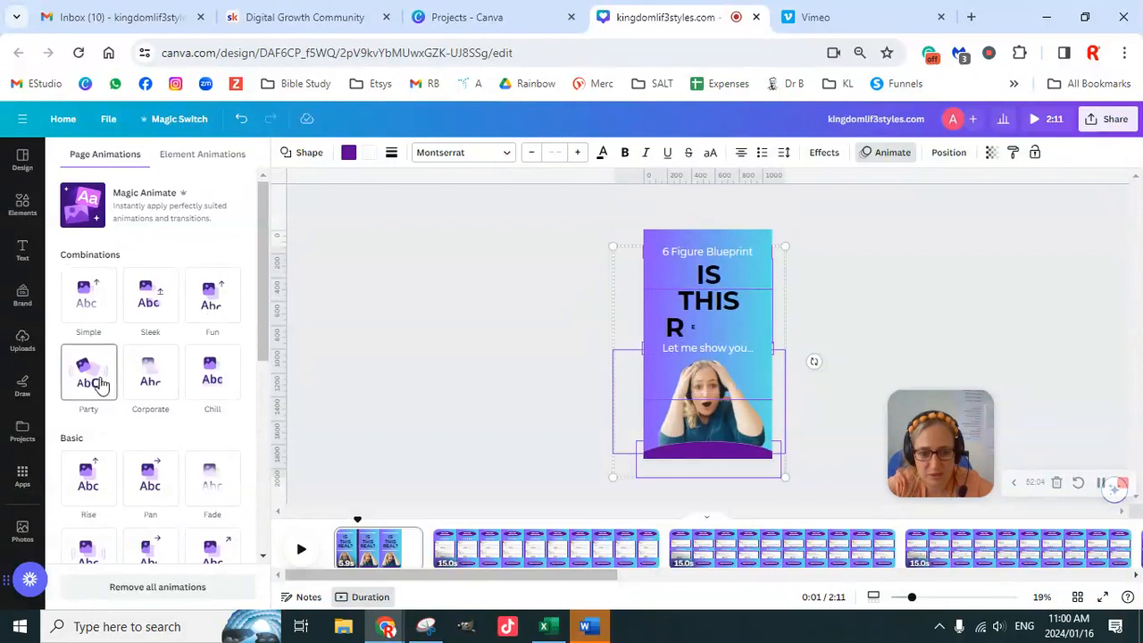
click(142, 384)
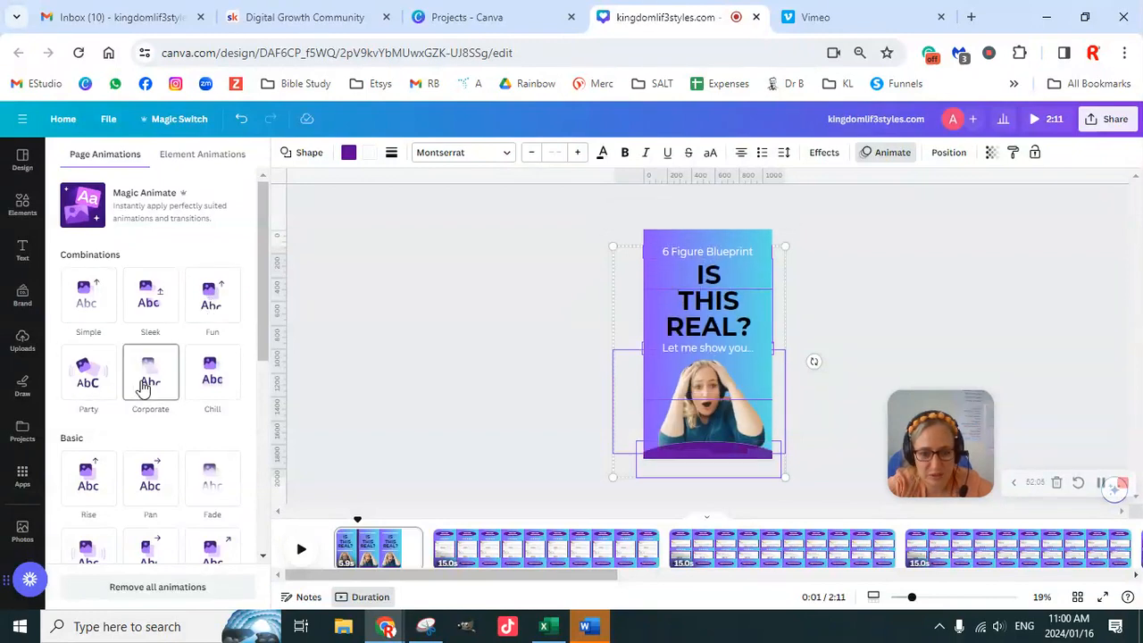
click(222, 386)
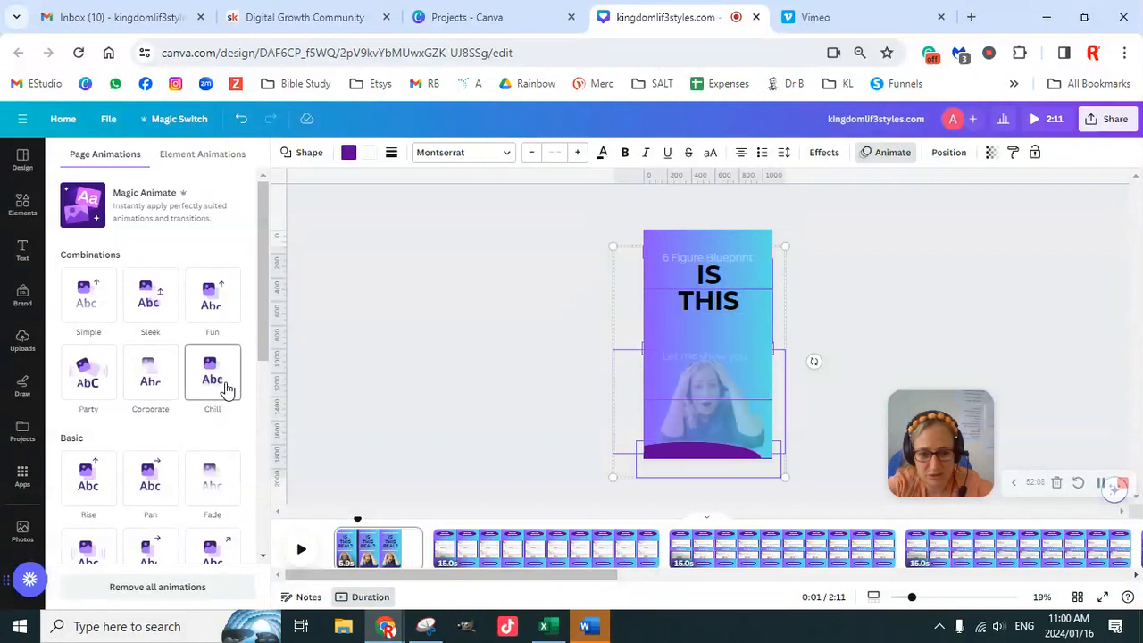
click(508, 393)
click(917, 344)
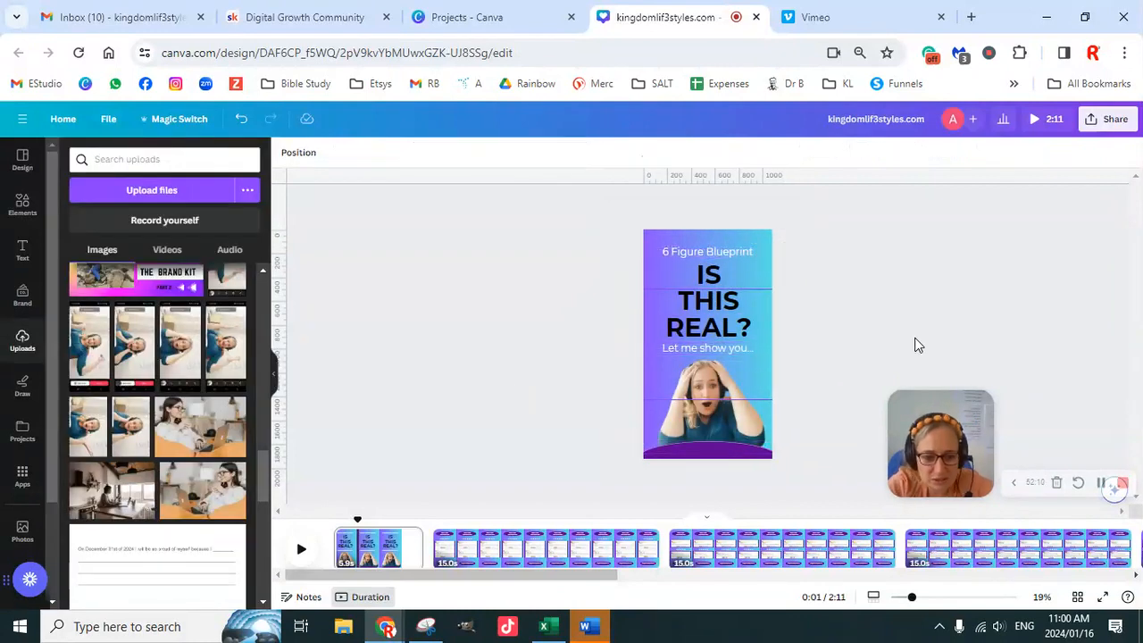
click(741, 433)
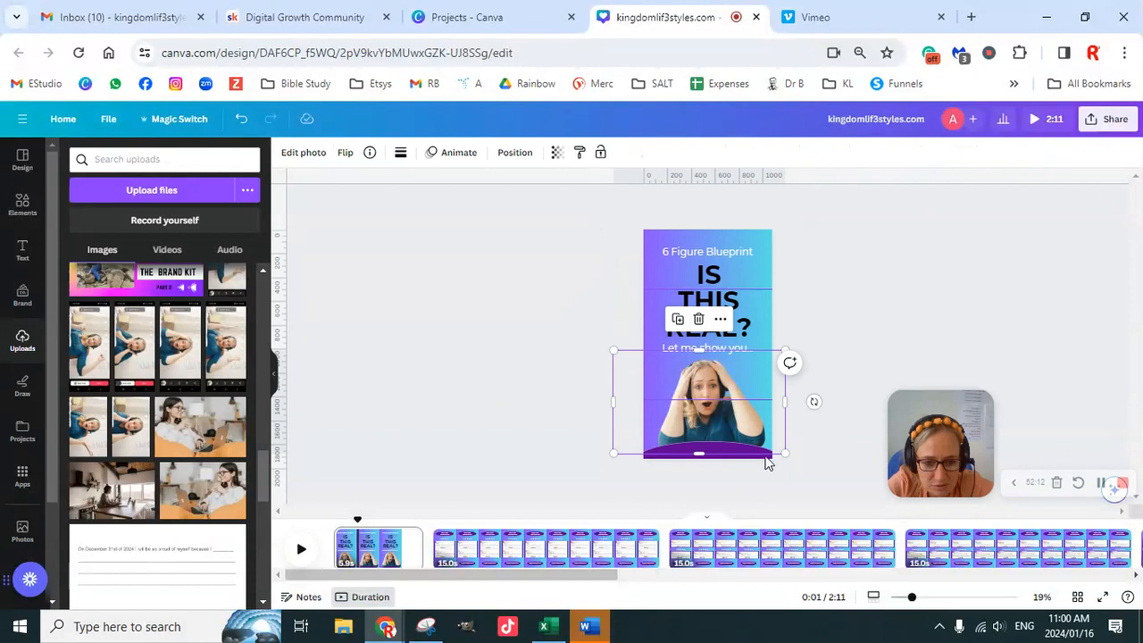
click(838, 364)
click(731, 455)
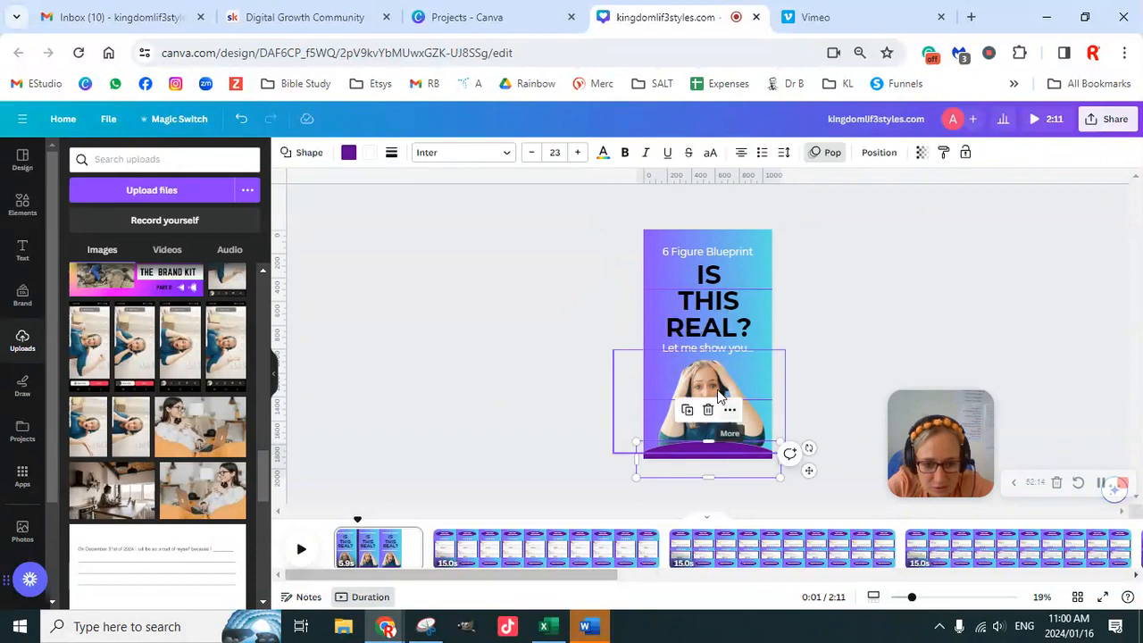
shift+click(714, 393)
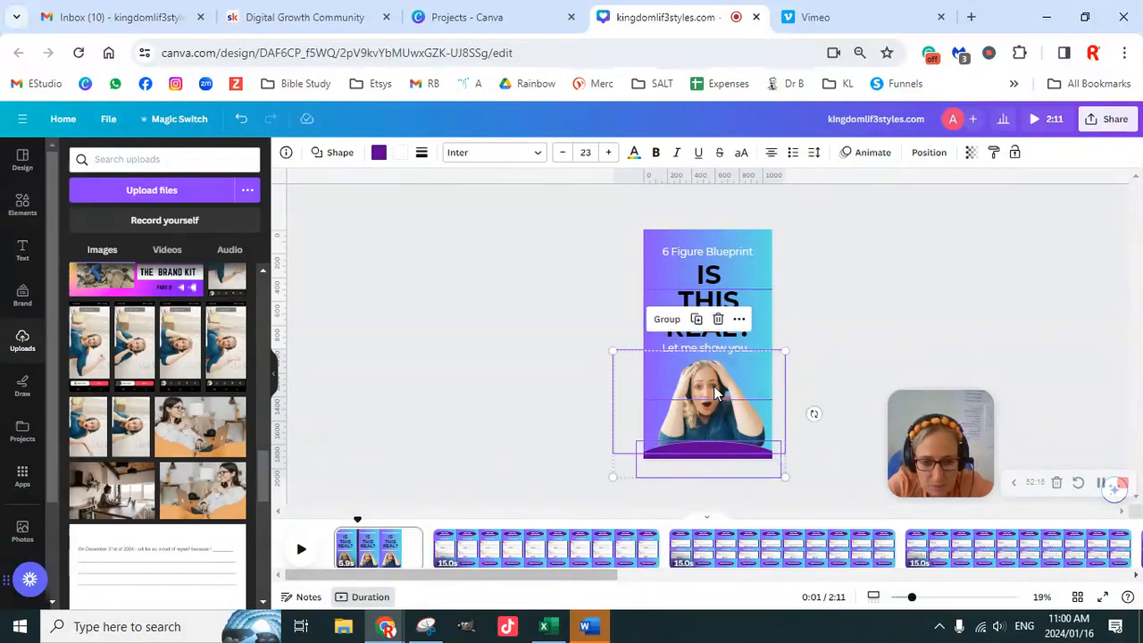
click(500, 370)
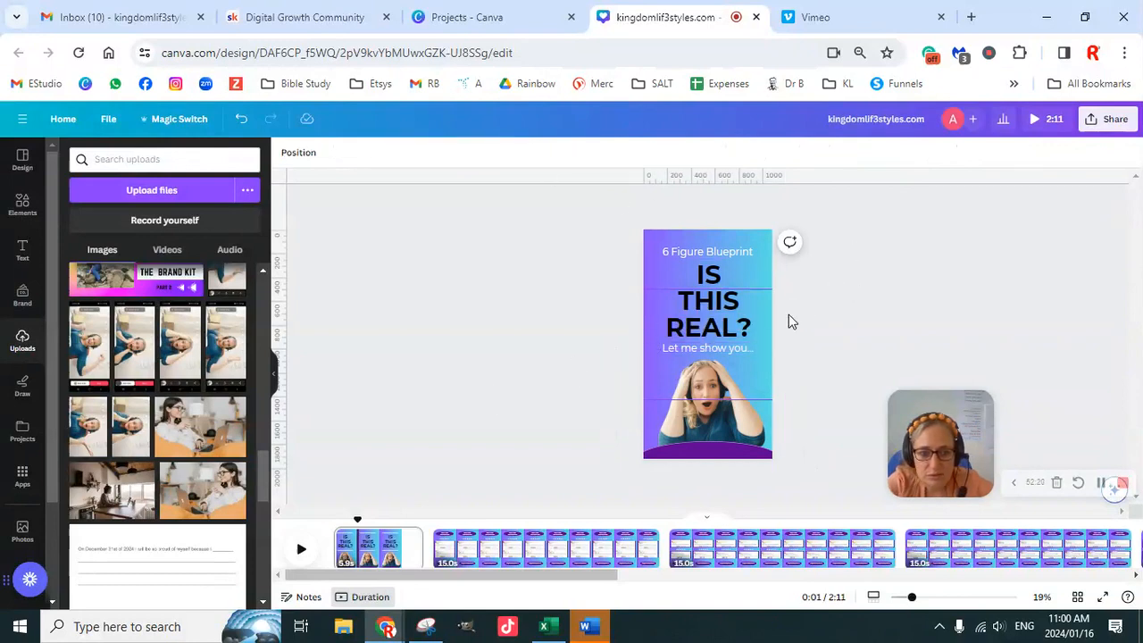
- Apply the Breathe page animation to the "IS THIS REAL?" title page
click(698, 259)
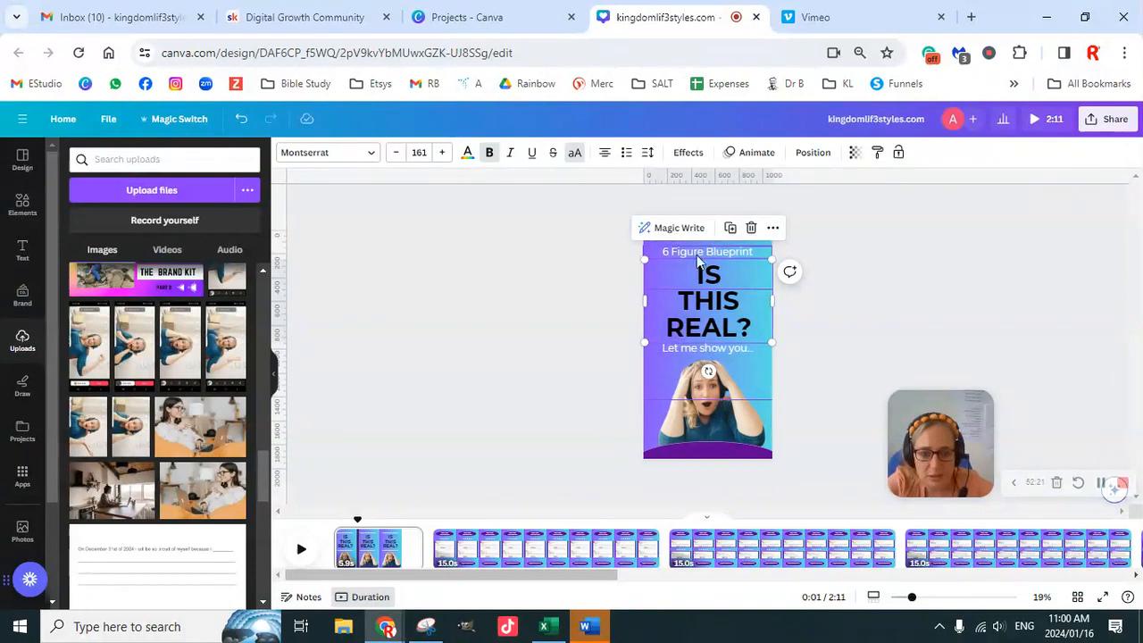
click(750, 153)
click(112, 156)
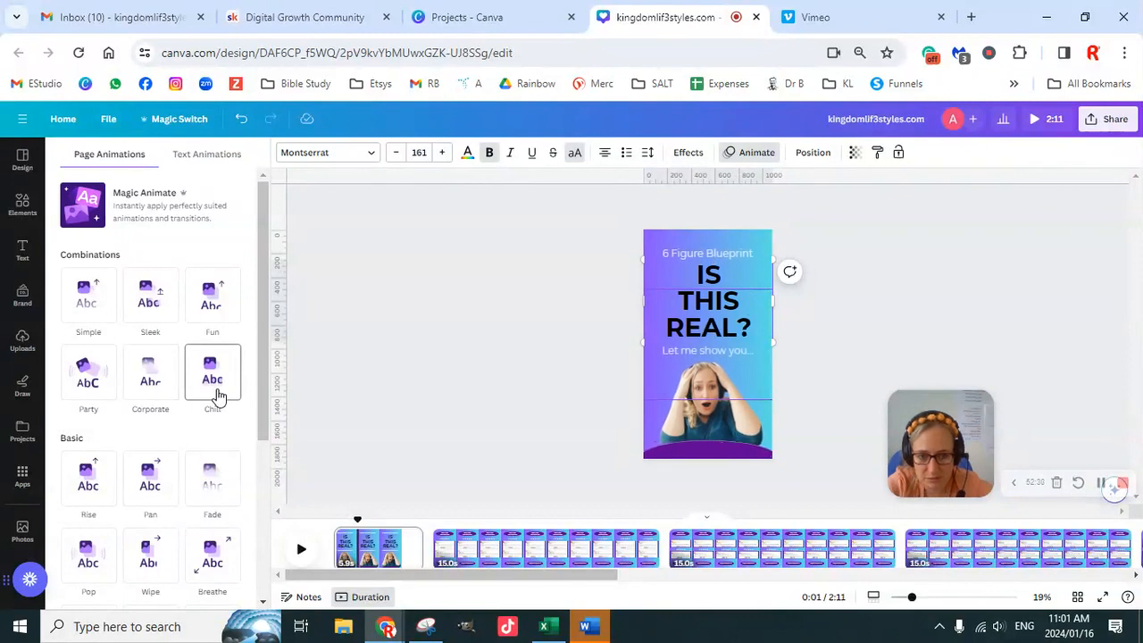
scroll(217, 396, down, 1)
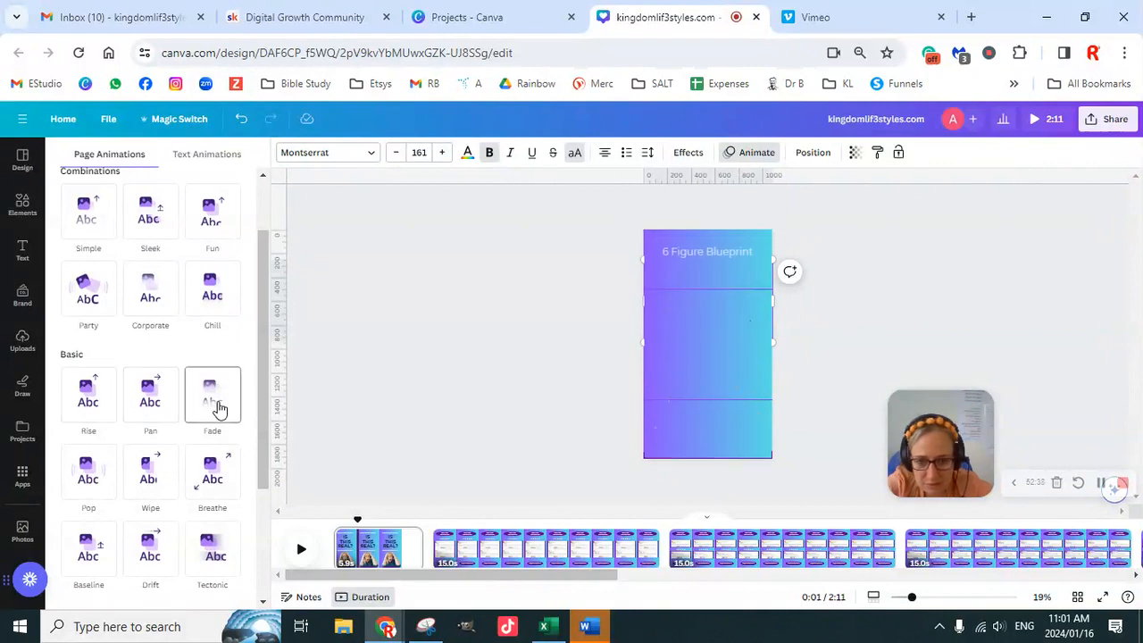
scroll(219, 408, down, 1)
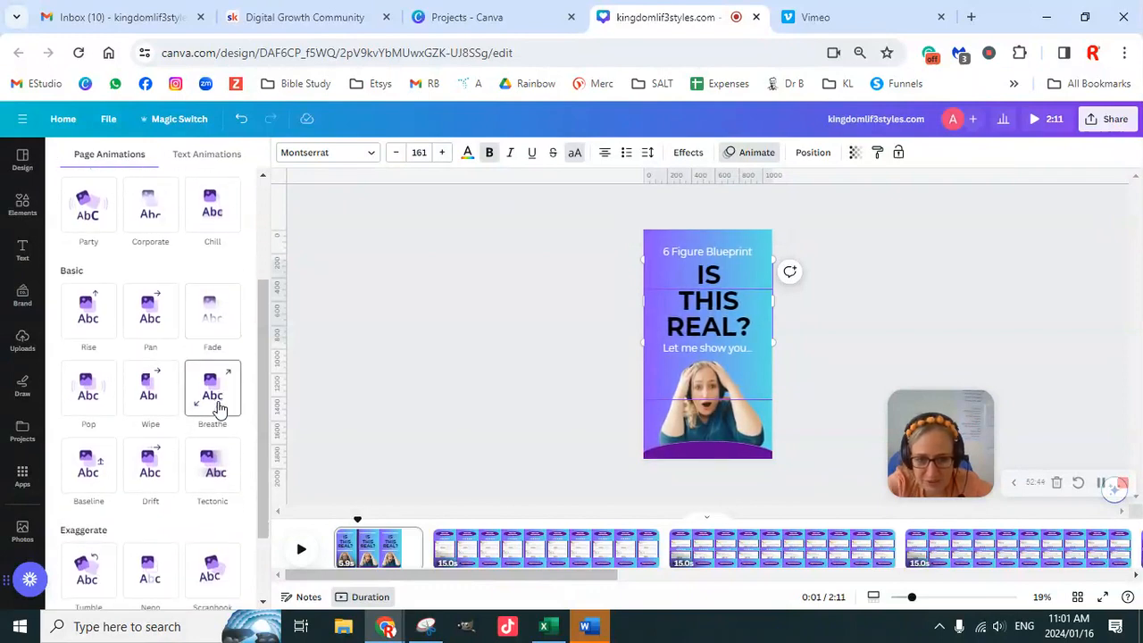
click(219, 406)
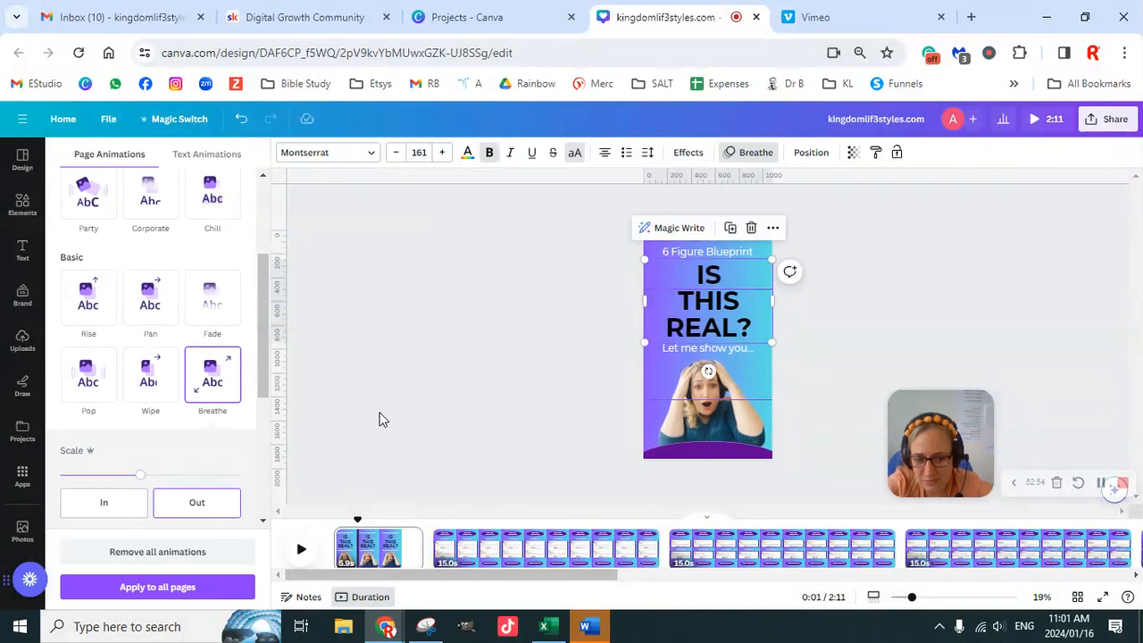
click(783, 313)
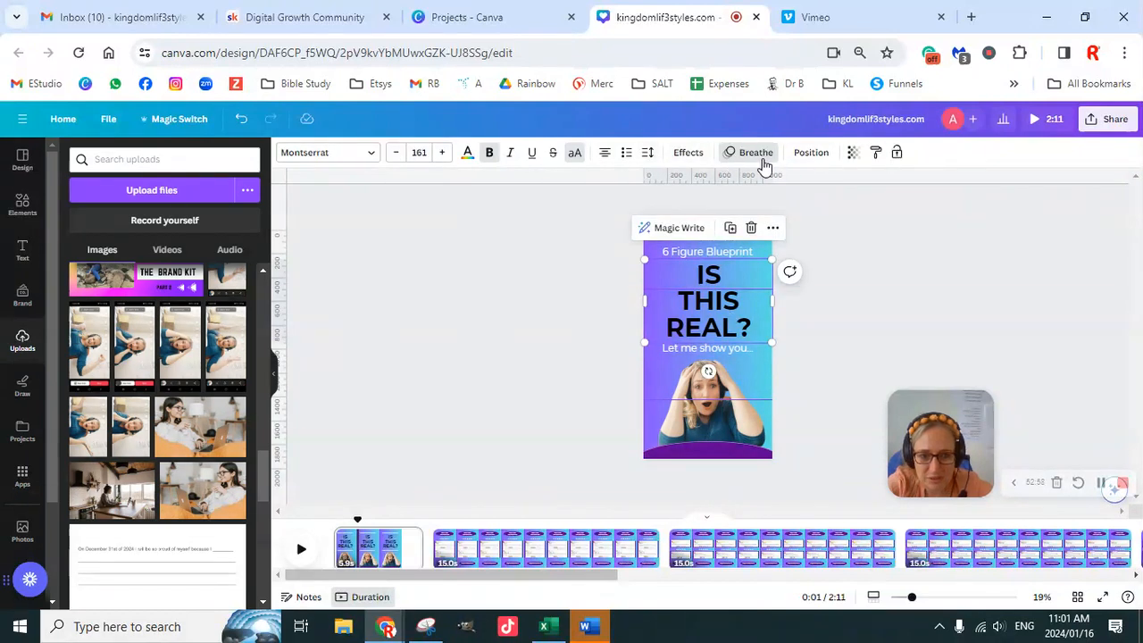
- Set the text animation of the "IS THIS REAL?" heading to Pop
click(757, 158)
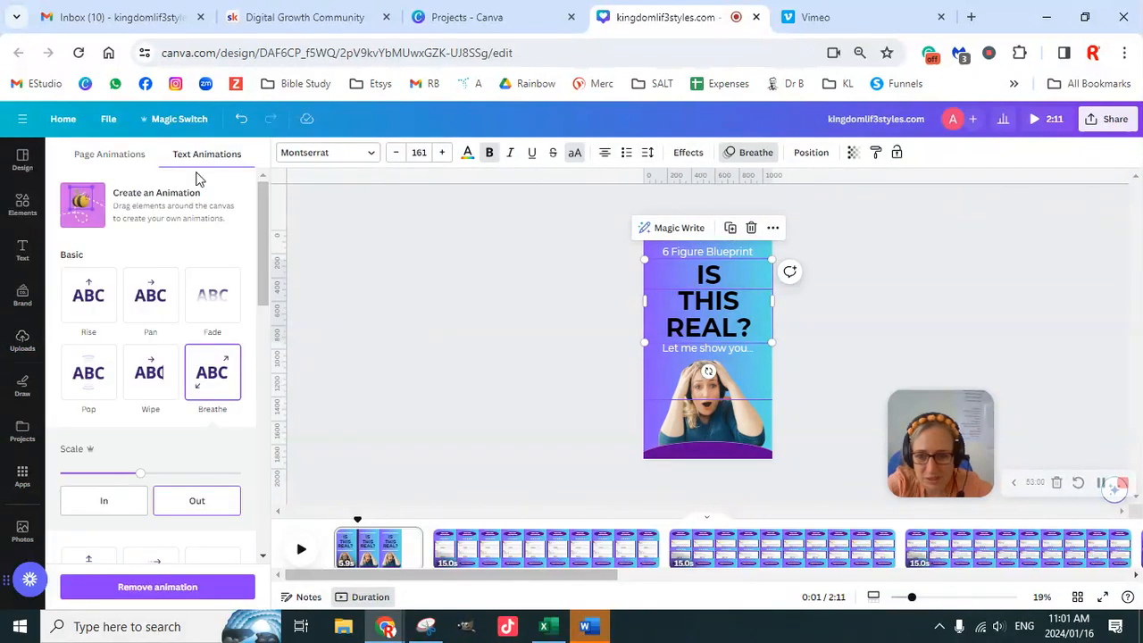
scroll(148, 401, down, 1)
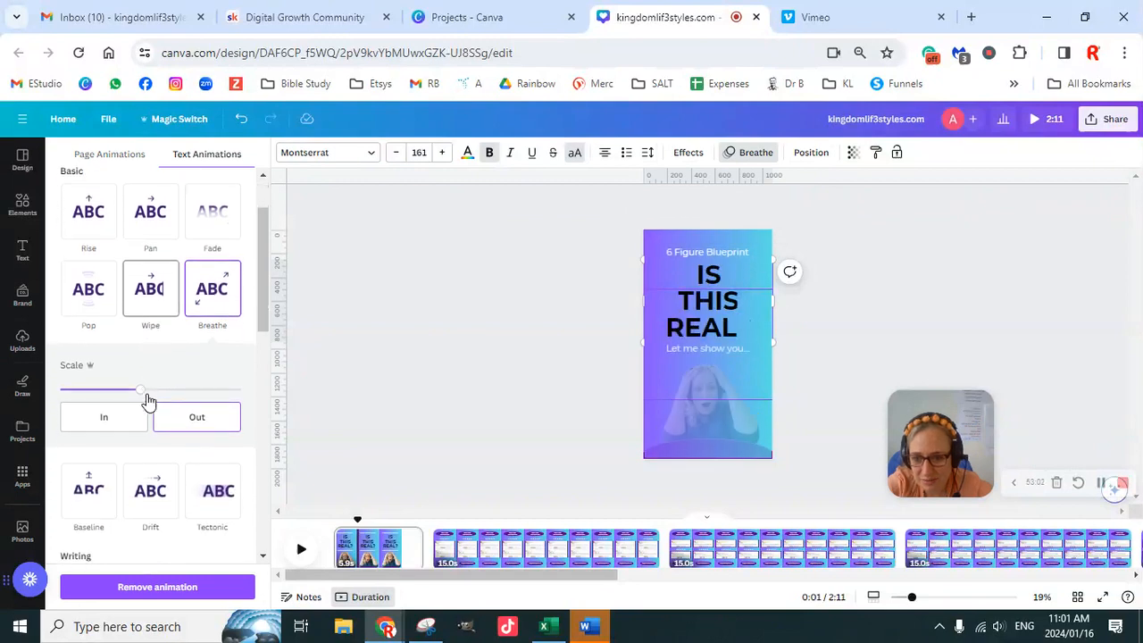
click(88, 290)
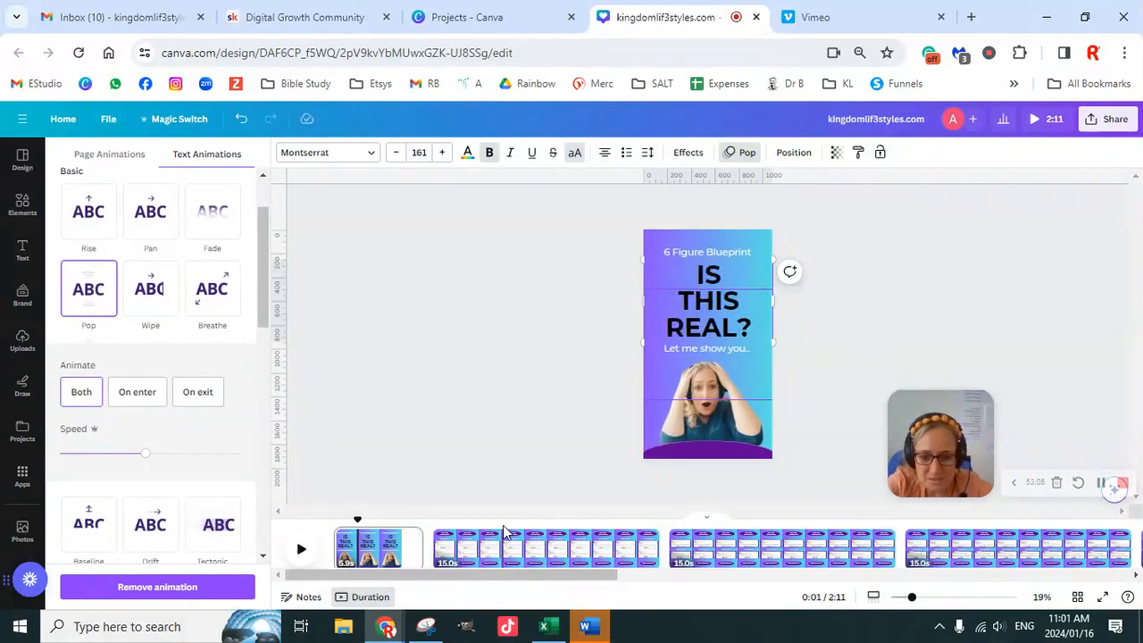
- Preview page animations on the first testimonial page (page 2) and apply the Stomp animation to it
click(533, 551)
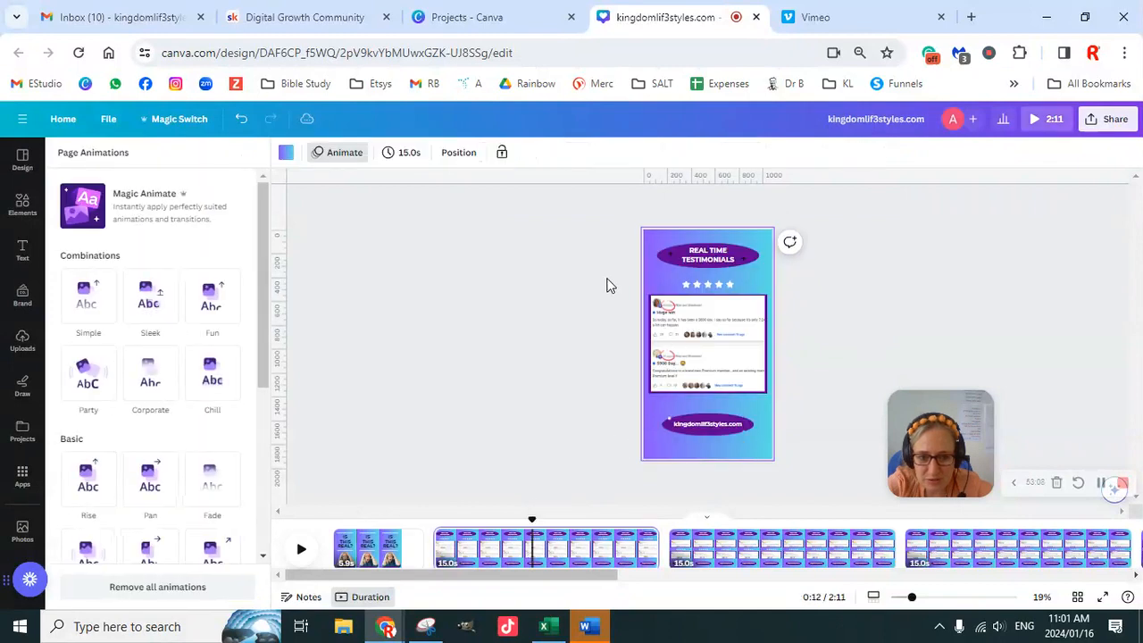
click(347, 157)
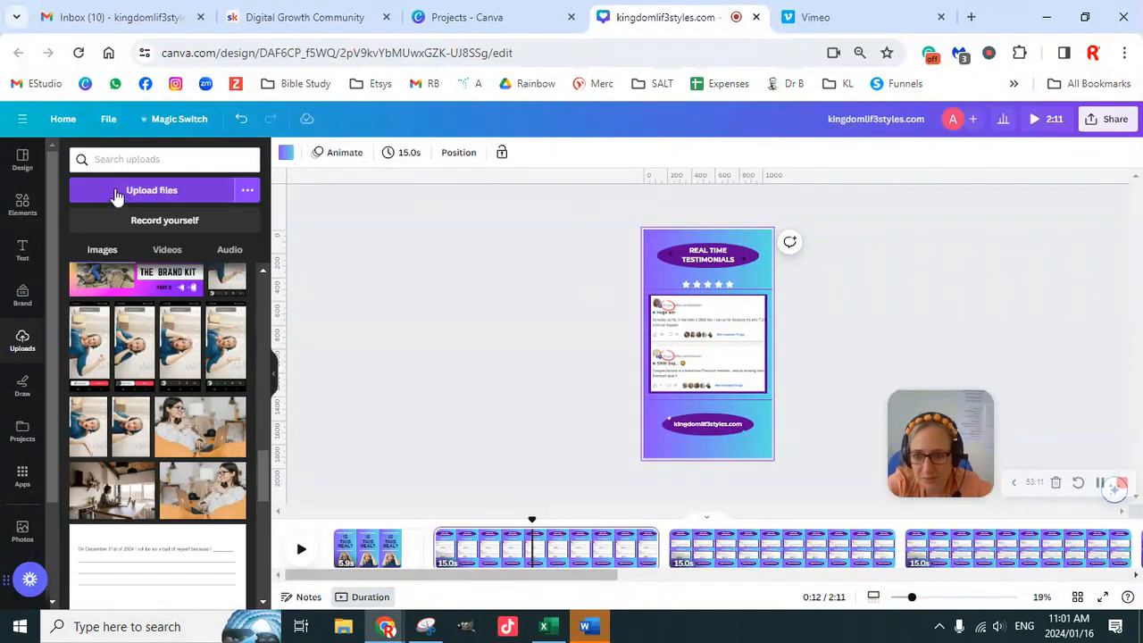
click(349, 158)
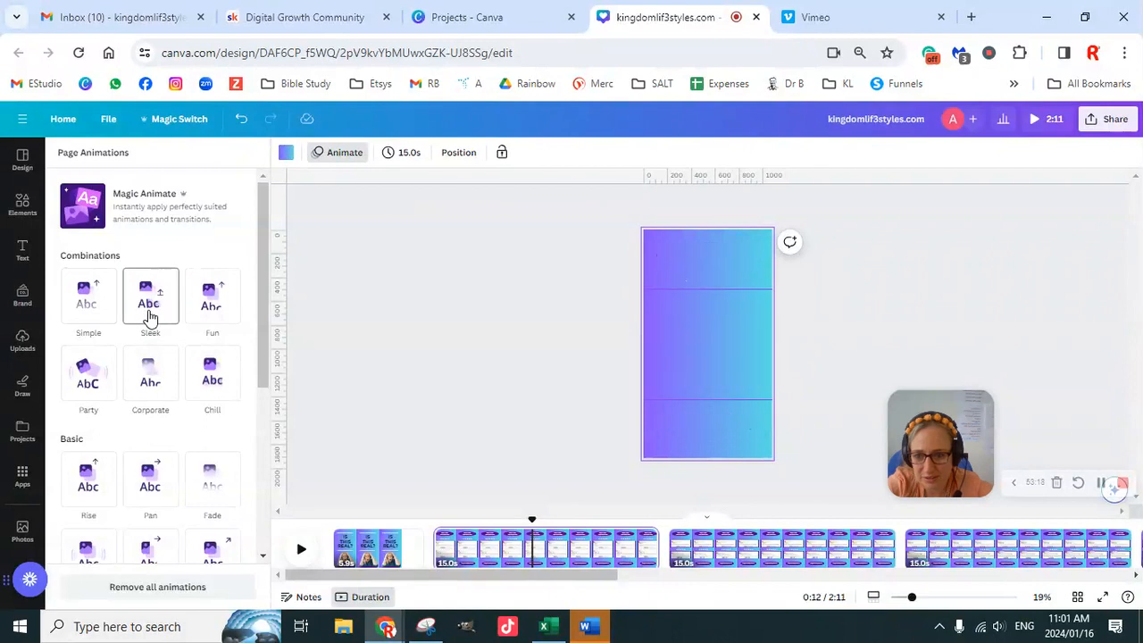
click(229, 316)
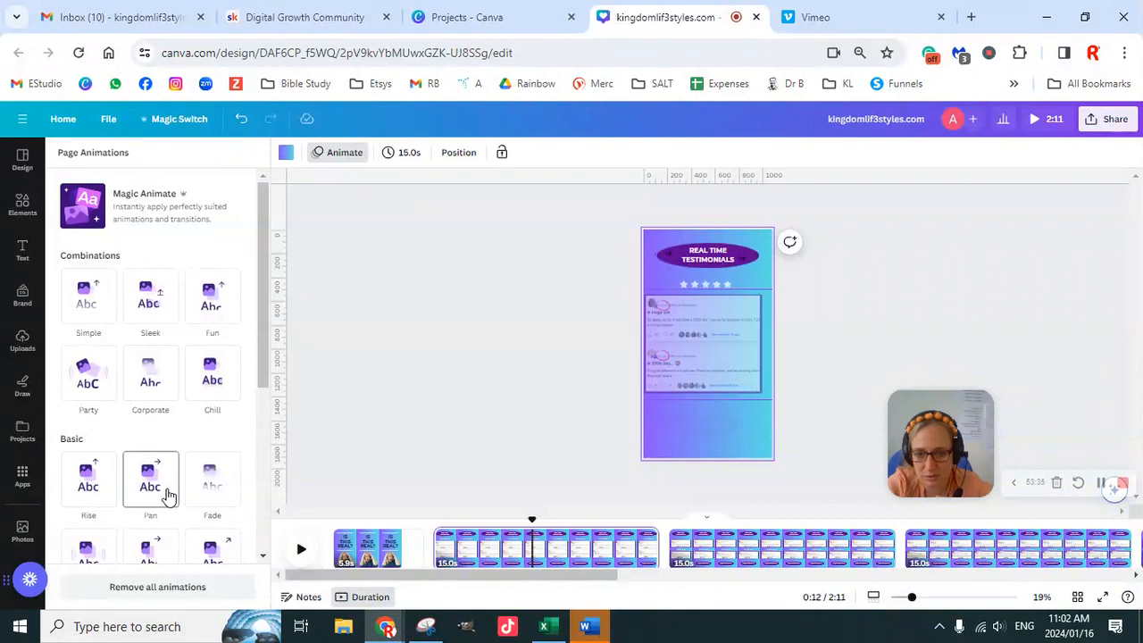
scroll(201, 492, down, 3)
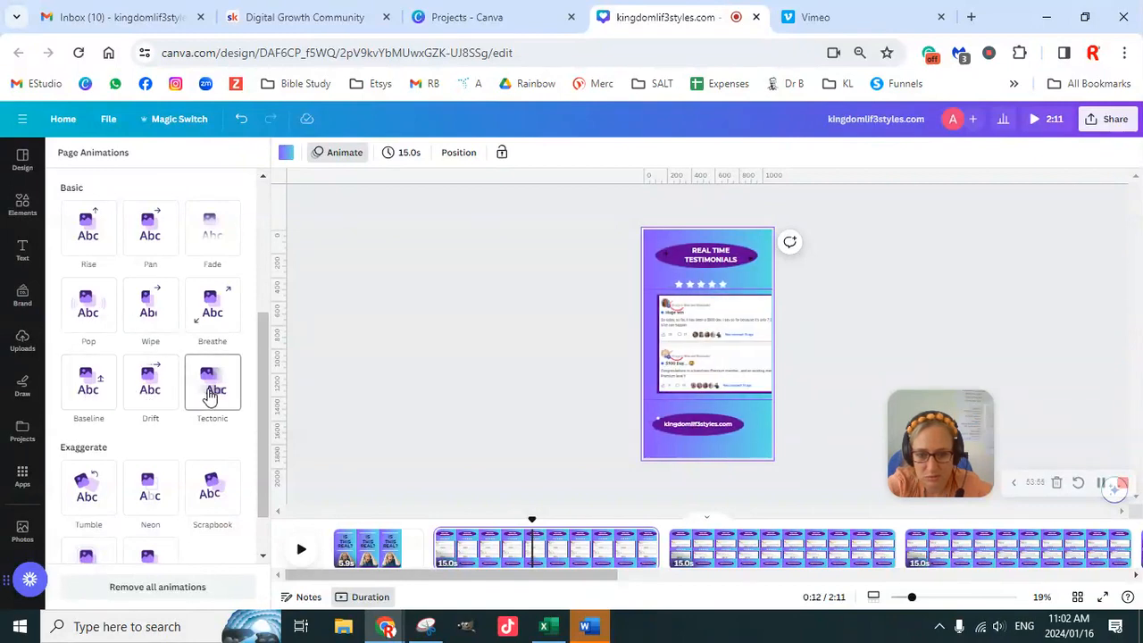
scroll(211, 437, down, 1)
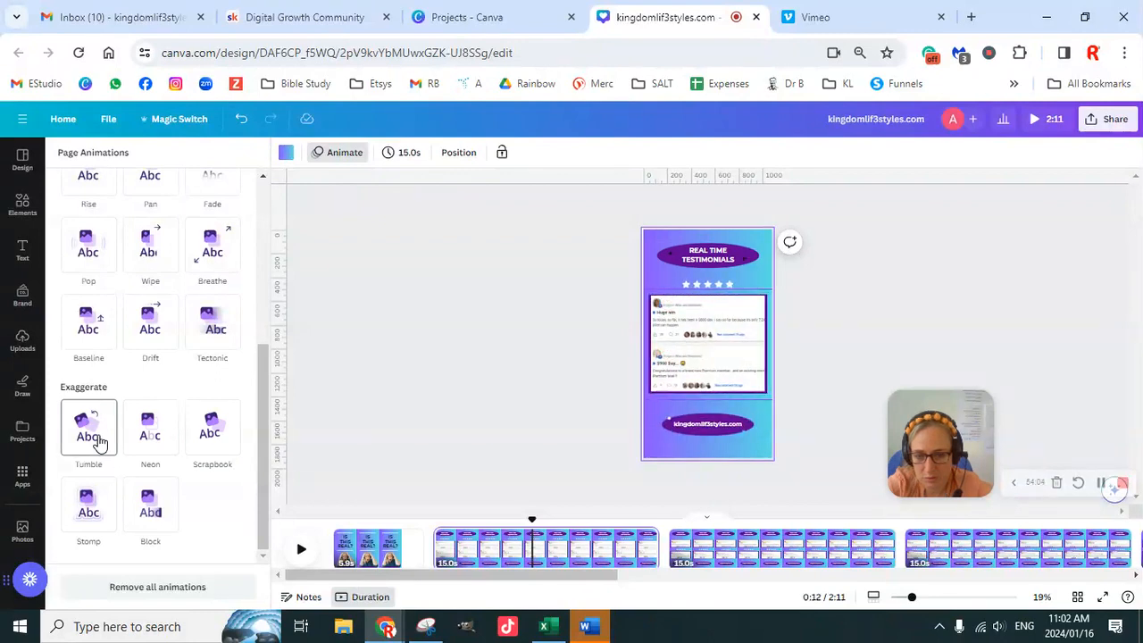
click(89, 506)
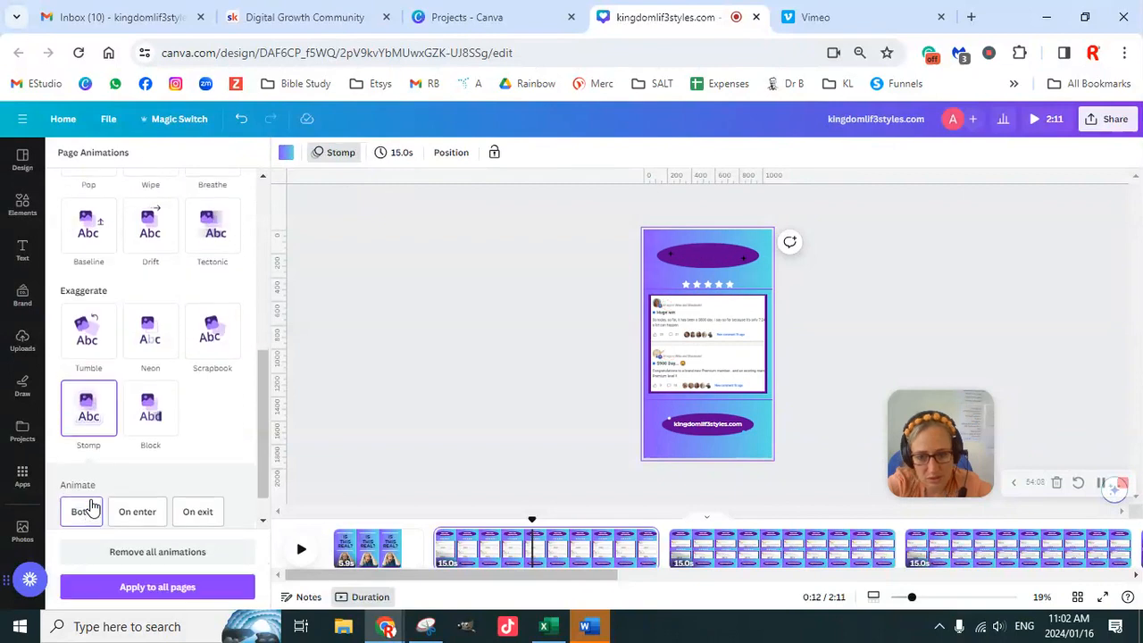
- Apply the Stomp page animation to testimonial pages 3, 4 and 5
click(784, 554)
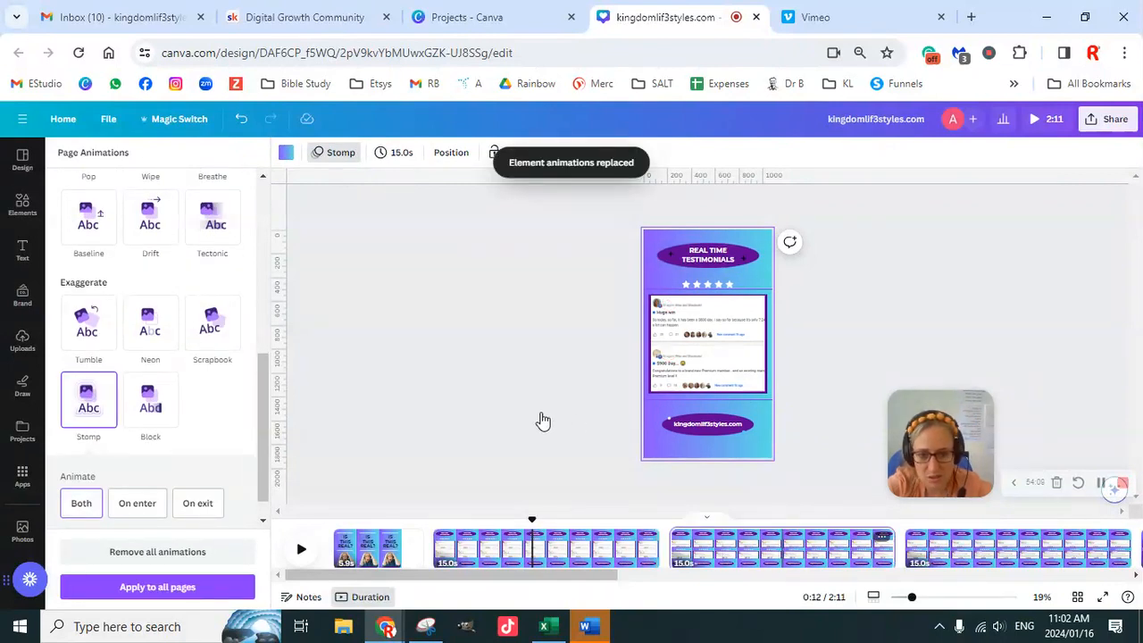
click(89, 505)
click(988, 549)
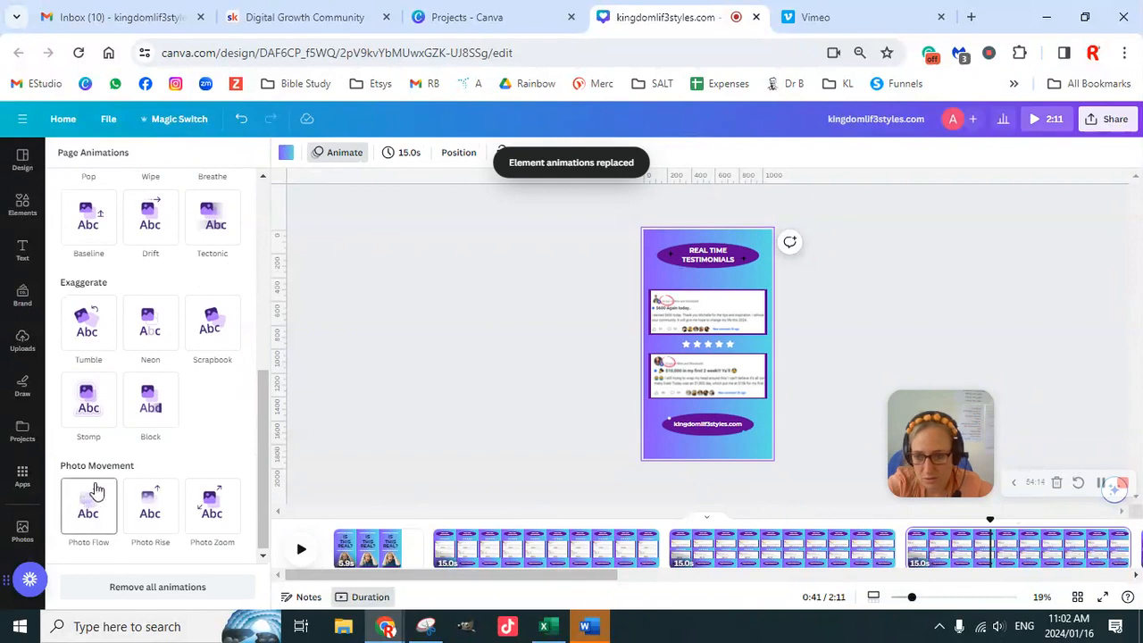
click(88, 402)
drag(570, 576, 753, 590)
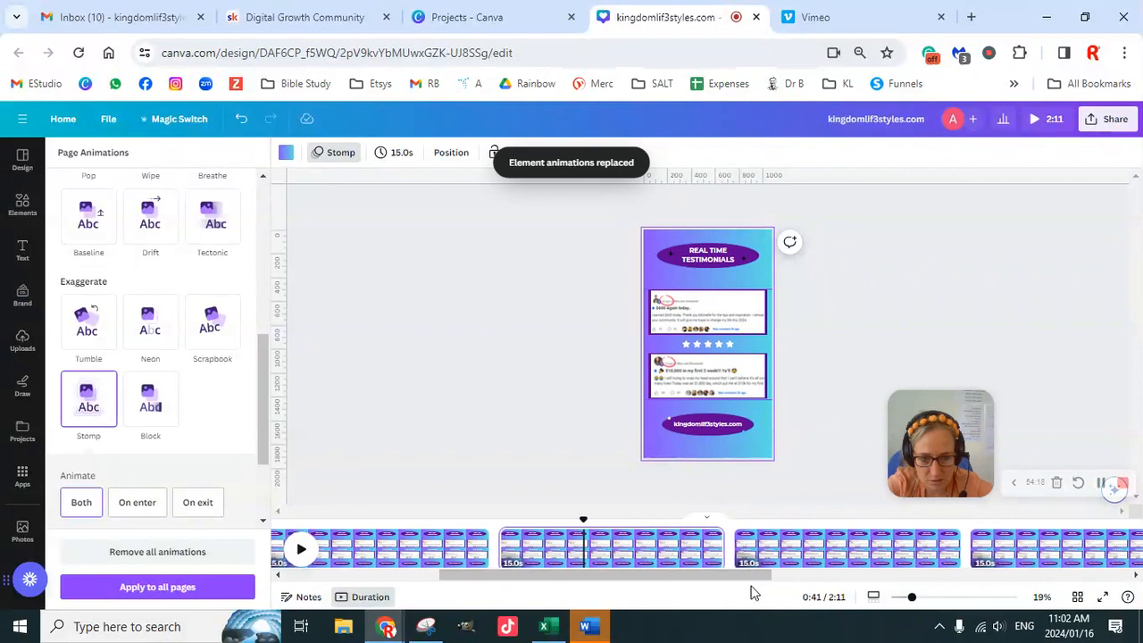
click(86, 408)
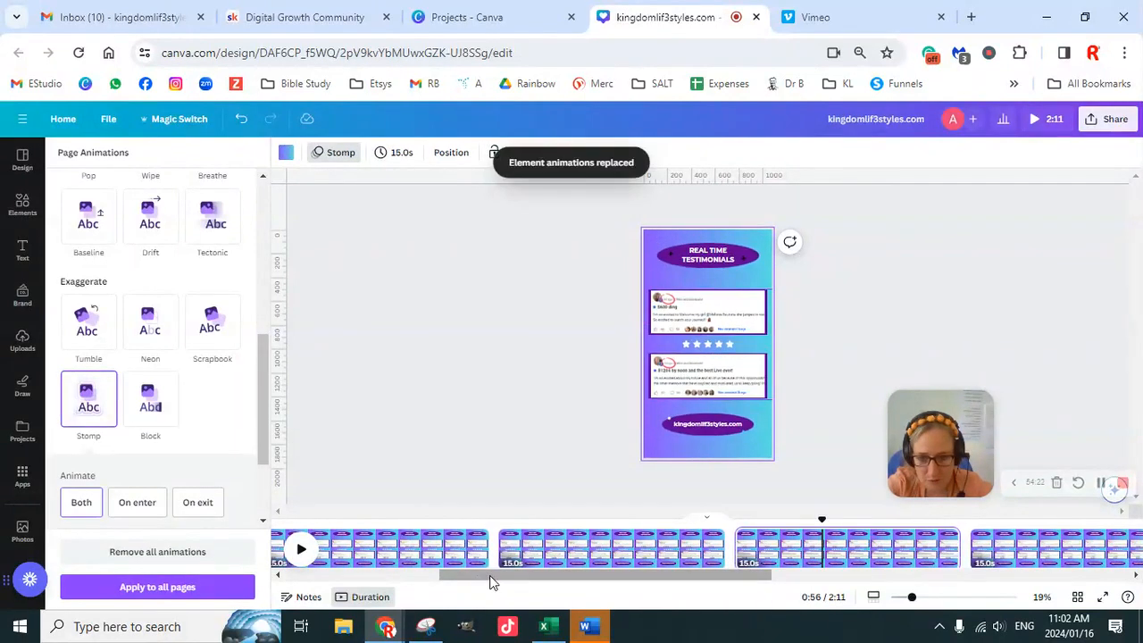
- Set the Stomp animation on testimonial pages 2 and 3 to play on enter only
scroll(494, 575, up, 5)
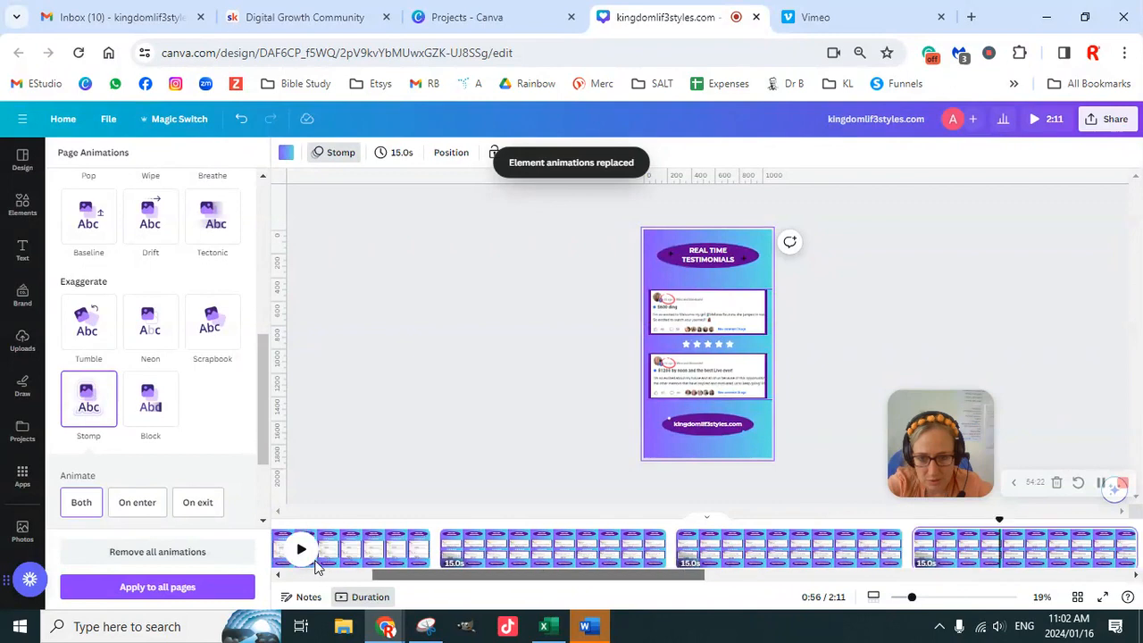
click(522, 546)
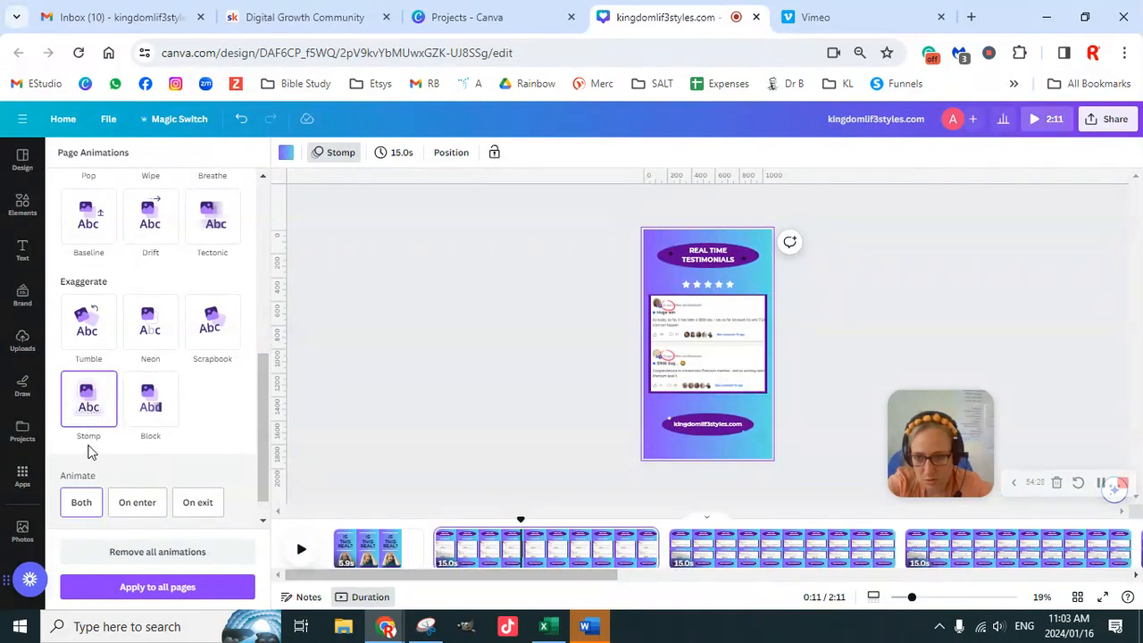
click(143, 506)
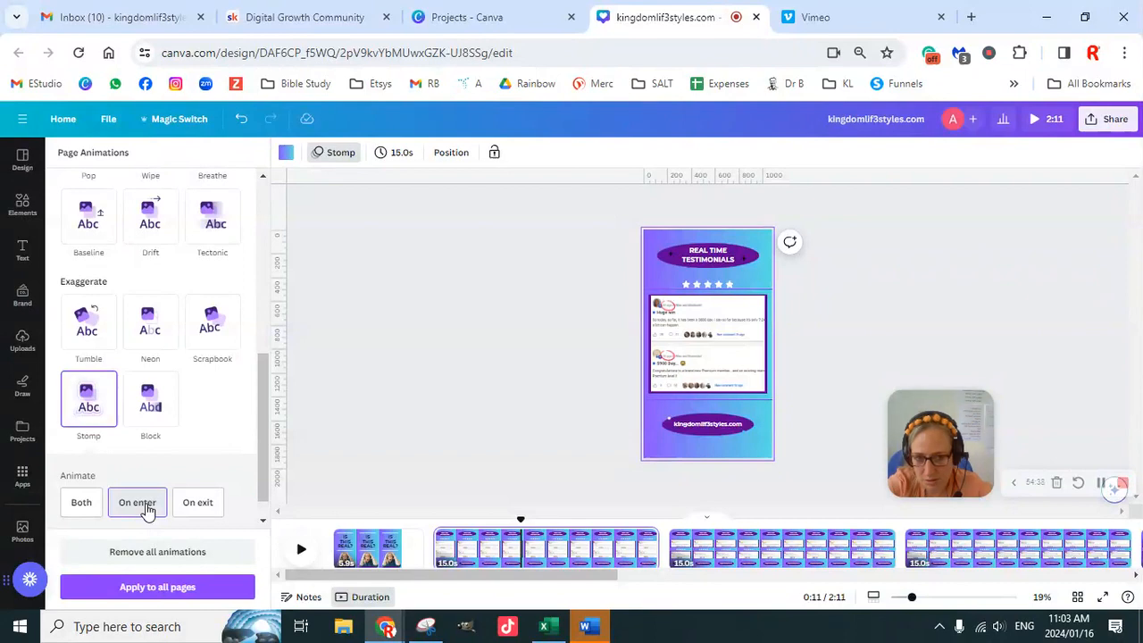
click(754, 558)
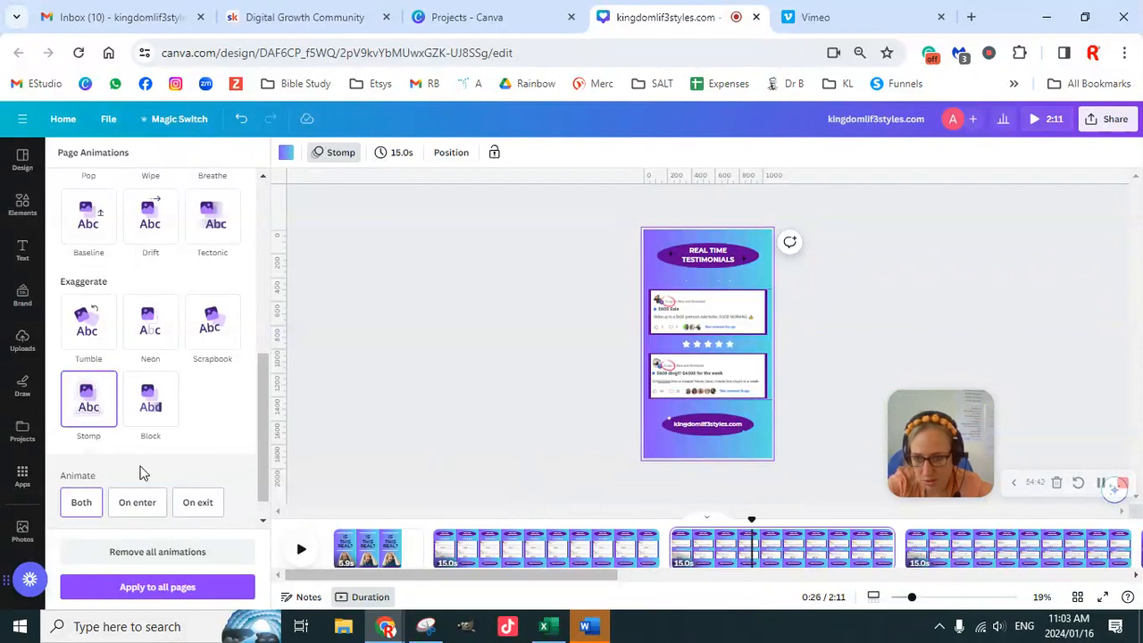
click(140, 503)
- Set the Stomp animation on testimonial pages 4 and 5 to play on enter only
click(960, 559)
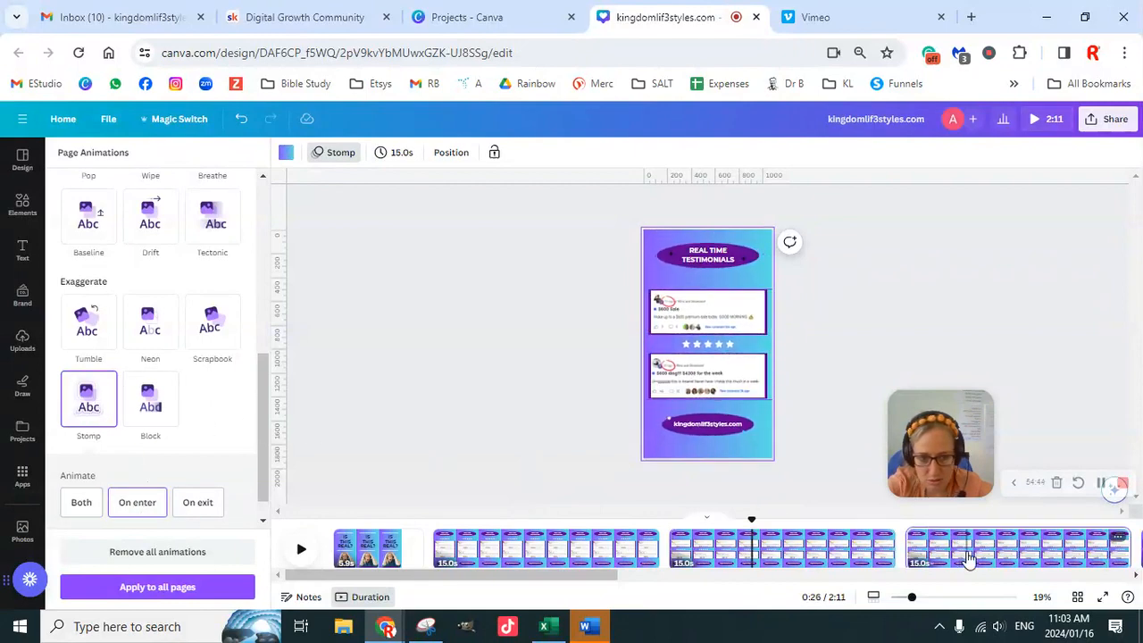
click(84, 409)
click(139, 502)
drag(559, 574, 745, 584)
click(578, 556)
click(737, 554)
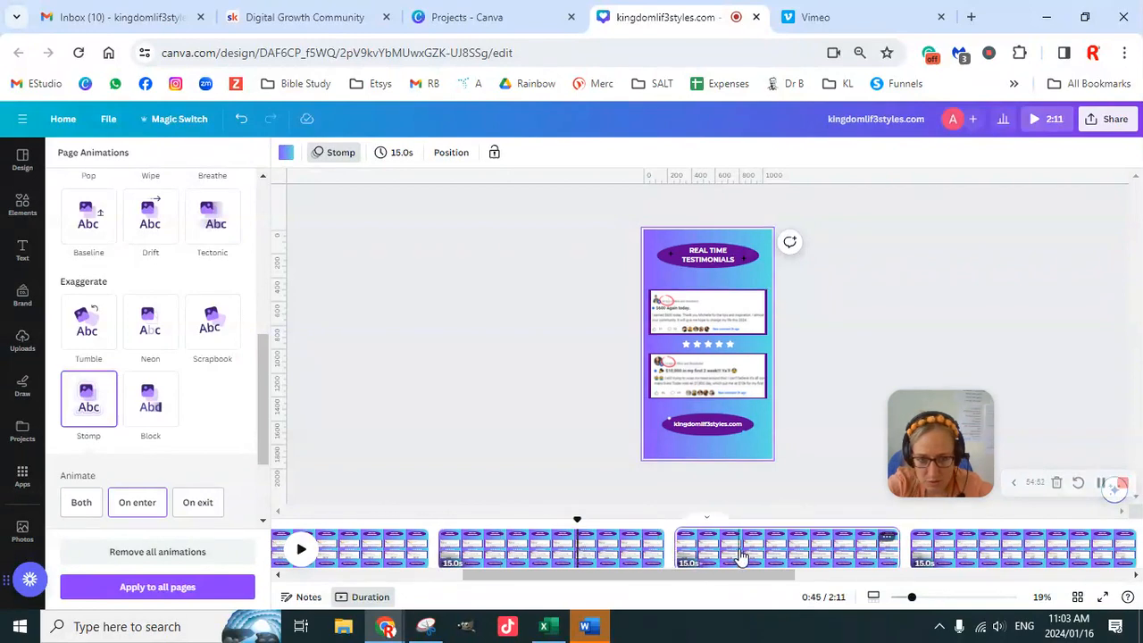
click(136, 502)
- Apply the Stomp page animation, playing on enter only, to testimonial pages 6 and 7
drag(666, 576, 806, 588)
click(650, 549)
click(86, 404)
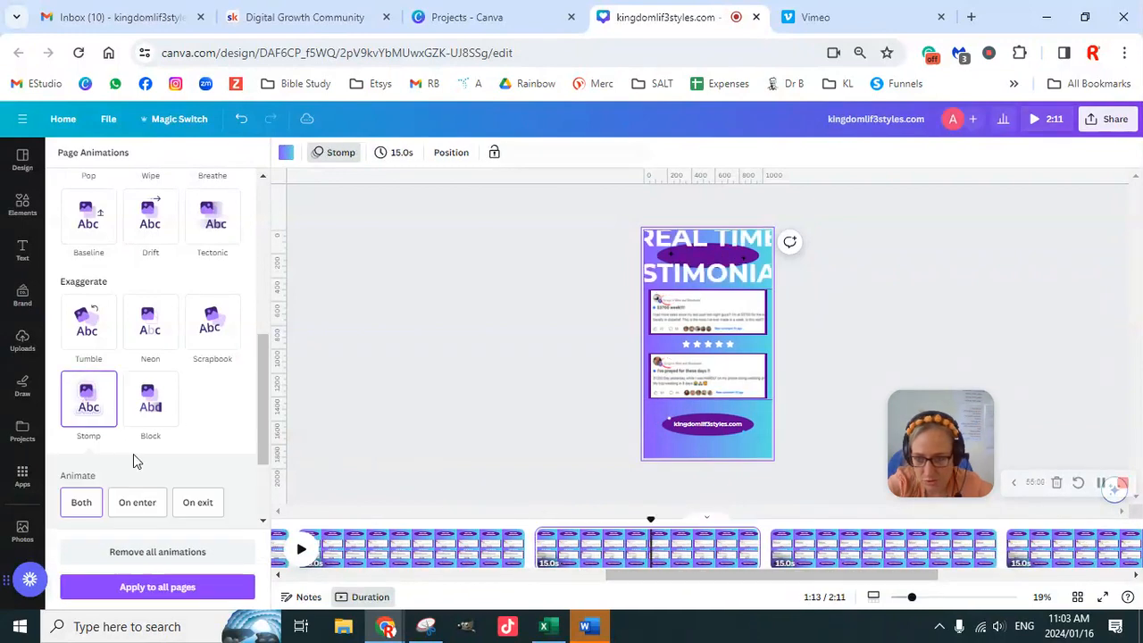
click(138, 502)
drag(699, 576, 787, 583)
click(658, 546)
click(114, 420)
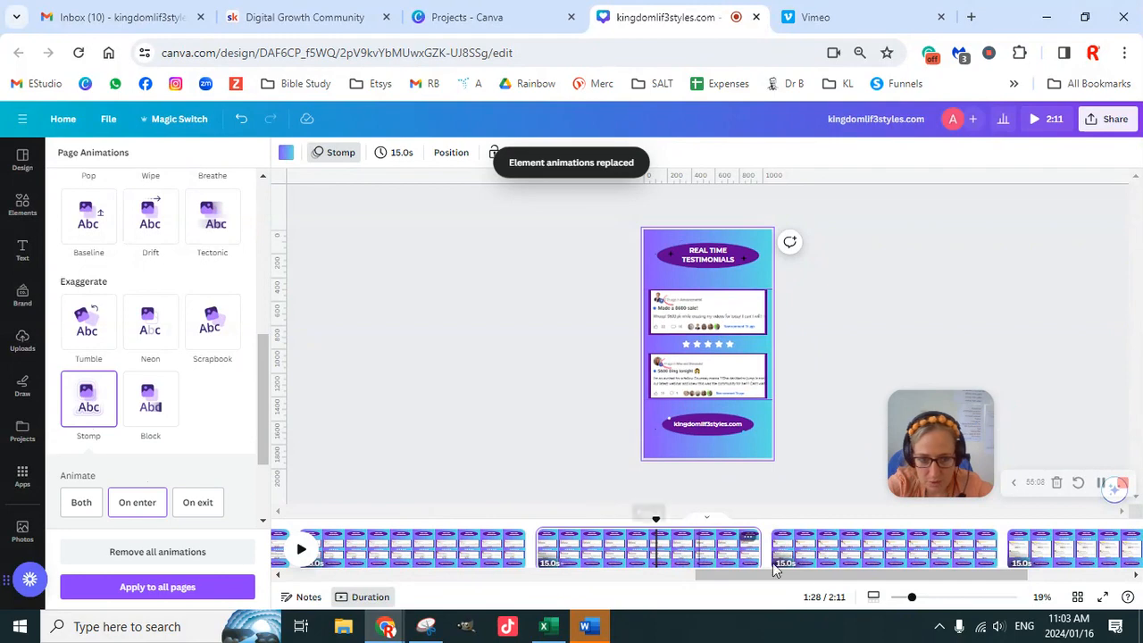
- Apply the Stomp page animation, playing on enter only, to testimonial pages 8 and 9
click(859, 546)
click(88, 406)
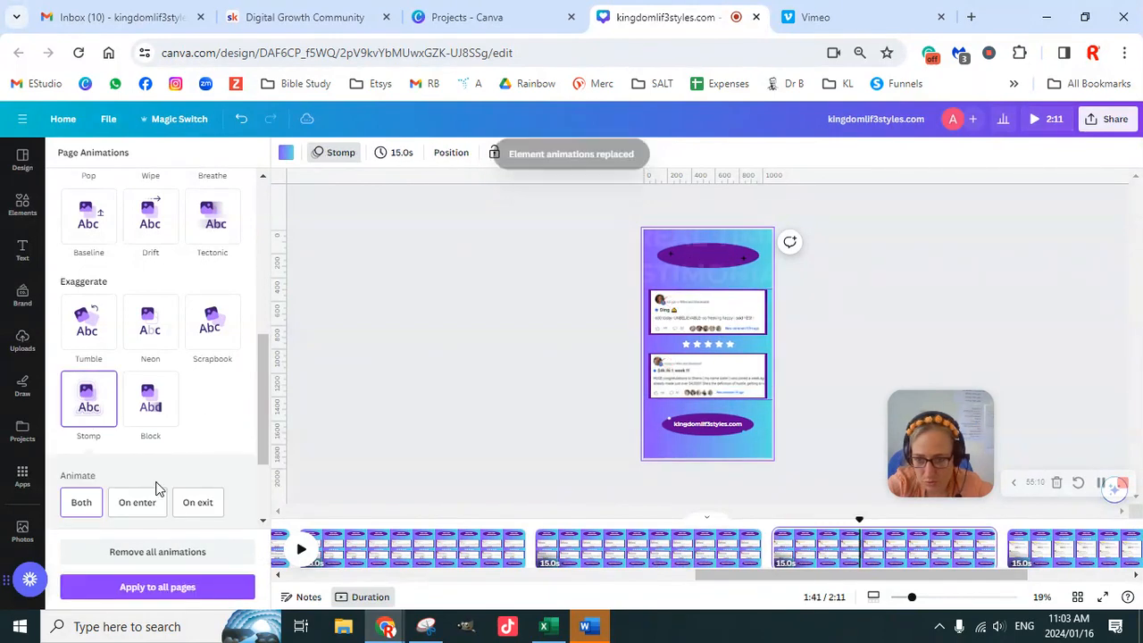
click(138, 502)
drag(750, 578, 860, 592)
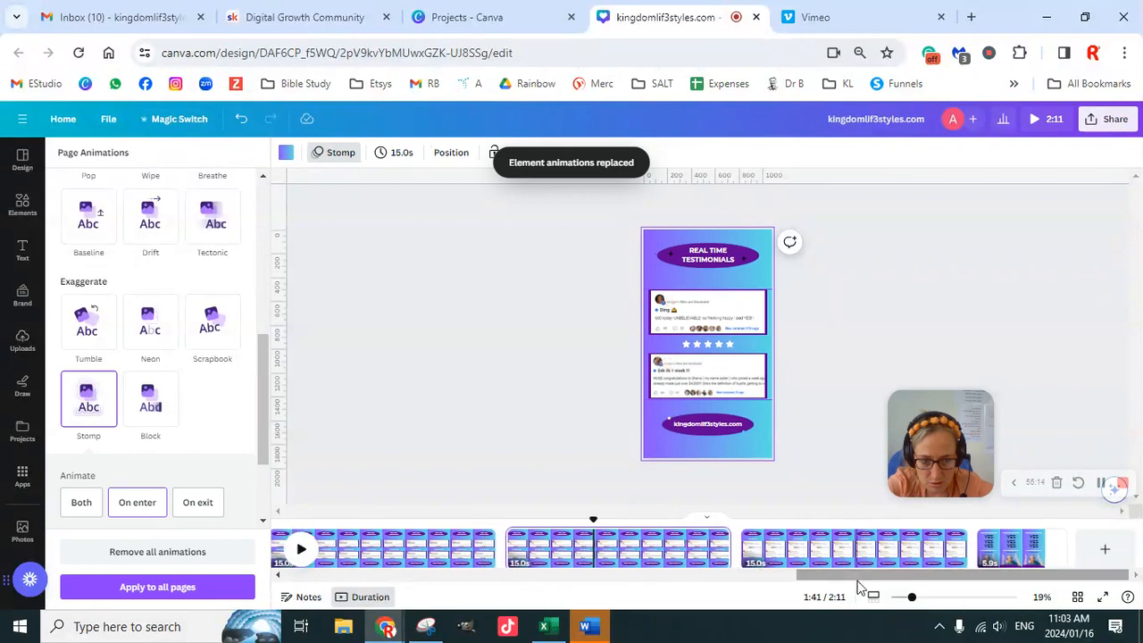
click(854, 540)
click(85, 406)
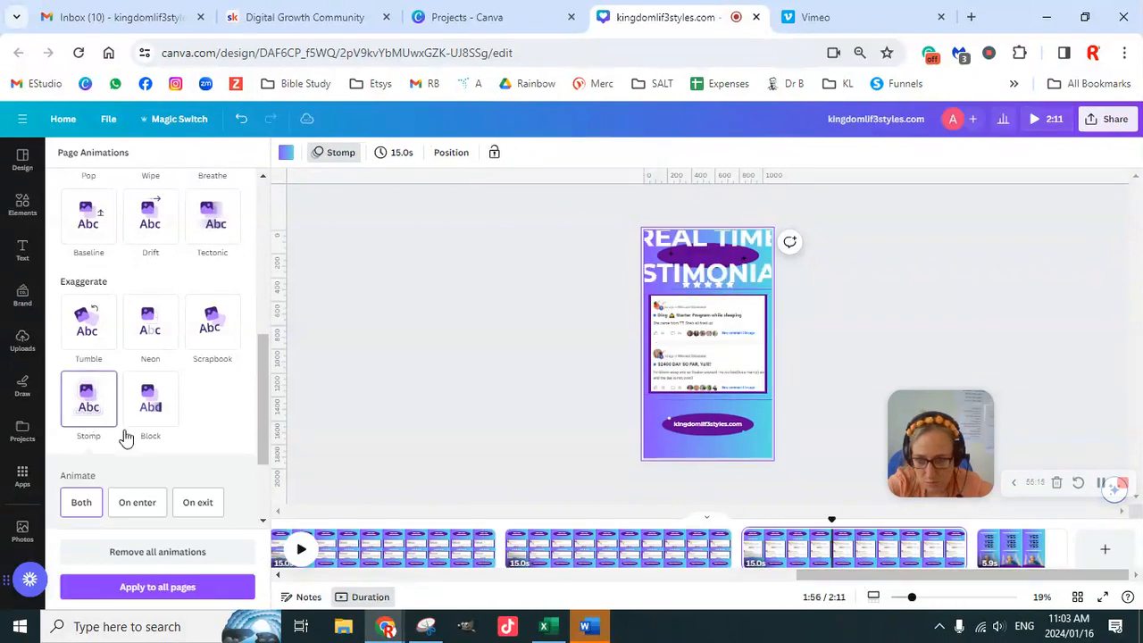
click(137, 502)
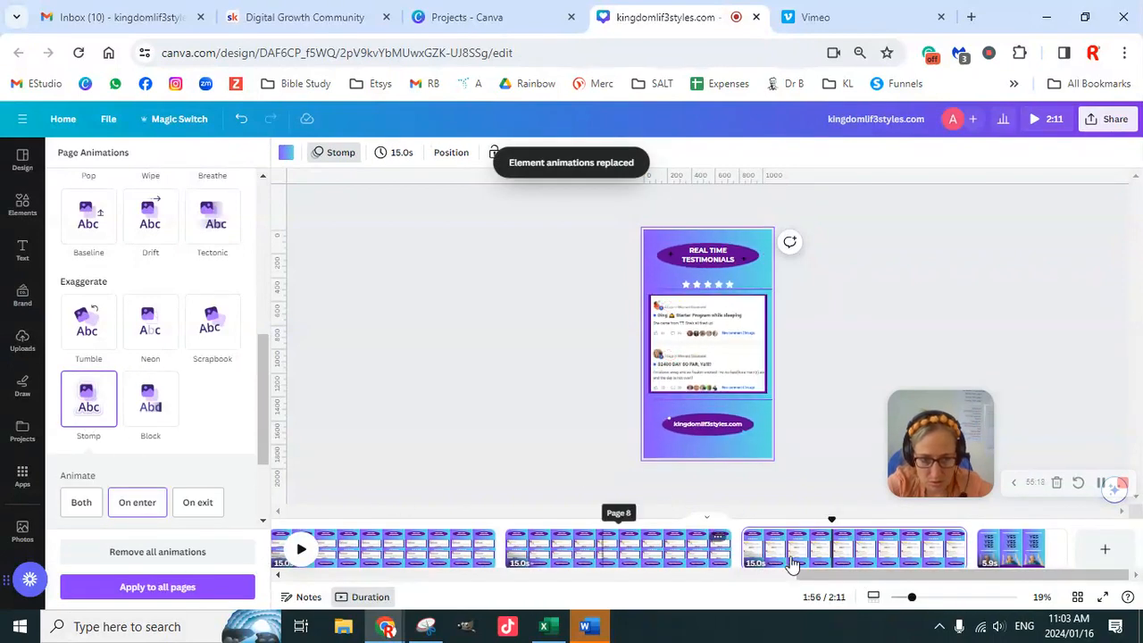
- Check which page and heading animations the "IS THIS REAL?" title page uses, to match them on the closing page
click(1009, 558)
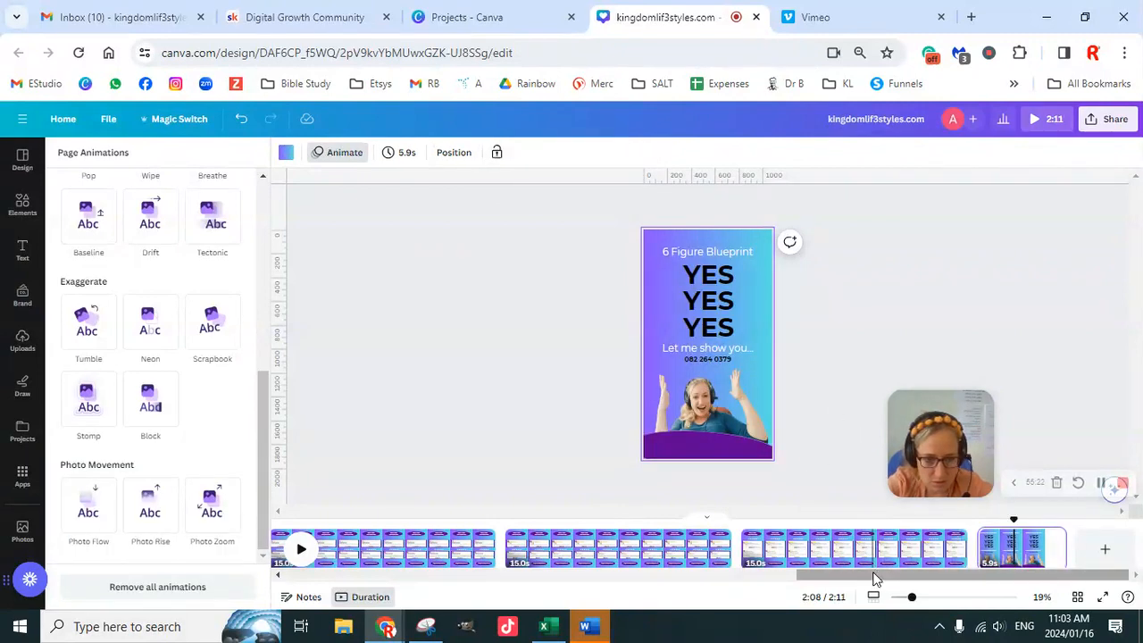
scroll(871, 585, left, 5)
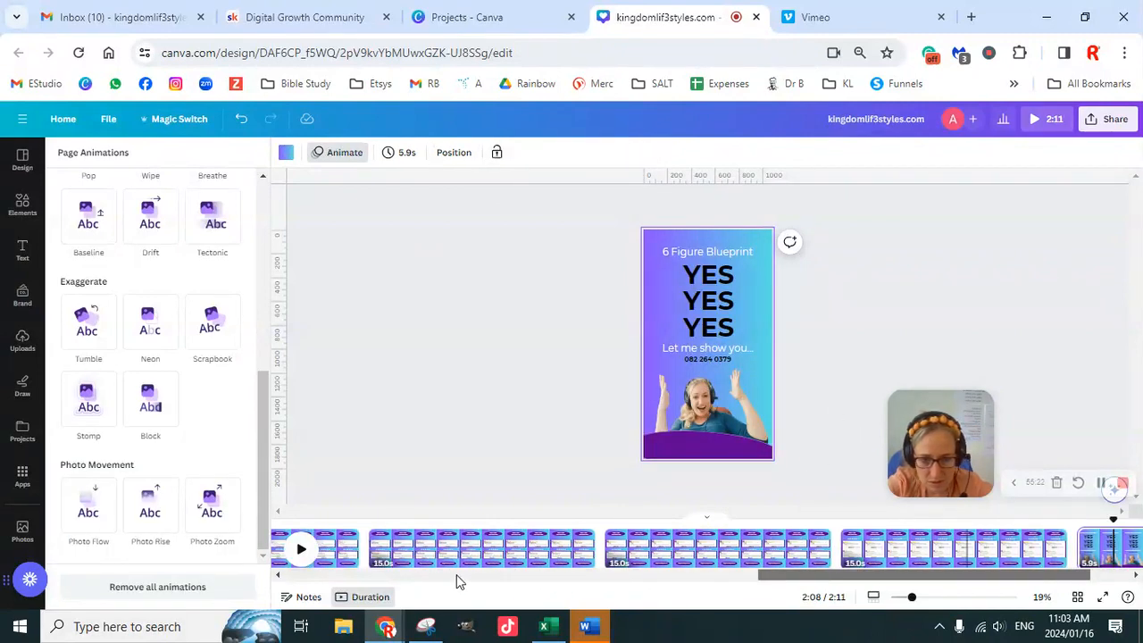
scroll(354, 585, left, 1)
scroll(280, 579, left, 2)
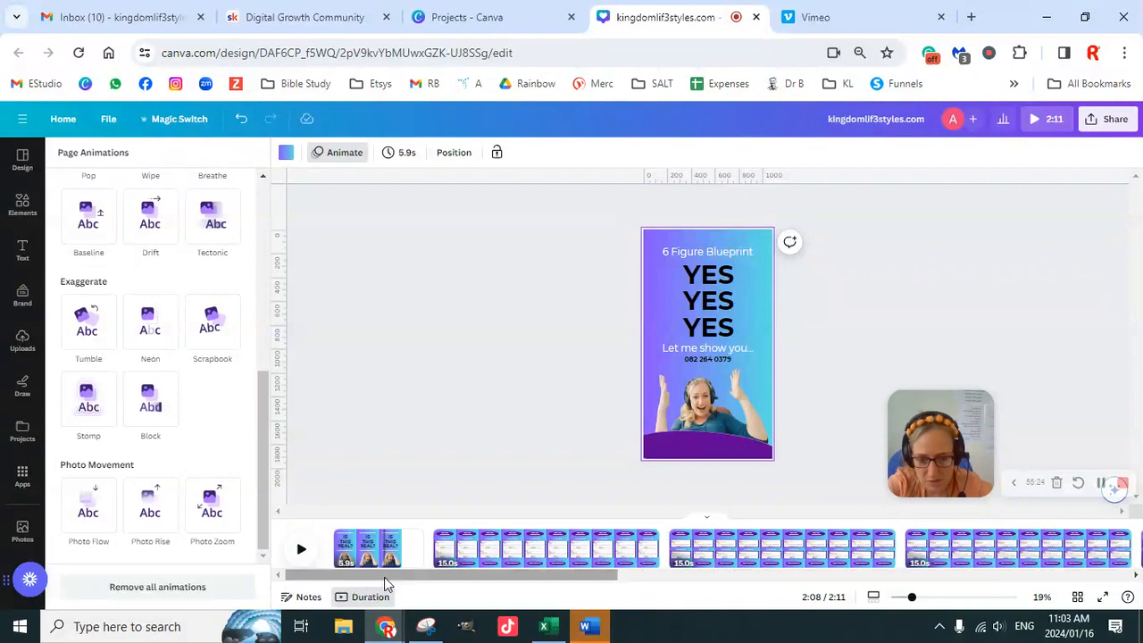
click(373, 557)
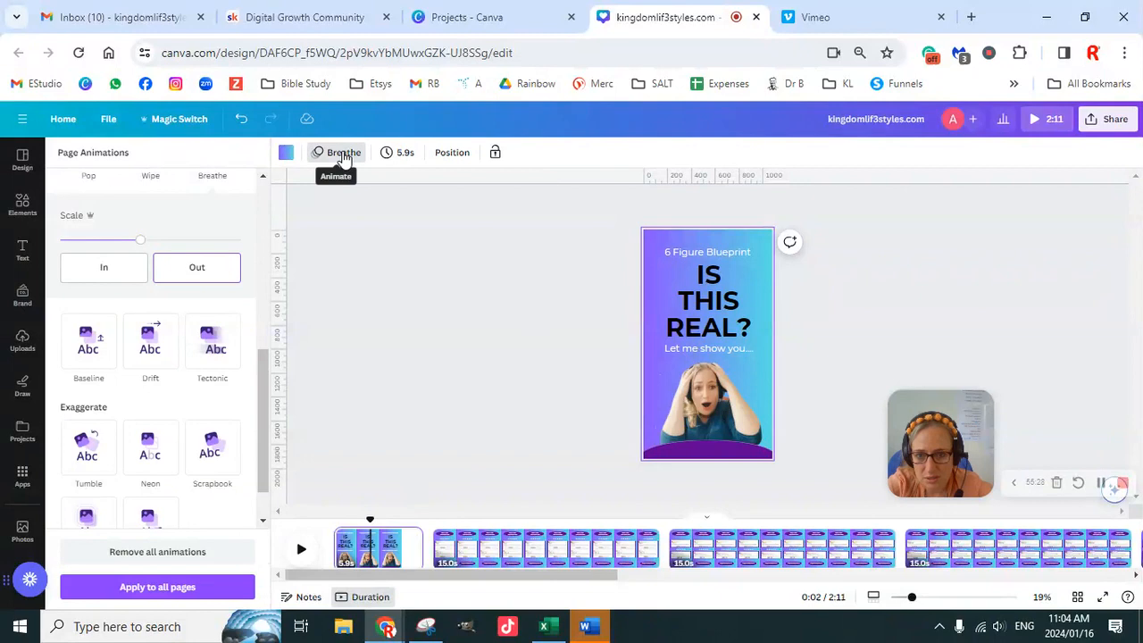
click(714, 332)
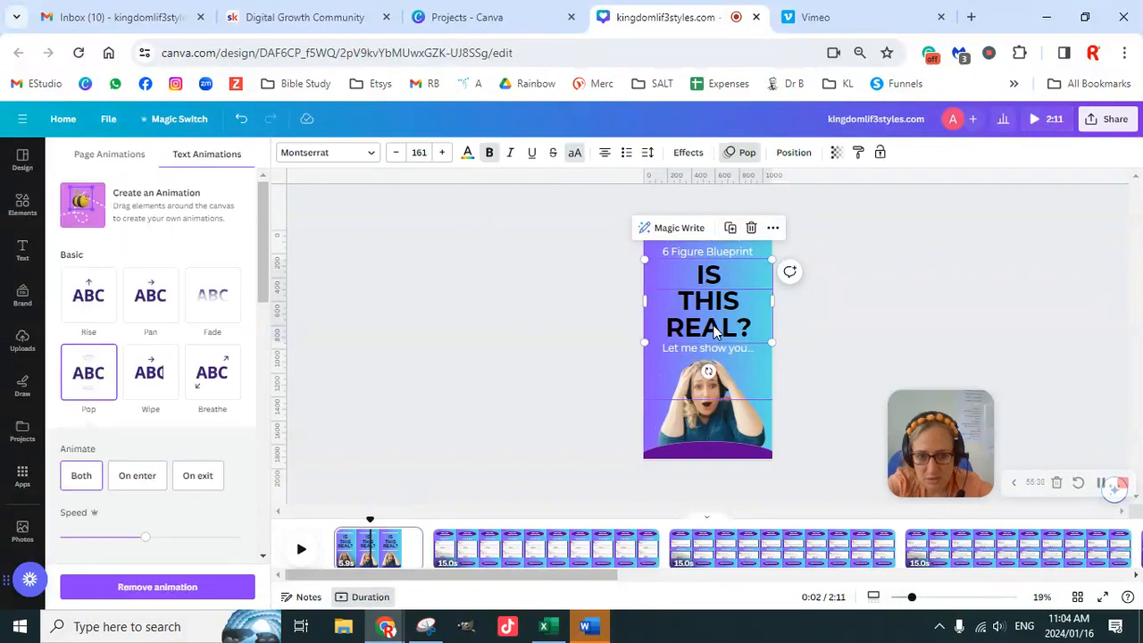
- Apply the Breathe page animation to the "YES YES YES" closing page
drag(479, 577, 994, 592)
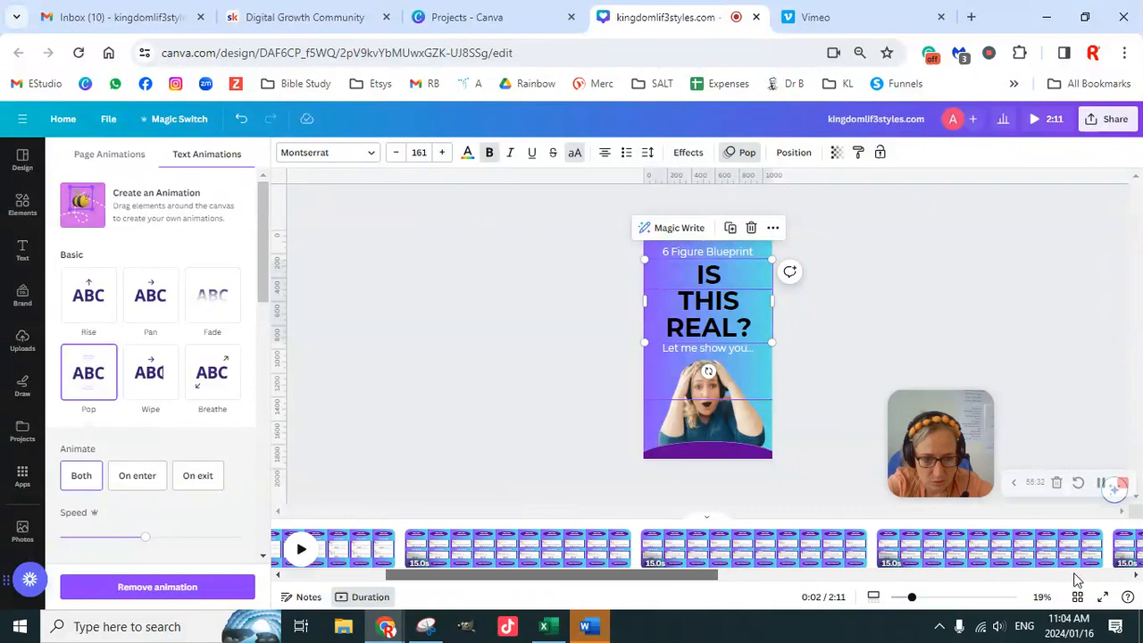
drag(1129, 574, 1102, 582)
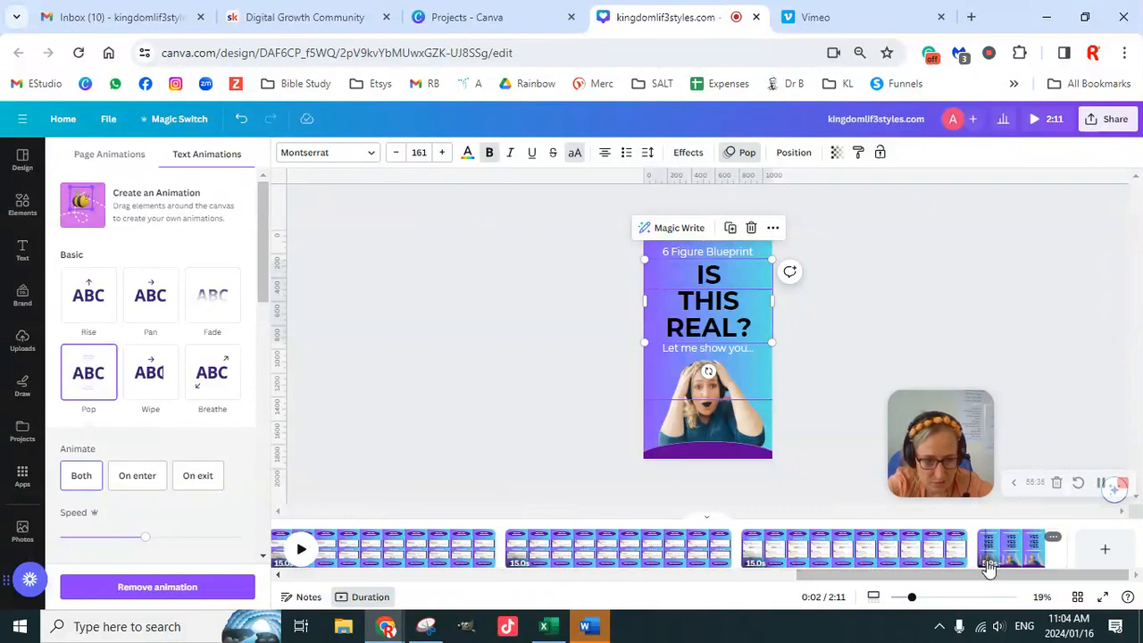
click(1010, 556)
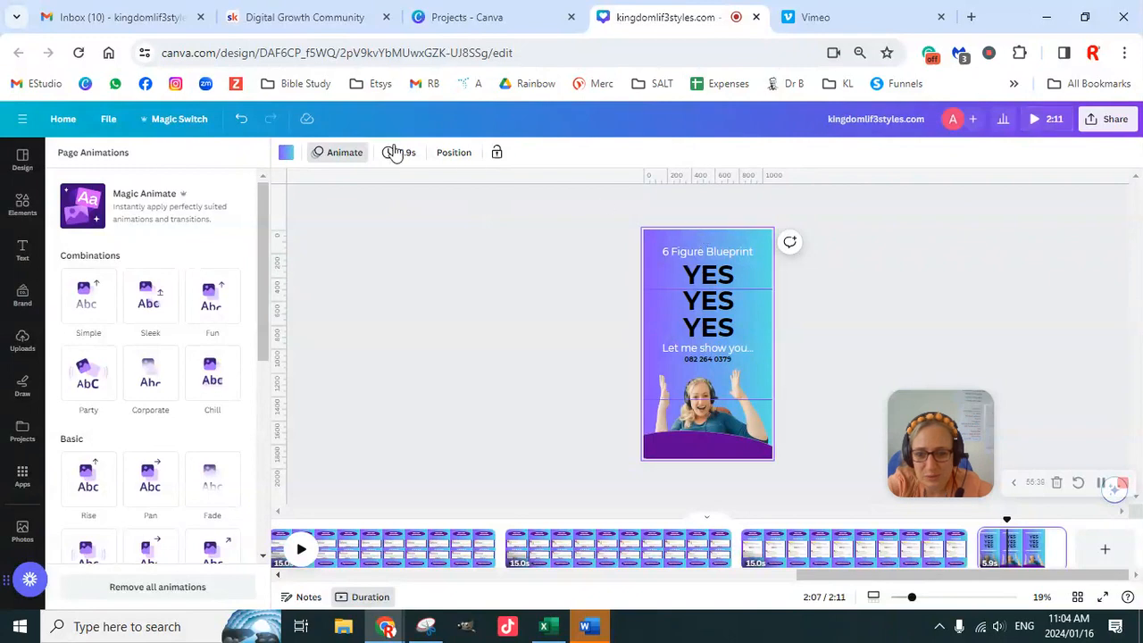
click(345, 155)
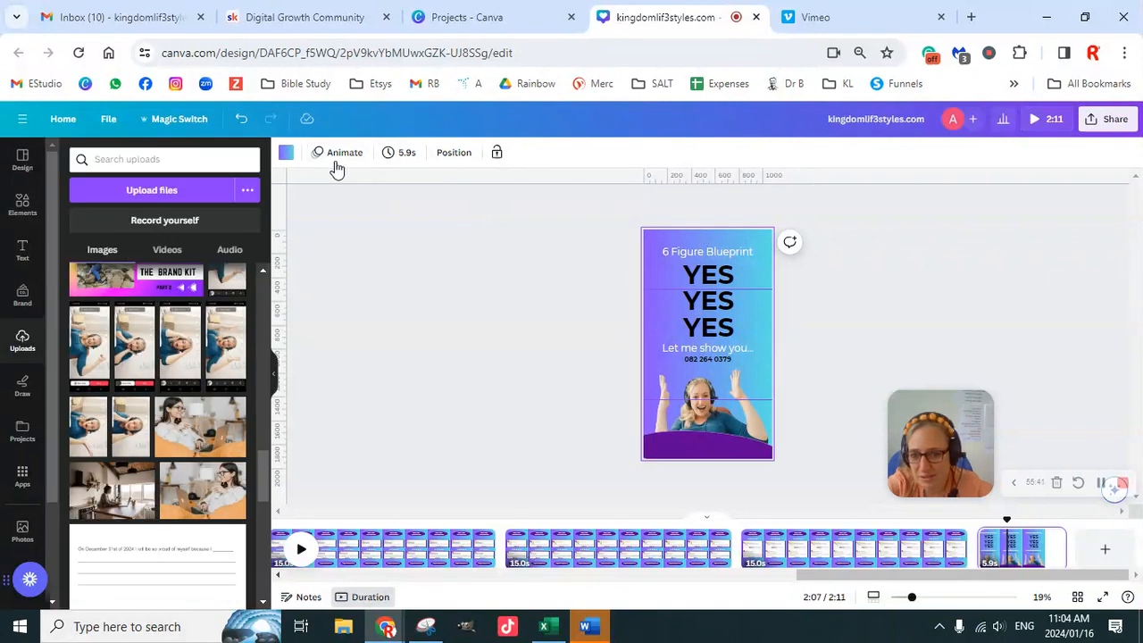
click(338, 161)
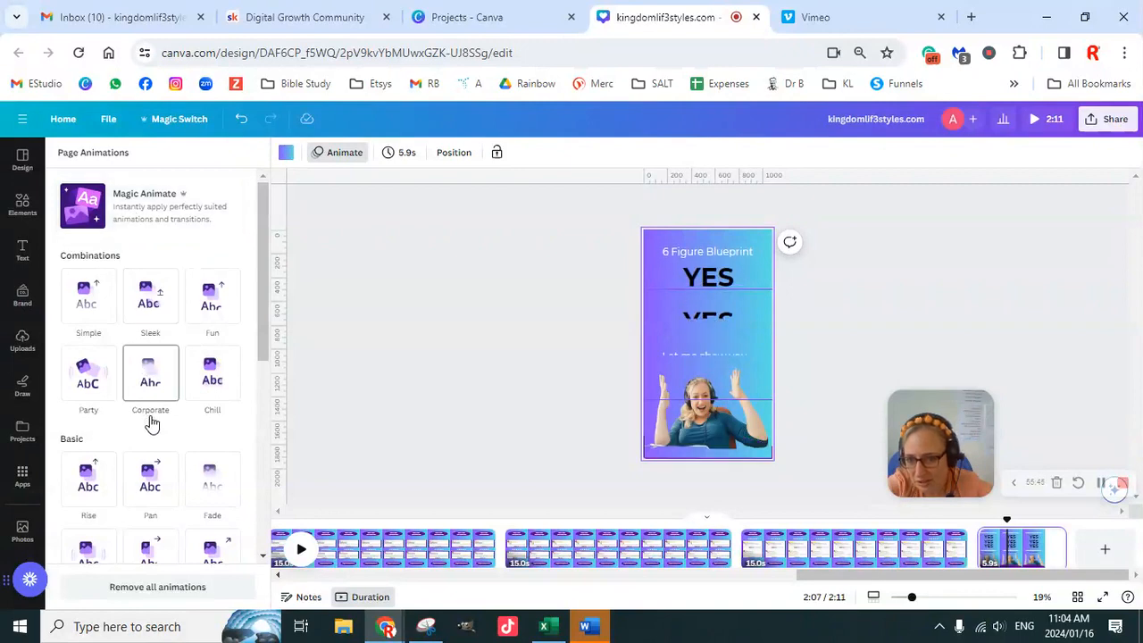
scroll(151, 420, down, 1)
scroll(151, 425, down, 1)
click(212, 393)
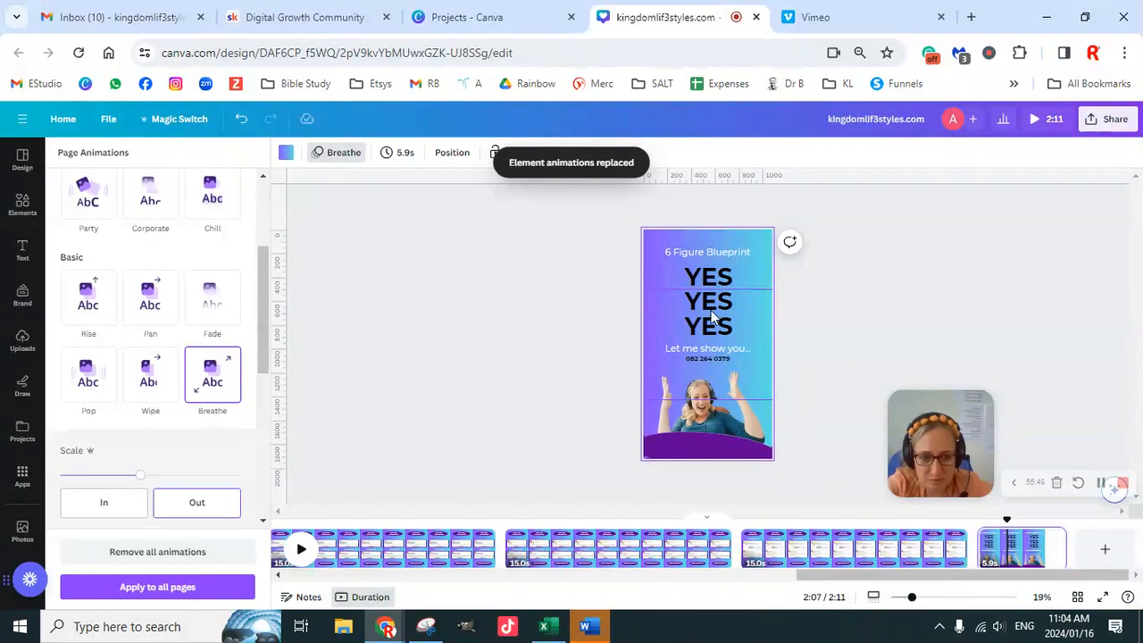
- Apply the Pop text animation to the "YES YES YES" heading on the closing page
click(711, 310)
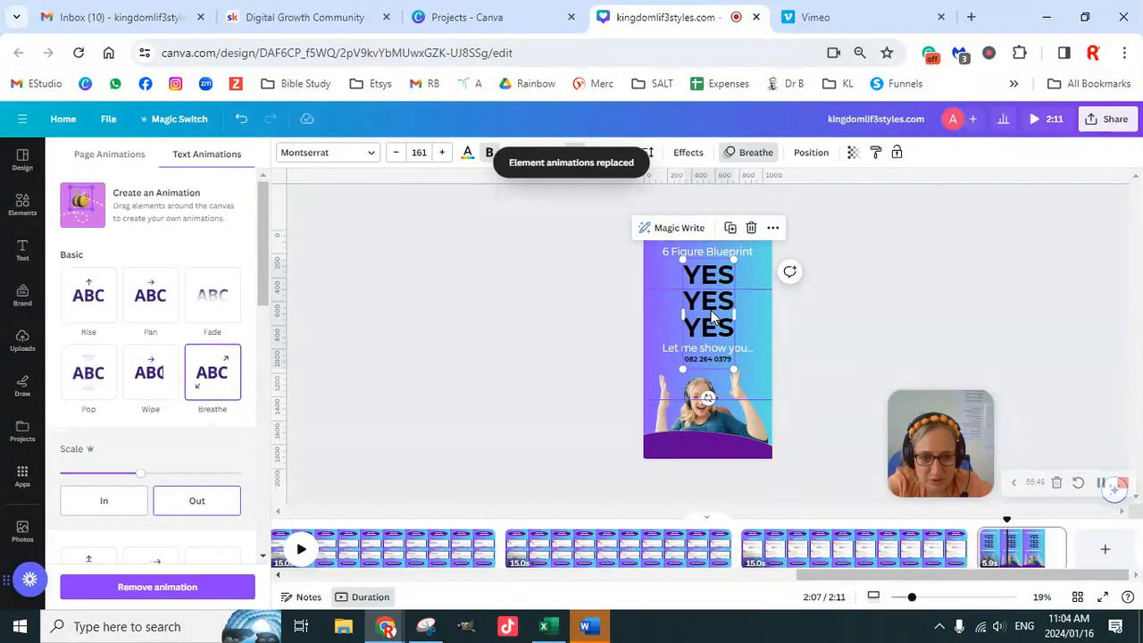
click(105, 393)
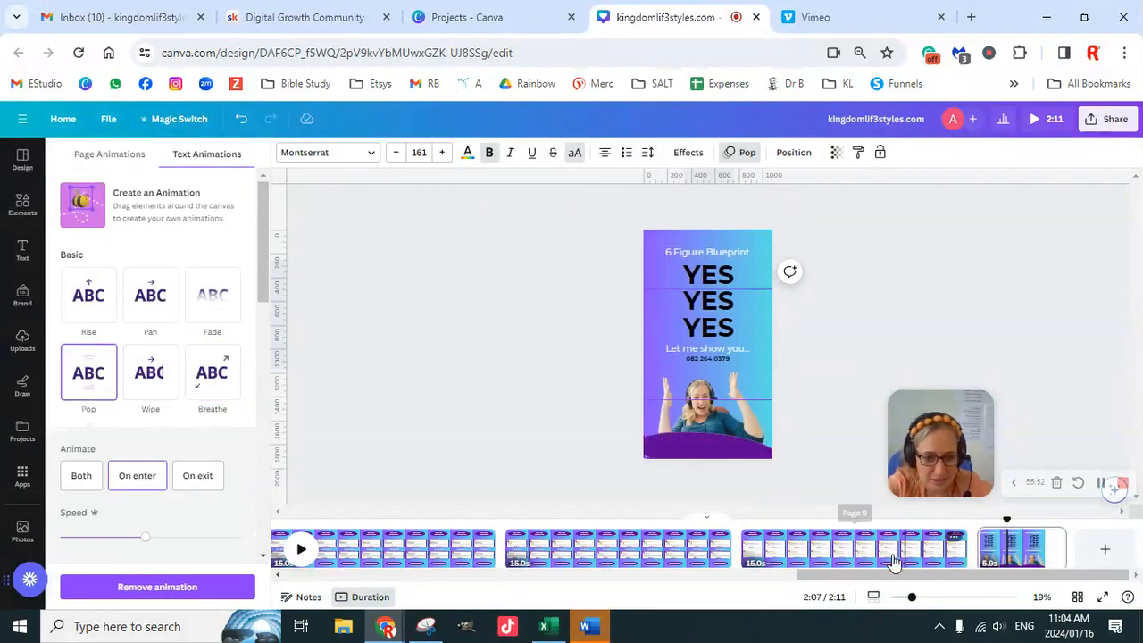
- Play the full video preview through to the closing page to check all page animations, then return to the editor
drag(895, 576, 524, 564)
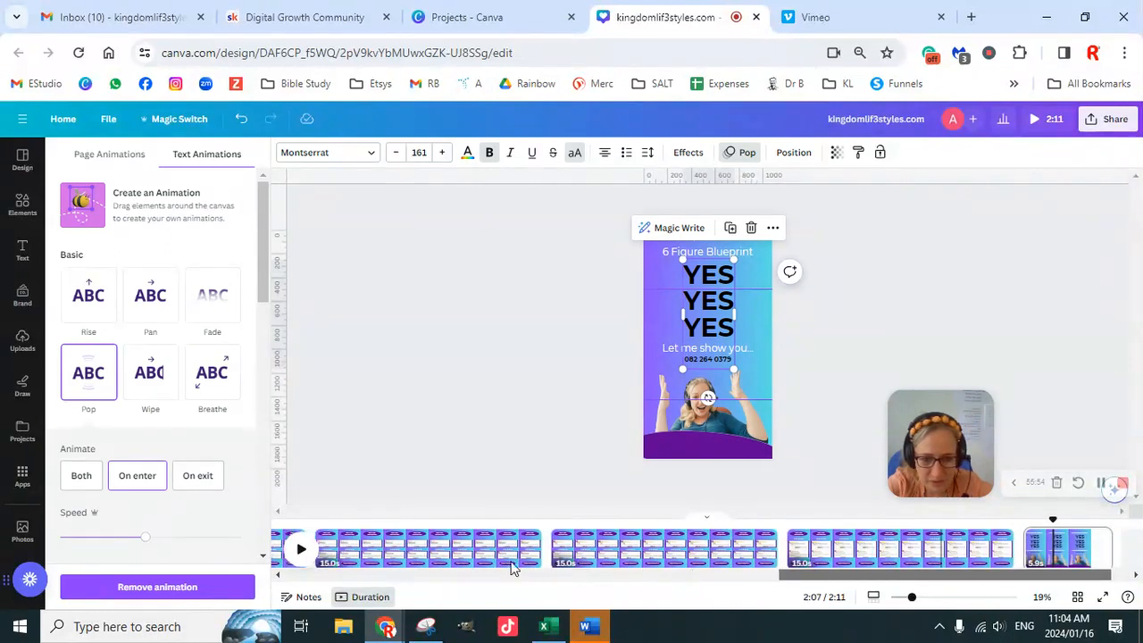
drag(376, 560, 511, 534)
drag(652, 590, 590, 579)
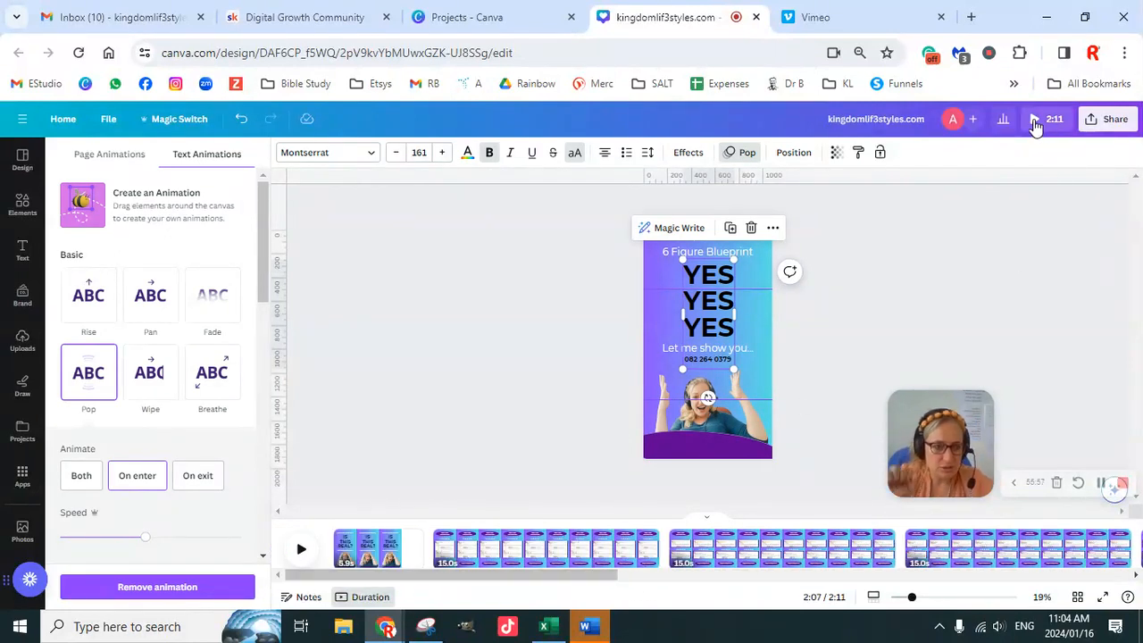
click(1033, 119)
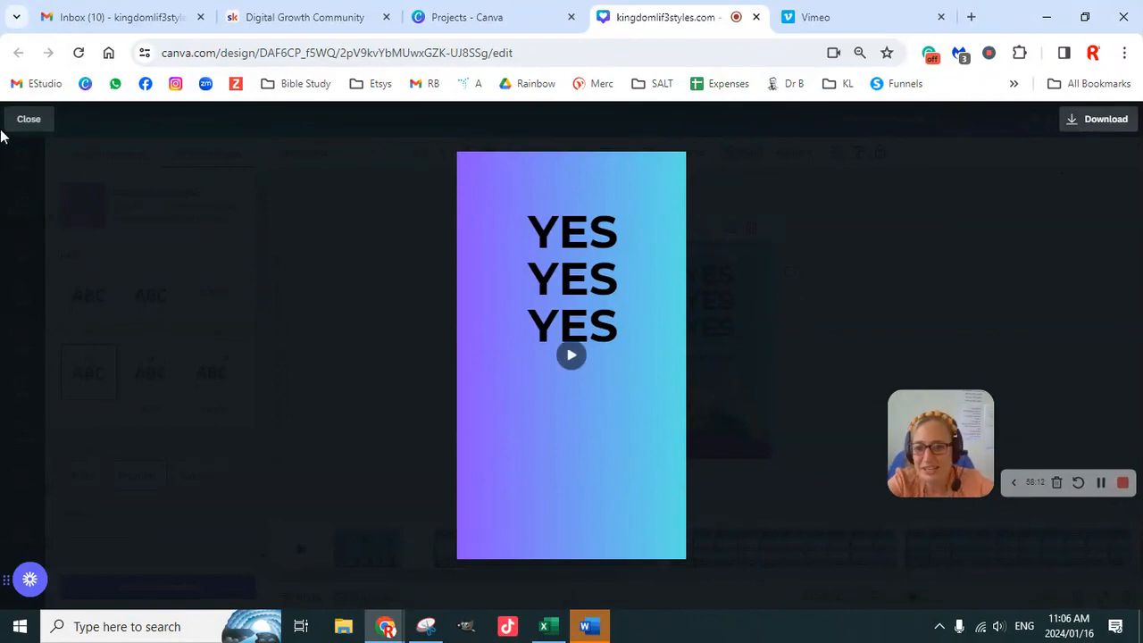
click(27, 119)
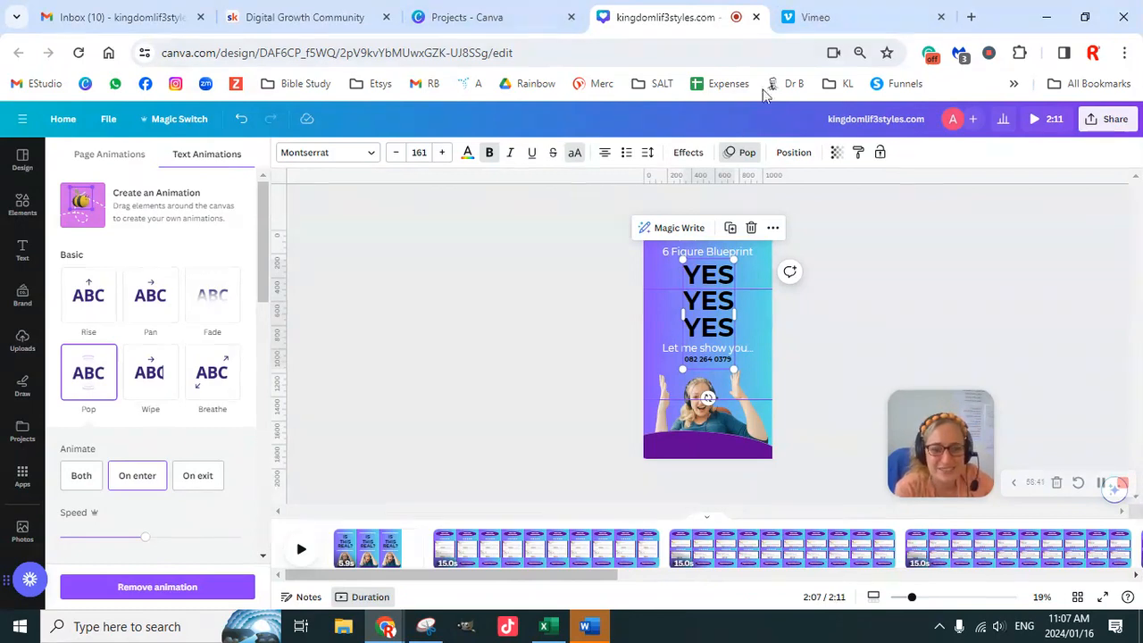
click(898, 19)
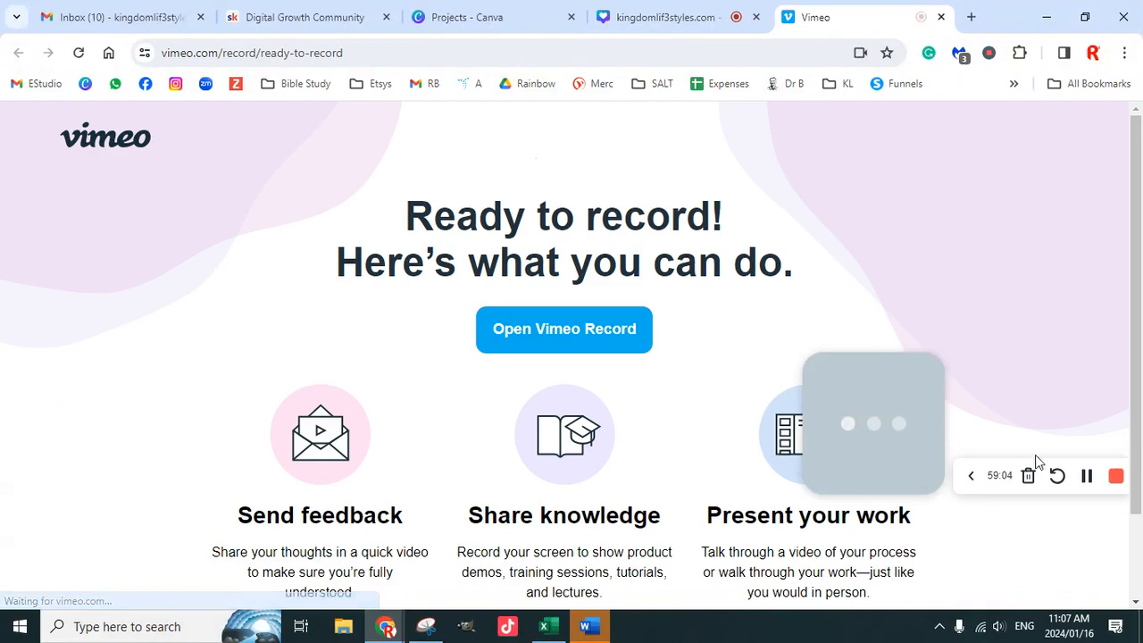